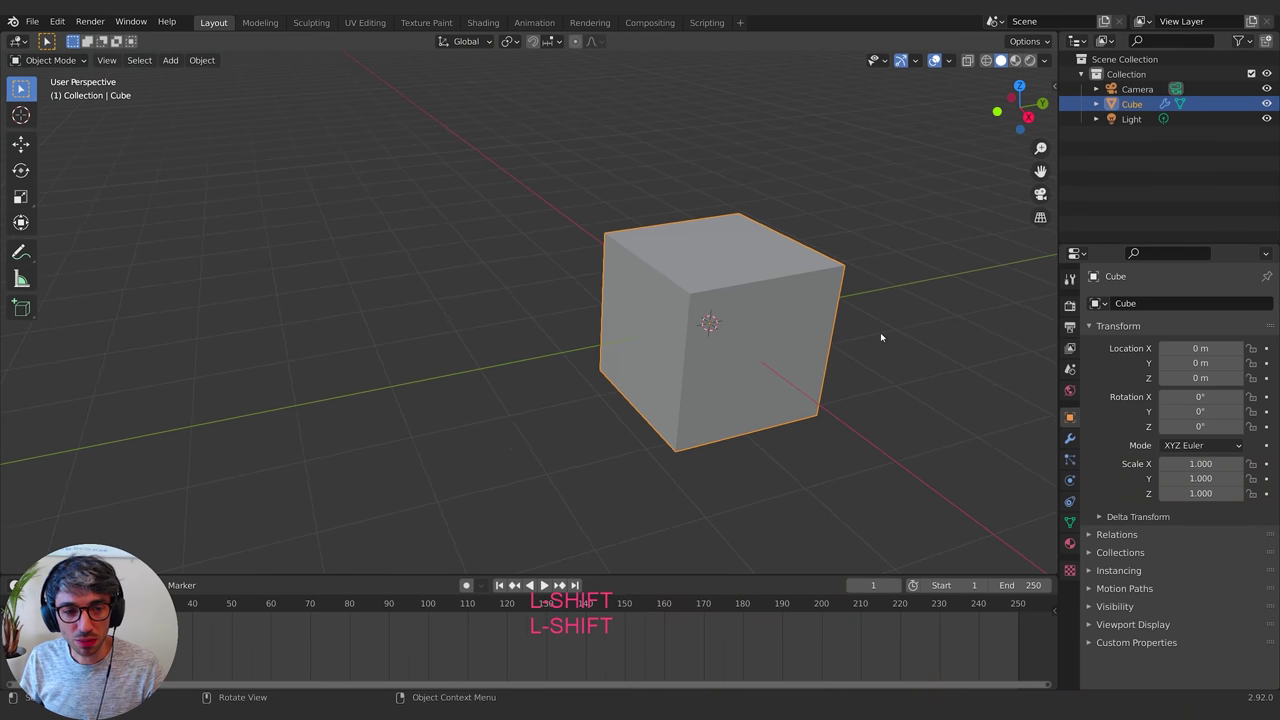
{"action": "middle_click_drag", "start_coordinate": [880, 337], "coordinate": [820, 317], "text": "shift"}
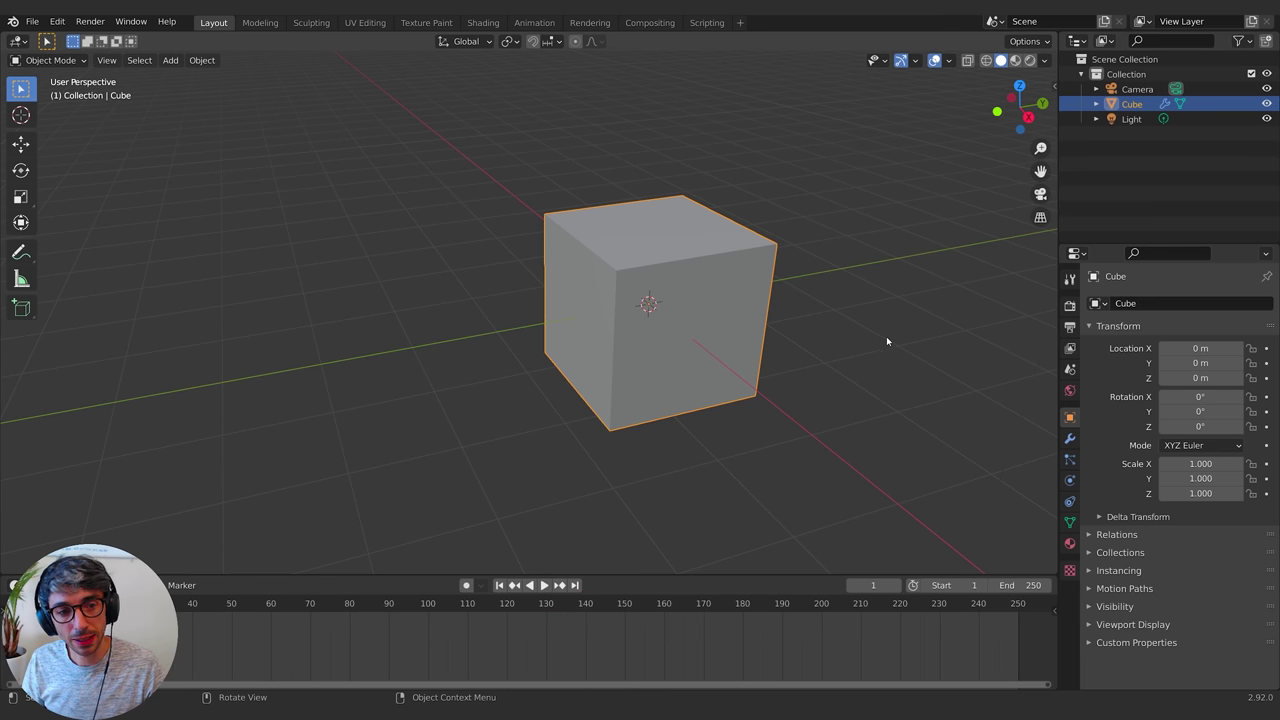
{"action": "middle_click_drag", "start_coordinate": [886, 341], "coordinate": [745, 318], "text": "shift"}
{"action": "middle_click_drag", "start_coordinate": [745, 318], "coordinate": [806, 335], "text": "shift"}
{"action": "middle_click_drag", "start_coordinate": [806, 335], "coordinate": [801, 315], "text": "shift"}
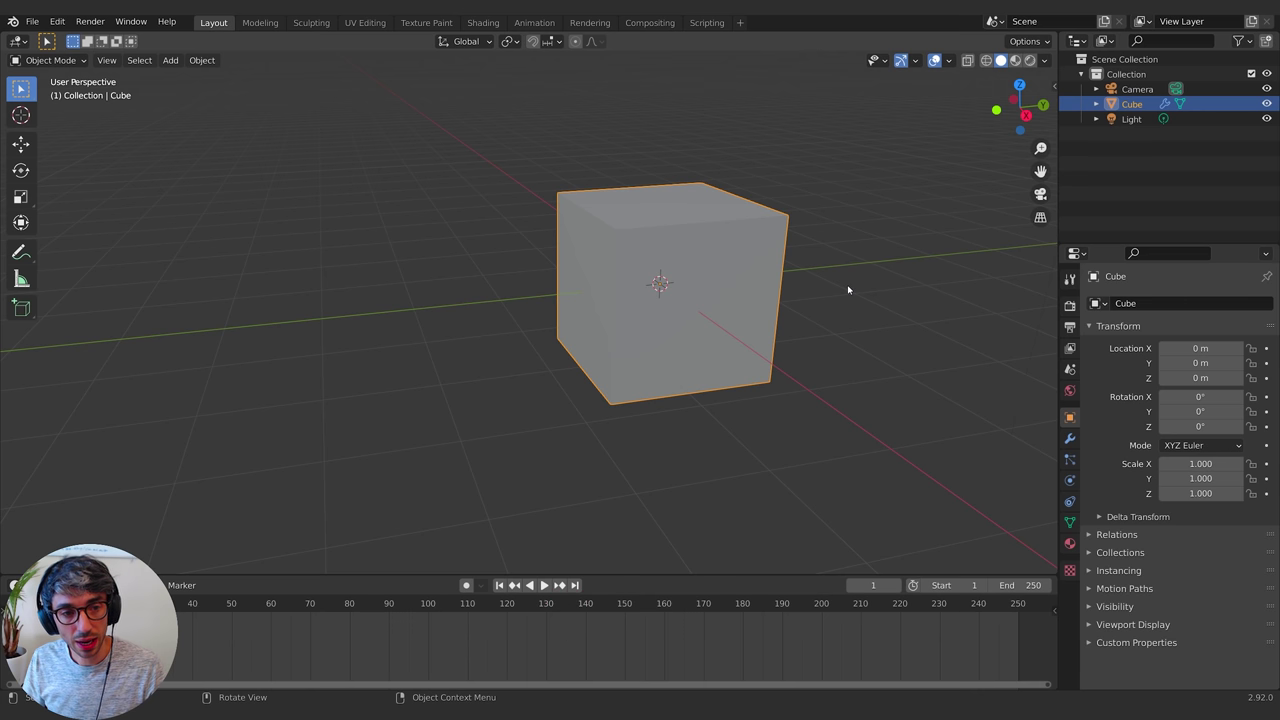
{"action": "middle_click_drag", "start_coordinate": [848, 290], "coordinate": [837, 308]}
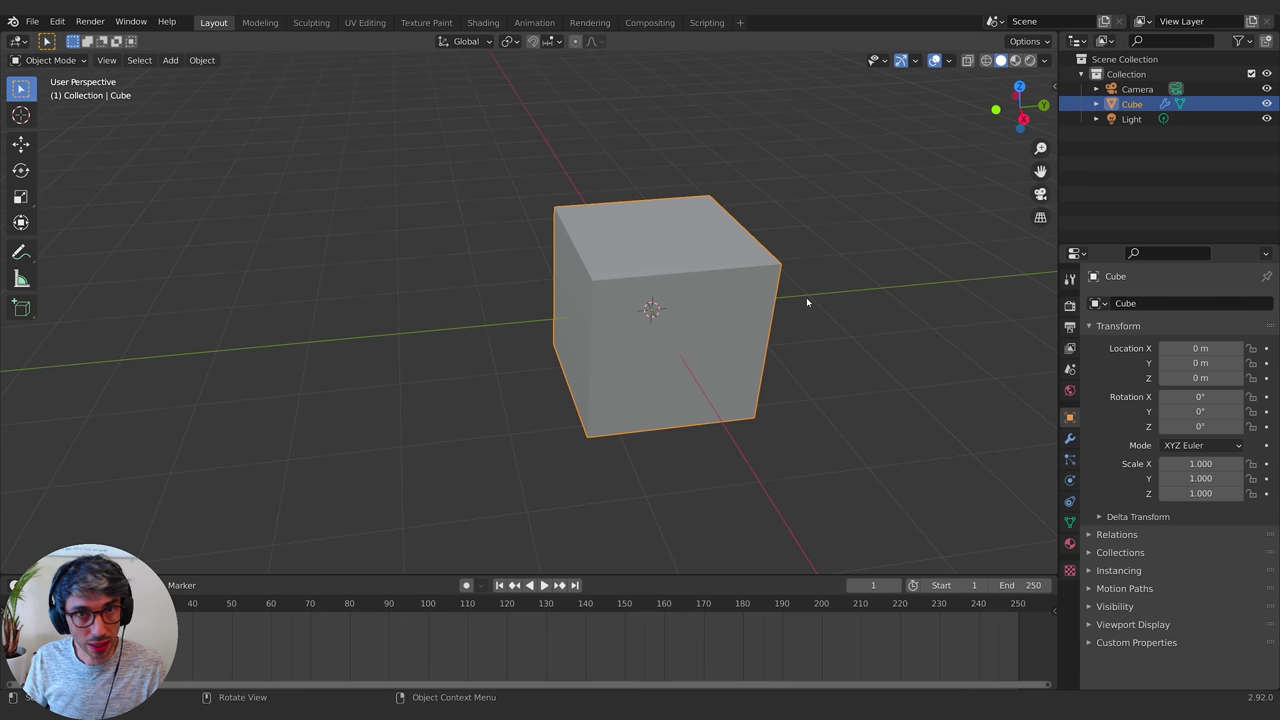
{"action": "middle_click_drag", "start_coordinate": [814, 303], "coordinate": [806, 308], "text": "shift"}
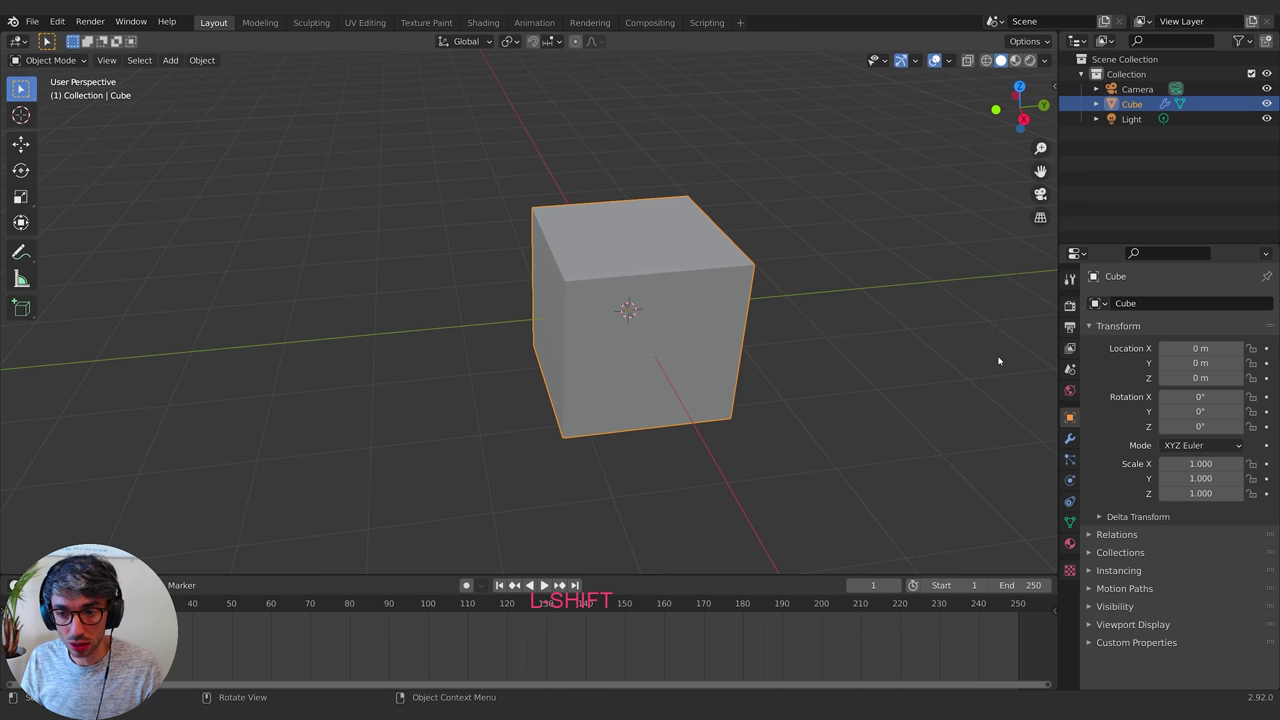
{"action": "middle_click_drag", "start_coordinate": [877, 357], "coordinate": [765, 336]}
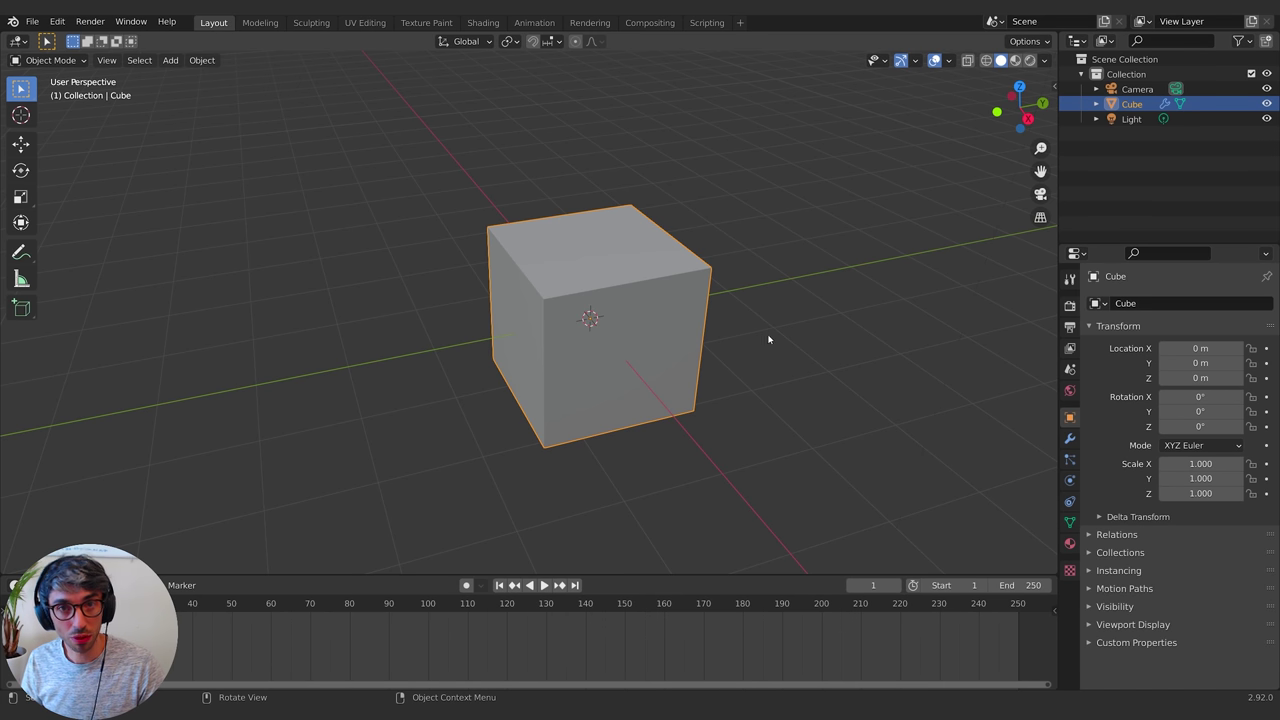
Switch the cube to Edit Mode and add one centred vertical loop cut dividing it across the Y axis
{"action": "key", "text": "Tab"}
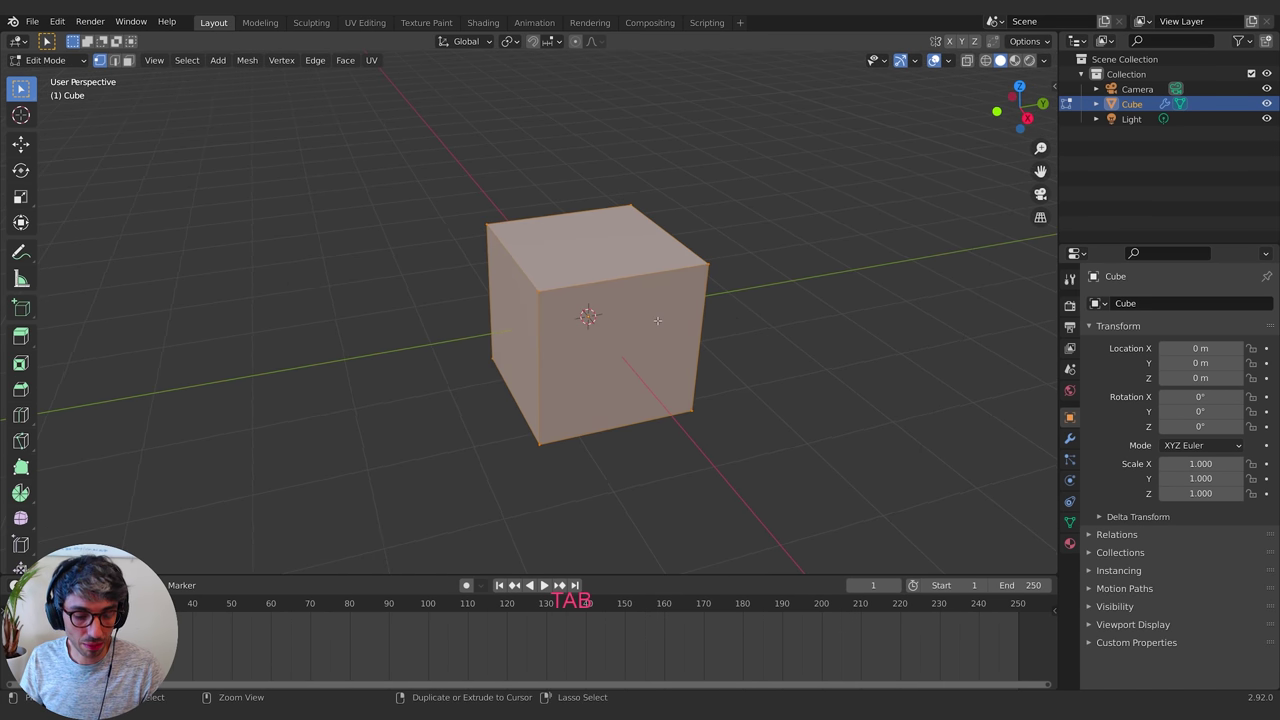
{"action": "key", "text": "ctrl+r"}
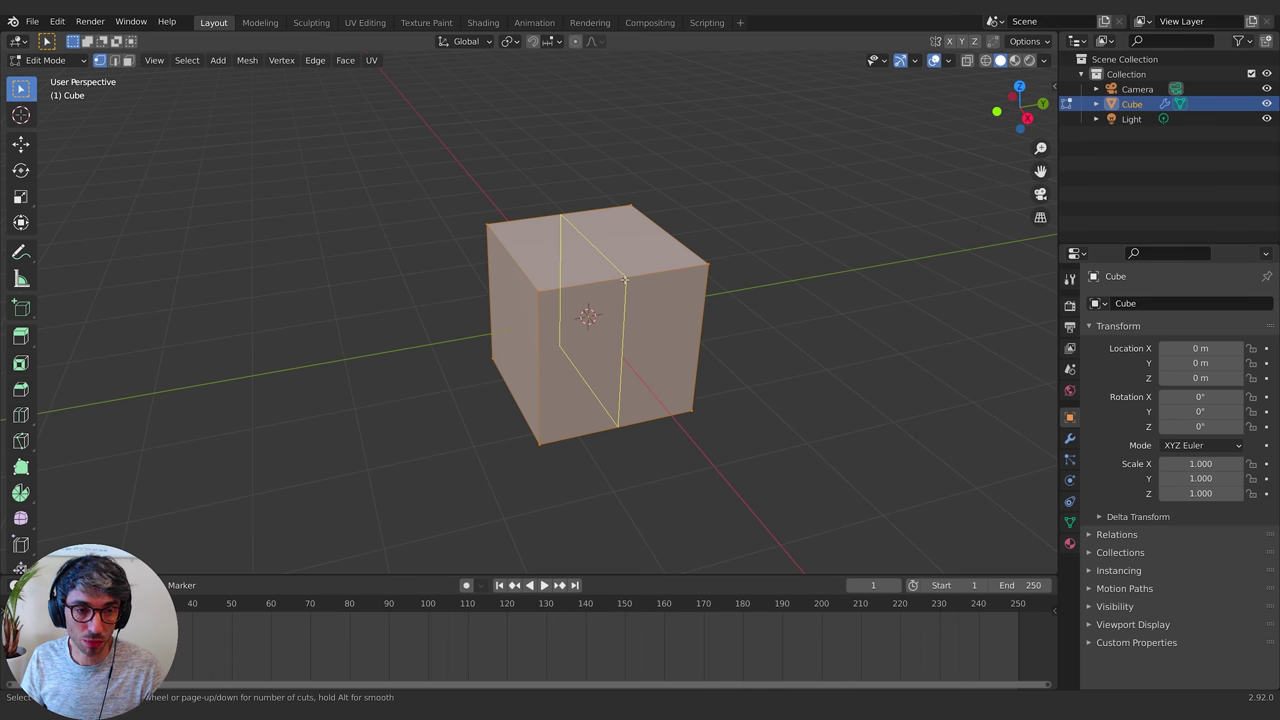
{"action": "left_click", "coordinate": [624, 279]}
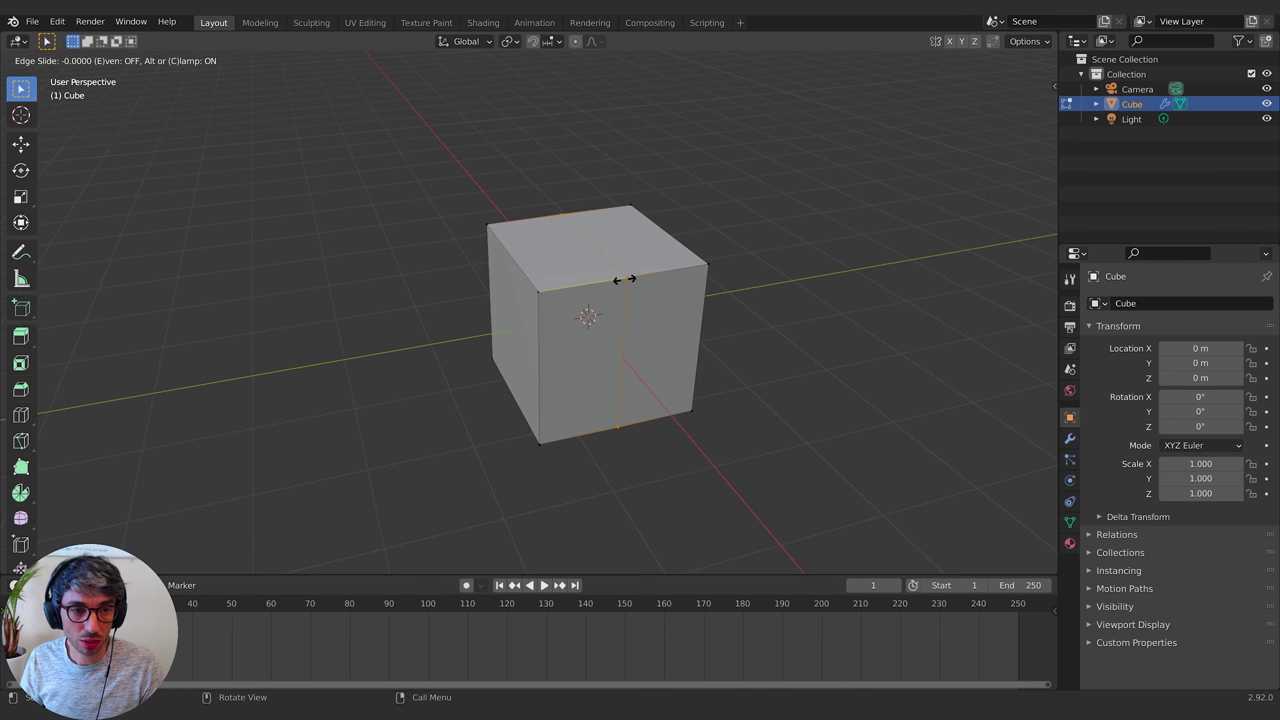
{"action": "key", "text": "Escape"}
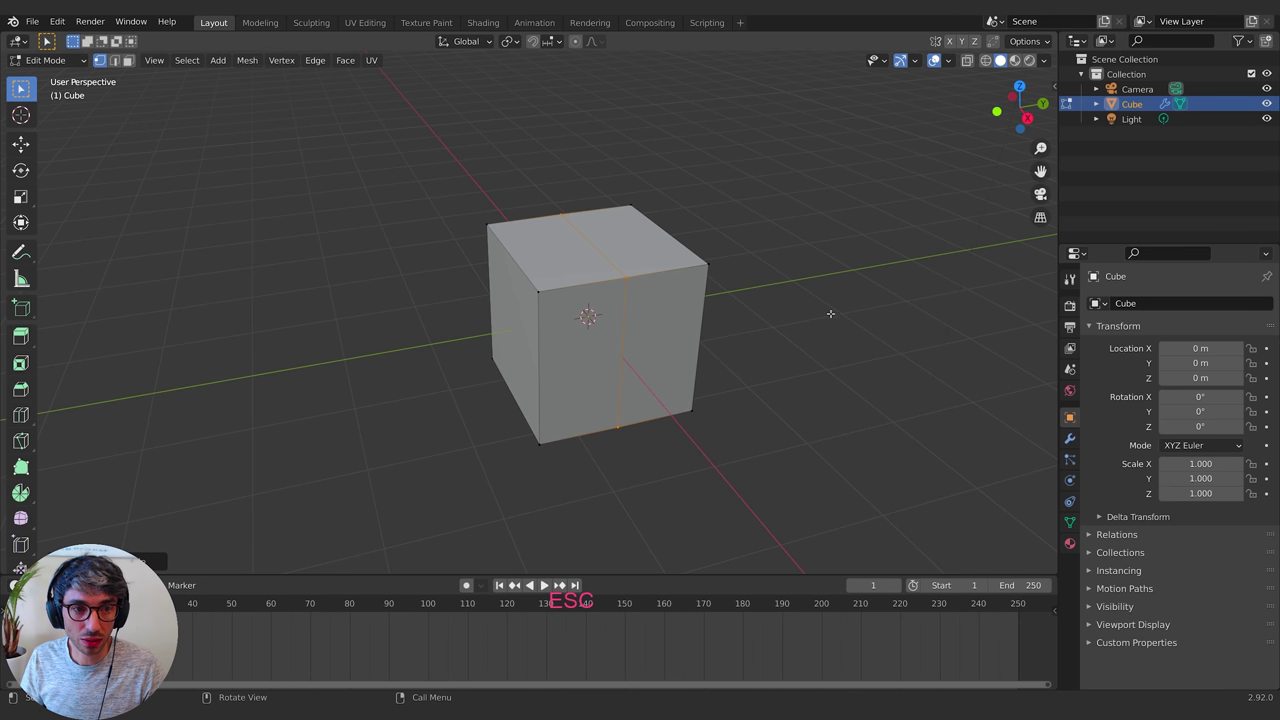
Examine the centred loop cut on the cube from several angles
{"action": "middle_click_drag", "start_coordinate": [830, 313], "coordinate": [551, 232]}
{"action": "middle_click_drag", "start_coordinate": [839, 223], "coordinate": [780, 274], "text": "shift"}
{"action": "middle_click_drag", "start_coordinate": [780, 274], "coordinate": [803, 246]}
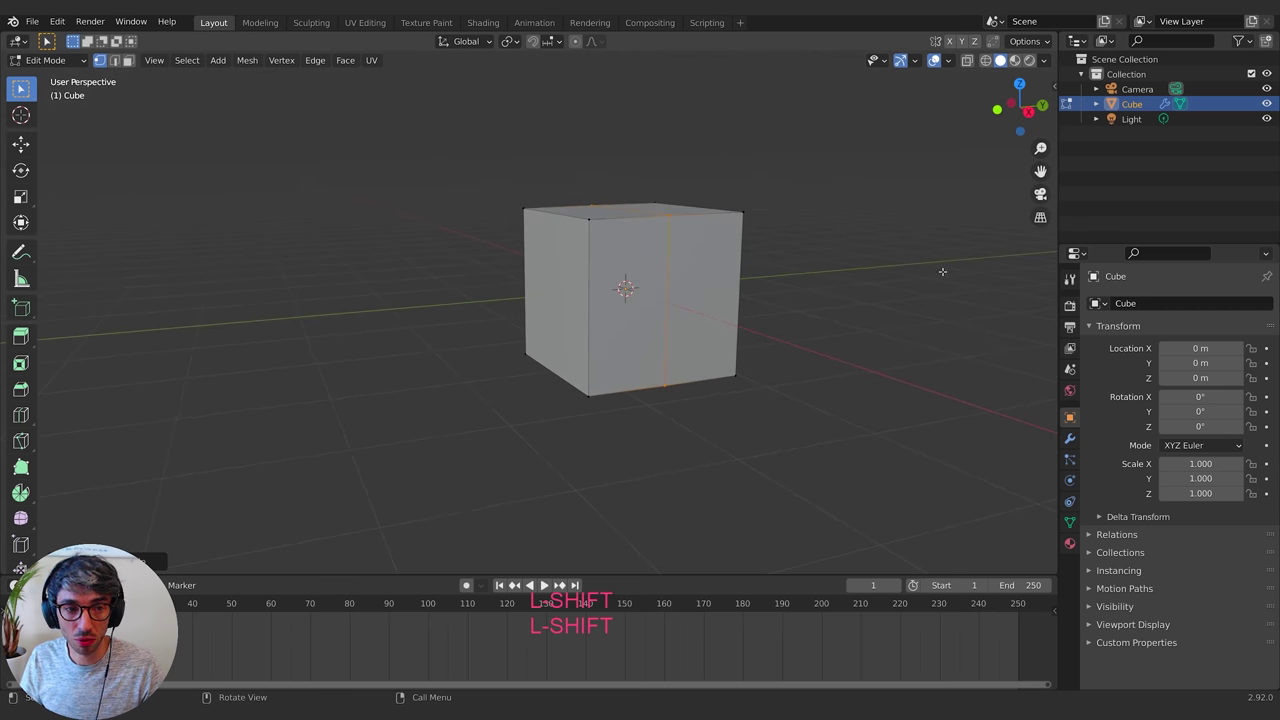
{"action": "middle_click_drag", "start_coordinate": [917, 145], "coordinate": [713, 373]}
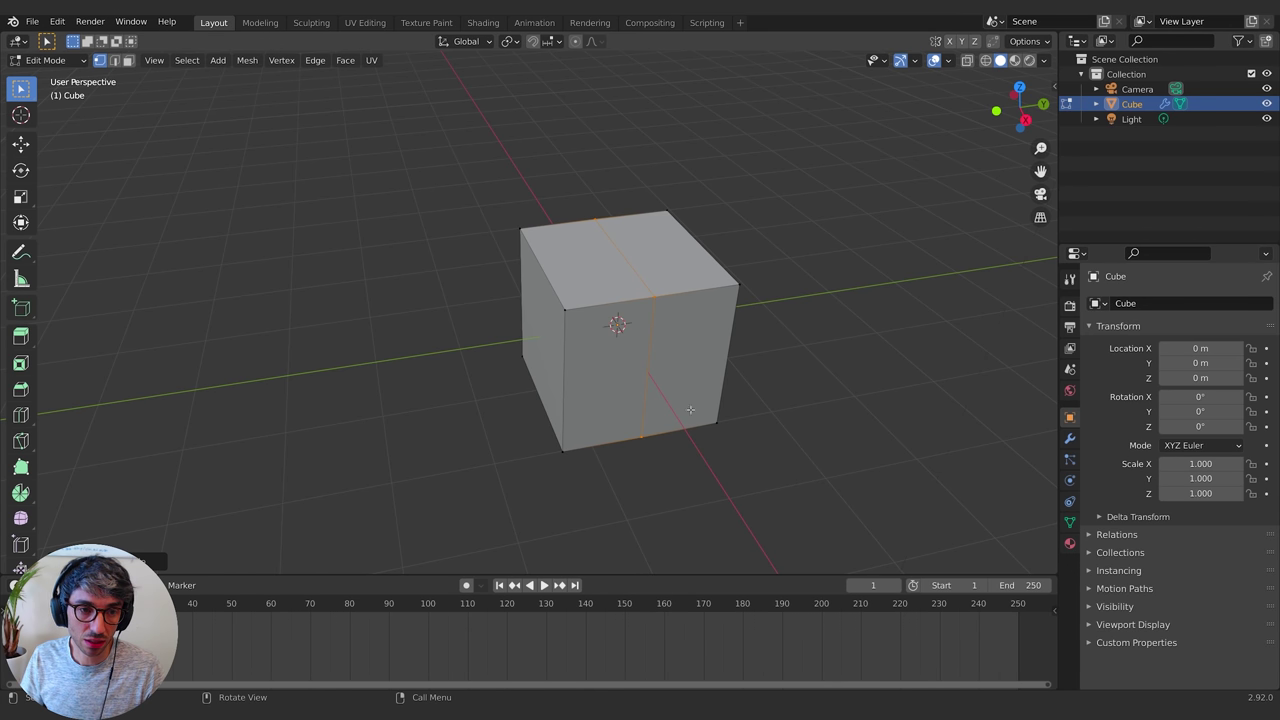
{"action": "middle_click_drag", "start_coordinate": [690, 409], "coordinate": [629, 323]}
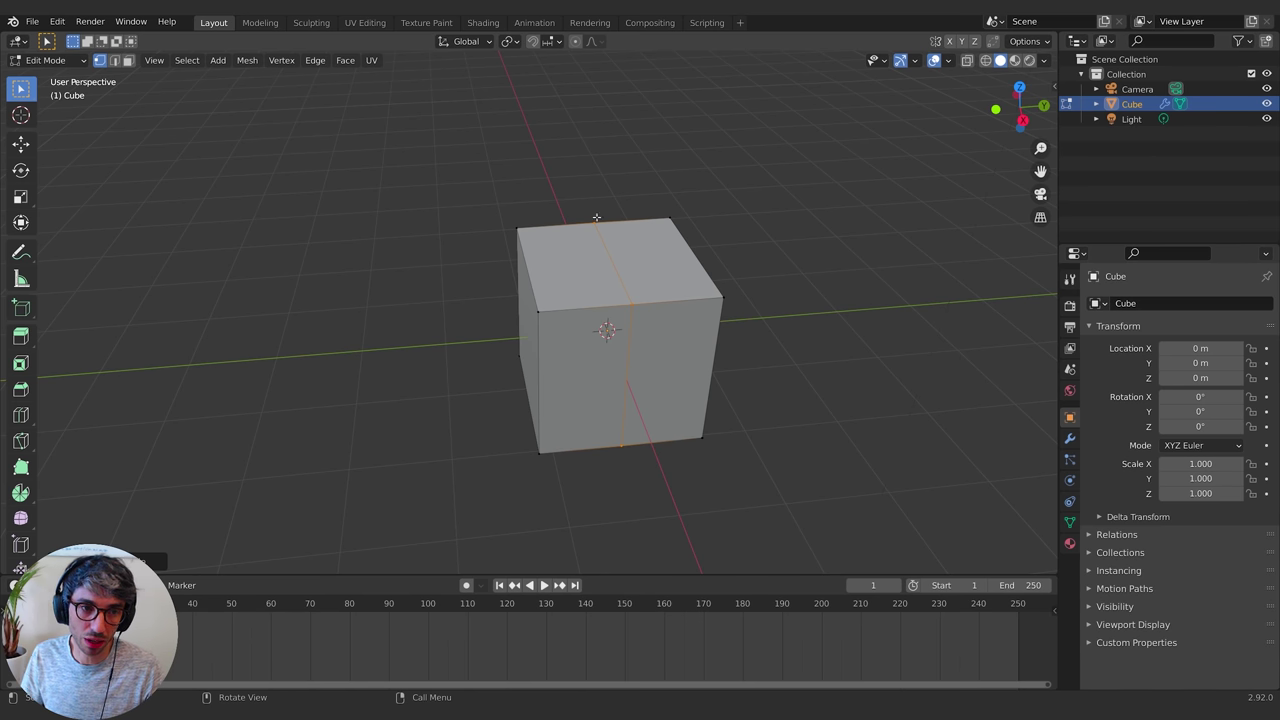
{"action": "middle_click_drag", "start_coordinate": [730, 320], "coordinate": [756, 387]}
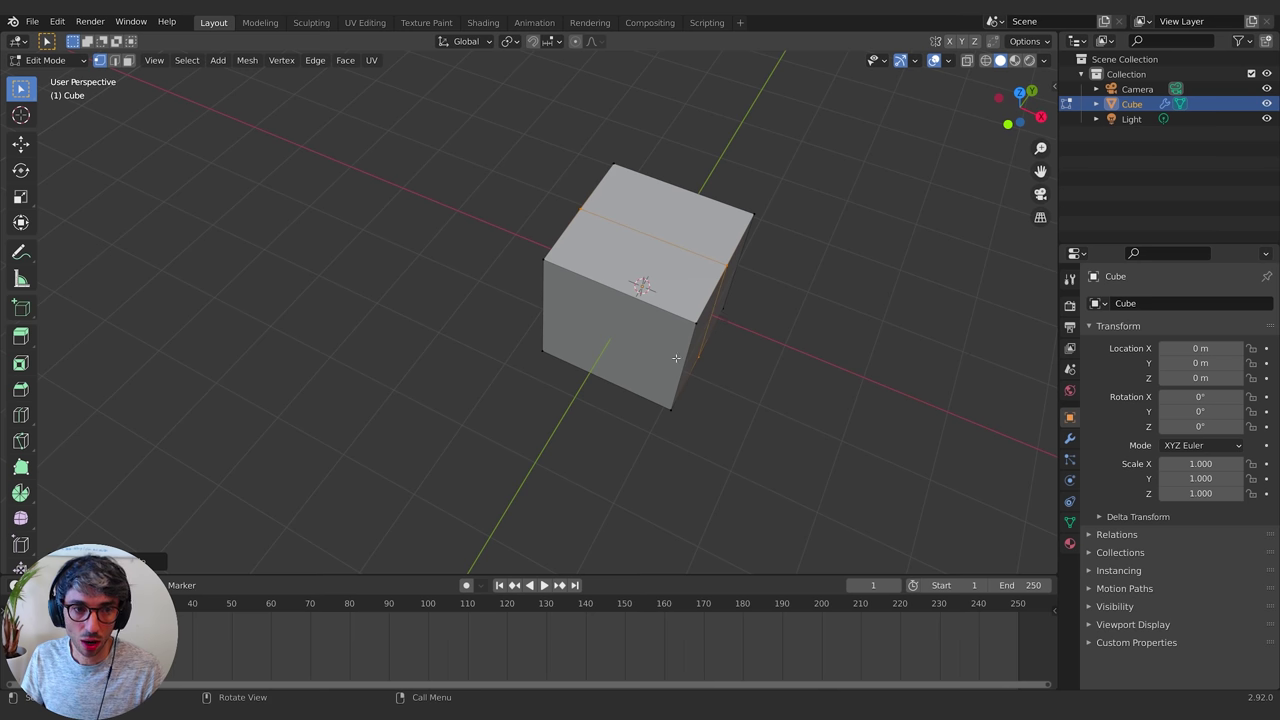
{"action": "middle_click_drag", "start_coordinate": [676, 358], "coordinate": [567, 282]}
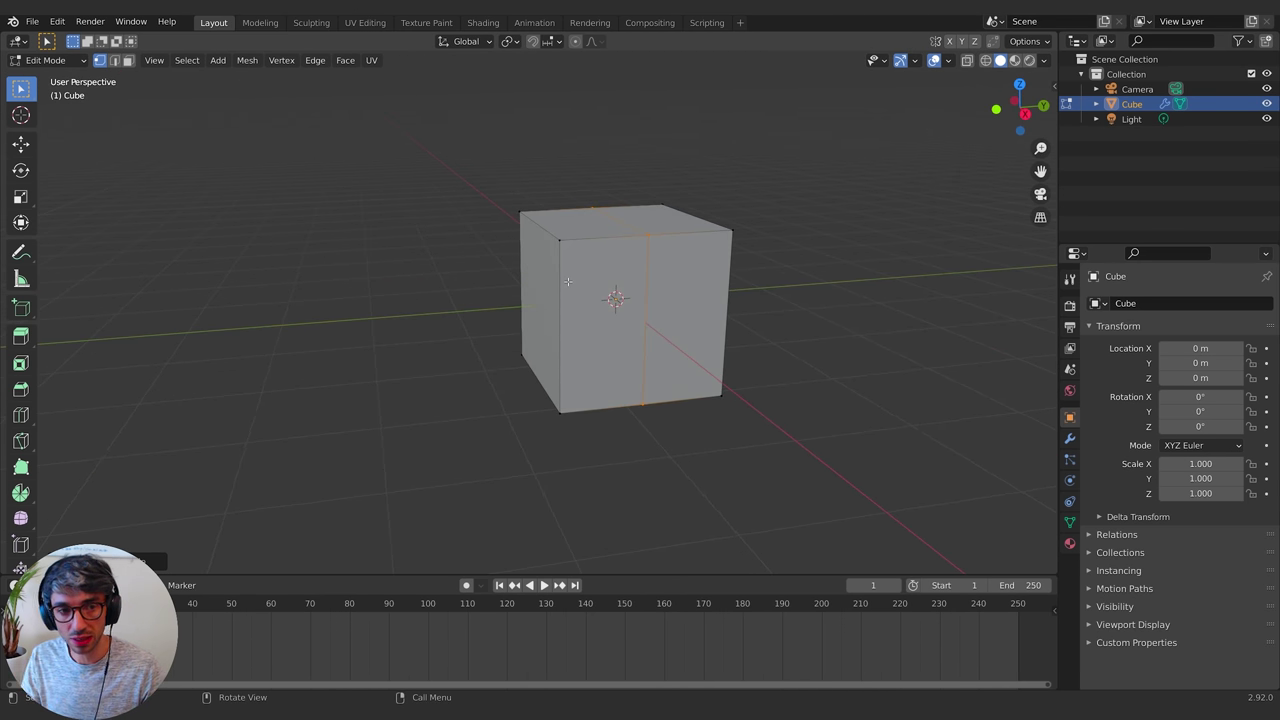
{"action": "middle_click_drag", "start_coordinate": [579, 347], "coordinate": [771, 334]}
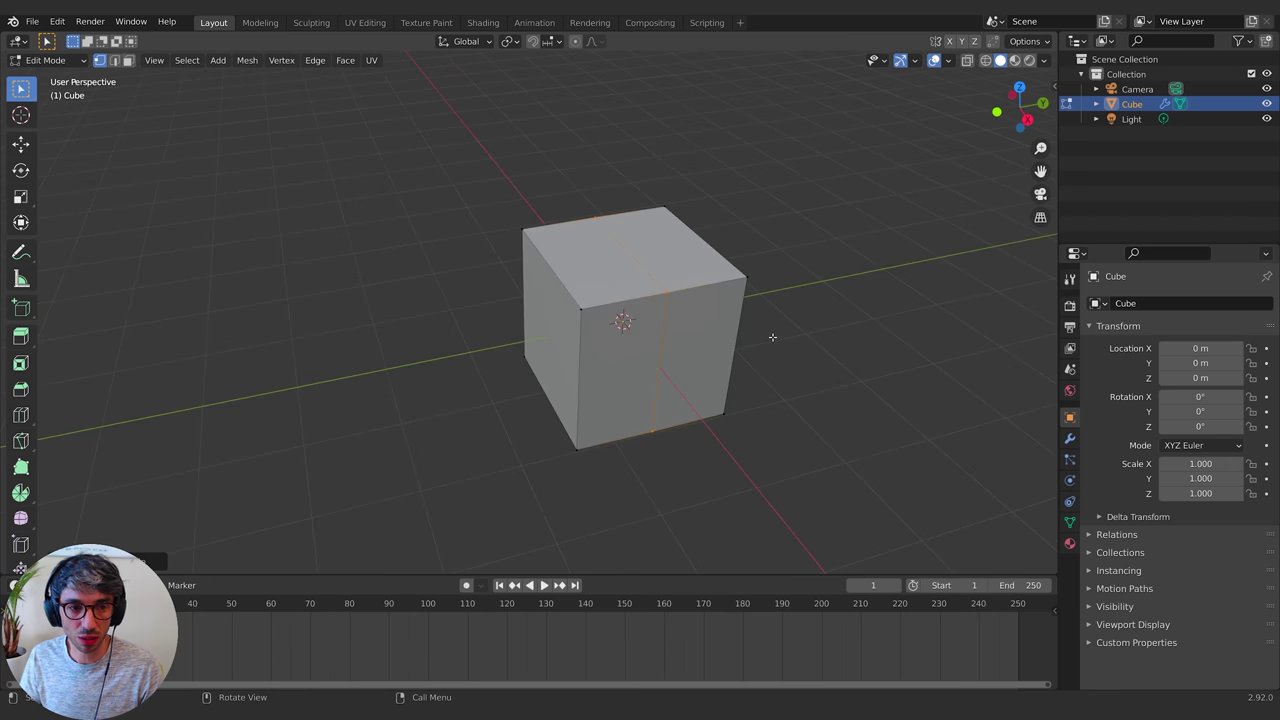
Show the cube in the right orthographic view with X-ray enabled
{"action": "key", "text": "KP_1"}
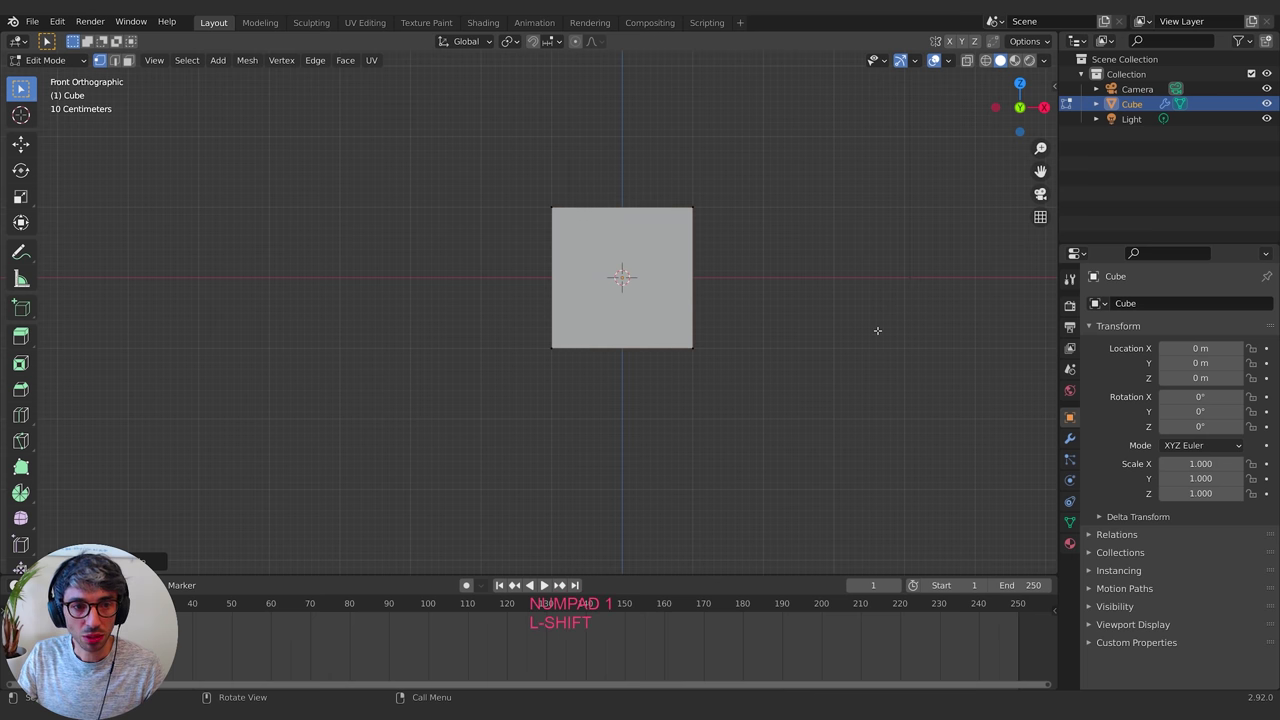
{"action": "key", "text": "KP_3"}
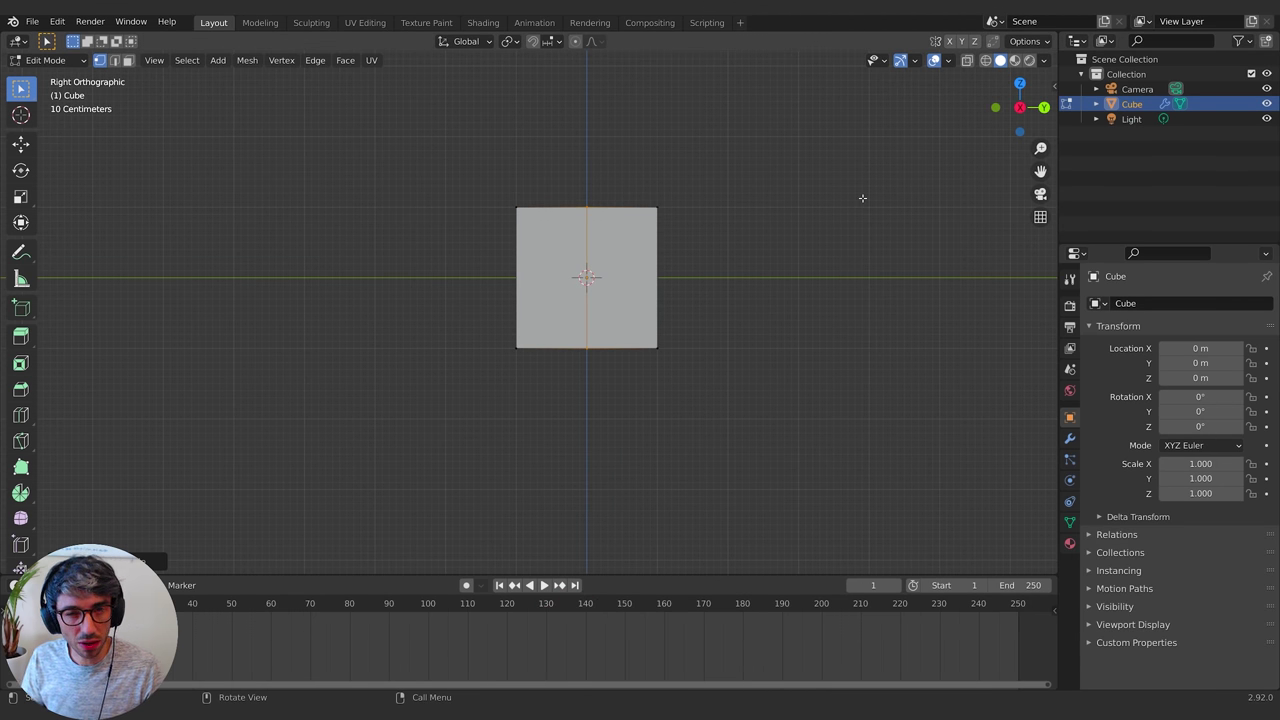
{"action": "left_click", "coordinate": [1034, 90]}
{"action": "left_click", "coordinate": [1042, 108]}
{"action": "left_click", "coordinate": [1041, 110]}
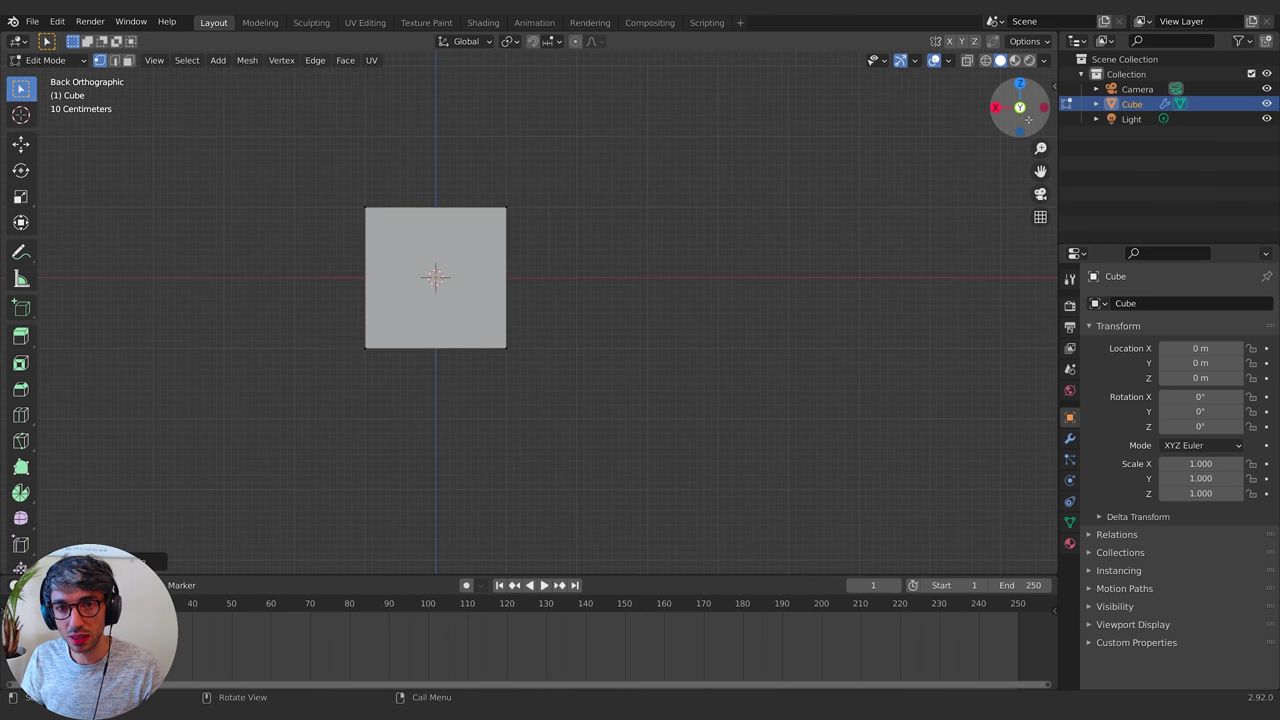
{"action": "left_click", "coordinate": [996, 108]}
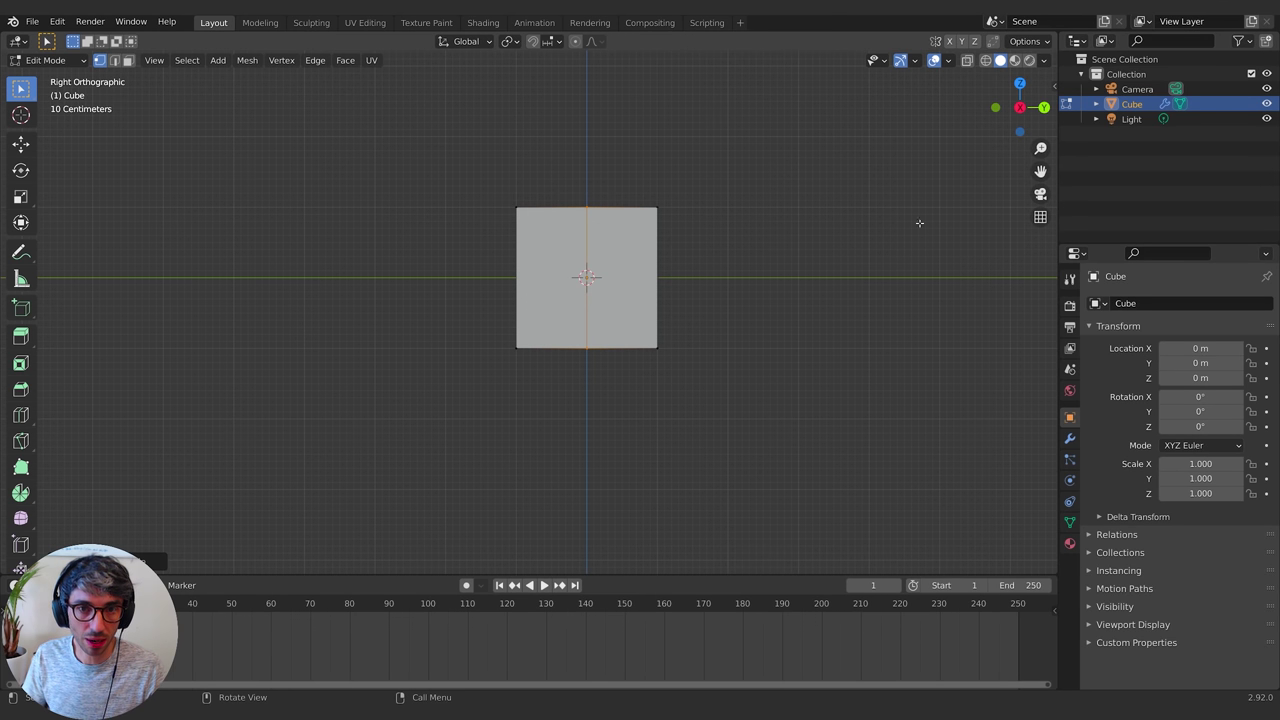
{"action": "left_click", "coordinate": [967, 60]}
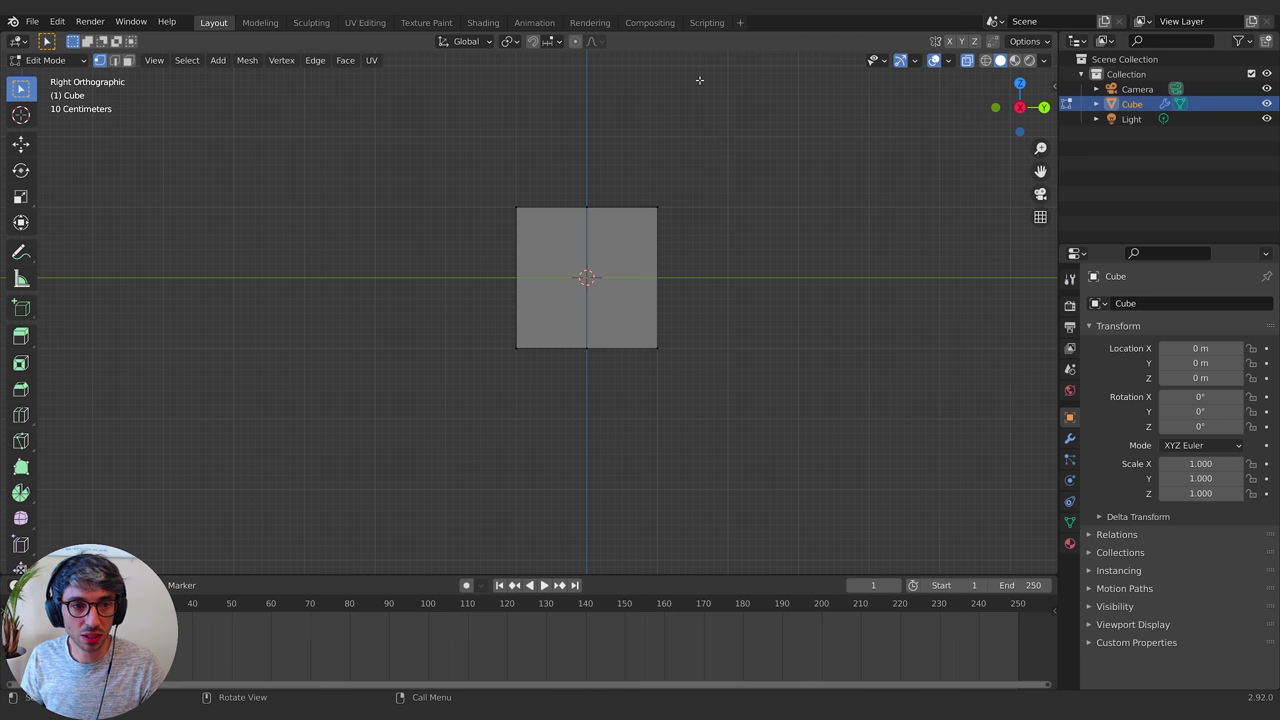
Box-select all the cube's vertices on the positive Y side of the loop cut and delete them
{"action": "key", "text": "b"}
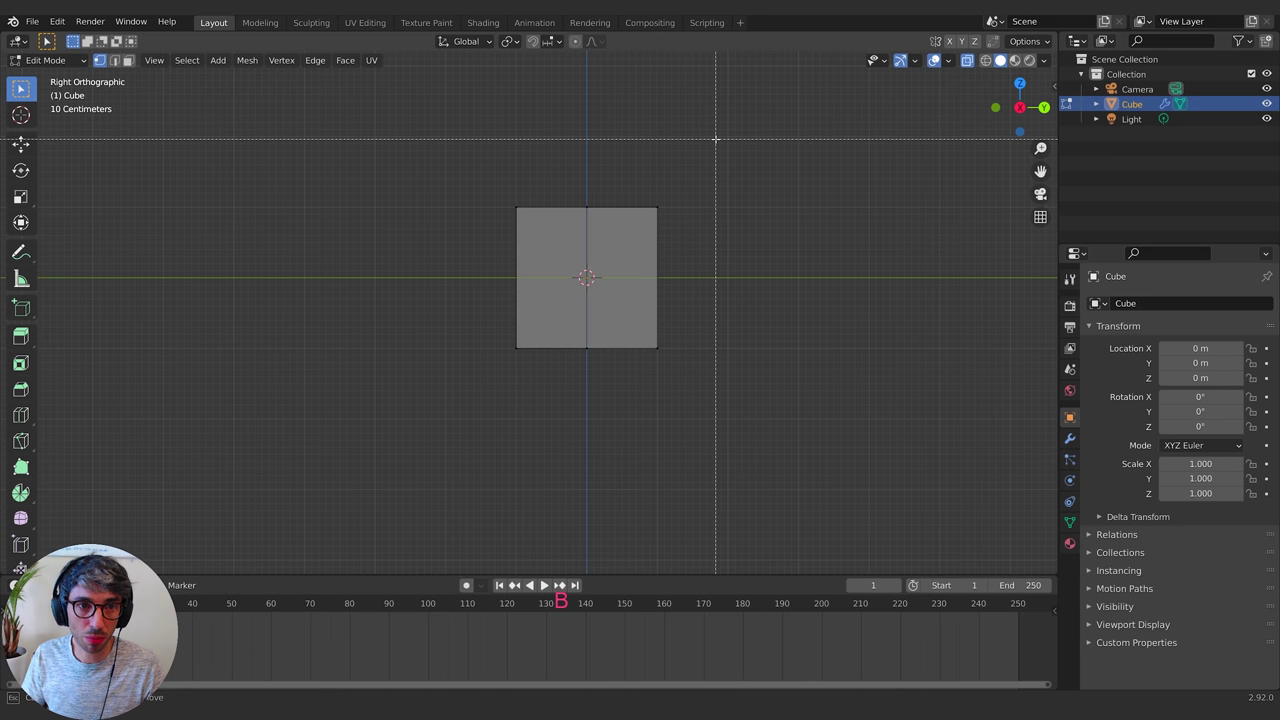
{"action": "left_click_drag", "start_coordinate": [714, 129], "coordinate": [641, 478]}
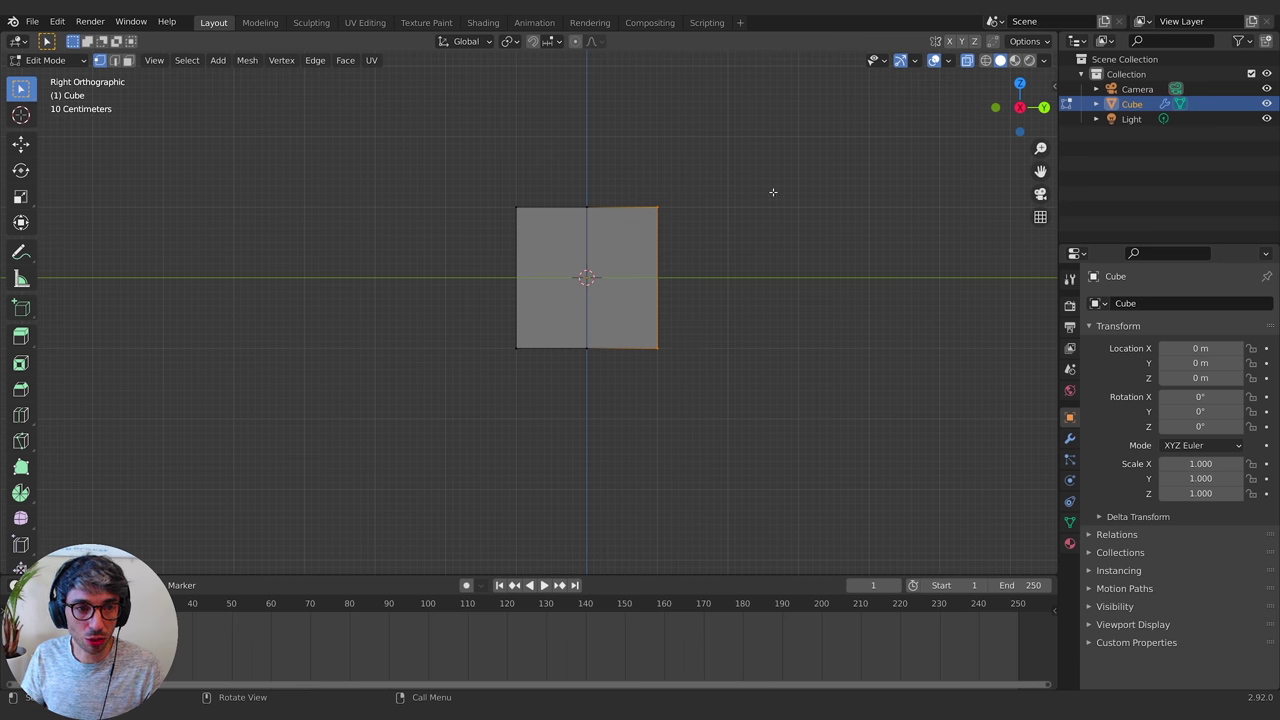
{"action": "middle_click_drag", "start_coordinate": [773, 192], "coordinate": [660, 296]}
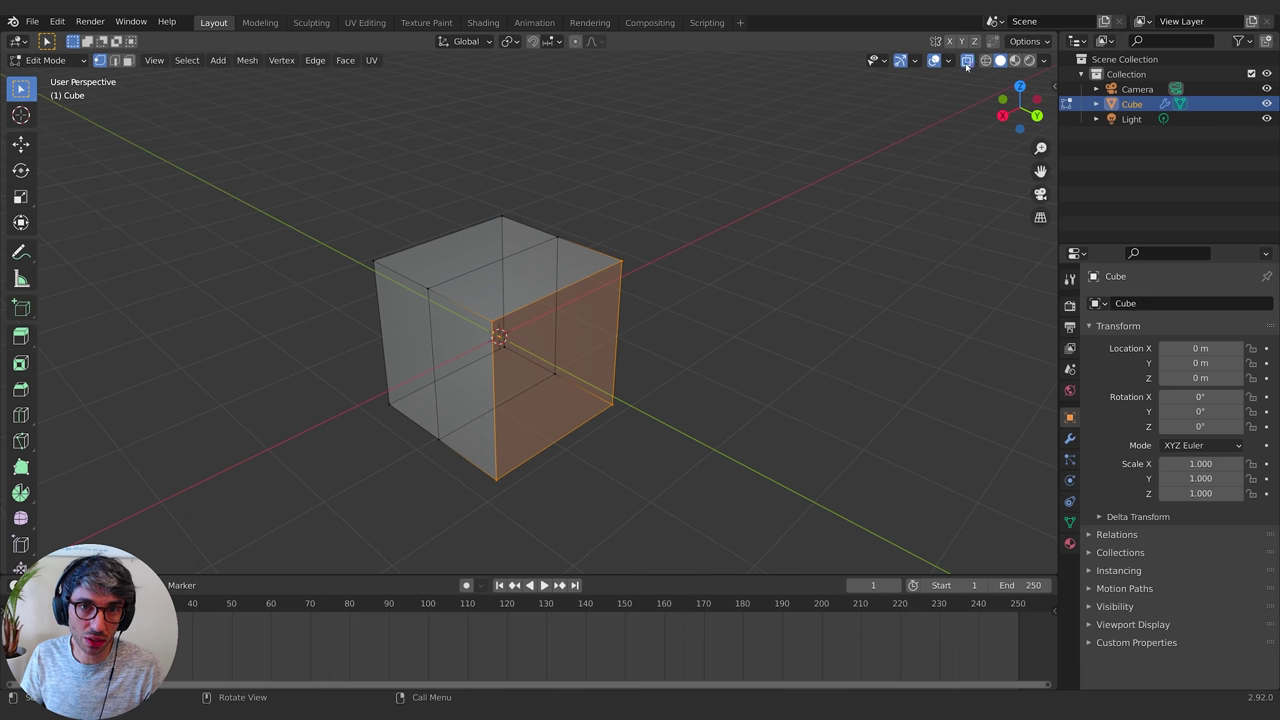
{"action": "key", "text": "KP_3"}
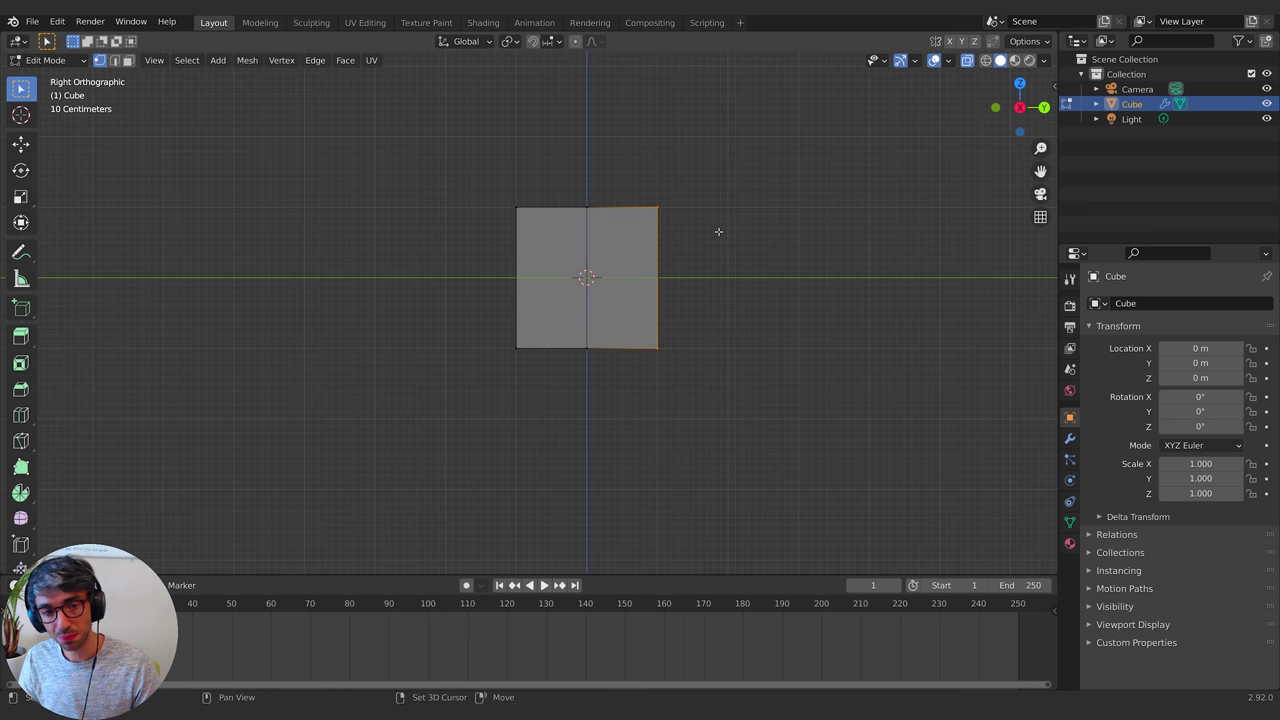
{"action": "middle_click_drag", "start_coordinate": [797, 251], "coordinate": [680, 300], "text": "shift"}
{"action": "key", "text": "x"}
{"action": "left_click", "coordinate": [814, 257]}
Return to Object Mode and add a Mirror modifier to the remaining half of the cube
{"action": "key", "text": "Tab"}
{"action": "left_click", "coordinate": [1070, 438]}
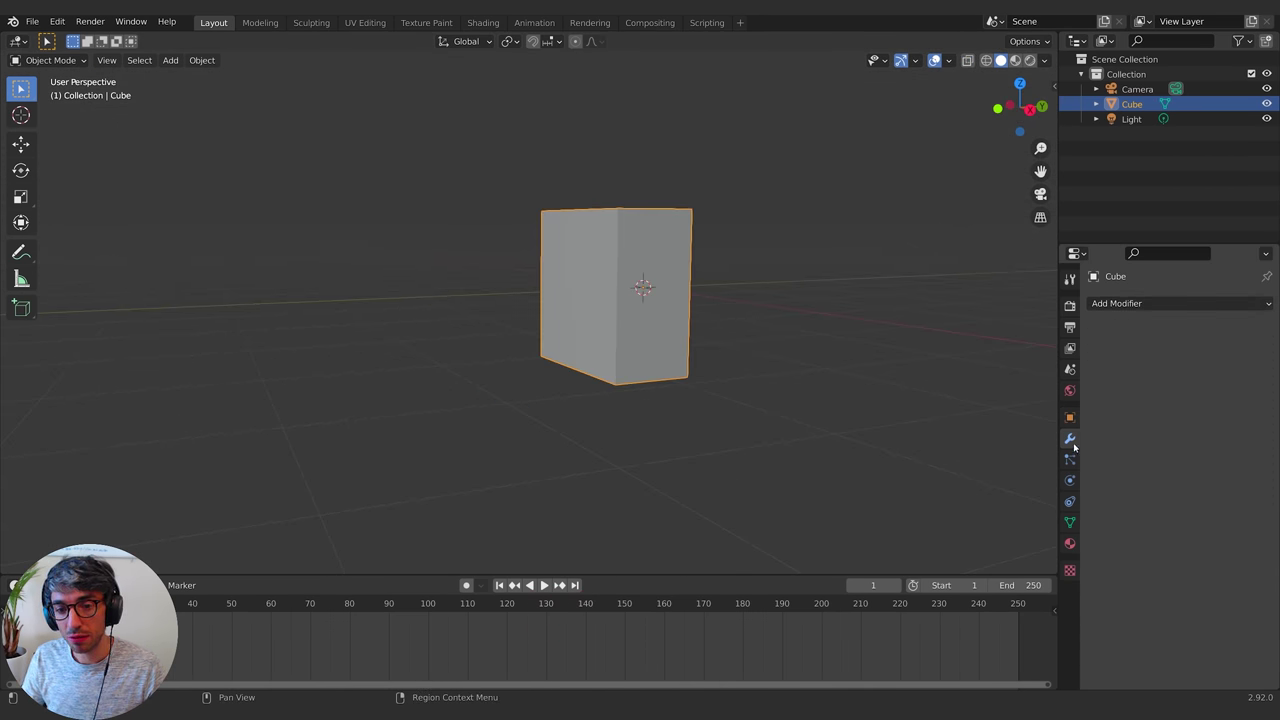
{"action": "left_click", "coordinate": [1157, 305]}
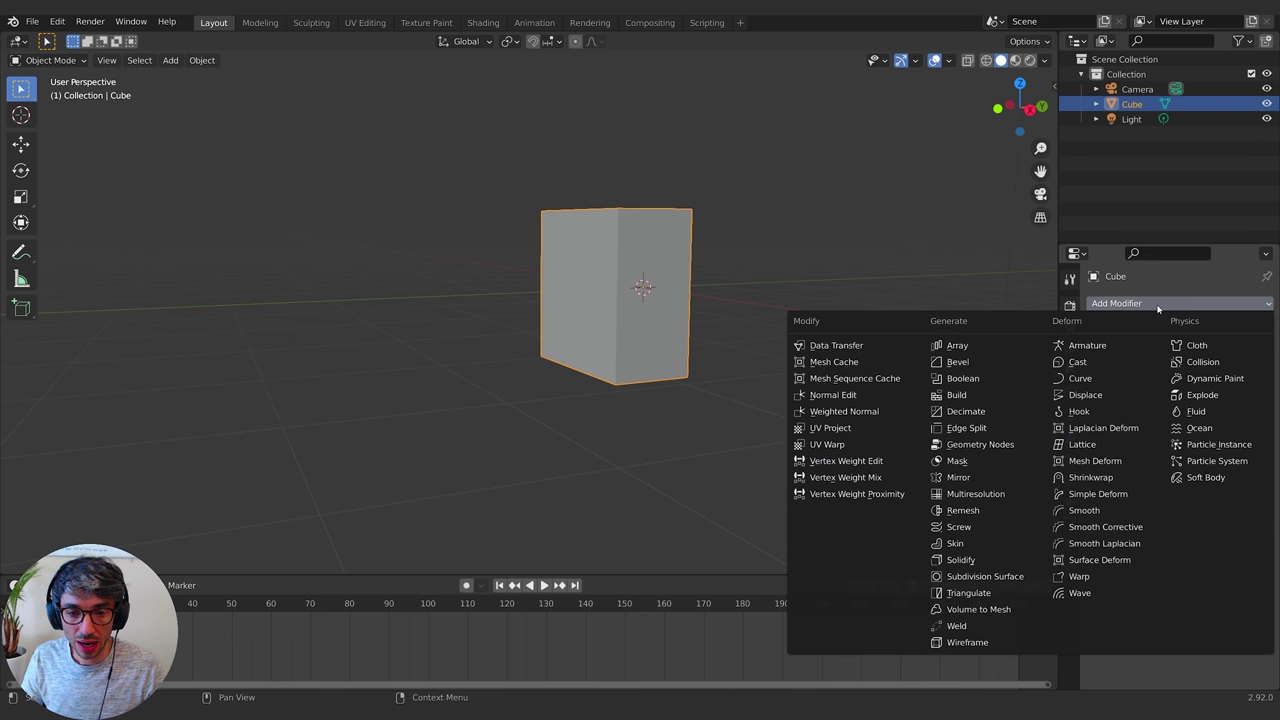
{"action": "left_click", "coordinate": [960, 477]}
Set the Mirror modifier to mirror on the Y axis only, with the X axis turned off
{"action": "middle_click_drag", "start_coordinate": [899, 446], "coordinate": [916, 391]}
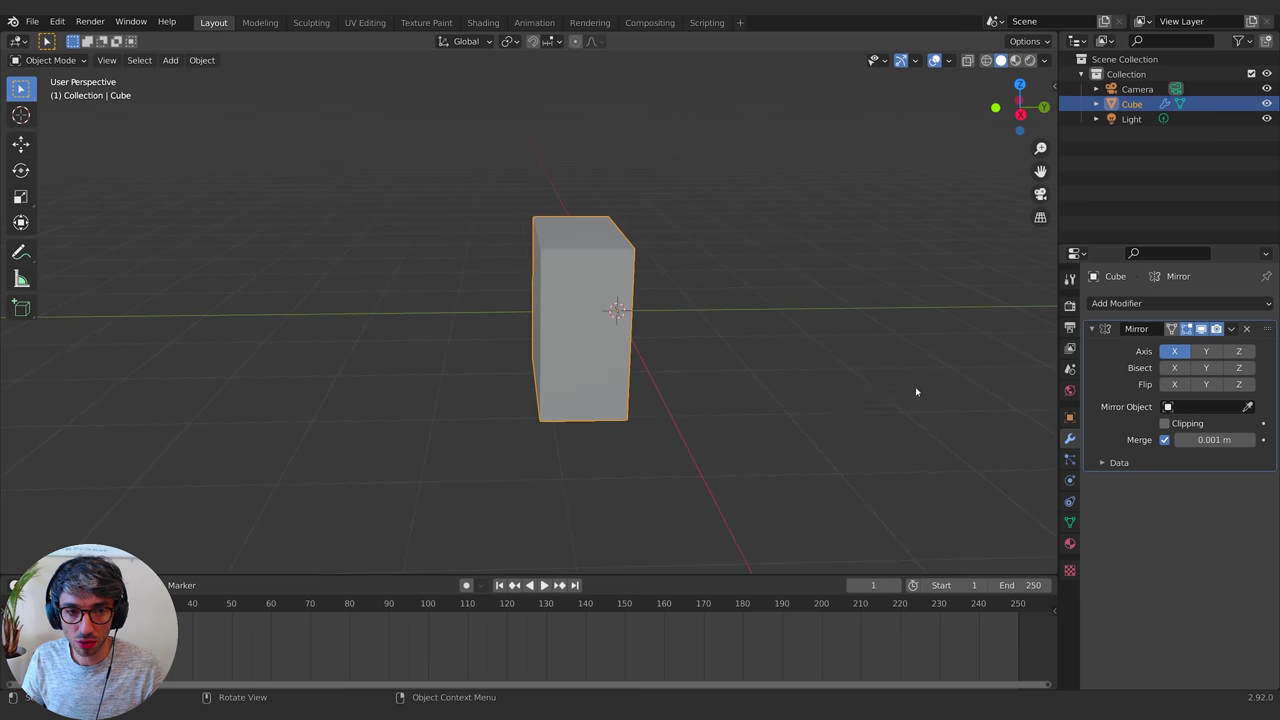
{"action": "middle_click_drag", "start_coordinate": [985, 366], "coordinate": [962, 374]}
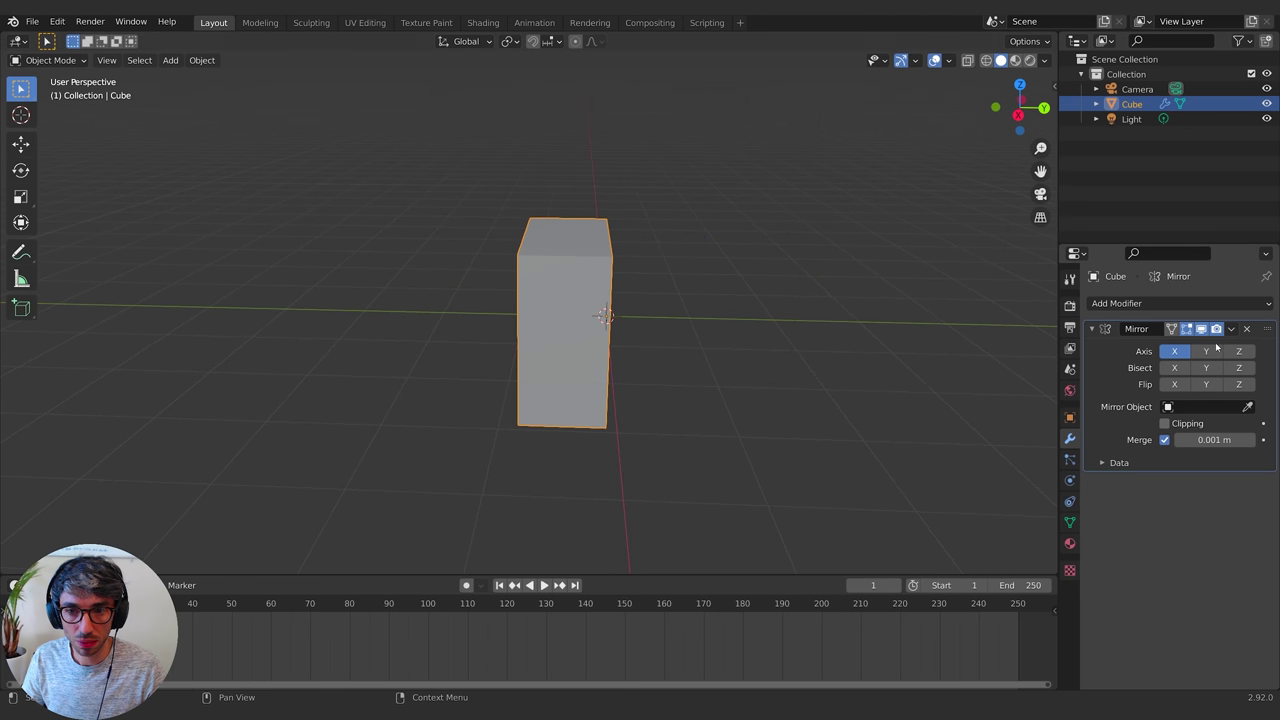
{"action": "left_click", "coordinate": [1207, 350]}
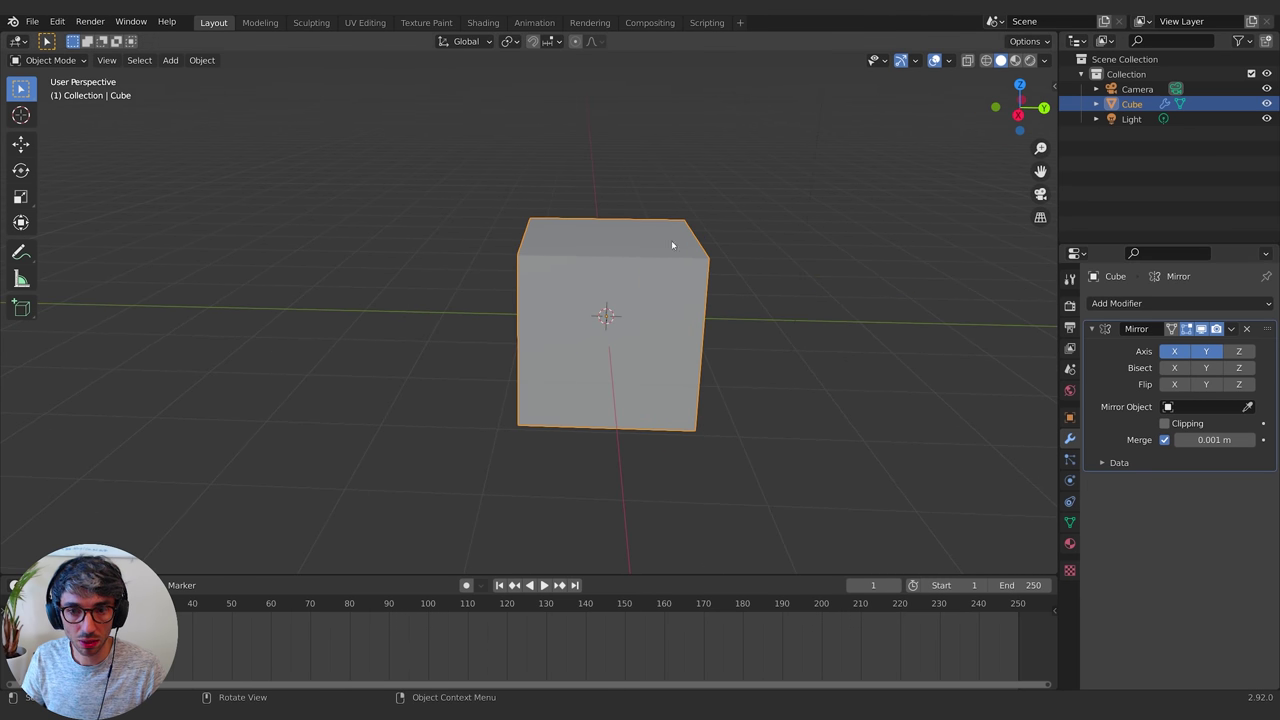
{"action": "left_click", "coordinate": [1174, 351]}
{"action": "middle_click_drag", "start_coordinate": [829, 325], "coordinate": [760, 330]}
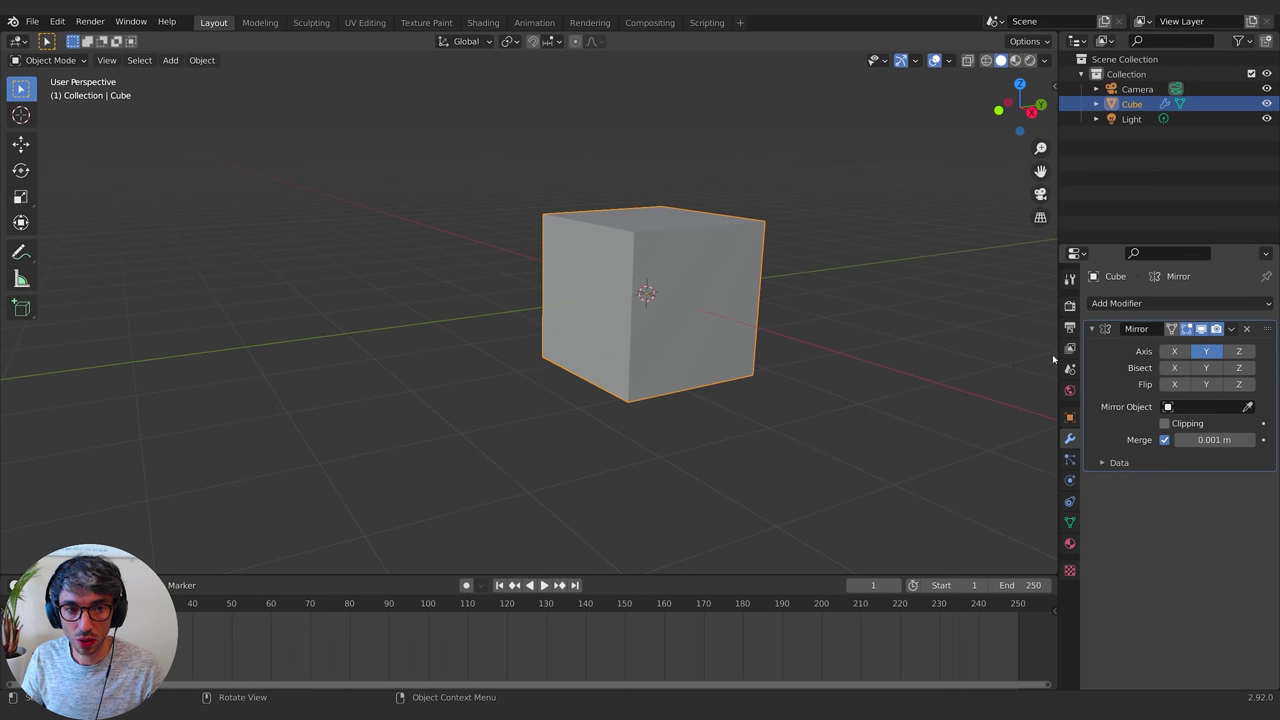
{"action": "middle_click_drag", "start_coordinate": [700, 280], "coordinate": [829, 317]}
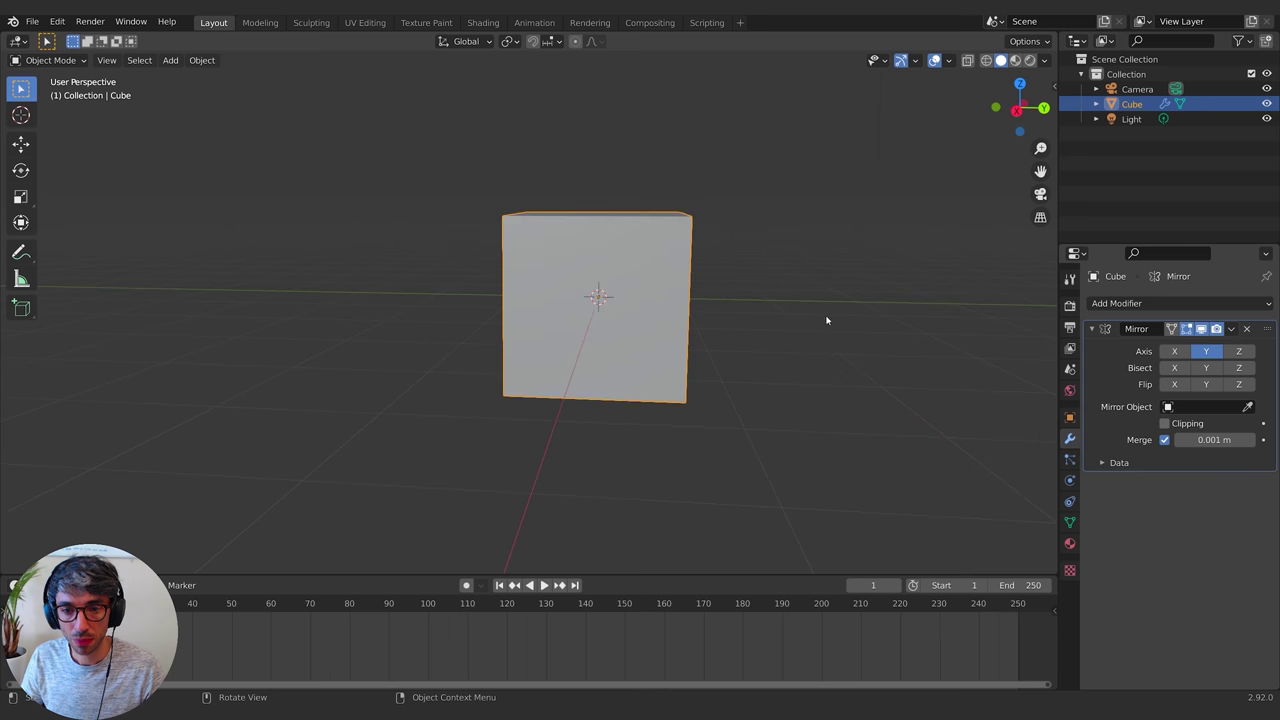
{"action": "middle_click_drag", "start_coordinate": [903, 400], "coordinate": [806, 334]}
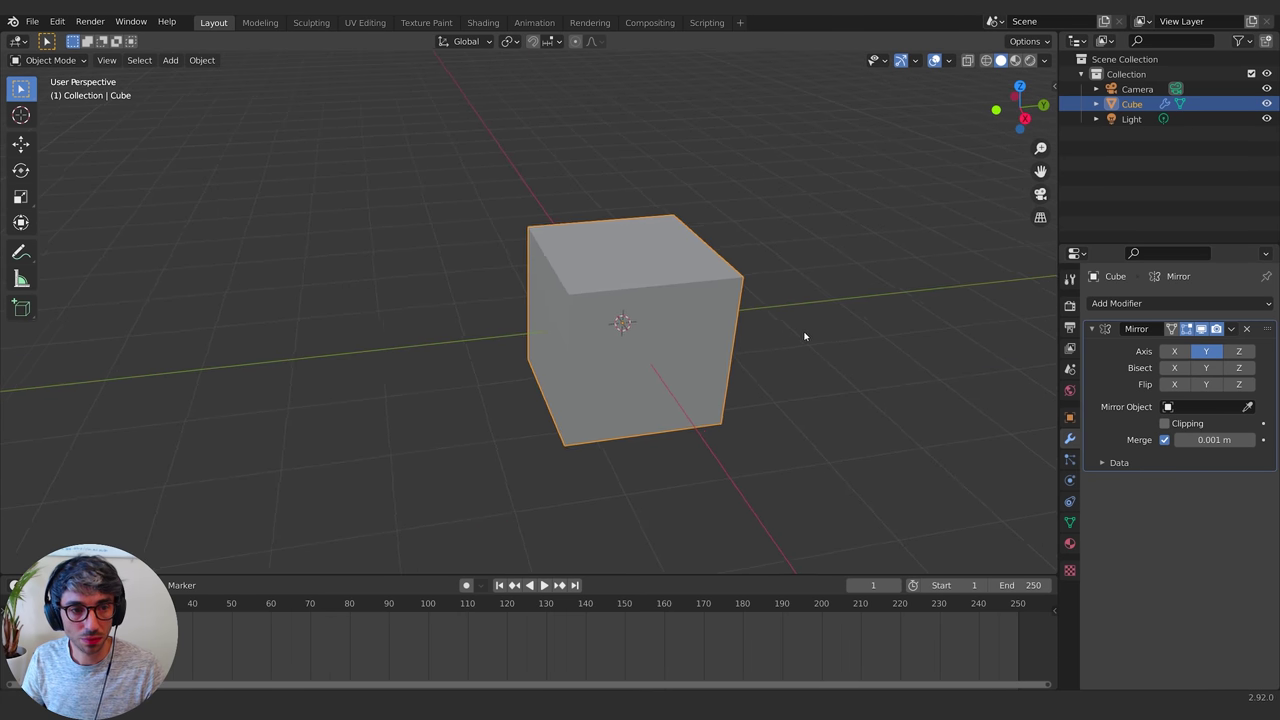
Add a Bevel modifier to the cube, limited by Angle, with the angle set to 45°
{"action": "left_click", "coordinate": [1122, 303]}
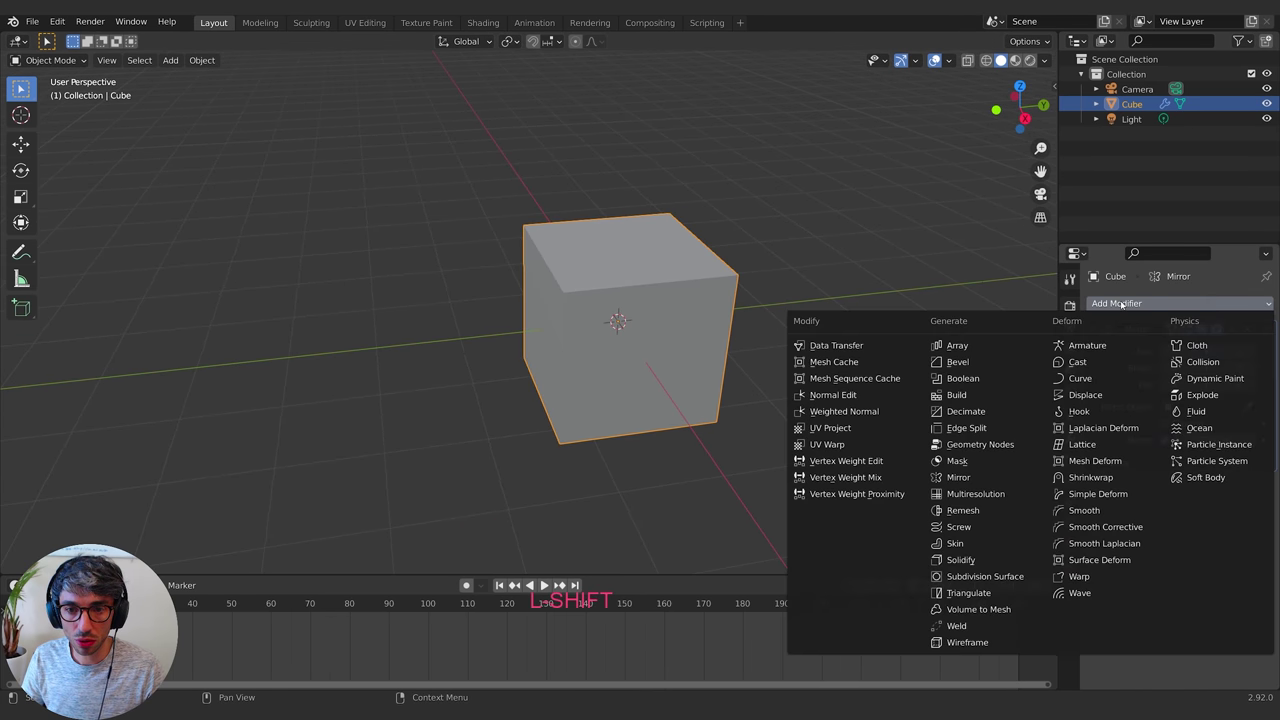
{"action": "left_click", "coordinate": [957, 362]}
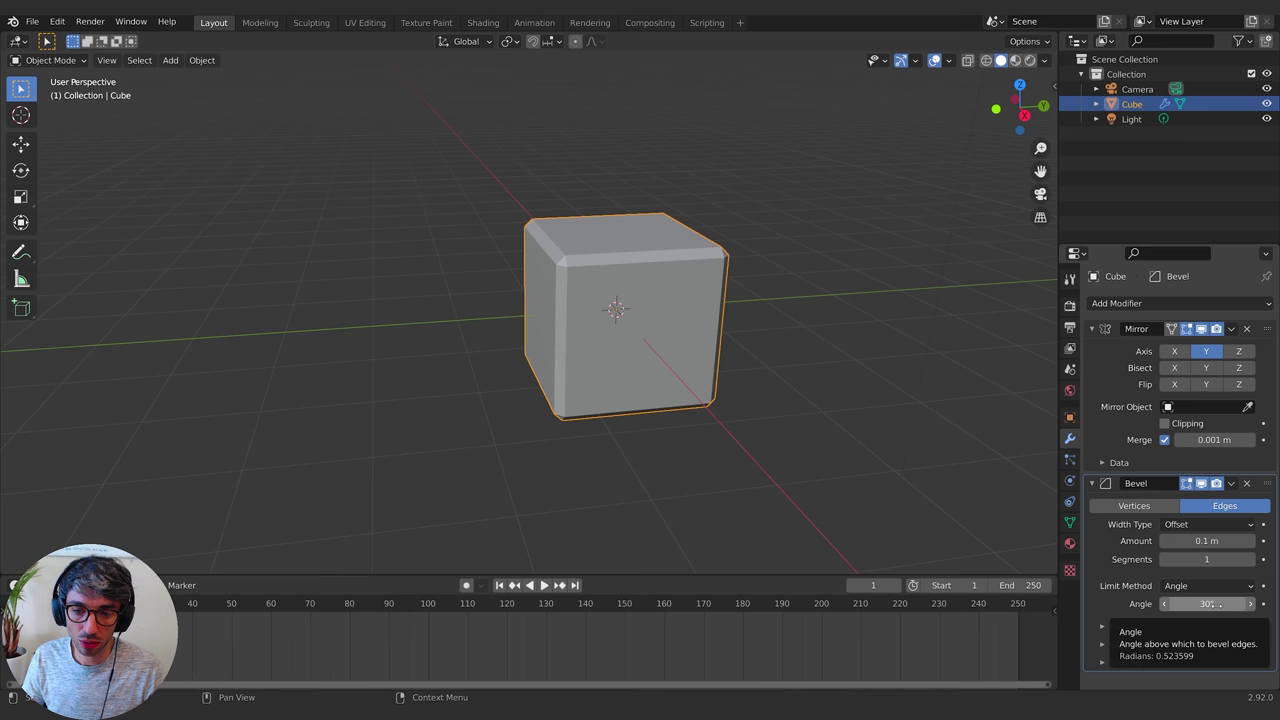
{"action": "left_click", "coordinate": [1178, 588]}
{"action": "left_click", "coordinate": [1178, 588]}
{"action": "left_click", "coordinate": [1178, 588]}
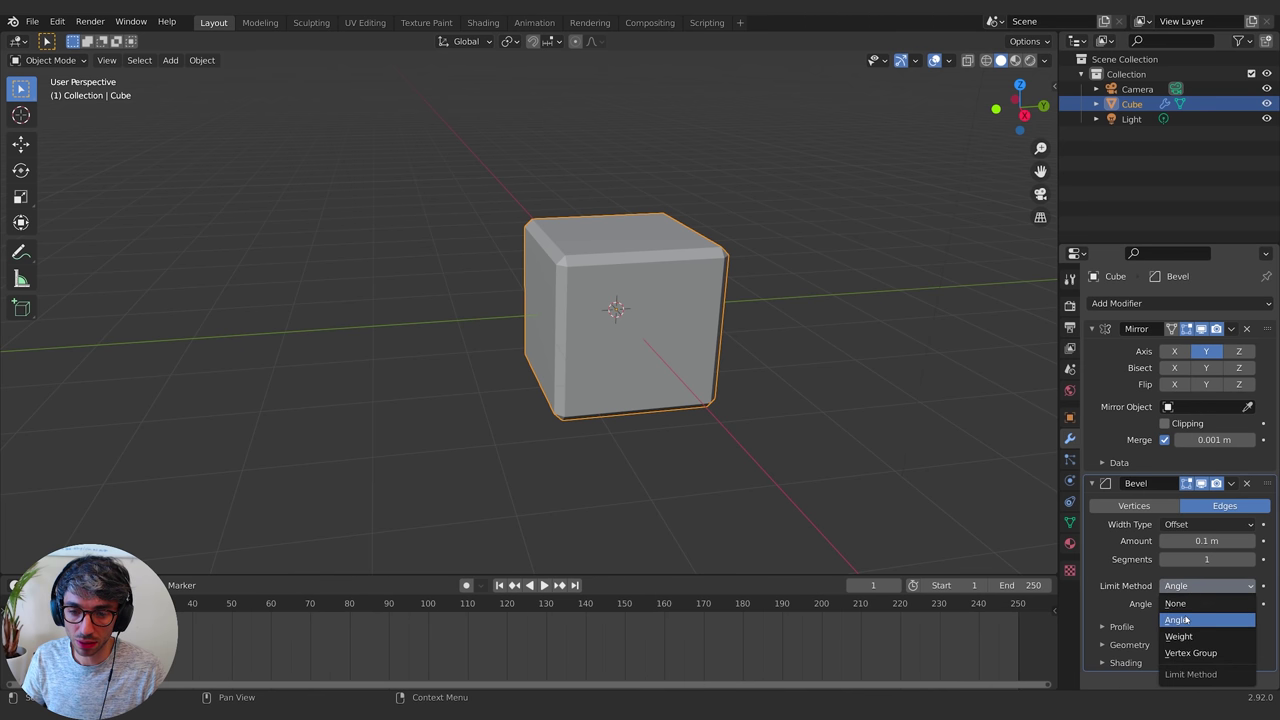
{"action": "left_click", "coordinate": [1176, 620]}
{"action": "left_click", "coordinate": [1207, 604]}
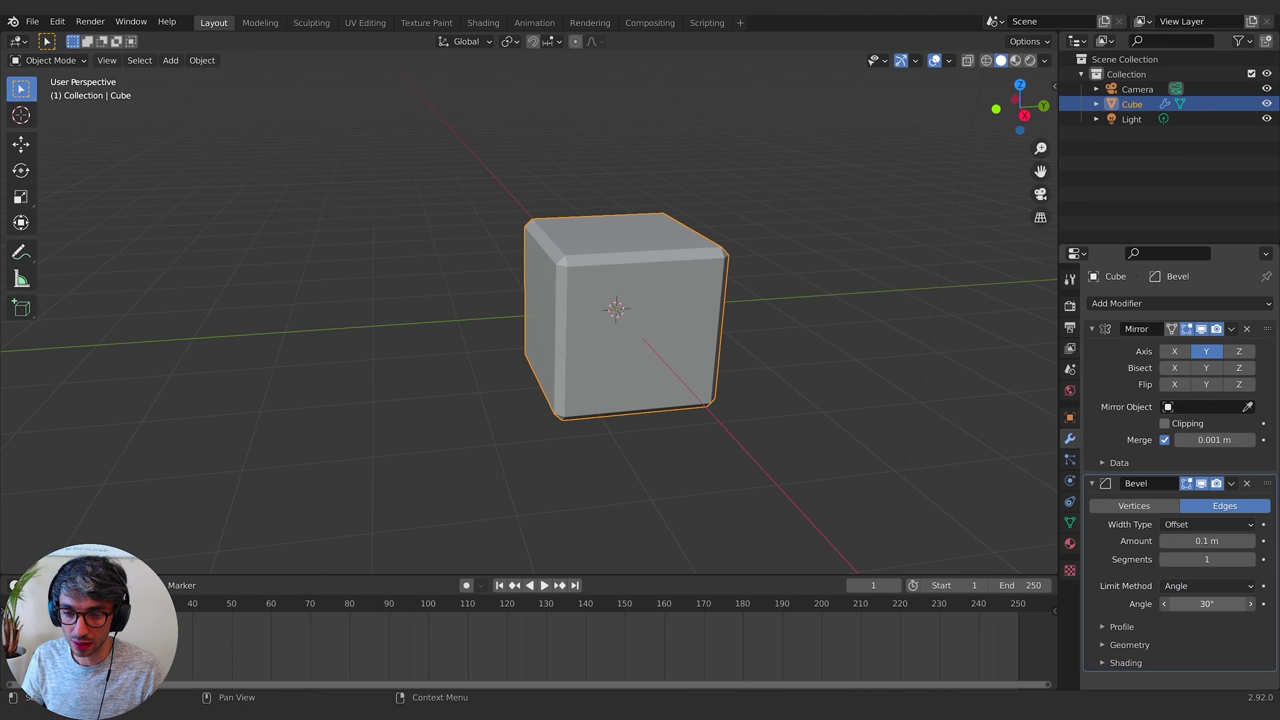
{"action": "type", "text": "45"}
{"action": "key", "text": "Return"}
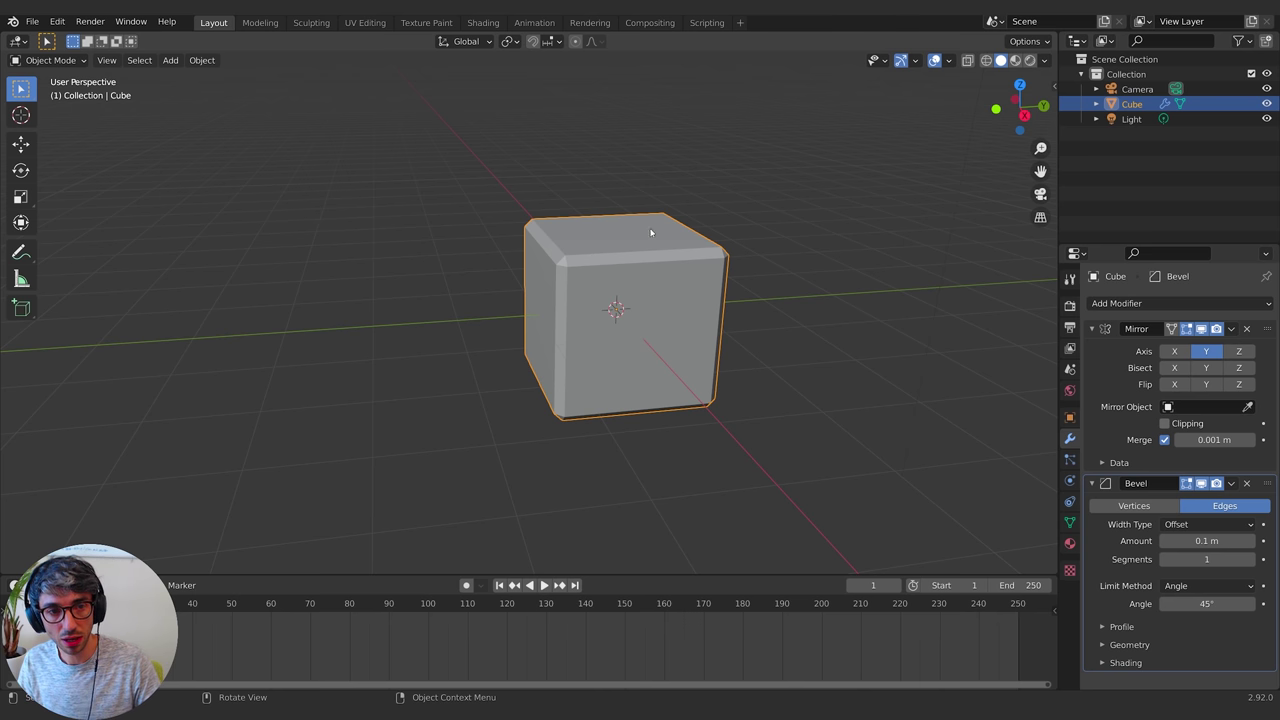
Set the Bevel modifier's amount to 0.023 m and its segments to 2
{"action": "middle_click_drag", "start_coordinate": [650, 232], "coordinate": [662, 256]}
{"action": "mouse_move", "coordinate": [1207, 541]}
{"action": "left_mouse_down"}
{"action": "mouse_move", "coordinate": [1180, 541]}
{"action": "mouse_move", "coordinate": [1222, 546]}
{"action": "left_mouse_up"}
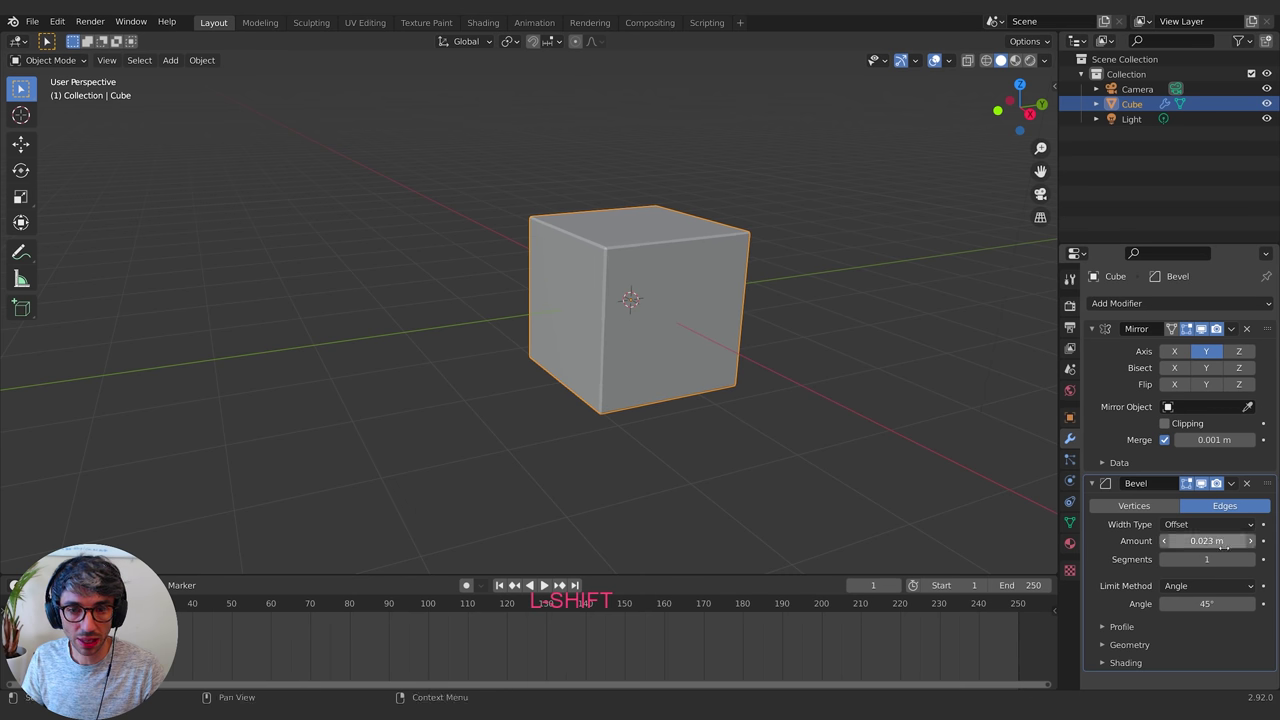
{"action": "left_click", "coordinate": [1250, 559]}
{"action": "scroll", "coordinate": [632, 385], "scroll_direction": "up", "scroll_amount": 3}
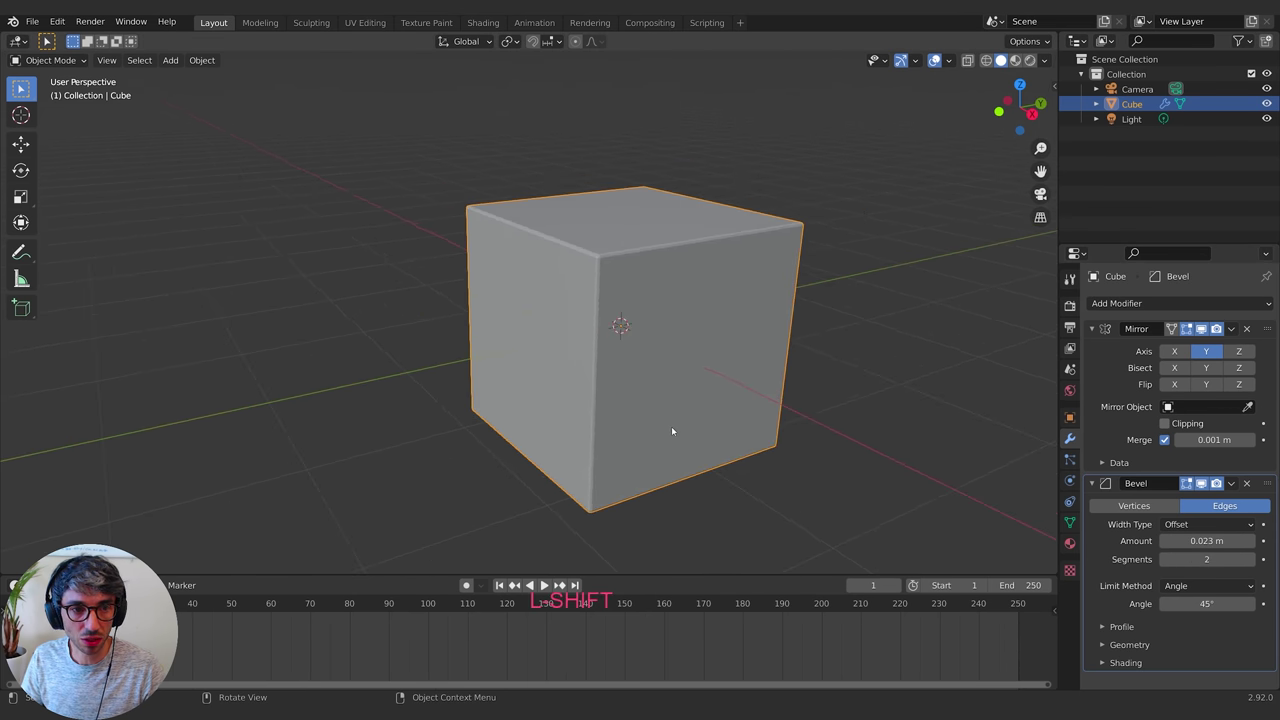
{"action": "scroll", "coordinate": [690, 424], "scroll_direction": "up", "scroll_amount": 1}
{"action": "middle_click_drag", "start_coordinate": [782, 389], "coordinate": [766, 392]}
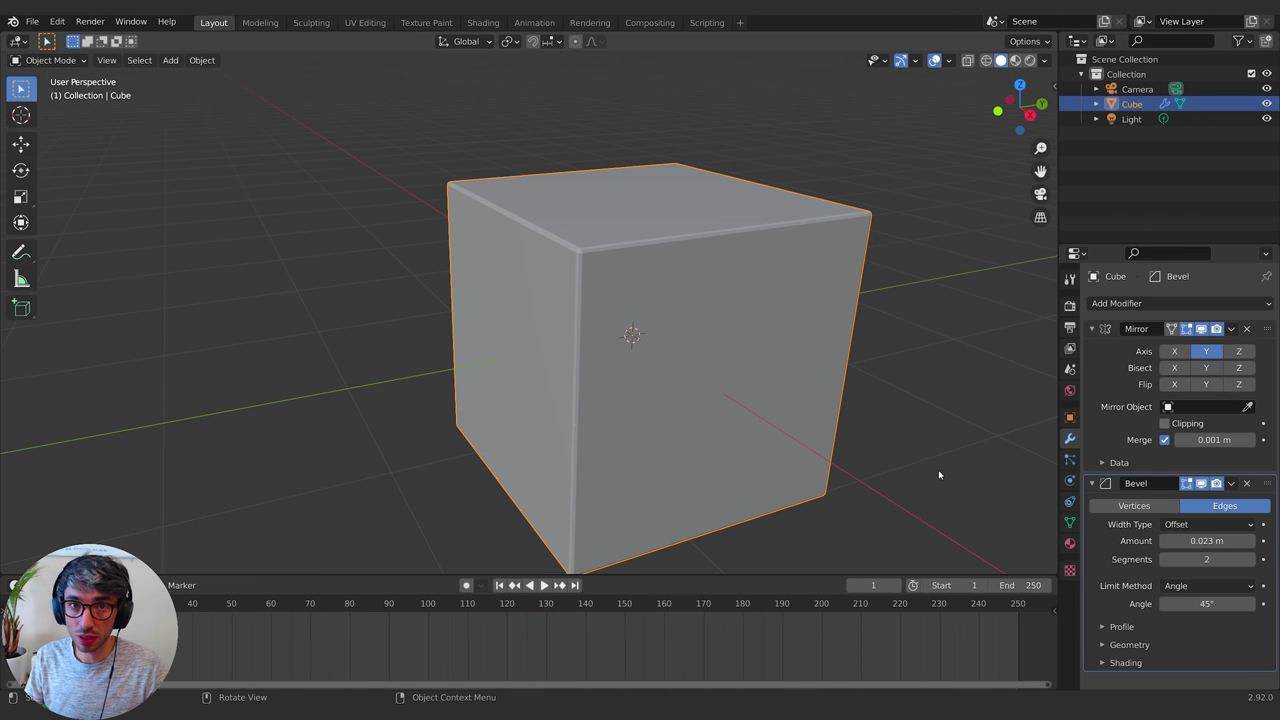
Enable Auto Smooth in the normals settings of the cube's mesh data
{"action": "left_click", "coordinate": [1070, 522]}
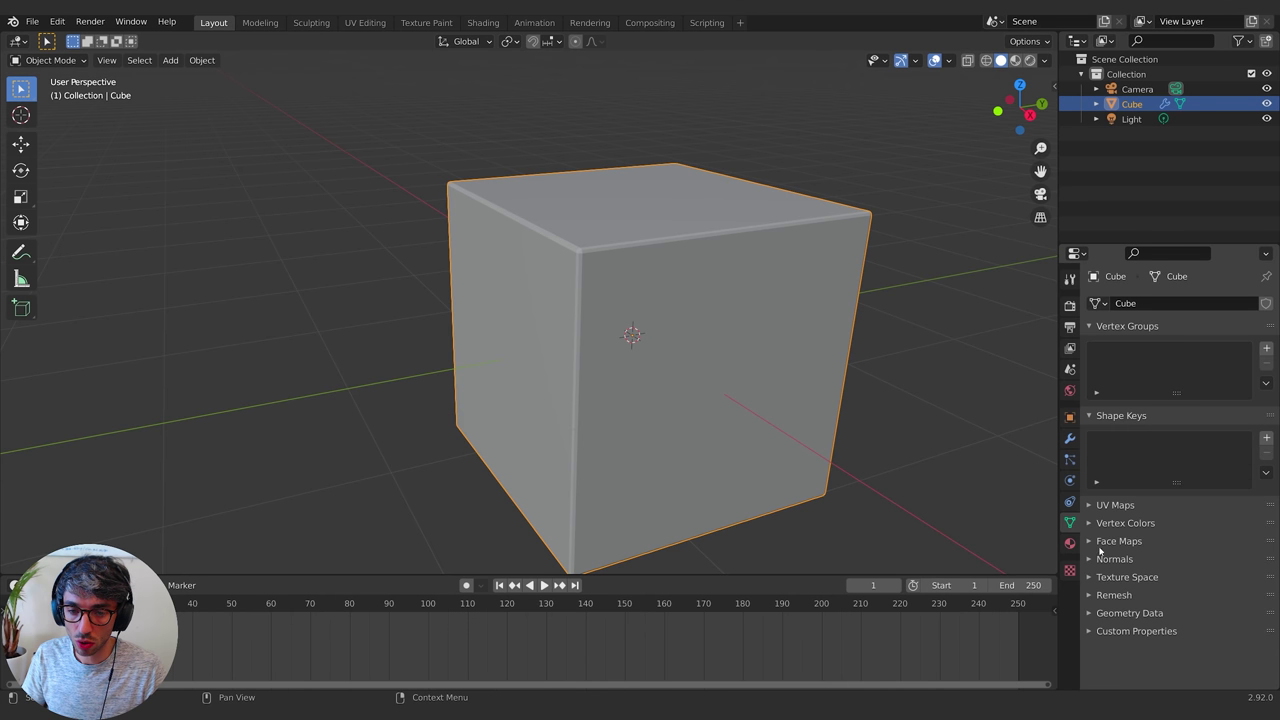
{"action": "left_click", "coordinate": [1100, 559]}
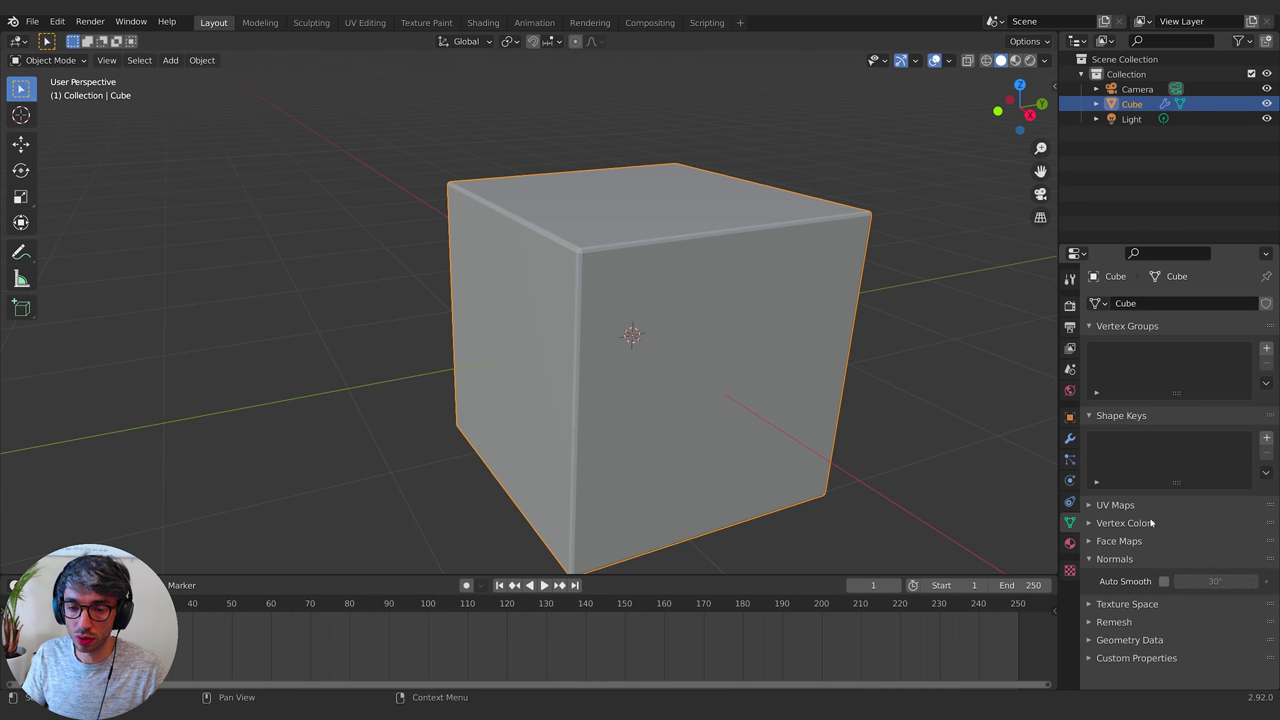
{"action": "left_click", "coordinate": [1163, 581]}
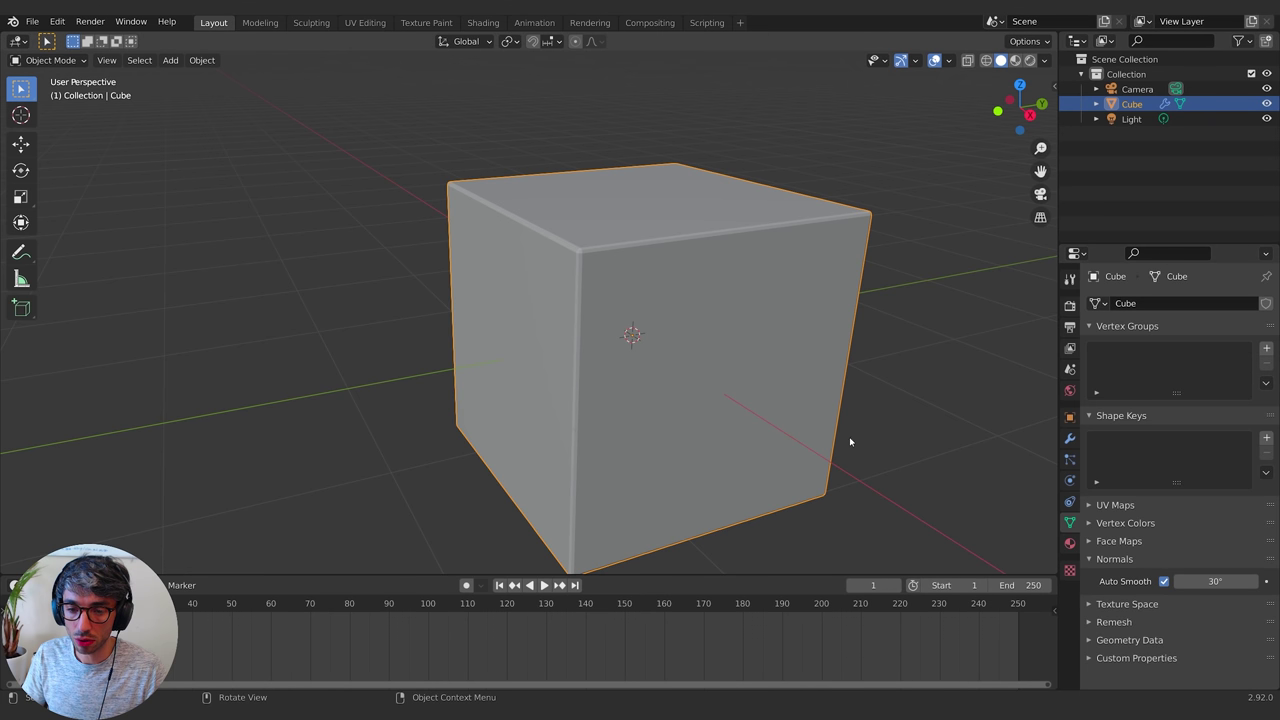
Apply Shade Smooth to the cube
{"action": "middle_click_drag", "start_coordinate": [850, 441], "coordinate": [869, 420]}
{"action": "right_click", "coordinate": [645, 245]}
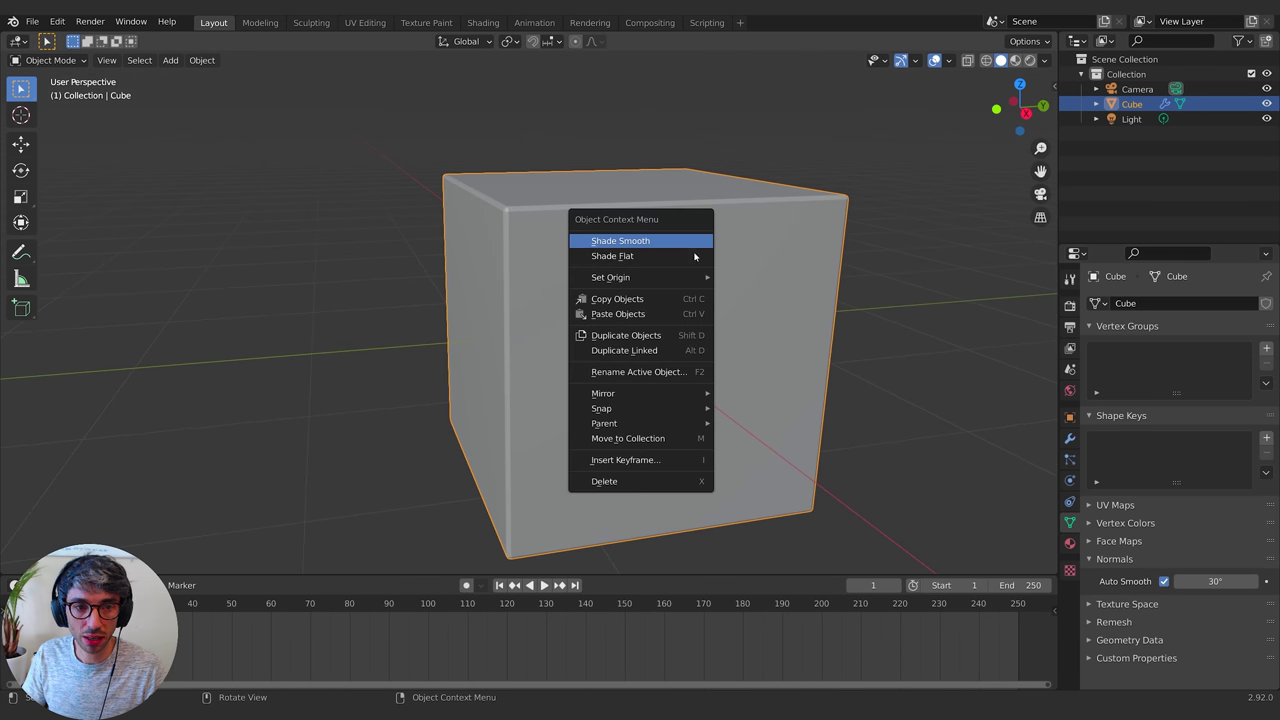
{"action": "left_click", "coordinate": [694, 250]}
{"action": "middle_click_drag", "start_coordinate": [789, 437], "coordinate": [684, 314]}
{"action": "right_click", "coordinate": [684, 314]}
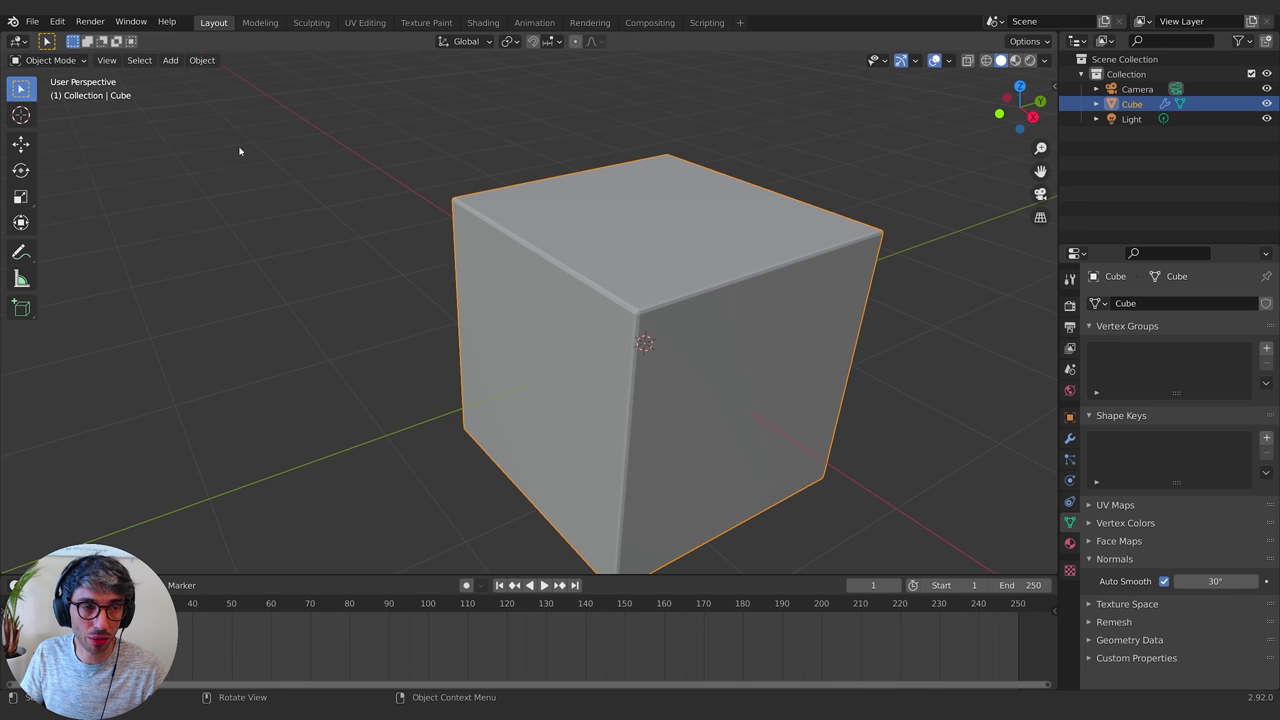
{"action": "right_click", "coordinate": [699, 345]}
{"action": "left_click", "coordinate": [698, 346]}
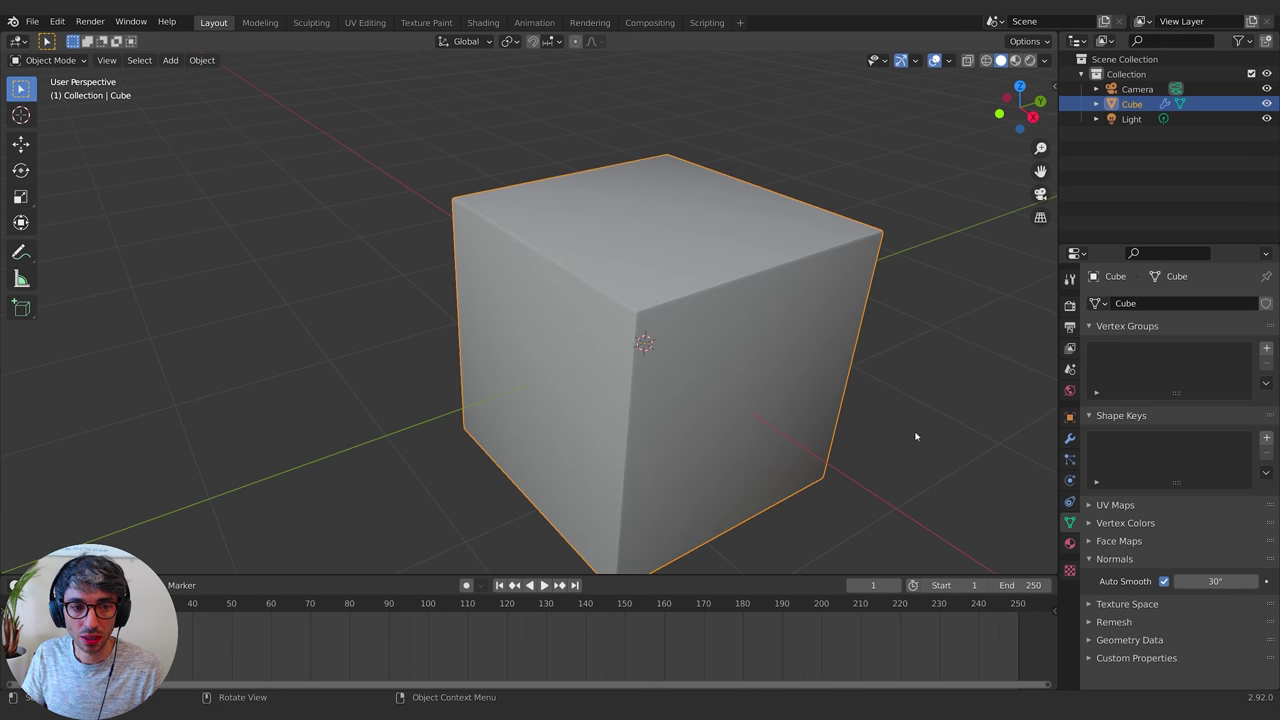
Compare the cube's shading with Auto Smooth disabled and enabled
{"action": "scroll", "coordinate": [889, 417], "scroll_direction": "down", "scroll_amount": 4}
{"action": "middle_click_drag", "start_coordinate": [860, 420], "coordinate": [757, 400]}
{"action": "left_click", "coordinate": [1163, 581]}
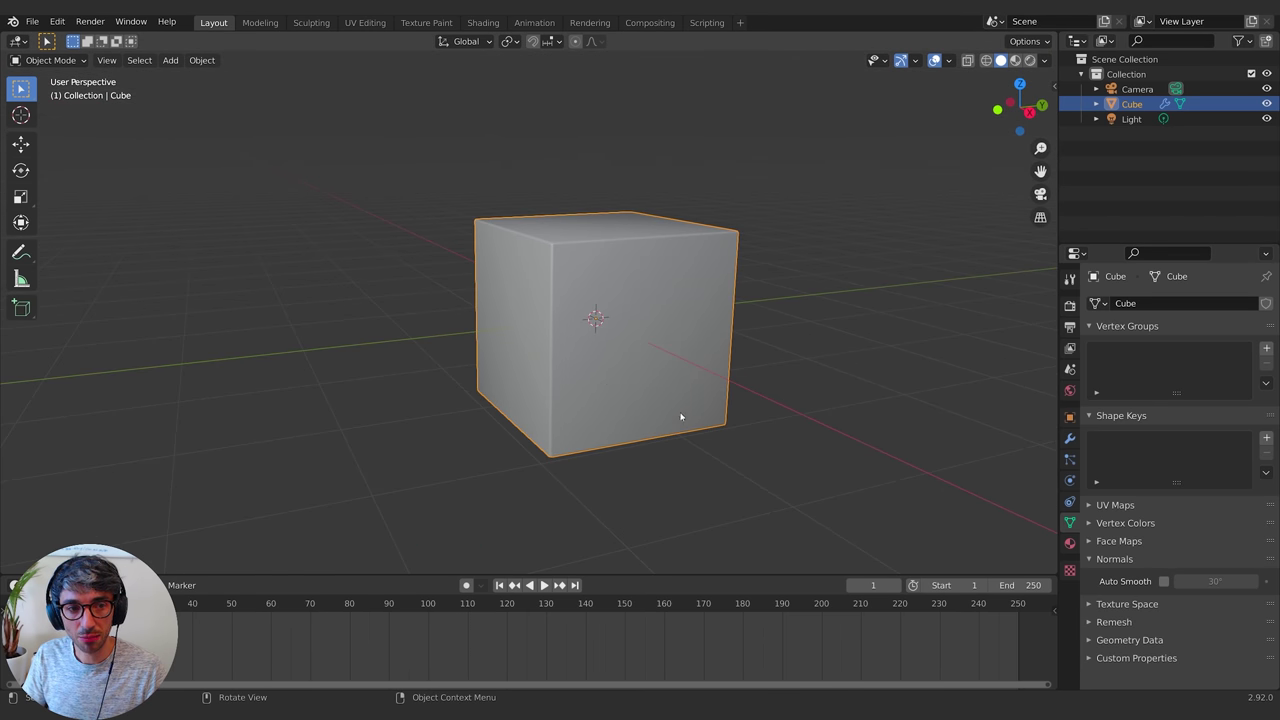
{"action": "middle_click_drag", "start_coordinate": [641, 325], "coordinate": [815, 455]}
{"action": "left_click", "coordinate": [1163, 581]}
{"action": "scroll", "coordinate": [805, 445], "scroll_direction": "up", "scroll_amount": 2}
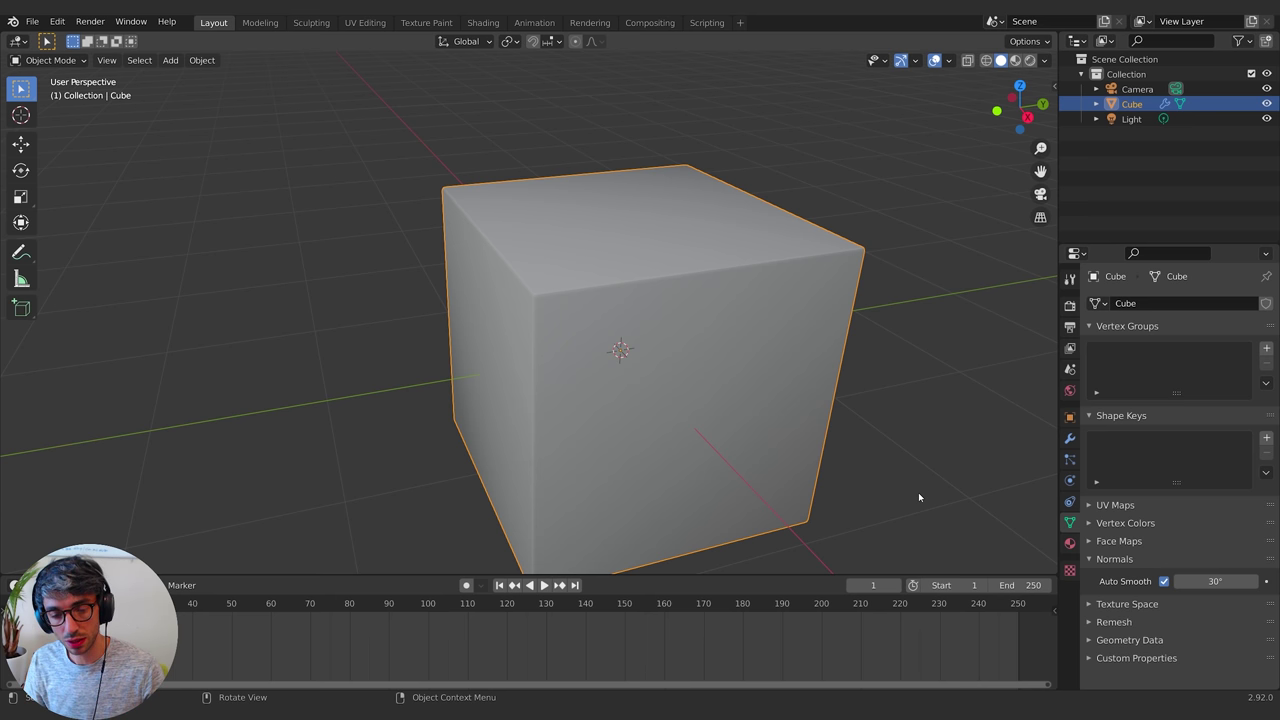
Collapse the Mirror and Bevel modifiers and add a Weighted Normal modifier to the cube
{"action": "left_click", "coordinate": [1069, 439]}
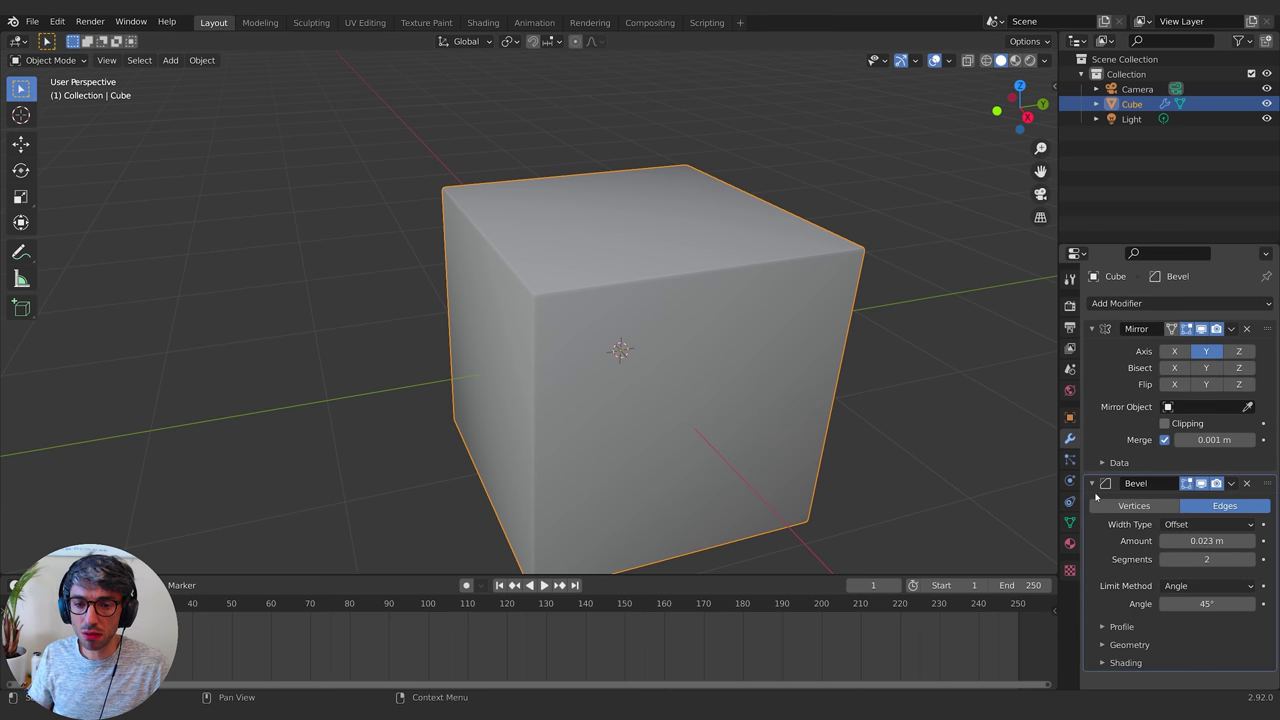
{"action": "left_click", "coordinate": [1094, 487]}
{"action": "left_click", "coordinate": [1092, 329]}
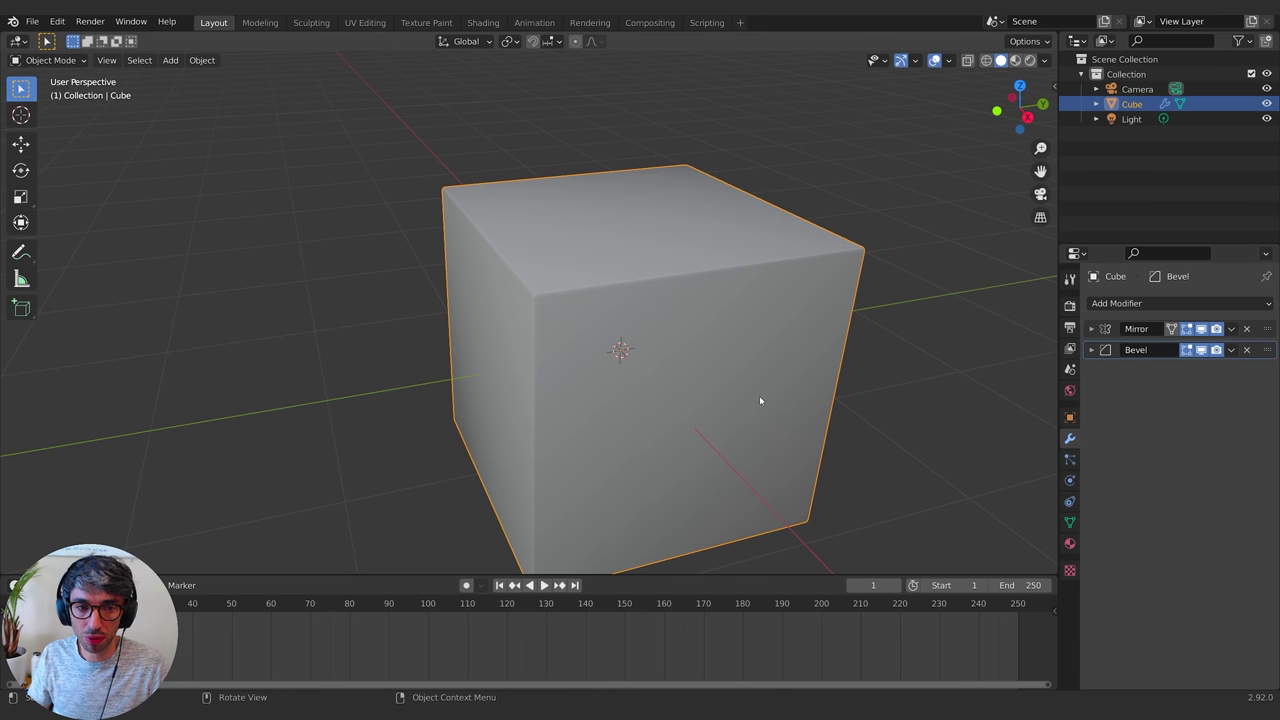
{"action": "left_click", "coordinate": [1186, 304]}
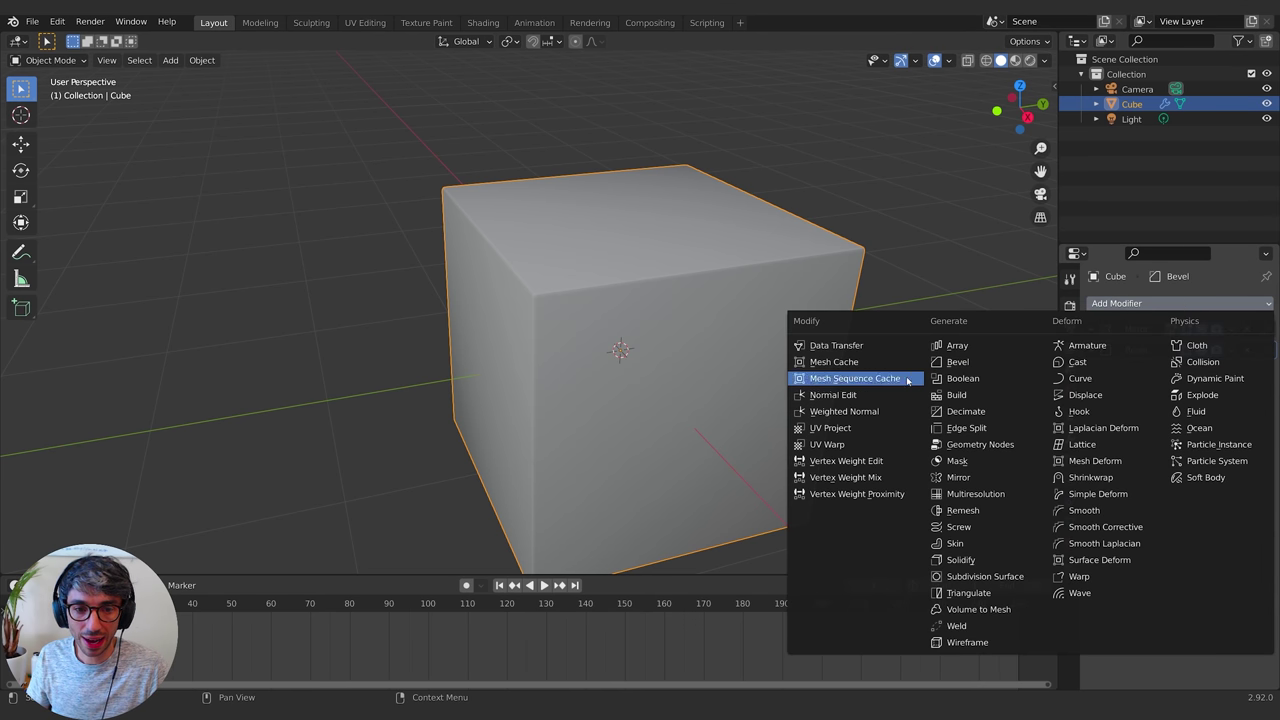
{"action": "left_click", "coordinate": [878, 412]}
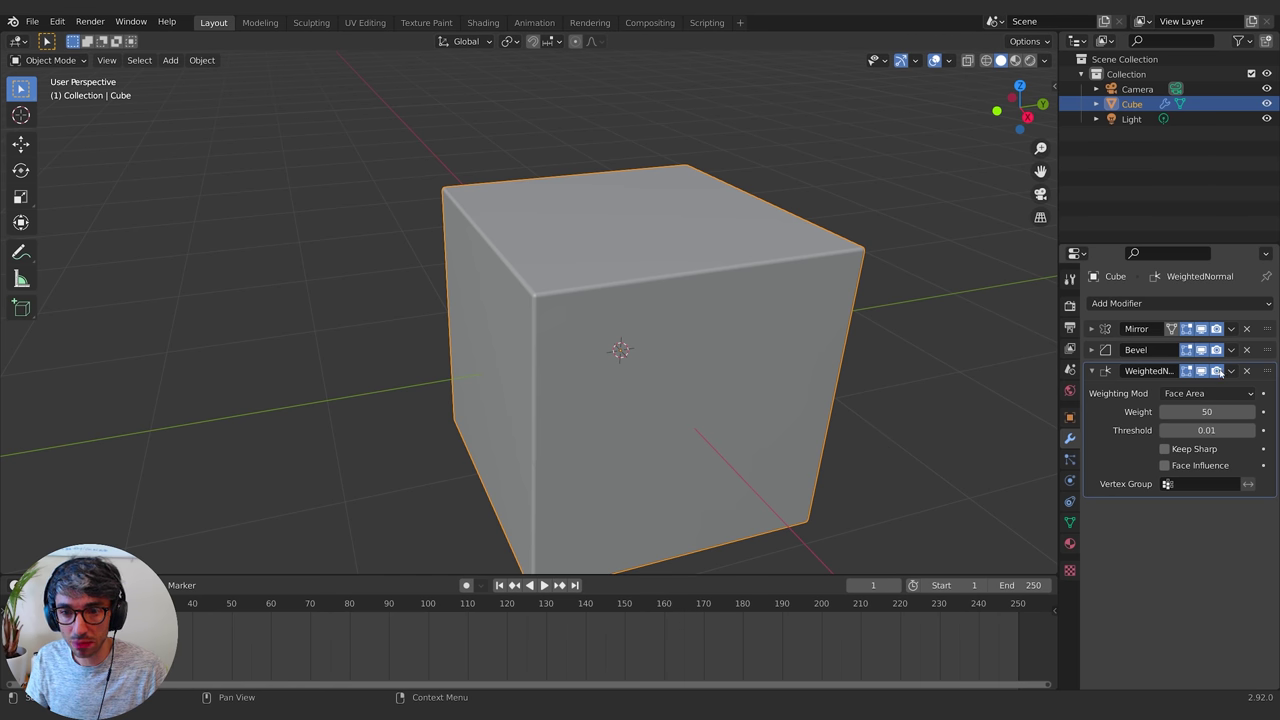
Compare the cube's shading with the Weighted Normal modifier hidden and shown in the viewport
{"action": "left_click", "coordinate": [1201, 371]}
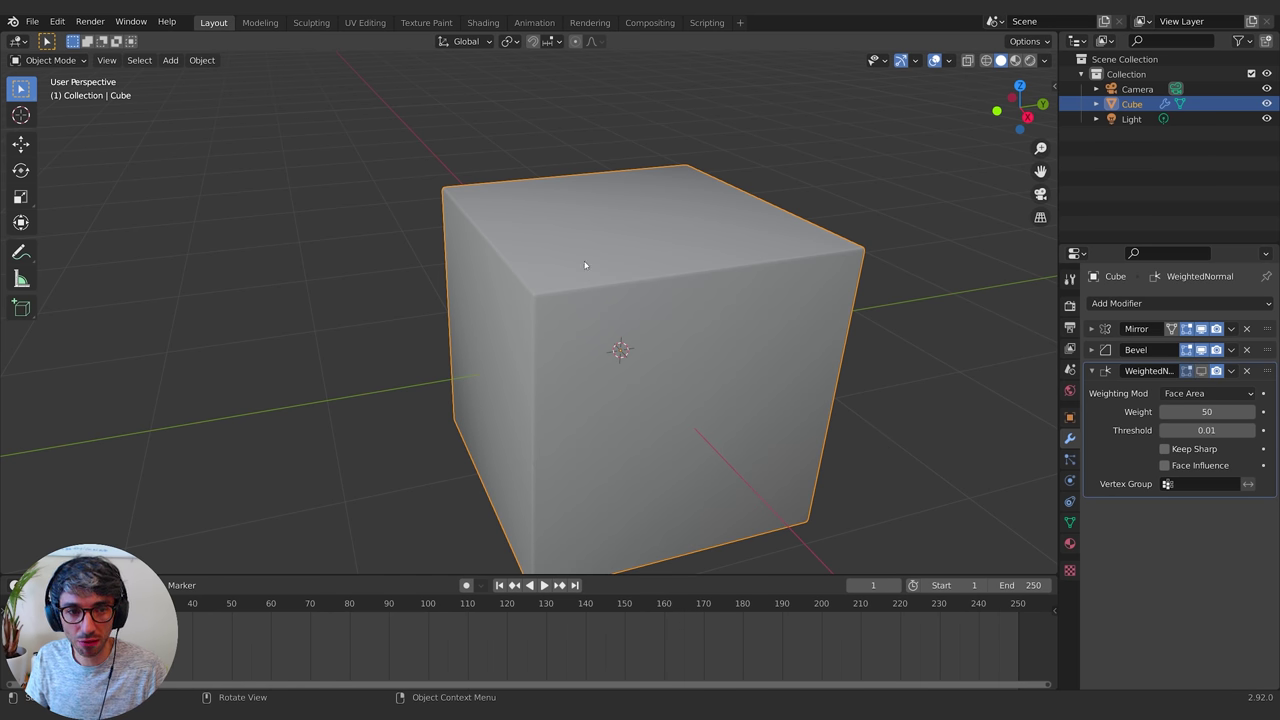
{"action": "left_click", "coordinate": [909, 480]}
{"action": "left_click", "coordinate": [1203, 371]}
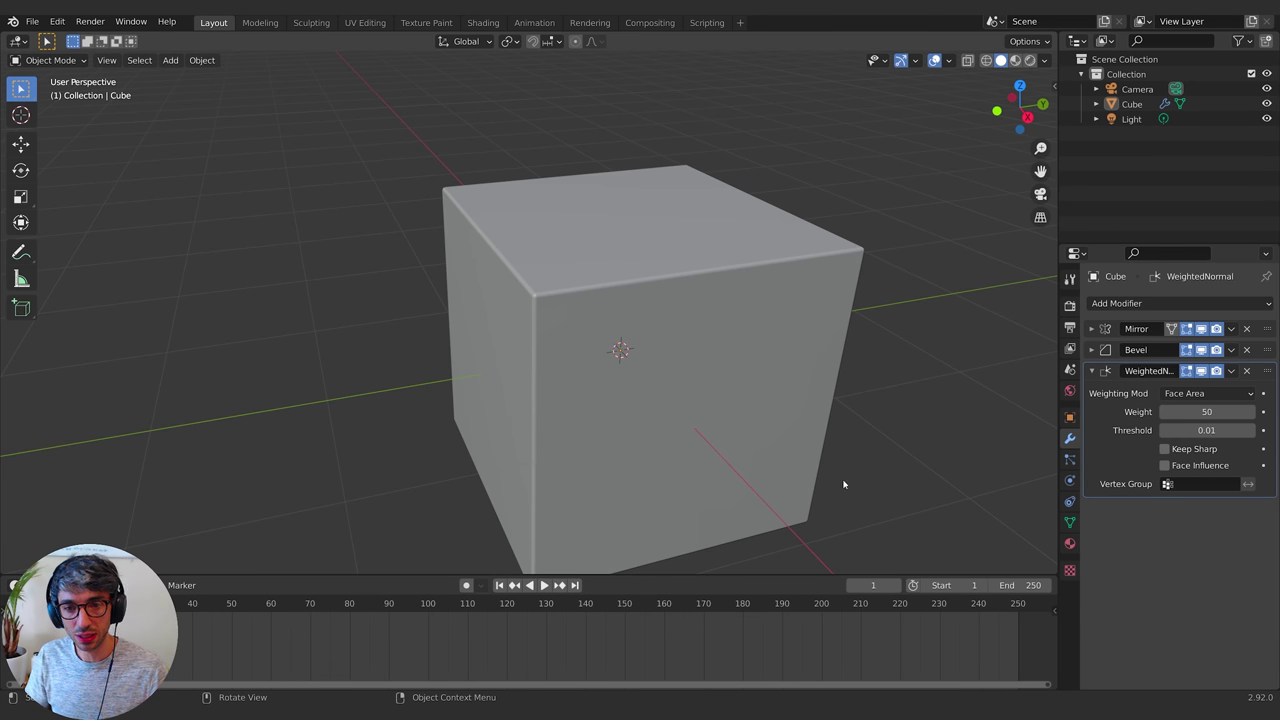
{"action": "middle_click_drag", "start_coordinate": [880, 434], "coordinate": [765, 367], "text": "shift"}
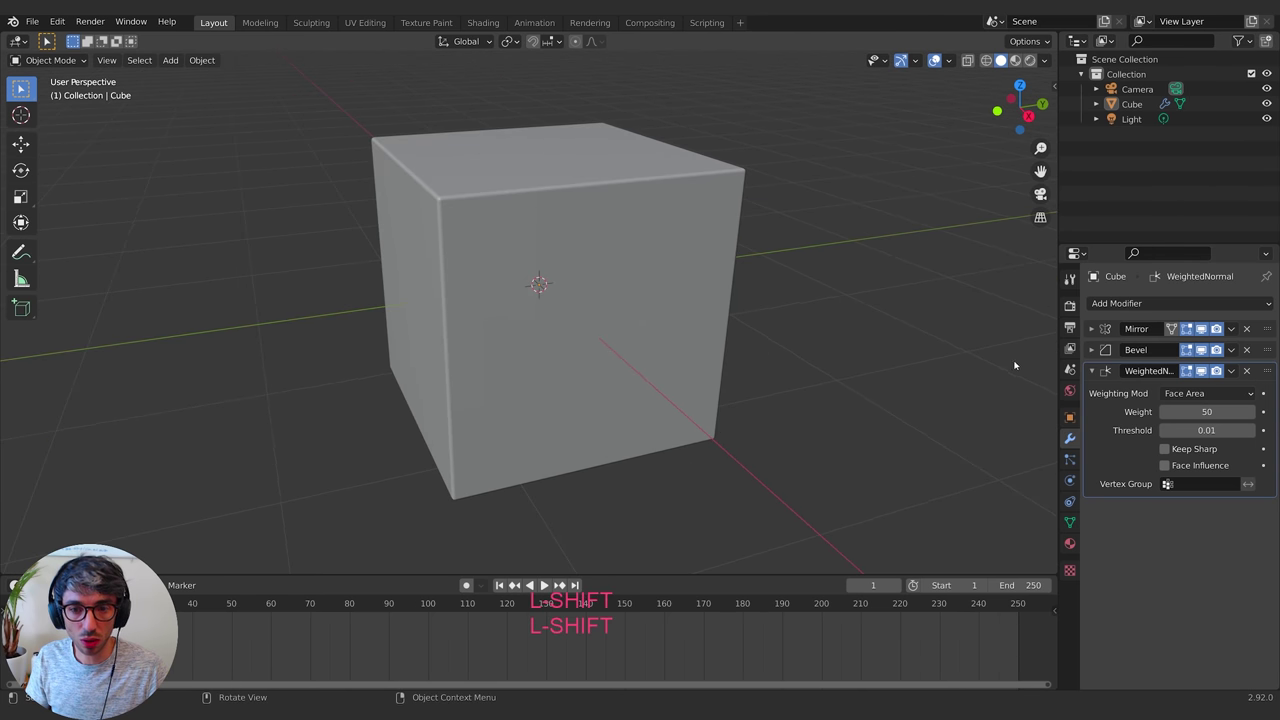
Collapse the Weighted Normal modifier's settings and show the scene's render properties
{"action": "left_click", "coordinate": [1091, 372]}
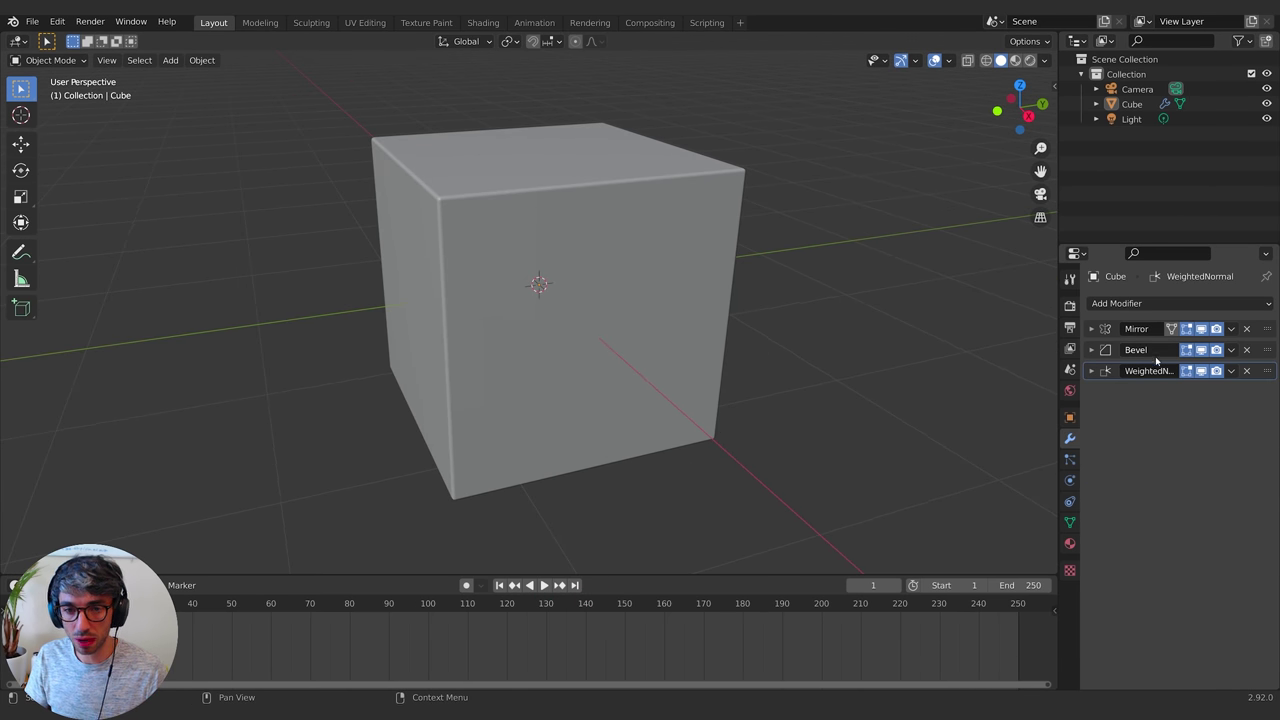
{"action": "middle_click_drag", "start_coordinate": [690, 385], "coordinate": [714, 354]}
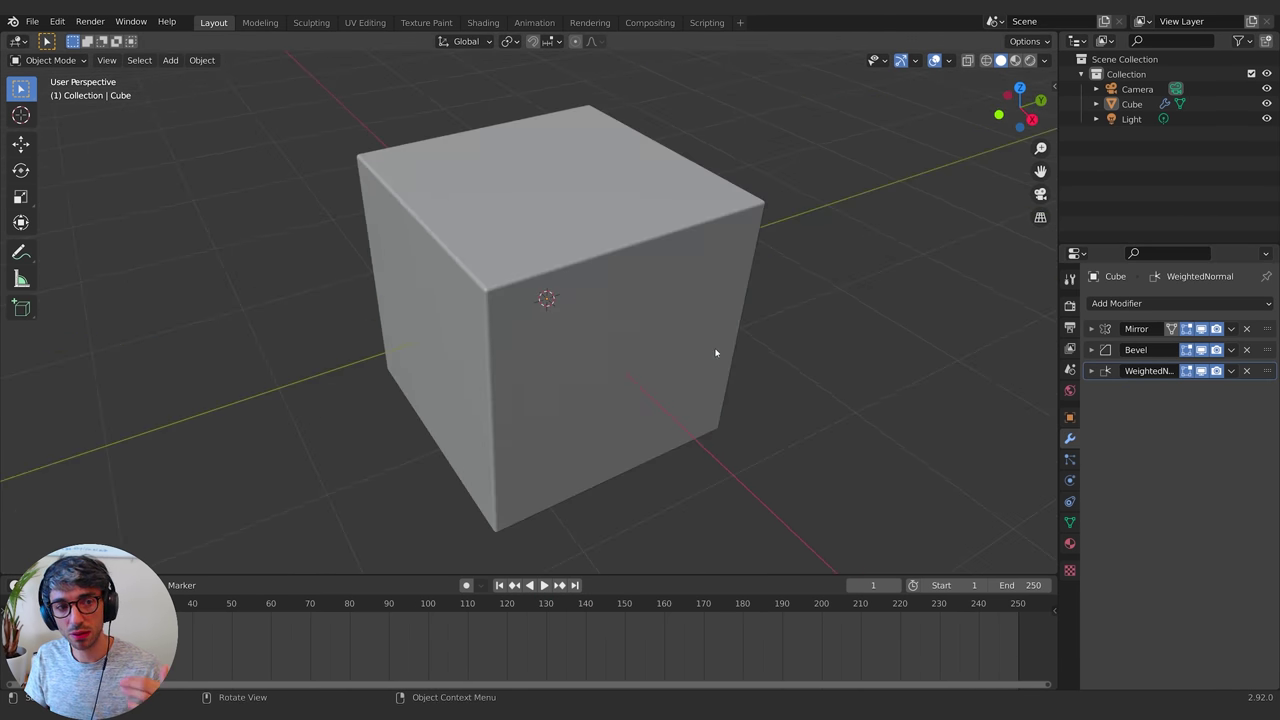
{"action": "left_click", "coordinate": [1069, 522]}
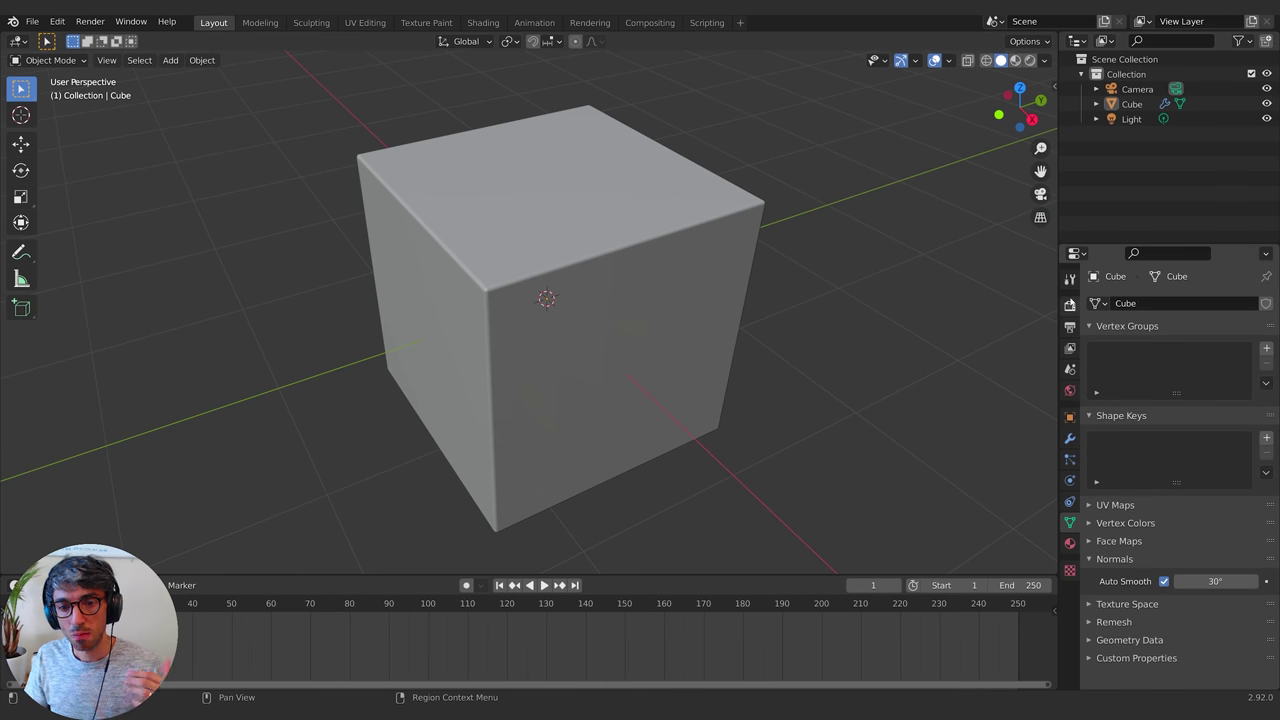
{"action": "left_click", "coordinate": [1069, 305]}
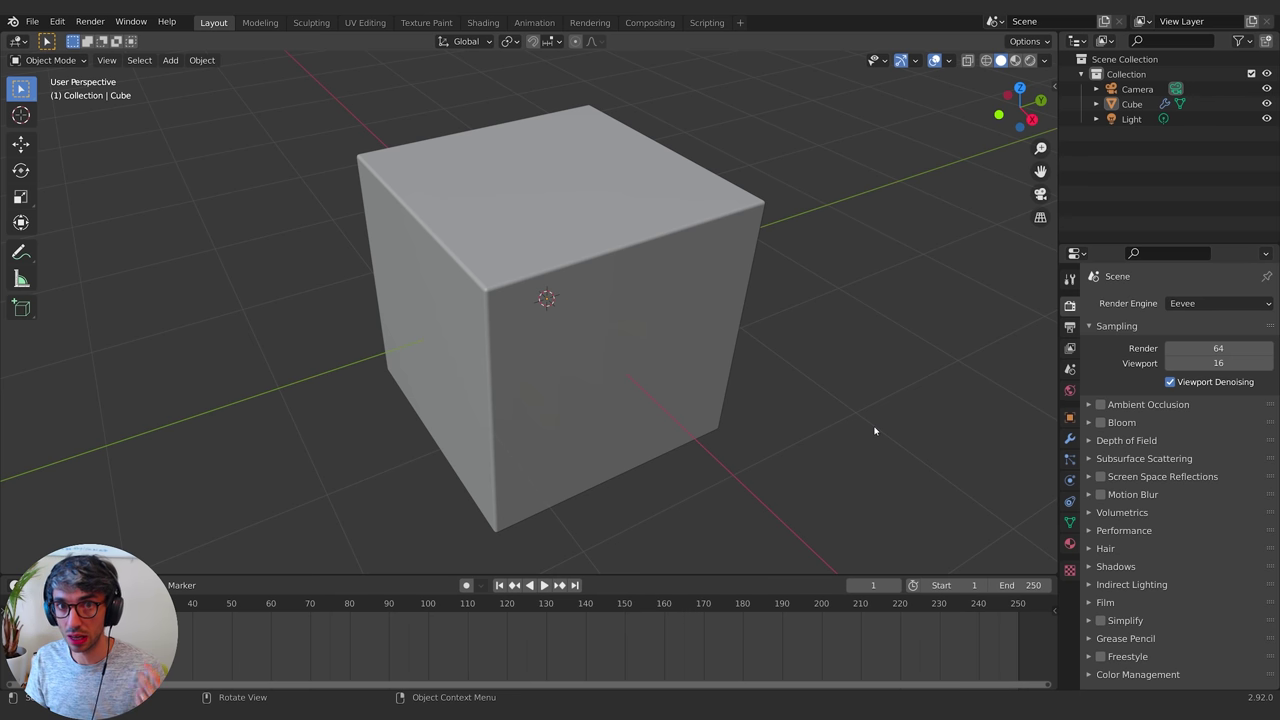
Enter Edit Mode on the mirrored cube
{"action": "middle_click_drag", "start_coordinate": [870, 431], "coordinate": [784, 394]}
{"action": "key", "text": "Tab"}
{"action": "middle_click_drag", "start_coordinate": [822, 342], "coordinate": [903, 351], "text": "shift"}
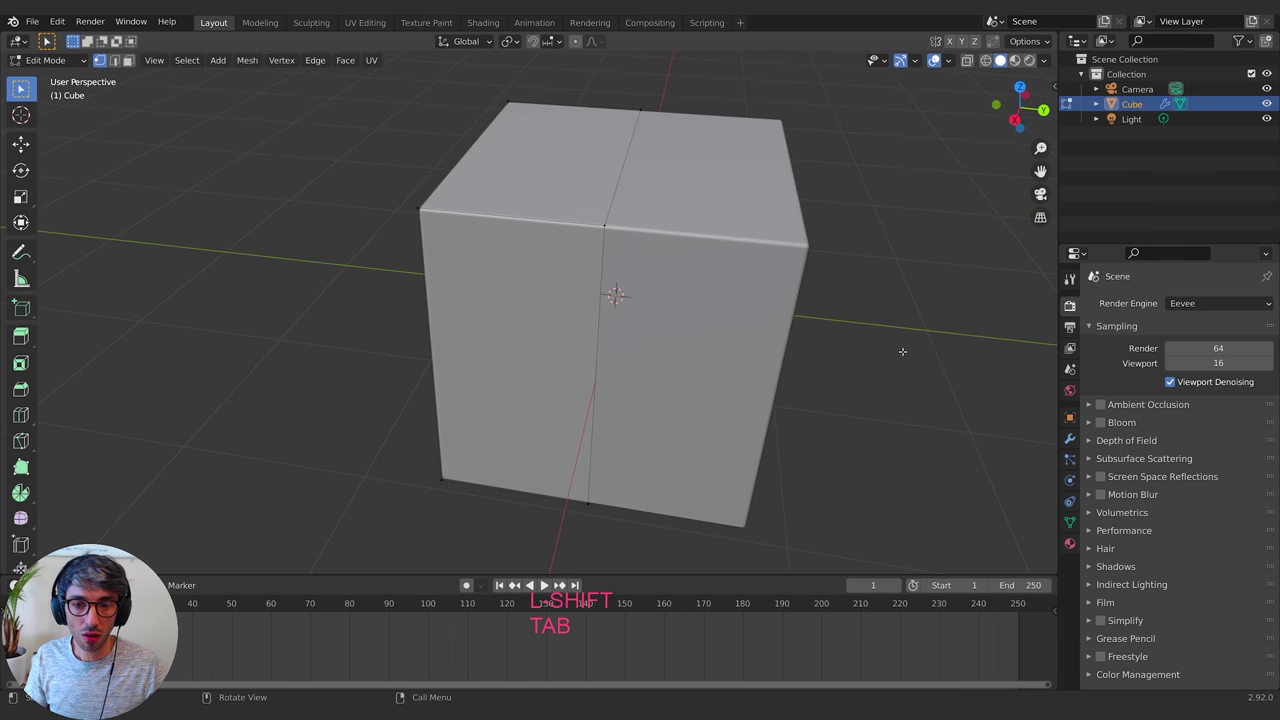
{"action": "middle_click_drag", "start_coordinate": [814, 383], "coordinate": [837, 316], "text": "shift"}
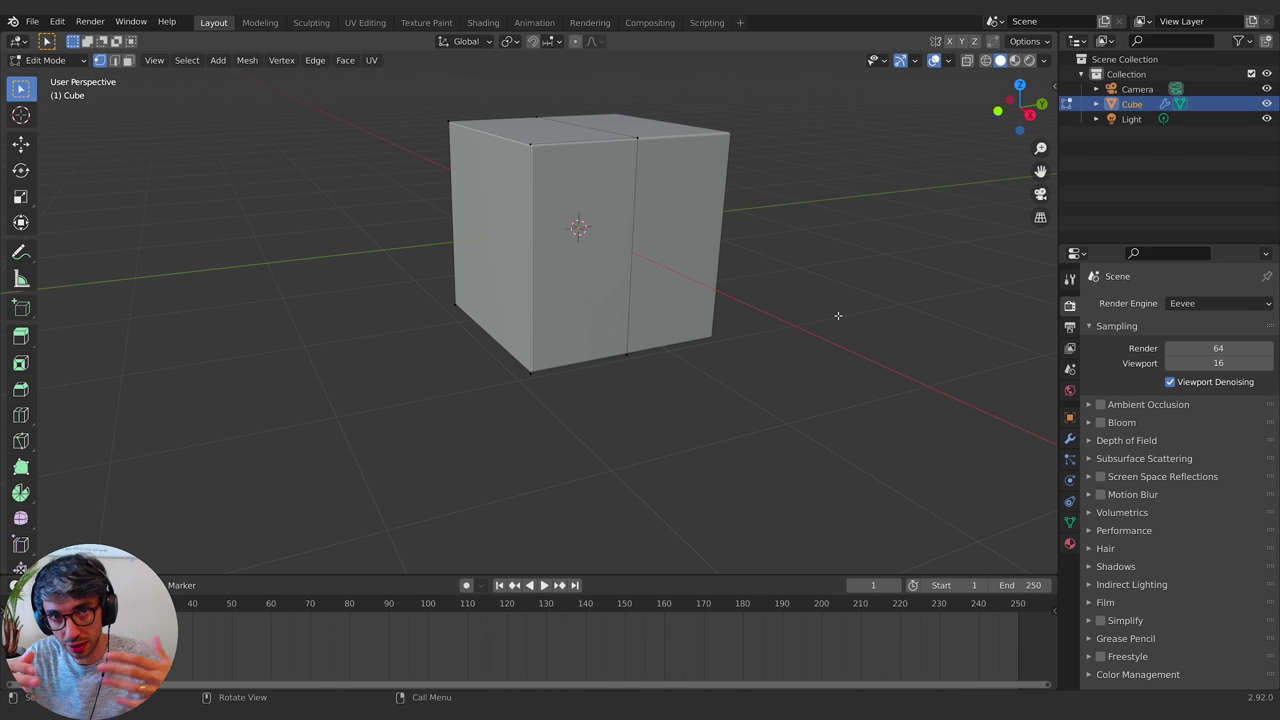
Box-select the upper and lower vertices at the cube's positive X end and scale them along Z to about 0.5
{"action": "scroll", "coordinate": [843, 329], "scroll_direction": "down", "scroll_amount": 1}
{"action": "middle_click_drag", "start_coordinate": [880, 300], "coordinate": [905, 284]}
{"action": "key", "text": "b"}
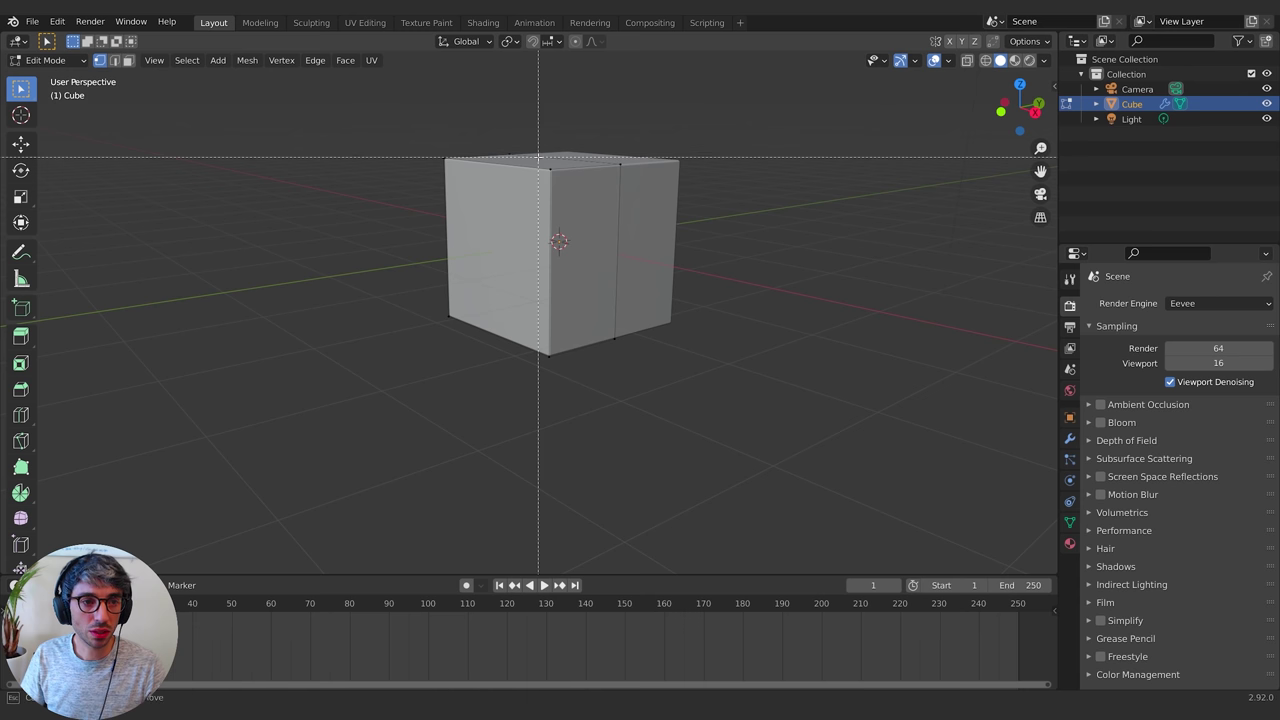
{"action": "left_click_drag", "start_coordinate": [540, 158], "coordinate": [652, 184]}
{"action": "key", "text": "b"}
{"action": "left_click_drag", "start_coordinate": [530, 318], "coordinate": [668, 374]}
{"action": "middle_click_drag", "start_coordinate": [868, 364], "coordinate": [931, 351]}
{"action": "key", "text": "s"}
{"action": "key", "text": "z"}
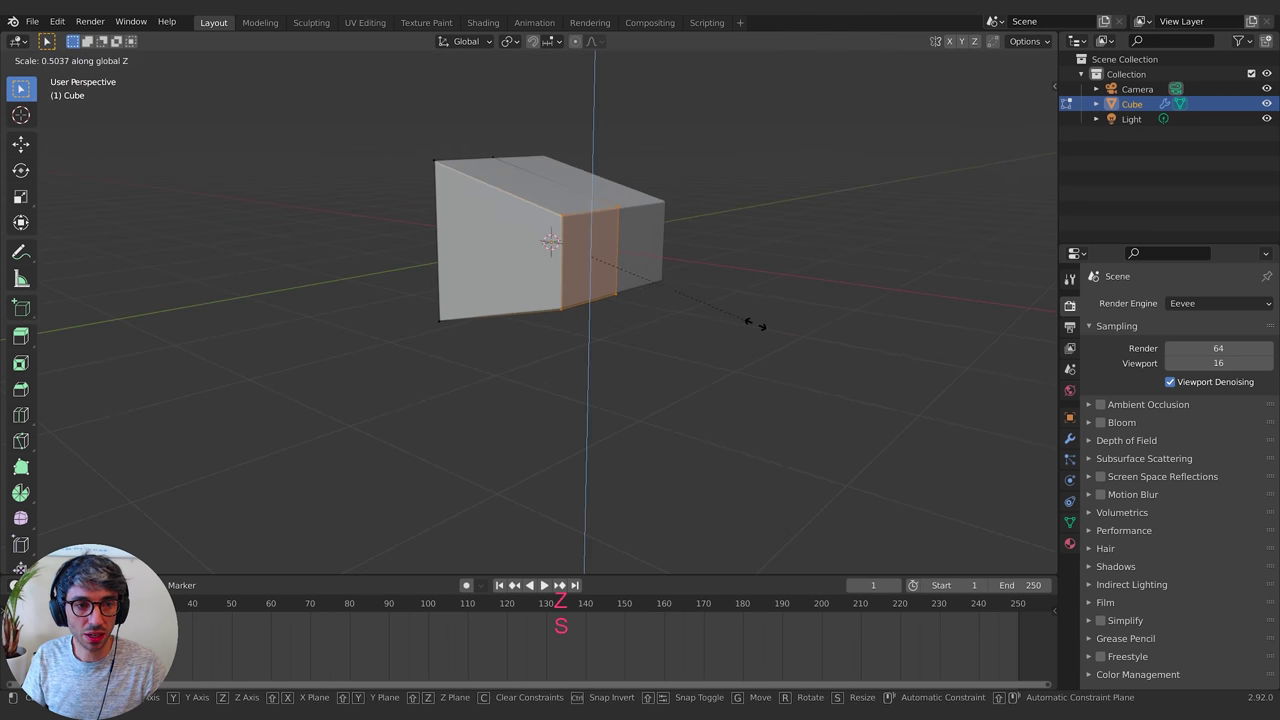
{"action": "left_click", "coordinate": [754, 321]}
Box-select the face at the cube's negative X end, extrude it, and move the extrusion outward along X to lengthen the body
{"action": "middle_click_drag", "start_coordinate": [752, 322], "coordinate": [760, 366]}
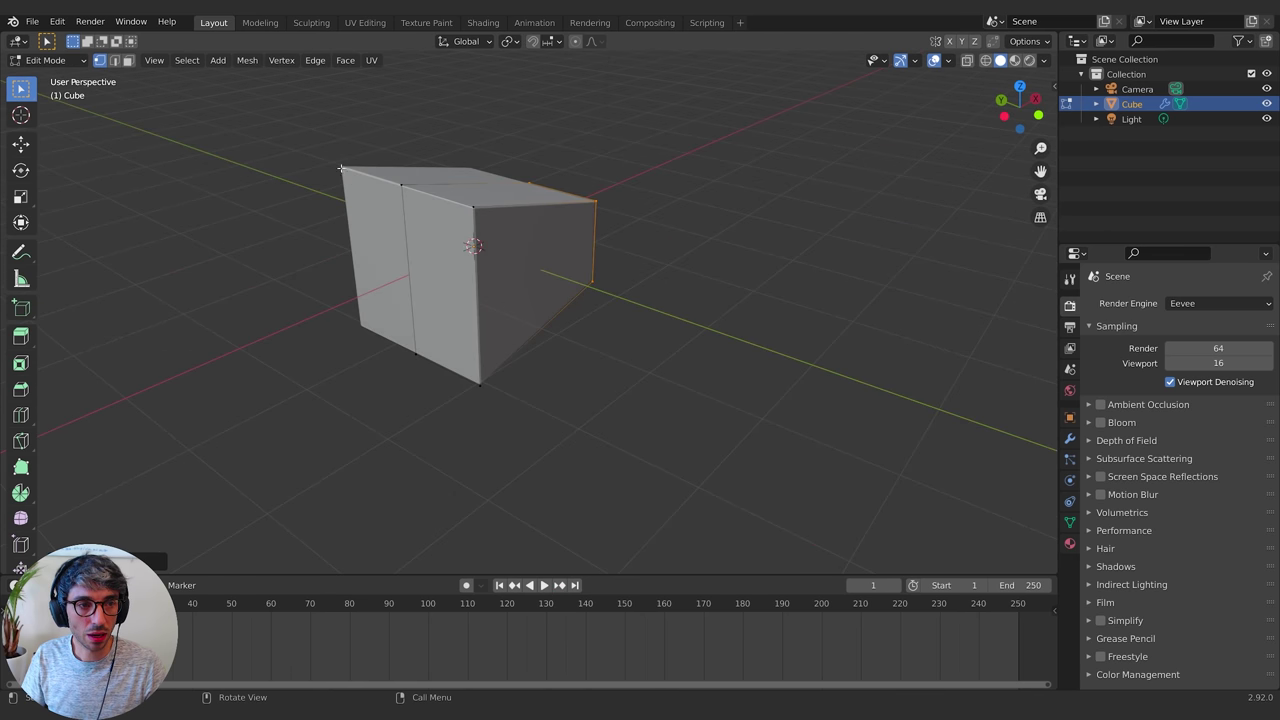
{"action": "left_click_drag", "start_coordinate": [342, 158], "coordinate": [481, 432]}
{"action": "key", "text": "a"}
{"action": "key", "text": "a"}
{"action": "key", "text": "b"}
{"action": "left_click_drag", "start_coordinate": [362, 166], "coordinate": [495, 406]}
{"action": "middle_click_drag", "start_coordinate": [560, 417], "coordinate": [800, 360]}
{"action": "key", "text": "e"}
{"action": "right_click", "coordinate": [758, 408]}
{"action": "scroll", "coordinate": [760, 408], "scroll_direction": "down", "scroll_amount": 4}
{"action": "key", "text": "g"}
{"action": "key", "text": "x"}
{"action": "left_click", "coordinate": [708, 348]}
Stretch the rear end further along X and add a centred loop cut across the lengthened rear section
{"action": "scroll", "coordinate": [700, 350], "scroll_direction": "up", "scroll_amount": 3}
{"action": "middle_click_drag", "start_coordinate": [690, 352], "coordinate": [622, 368]}
{"action": "middle_click_drag", "start_coordinate": [622, 368], "coordinate": [617, 450], "text": "shift"}
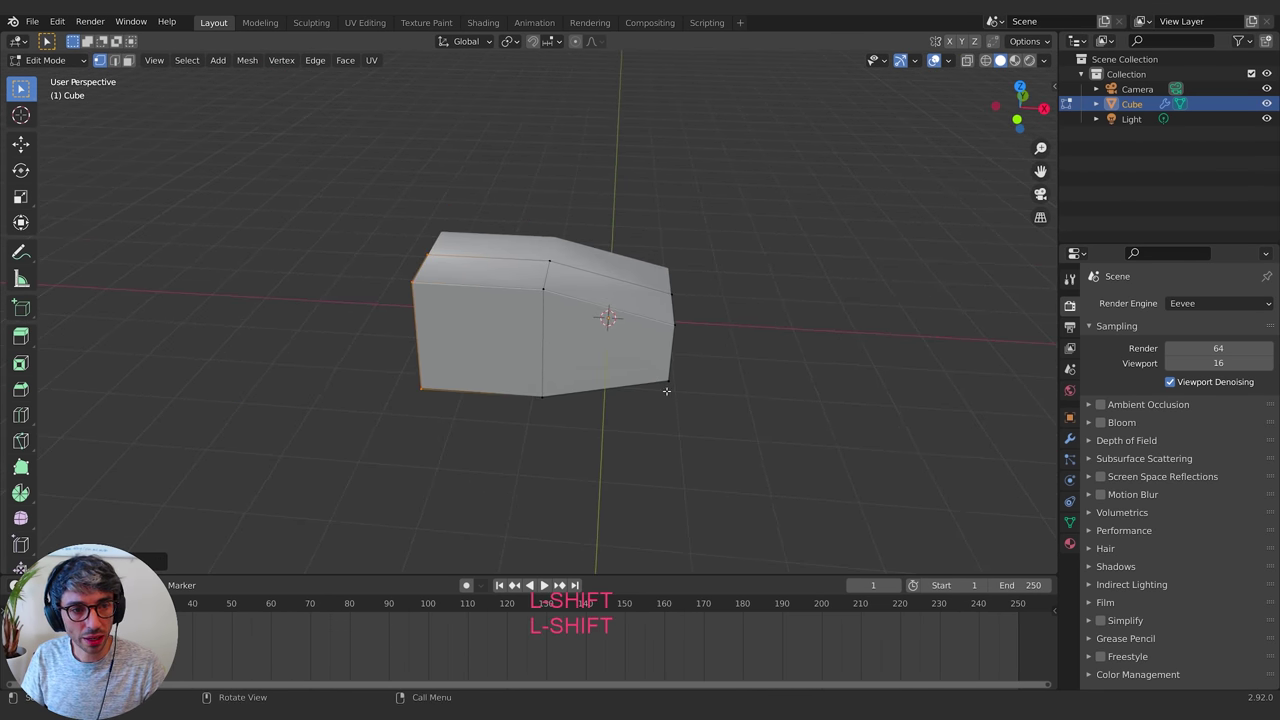
{"action": "scroll", "coordinate": [737, 400], "scroll_direction": "up", "scroll_amount": 2}
{"action": "middle_click_drag", "start_coordinate": [666, 390], "coordinate": [657, 449]}
{"action": "middle_click_drag", "start_coordinate": [540, 455], "coordinate": [763, 486]}
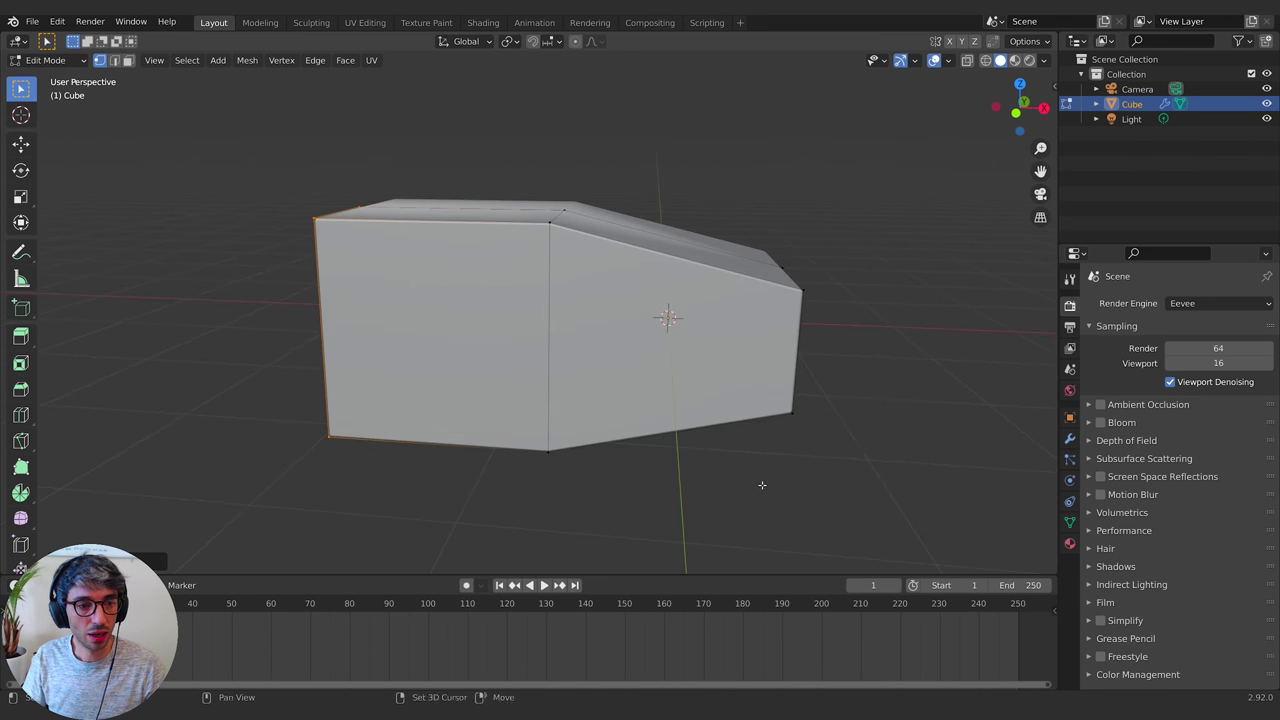
{"action": "middle_click_drag", "start_coordinate": [747, 420], "coordinate": [615, 424]}
{"action": "key", "text": "ctrl+r"}
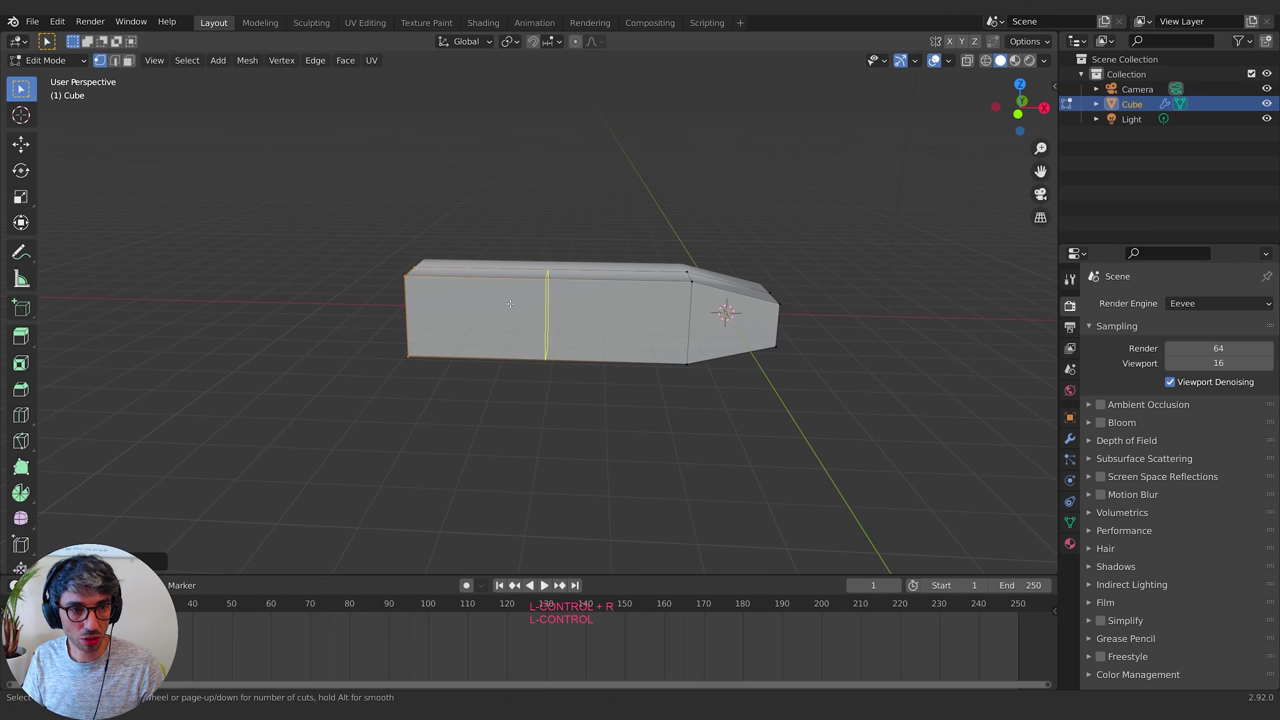
{"action": "key", "text": "Escape"}
Scale the rear end down along Z to taper the body and select the middle face on its side
{"action": "middle_click_drag", "start_coordinate": [517, 306], "coordinate": [592, 408]}
{"action": "key", "text": "s"}
{"action": "key", "text": "z"}
{"action": "left_click", "coordinate": [455, 366]}
{"action": "key", "text": "3"}
{"action": "left_click", "coordinate": [650, 364]}
{"action": "middle_click_drag", "start_coordinate": [655, 435], "coordinate": [668, 385], "text": "shift"}
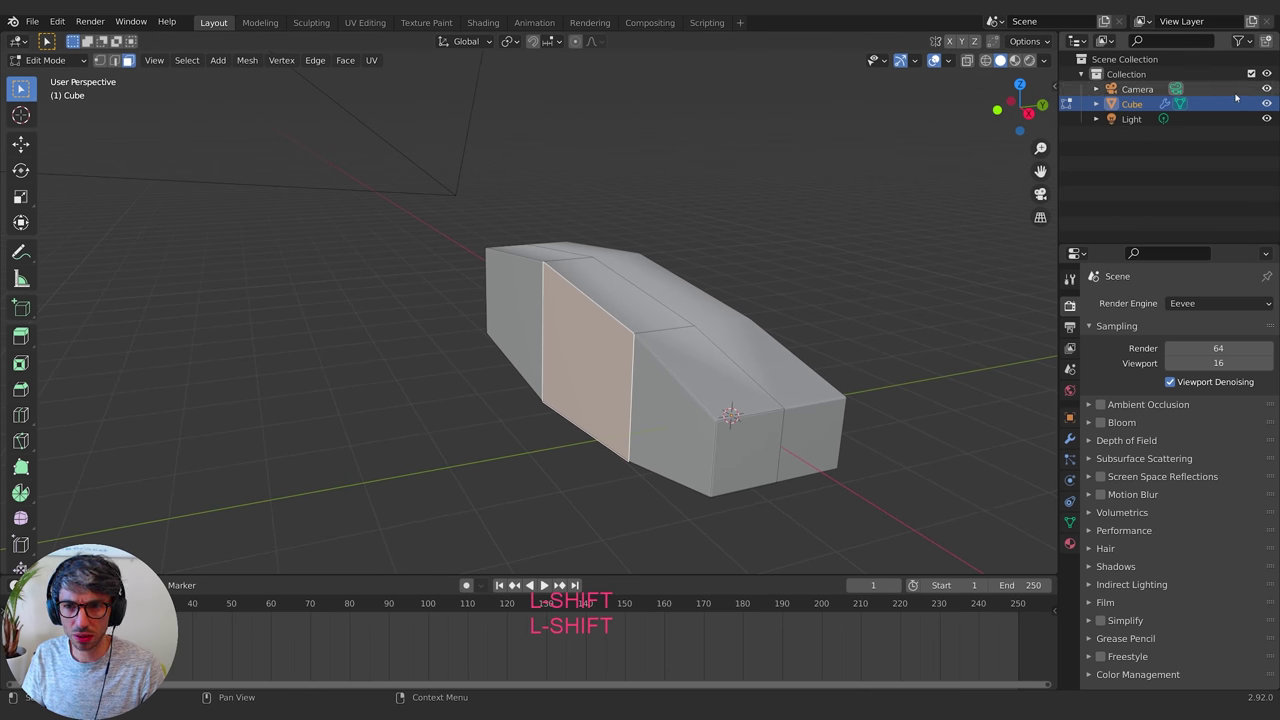
{"action": "left_click", "coordinate": [1135, 89]}
{"action": "key", "text": "x"}
{"action": "left_click", "coordinate": [729, 180]}
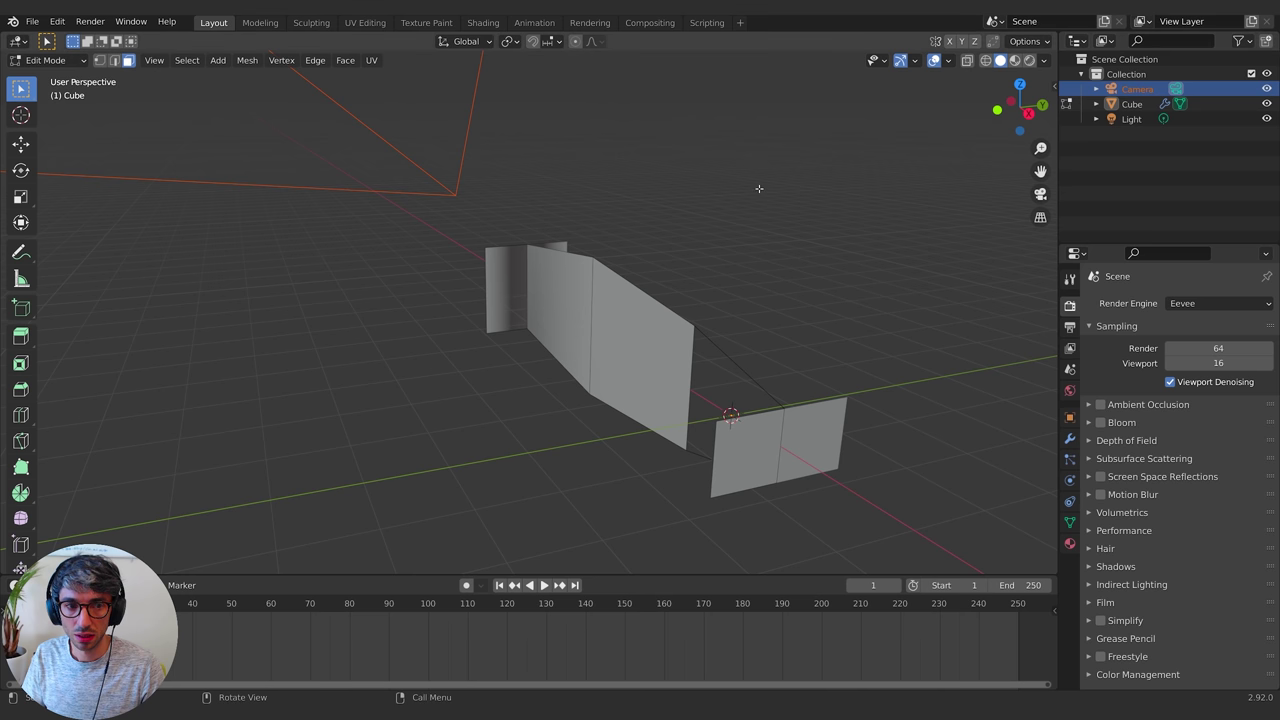
{"action": "key", "text": "ctrl+z"}
Return to Object Mode, delete the Camera and Light from the scene, and select the Cube
{"action": "key", "text": "Tab"}
{"action": "left_click", "coordinate": [1140, 89]}
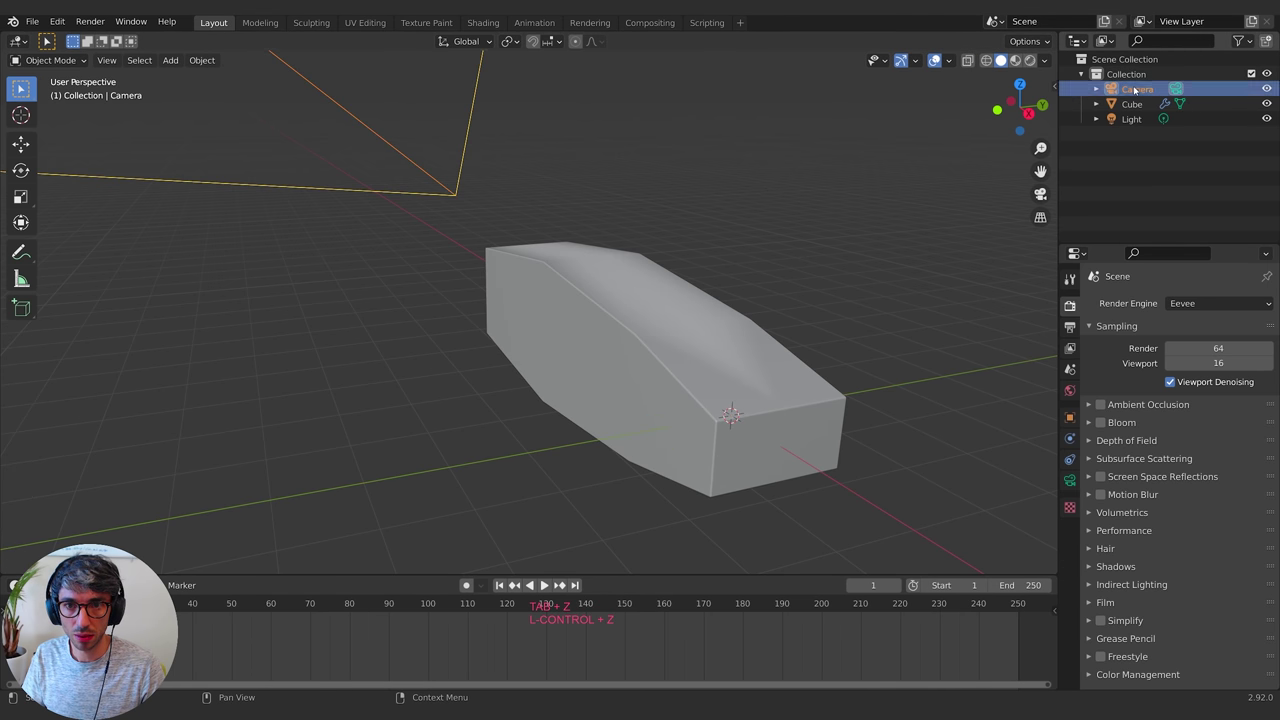
{"action": "key", "text": "x"}
{"action": "left_click", "coordinate": [1142, 93]}
{"action": "left_click", "coordinate": [1126, 105]}
{"action": "key", "text": "x"}
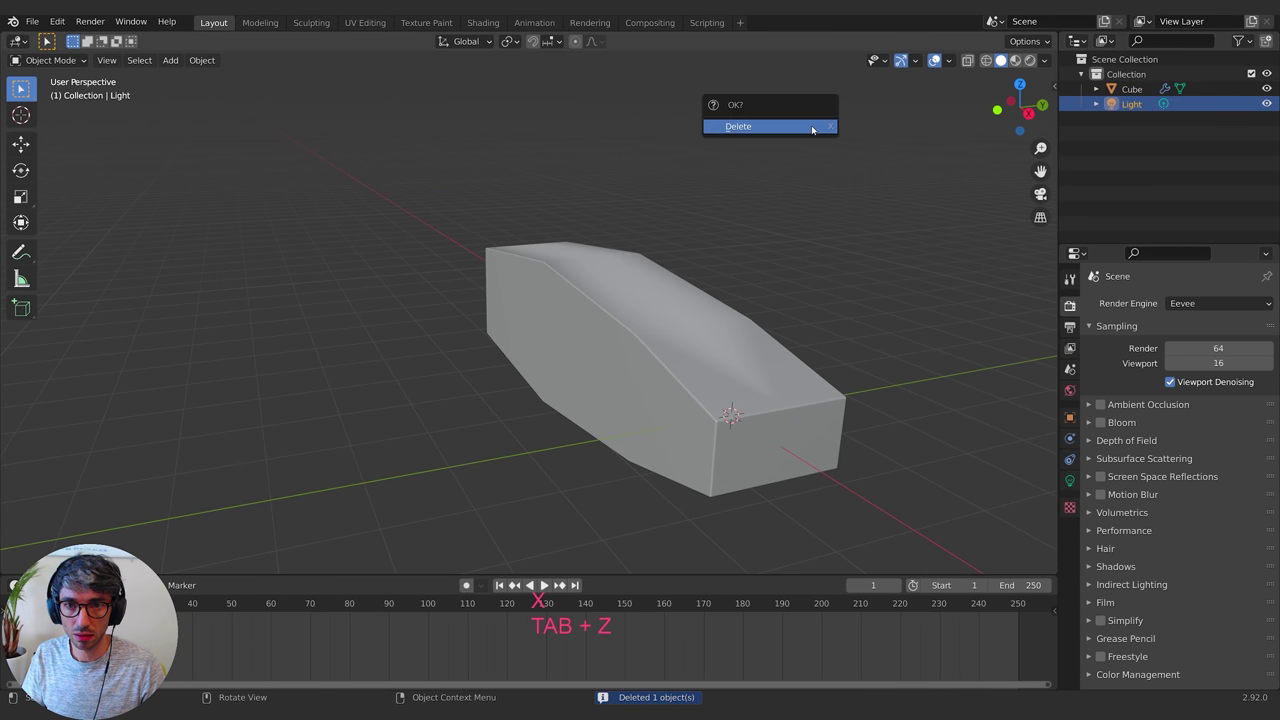
{"action": "left_click", "coordinate": [814, 127]}
{"action": "left_click", "coordinate": [1112, 92]}
Switch the solid viewport lighting to MatCap and choose the red material sphere
{"action": "middle_click_drag", "start_coordinate": [808, 143], "coordinate": [737, 249]}
{"action": "left_click", "coordinate": [1044, 60]}
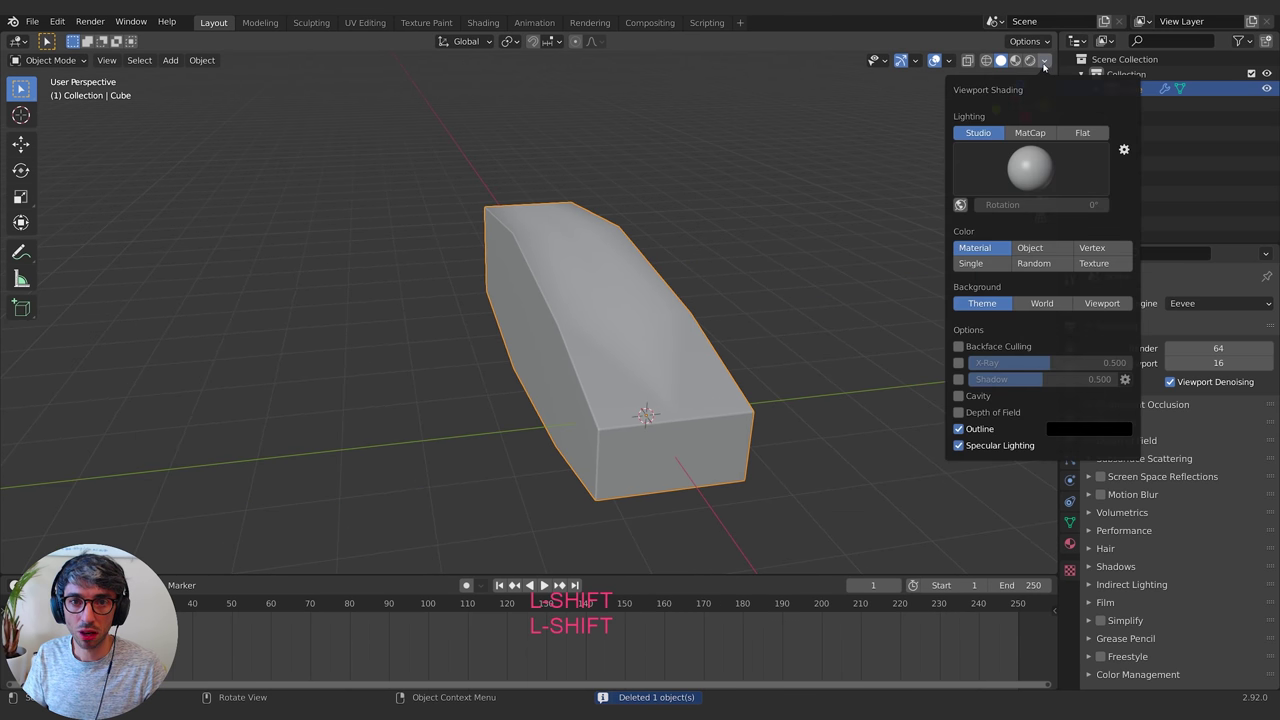
{"action": "left_click", "coordinate": [1030, 133]}
{"action": "left_click", "coordinate": [1030, 166]}
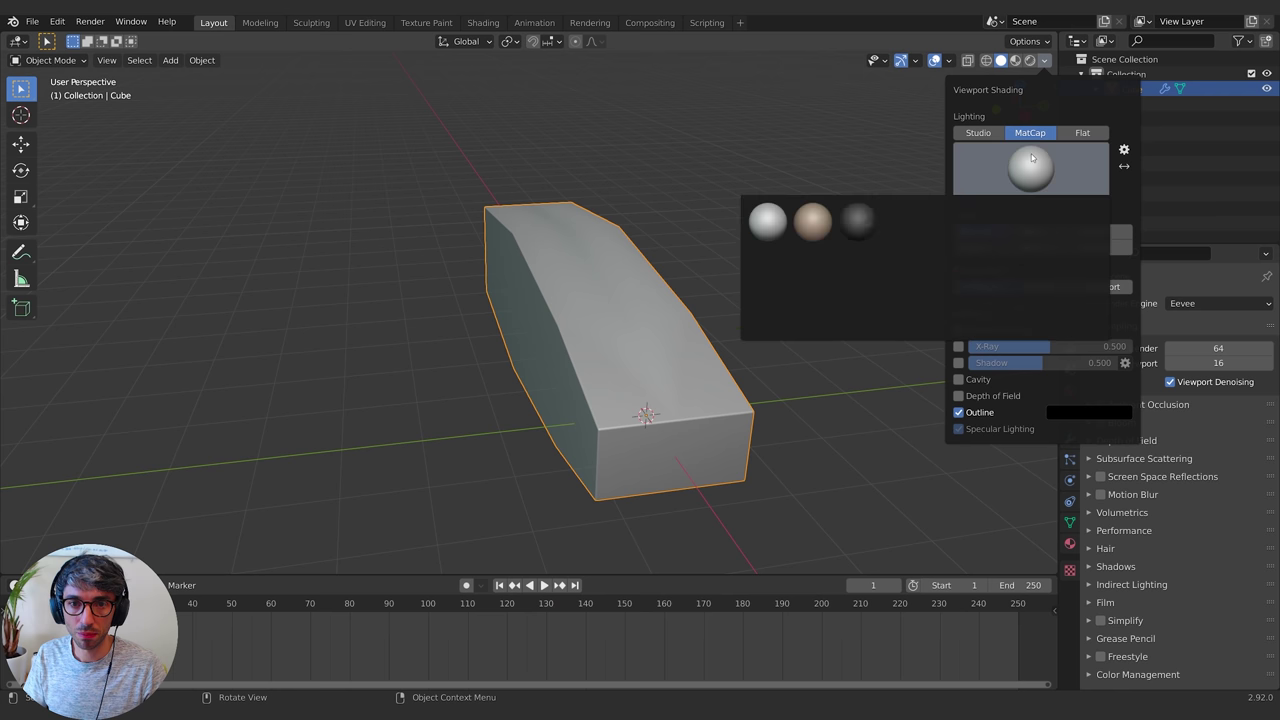
{"action": "left_click", "coordinate": [826, 266]}
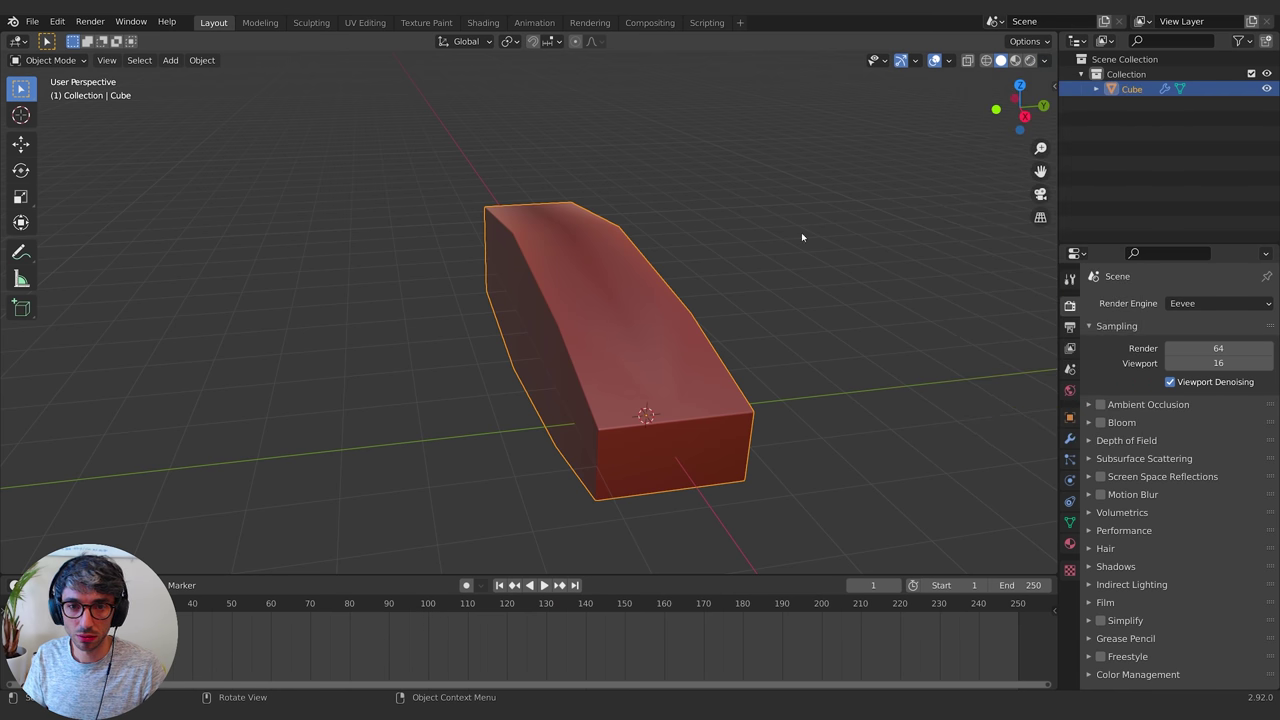
{"action": "mouse_move", "coordinate": [801, 232]}
{"action": "middle_mouse_down"}
{"action": "mouse_move", "coordinate": [751, 274]}
{"action": "mouse_move", "coordinate": [856, 315]}
{"action": "middle_mouse_up"}
Enable Cavity and Shadow in the viewport shading options
{"action": "left_click", "coordinate": [1044, 60]}
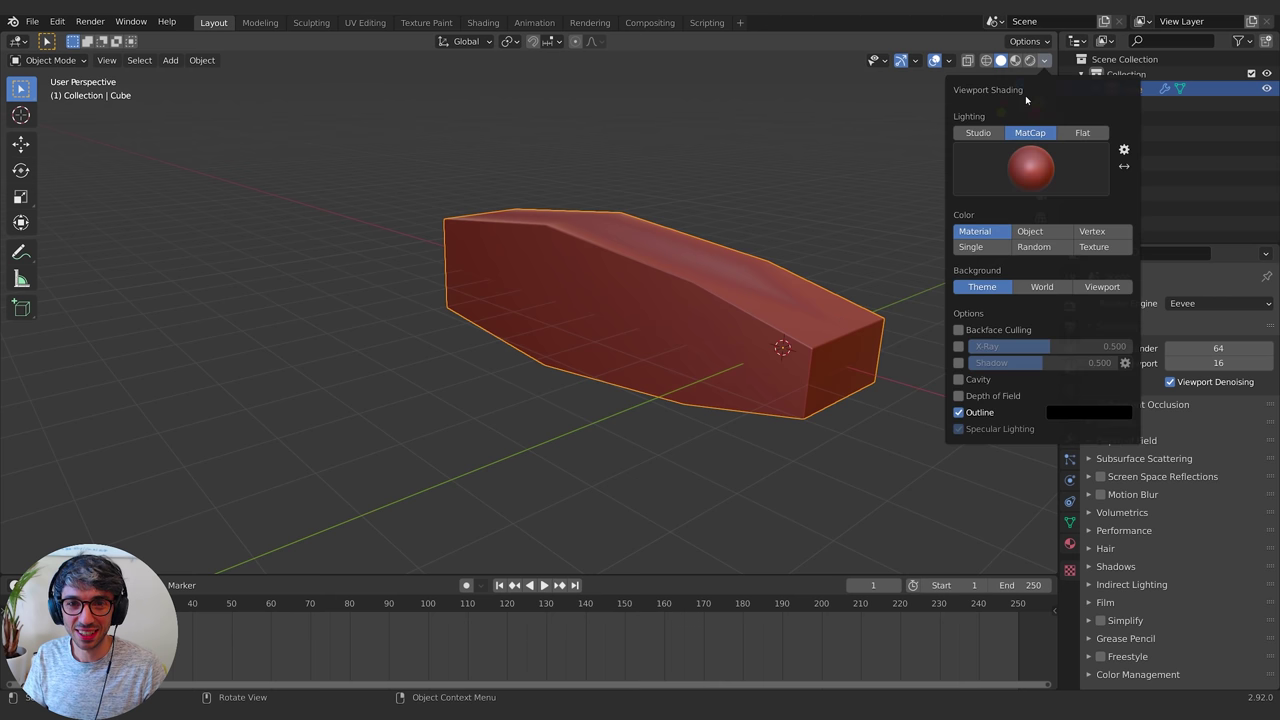
{"action": "left_click", "coordinate": [959, 379]}
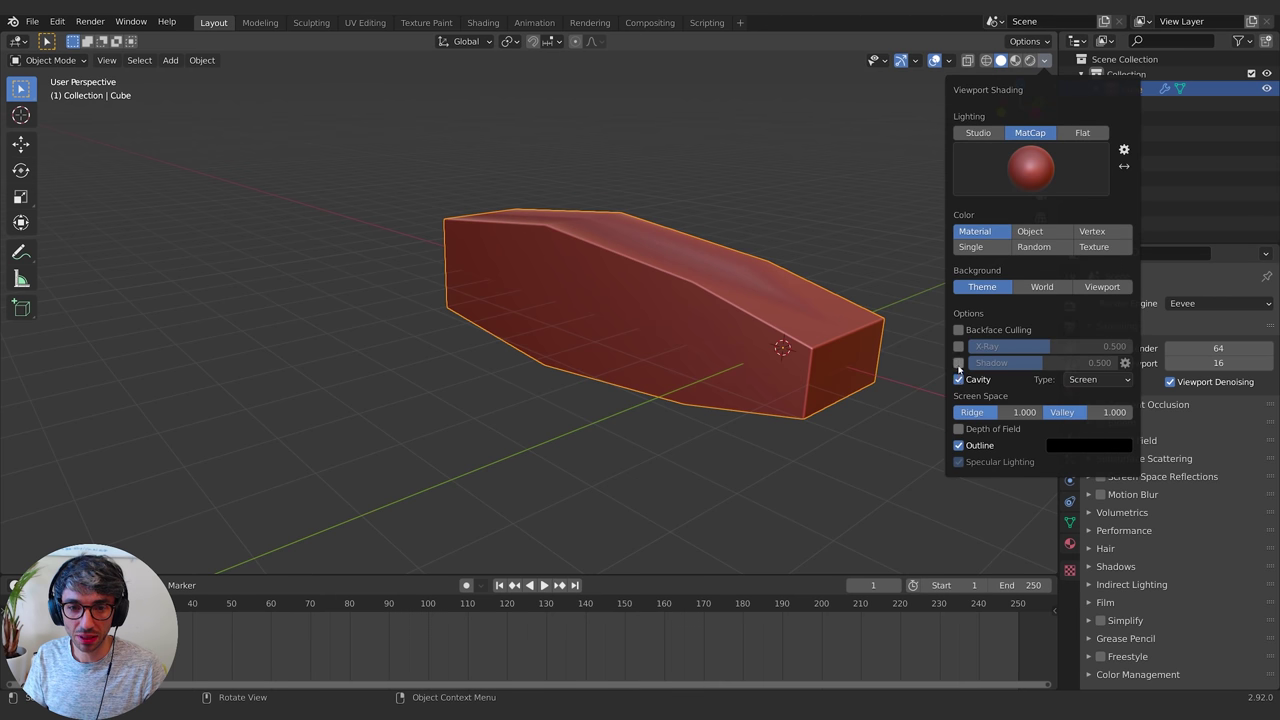
{"action": "left_click", "coordinate": [959, 364]}
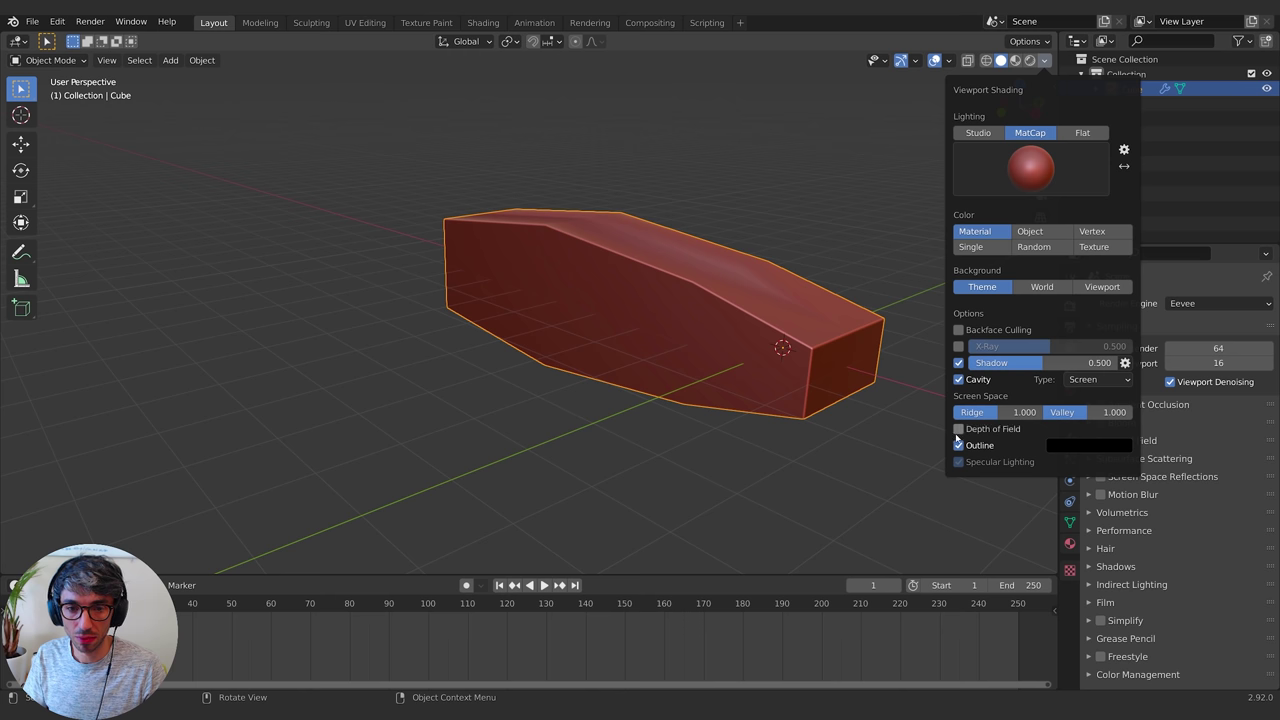
{"action": "mouse_move", "coordinate": [785, 340]}
{"action": "middle_mouse_down"}
{"action": "mouse_move", "coordinate": [809, 387]}
{"action": "mouse_move", "coordinate": [610, 397]}
{"action": "mouse_move", "coordinate": [580, 265]}
{"action": "mouse_move", "coordinate": [724, 172]}
{"action": "mouse_move", "coordinate": [586, 226]}
{"action": "mouse_move", "coordinate": [723, 329]}
{"action": "mouse_move", "coordinate": [766, 286]}
{"action": "mouse_move", "coordinate": [808, 344]}
{"action": "mouse_move", "coordinate": [790, 330]}
{"action": "middle_mouse_up"}
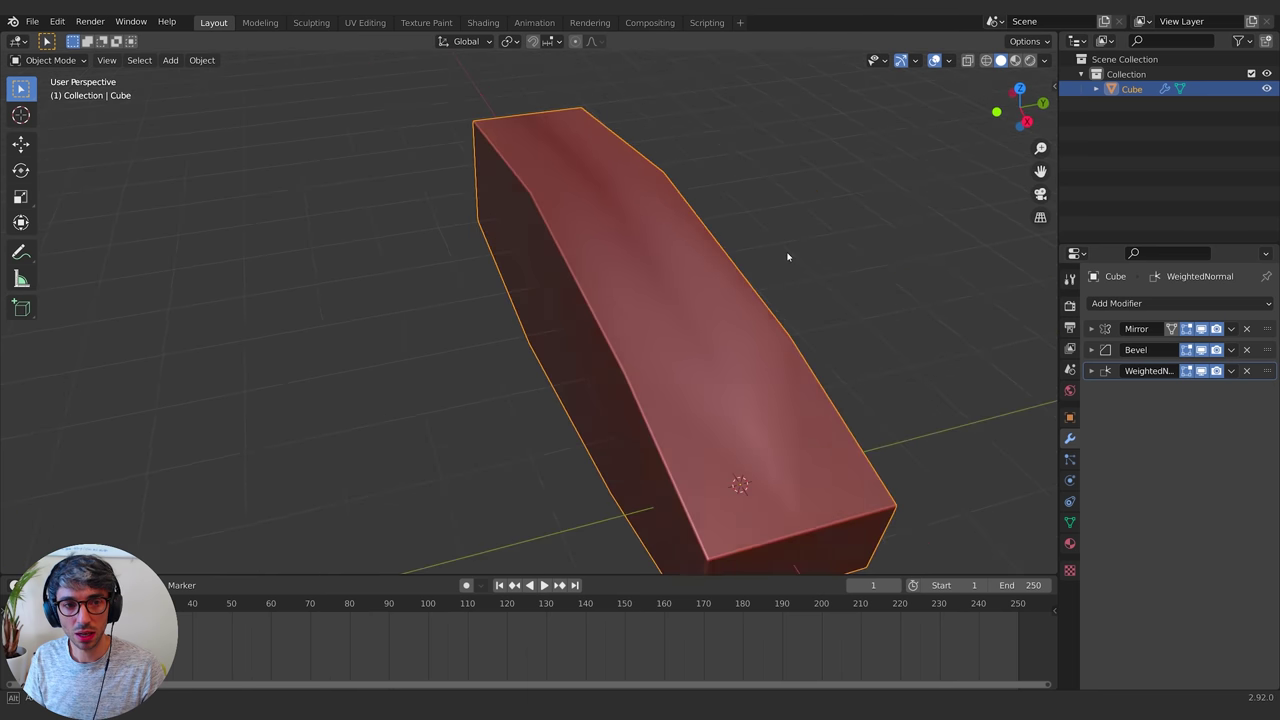
Compare the body's shading with the Weighted Normal modifier on and off, leaving its viewport display switched off
{"action": "middle_click_drag", "start_coordinate": [789, 257], "coordinate": [894, 400]}
{"action": "left_click", "coordinate": [1202, 371]}
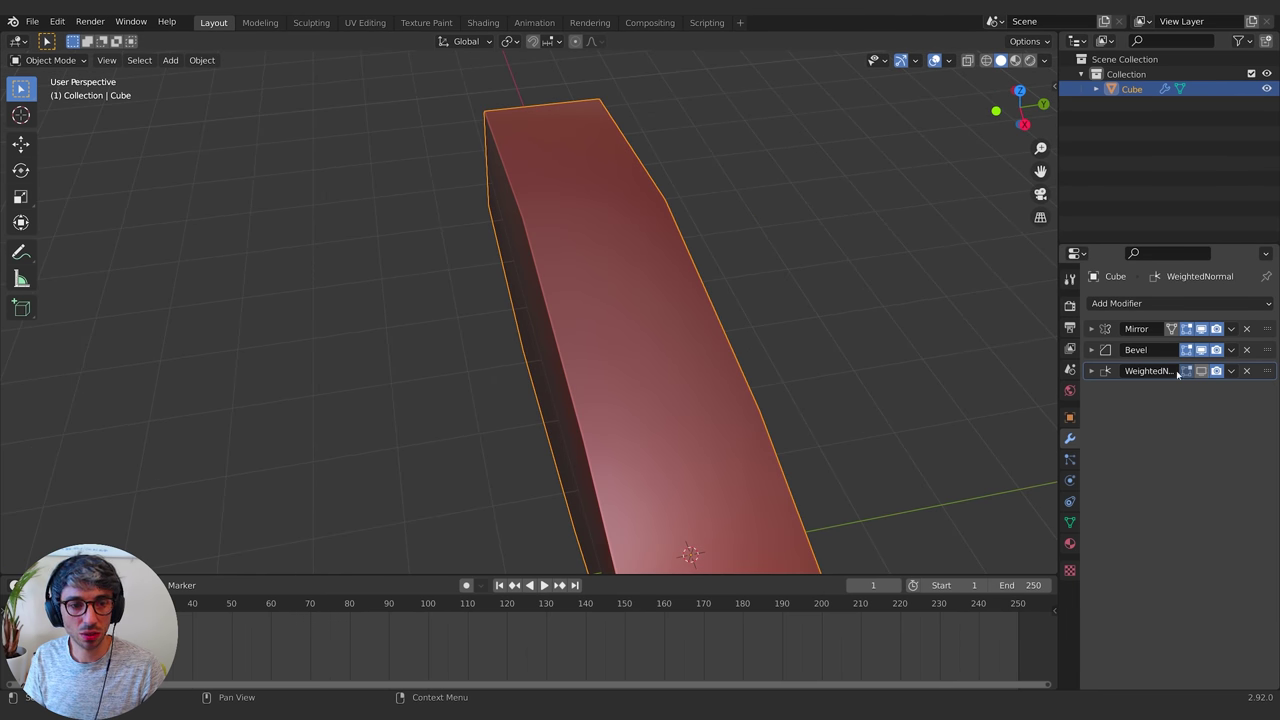
{"action": "mouse_move", "coordinate": [900, 345]}
{"action": "middle_mouse_down"}
{"action": "mouse_move", "coordinate": [606, 311]}
{"action": "mouse_move", "coordinate": [723, 303]}
{"action": "mouse_move", "coordinate": [971, 374]}
{"action": "mouse_move", "coordinate": [970, 353]}
{"action": "middle_mouse_up"}
{"action": "left_click", "coordinate": [1202, 371]}
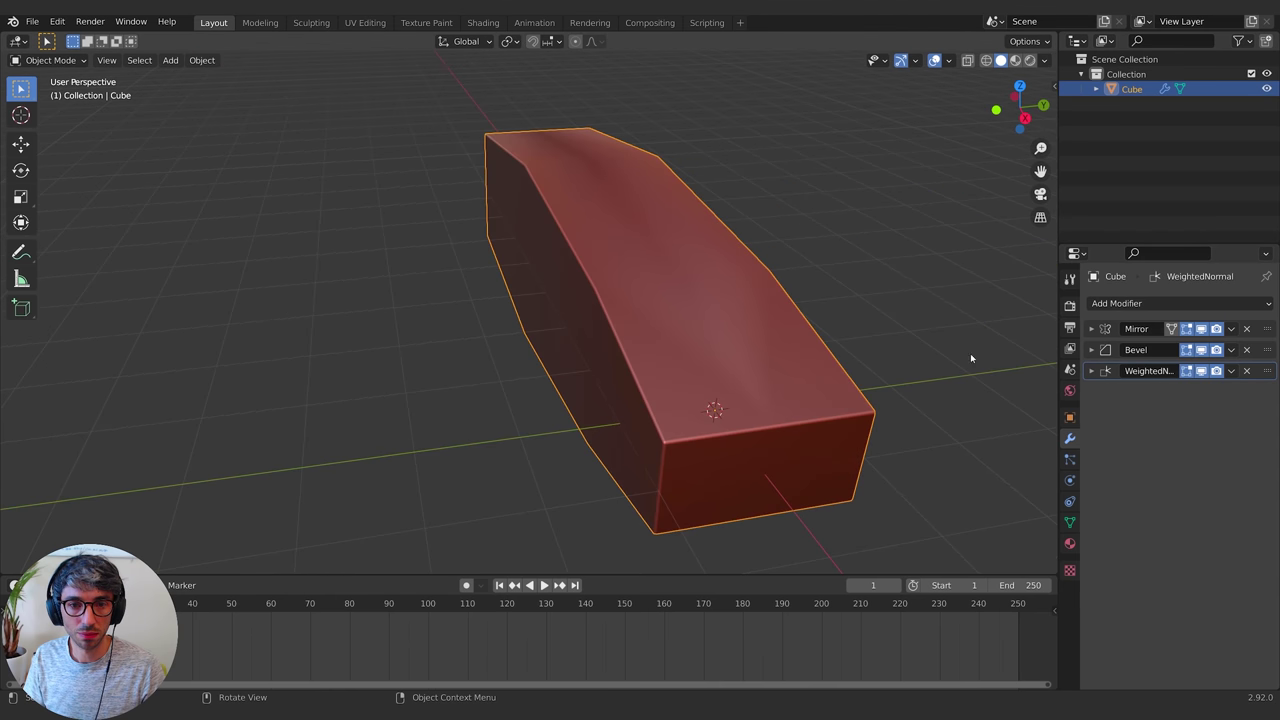
{"action": "left_click", "coordinate": [1202, 371]}
{"action": "middle_click_drag", "start_coordinate": [1040, 380], "coordinate": [847, 387]}
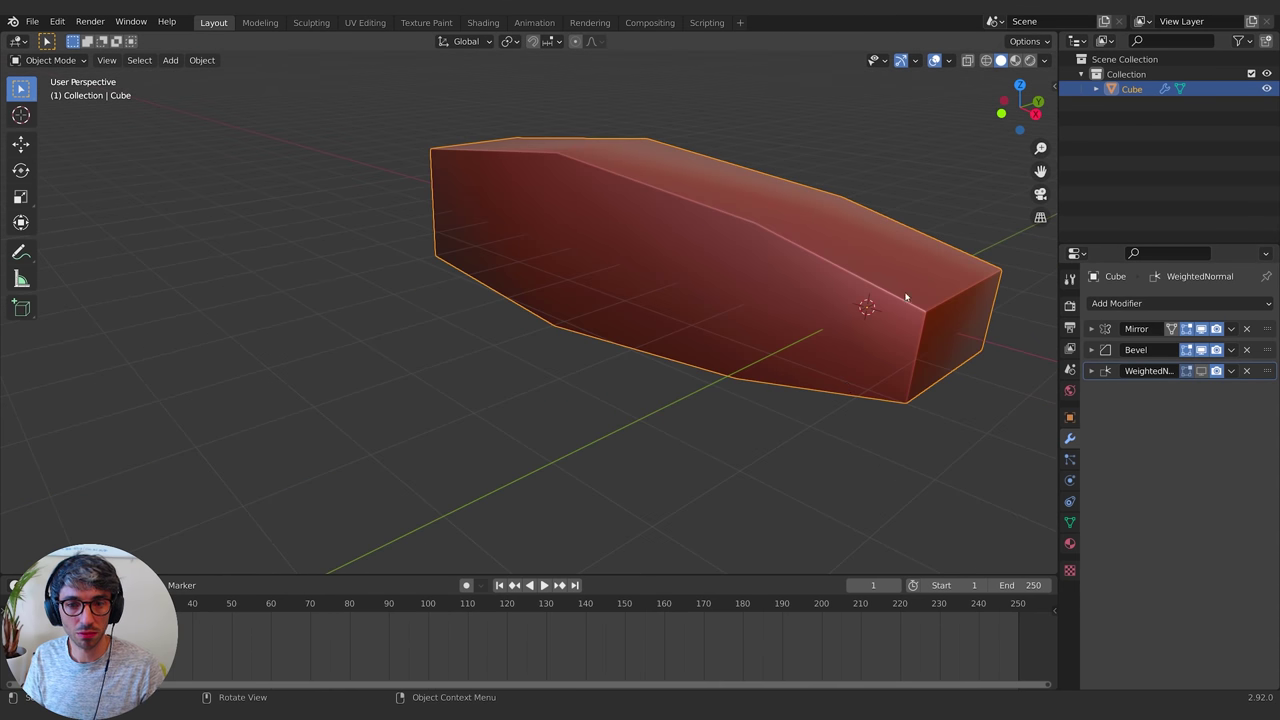
Inset the selected middle side face of the body in Edit Mode
{"action": "middle_click_drag", "start_coordinate": [711, 277], "coordinate": [700, 326], "text": "shift"}
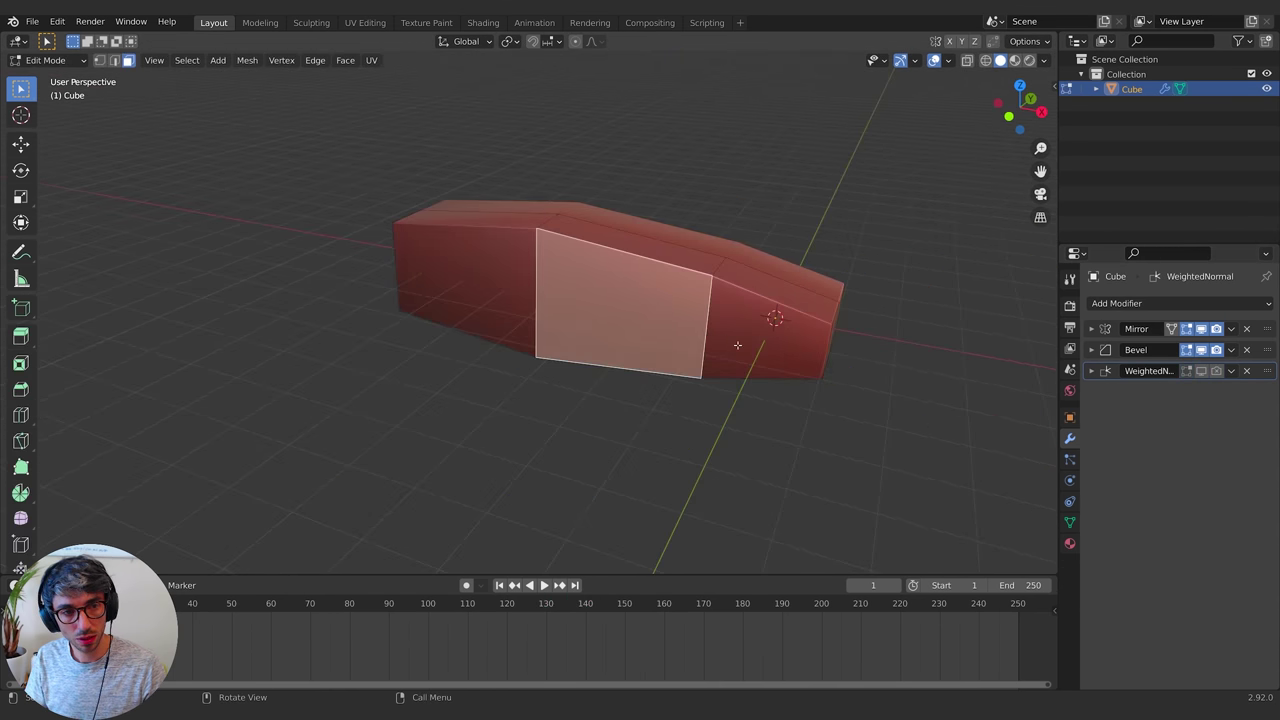
{"action": "middle_click_drag", "start_coordinate": [778, 348], "coordinate": [757, 349]}
{"action": "key", "text": "i"}
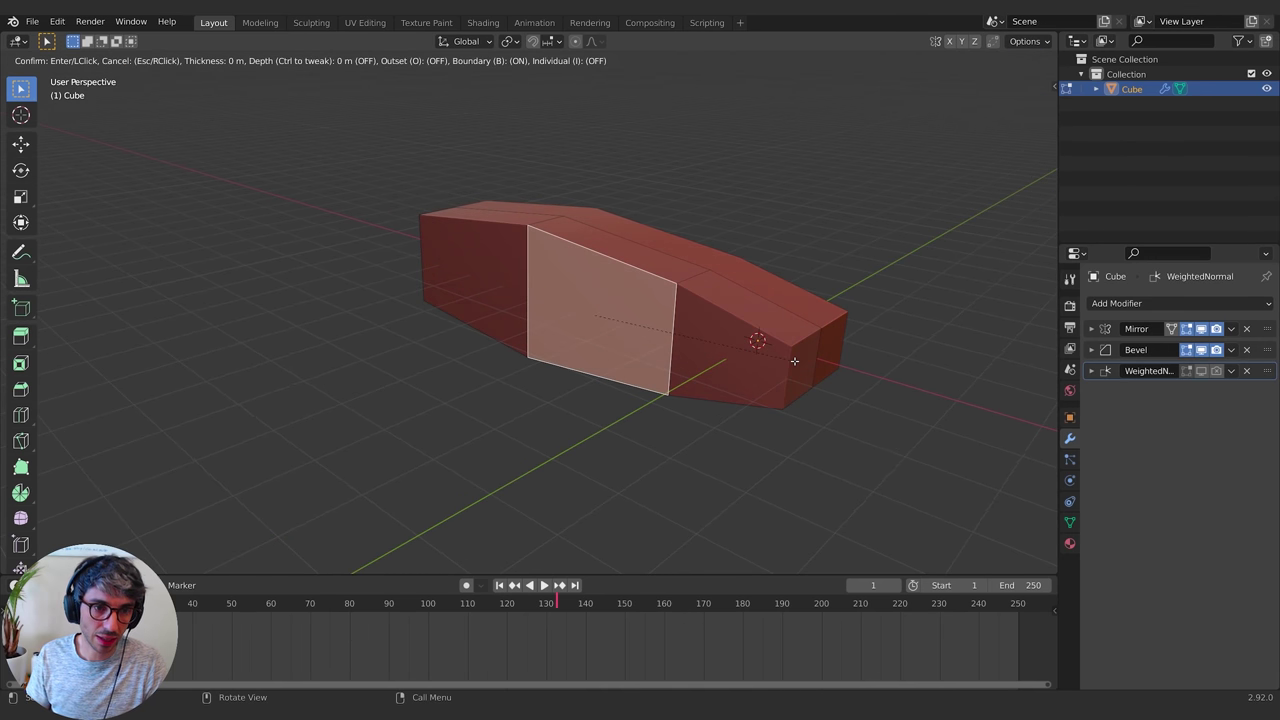
{"action": "left_click", "coordinate": [772, 358]}
{"action": "middle_click_drag", "start_coordinate": [772, 358], "coordinate": [808, 354]}
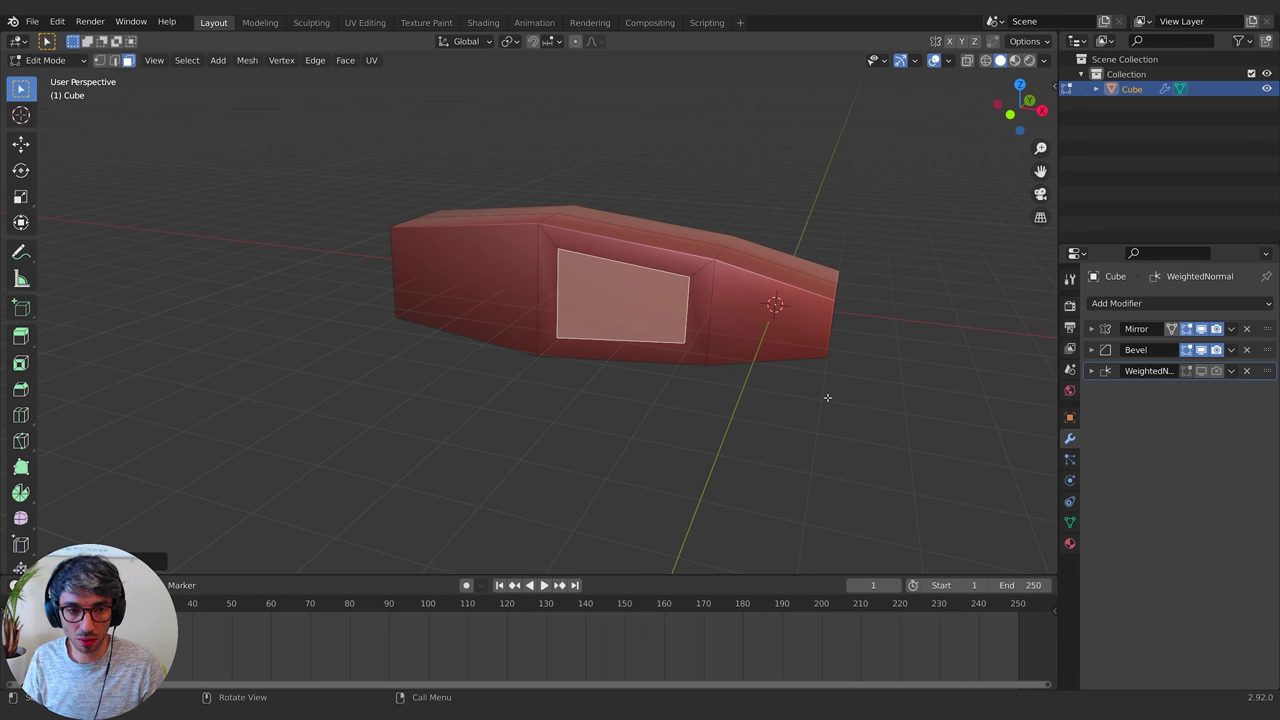
Extrude the inset side face and move it outward along negative Y to form a side block
{"action": "middle_click_drag", "start_coordinate": [828, 398], "coordinate": [802, 401]}
{"action": "scroll", "coordinate": [790, 400], "scroll_direction": "up", "scroll_amount": 2}
{"action": "key", "text": "e"}
{"action": "key", "text": "Escape"}
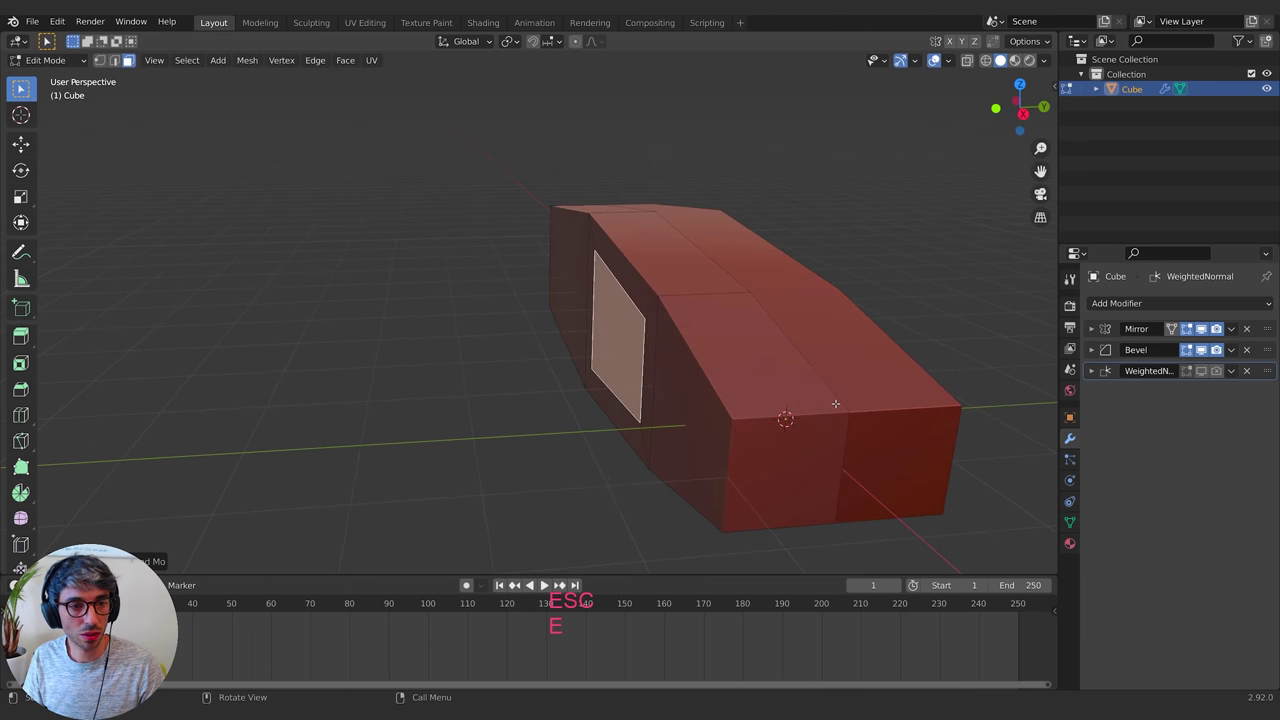
{"action": "key", "text": "g"}
{"action": "key", "text": "y"}
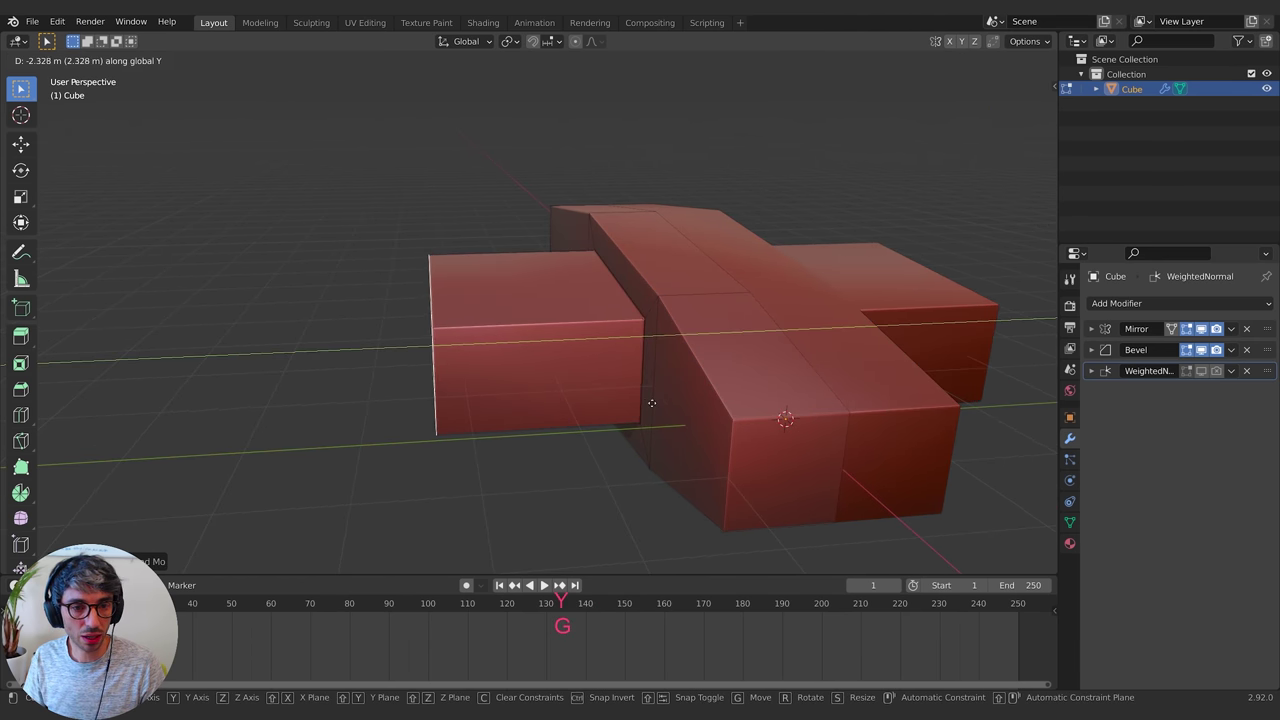
{"action": "left_click", "coordinate": [614, 403]}
{"action": "middle_click_drag", "start_coordinate": [614, 403], "coordinate": [586, 340]}
In top view with X-ray on, box-select the body's side vertices except the front pair and move them about -0.45 m along Y
{"action": "key", "text": "KP_7"}
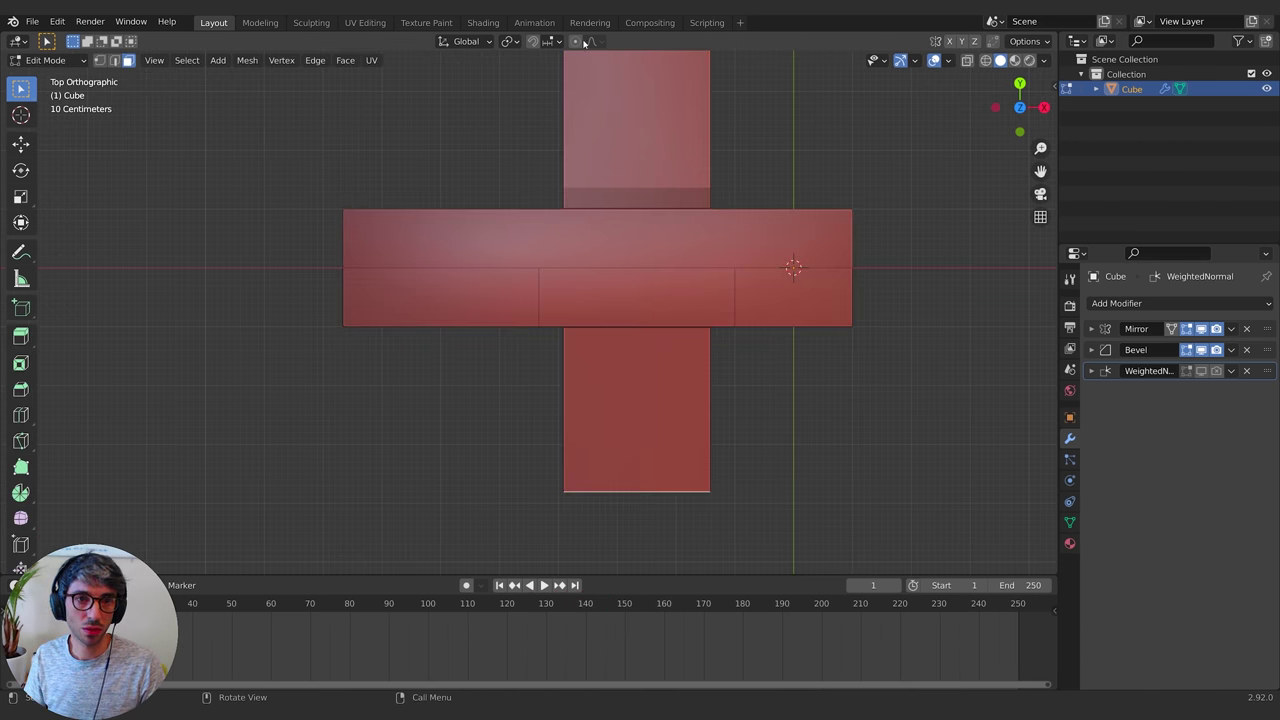
{"action": "left_click", "coordinate": [99, 60]}
{"action": "left_click", "coordinate": [966, 60]}
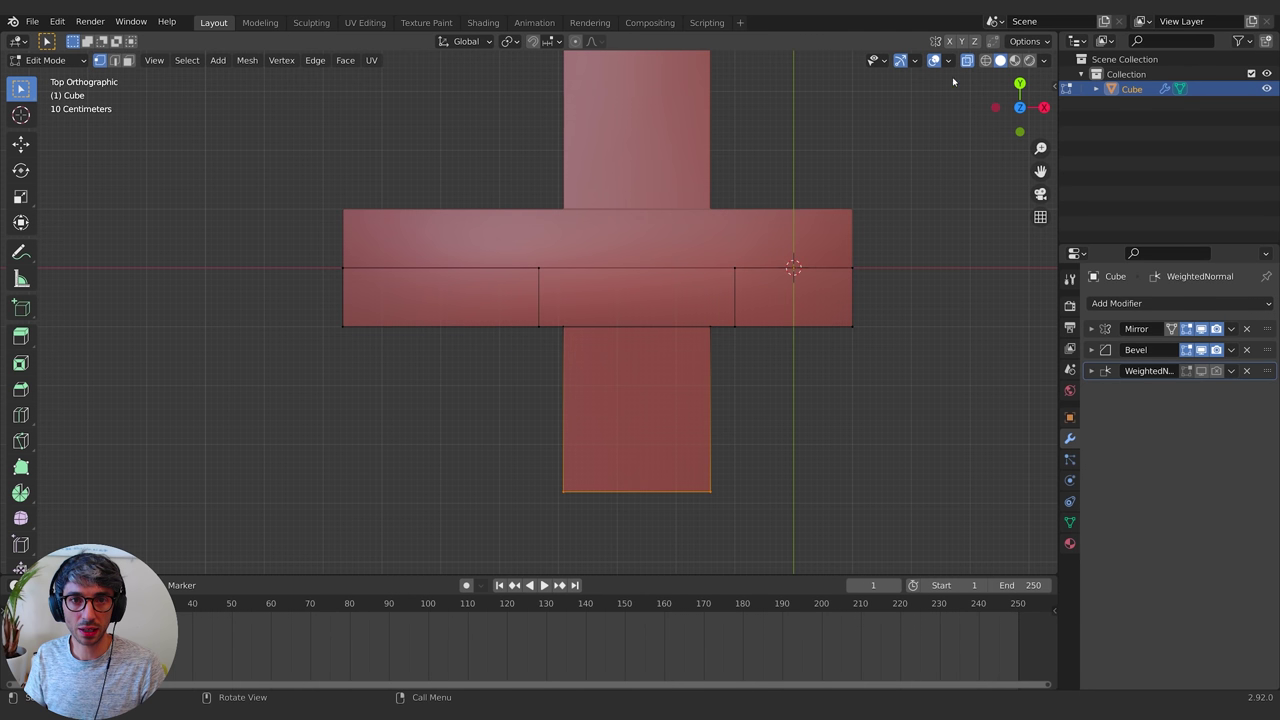
{"action": "middle_click_drag", "start_coordinate": [754, 239], "coordinate": [760, 223], "text": "shift"}
{"action": "left_click_drag", "start_coordinate": [487, 294], "coordinate": [555, 322], "text": "shift"}
{"action": "key", "text": "g"}
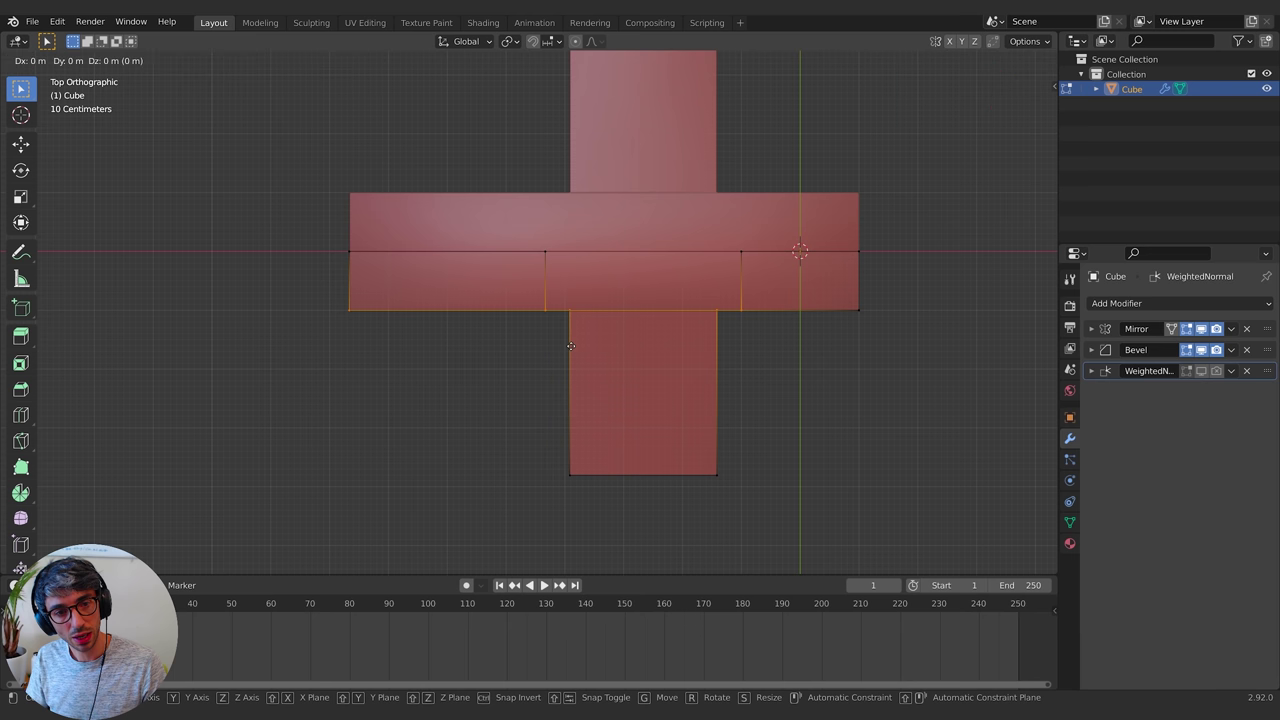
{"action": "key", "text": "y"}
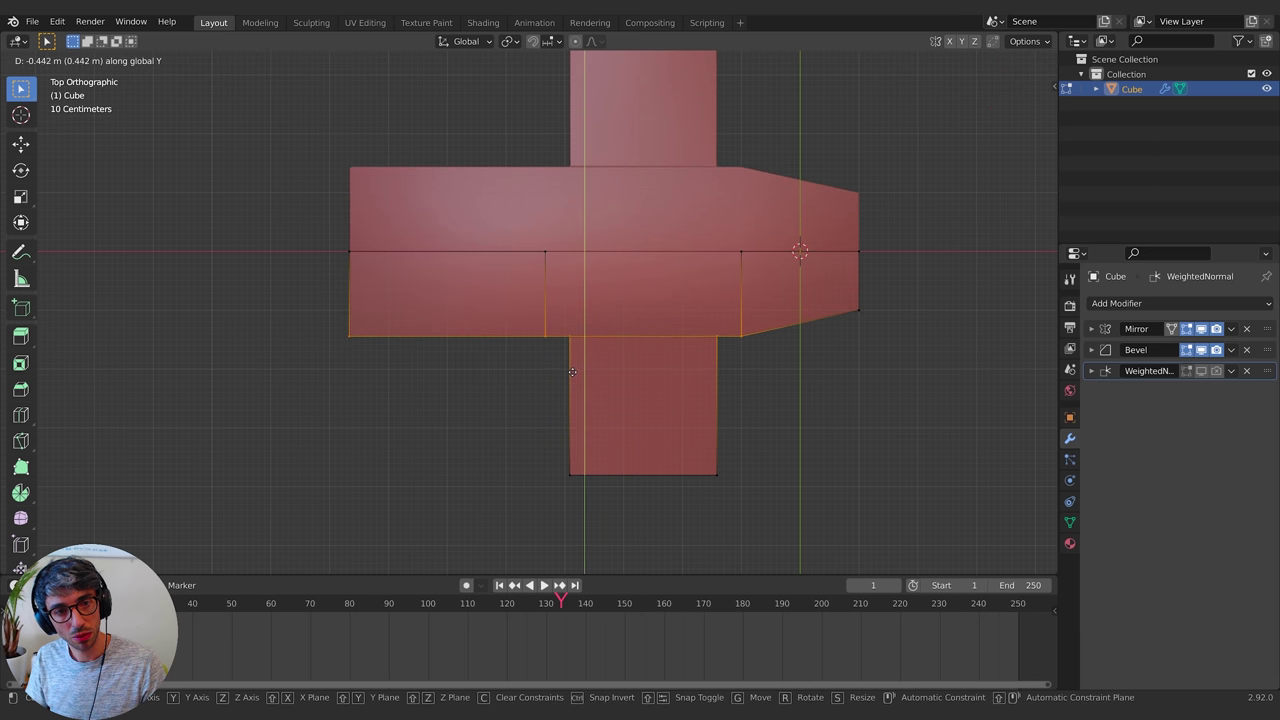
{"action": "left_click", "coordinate": [572, 374]}
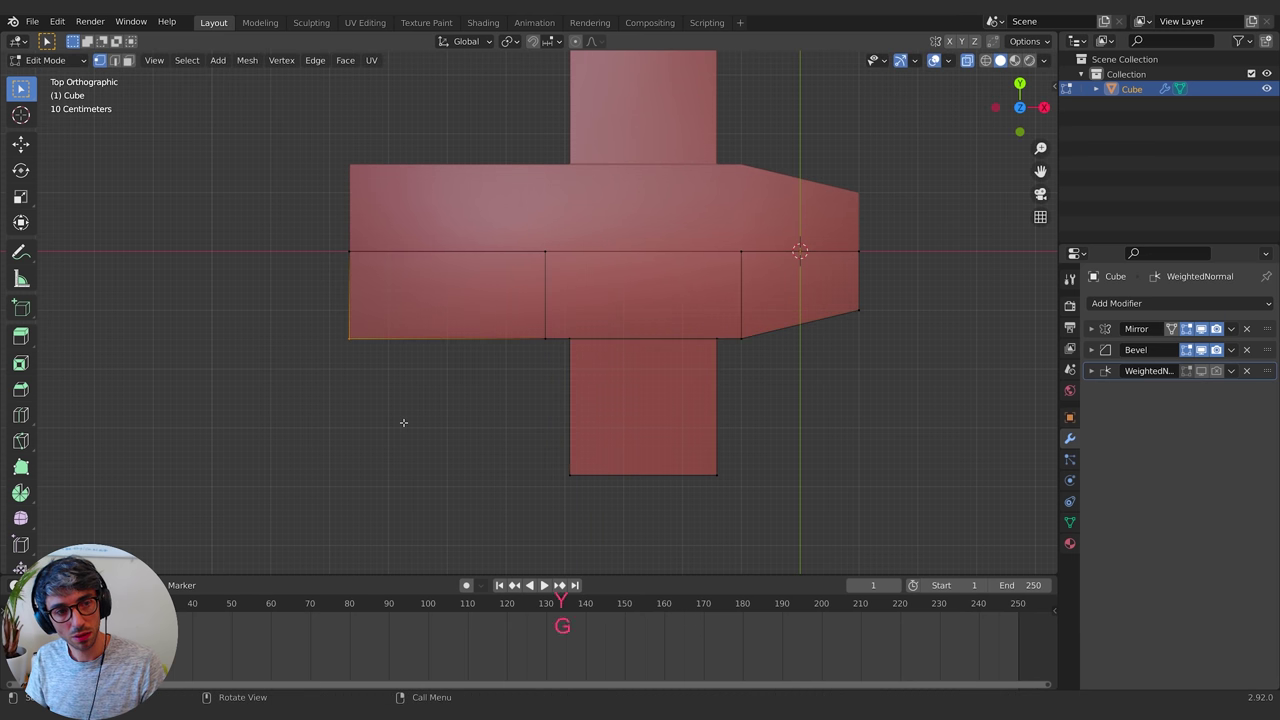
Move the rear side vertices inward about 0.33 m along Y to taper the back, and check the shape in perspective
{"action": "key", "text": "g"}
{"action": "key", "text": "y"}
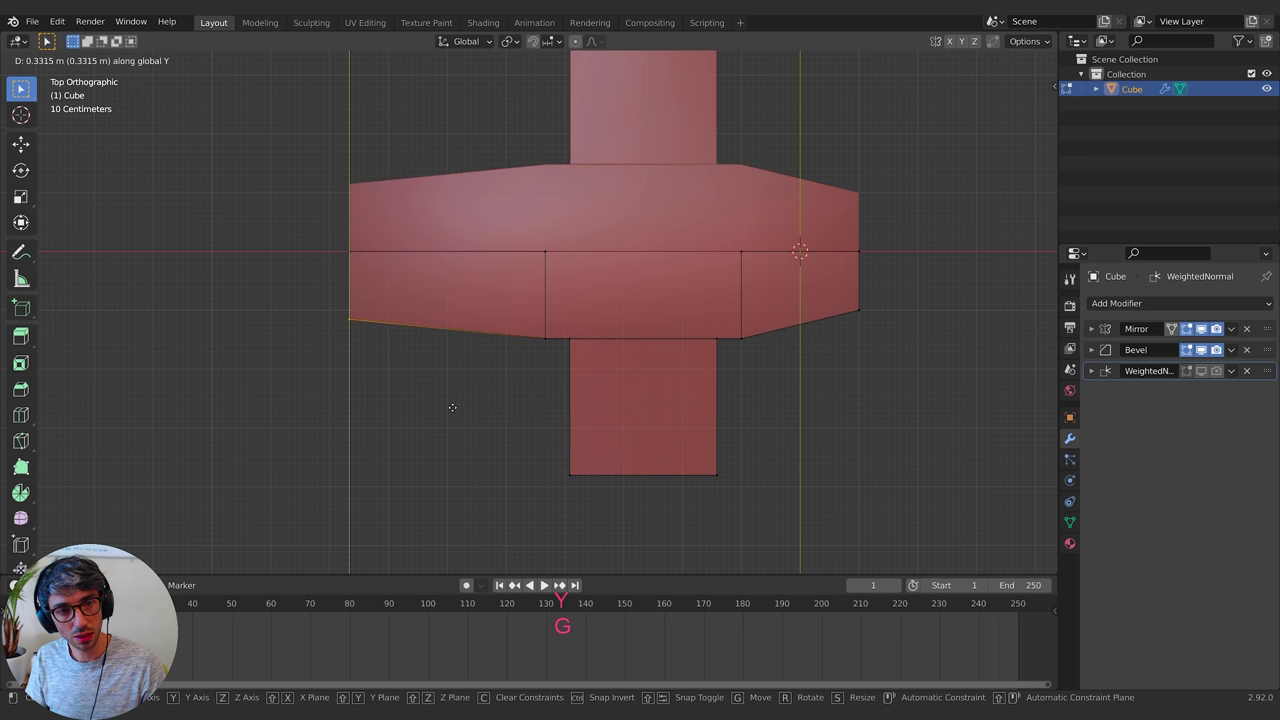
{"action": "left_click", "coordinate": [452, 407]}
{"action": "middle_click_drag", "start_coordinate": [452, 407], "coordinate": [844, 411]}
{"action": "key", "text": "Tab"}
{"action": "key", "text": "Tab"}
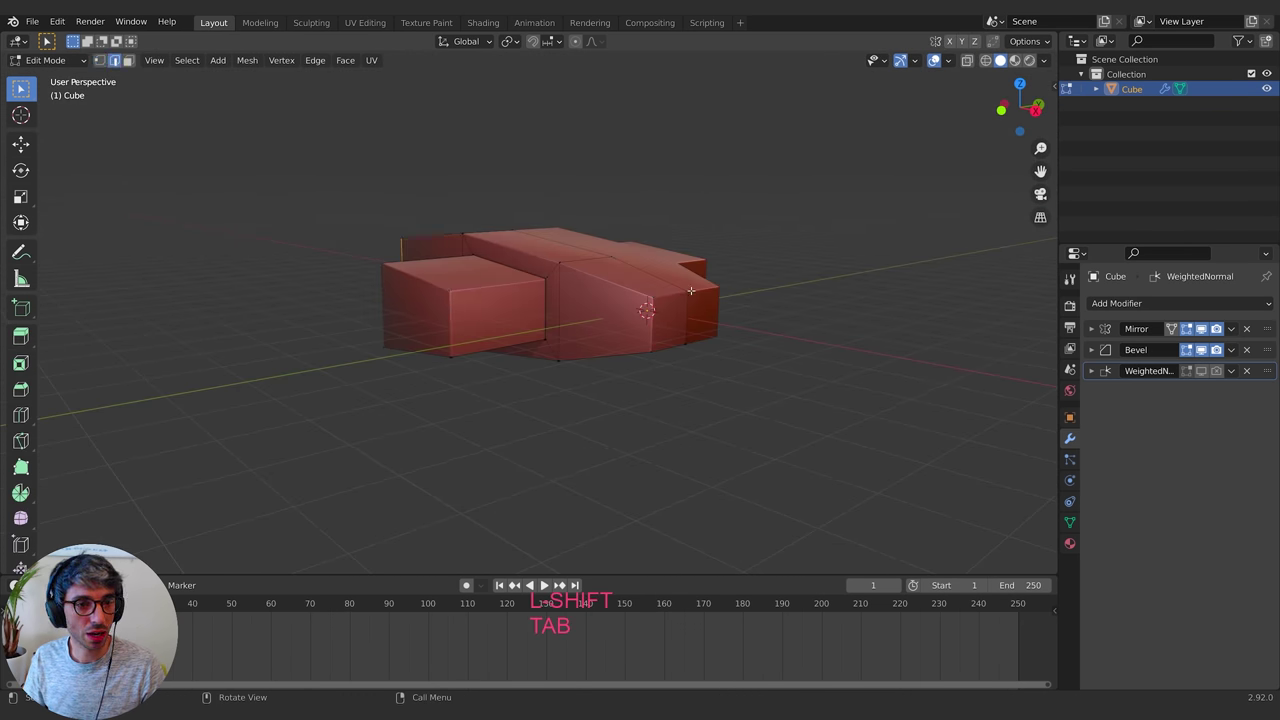
Bevel the upper front edge of the body with 6 segments and a width of about 0.55 m
{"action": "key", "text": "KP_Decimal"}
{"action": "key", "text": "ctrl+b"}
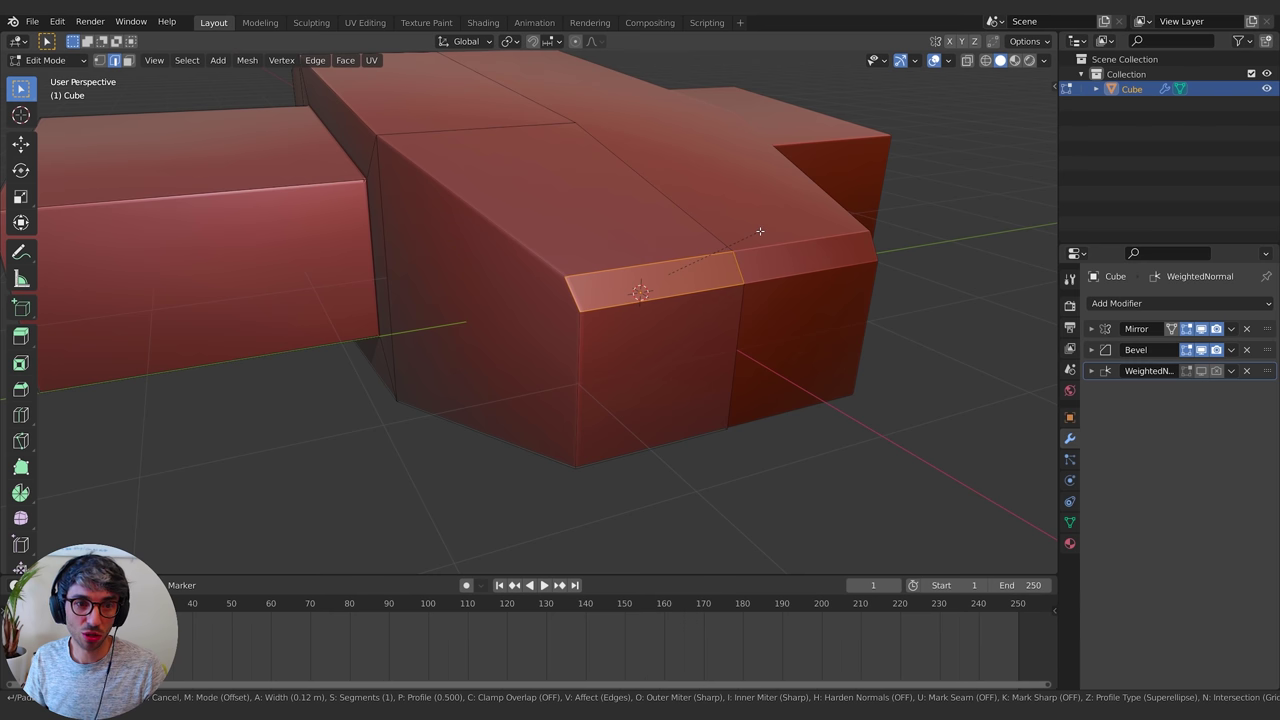
{"action": "scroll", "coordinate": [760, 231], "scroll_direction": "up", "scroll_amount": 2}
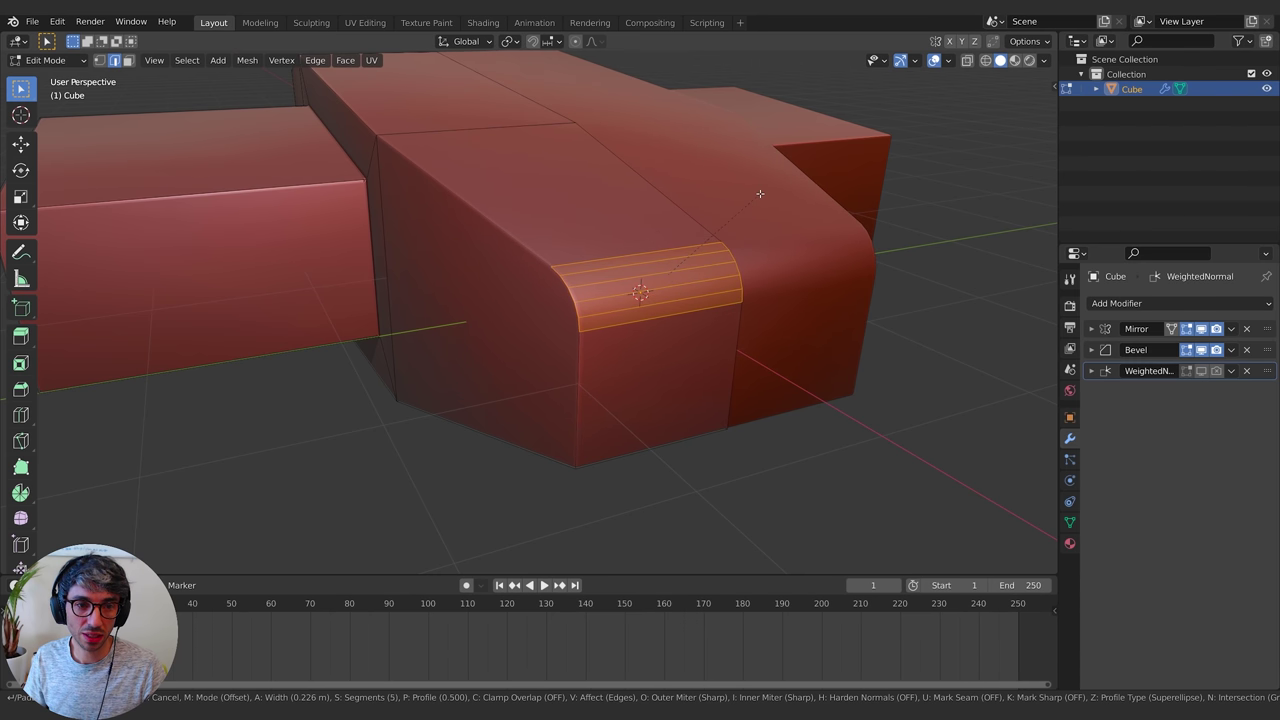
{"action": "scroll", "coordinate": [760, 193], "scroll_direction": "up", "scroll_amount": 1}
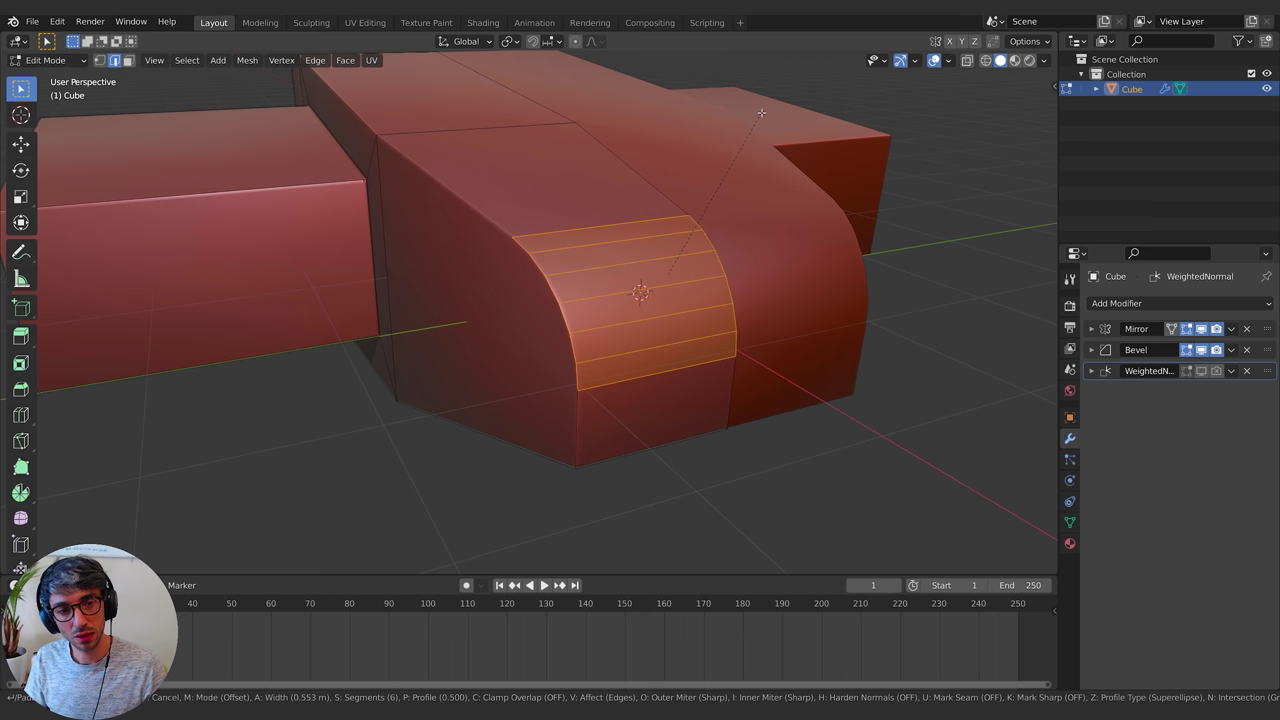
{"action": "left_click", "coordinate": [762, 113]}
Bevel the side block's upper and lower front edges with 6 segments and a width of about 0.48 m
{"action": "middle_click_drag", "start_coordinate": [763, 112], "coordinate": [599, 171]}
{"action": "left_click", "coordinate": [599, 171]}
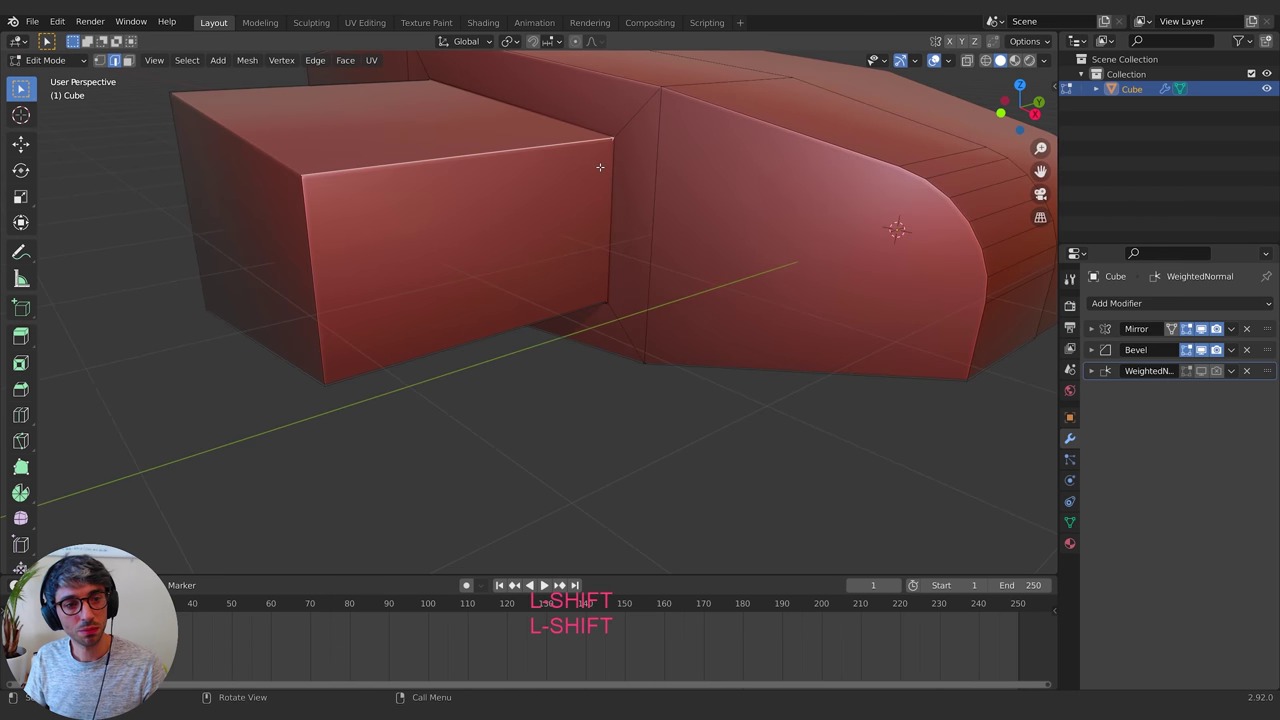
{"action": "key", "text": "ctrl+b"}
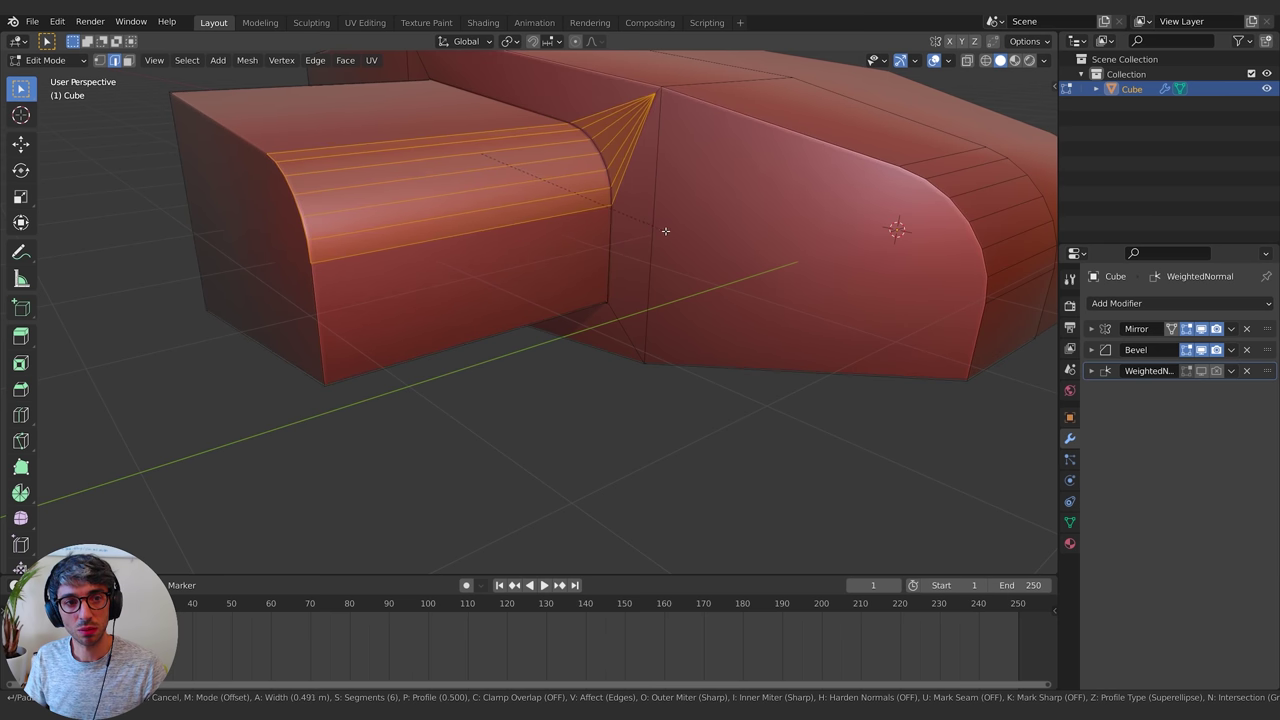
{"action": "scroll", "coordinate": [654, 223], "scroll_direction": "up", "scroll_amount": 1}
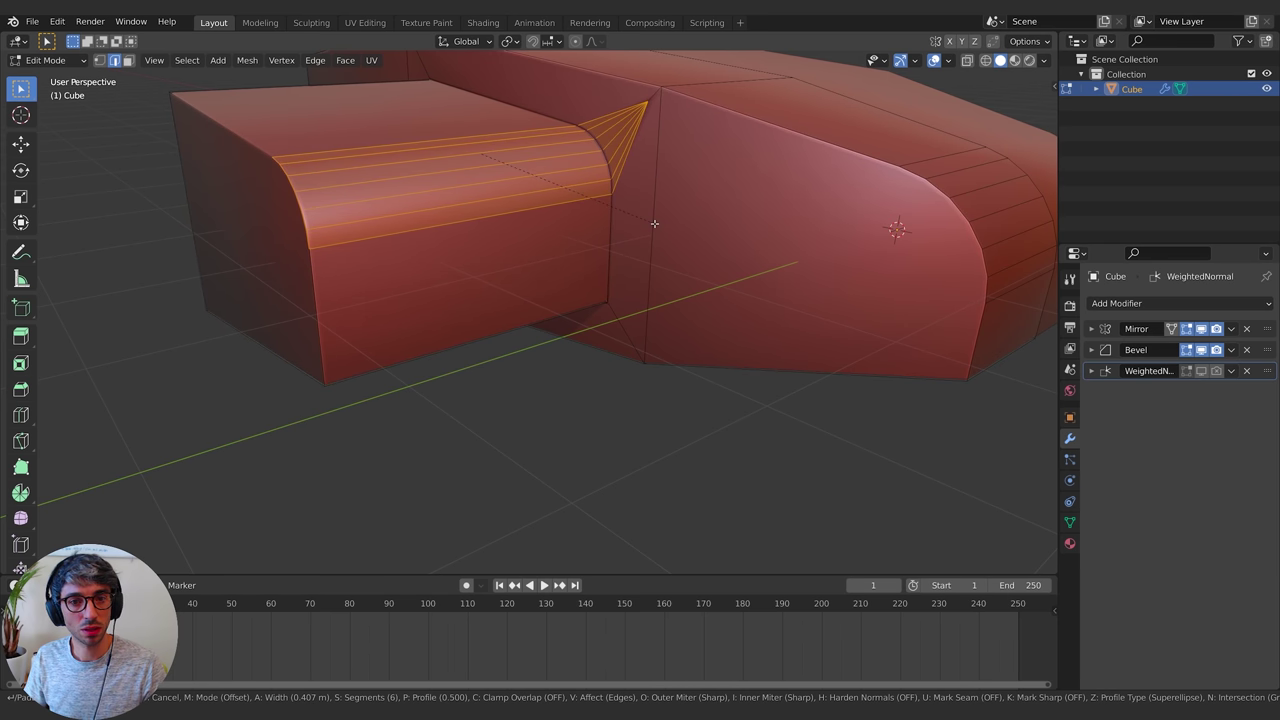
{"action": "key", "text": "Escape"}
{"action": "middle_click_drag", "start_coordinate": [660, 220], "coordinate": [597, 209]}
{"action": "scroll", "coordinate": [597, 209], "scroll_direction": "down", "scroll_amount": 5}
{"action": "middle_click_drag", "start_coordinate": [491, 331], "coordinate": [657, 280]}
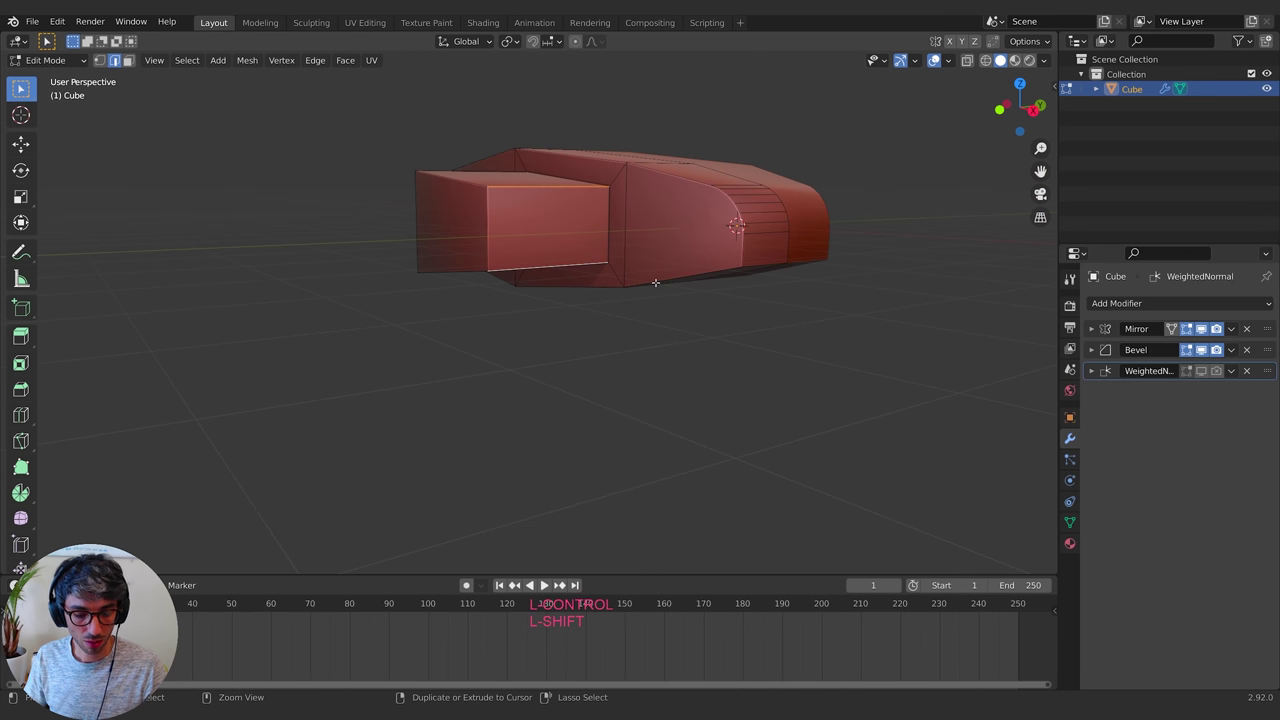
{"action": "key", "text": "ctrl+b"}
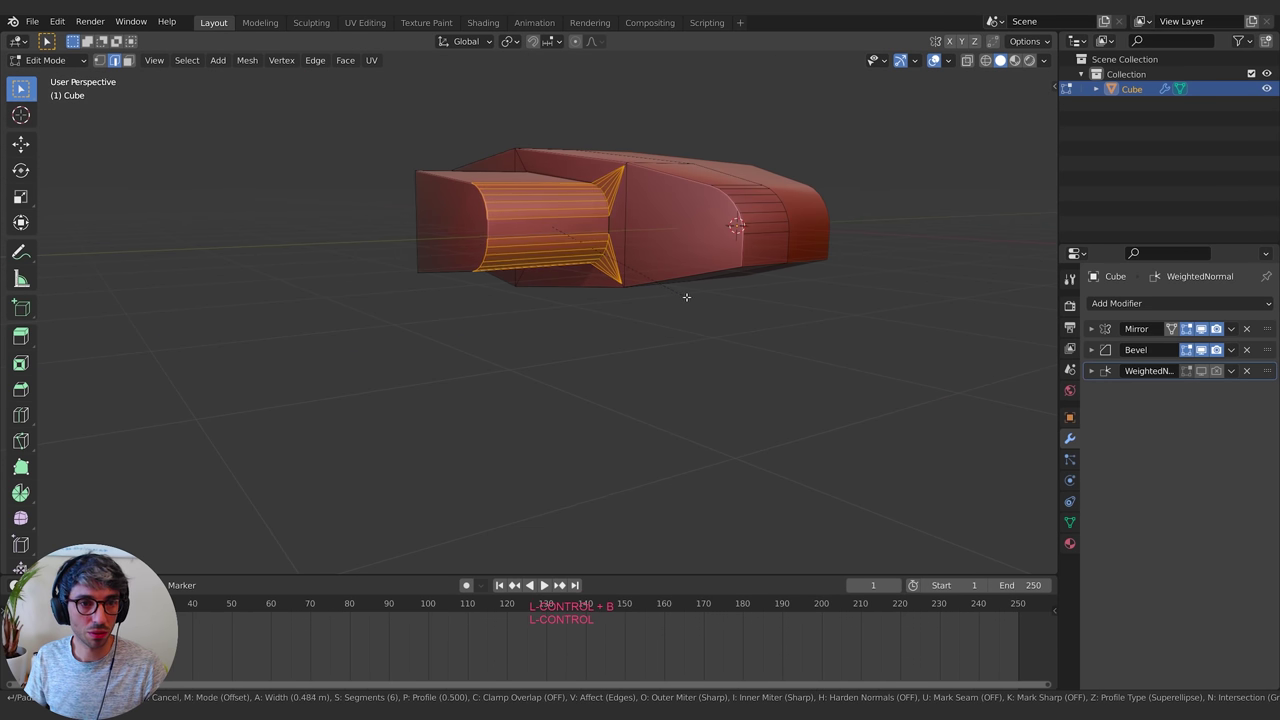
{"action": "left_click", "coordinate": [677, 294]}
Examine the rounded side block and its junction with the body in both object and edit mode
{"action": "key", "text": "Tab"}
{"action": "middle_click_drag", "start_coordinate": [580, 288], "coordinate": [660, 254]}
{"action": "key", "text": "Tab"}
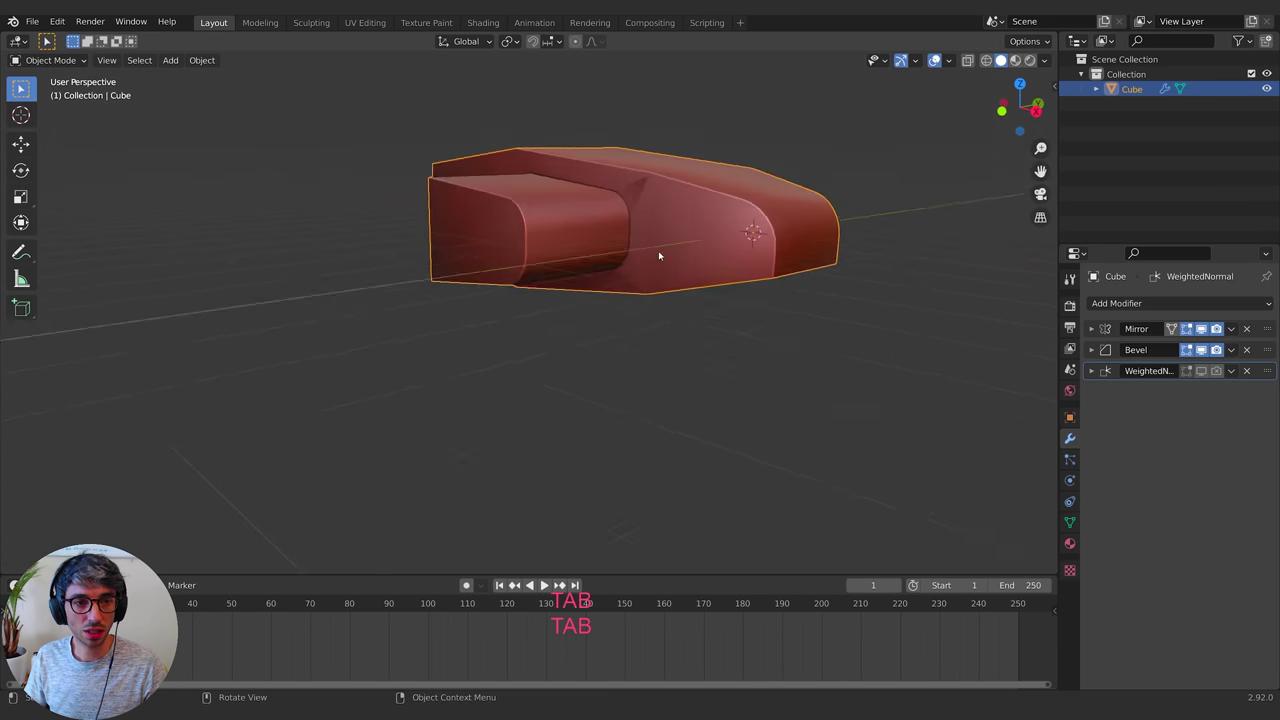
{"action": "scroll", "coordinate": [660, 254], "scroll_direction": "up", "scroll_amount": 3}
{"action": "key", "text": "Tab"}
{"action": "middle_click_drag", "start_coordinate": [716, 112], "coordinate": [698, 177]}
{"action": "middle_click_drag", "start_coordinate": [698, 177], "coordinate": [660, 264], "text": "shift"}
{"action": "scroll", "coordinate": [660, 264], "scroll_direction": "up", "scroll_amount": 4}
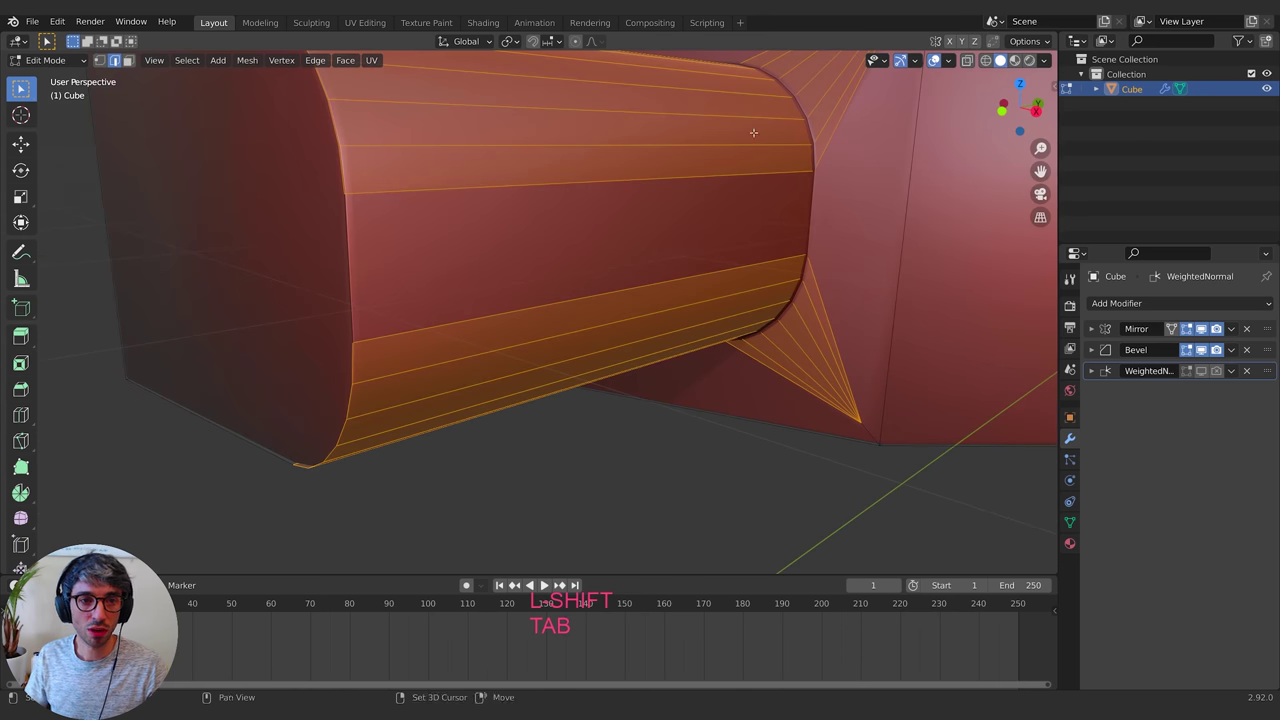
{"action": "middle_click_drag", "start_coordinate": [754, 131], "coordinate": [568, 358], "text": "shift"}
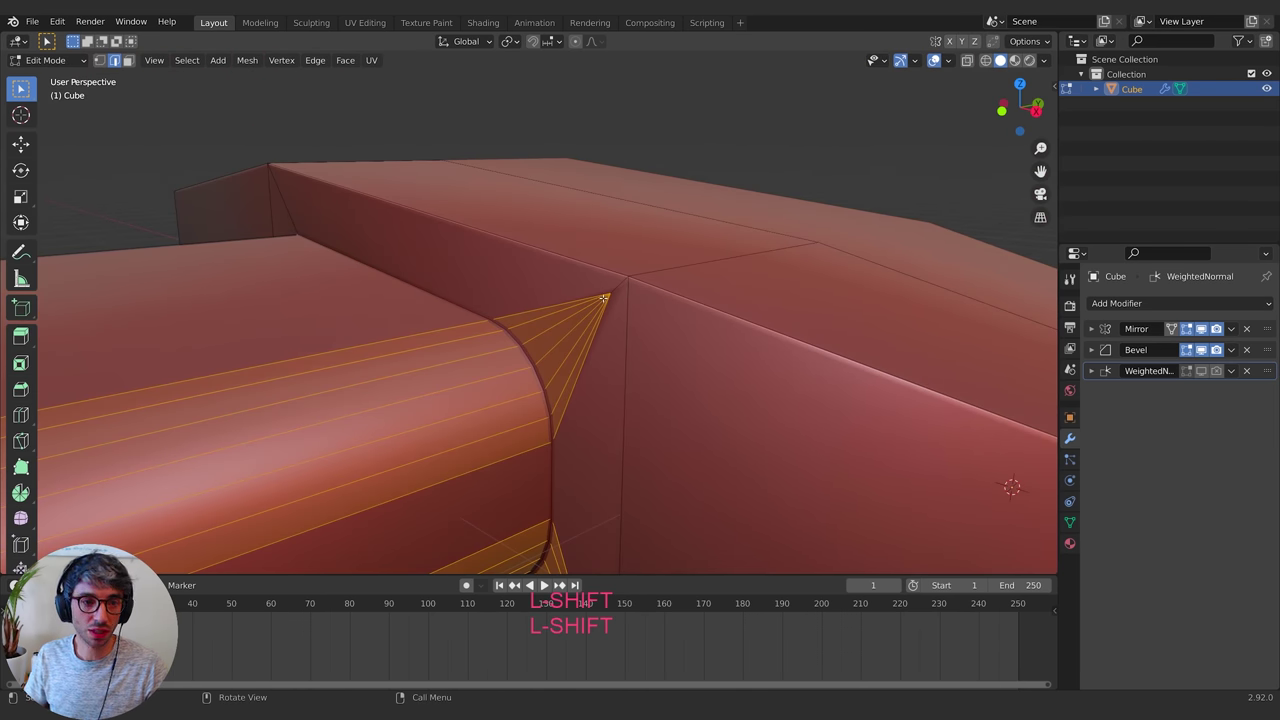
{"action": "key", "text": "Tab"}
{"action": "scroll", "coordinate": [609, 294], "scroll_direction": "down", "scroll_amount": 4}
{"action": "middle_click_drag", "start_coordinate": [643, 346], "coordinate": [503, 371]}
{"action": "key", "text": "Tab"}
{"action": "key", "text": "Tab"}
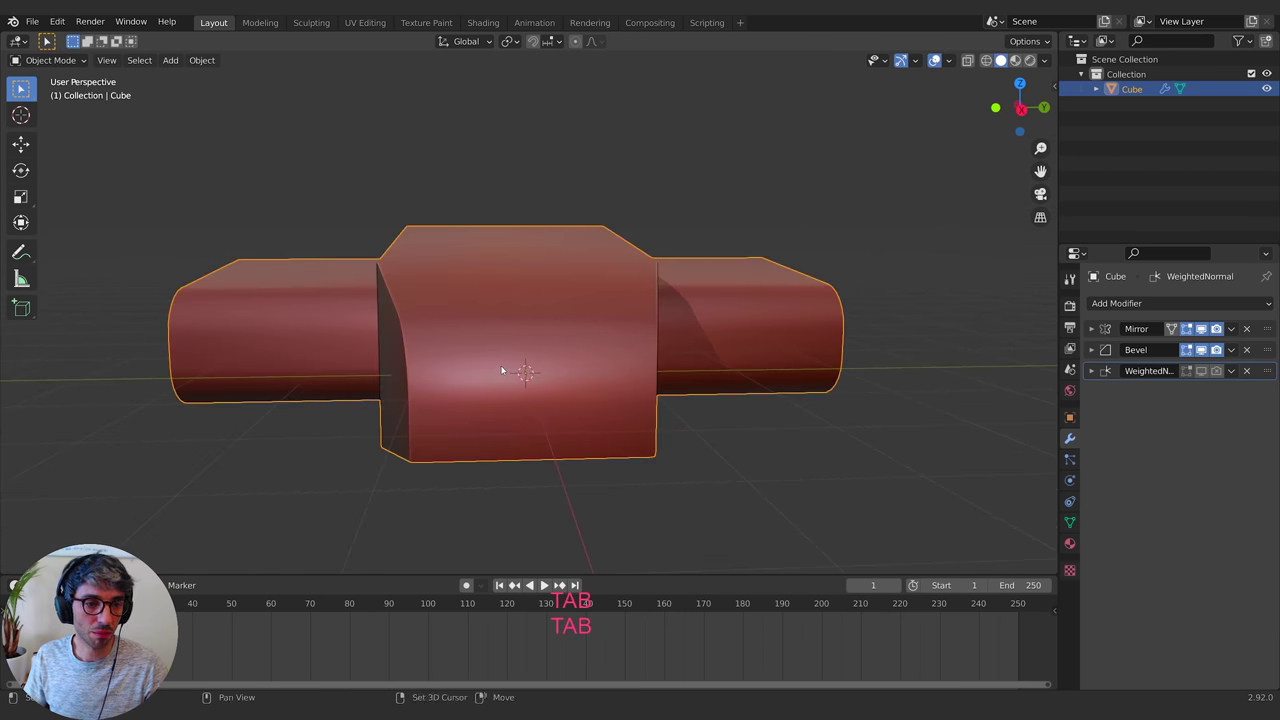
Bevel the top, bottom and outer side edges of the body's rear face
{"action": "middle_click_drag", "start_coordinate": [535, 300], "coordinate": [561, 312]}
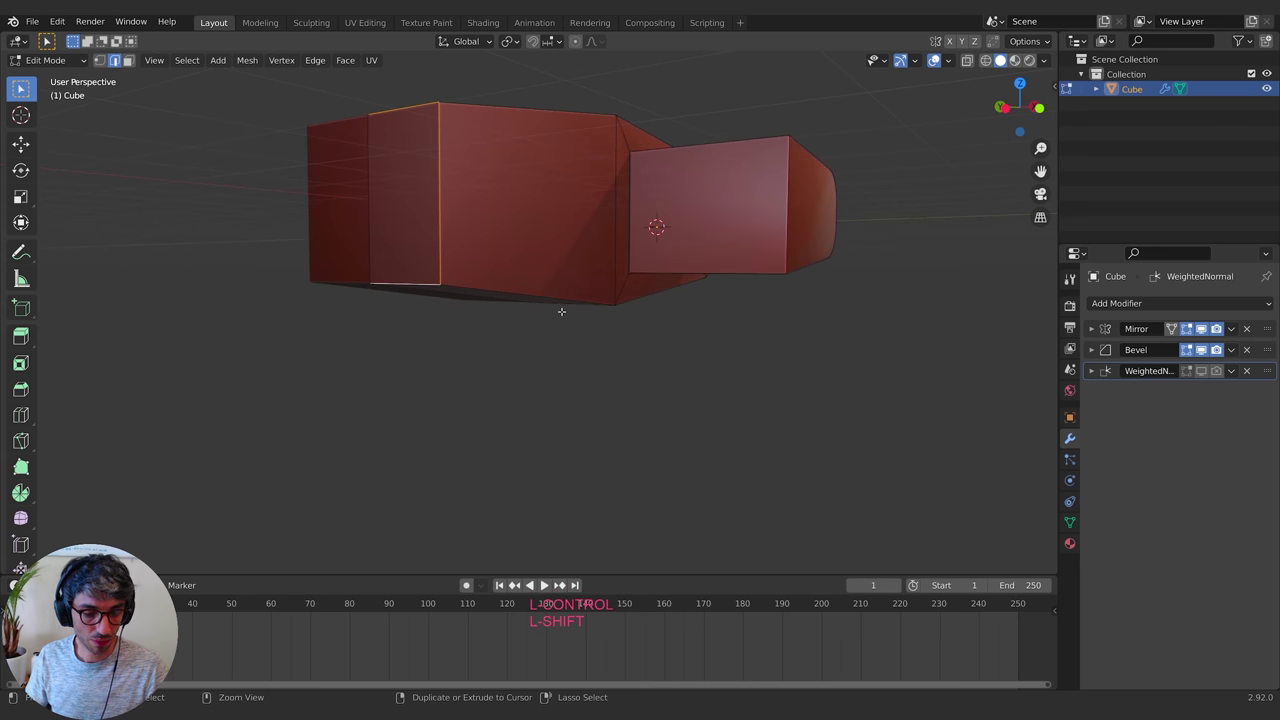
{"action": "key", "text": "ctrl+b"}
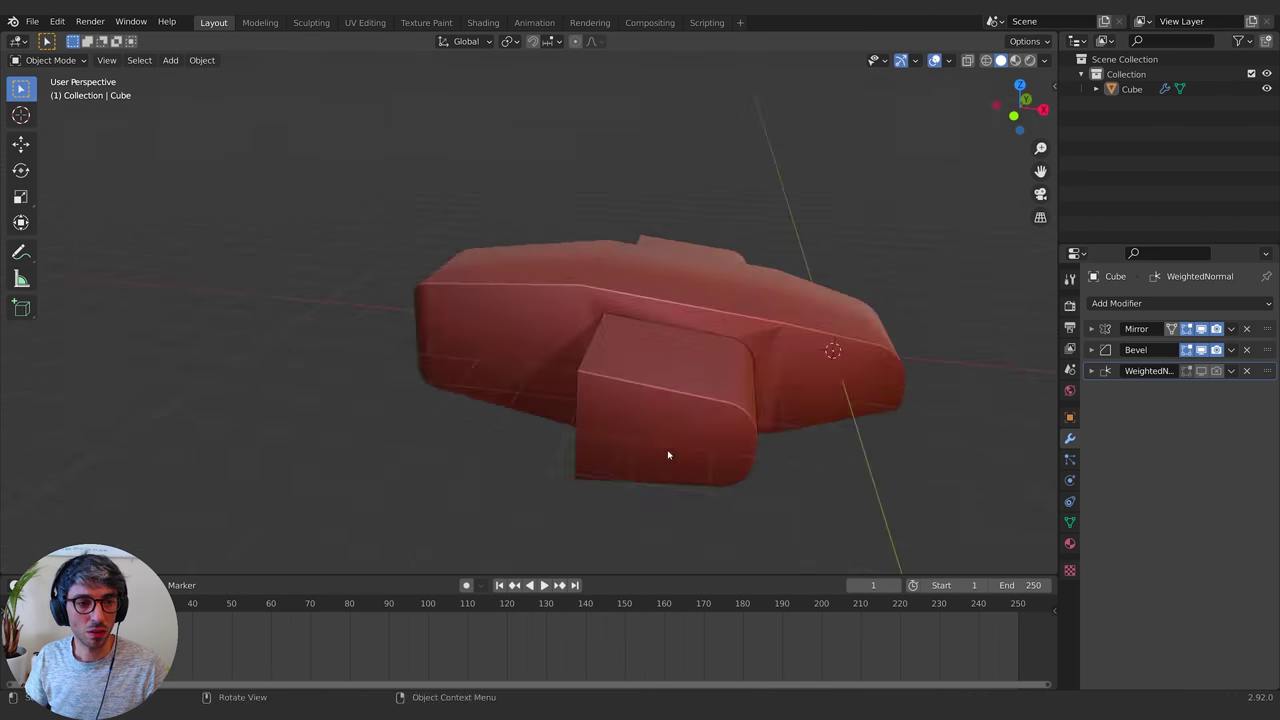
{"action": "middle_click_drag", "start_coordinate": [668, 455], "coordinate": [648, 310]}
Inset the side block's rear face and scale the inset face
{"action": "key", "text": "Tab"}
{"action": "key", "text": "i"}
{"action": "left_click", "coordinate": [798, 317]}
{"action": "key", "text": "g"}
{"action": "key", "text": "x"}
{"action": "key", "text": "Escape"}
{"action": "key", "text": "s"}
{"action": "left_click", "coordinate": [663, 312]}
Move the inset face into the side block along X to form a rear recess, and check it in object mode
{"action": "key", "text": "g"}
{"action": "key", "text": "x"}
{"action": "left_click", "coordinate": [674, 329]}
{"action": "key", "text": "Tab"}
{"action": "key", "text": "Tab"}
{"action": "key", "text": "Tab"}
{"action": "scroll", "coordinate": [648, 310], "scroll_direction": "up", "scroll_amount": 2}
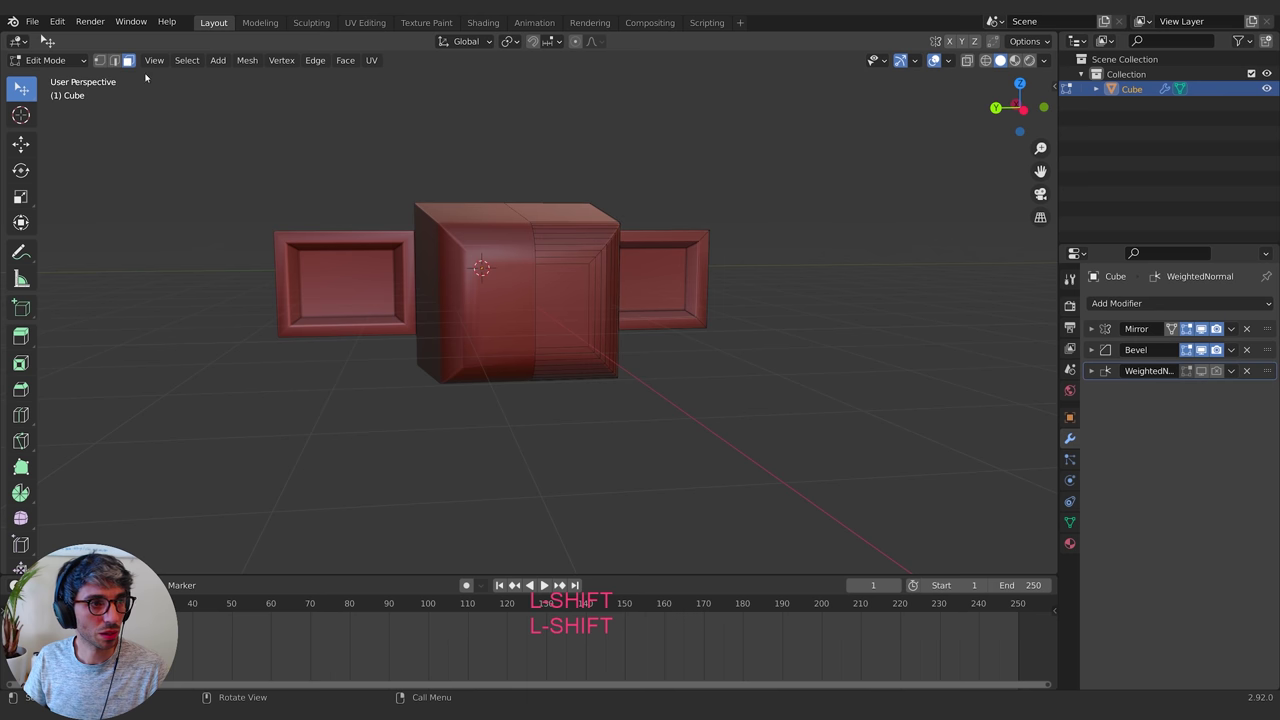
Extrude the body's central rear face and move it about 0.2 m along X to form a recess
{"action": "left_click", "coordinate": [572, 300]}
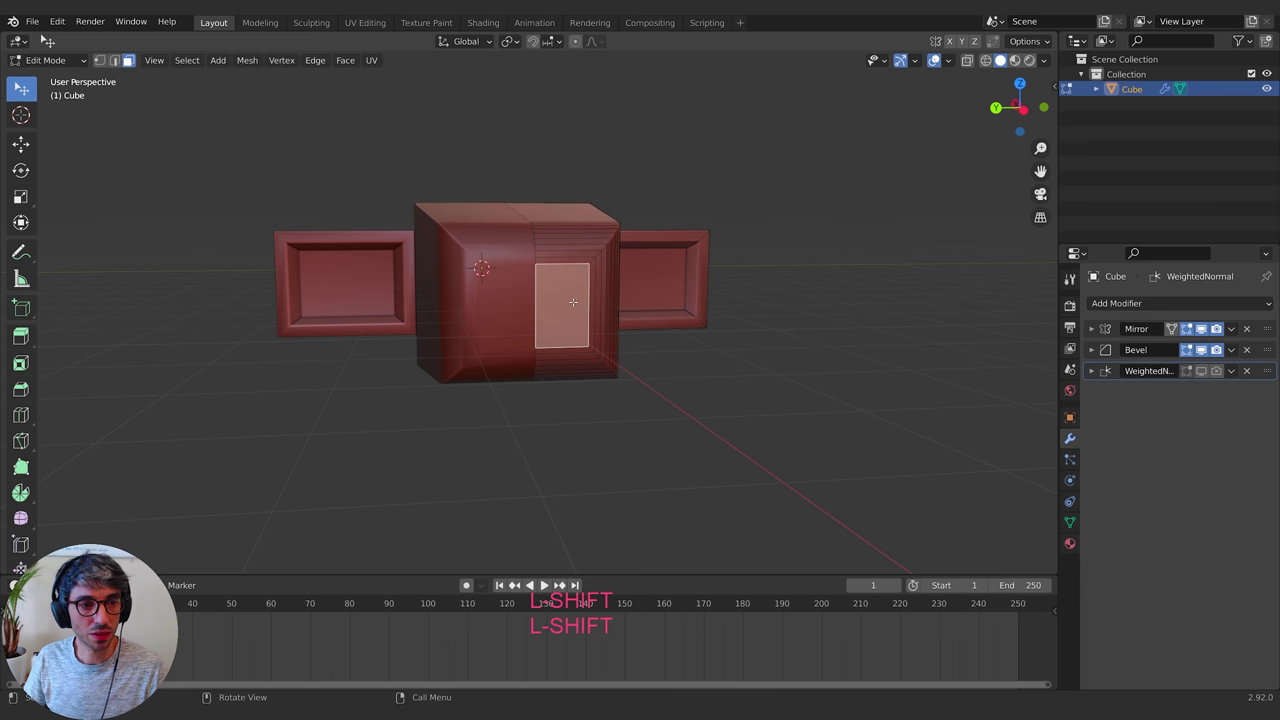
{"action": "middle_click_drag", "start_coordinate": [590, 302], "coordinate": [573, 340]}
{"action": "key", "text": "e"}
{"action": "key", "text": "Escape"}
{"action": "key", "text": "g"}
{"action": "key", "text": "x"}
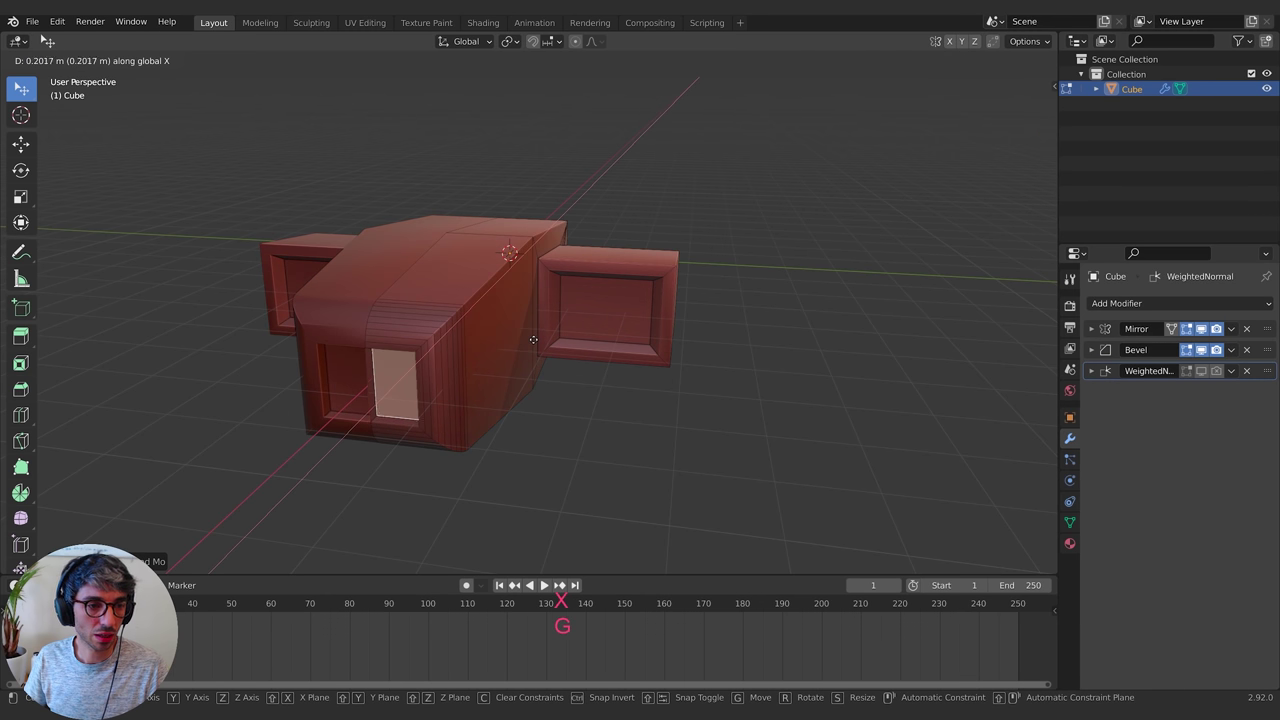
{"action": "left_click", "coordinate": [540, 336]}
{"action": "middle_click_drag", "start_coordinate": [540, 336], "coordinate": [570, 315]}
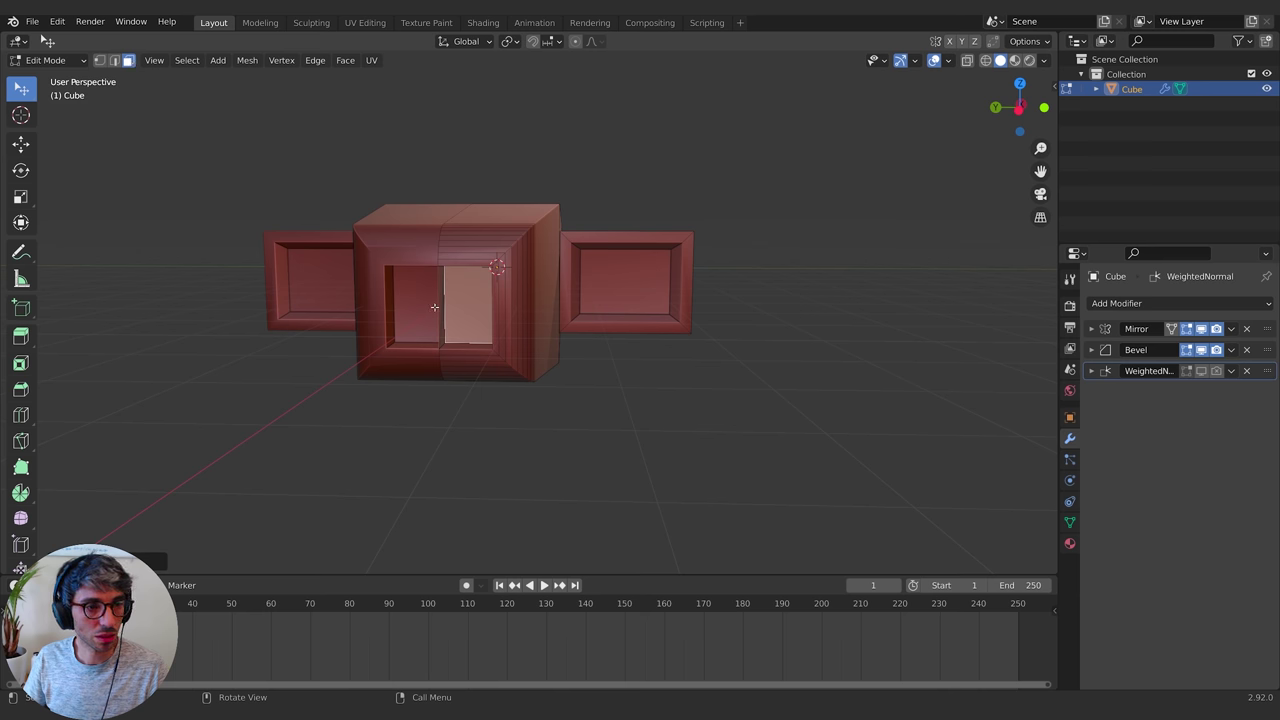
Delete the inner faces lying on the mirror plane inside the body's rear recess
{"action": "middle_click_drag", "start_coordinate": [434, 307], "coordinate": [455, 300]}
{"action": "key", "text": "x"}
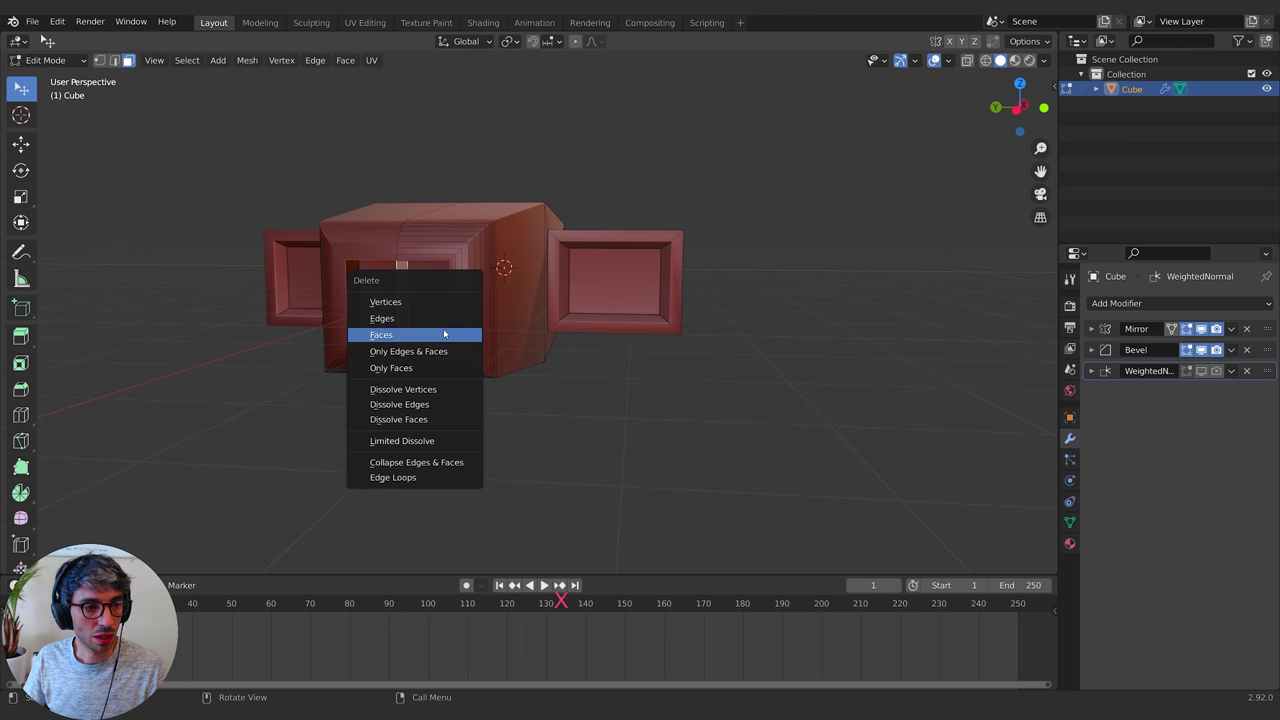
{"action": "left_click", "coordinate": [445, 334]}
{"action": "middle_click_drag", "start_coordinate": [540, 380], "coordinate": [584, 392]}
{"action": "left_click", "coordinate": [329, 289]}
{"action": "key", "text": "x"}
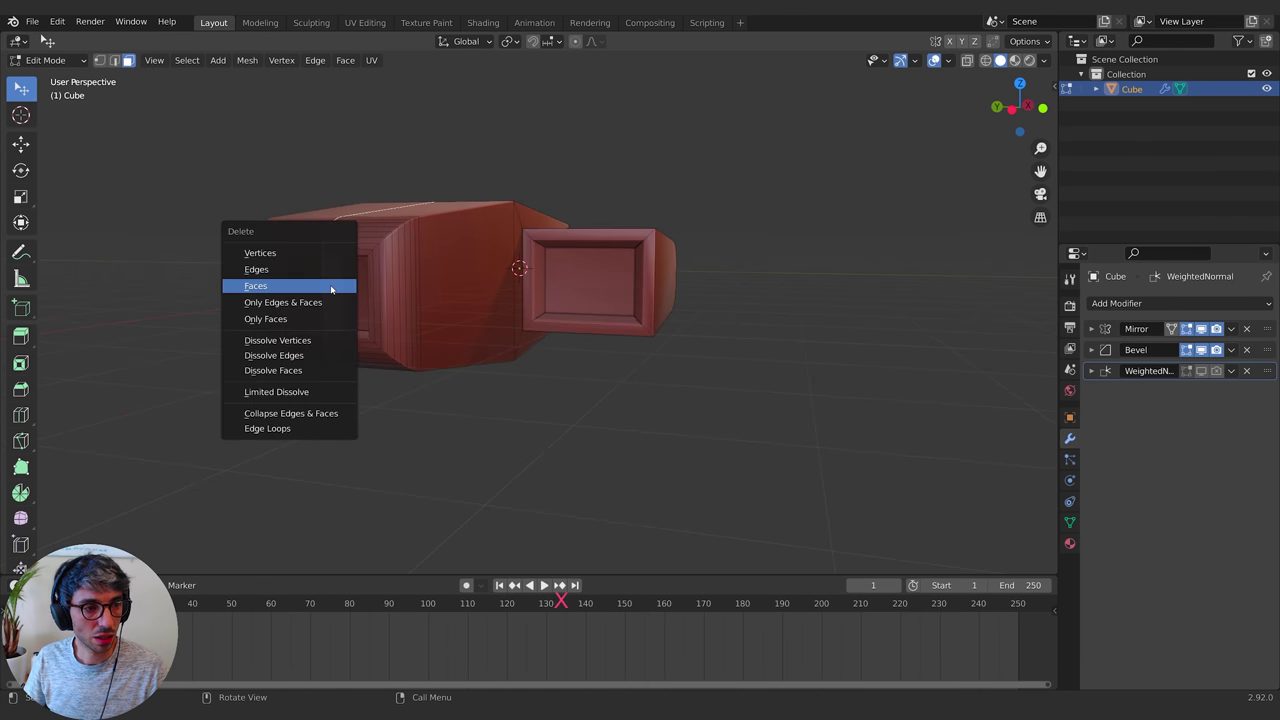
{"action": "left_click", "coordinate": [332, 289]}
{"action": "middle_click_drag", "start_coordinate": [363, 300], "coordinate": [511, 314]}
{"action": "key", "text": "shift+y"}
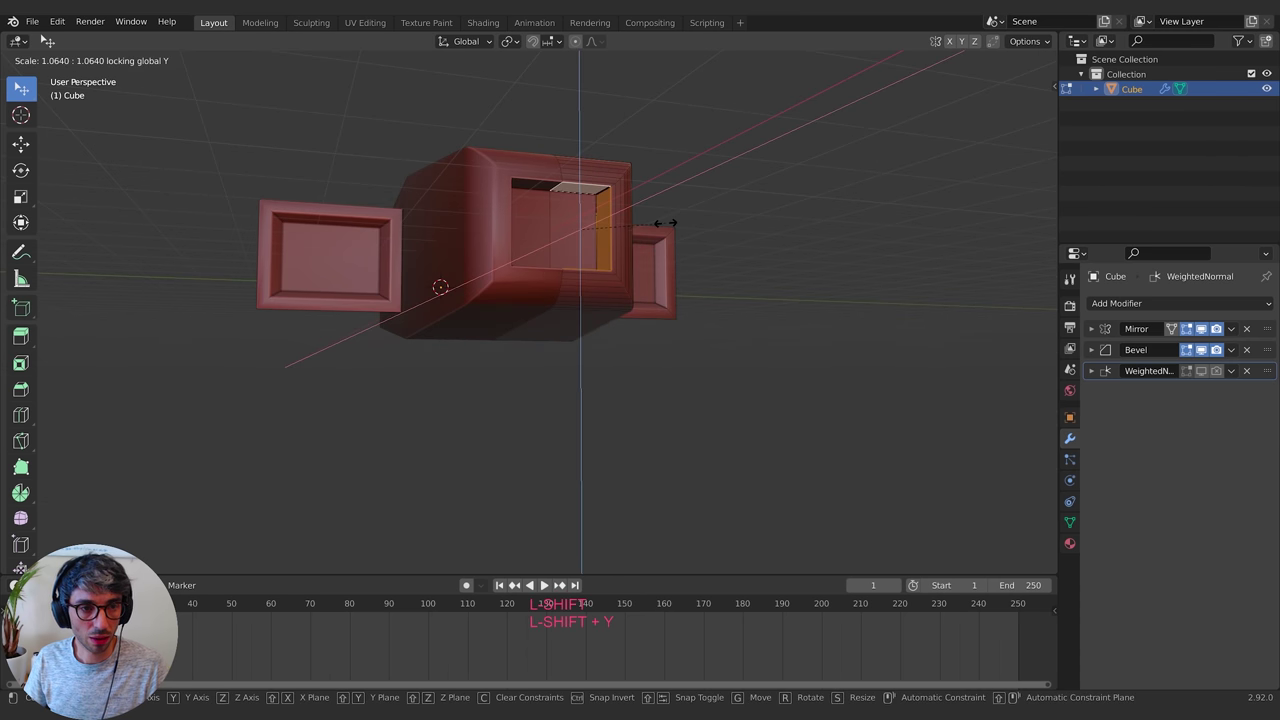
{"action": "key", "text": "Escape"}
{"action": "middle_click_drag", "start_coordinate": [665, 223], "coordinate": [654, 232]}
{"action": "middle_click_drag", "start_coordinate": [504, 239], "coordinate": [409, 292]}
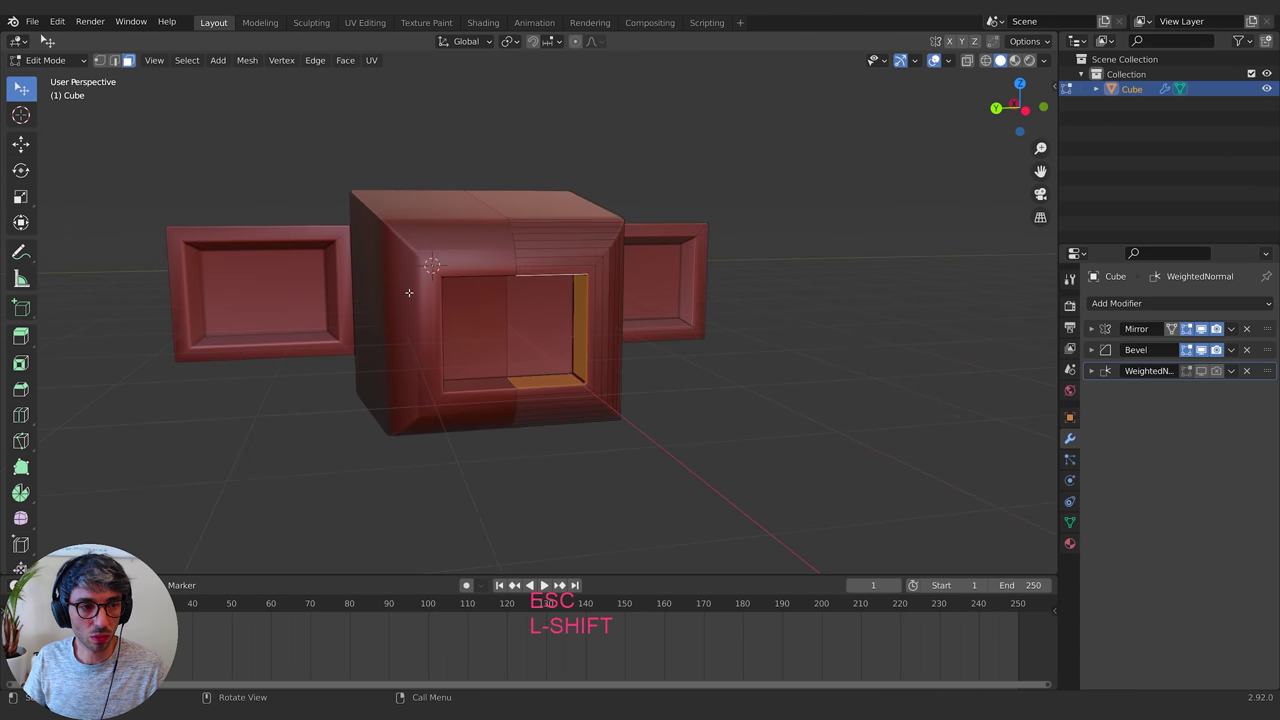
{"action": "middle_click_drag", "start_coordinate": [623, 352], "coordinate": [553, 274]}
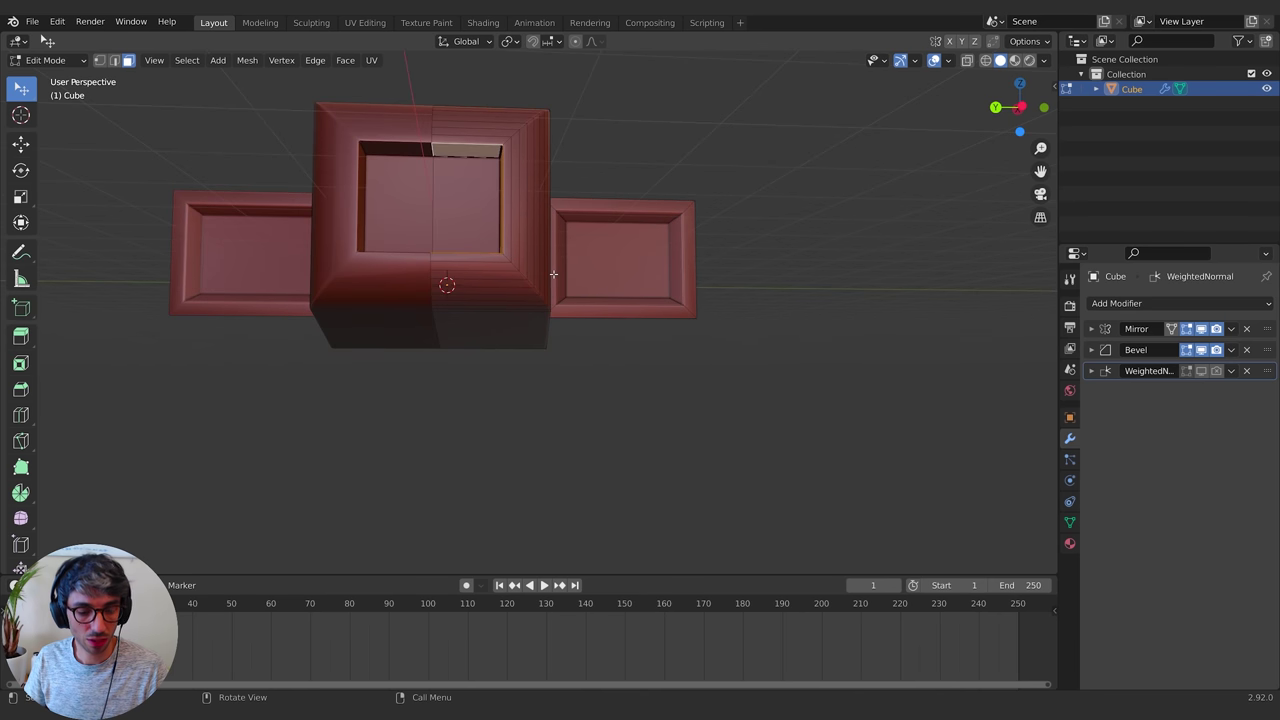
{"action": "key", "text": "s"}
{"action": "key", "text": "shift+y"}
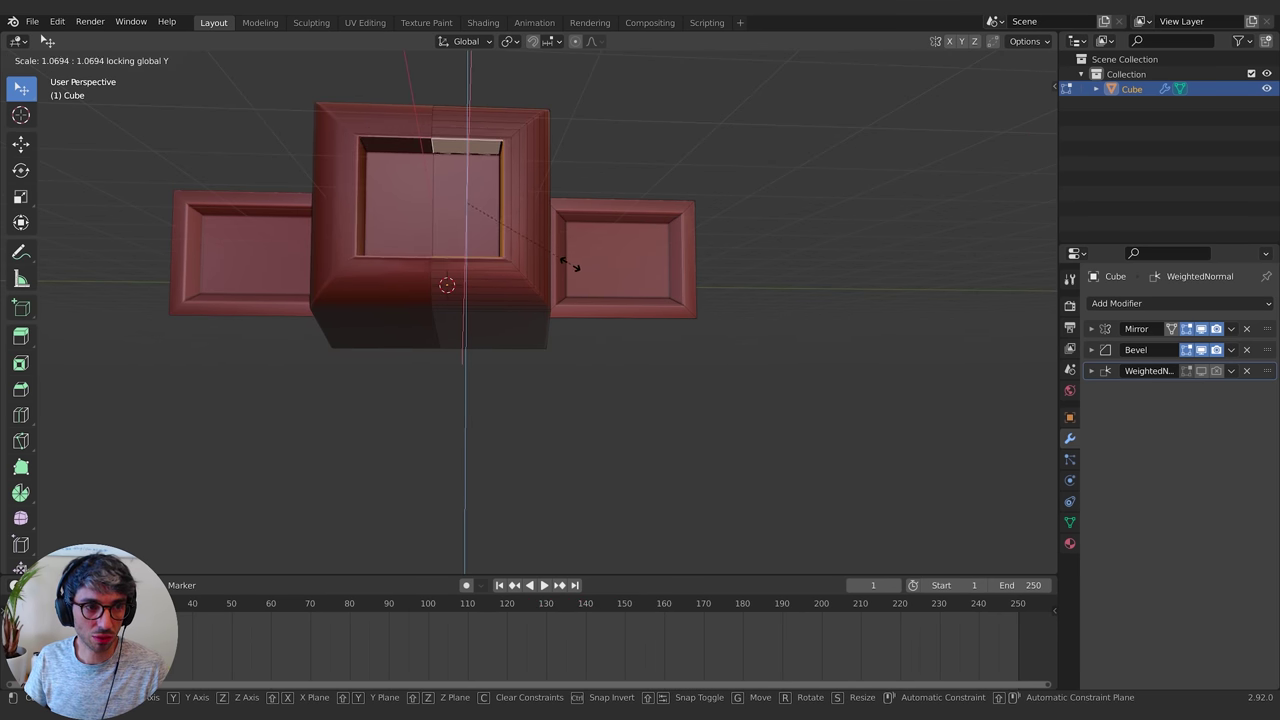
{"action": "key", "text": "Escape"}
Enlarge the rear recess's inner wall faces on X and Z only, using smooth proportional editing
{"action": "middle_click_drag", "start_coordinate": [580, 265], "coordinate": [703, 366]}
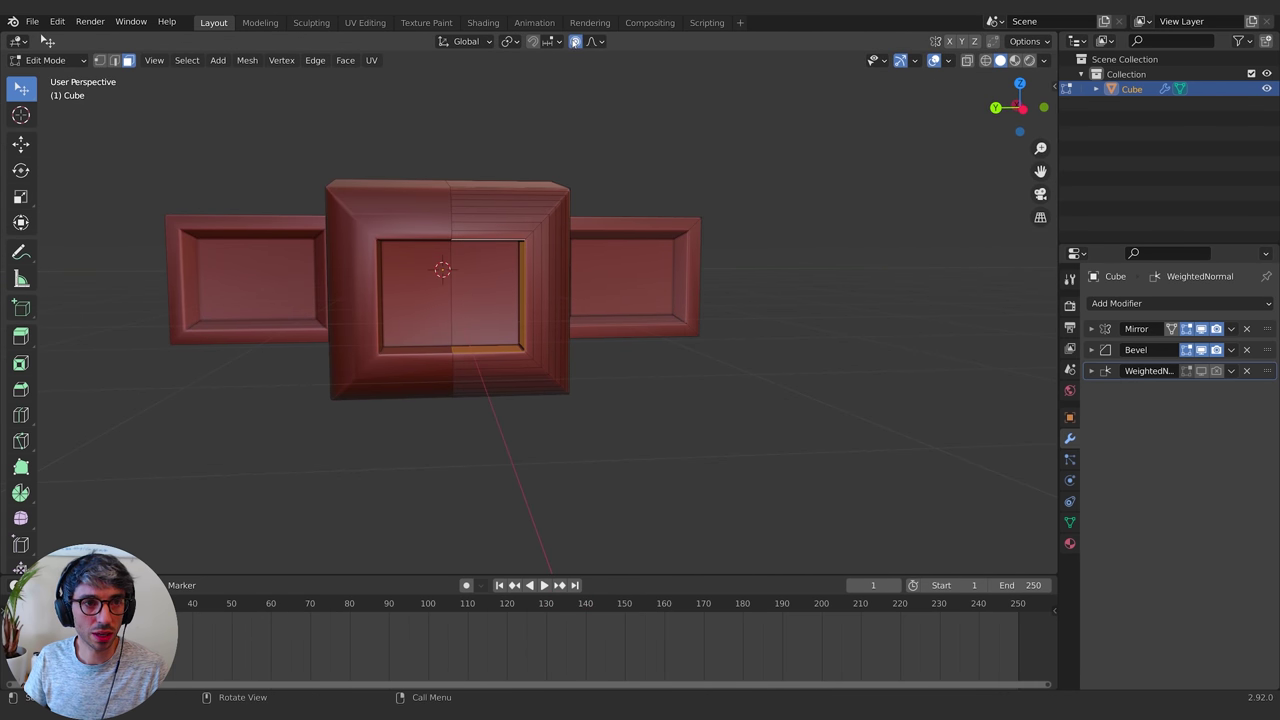
{"action": "key", "text": "s"}
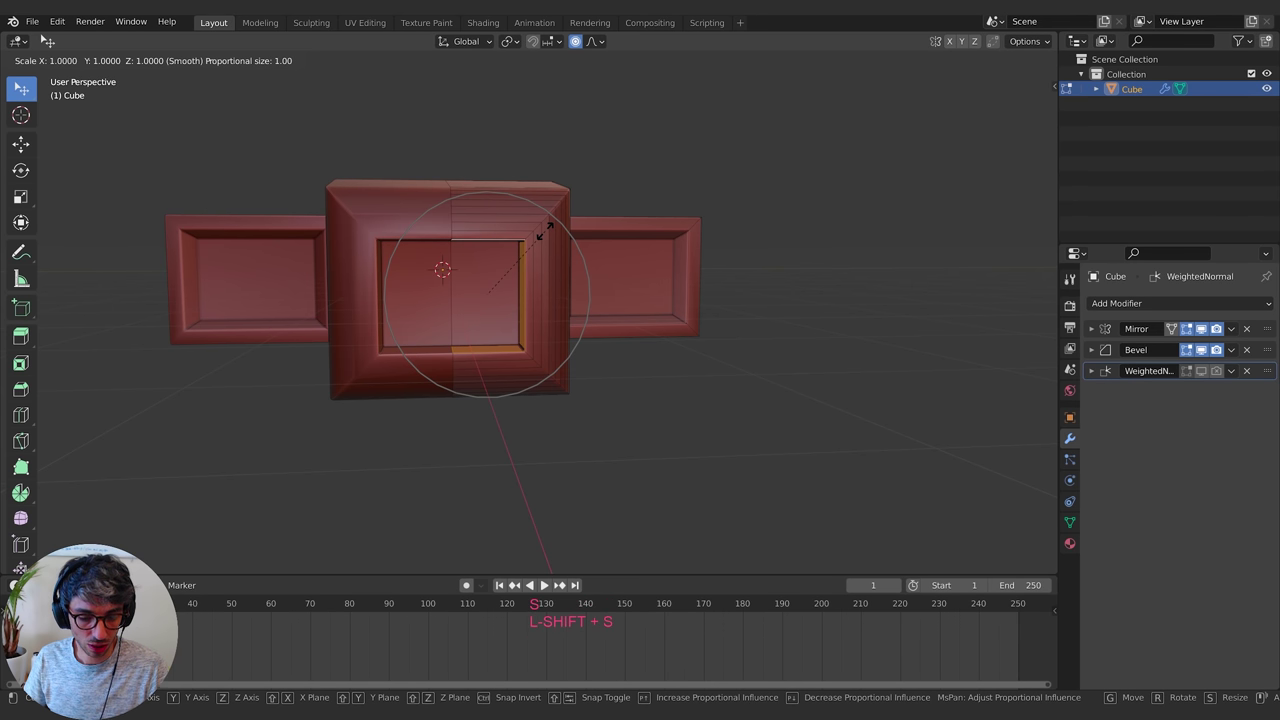
{"action": "key", "text": "shift+y"}
{"action": "scroll", "coordinate": [555, 225], "scroll_direction": "up", "scroll_amount": 1}
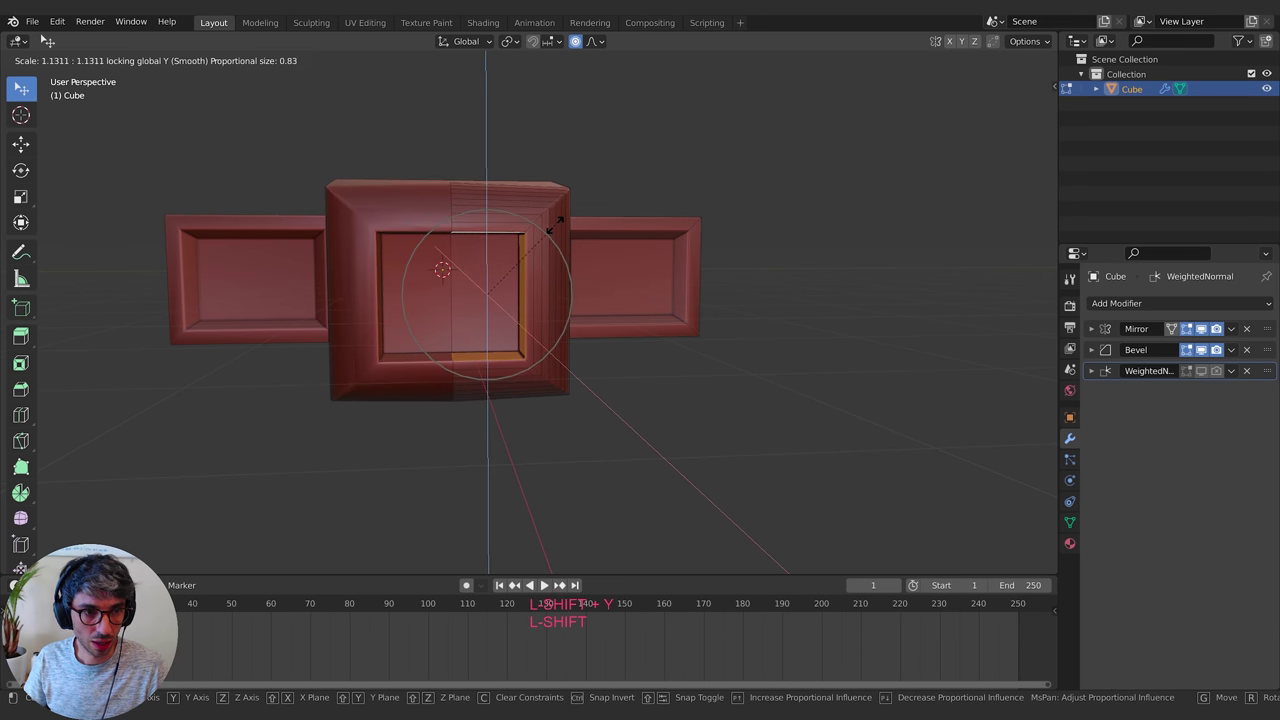
{"action": "scroll", "coordinate": [575, 260], "scroll_direction": "down", "scroll_amount": 5}
{"action": "left_click", "coordinate": [595, 296]}
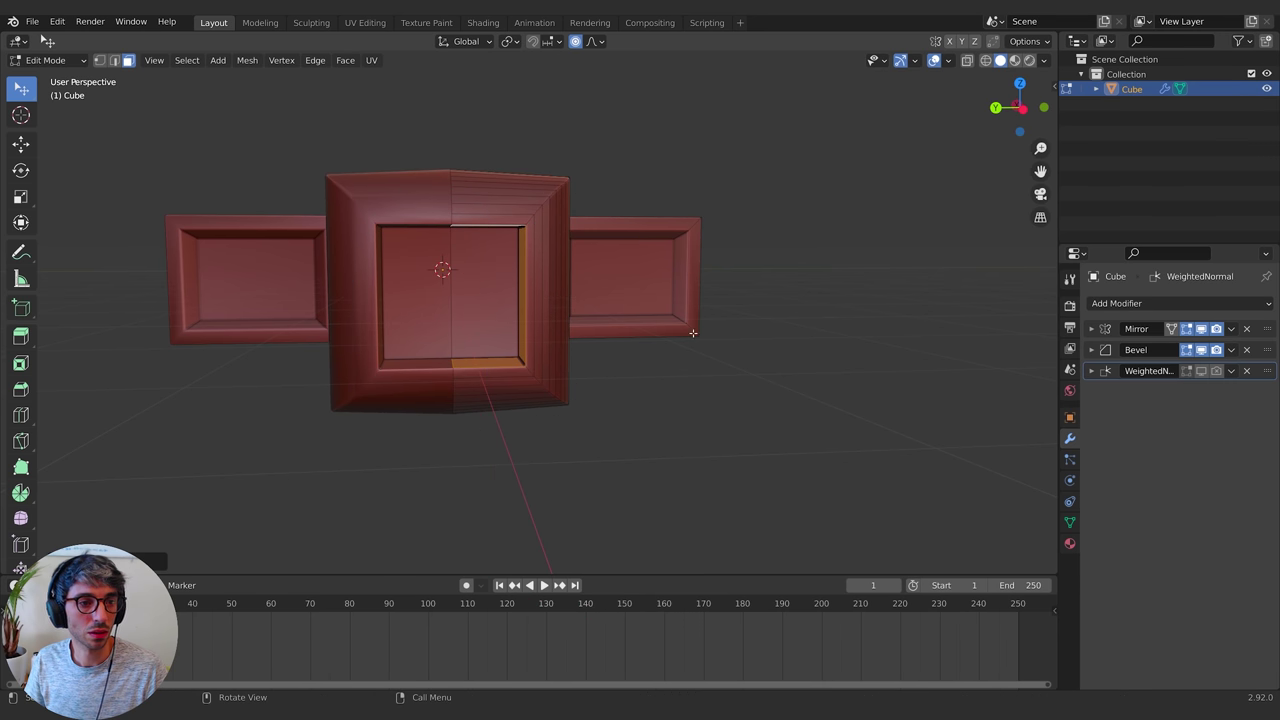
{"action": "middle_click_drag", "start_coordinate": [689, 329], "coordinate": [613, 364]}
{"action": "middle_click_drag", "start_coordinate": [513, 110], "coordinate": [505, 151], "text": "shift"}
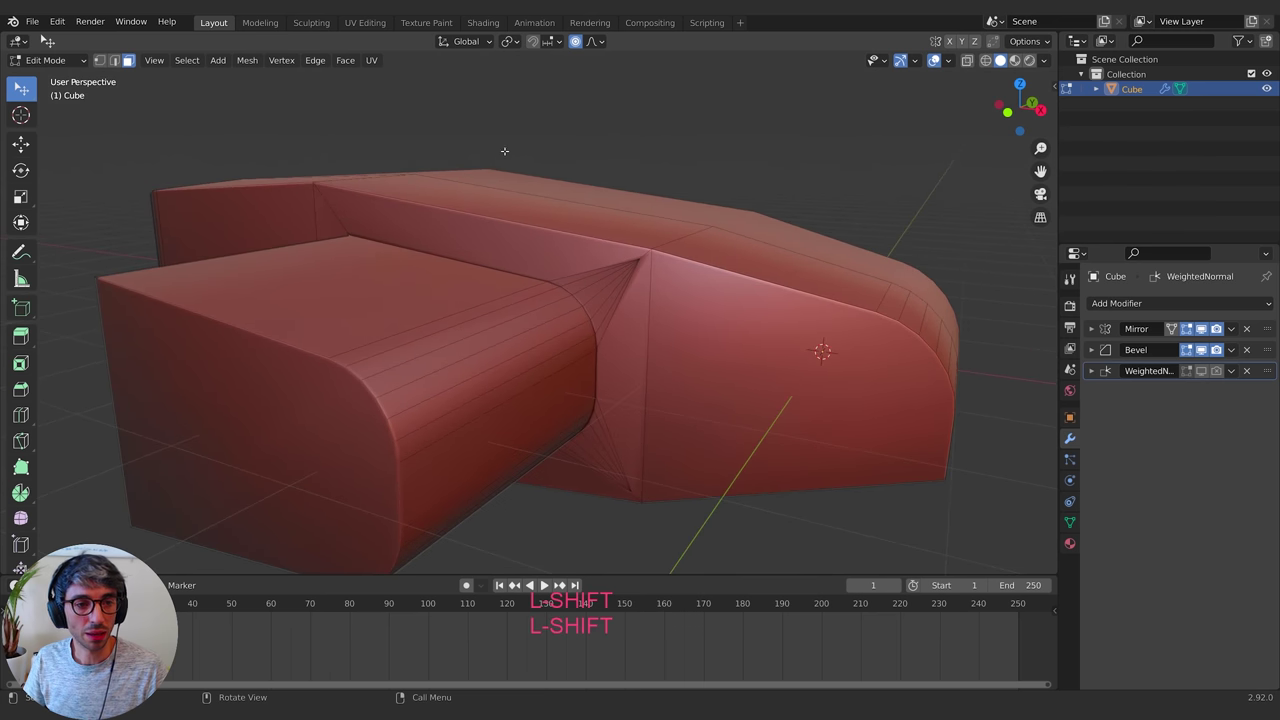
{"action": "left_click", "coordinate": [620, 305], "text": "alt"}
{"action": "key", "text": "Escape"}
{"action": "key", "text": "a"}
{"action": "key", "text": "a"}
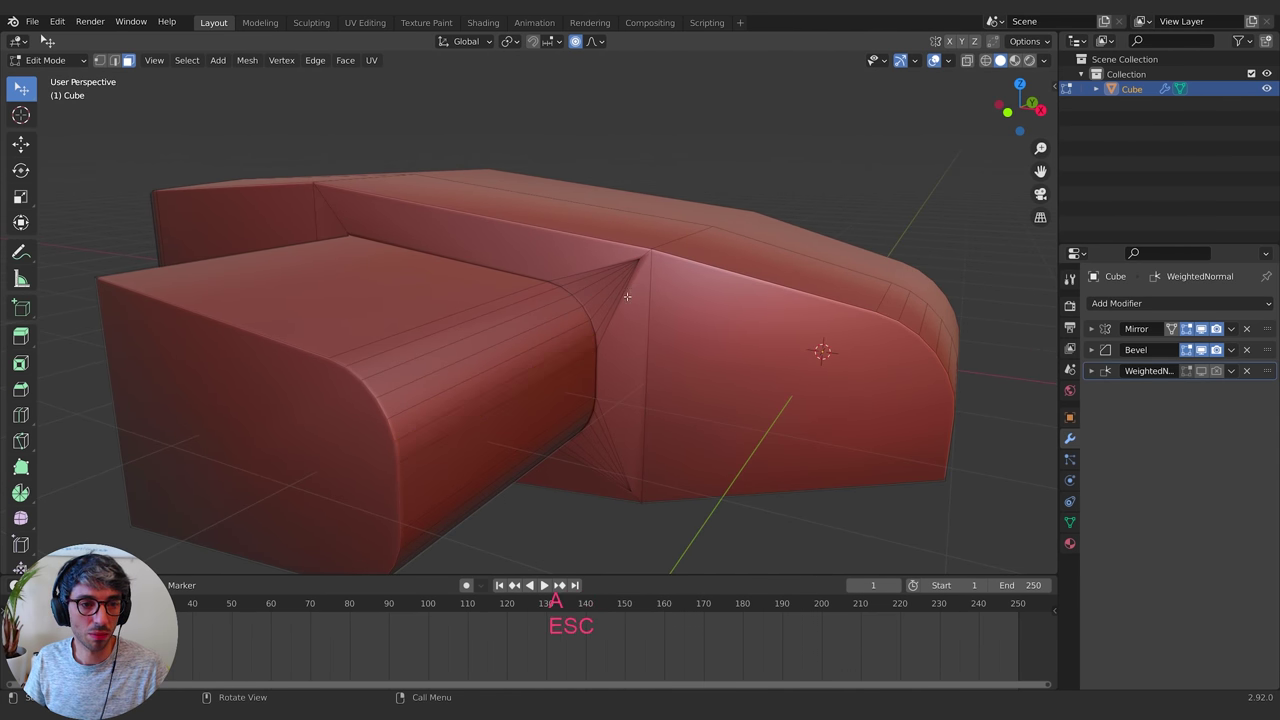
{"action": "key", "text": "c"}
{"action": "left_click_drag", "start_coordinate": [620, 307], "coordinate": [587, 269]}
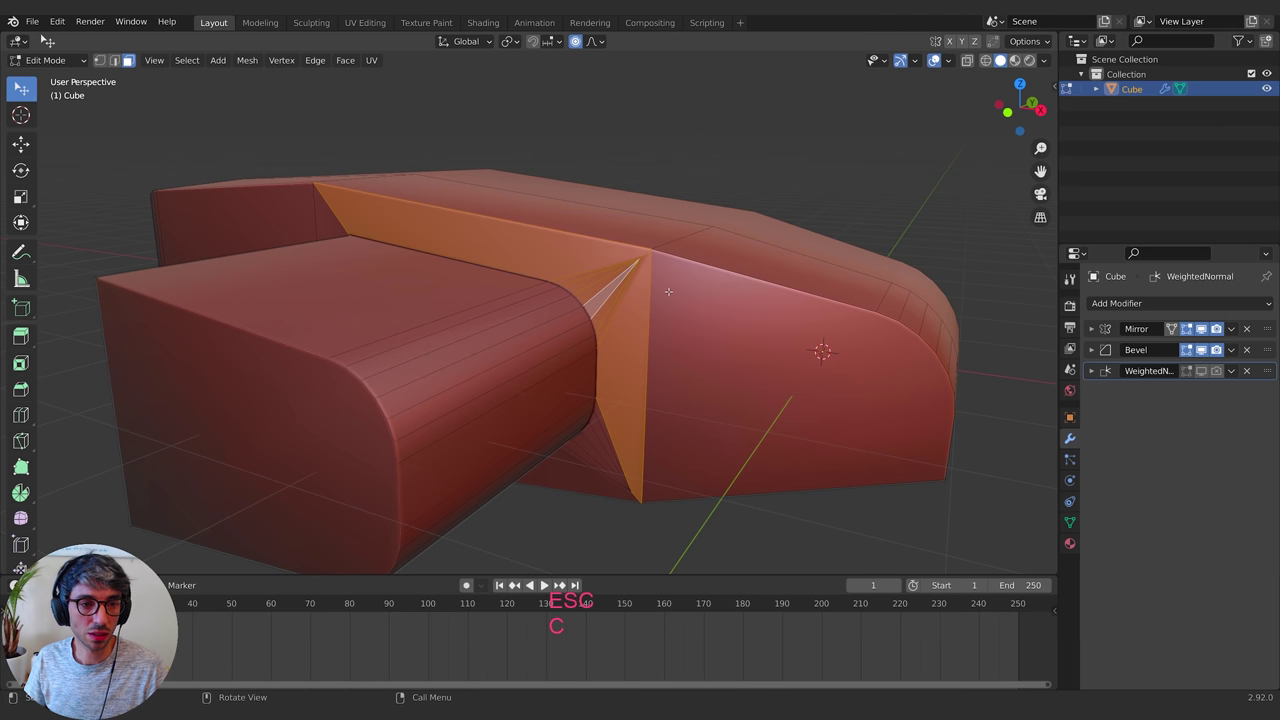
Select and delete the fan-shaped triangular faces between the side block's rounded edges and the body
{"action": "middle_click_drag", "start_coordinate": [668, 292], "coordinate": [660, 266]}
{"action": "left_click", "coordinate": [590, 272]}
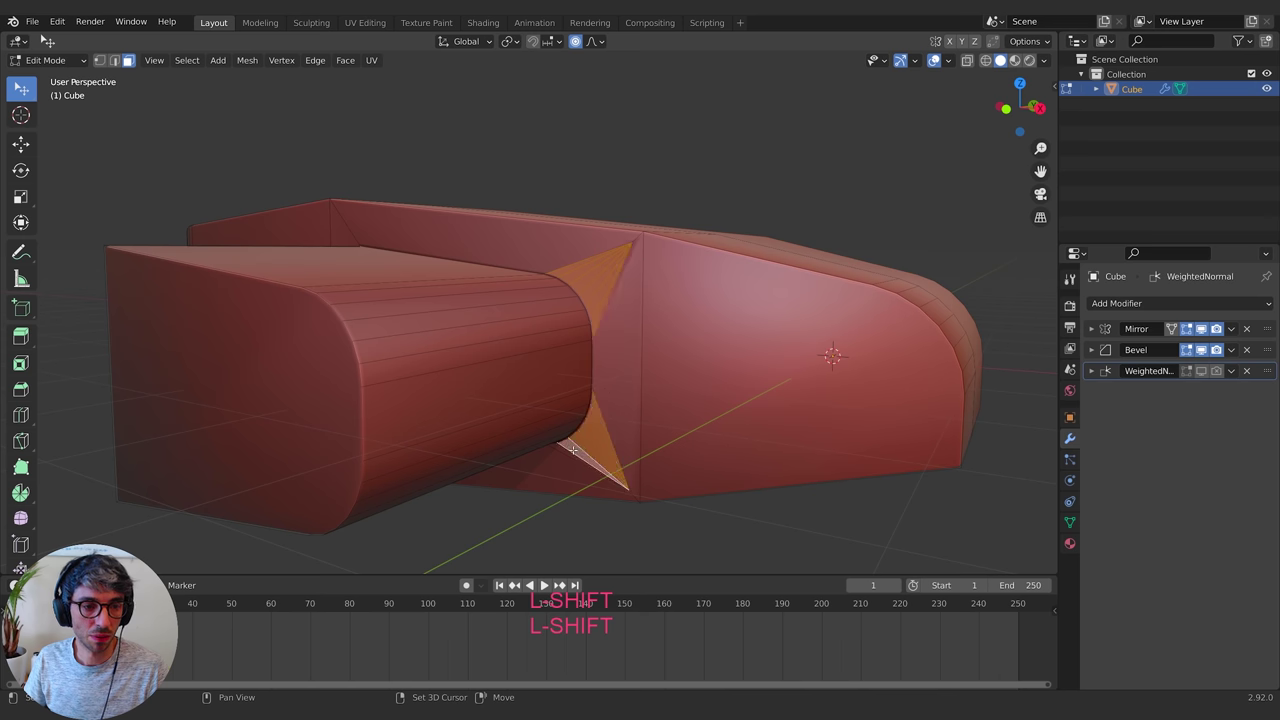
{"action": "middle_click_drag", "start_coordinate": [538, 374], "coordinate": [586, 368]}
{"action": "key", "text": "x"}
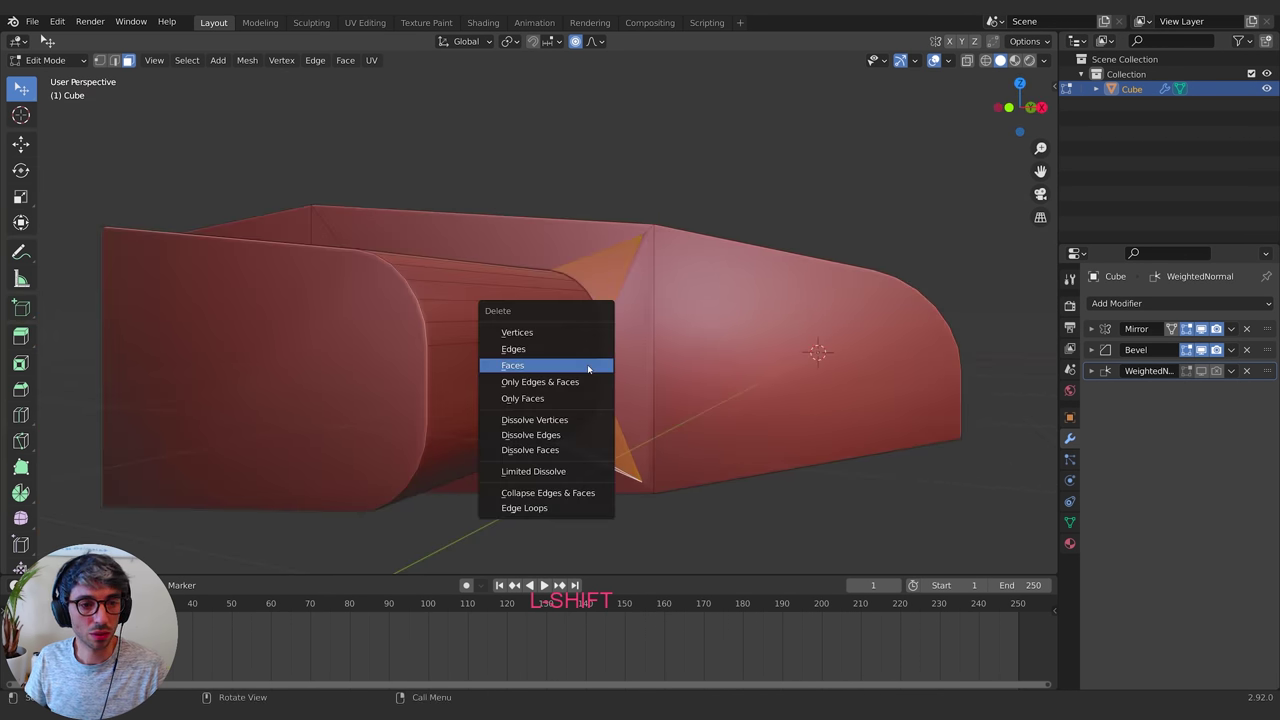
{"action": "left_click", "coordinate": [580, 366]}
Delete the connecting faces in front of and above the side block where it joins the body
{"action": "scroll", "coordinate": [646, 340], "scroll_direction": "up", "scroll_amount": 2}
{"action": "middle_click_drag", "start_coordinate": [620, 323], "coordinate": [590, 325]}
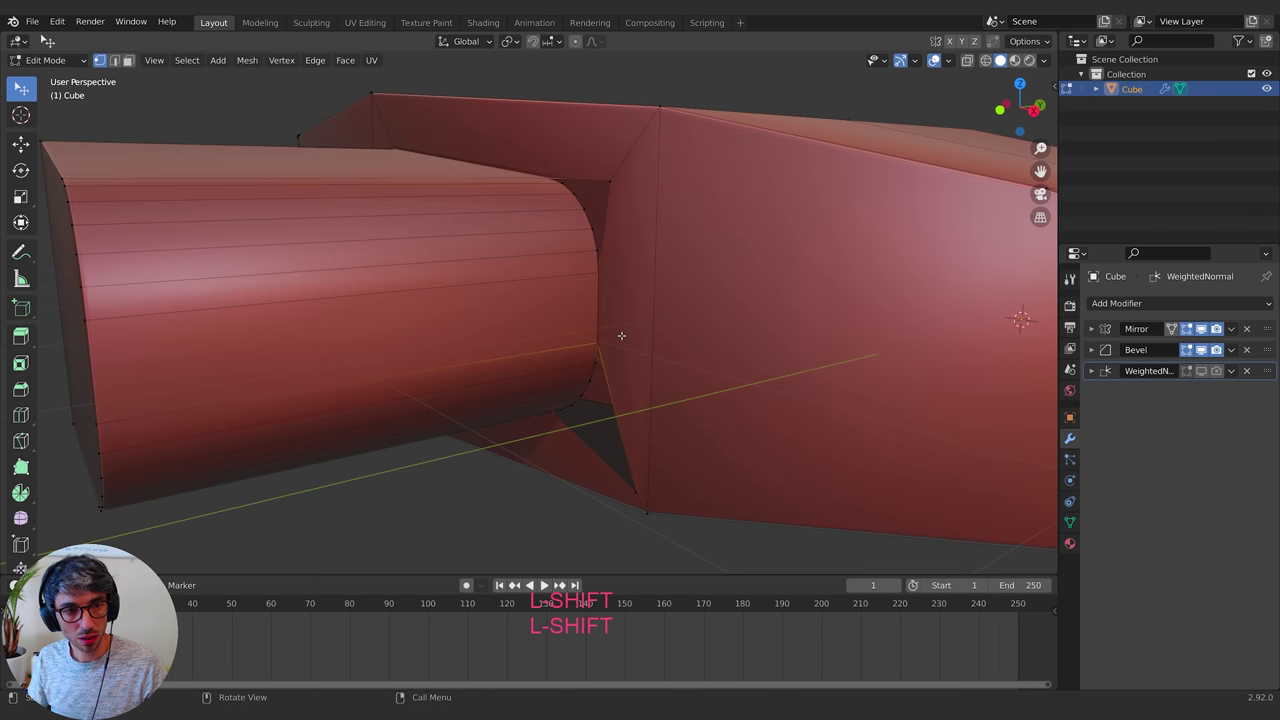
{"action": "left_click", "coordinate": [640, 292]}
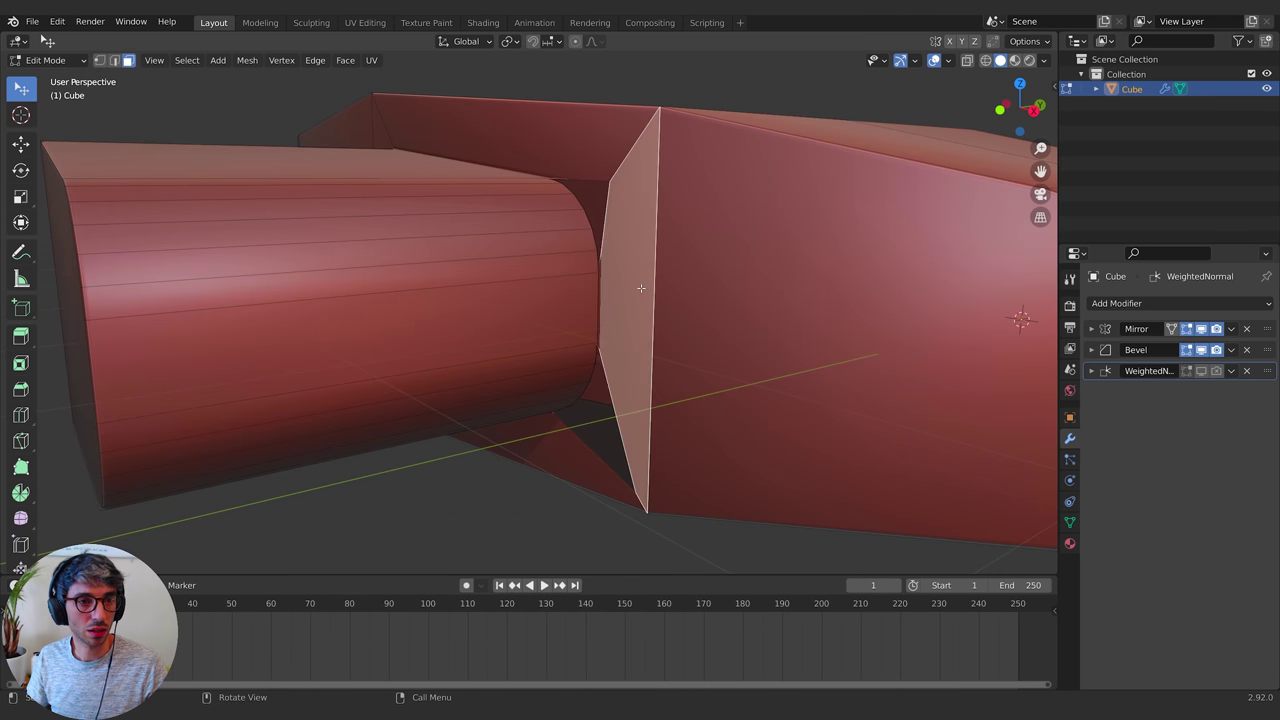
{"action": "key", "text": "x"}
{"action": "left_click", "coordinate": [639, 292]}
{"action": "middle_click_drag", "start_coordinate": [639, 292], "coordinate": [546, 135]}
{"action": "left_click", "coordinate": [546, 135]}
{"action": "key", "text": "x"}
{"action": "left_click", "coordinate": [551, 133]}
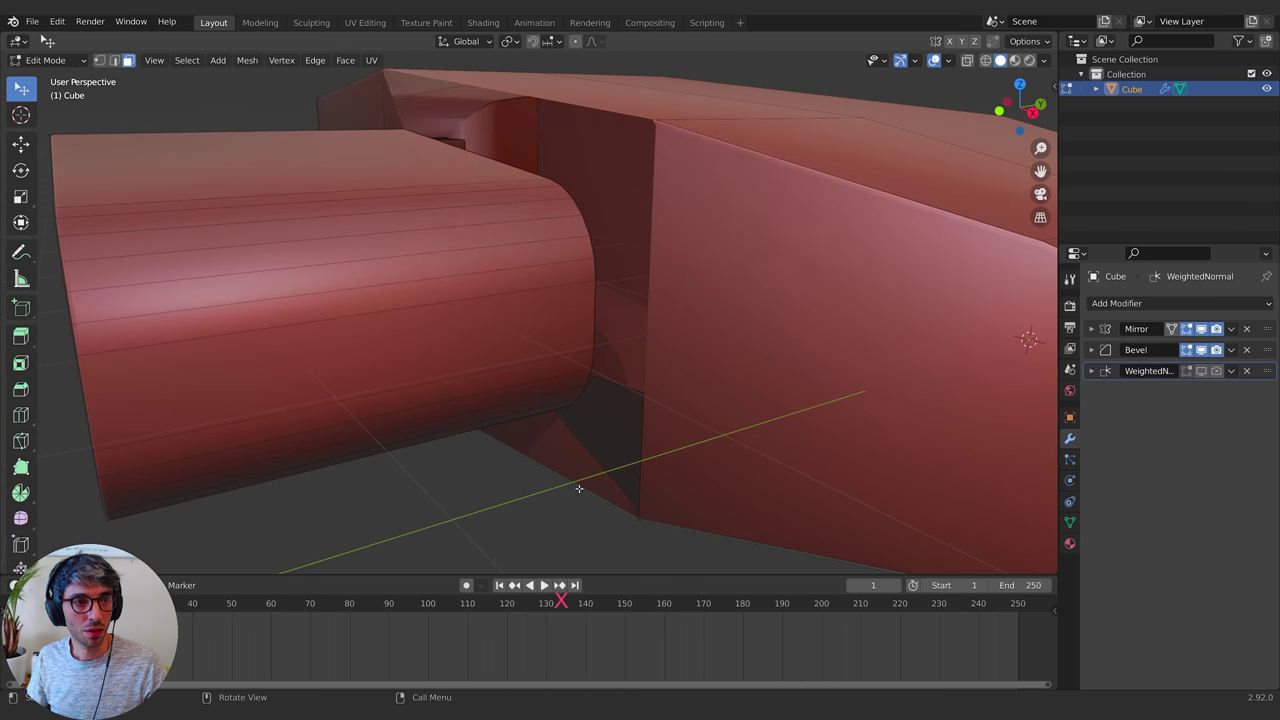
Delete the remaining connecting faces below and behind the side block to detach it from the body
{"action": "left_click", "coordinate": [577, 486]}
{"action": "key", "text": "x"}
{"action": "left_click", "coordinate": [574, 466]}
{"action": "middle_click_drag", "start_coordinate": [574, 466], "coordinate": [452, 349]}
{"action": "left_click", "coordinate": [286, 394], "text": "shift"}
{"action": "key", "text": "x"}
{"action": "left_click", "coordinate": [292, 403]}
Select the open inner edge loop of the detached side block and move it along Y toward the body
{"action": "left_click", "coordinate": [452, 349]}
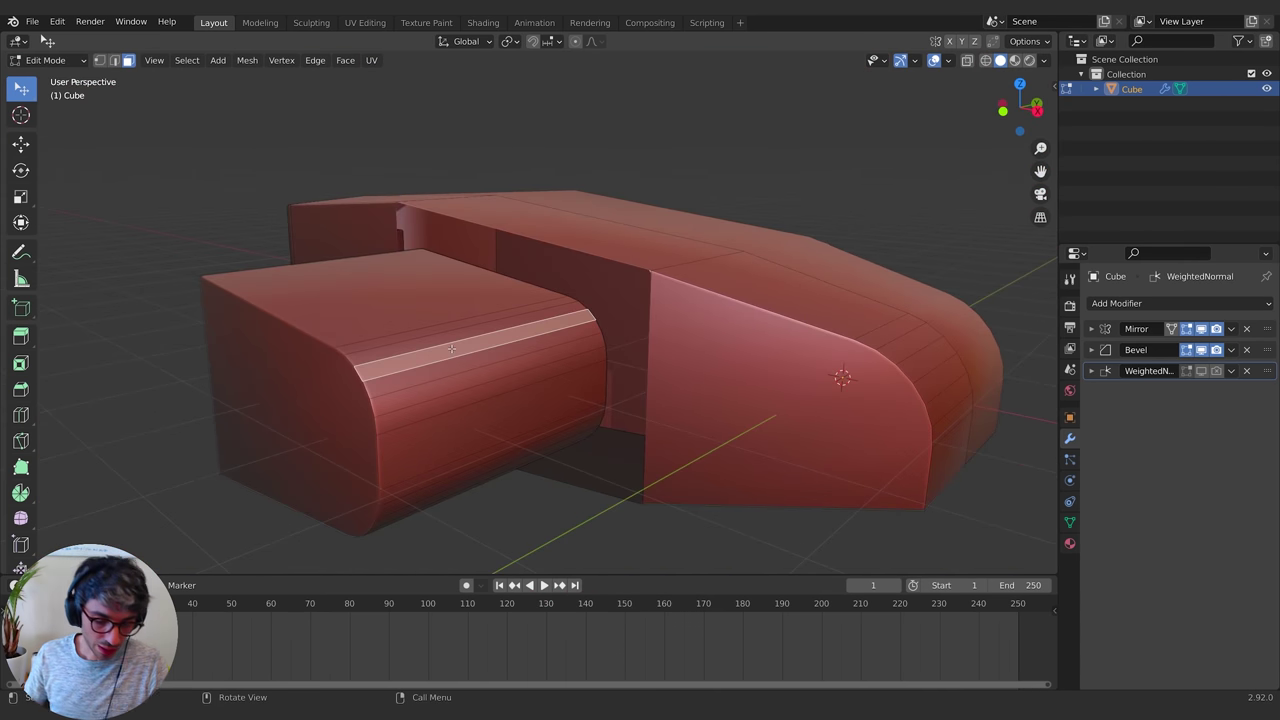
{"action": "key", "text": "ctrl+l"}
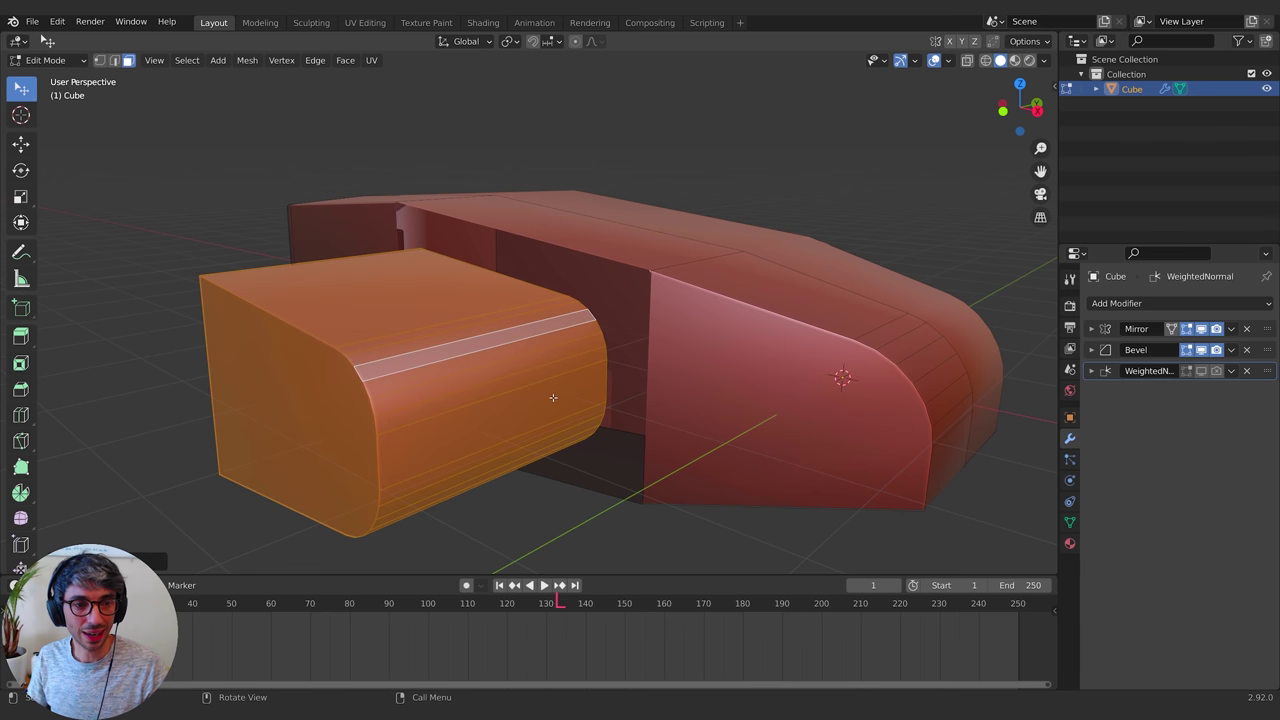
{"action": "middle_click_drag", "start_coordinate": [553, 397], "coordinate": [380, 370]}
{"action": "left_click", "coordinate": [115, 61]}
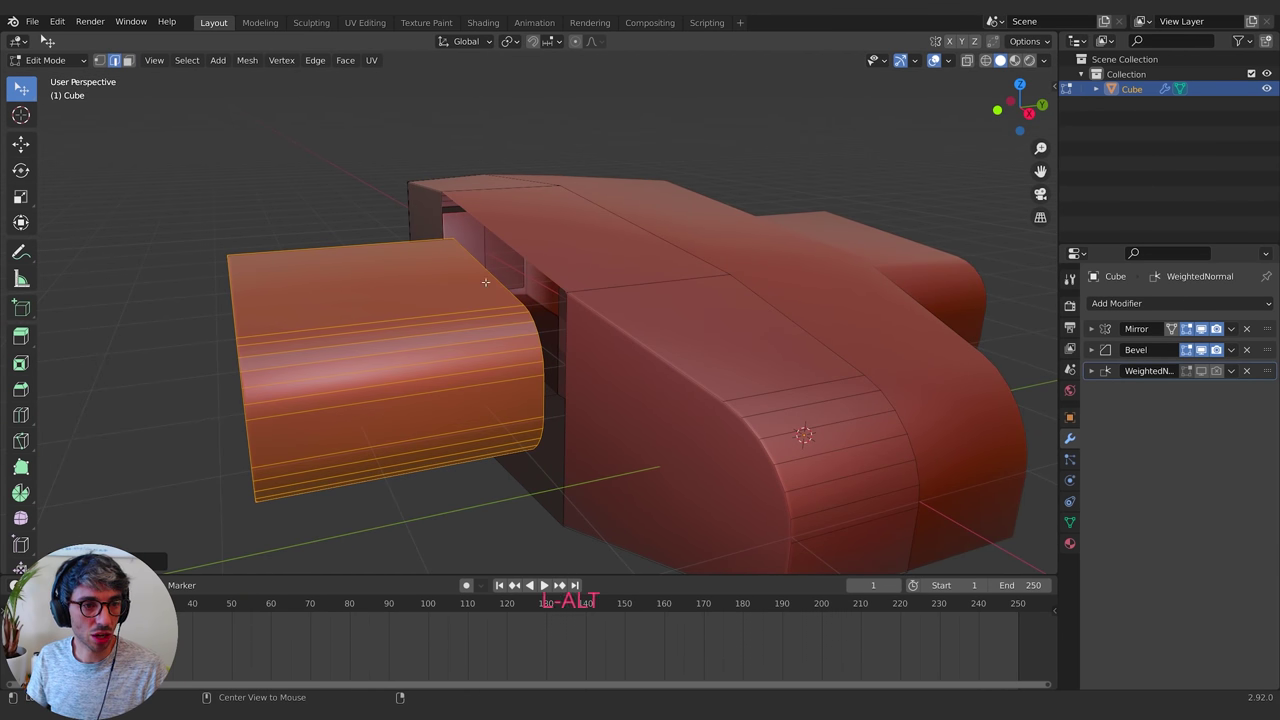
{"action": "left_click", "coordinate": [485, 282], "text": "alt"}
{"action": "middle_click_drag", "start_coordinate": [485, 282], "coordinate": [627, 320]}
{"action": "key", "text": "g"}
{"action": "key", "text": "y"}
{"action": "left_click", "coordinate": [541, 296]}
Select the border of the opening in the body's side beside the side block and close it with a face
{"action": "middle_click_drag", "start_coordinate": [618, 443], "coordinate": [696, 414]}
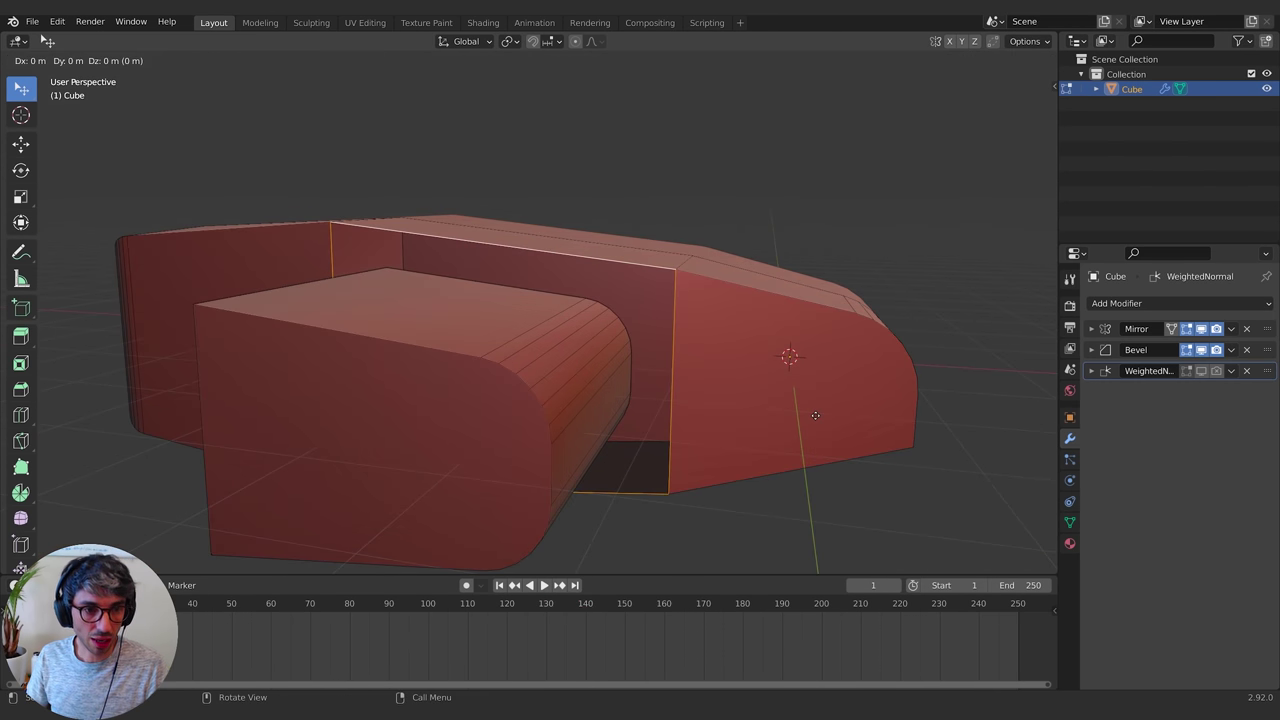
{"action": "key", "text": "s"}
{"action": "middle_click_drag", "start_coordinate": [626, 420], "coordinate": [560, 431]}
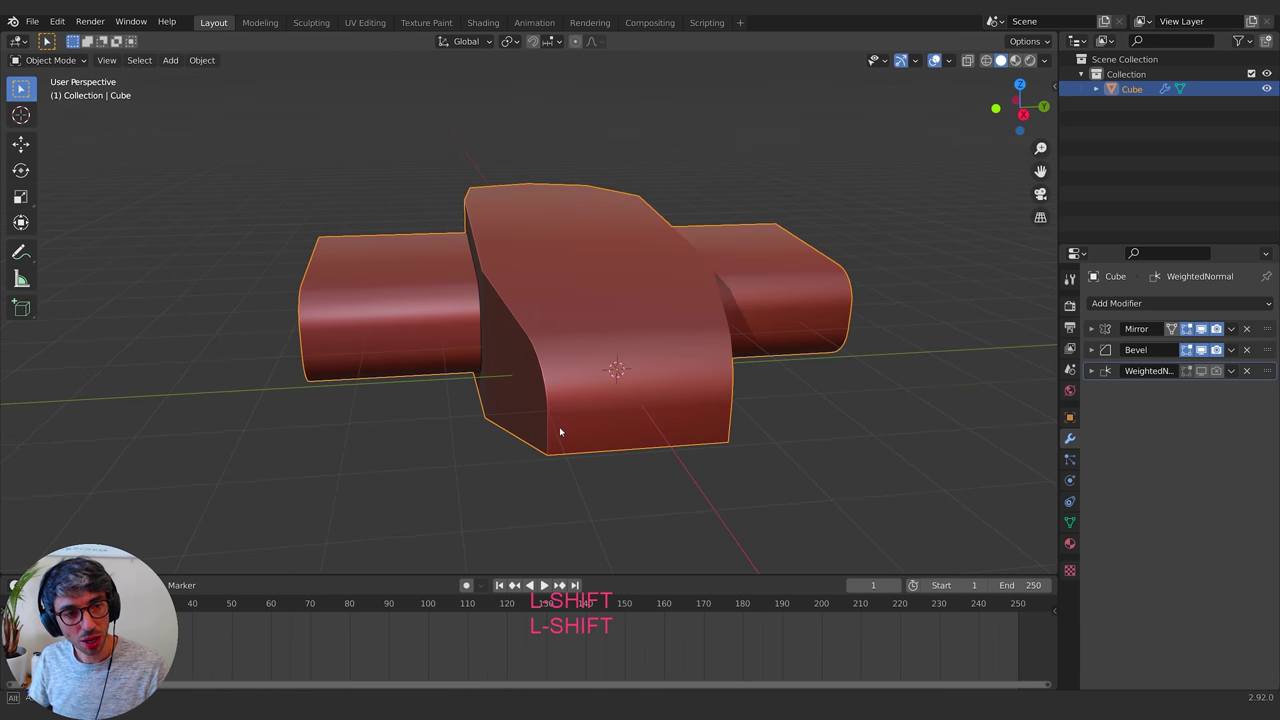
{"action": "key", "text": "Tab"}
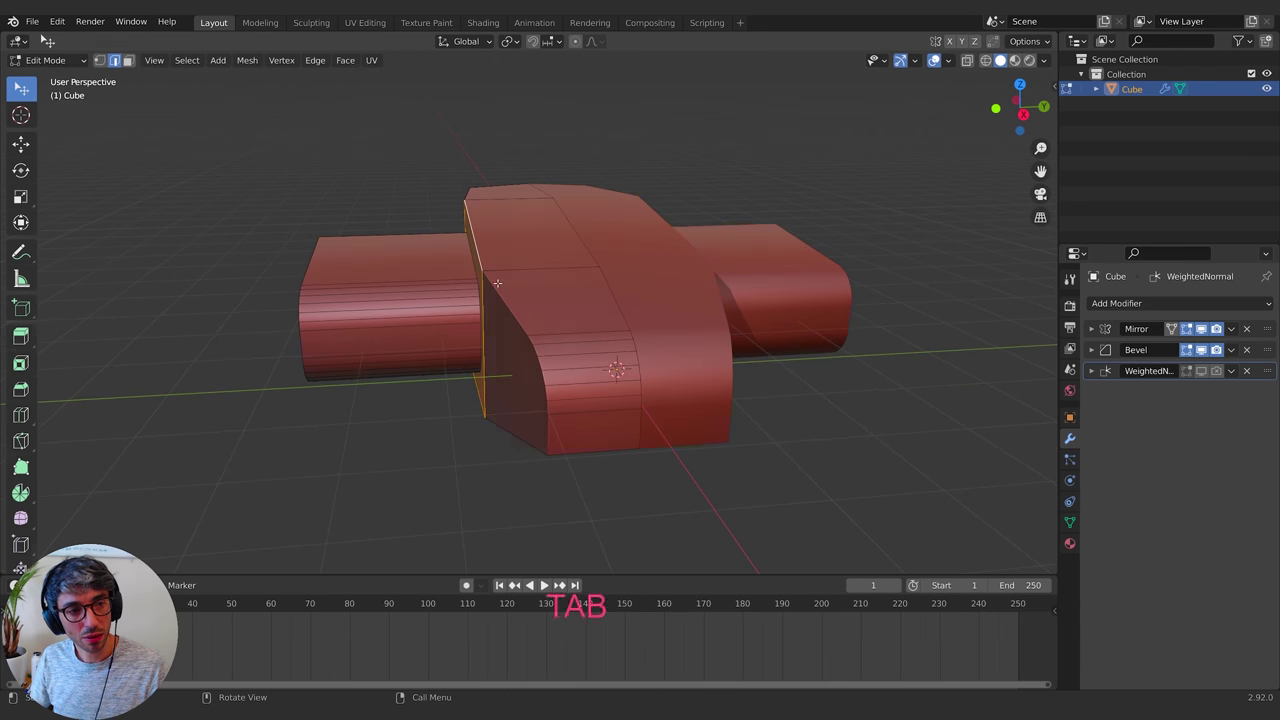
{"action": "middle_click_drag", "start_coordinate": [466, 243], "coordinate": [476, 247]}
{"action": "middle_click_drag", "start_coordinate": [516, 303], "coordinate": [648, 299]}
{"action": "left_click", "coordinate": [519, 276], "text": "alt"}
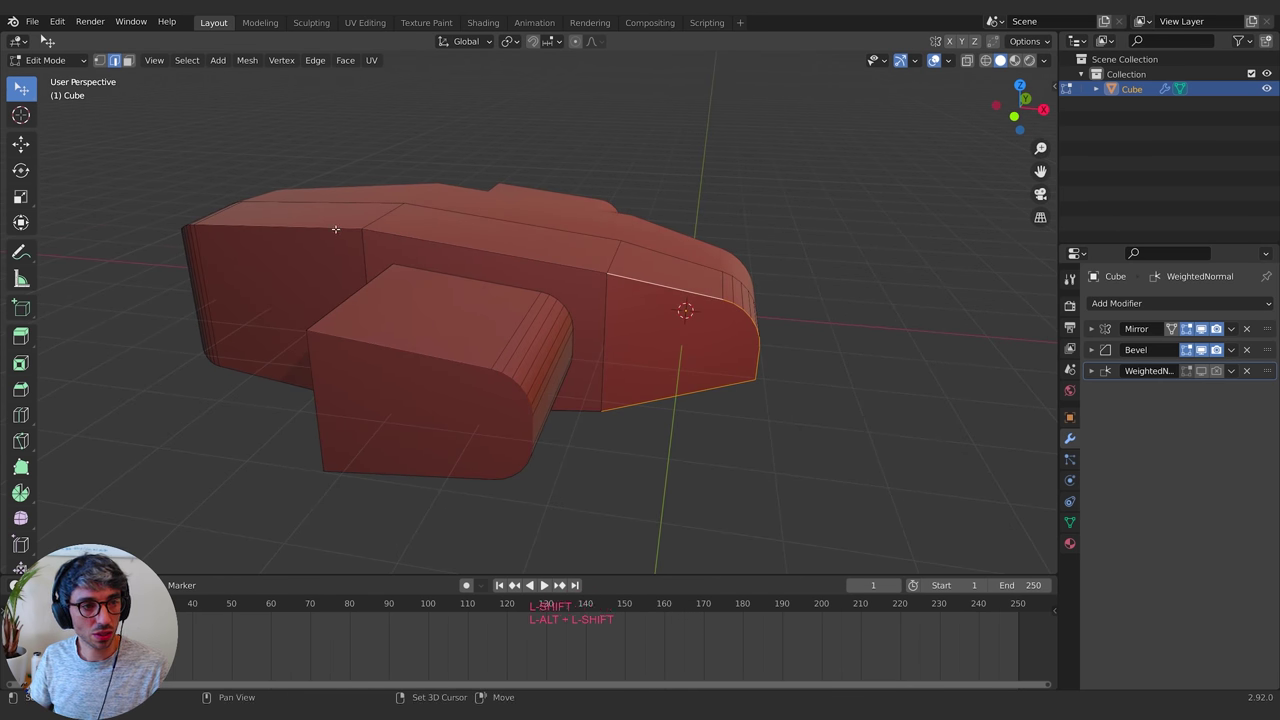
{"action": "middle_click_drag", "start_coordinate": [604, 279], "coordinate": [500, 392]}
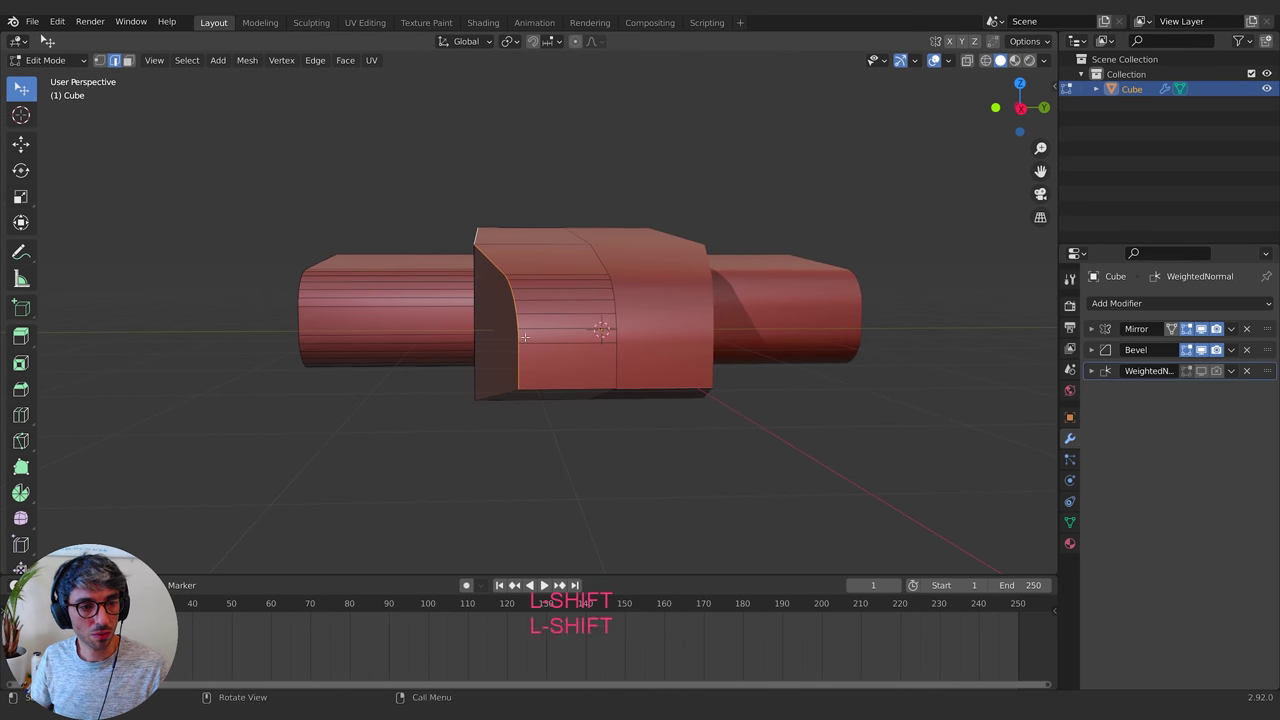
{"action": "middle_click_drag", "start_coordinate": [524, 337], "coordinate": [528, 325]}
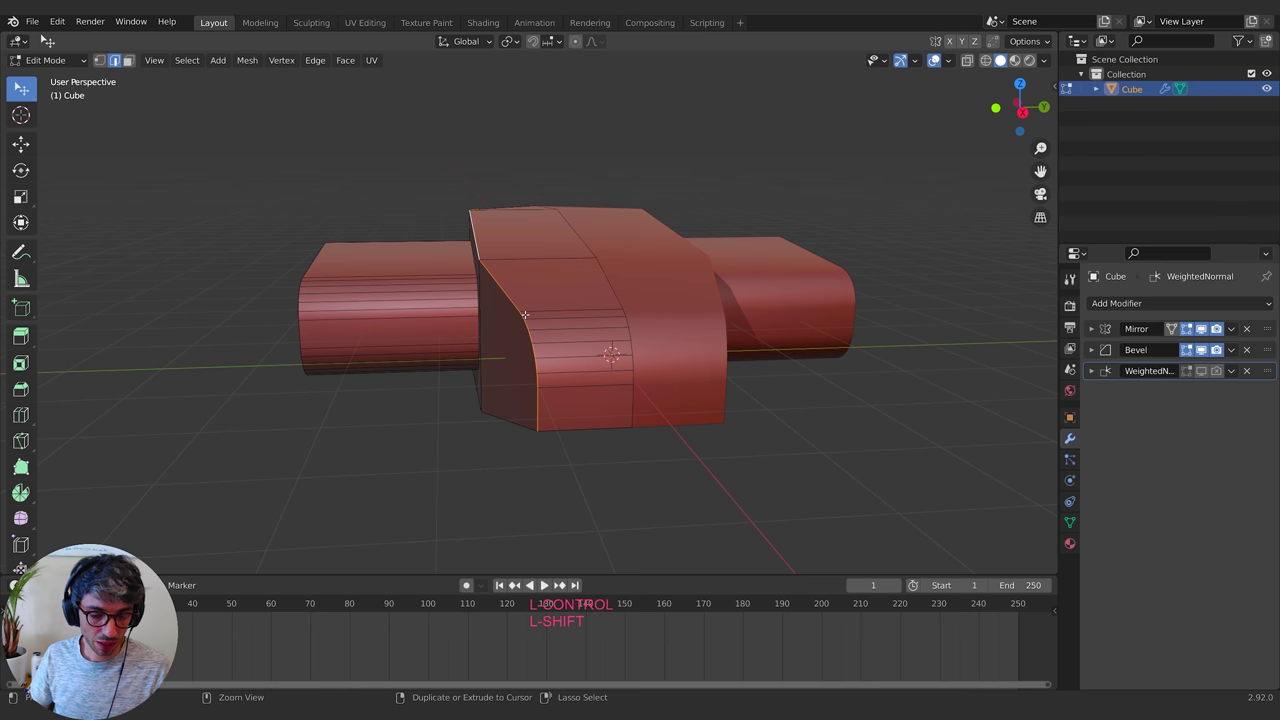
{"action": "key", "text": "ctrl+b"}
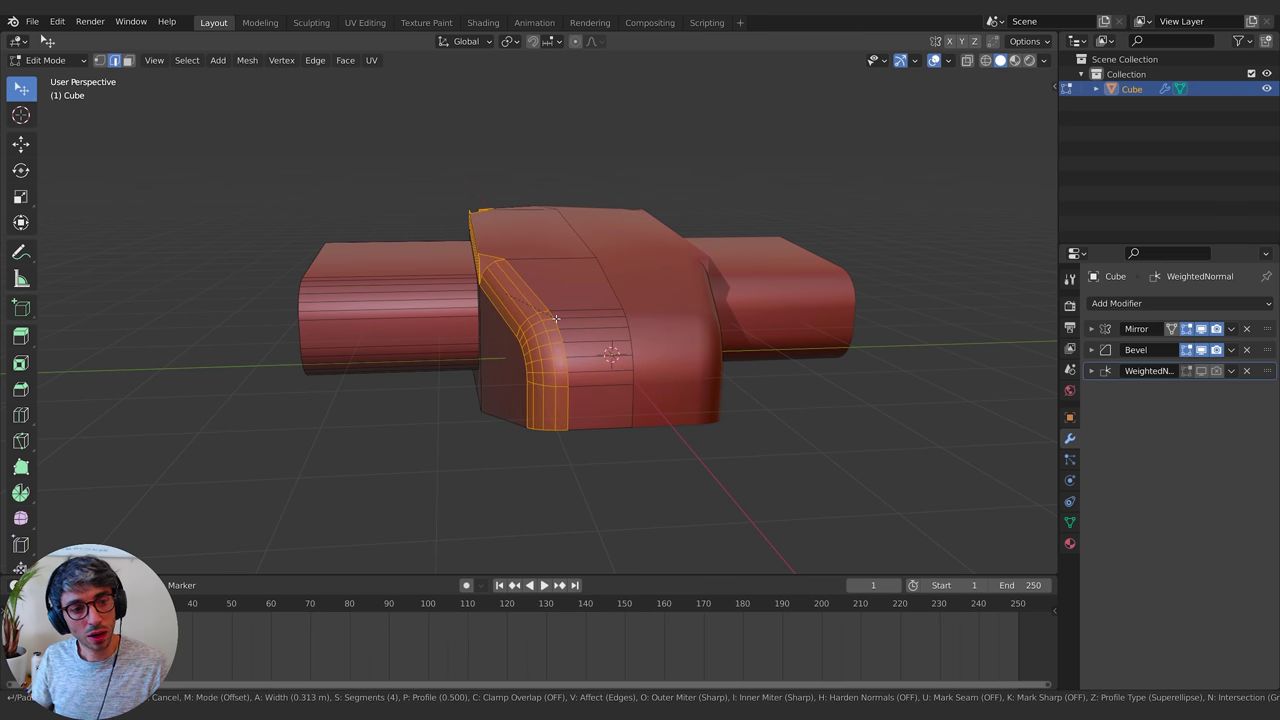
{"action": "right_click", "coordinate": [556, 319]}
{"action": "middle_click_drag", "start_coordinate": [556, 319], "coordinate": [586, 328]}
{"action": "left_click", "coordinate": [478, 243]}
{"action": "middle_click_drag", "start_coordinate": [478, 243], "coordinate": [671, 361]}
{"action": "key", "text": "ctrl+b"}
{"action": "key", "text": "ctrl+b"}
{"action": "key", "text": "Escape"}
Select the whole mesh and merge its duplicate vertices by distance
{"action": "scroll", "coordinate": [544, 271], "scroll_direction": "up", "scroll_amount": 3}
{"action": "key", "text": "a"}
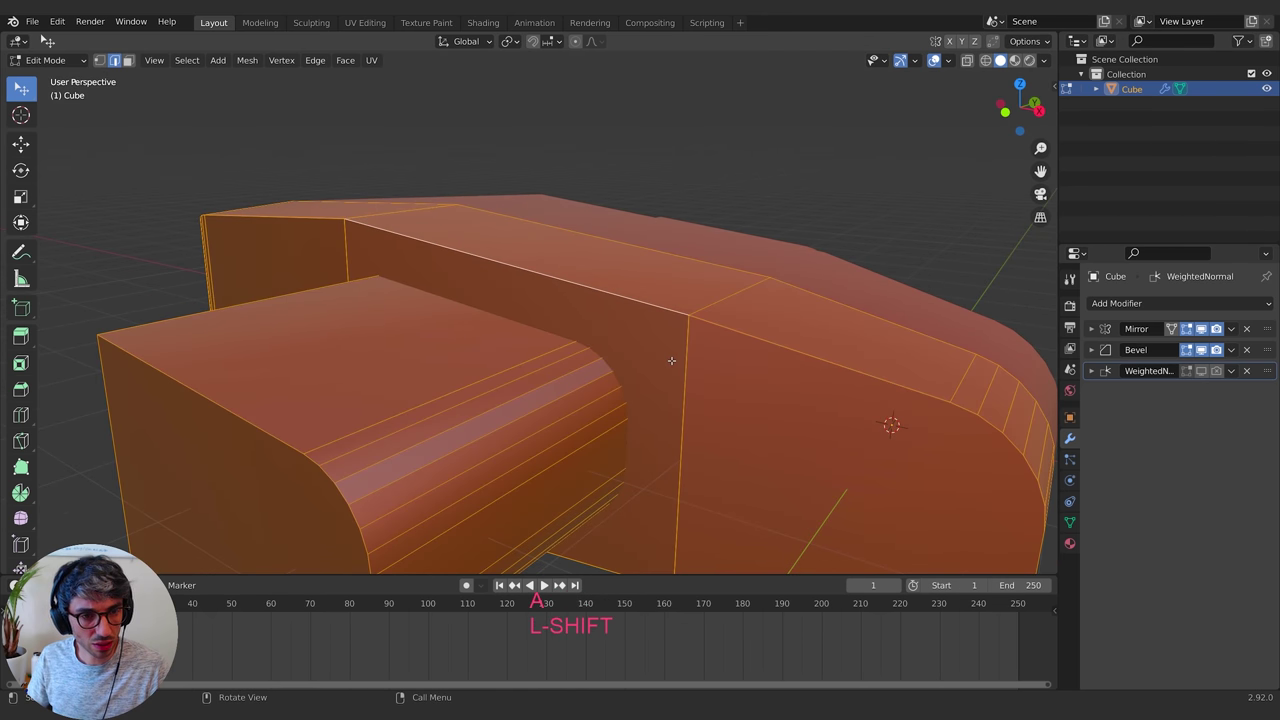
{"action": "key", "text": "m"}
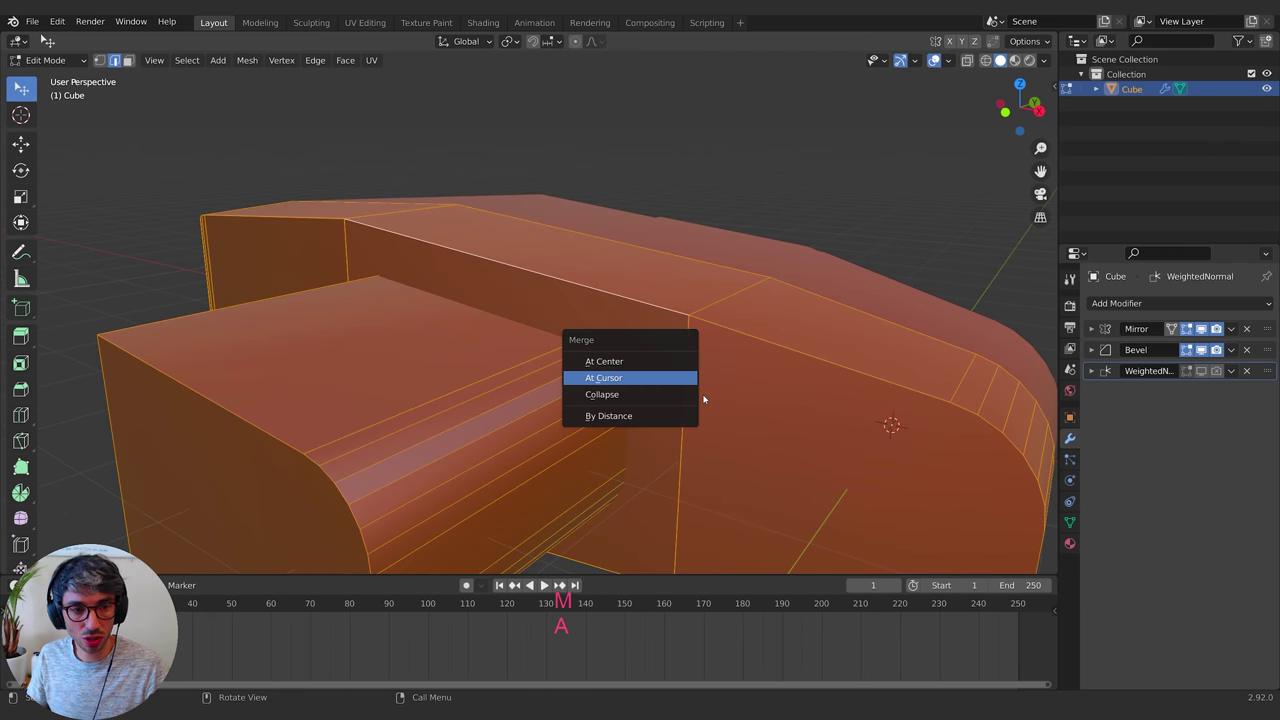
{"action": "left_click", "coordinate": [633, 416]}
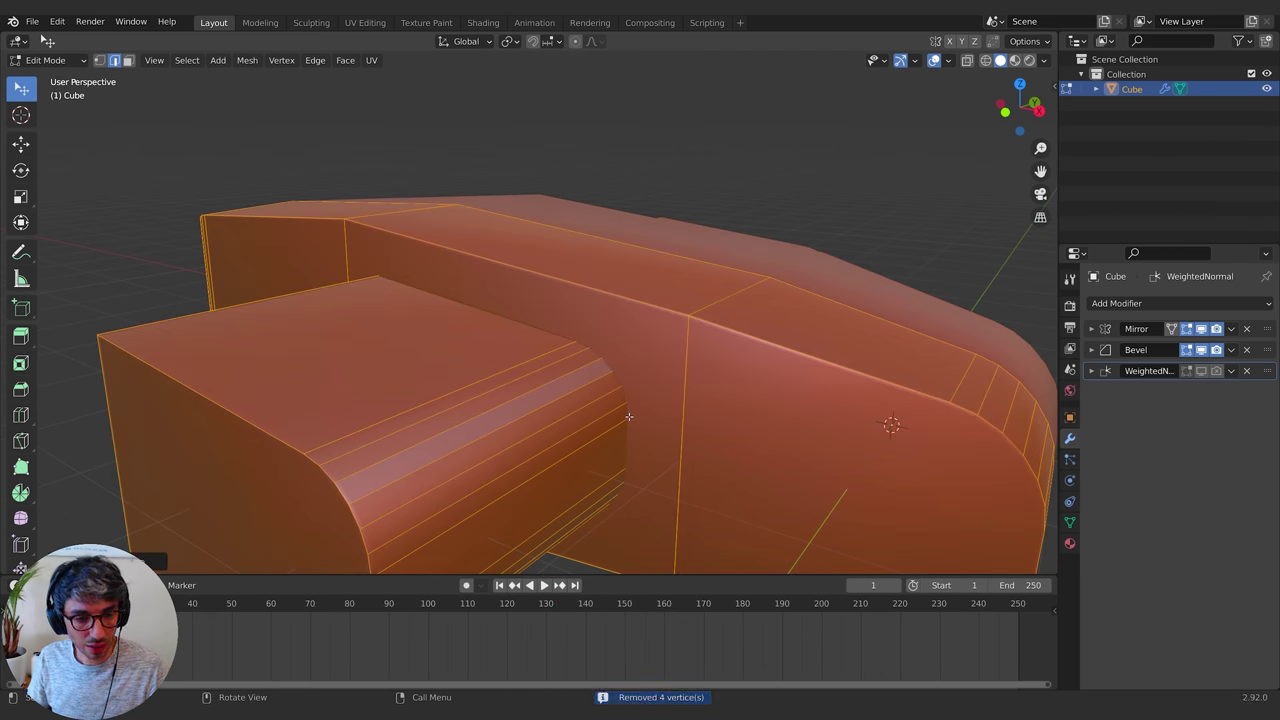
{"action": "middle_click_drag", "start_coordinate": [671, 474], "coordinate": [646, 469]}
{"action": "key", "text": "Tab"}
{"action": "scroll", "coordinate": [657, 389], "scroll_direction": "down", "scroll_amount": 4}
{"action": "middle_click_drag", "start_coordinate": [671, 374], "coordinate": [620, 385]}
{"action": "key", "text": "Tab"}
{"action": "scroll", "coordinate": [591, 387], "scroll_direction": "up", "scroll_amount": 3}
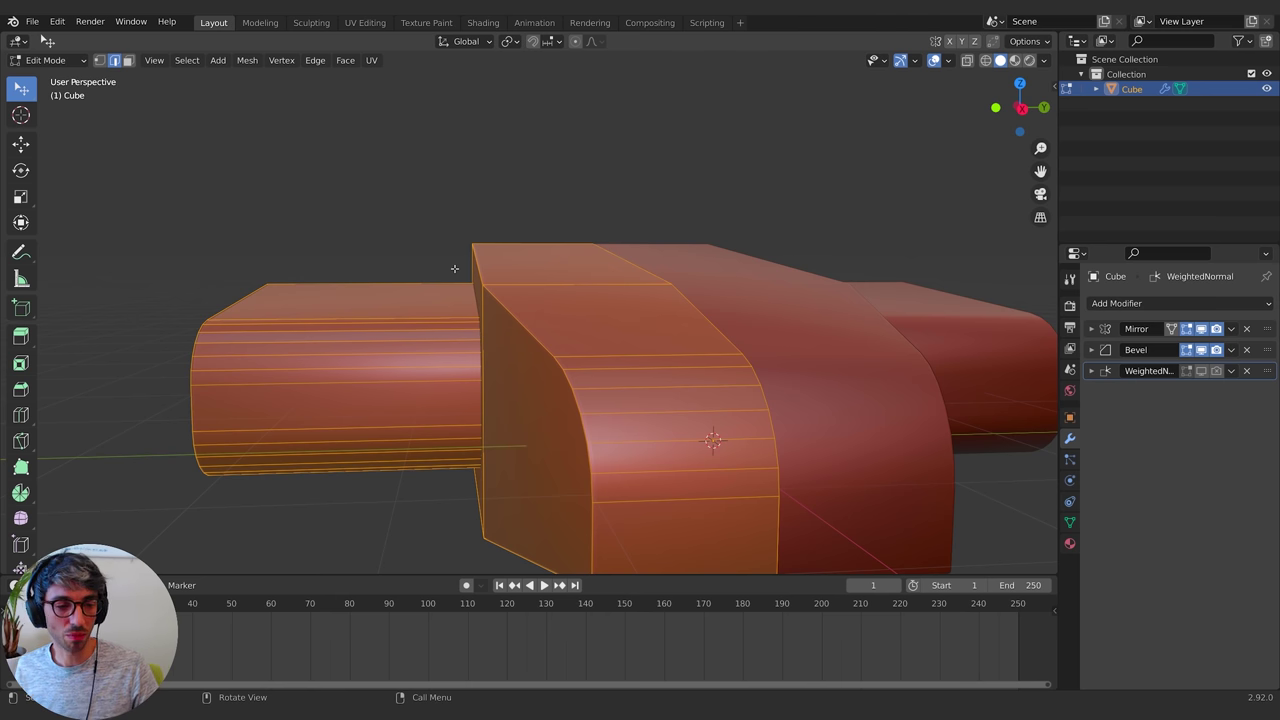
Bevel the body's upper side edge from the rear down around the nose with 3 segments, about 0.36 m wide
{"action": "middle_click_drag", "start_coordinate": [467, 265], "coordinate": [443, 235]}
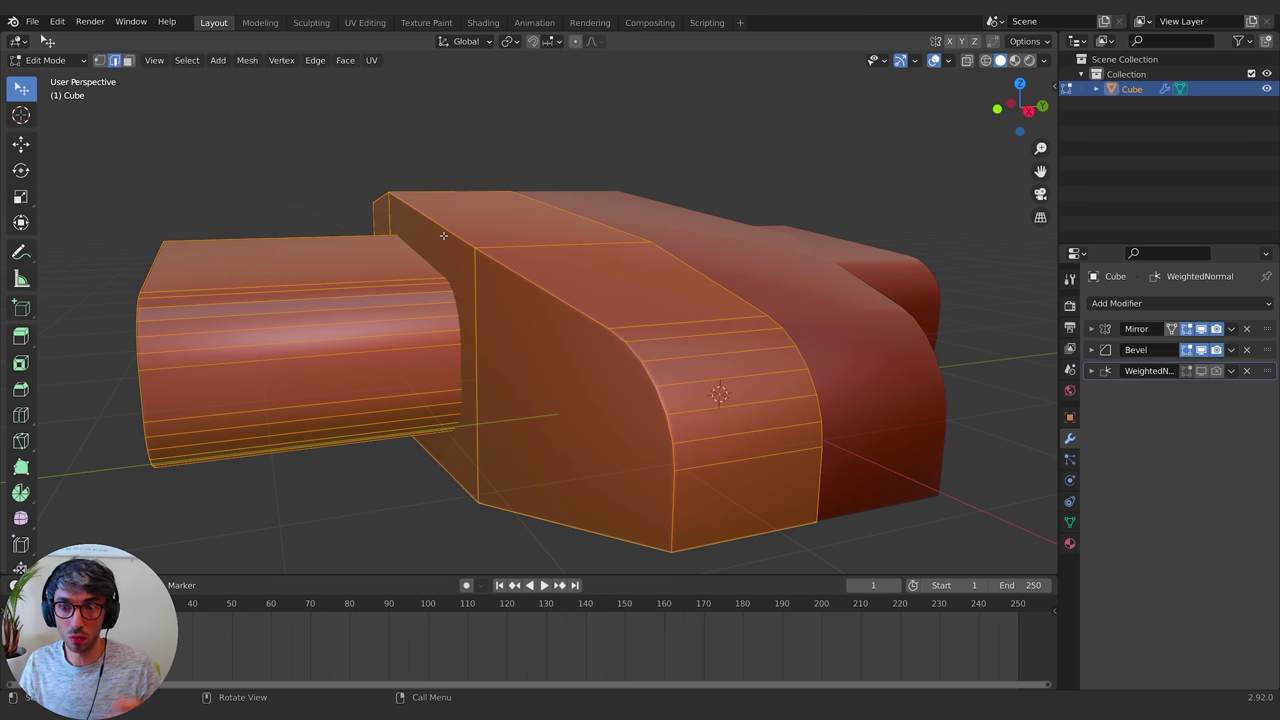
{"action": "left_click", "coordinate": [443, 235], "text": "alt"}
{"action": "middle_click_drag", "start_coordinate": [443, 235], "coordinate": [470, 258]}
{"action": "left_click", "coordinate": [491, 253], "text": "alt+shift"}
{"action": "middle_click_drag", "start_coordinate": [691, 300], "coordinate": [682, 393]}
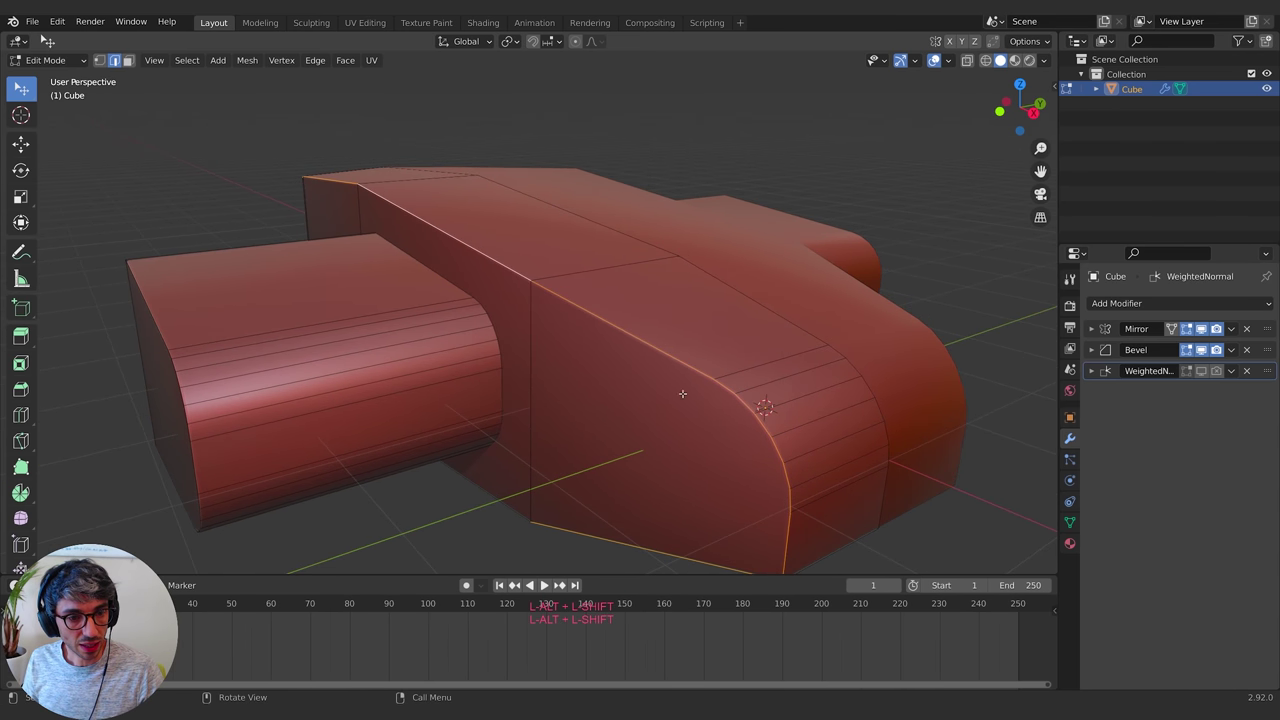
{"action": "left_click", "coordinate": [635, 547], "text": "shift"}
{"action": "middle_click_drag", "start_coordinate": [699, 512], "coordinate": [682, 466]}
{"action": "middle_click_drag", "start_coordinate": [530, 374], "coordinate": [548, 376]}
{"action": "key", "text": "ctrl+b"}
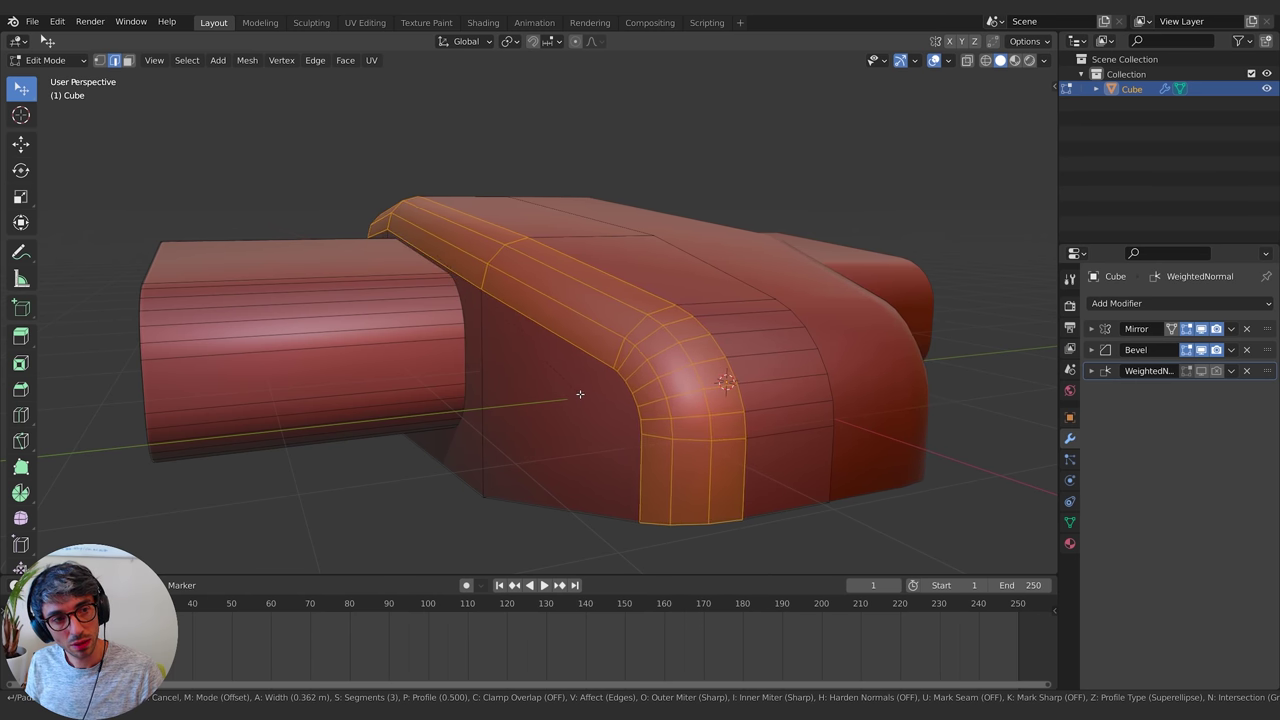
{"action": "left_click", "coordinate": [580, 394]}
{"action": "middle_click_drag", "start_coordinate": [655, 400], "coordinate": [632, 415]}
{"action": "key", "text": "Tab"}
{"action": "key", "text": "Tab"}
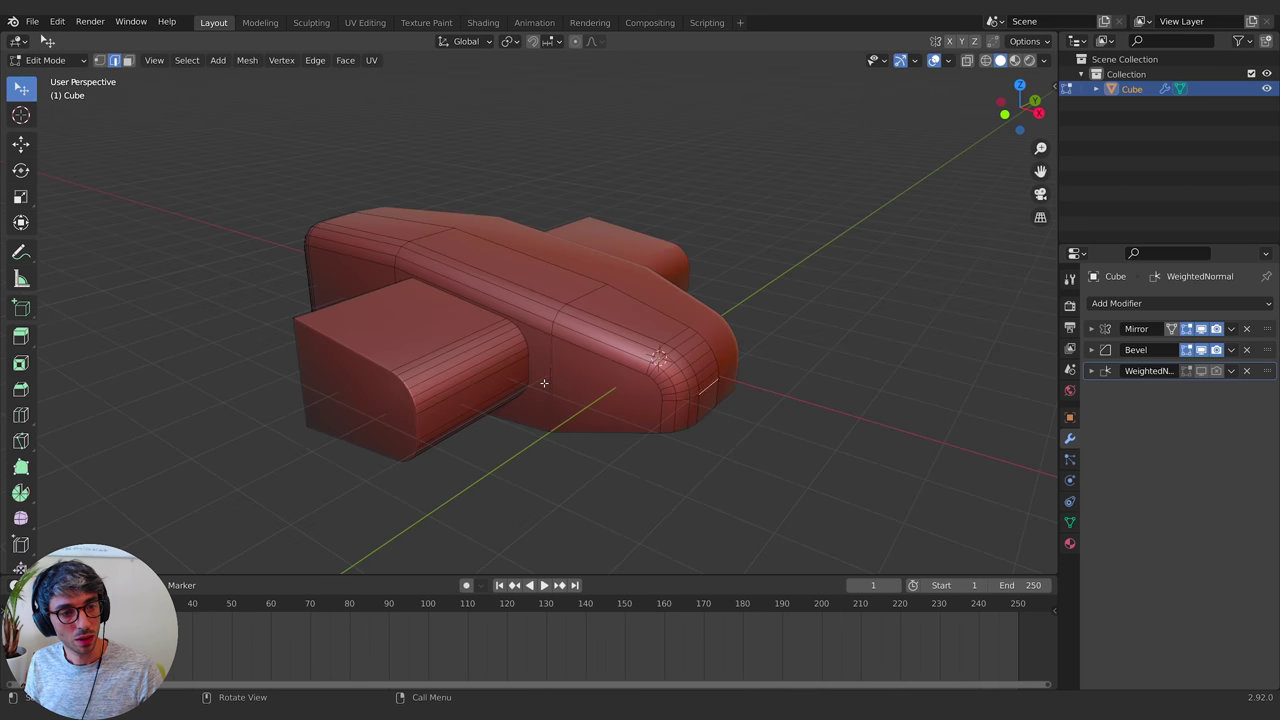
Bevel the panel-line edges across the body's top and down its side with 1 segment, about 0.022 m wide
{"action": "left_click", "coordinate": [543, 383]}
{"action": "middle_click_drag", "start_coordinate": [543, 383], "coordinate": [596, 318]}
{"action": "key", "text": "ctrl+b"}
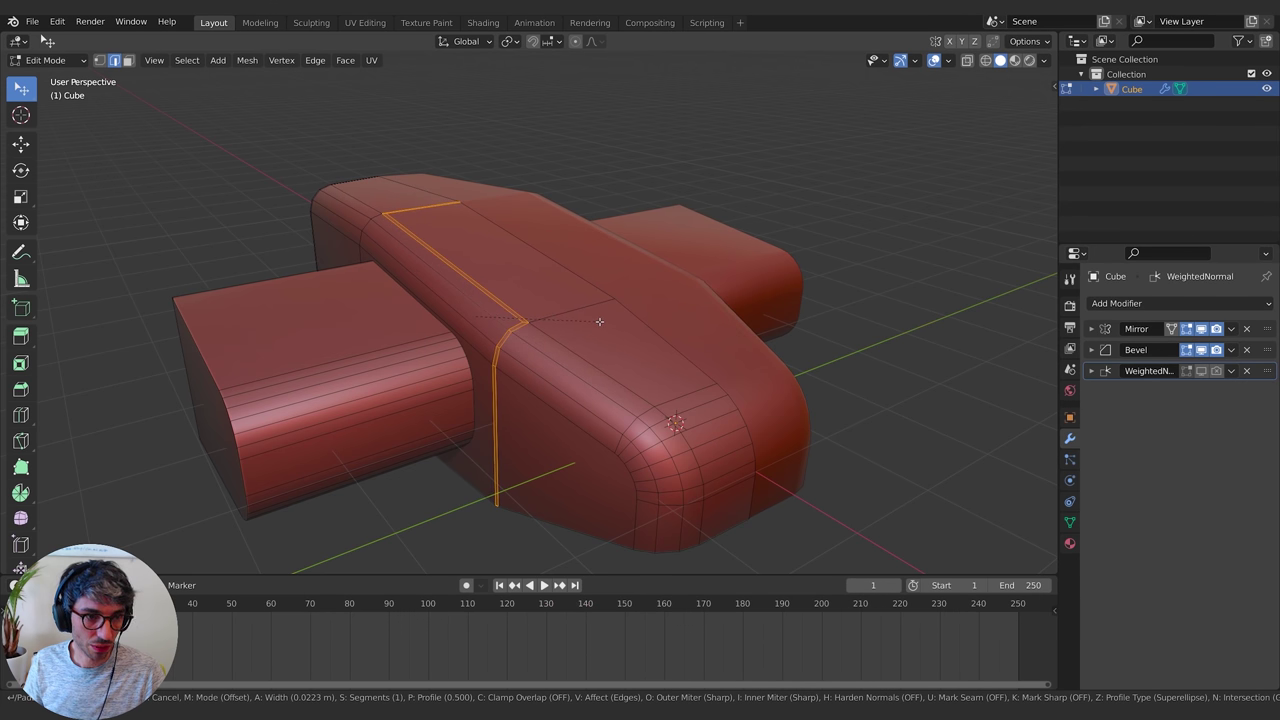
{"action": "left_click", "coordinate": [600, 321]}
Extrude the narrow panel-line strip in place and scale it to about 0.87 on Y and Z only, forming a groove
{"action": "middle_click_drag", "start_coordinate": [600, 321], "coordinate": [691, 341]}
{"action": "key", "text": "e"}
{"action": "key", "text": "Escape"}
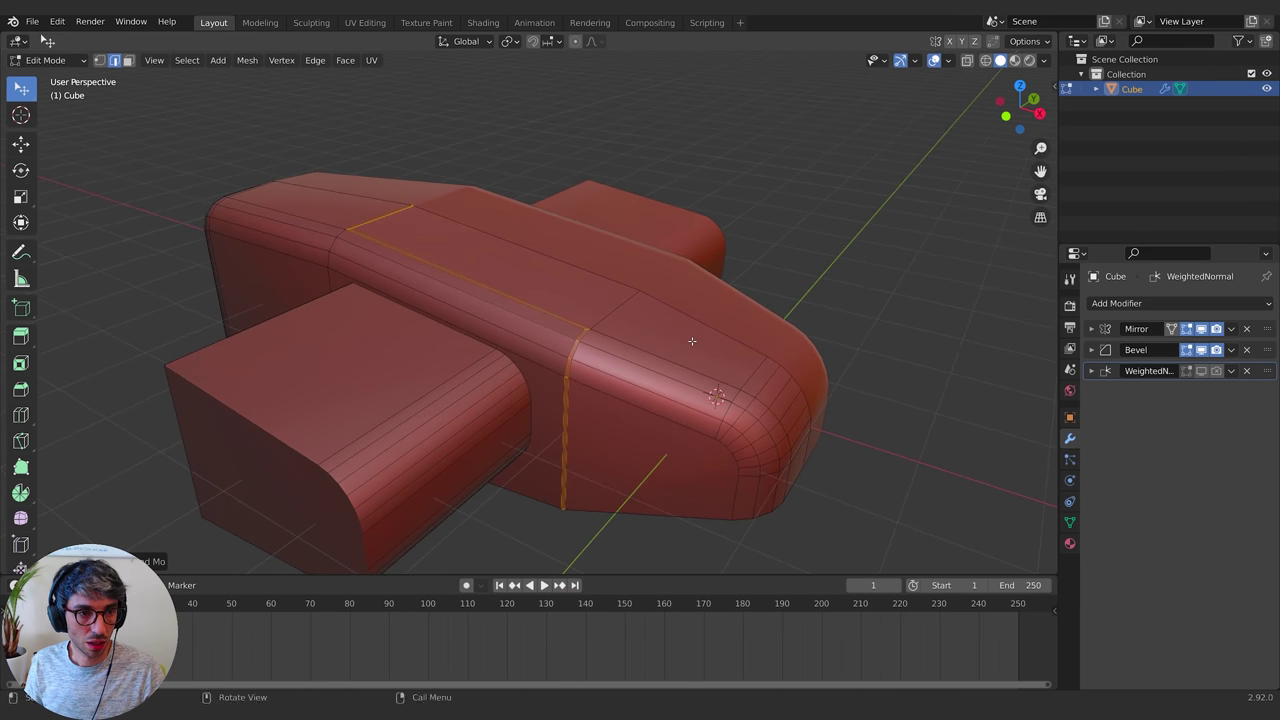
{"action": "key", "text": "s"}
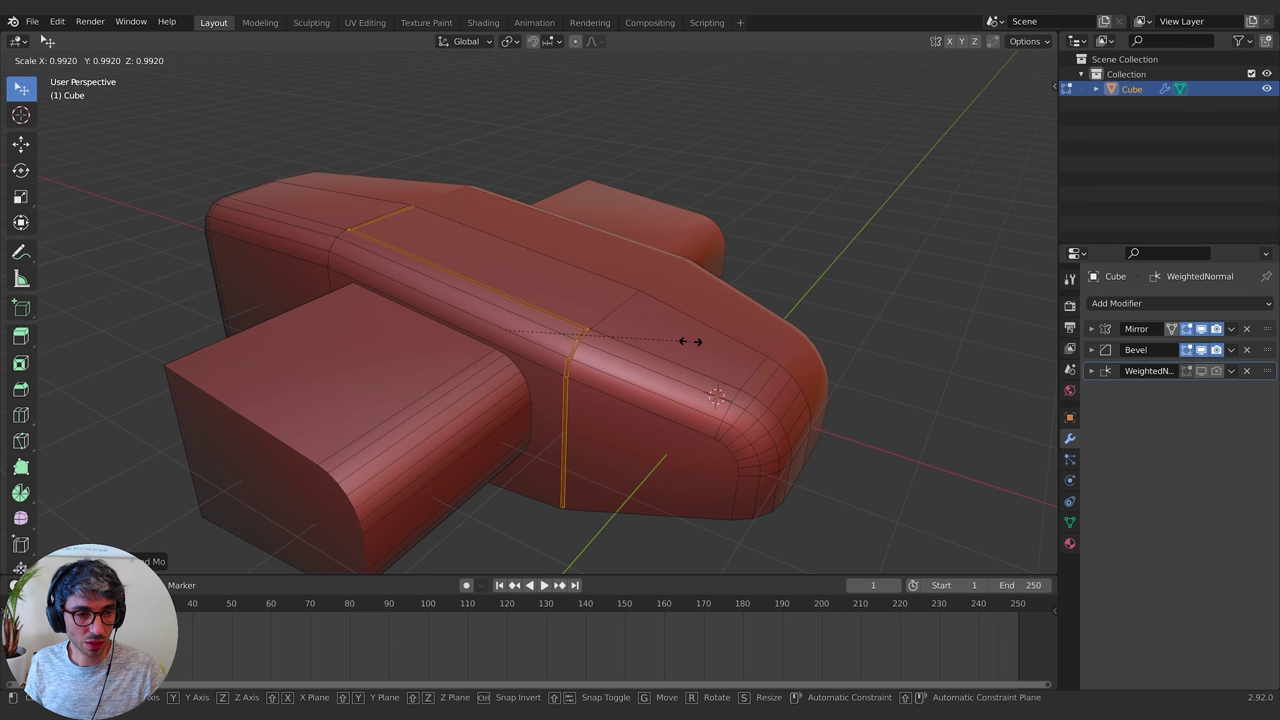
{"action": "key", "text": "shift+x"}
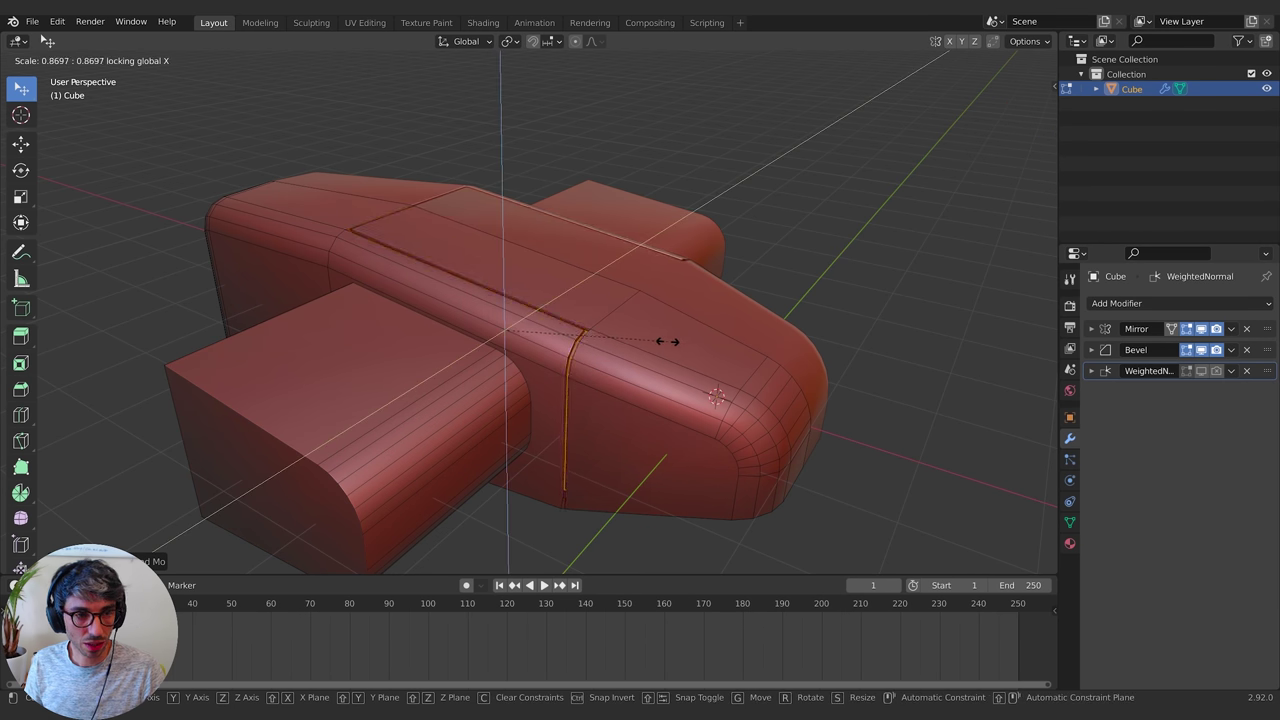
{"action": "left_click", "coordinate": [670, 341]}
Round the side block's outer edge loop with a multi-segment bevel
{"action": "middle_click_drag", "start_coordinate": [670, 341], "coordinate": [440, 252]}
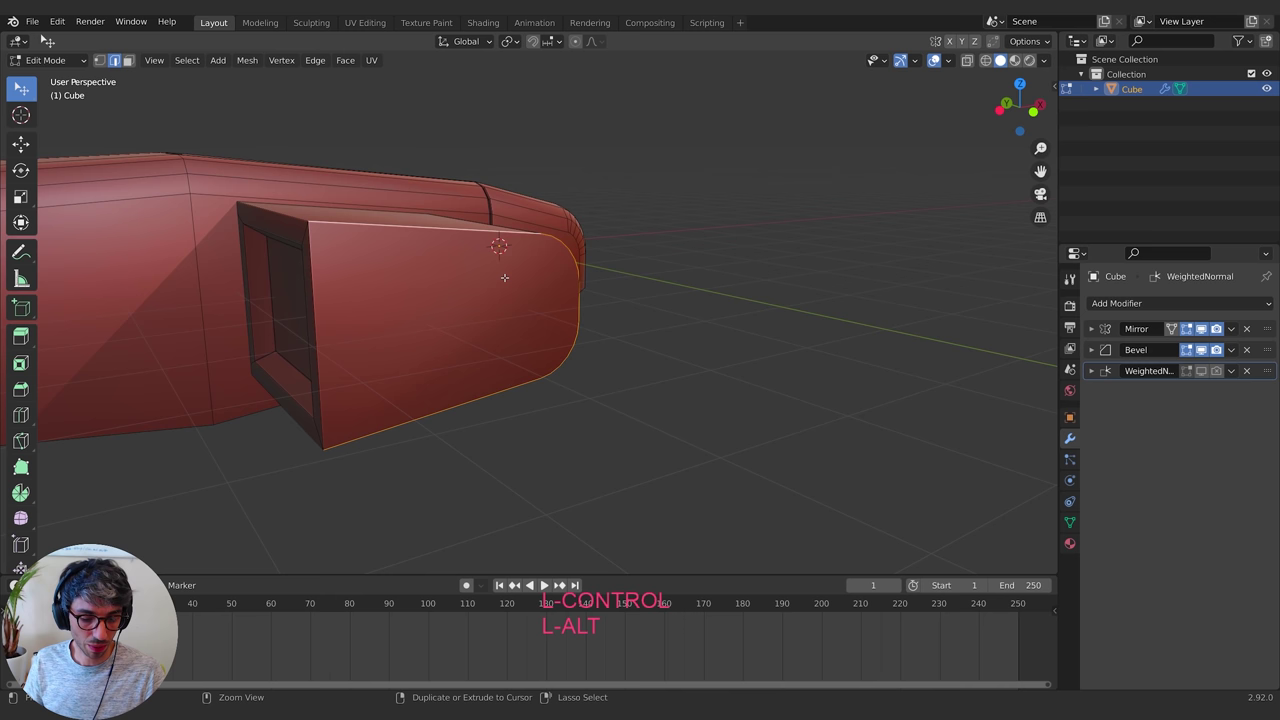
{"action": "key", "text": "ctrl+b"}
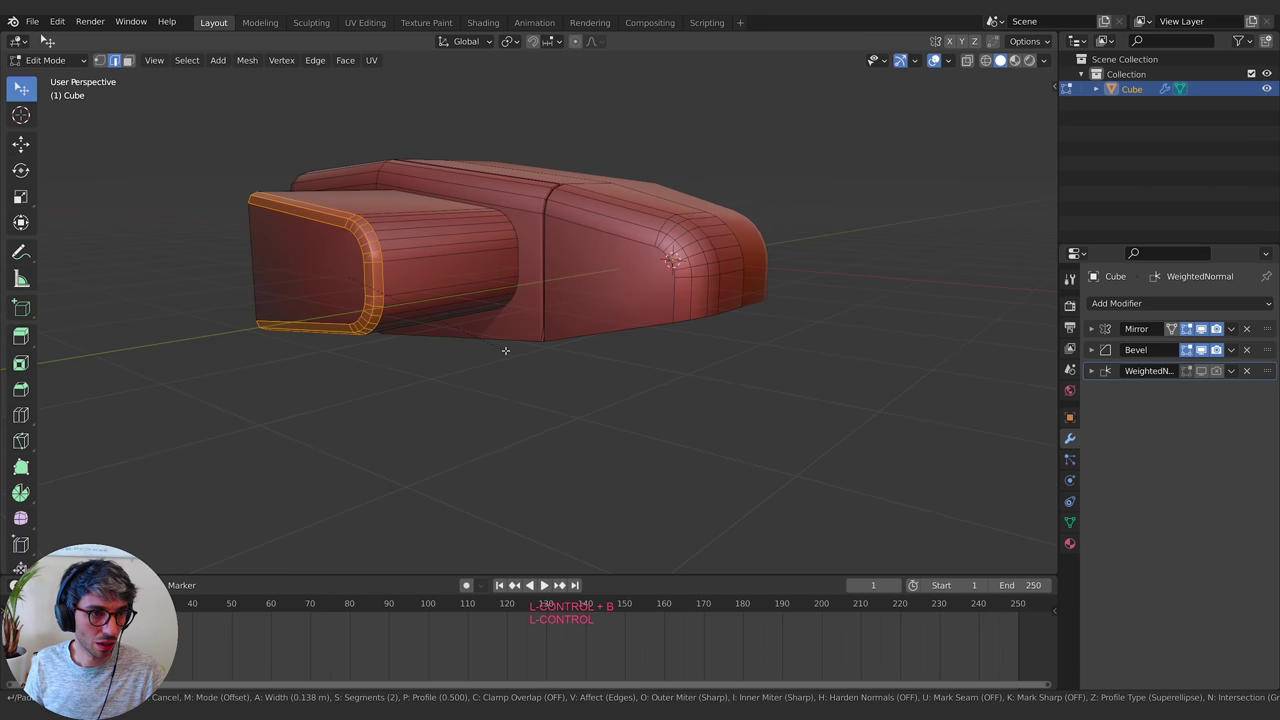
{"action": "scroll", "coordinate": [505, 350], "scroll_direction": "up", "scroll_amount": 2}
{"action": "scroll", "coordinate": [504, 349], "scroll_direction": "up", "scroll_amount": 1}
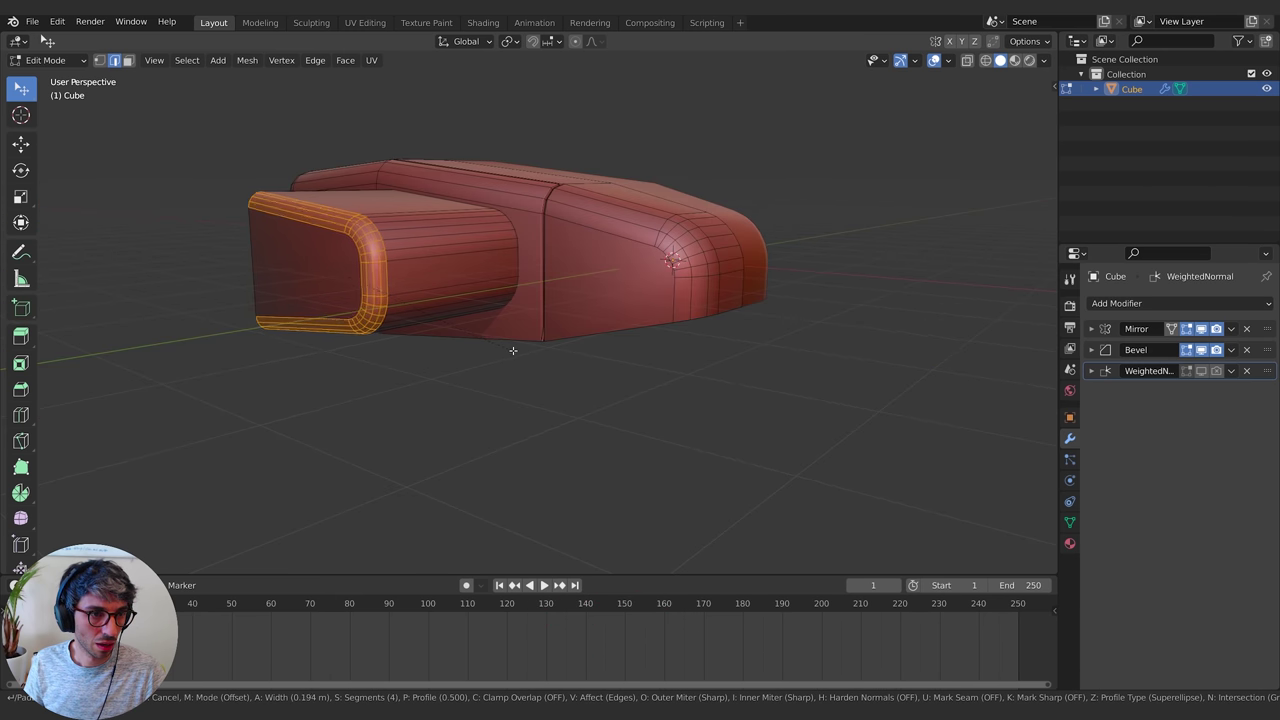
{"action": "left_click", "coordinate": [537, 357]}
Bevel the two border loops of the side block's rounded outer edge with 1 segment, about 0.014 m wide
{"action": "middle_click_drag", "start_coordinate": [537, 357], "coordinate": [596, 349]}
{"action": "left_click", "coordinate": [536, 321], "text": "alt+shift"}
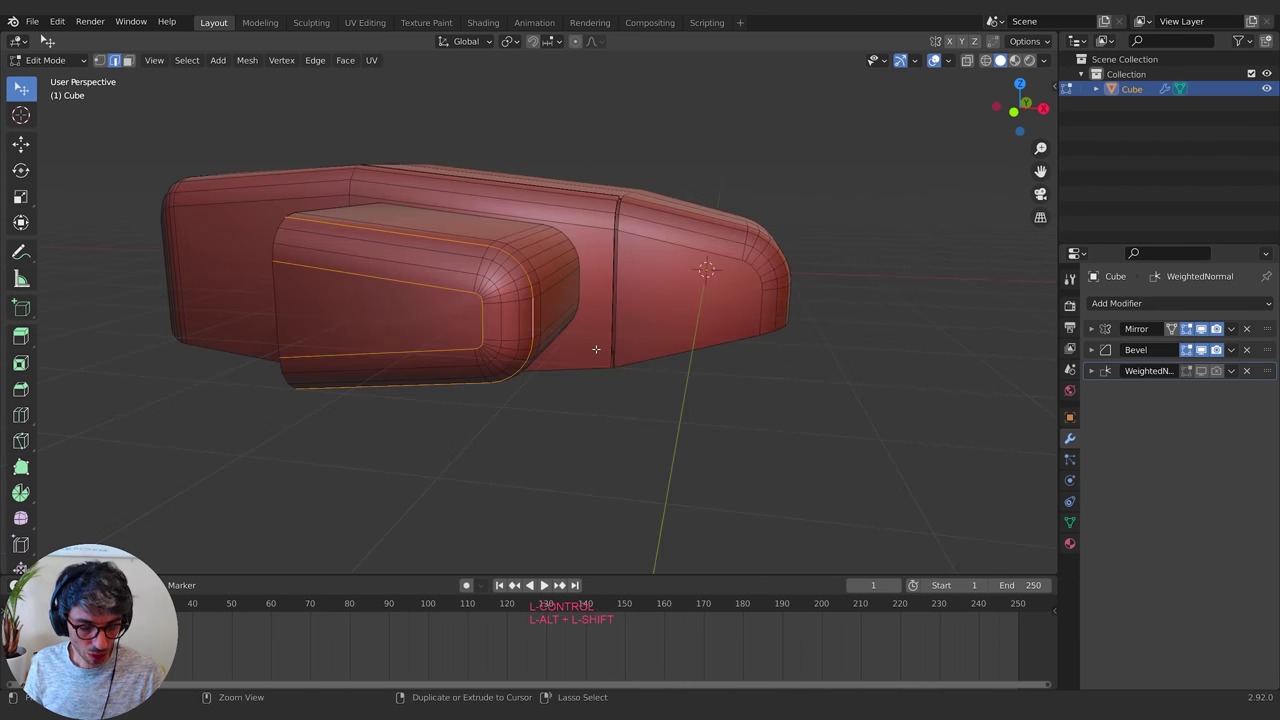
{"action": "key", "text": "ctrl+b"}
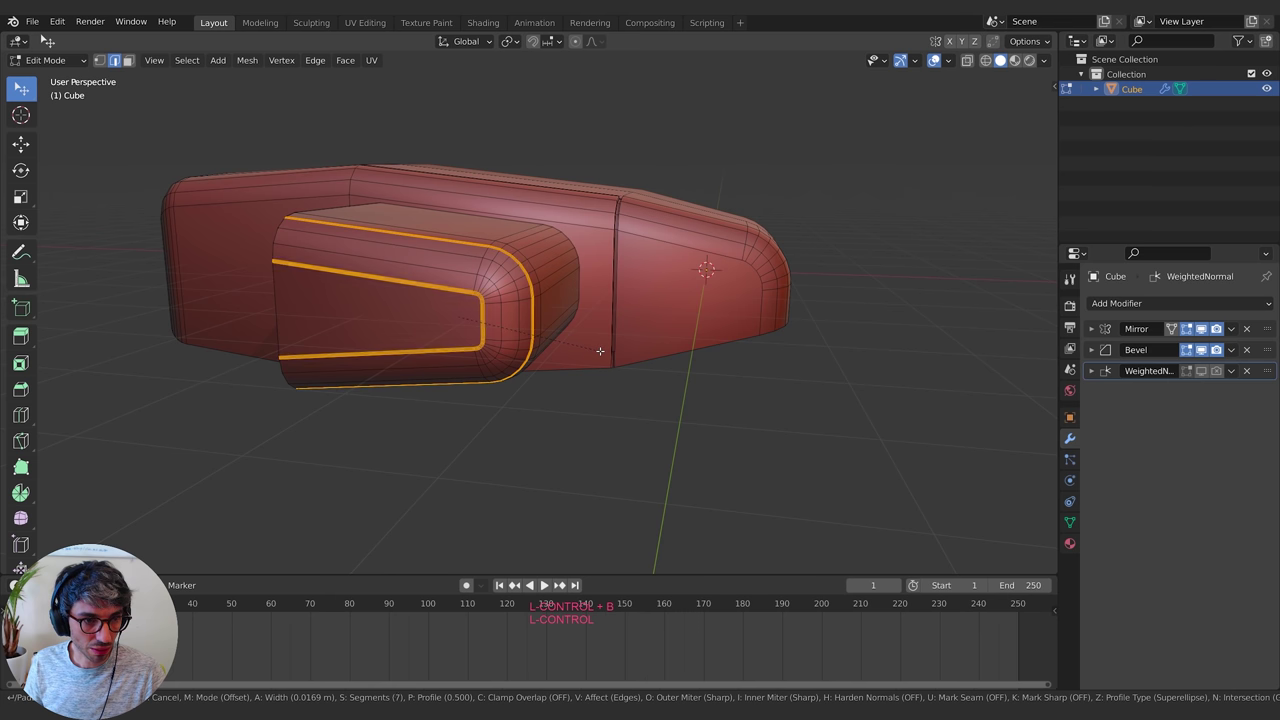
{"action": "scroll", "coordinate": [600, 351], "scroll_direction": "down", "scroll_amount": 6}
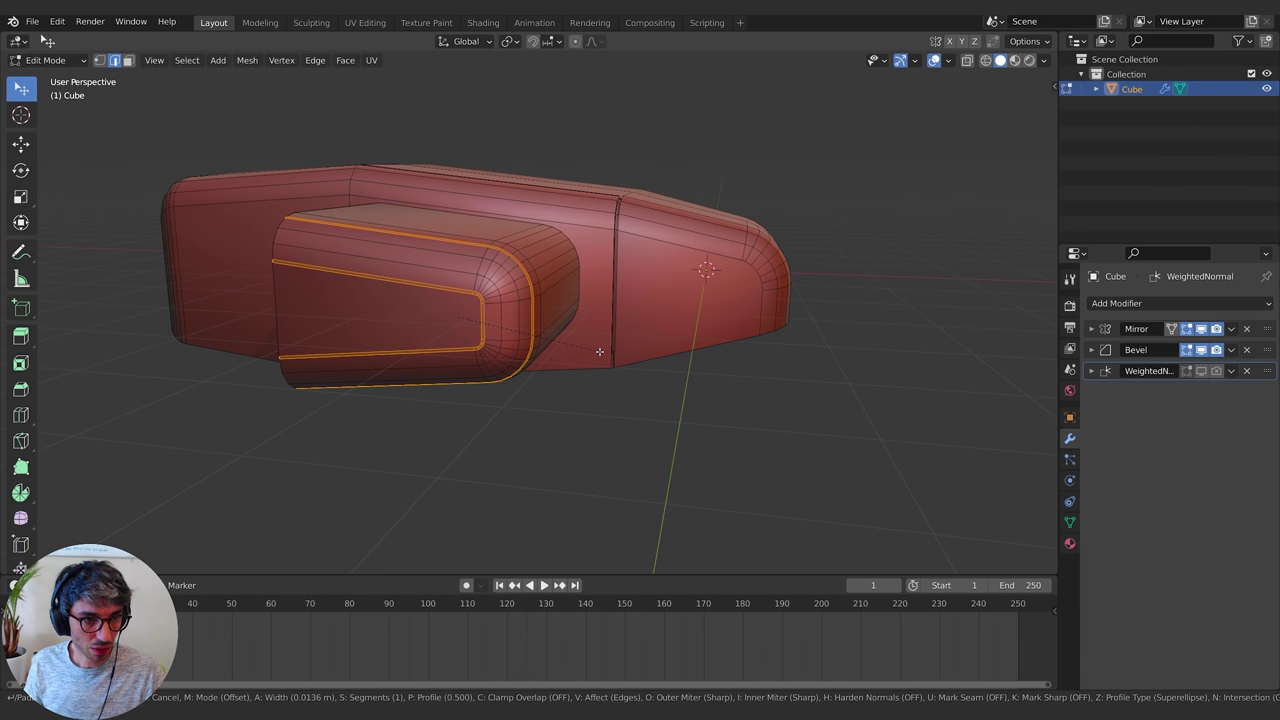
{"action": "left_click", "coordinate": [600, 352]}
Extrude the side block's narrow strips in place, then move them about 0.029 m along Y and scale them into grooves
{"action": "middle_click_drag", "start_coordinate": [600, 352], "coordinate": [545, 357]}
{"action": "key", "text": "e"}
{"action": "key", "text": "Escape"}
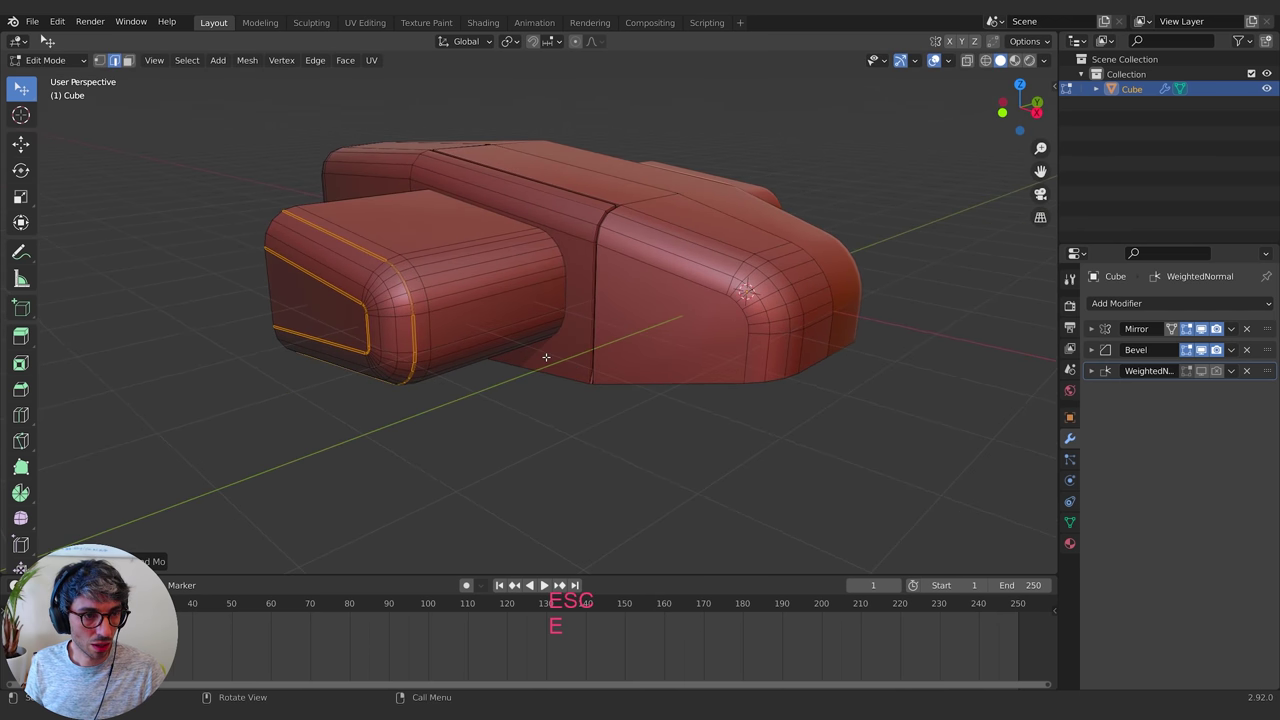
{"action": "key", "text": "g"}
{"action": "key", "text": "y"}
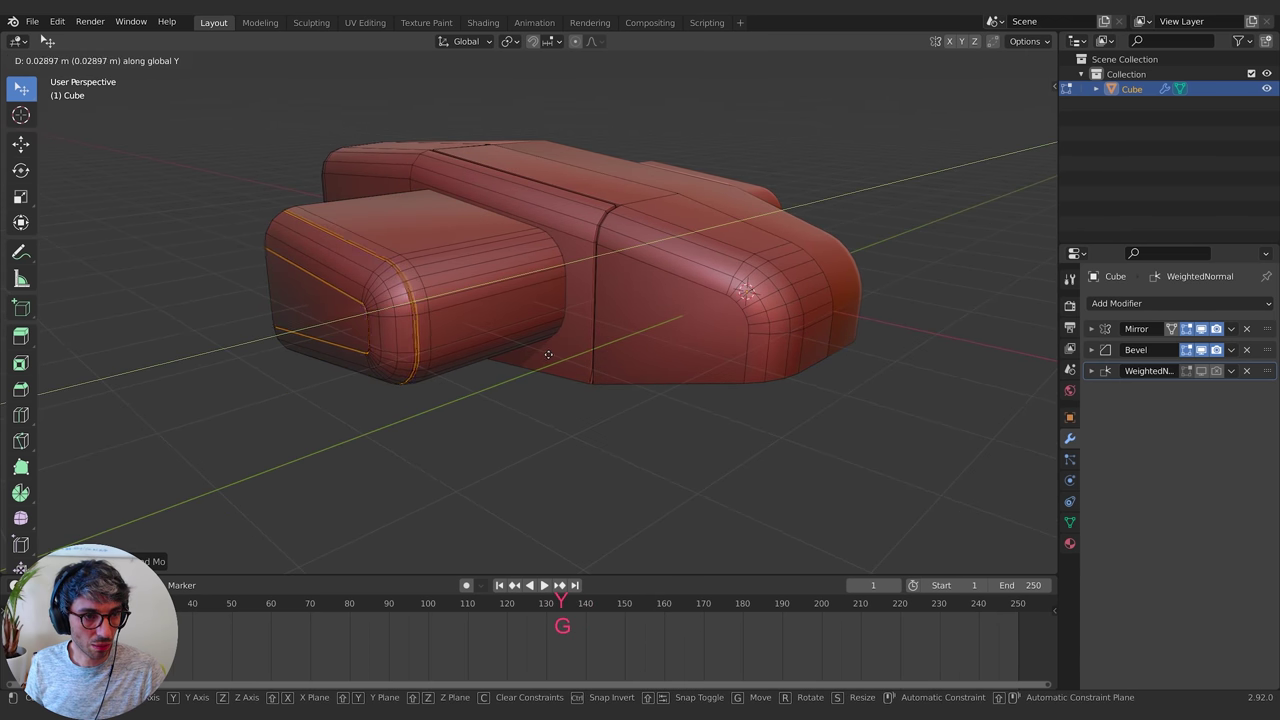
{"action": "left_click", "coordinate": [549, 354]}
{"action": "middle_click_drag", "start_coordinate": [549, 354], "coordinate": [620, 349]}
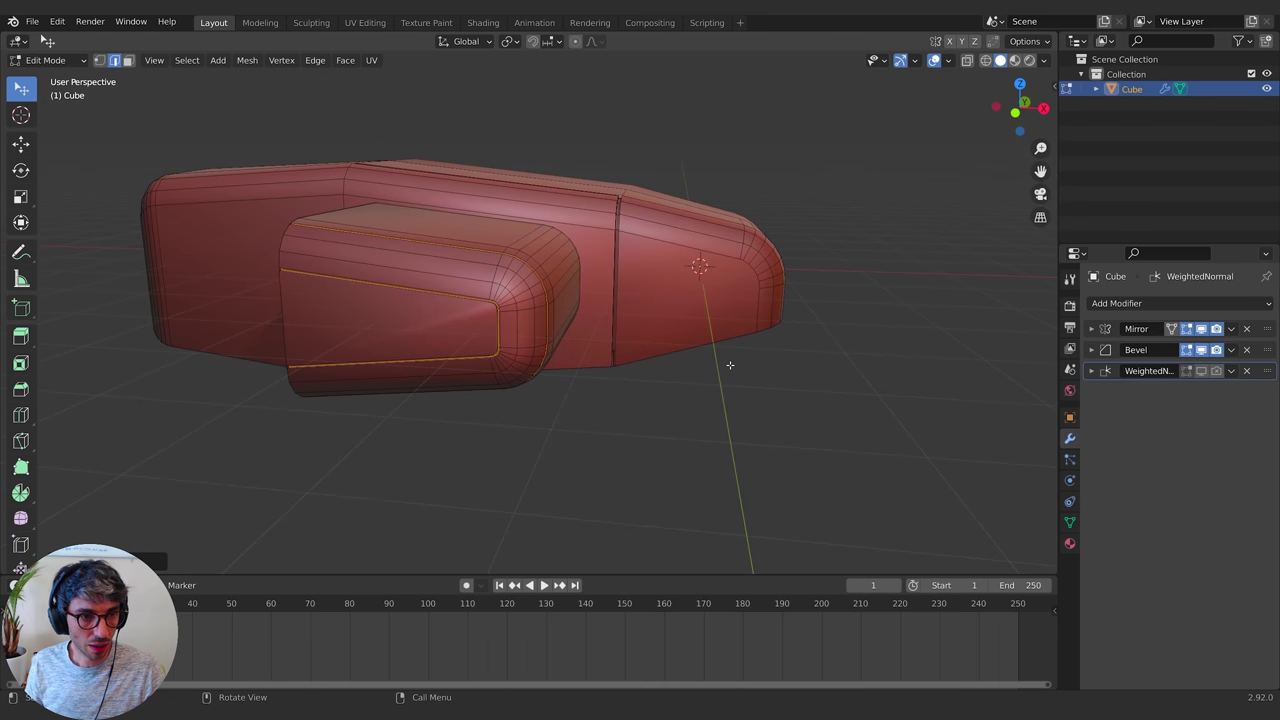
{"action": "key", "text": "s"}
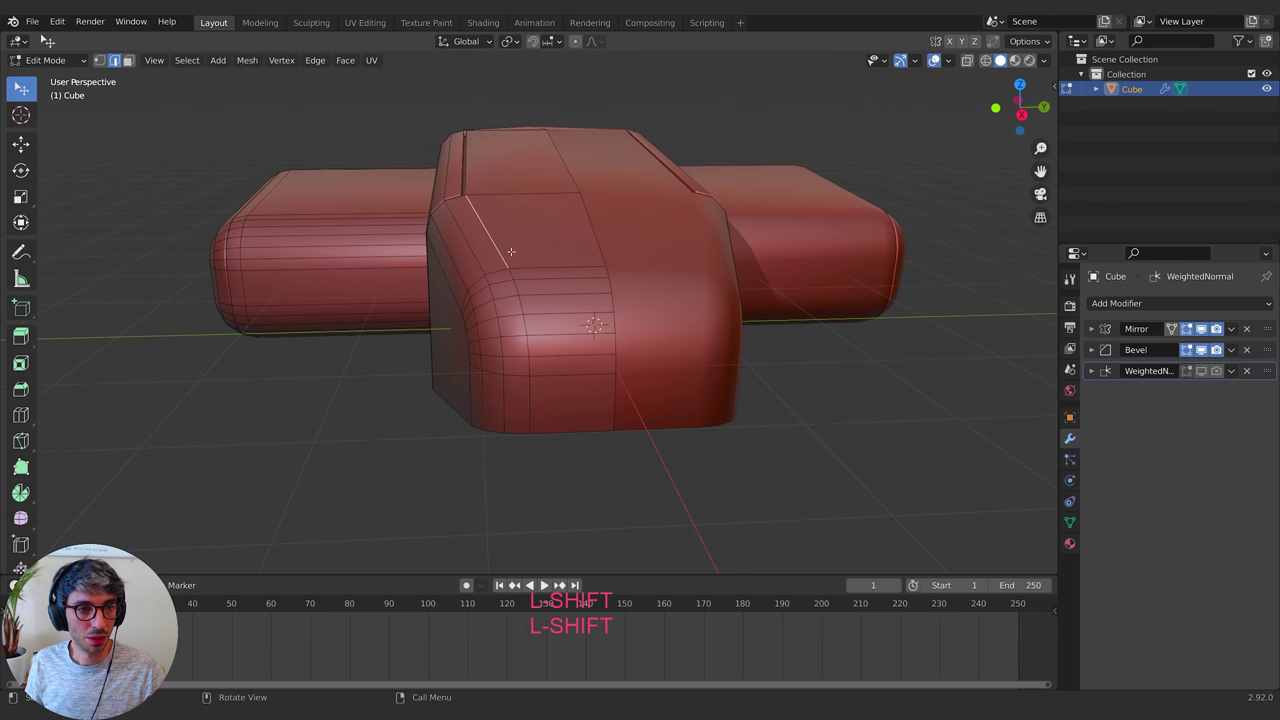
Select the edges outlining the front nose panel and bevel them with 1 segment, about 0.018 m wide
{"action": "middle_click_drag", "start_coordinate": [511, 251], "coordinate": [465, 287]}
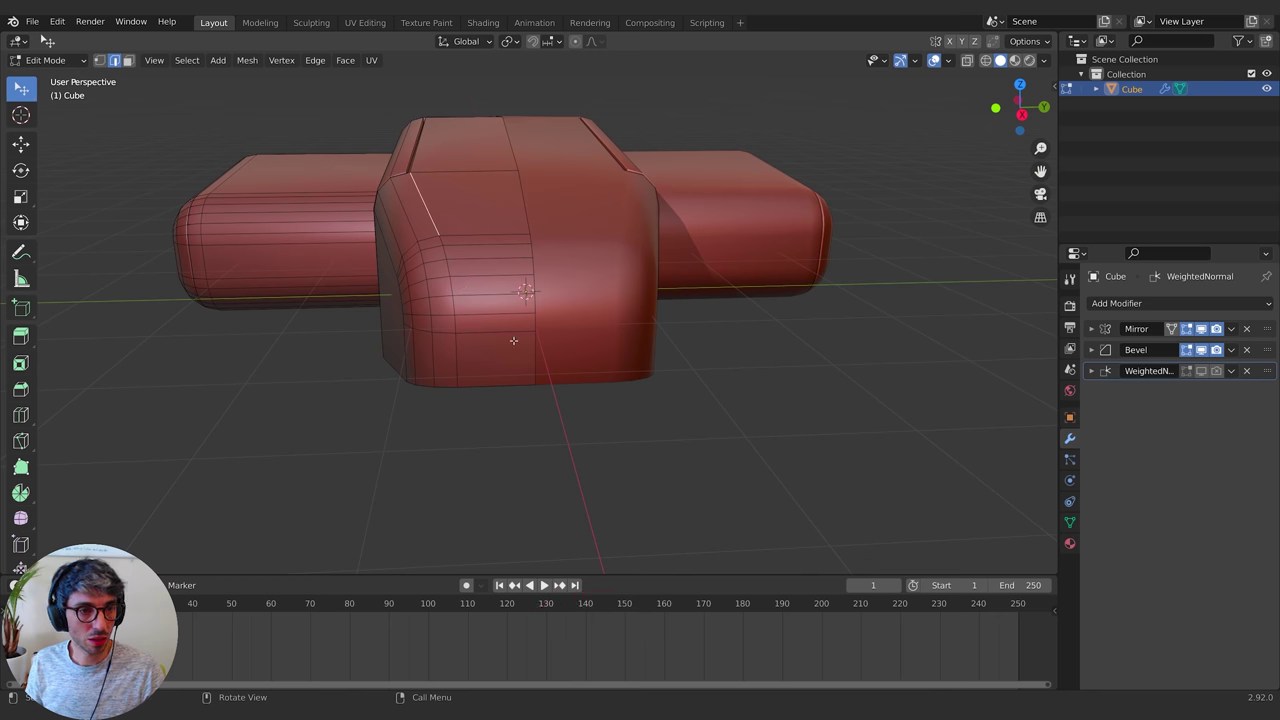
{"action": "middle_click_drag", "start_coordinate": [482, 237], "coordinate": [482, 255]}
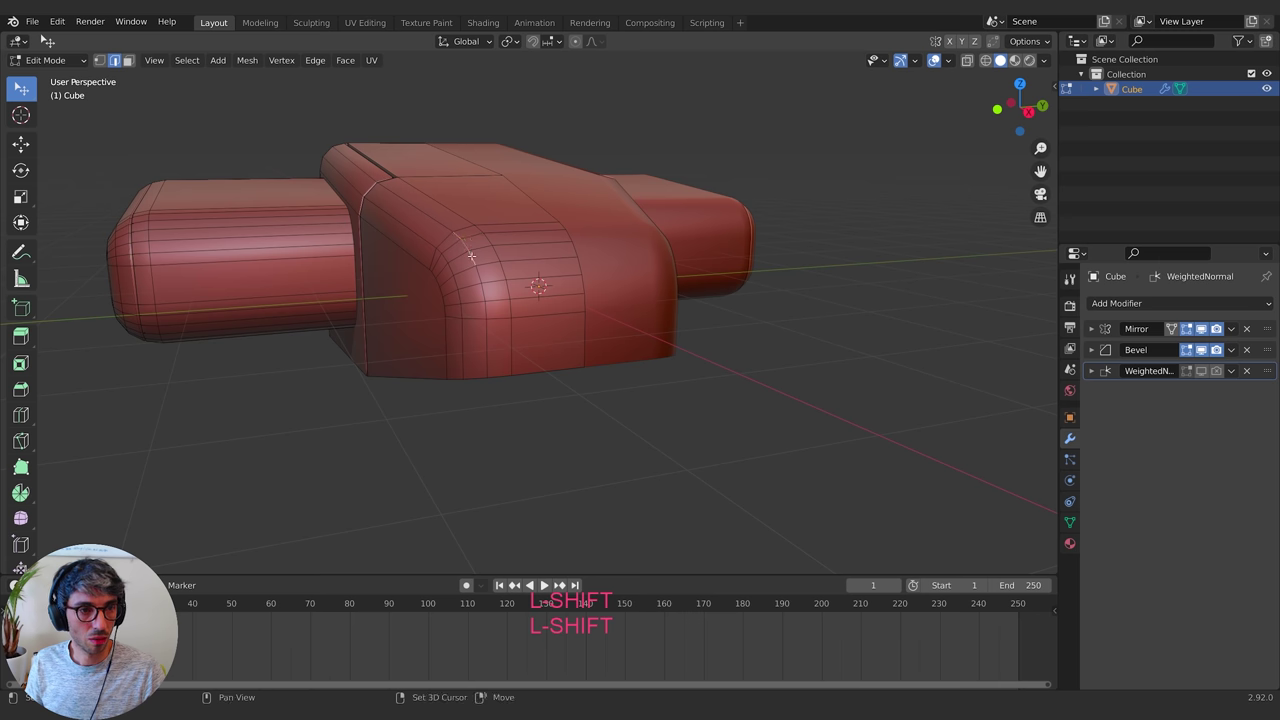
{"action": "middle_click_drag", "start_coordinate": [530, 314], "coordinate": [662, 342]}
{"action": "scroll", "coordinate": [667, 345], "scroll_direction": "up", "scroll_amount": 3}
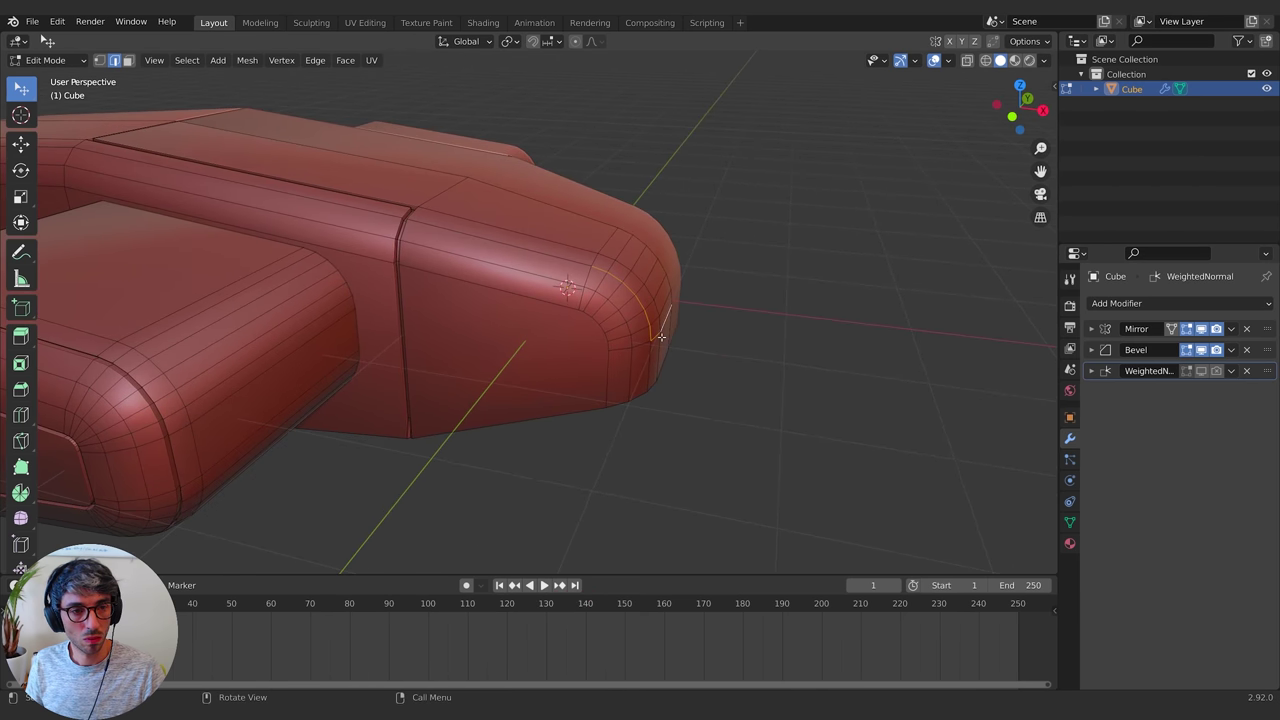
{"action": "left_click", "coordinate": [606, 267], "text": "shift"}
{"action": "middle_click_drag", "start_coordinate": [609, 269], "coordinate": [579, 281], "text": "shift"}
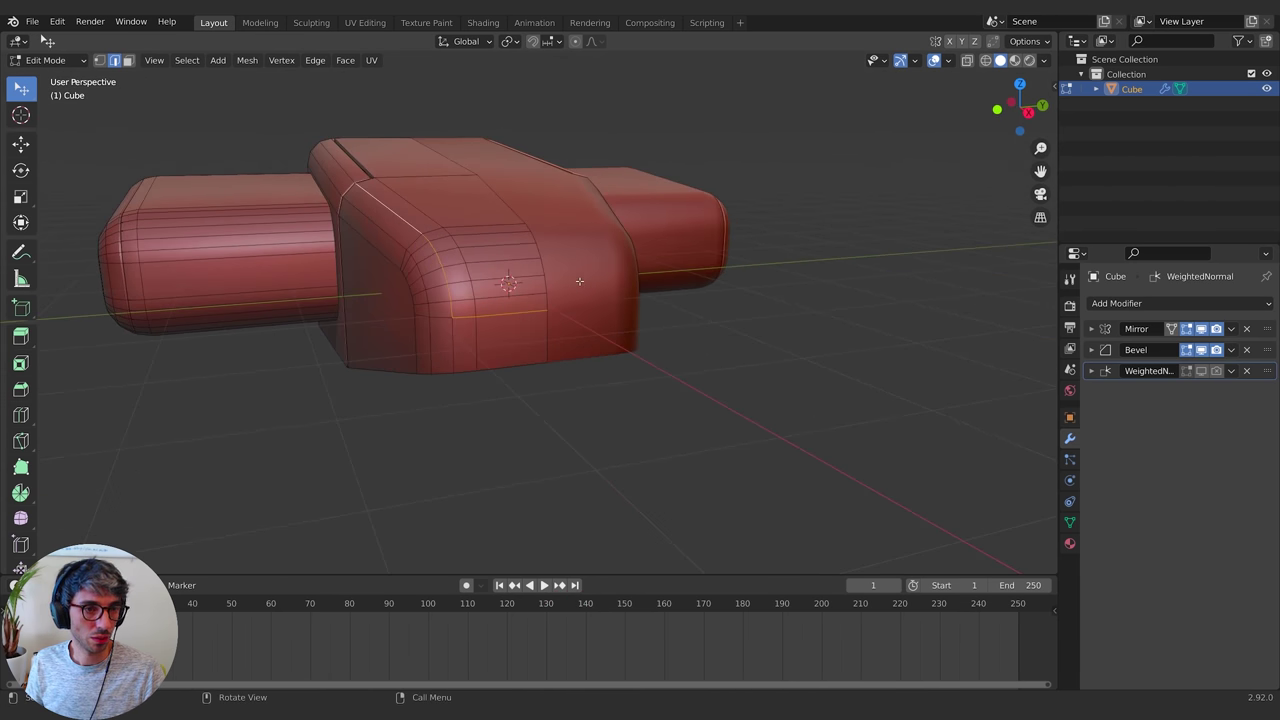
{"action": "middle_click_drag", "start_coordinate": [433, 229], "coordinate": [729, 293]}
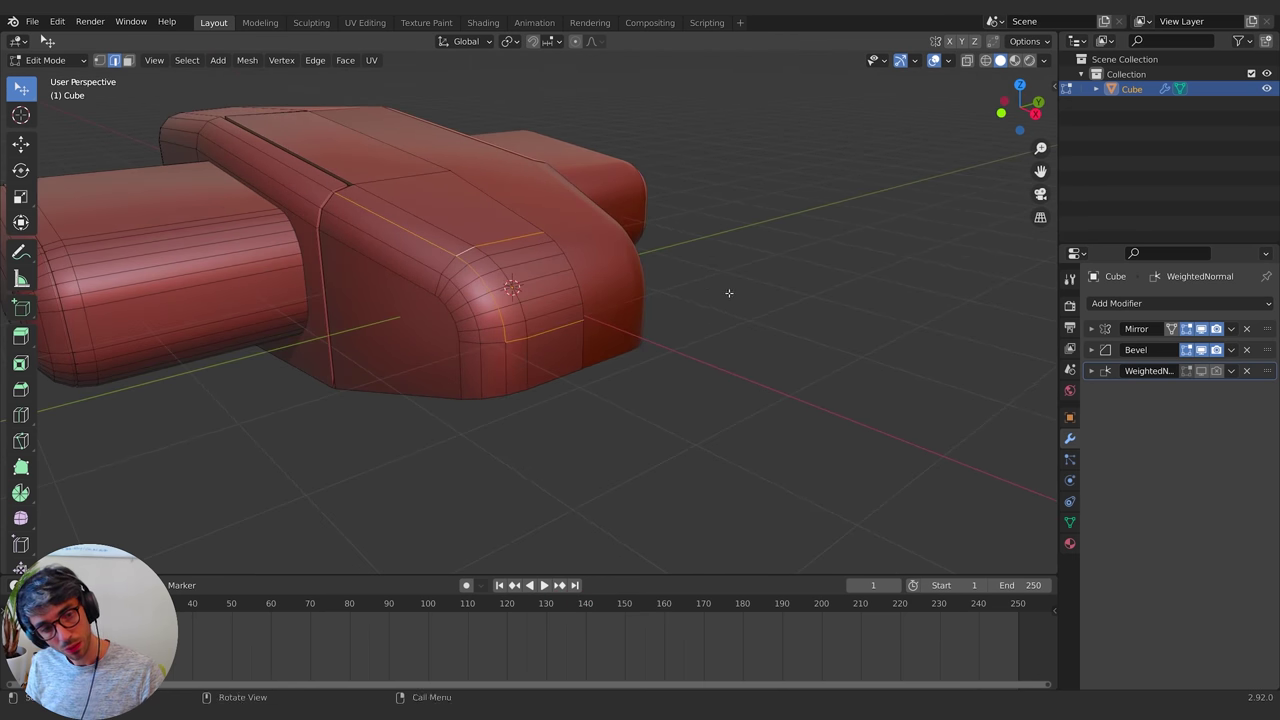
{"action": "key", "text": "ctrl+b"}
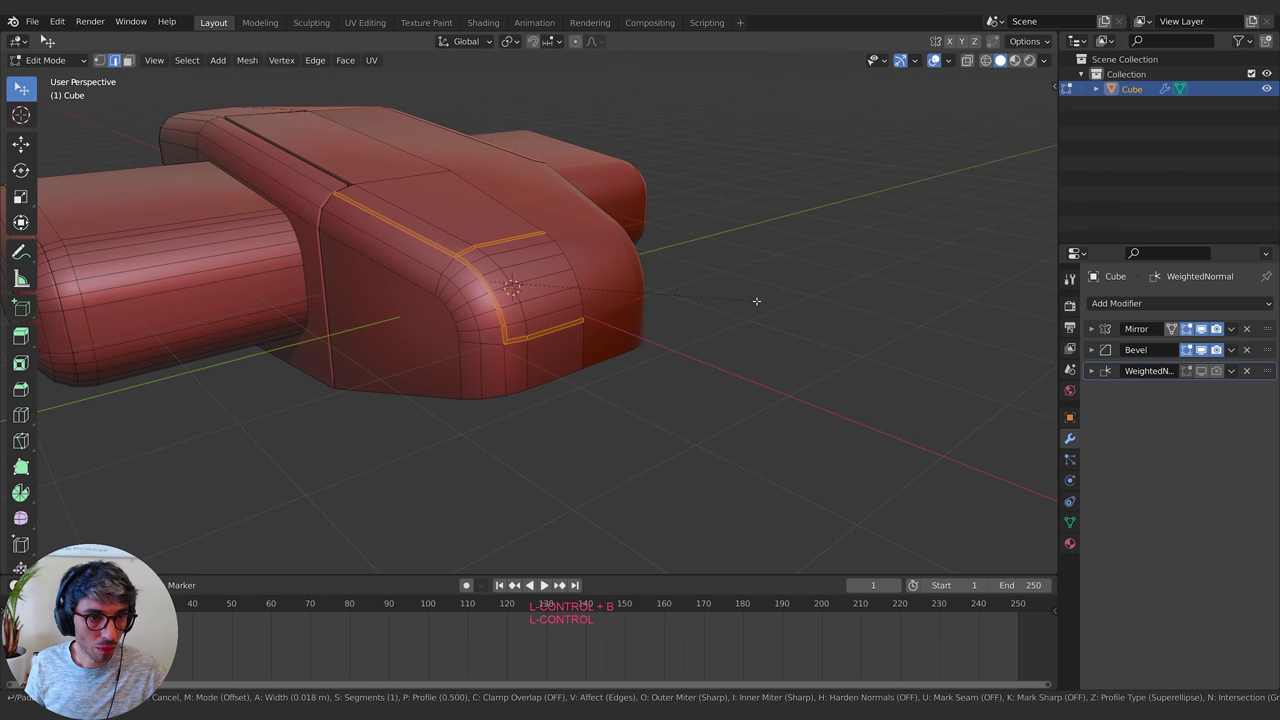
{"action": "left_click", "coordinate": [757, 301]}
Extrude the nose panel's outline strip in place and scale it to about 0.95, forming a groove
{"action": "middle_click_drag", "start_coordinate": [754, 300], "coordinate": [820, 297]}
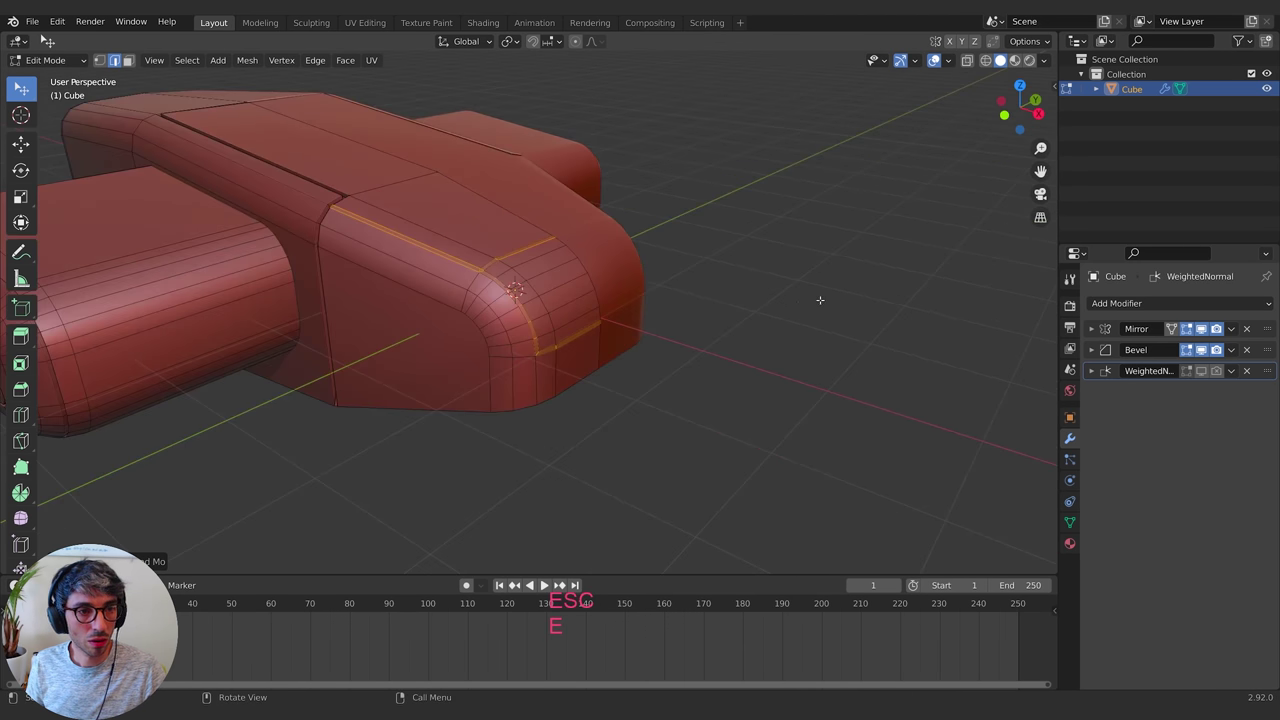
{"action": "key", "text": "s"}
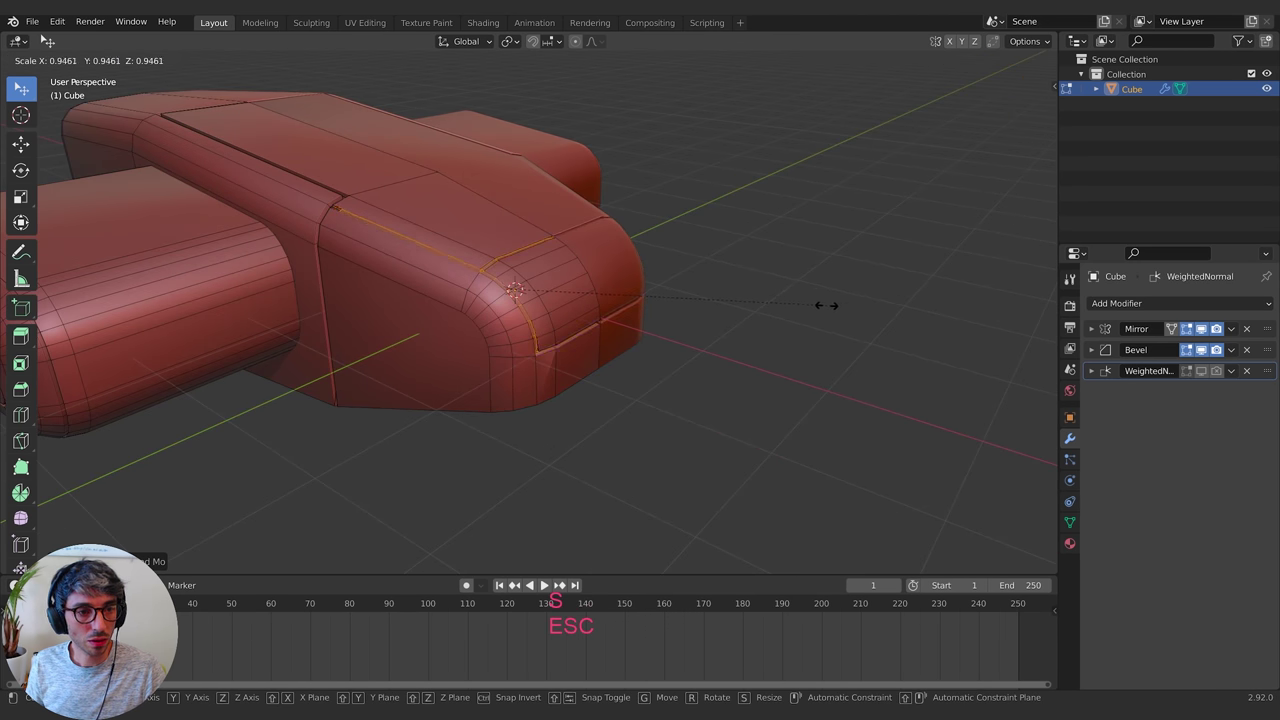
{"action": "key", "text": "Escape"}
{"action": "scroll", "coordinate": [560, 330], "scroll_direction": "up", "scroll_amount": 3}
{"action": "middle_click_drag", "start_coordinate": [565, 335], "coordinate": [436, 194]}
{"action": "scroll", "coordinate": [540, 318], "scroll_direction": "up", "scroll_amount": 4}
{"action": "scroll", "coordinate": [574, 311], "scroll_direction": "down", "scroll_amount": 3}
Select the groove faces running across the lower nose and move them along Z
{"action": "key", "text": "alt+a"}
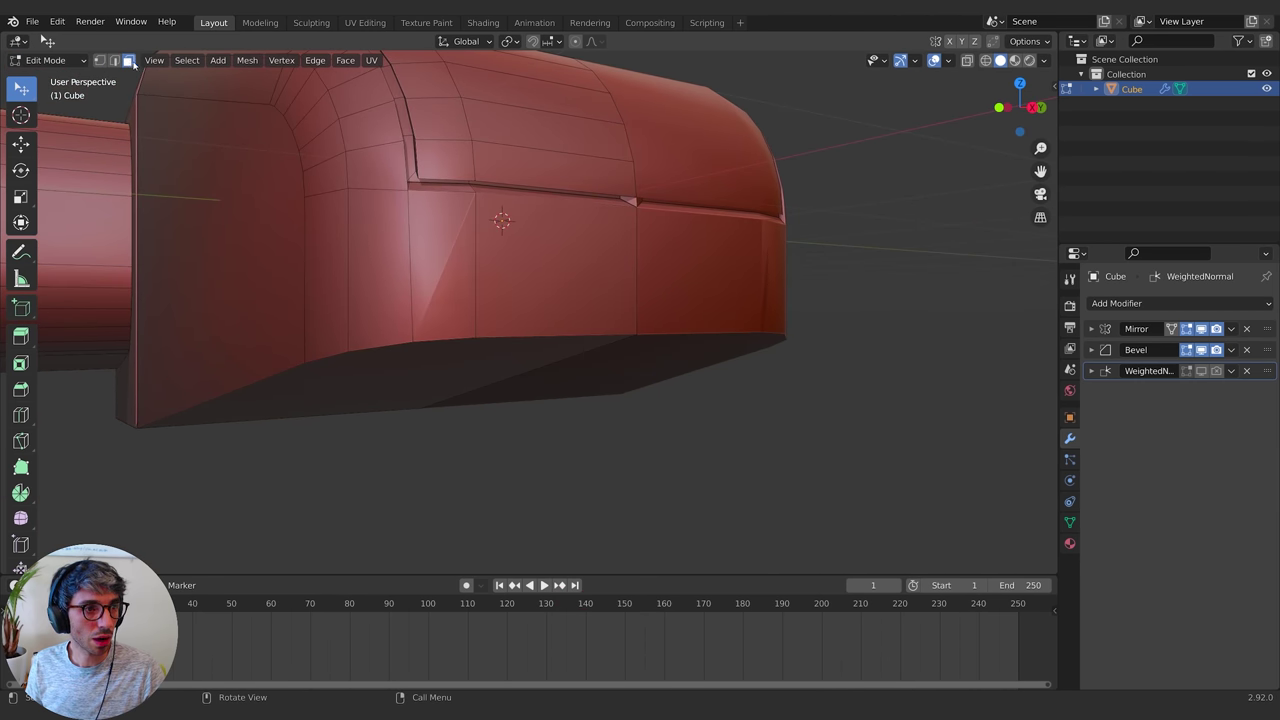
{"action": "left_click", "coordinate": [480, 186], "text": "shift"}
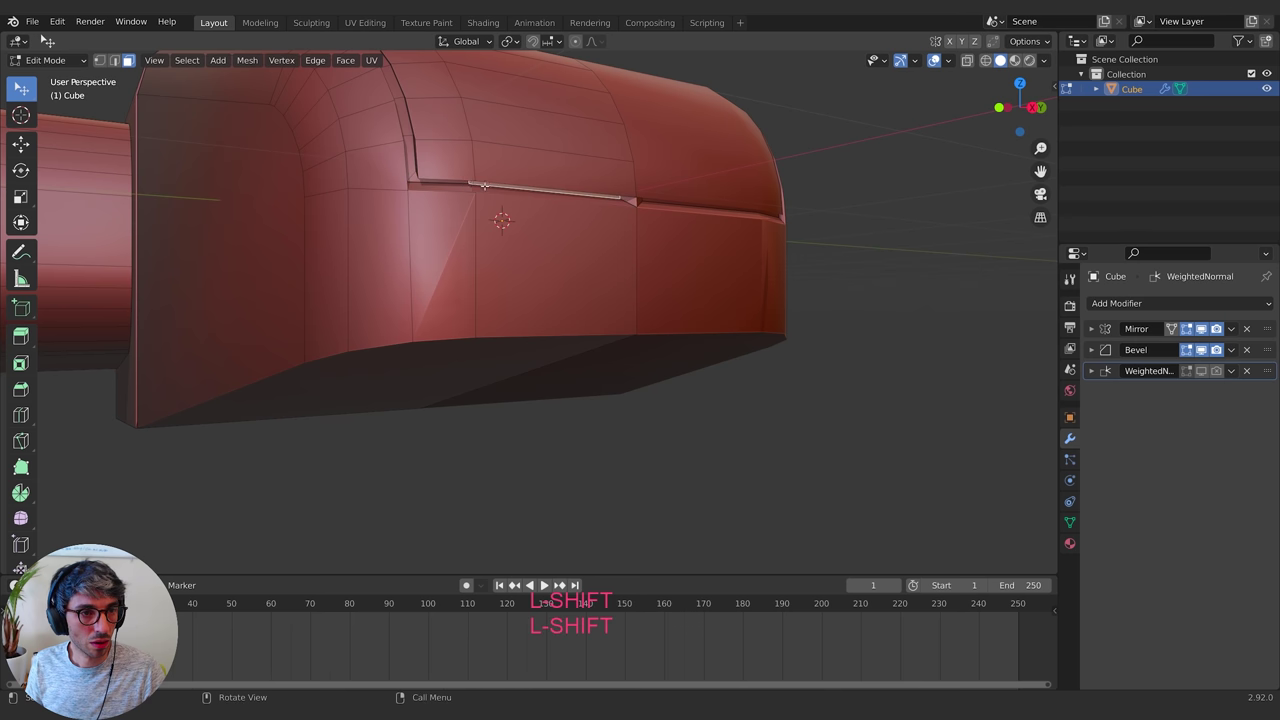
{"action": "middle_click_drag", "start_coordinate": [615, 200], "coordinate": [602, 236]}
{"action": "key", "text": "g"}
{"action": "key", "text": "z"}
{"action": "left_click", "coordinate": [608, 209]}
{"action": "key", "text": "Tab"}
Bevel the edge loop bordering the body's rounded rear, then extrude the strip in place and scale it into a groove
{"action": "middle_click_drag", "start_coordinate": [408, 251], "coordinate": [466, 349]}
{"action": "key", "text": "Tab"}
{"action": "middle_click_drag", "start_coordinate": [685, 356], "coordinate": [527, 369]}
{"action": "key", "text": "Tab"}
{"action": "scroll", "coordinate": [527, 369], "scroll_direction": "down", "scroll_amount": 3}
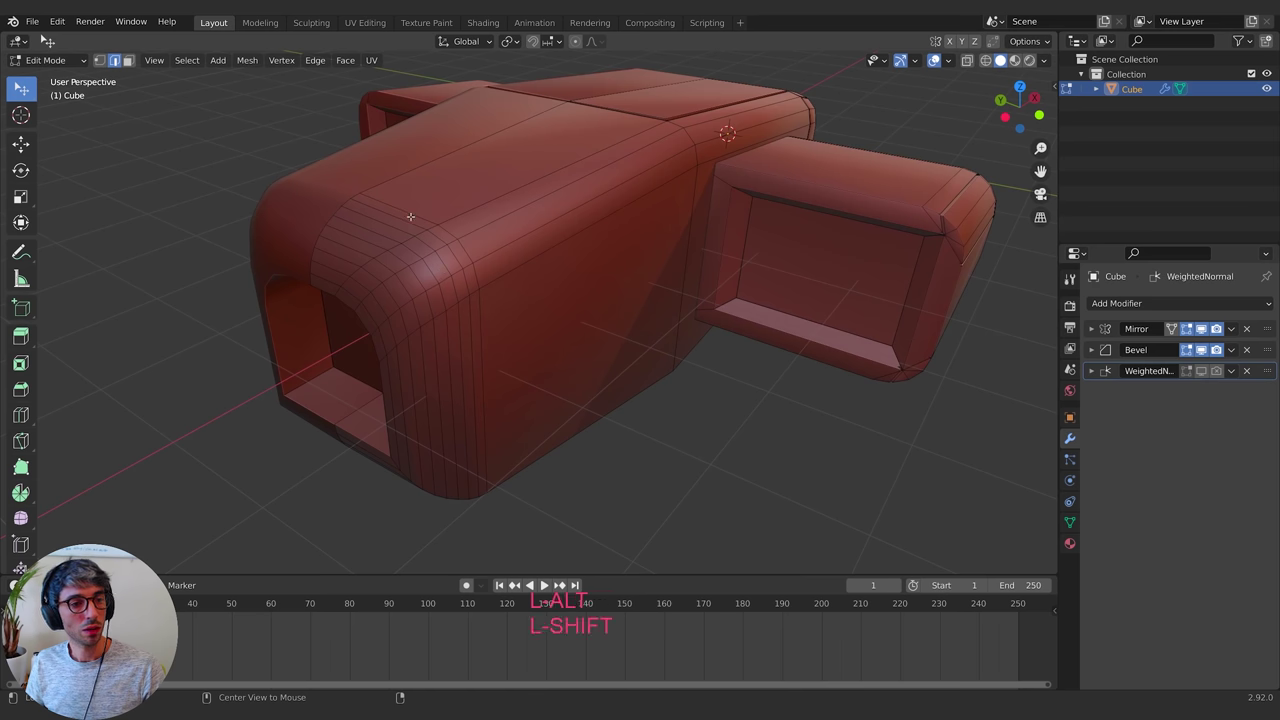
{"action": "left_click", "coordinate": [409, 214], "text": "alt"}
{"action": "middle_click_drag", "start_coordinate": [583, 391], "coordinate": [506, 301]}
{"action": "key", "text": "ctrl+b"}
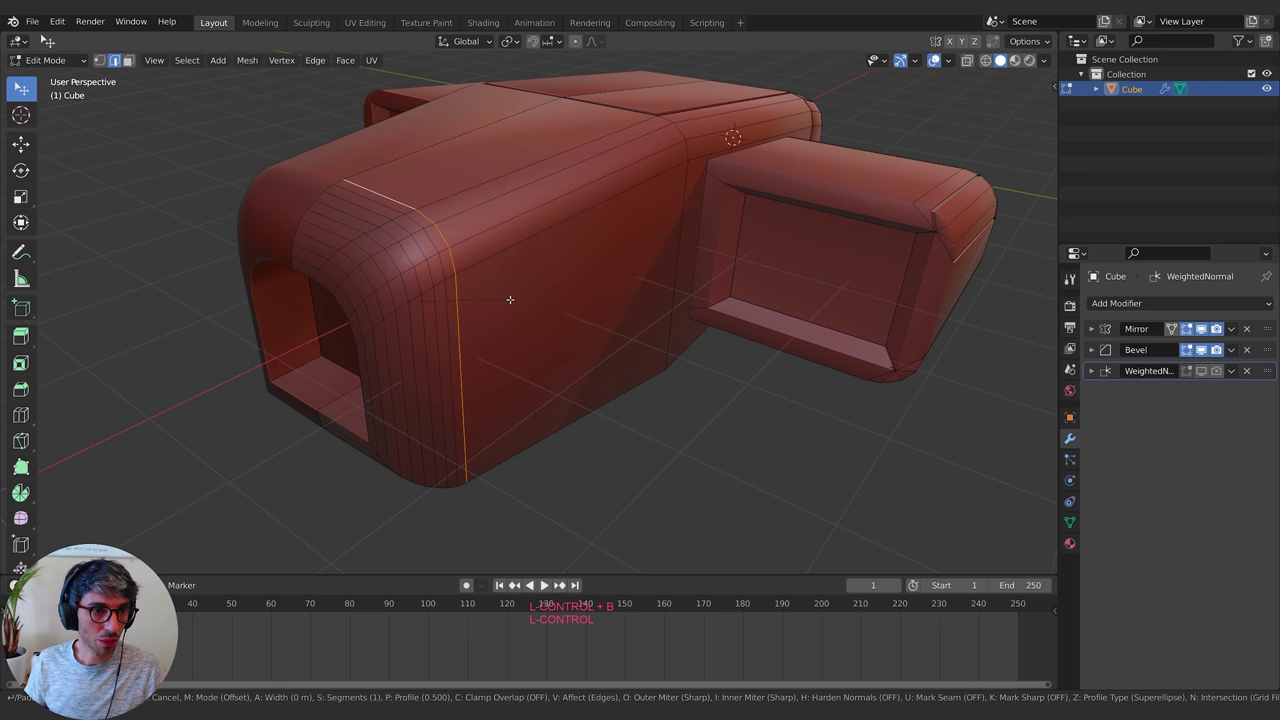
{"action": "key", "text": "Escape"}
{"action": "key", "text": "s"}
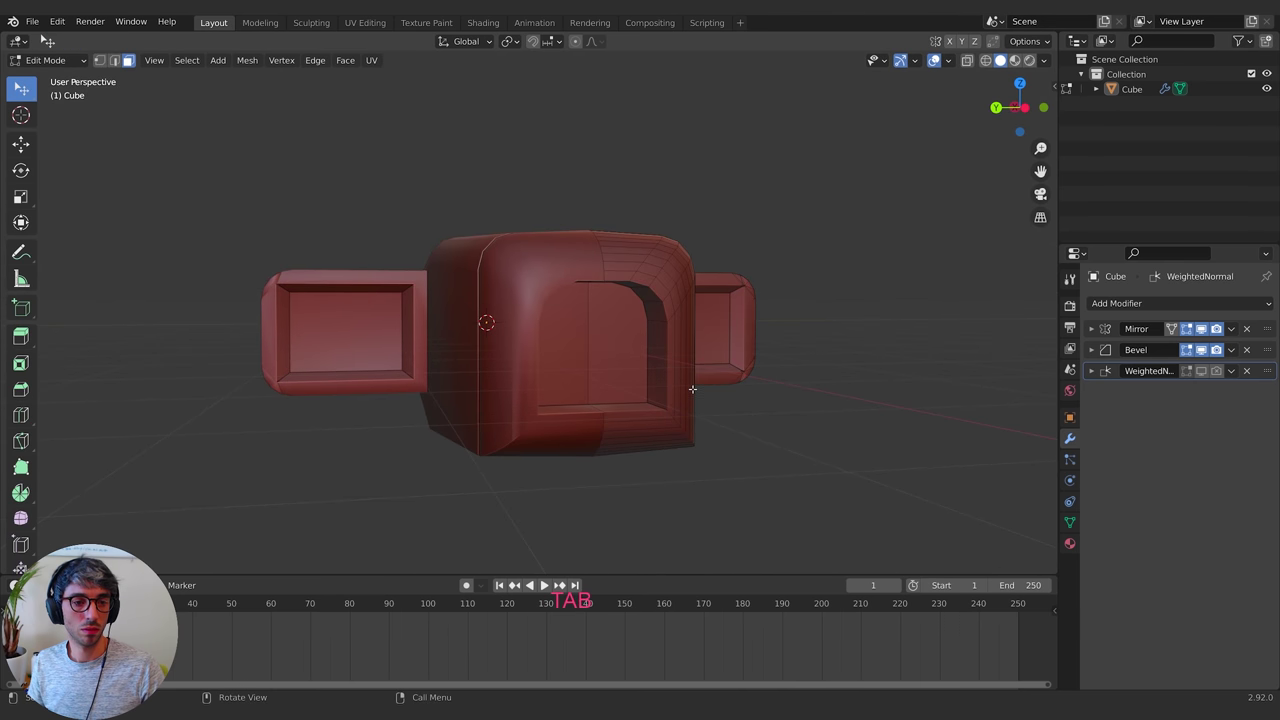
Move the inner face of the body's rear recess outward along X, making the recess shallower
{"action": "middle_click_drag", "start_coordinate": [692, 388], "coordinate": [140, 68]}
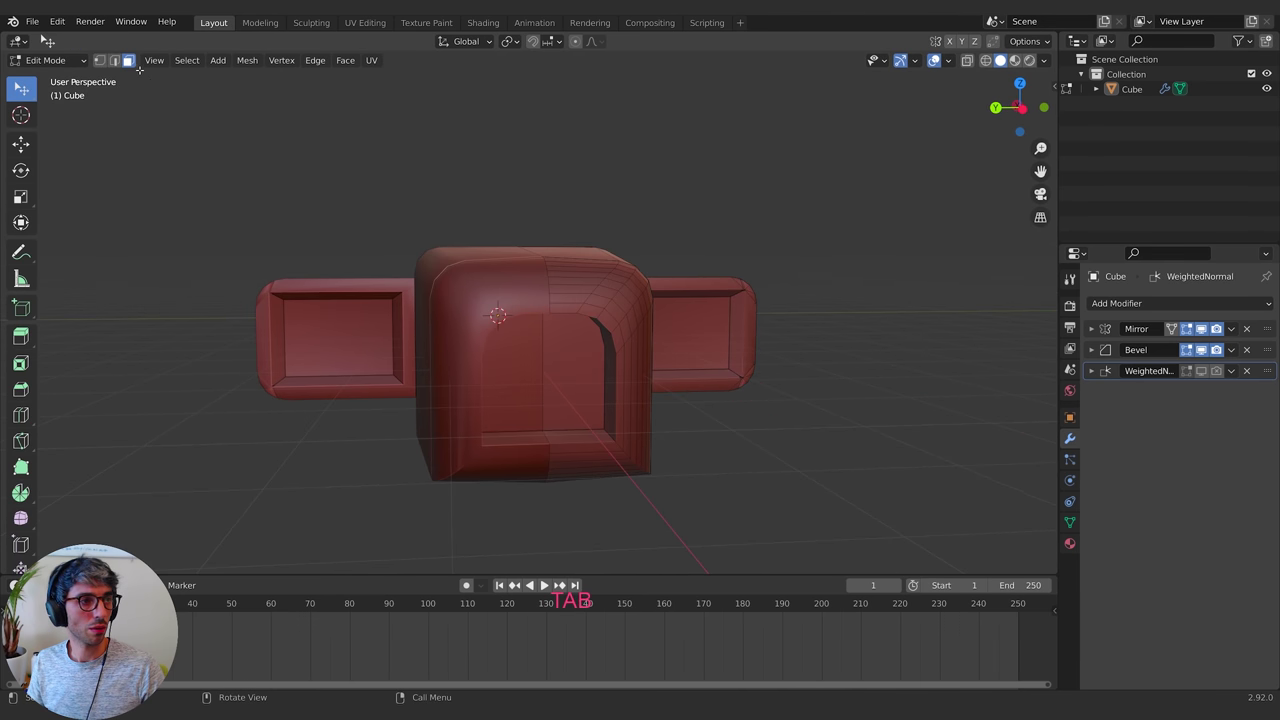
{"action": "middle_click_drag", "start_coordinate": [469, 335], "coordinate": [578, 343]}
{"action": "key", "text": "g"}
{"action": "key", "text": "x"}
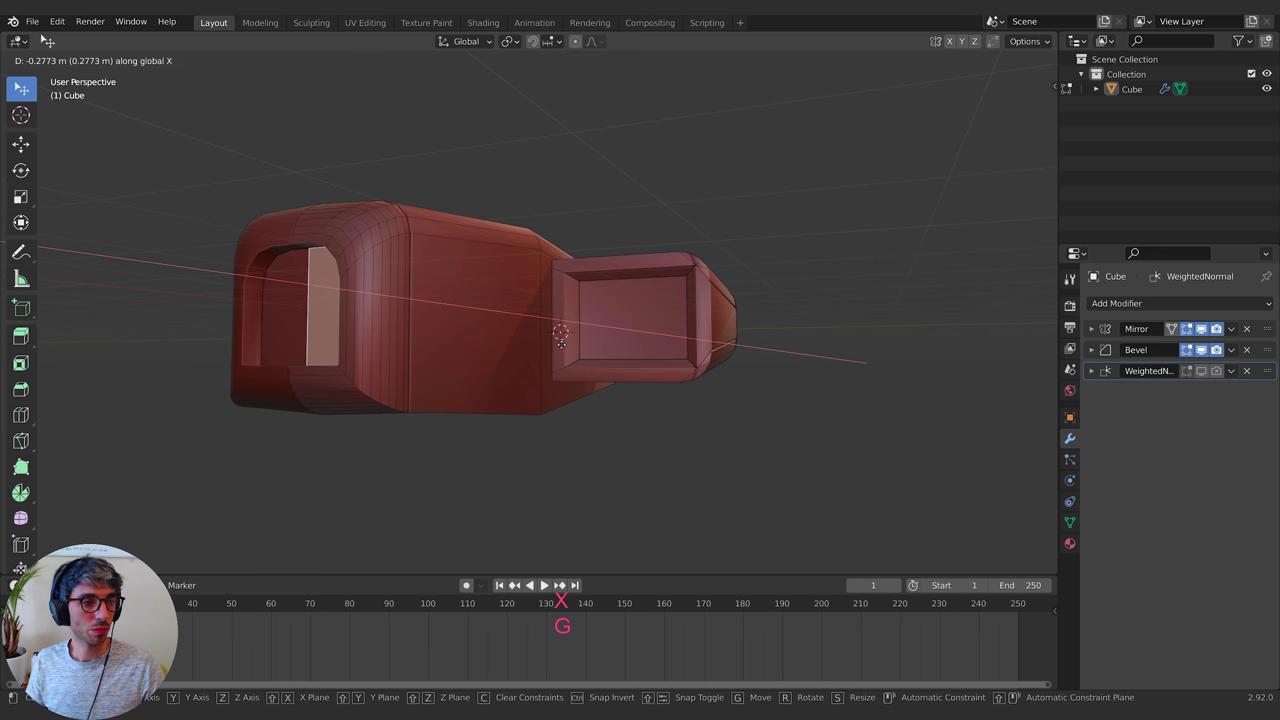
{"action": "left_click", "coordinate": [551, 354]}
{"action": "key", "text": "Tab"}
Extrude the horizontal edges across the nose panel in place and move them about 0.029 m along X to form vent slats
{"action": "middle_click_drag", "start_coordinate": [551, 354], "coordinate": [704, 459]}
{"action": "left_click", "coordinate": [560, 308], "text": "shift"}
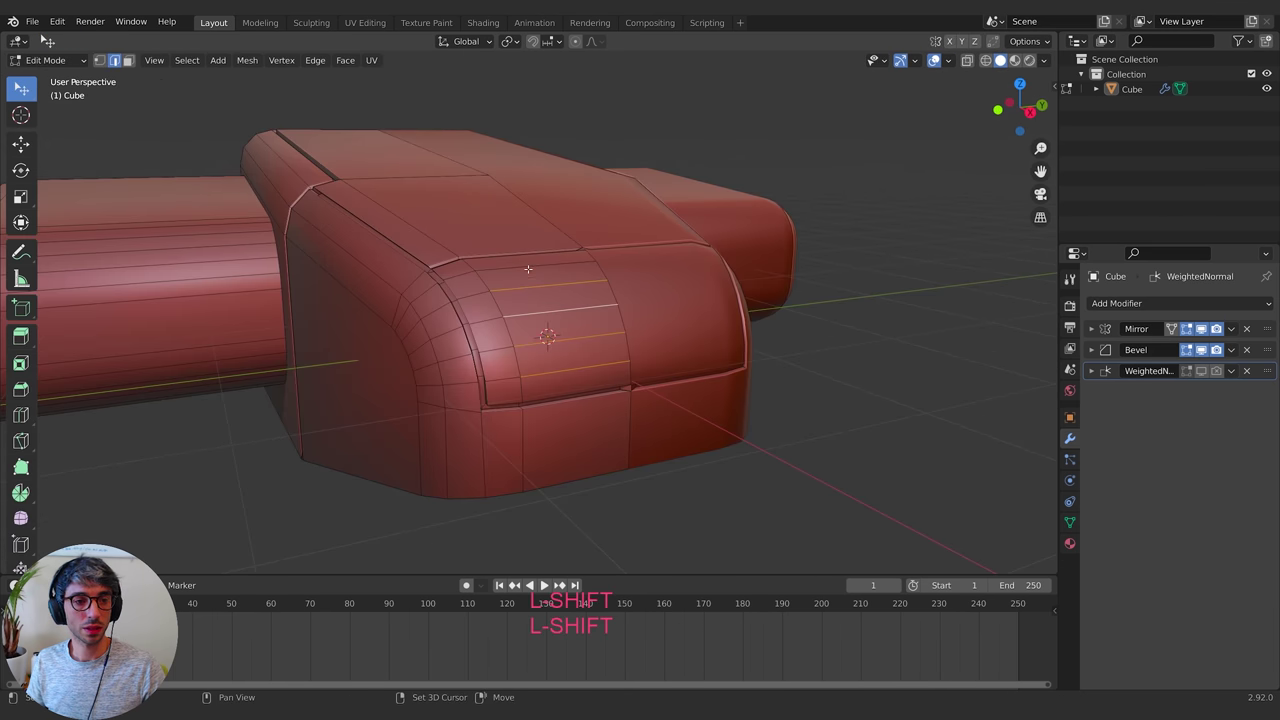
{"action": "left_click", "coordinate": [528, 268], "text": "shift"}
{"action": "middle_click_drag", "start_coordinate": [528, 268], "coordinate": [765, 334]}
{"action": "key", "text": "shift+d"}
{"action": "key", "text": "Escape"}
{"action": "key", "text": "g"}
{"action": "key", "text": "Escape"}
{"action": "key", "text": "e"}
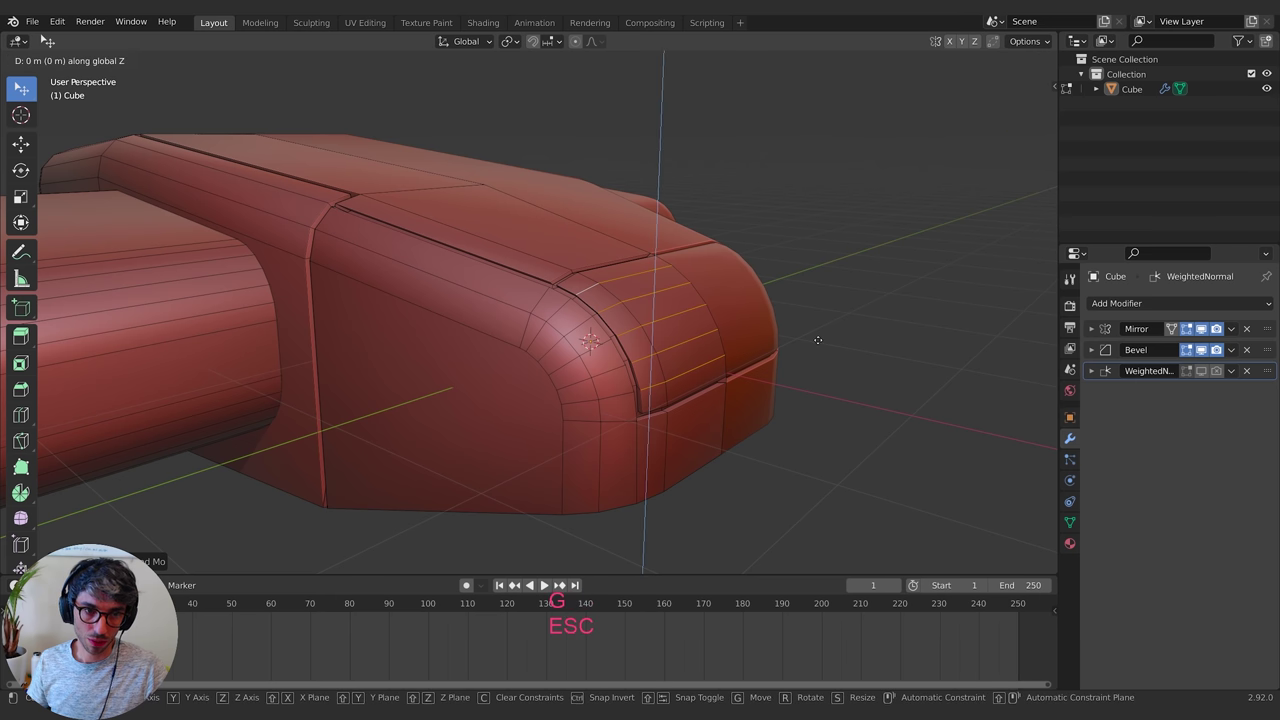
{"action": "key", "text": "x"}
{"action": "key", "text": "g"}
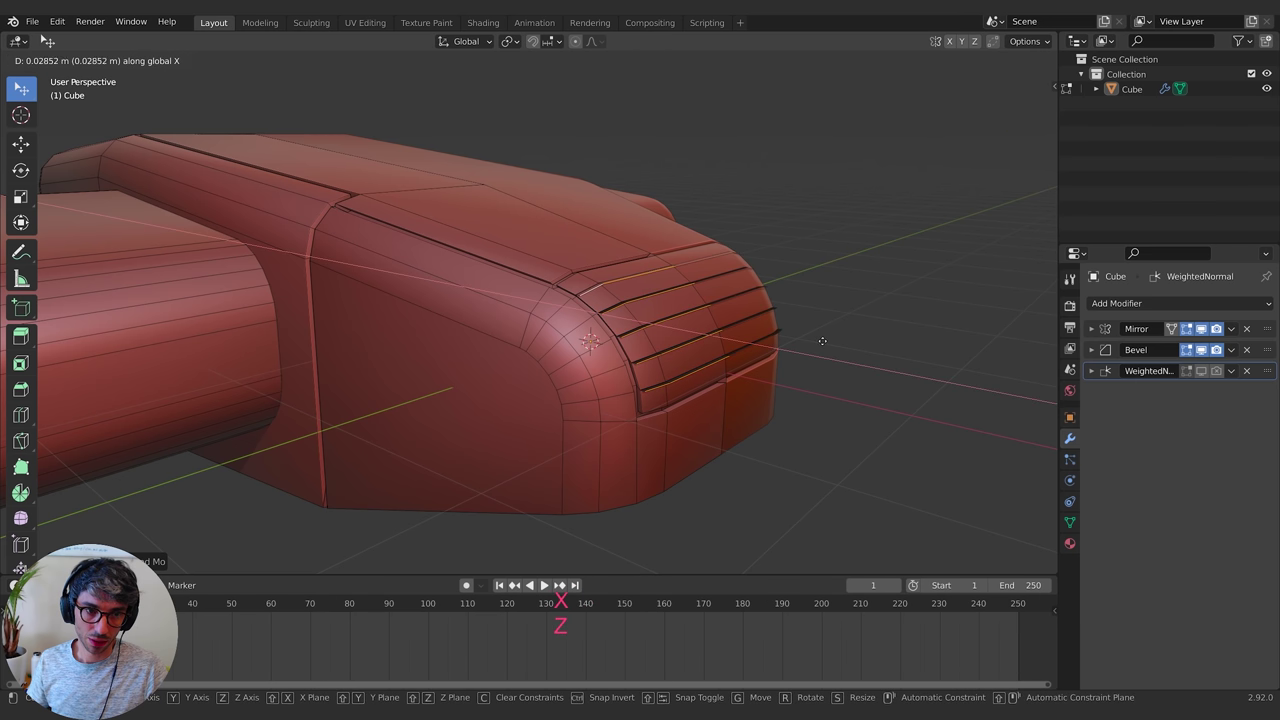
{"action": "key", "text": "z"}
{"action": "left_click", "coordinate": [823, 346]}
Examine the nose slats up close in both Object Mode and Edit Mode
{"action": "key", "text": "Tab"}
{"action": "middle_click_drag", "start_coordinate": [823, 346], "coordinate": [817, 325]}
{"action": "middle_click_drag", "start_coordinate": [817, 325], "coordinate": [809, 355], "text": "shift"}
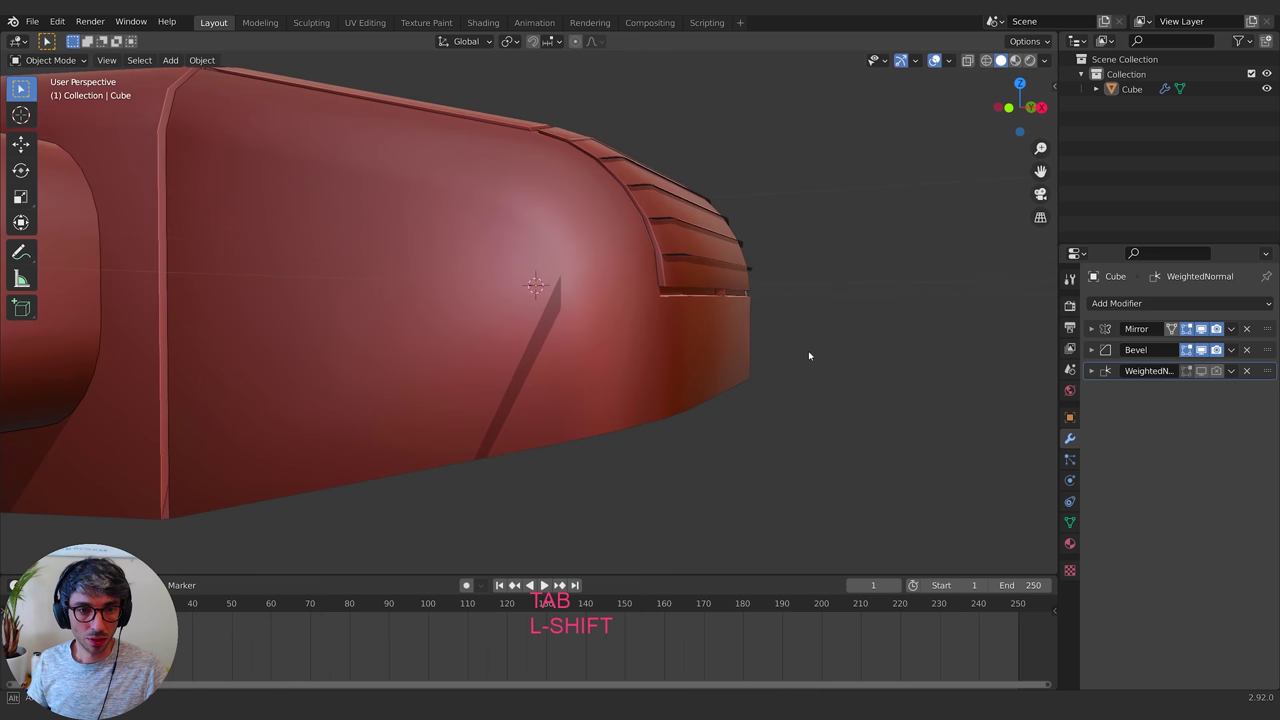
{"action": "middle_click_drag", "start_coordinate": [757, 308], "coordinate": [767, 310]}
{"action": "key", "text": "Tab"}
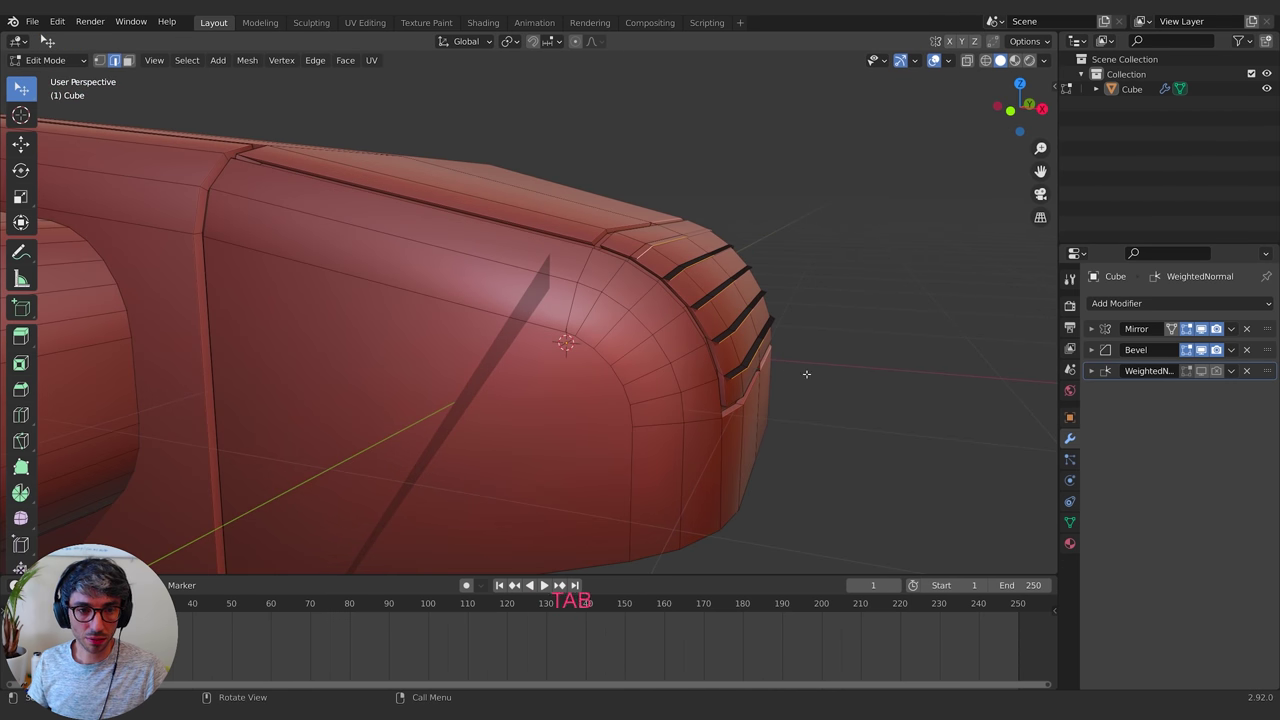
{"action": "scroll", "coordinate": [806, 374], "scroll_direction": "down", "scroll_amount": 3}
{"action": "middle_click_drag", "start_coordinate": [806, 374], "coordinate": [720, 362]}
{"action": "middle_click_drag", "start_coordinate": [720, 362], "coordinate": [638, 350], "text": "shift"}
Select the entire mesh and recalculate its normals to the outside
{"action": "key", "text": "a"}
{"action": "key", "text": "Tab"}
{"action": "middle_click_drag", "start_coordinate": [378, 88], "coordinate": [807, 200], "text": "shift"}
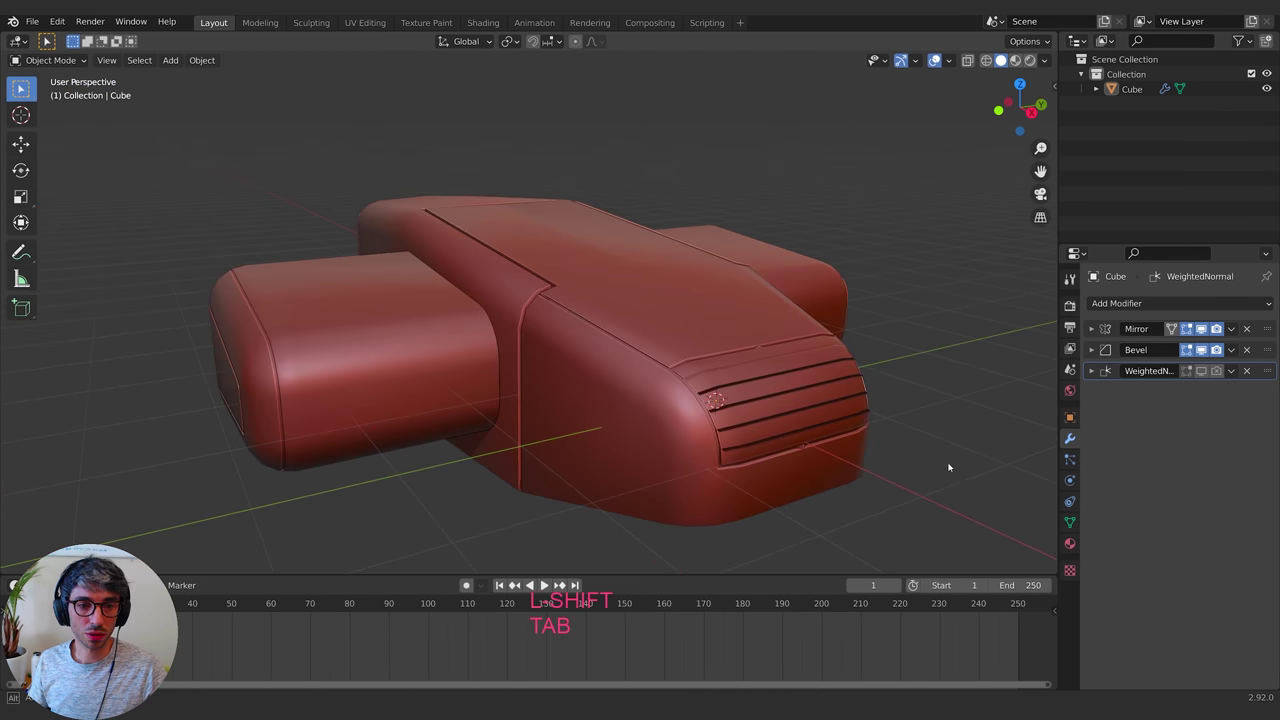
{"action": "middle_click_drag", "start_coordinate": [949, 466], "coordinate": [905, 448]}
{"action": "key", "text": "Tab"}
{"action": "key", "text": "Tab"}
{"action": "key", "text": "Tab"}
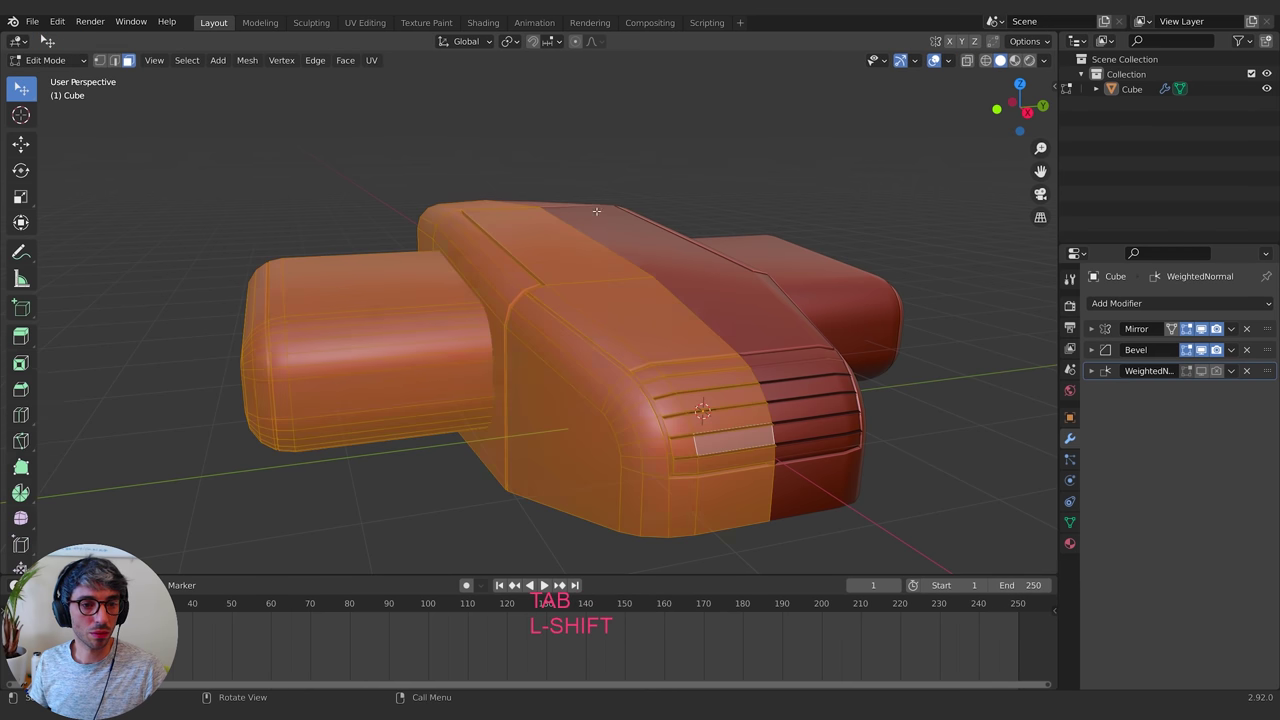
{"action": "key", "text": "Tab"}
{"action": "left_click", "coordinate": [207, 61]}
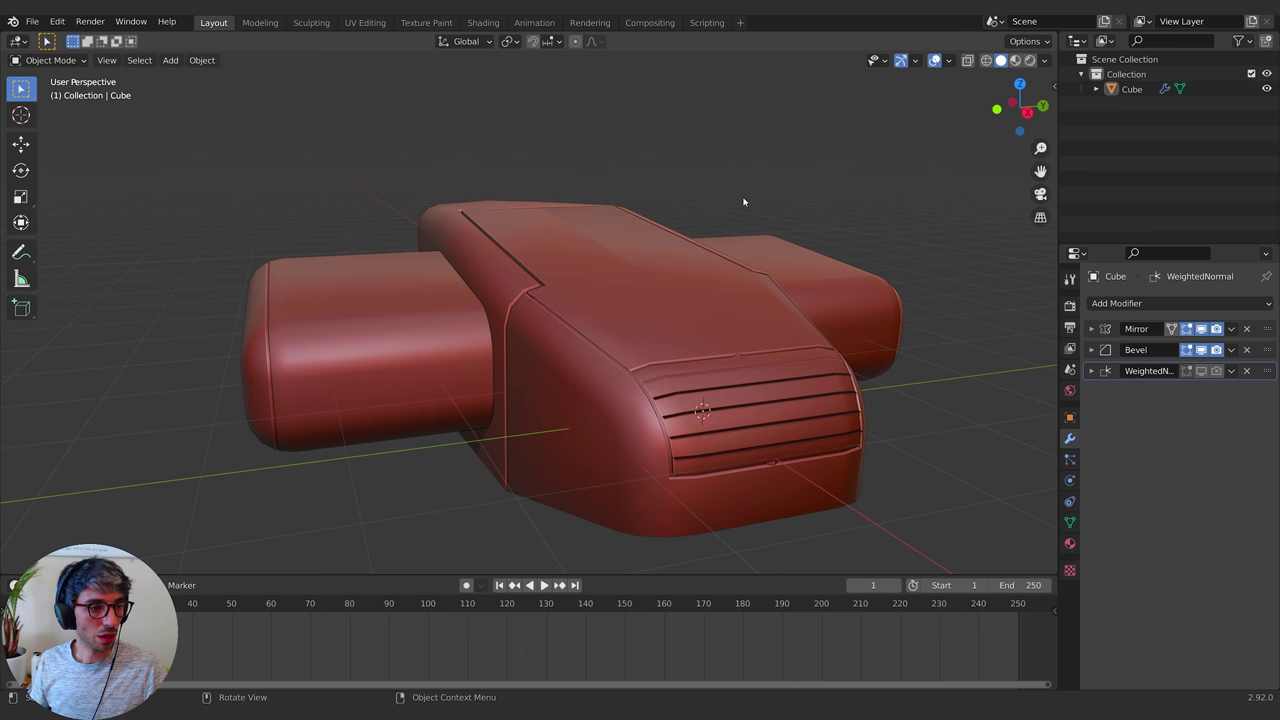
{"action": "key", "text": "Tab"}
{"action": "left_click", "coordinate": [342, 61]}
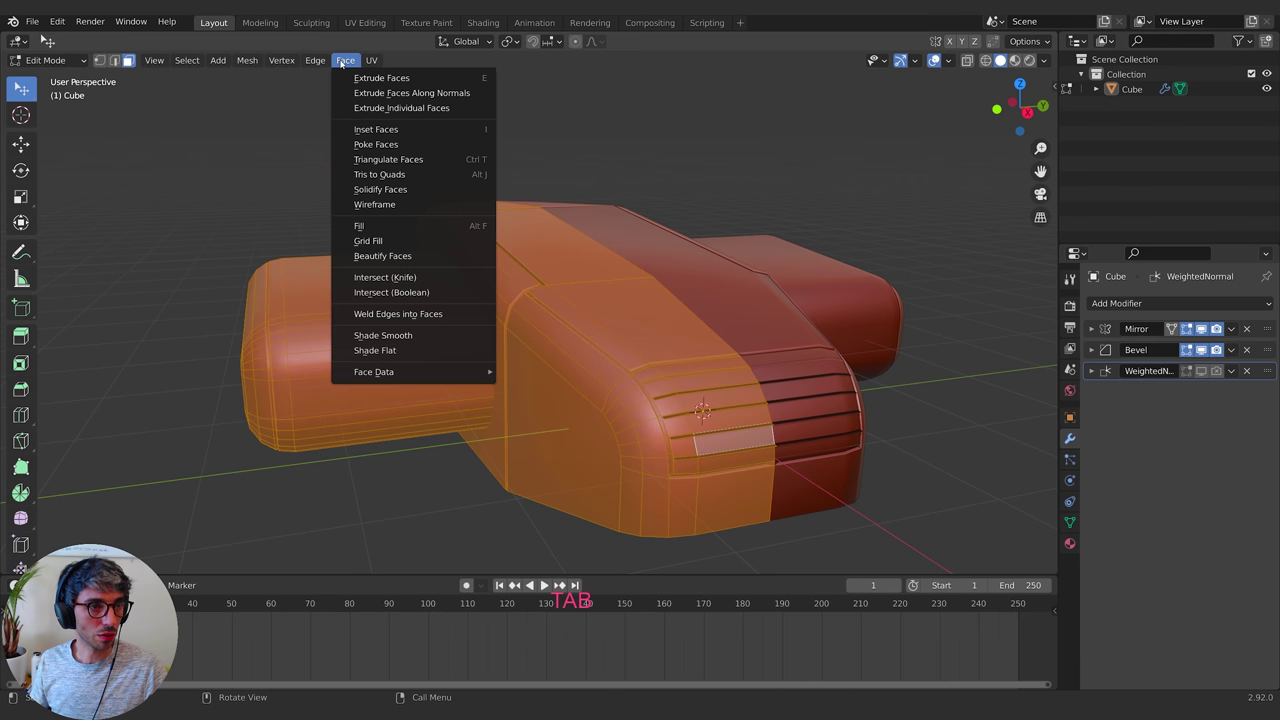
{"action": "mouse_move", "coordinate": [246, 61]}
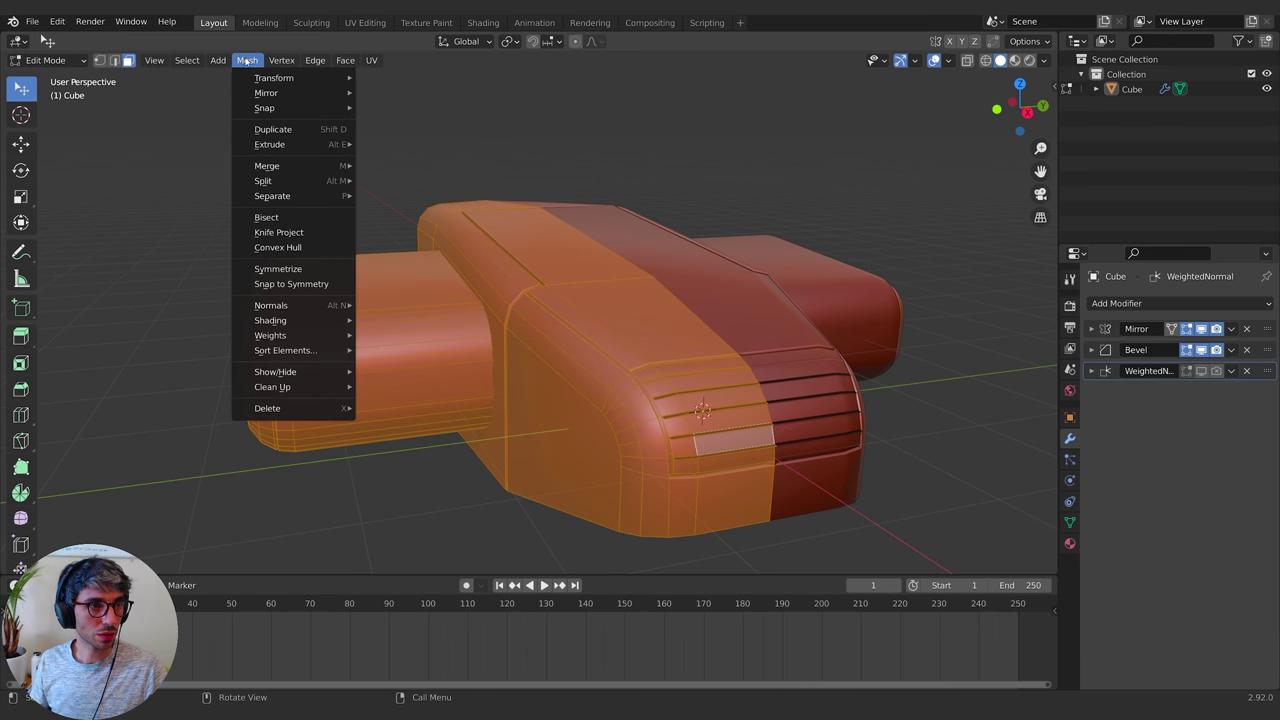
{"action": "mouse_move", "coordinate": [305, 306]}
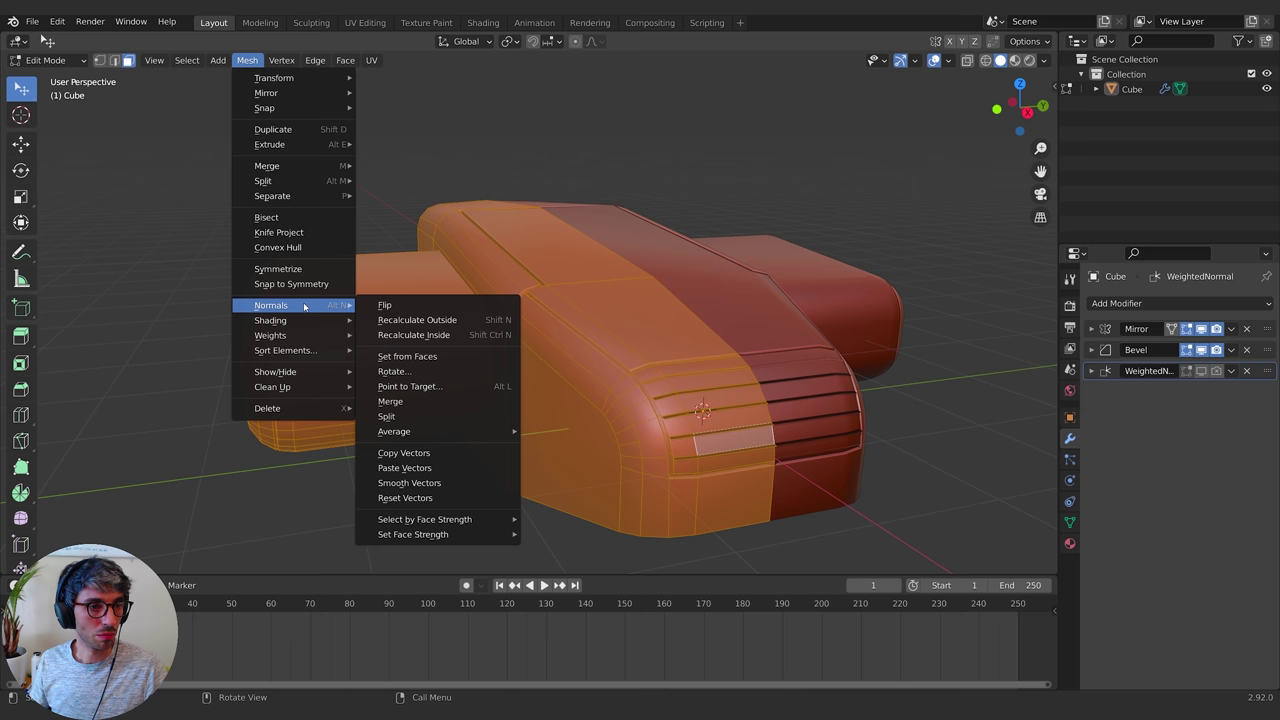
{"action": "left_click", "coordinate": [421, 321]}
{"action": "middle_click_drag", "start_coordinate": [692, 316], "coordinate": [657, 314]}
{"action": "key", "text": "Tab"}
{"action": "middle_click_drag", "start_coordinate": [945, 452], "coordinate": [847, 426], "text": "shift"}
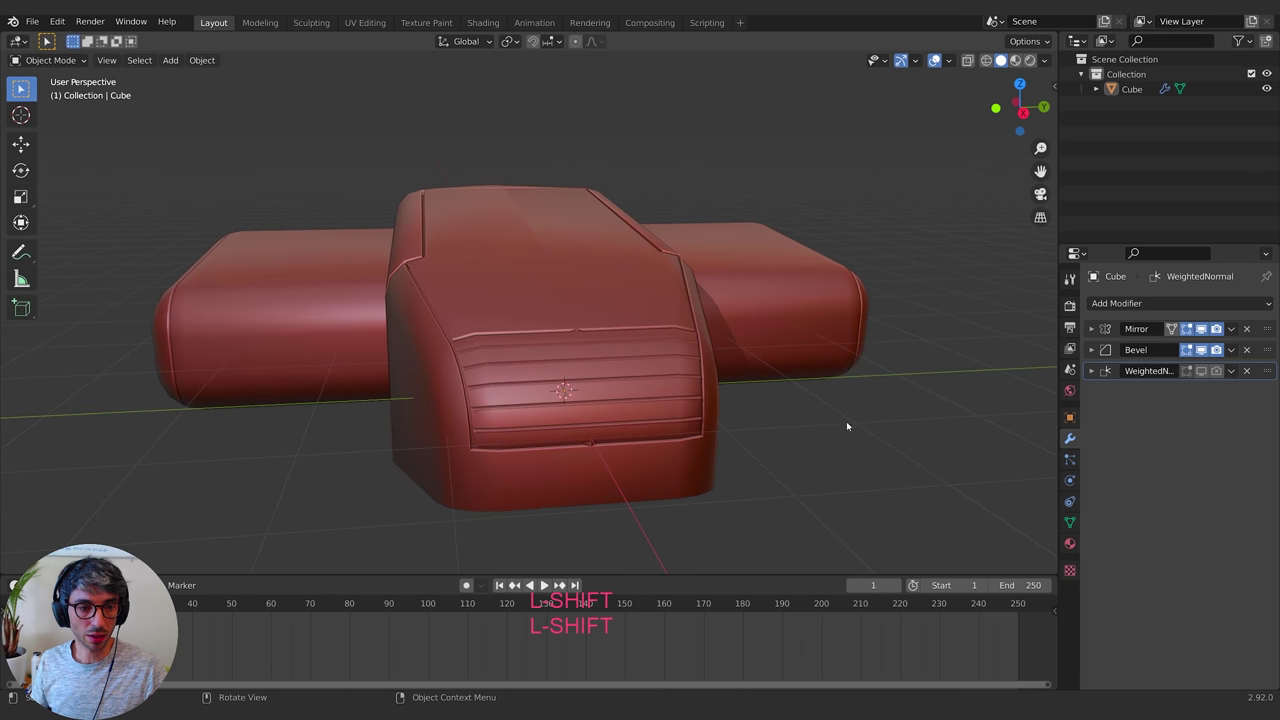
{"action": "middle_click_drag", "start_coordinate": [706, 505], "coordinate": [728, 438]}
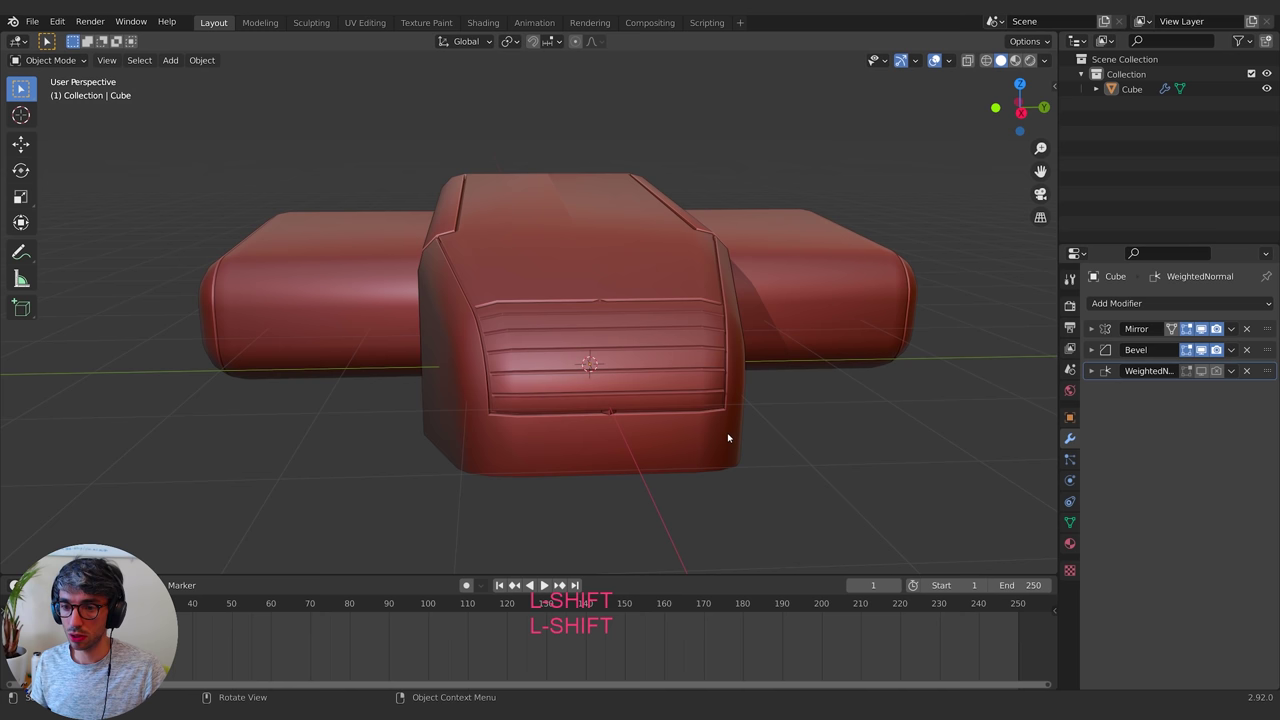
Try to raise the floor face of the body's rear recess along Z, first alone and again with smooth proportional editing
{"action": "key", "text": "Tab"}
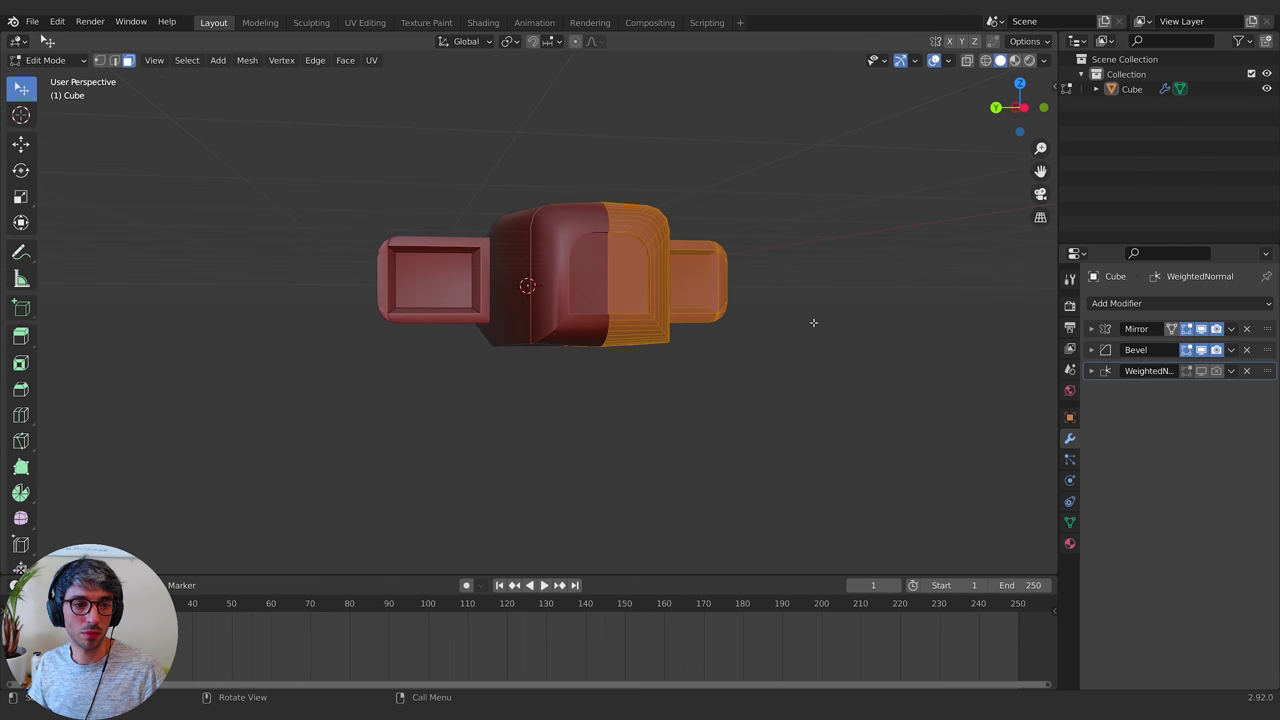
{"action": "middle_click_drag", "start_coordinate": [813, 322], "coordinate": [642, 289]}
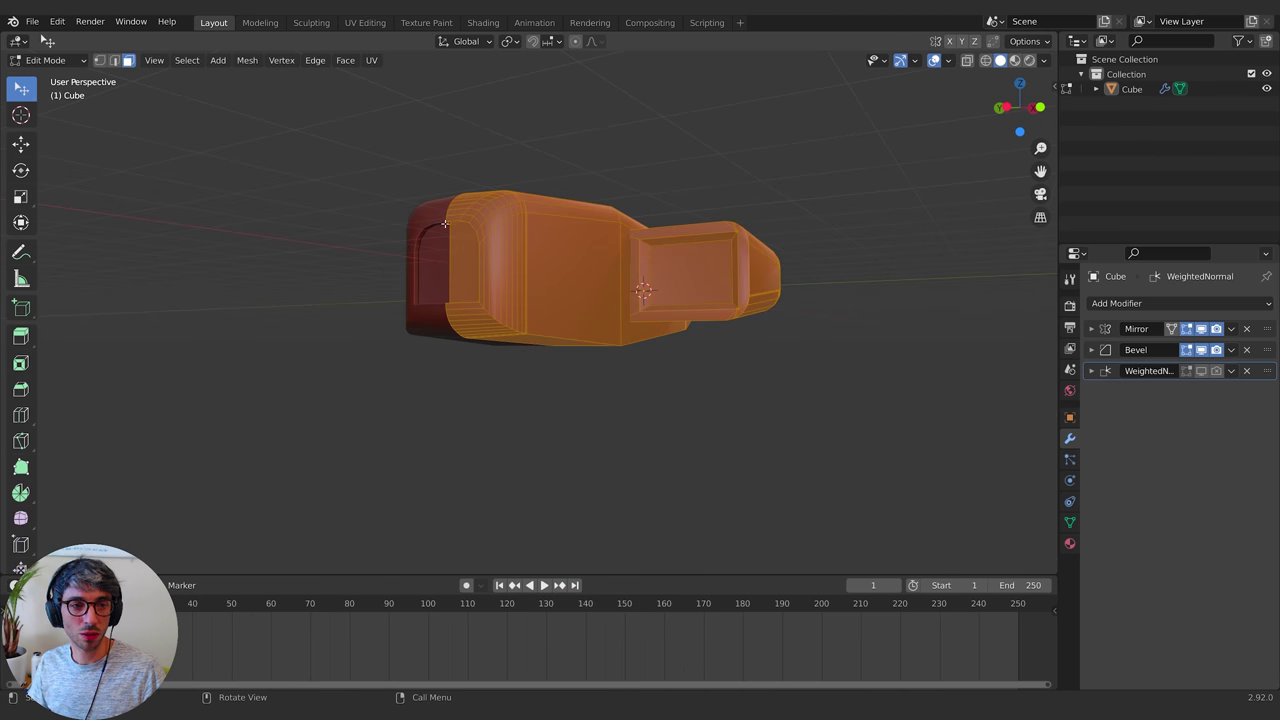
{"action": "middle_click_drag", "start_coordinate": [445, 224], "coordinate": [752, 419]}
{"action": "left_click", "coordinate": [581, 397]}
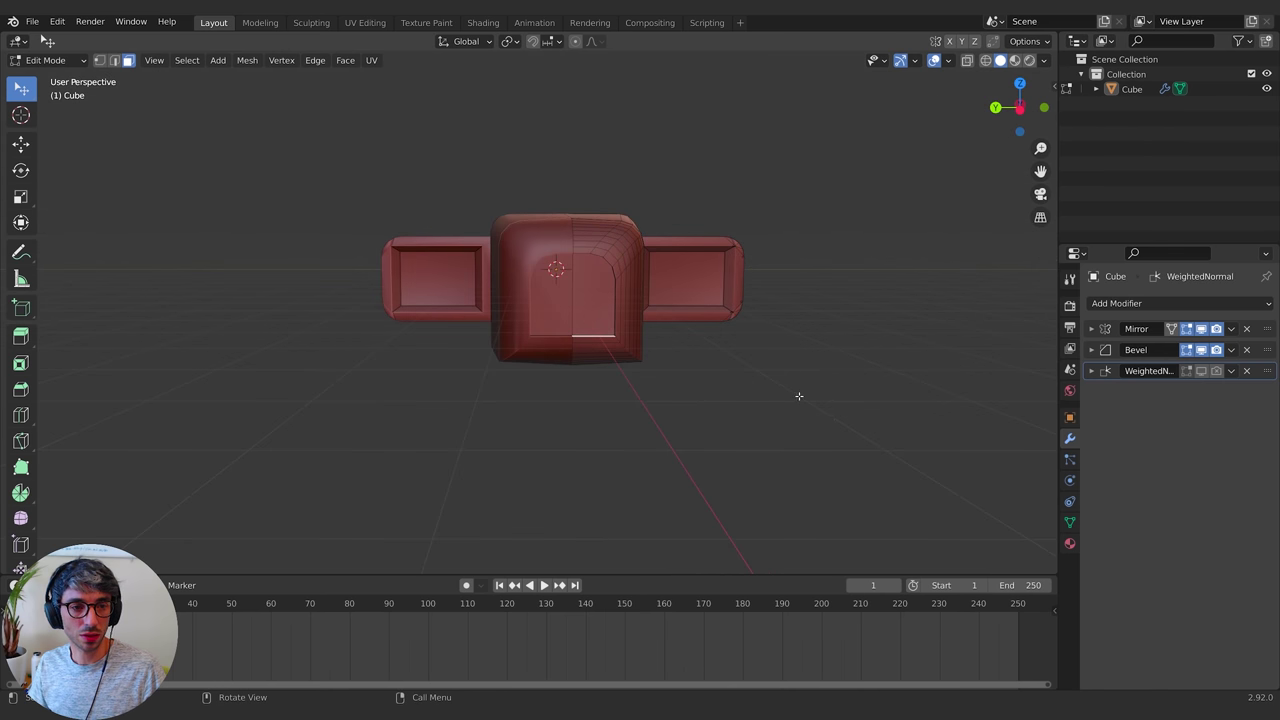
{"action": "key", "text": "g"}
{"action": "key", "text": "z"}
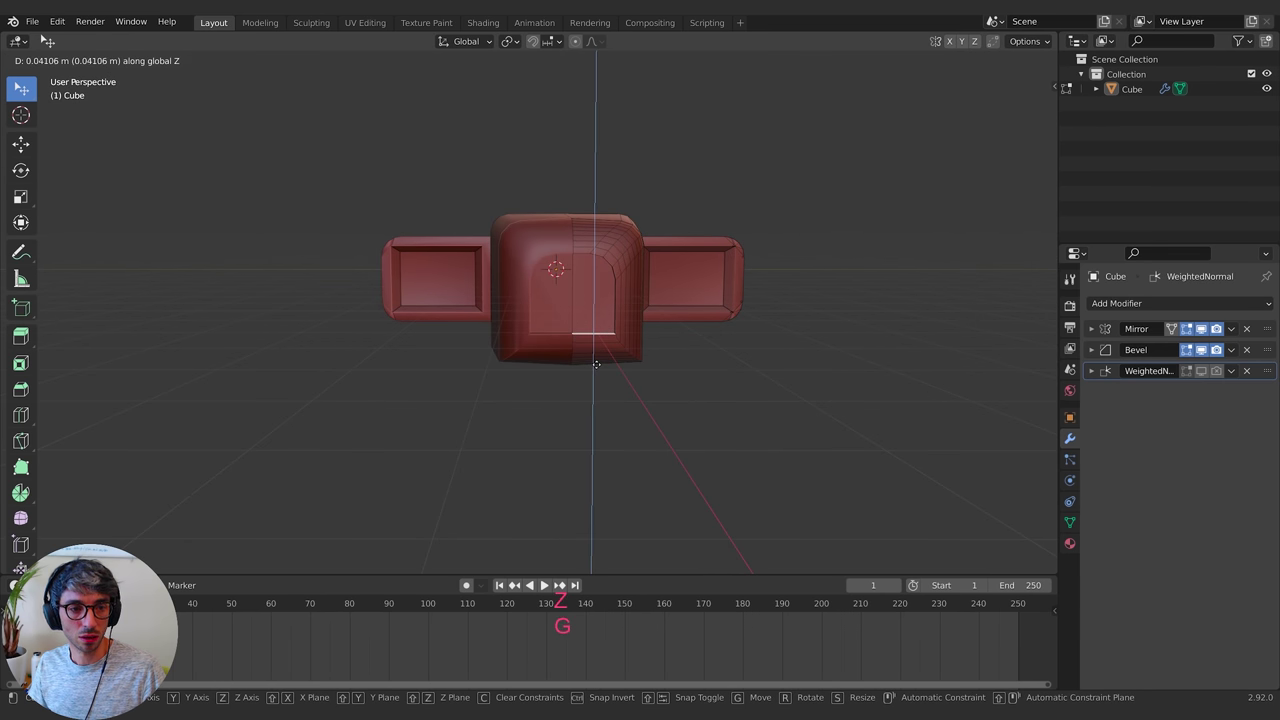
{"action": "key", "text": "Escape"}
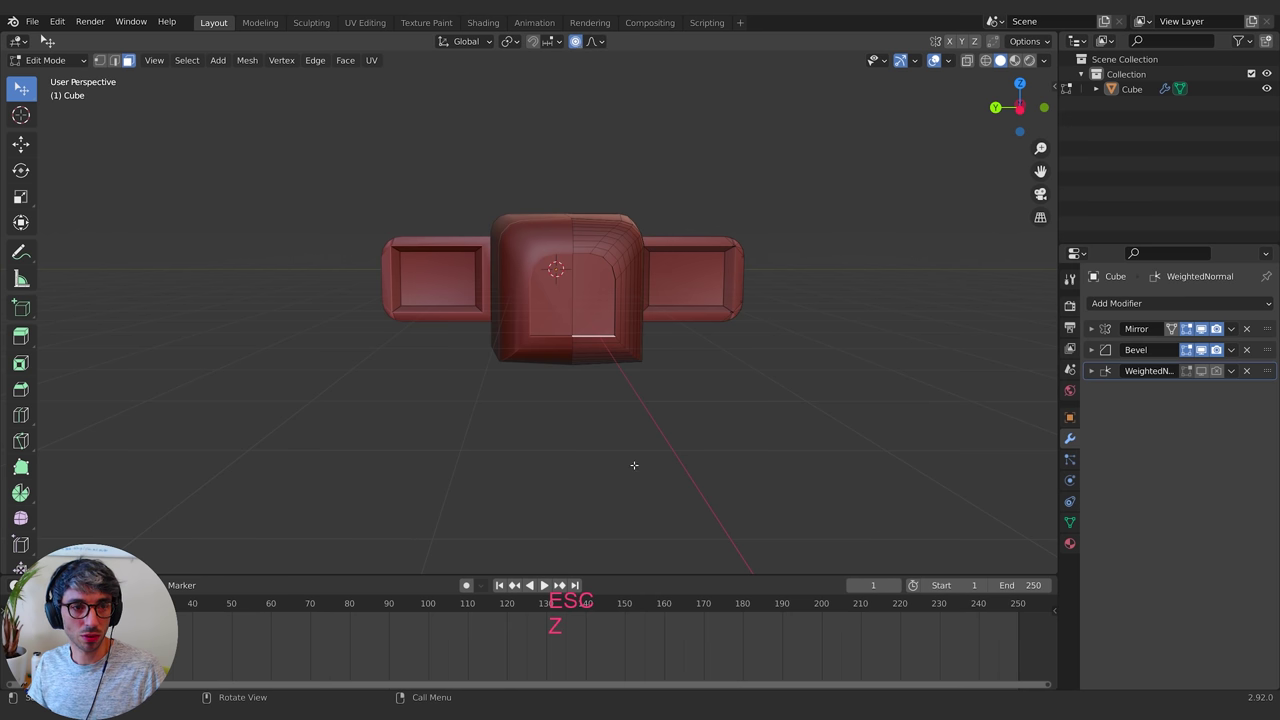
{"action": "key", "text": "g"}
{"action": "key", "text": "z"}
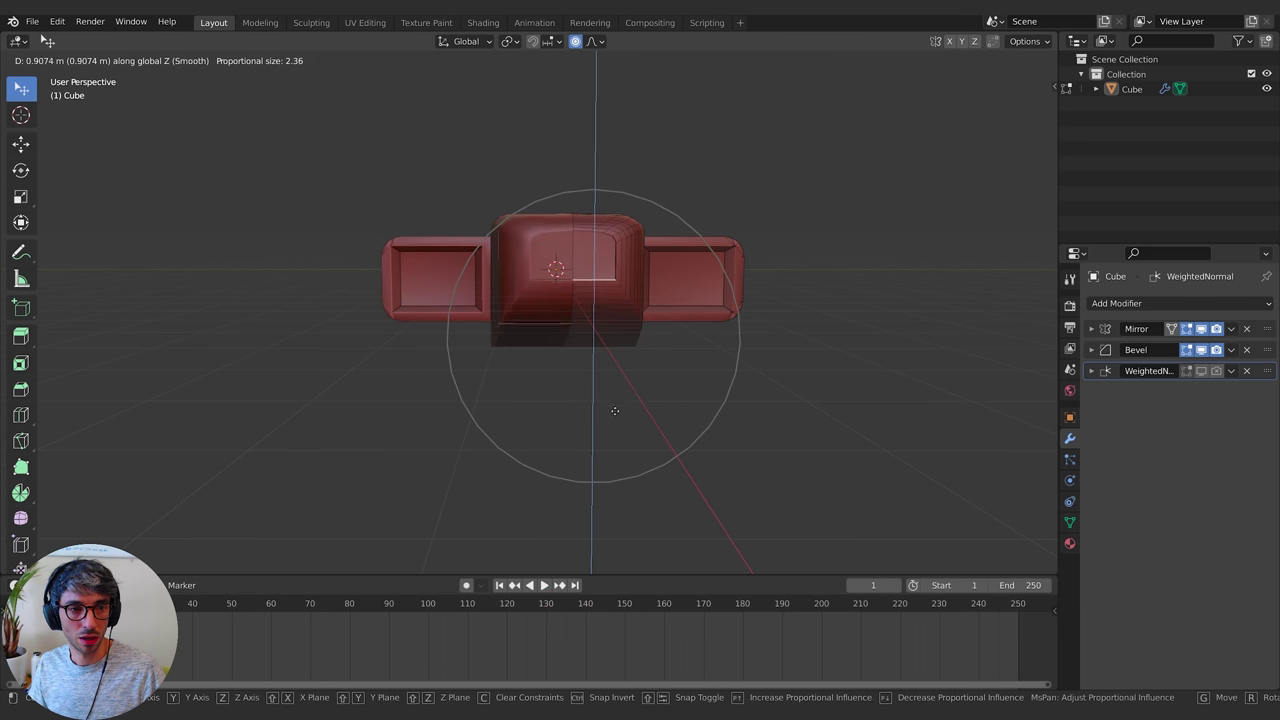
{"action": "key", "text": "Escape"}
Return to Object Mode, add a cylinder mesh and raise it along Z until it floats above the body
{"action": "middle_click_drag", "start_coordinate": [631, 420], "coordinate": [555, 352]}
{"action": "key", "text": "Tab"}
{"action": "key", "text": "shift+a"}
{"action": "mouse_move", "coordinate": [560, 351]}
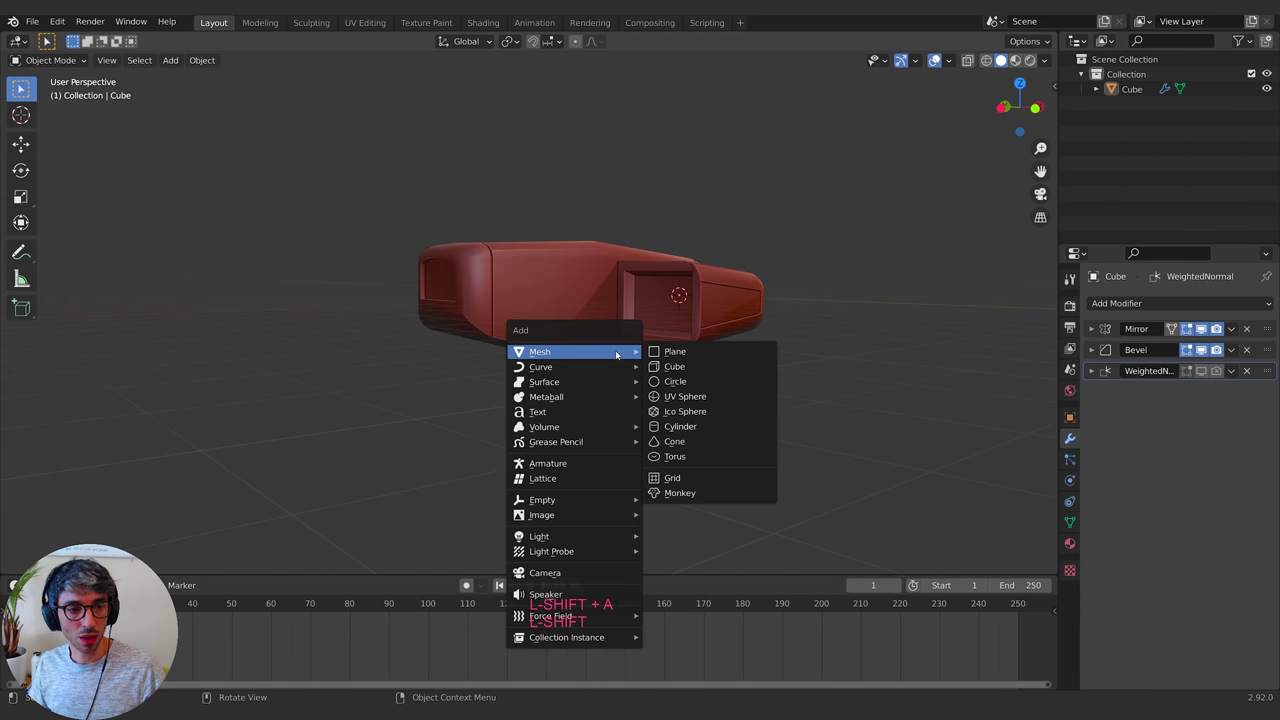
{"action": "left_click", "coordinate": [697, 427]}
{"action": "middle_click_drag", "start_coordinate": [757, 363], "coordinate": [724, 346]}
{"action": "key", "text": "g"}
{"action": "key", "text": "z"}
{"action": "left_click", "coordinate": [754, 226]}
{"action": "middle_click_drag", "start_coordinate": [754, 226], "coordinate": [814, 236]}
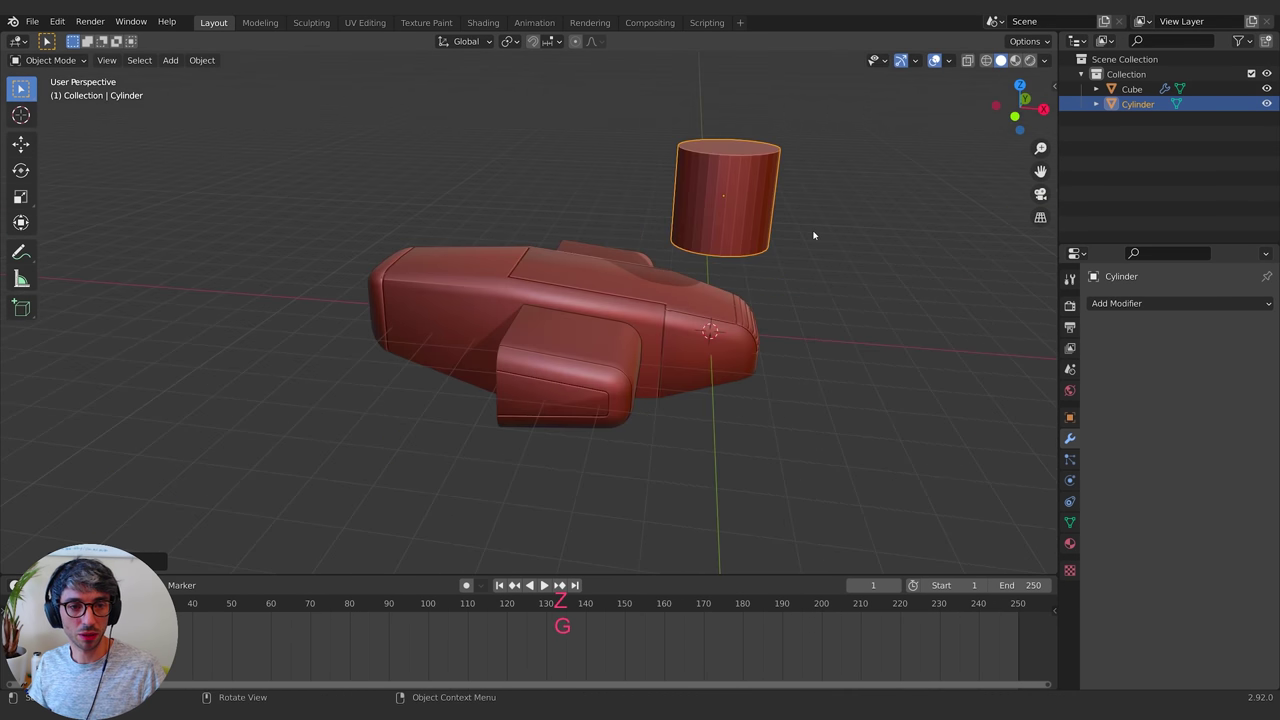
Rotate the cylinder 90° about the Y axis so it lies lengthwise
{"action": "key", "text": "r"}
{"action": "key", "text": "y"}
{"action": "key", "text": "9"}
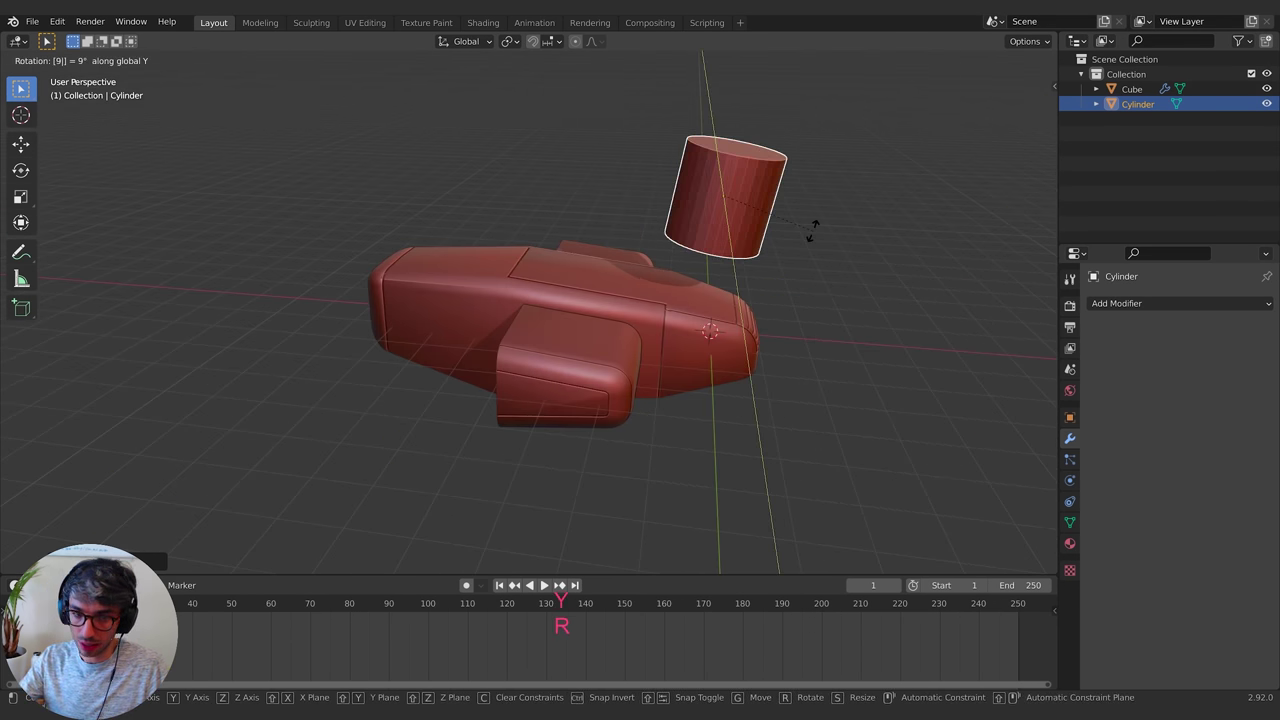
{"action": "key", "text": "0"}
{"action": "key", "text": "Return"}
Delete both end cap faces of the cylinder to leave an open tube
{"action": "middle_click_drag", "start_coordinate": [795, 233], "coordinate": [723, 297]}
{"action": "key", "text": "Tab"}
{"action": "scroll", "coordinate": [723, 297], "scroll_direction": "up", "scroll_amount": 5}
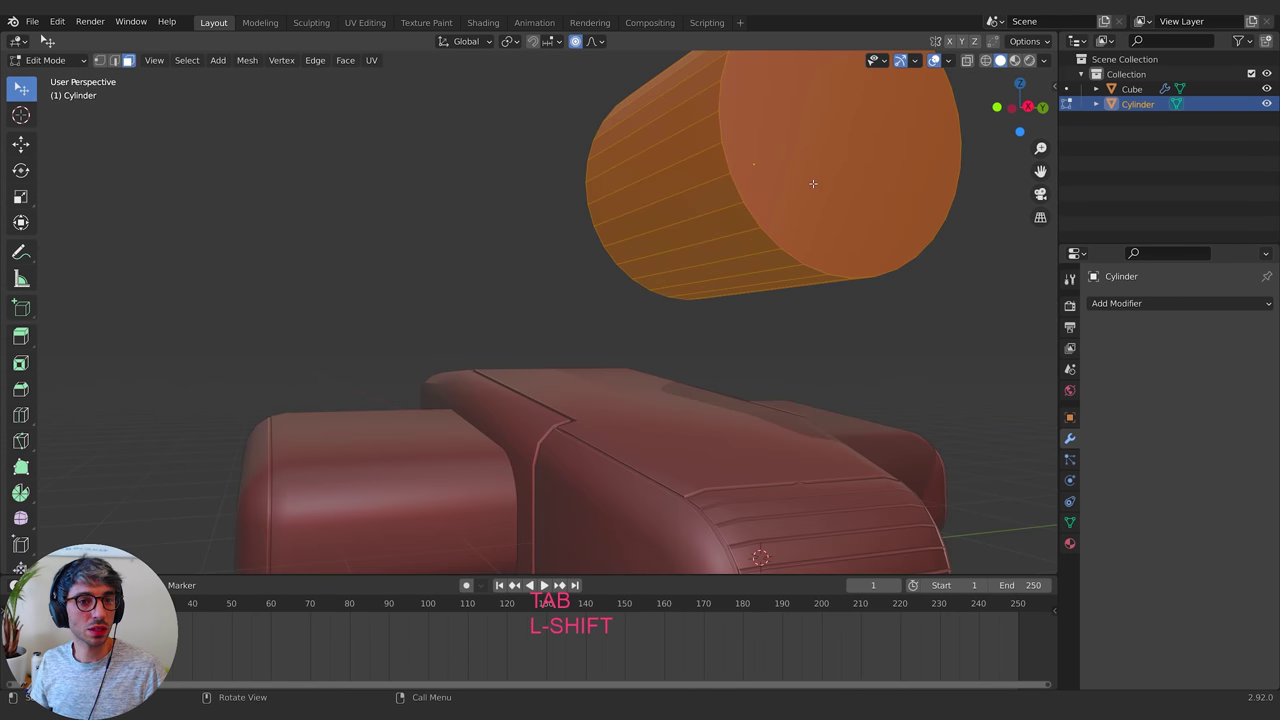
{"action": "left_click", "coordinate": [813, 184]}
{"action": "middle_click_drag", "start_coordinate": [932, 162], "coordinate": [820, 214], "text": "shift"}
{"action": "key", "text": "x"}
{"action": "left_click", "coordinate": [822, 217]}
{"action": "middle_click_drag", "start_coordinate": [520, 214], "coordinate": [745, 222]}
{"action": "left_click", "coordinate": [794, 250]}
{"action": "key", "text": "x"}
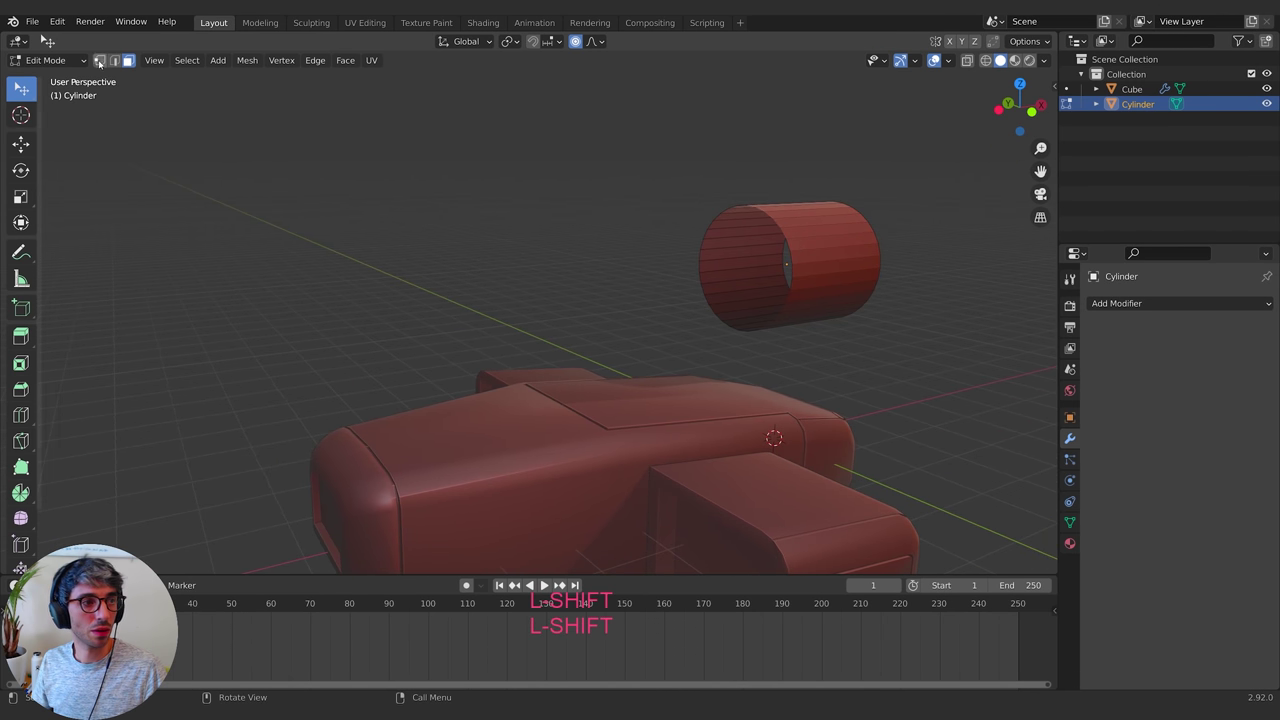
Taper the open tube into a cone by enlarging its rear rim and shrinking its front rim
{"action": "left_click", "coordinate": [780, 227], "text": "alt"}
{"action": "middle_click_drag", "start_coordinate": [872, 275], "coordinate": [778, 273]}
{"action": "key", "text": "s"}
{"action": "left_click", "coordinate": [849, 255]}
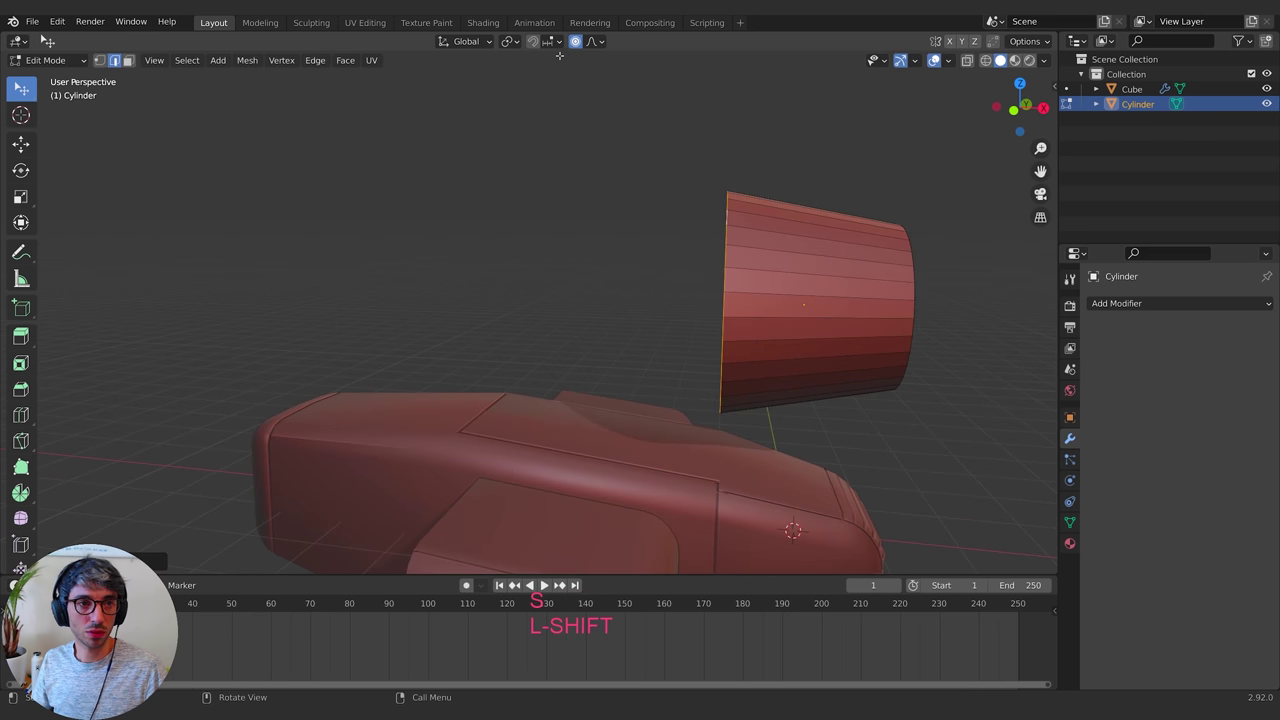
{"action": "middle_click_drag", "start_coordinate": [726, 138], "coordinate": [564, 186]}
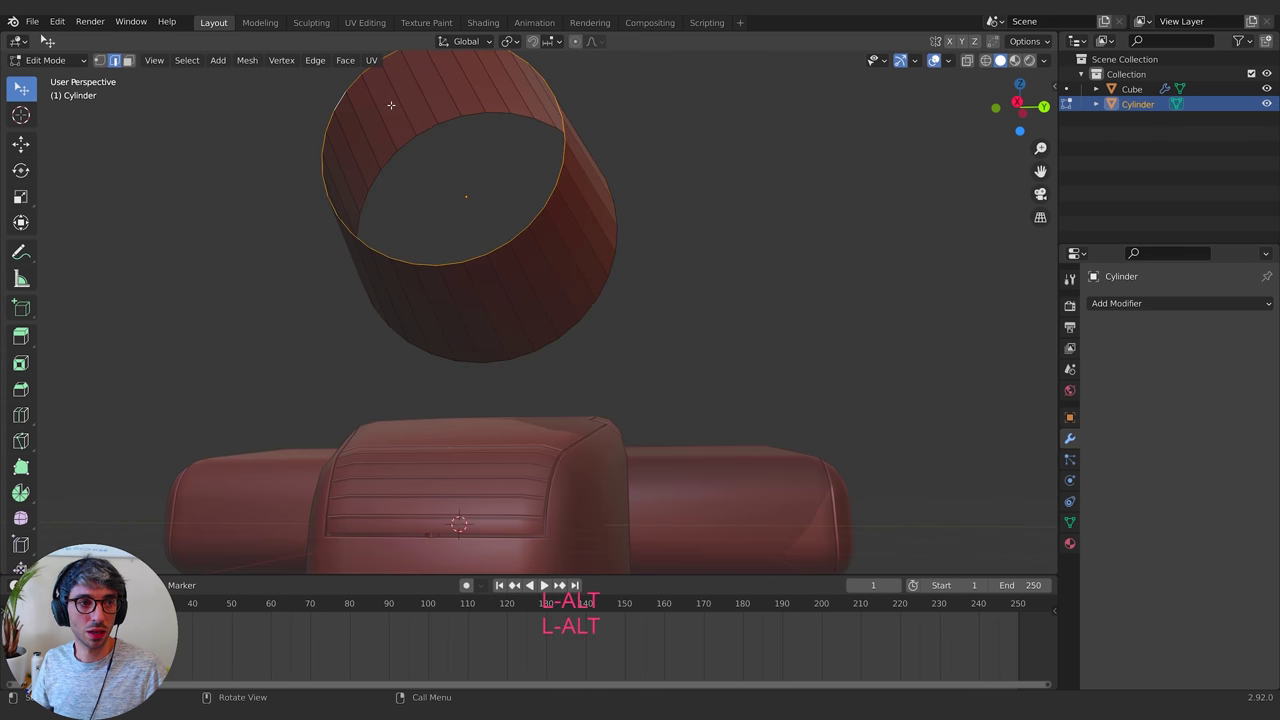
{"action": "middle_click_drag", "start_coordinate": [391, 104], "coordinate": [739, 296]}
{"action": "key", "text": "s"}
{"action": "left_click", "coordinate": [812, 297]}
Extrude the entire cone in place, scale it to create wall thickness and move it about 0.15 m along X
{"action": "key", "text": "a"}
{"action": "key", "text": "e"}
{"action": "key", "text": "Escape"}
{"action": "key", "text": "s"}
{"action": "left_click", "coordinate": [805, 290]}
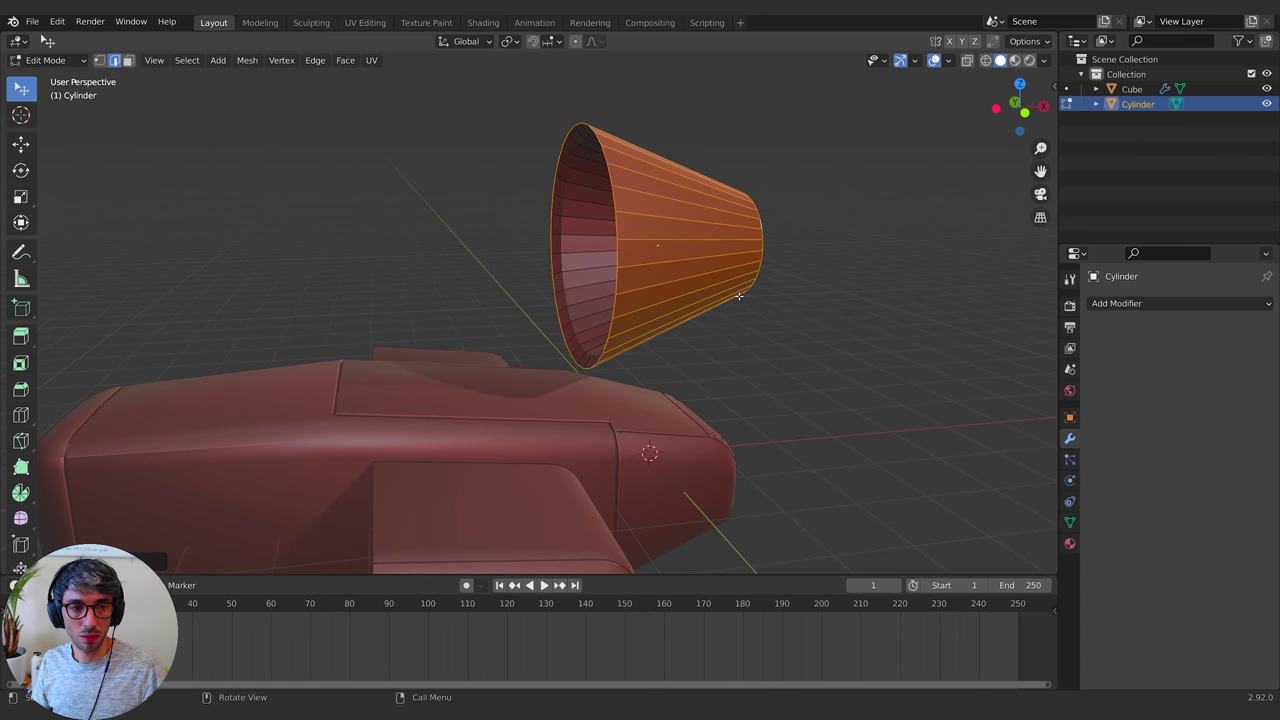
{"action": "key", "text": "g"}
{"action": "key", "text": "x"}
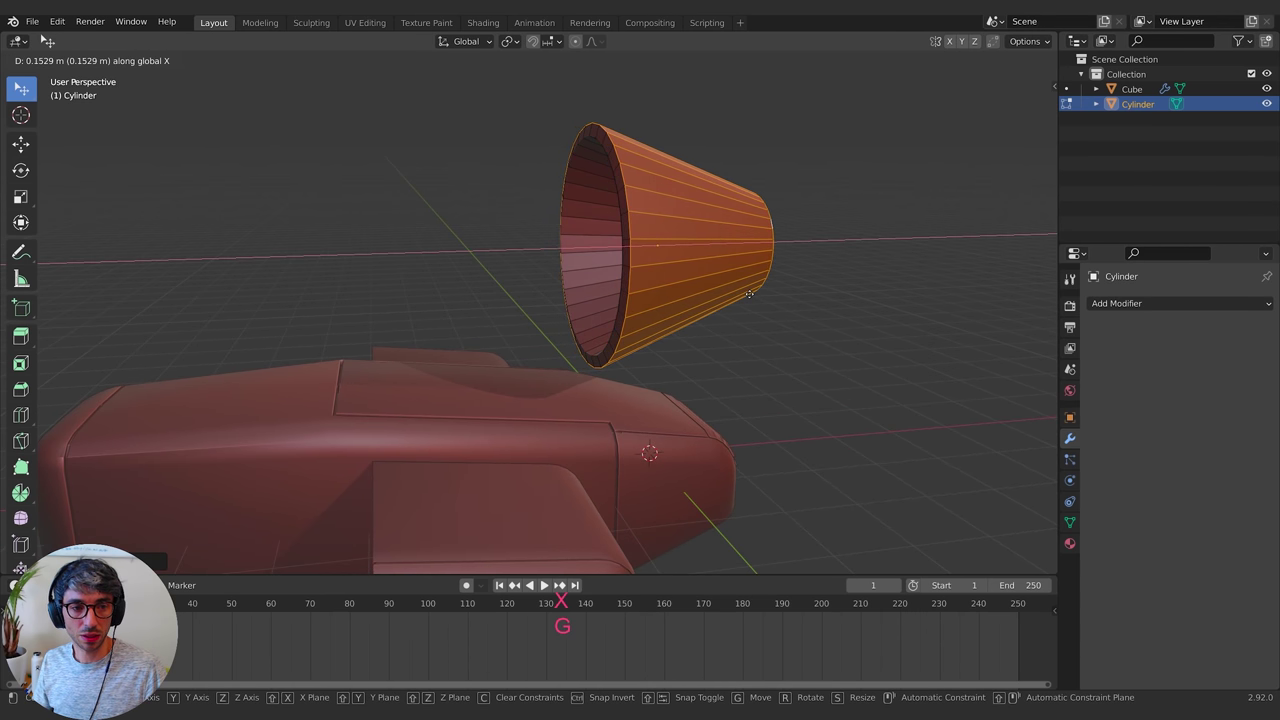
{"action": "left_click", "coordinate": [749, 294]}
{"action": "middle_click_drag", "start_coordinate": [749, 294], "coordinate": [708, 292]}
Add five evenly spaced loop cuts around the cone and bevel them into bands about 0.078 m wide
{"action": "key", "text": "ctrl+r"}
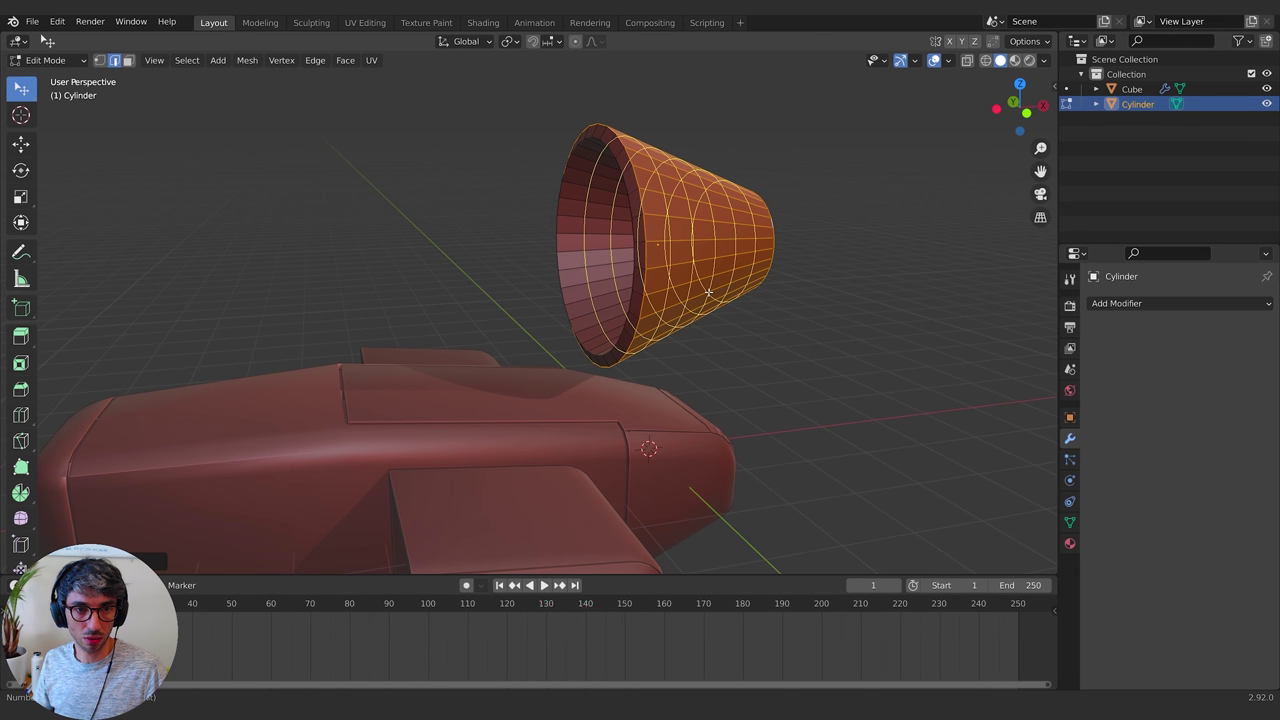
{"action": "left_click", "coordinate": [708, 292]}
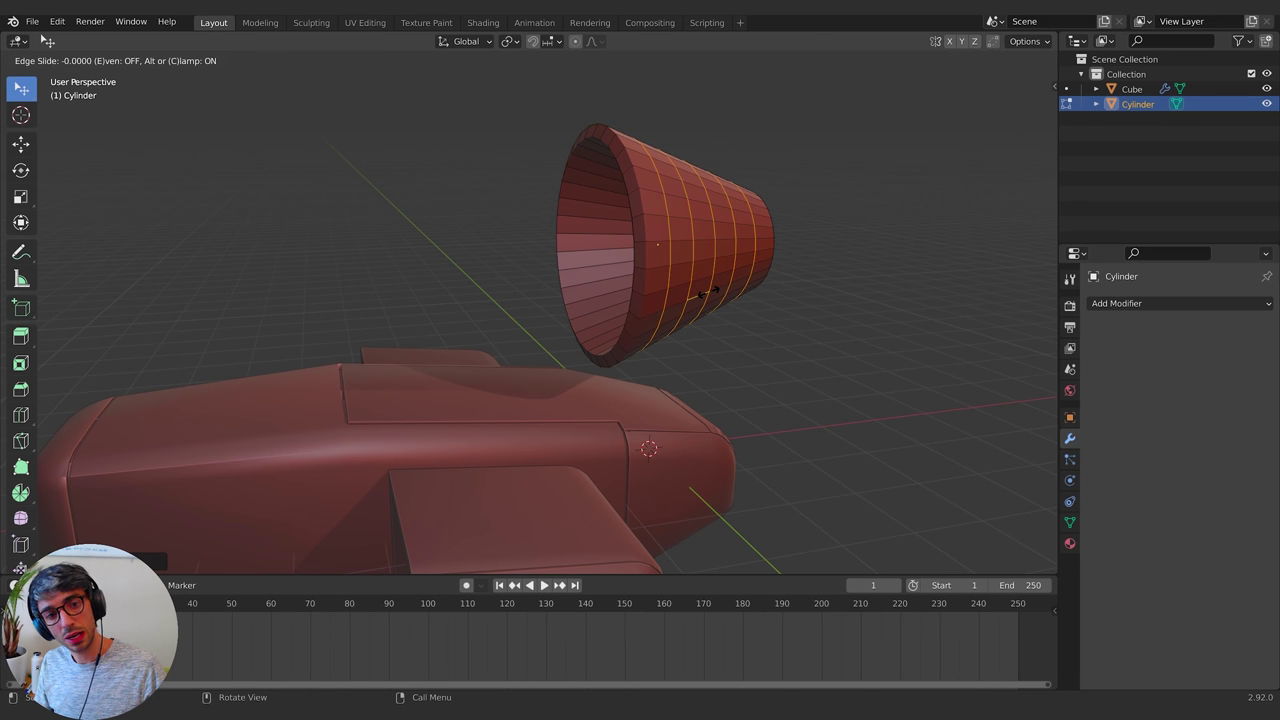
{"action": "key", "text": "Escape"}
{"action": "middle_click_drag", "start_coordinate": [831, 320], "coordinate": [794, 331]}
{"action": "key", "text": "ctrl+b"}
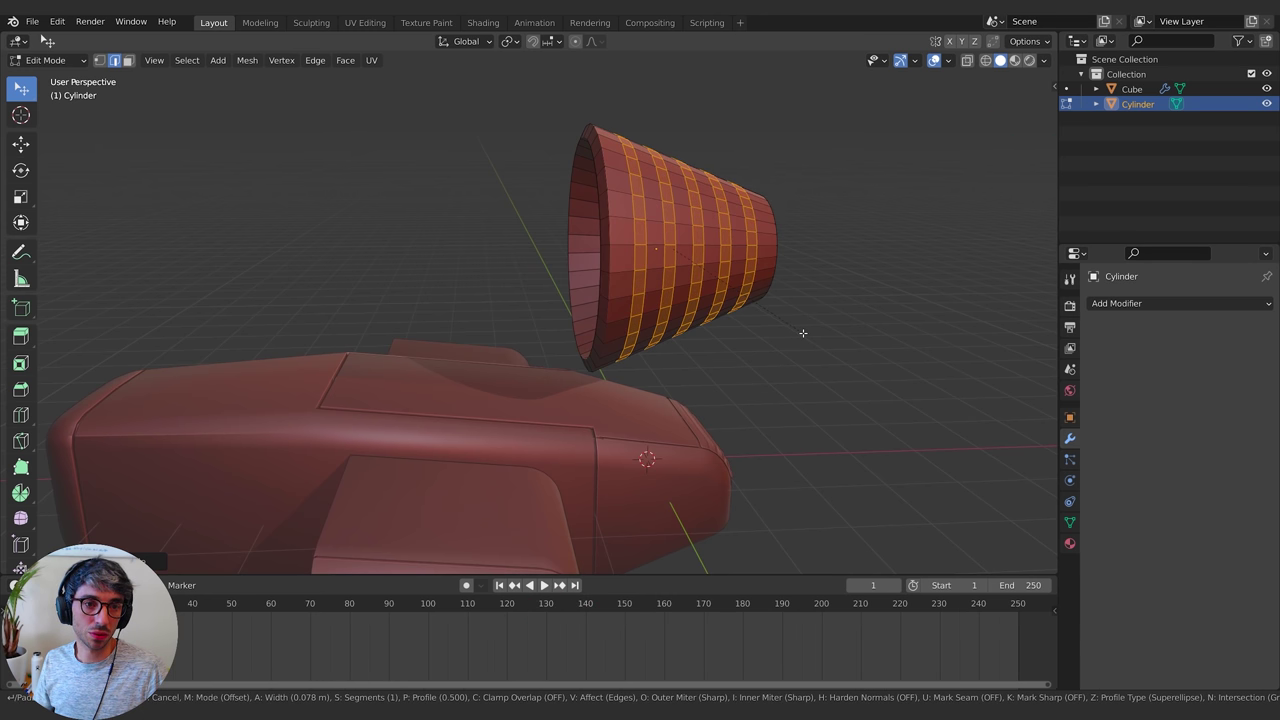
{"action": "left_click", "coordinate": [803, 333]}
{"action": "middle_click_drag", "start_coordinate": [793, 332], "coordinate": [803, 329]}
Extrude the five bands in place and scale them slightly outward to form raised rings
{"action": "key", "text": "e"}
{"action": "key", "text": "Escape"}
{"action": "key", "text": "s"}
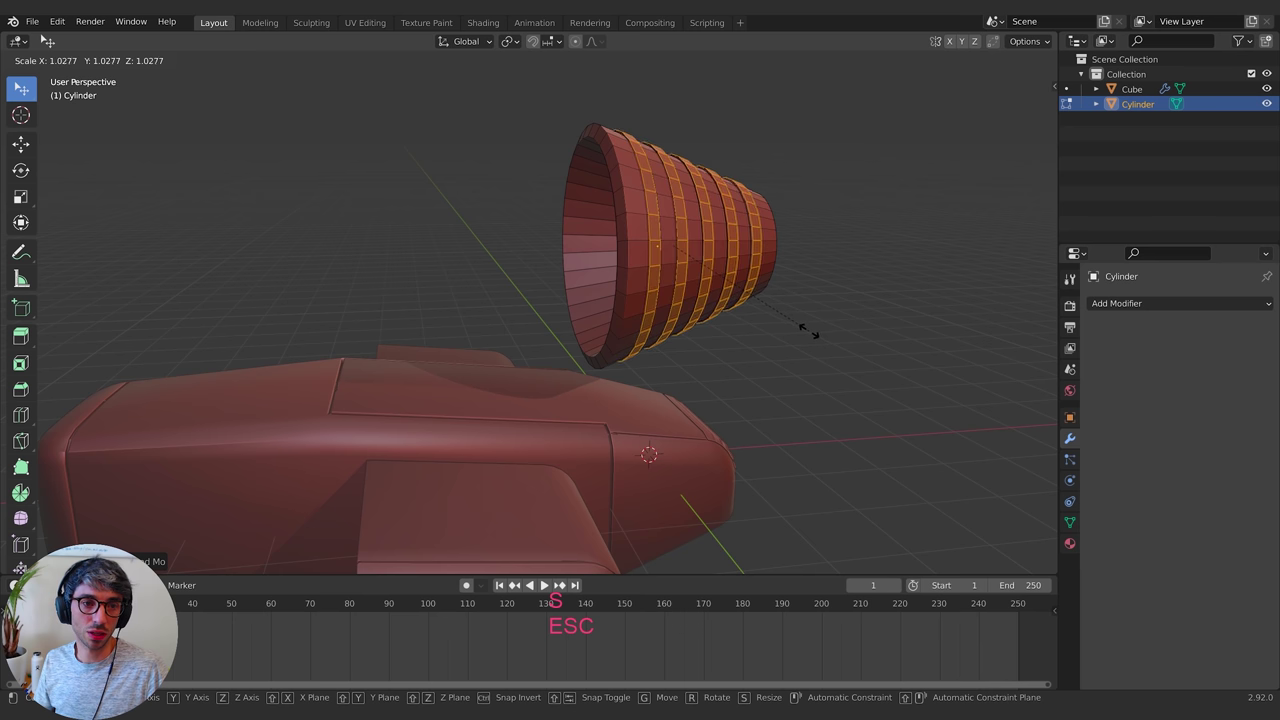
{"action": "left_click", "coordinate": [816, 336]}
{"action": "middle_click_drag", "start_coordinate": [816, 336], "coordinate": [780, 330]}
Enable Auto Smooth at 30° for the ringed cone and apply smooth shading in Object Mode
{"action": "key", "text": "Tab"}
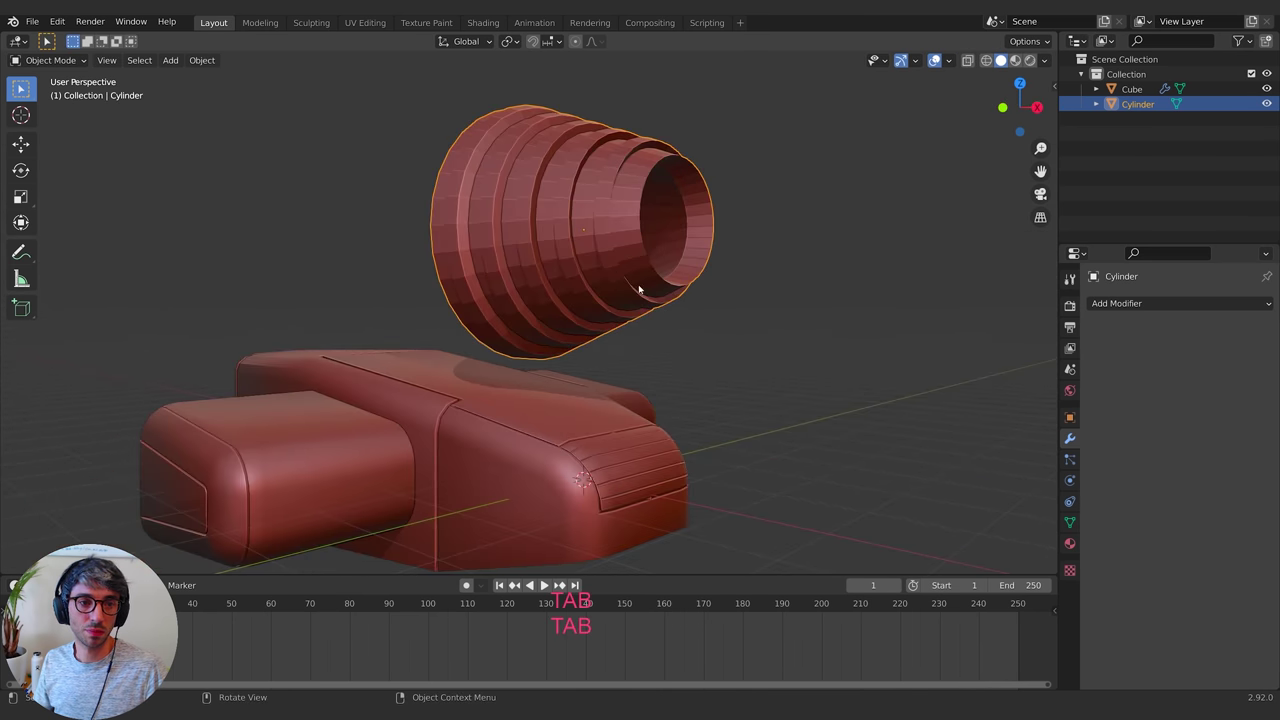
{"action": "left_click", "coordinate": [1070, 522]}
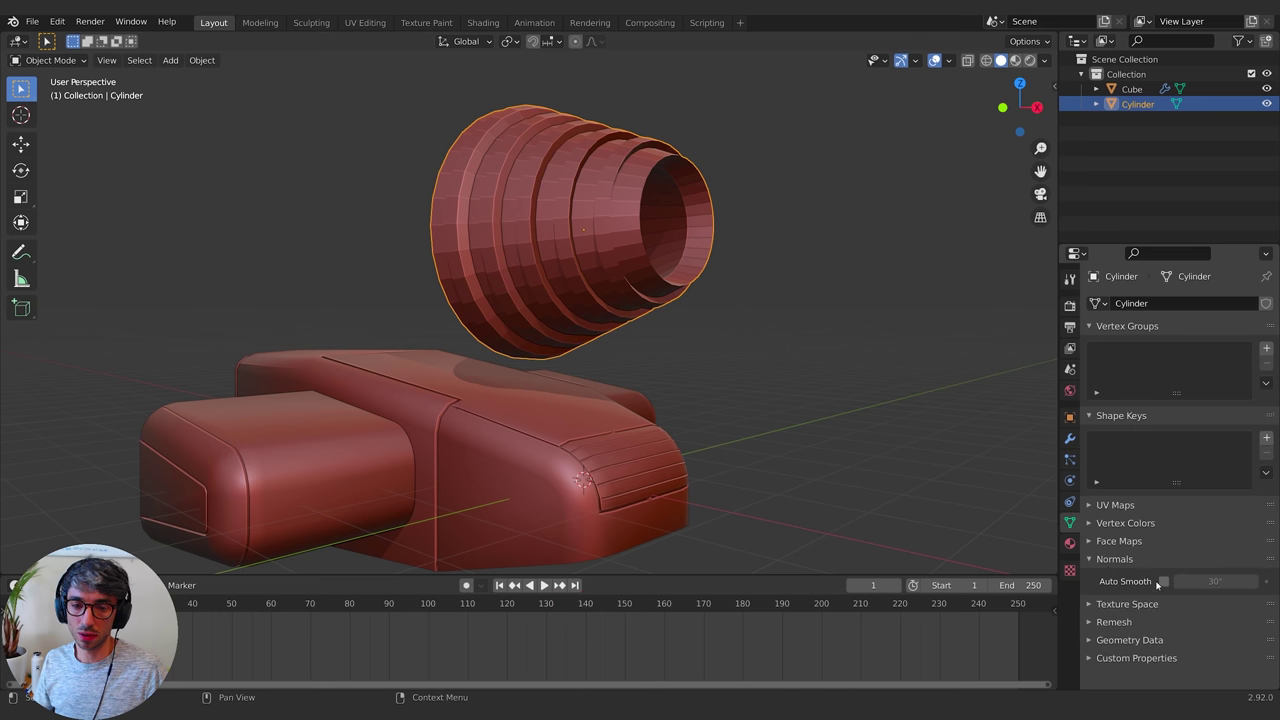
{"action": "right_click", "coordinate": [603, 229]}
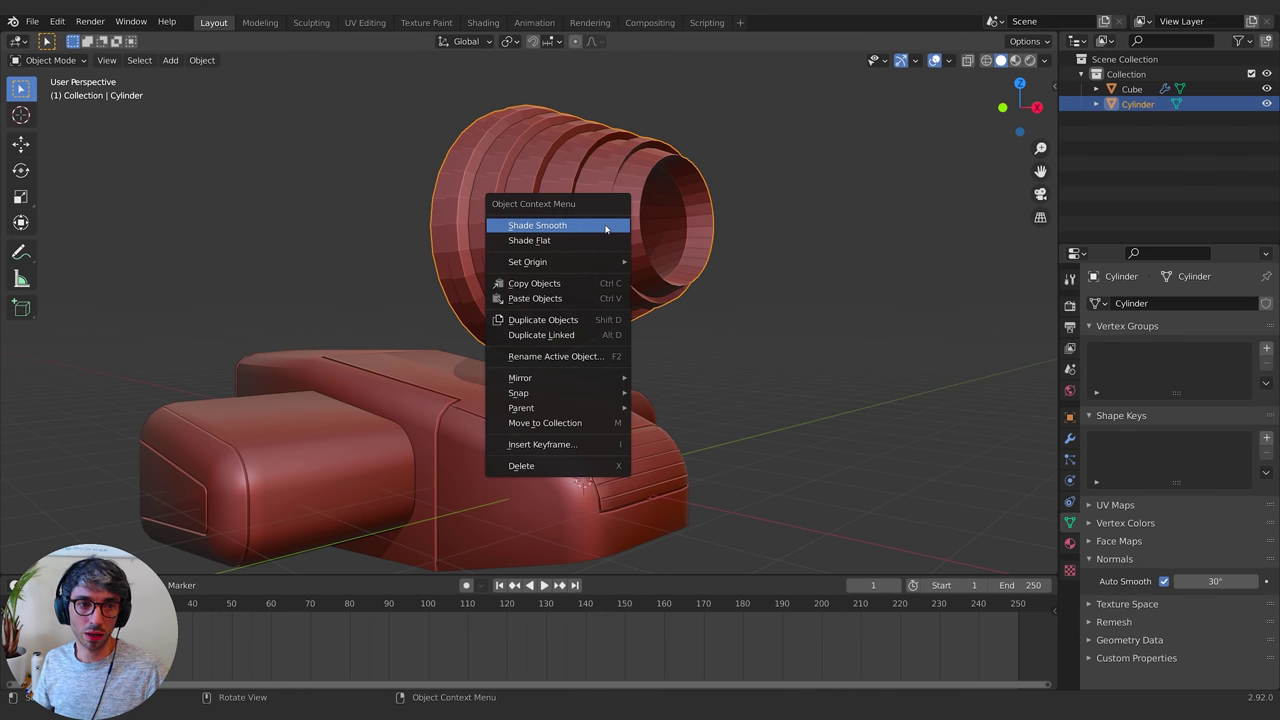
{"action": "left_click", "coordinate": [605, 229]}
{"action": "middle_click_drag", "start_coordinate": [605, 229], "coordinate": [560, 250]}
Add a Bevel modifier to the cone with an amount of 0.111 m and an angle limit of 75°
{"action": "left_click", "coordinate": [1070, 438]}
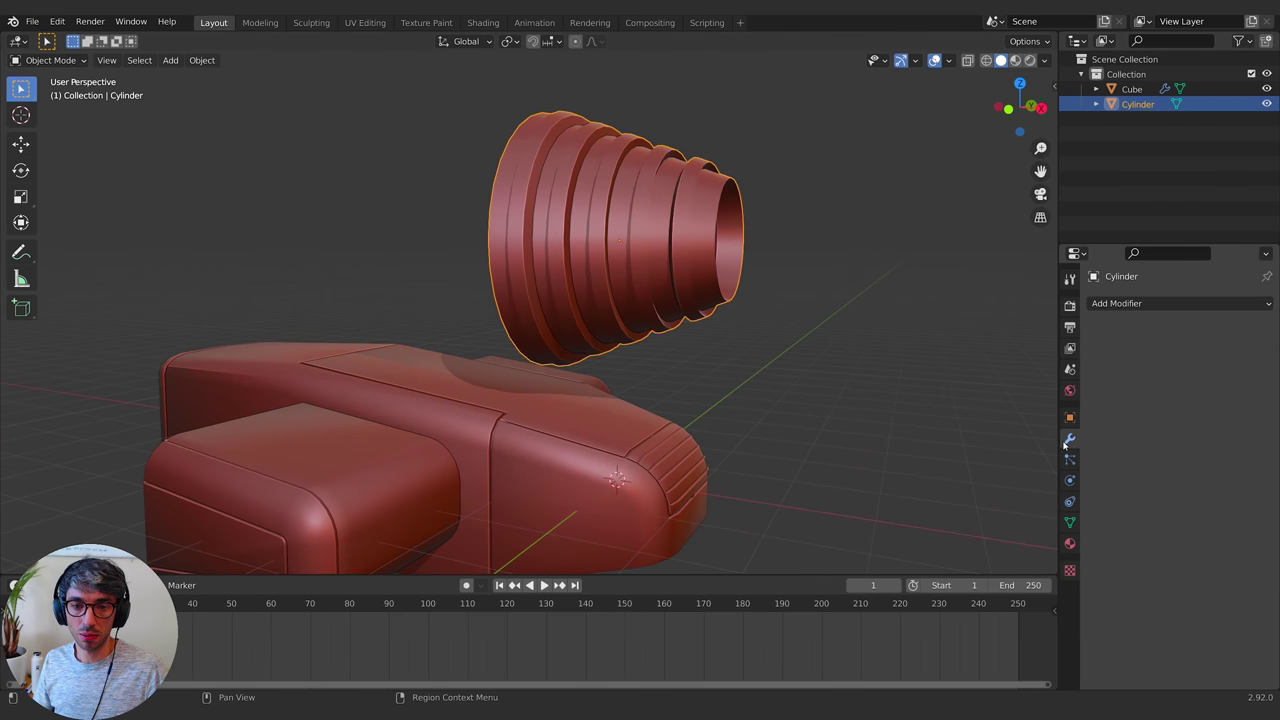
{"action": "left_click", "coordinate": [1132, 304]}
{"action": "left_click", "coordinate": [1005, 362]}
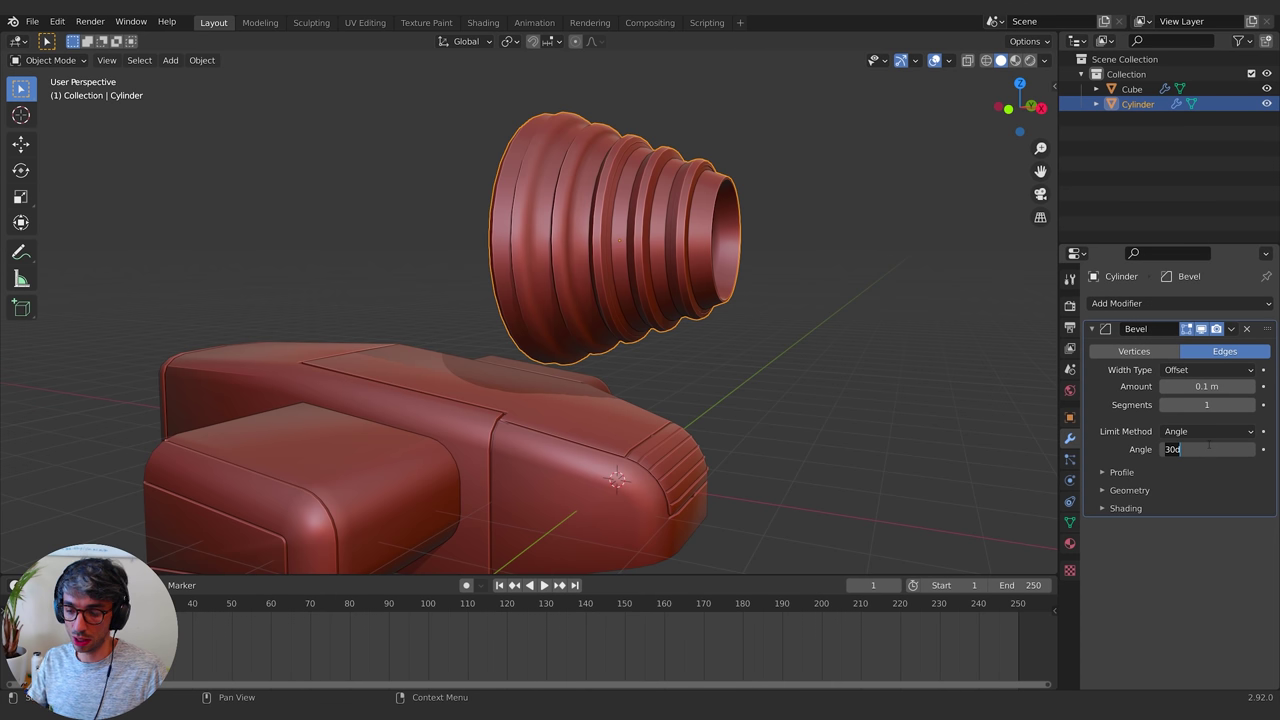
{"action": "middle_click_drag", "start_coordinate": [820, 330], "coordinate": [740, 340]}
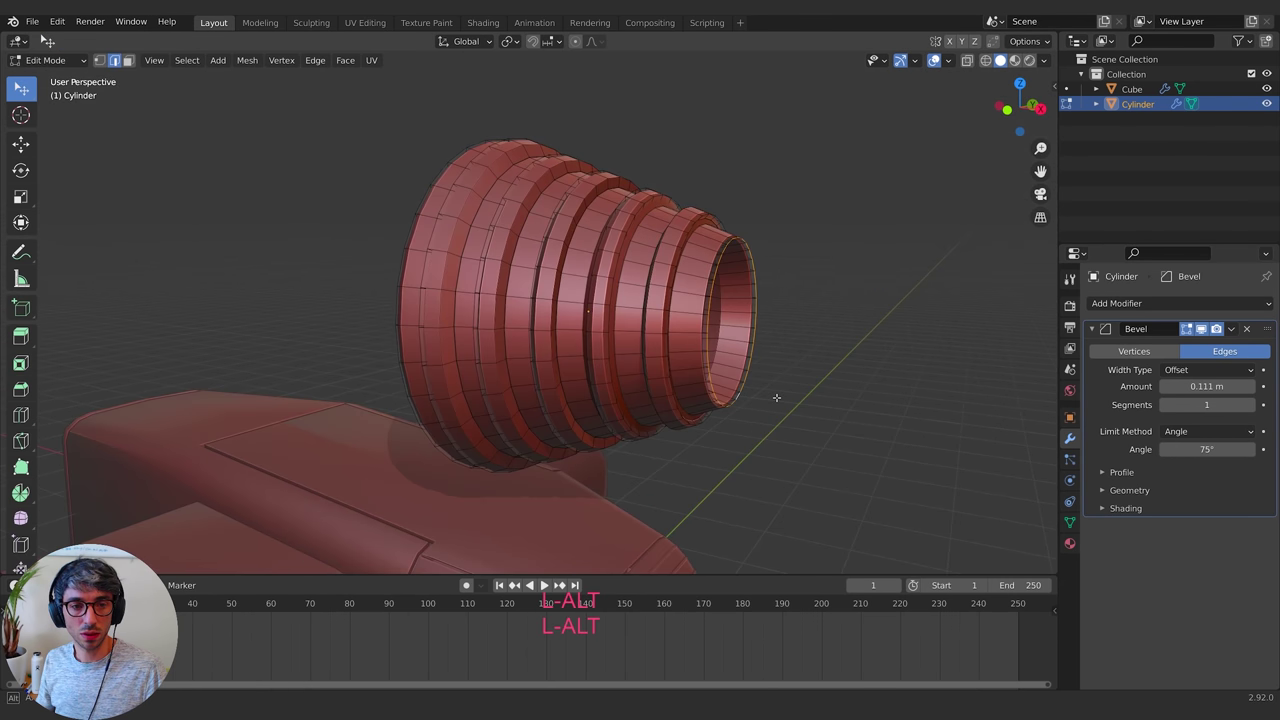
{"action": "key", "text": "e"}
{"action": "middle_click_drag", "start_coordinate": [777, 397], "coordinate": [647, 338]}
{"action": "key", "text": "Escape"}
{"action": "key", "text": "s"}
{"action": "key", "text": "Escape"}
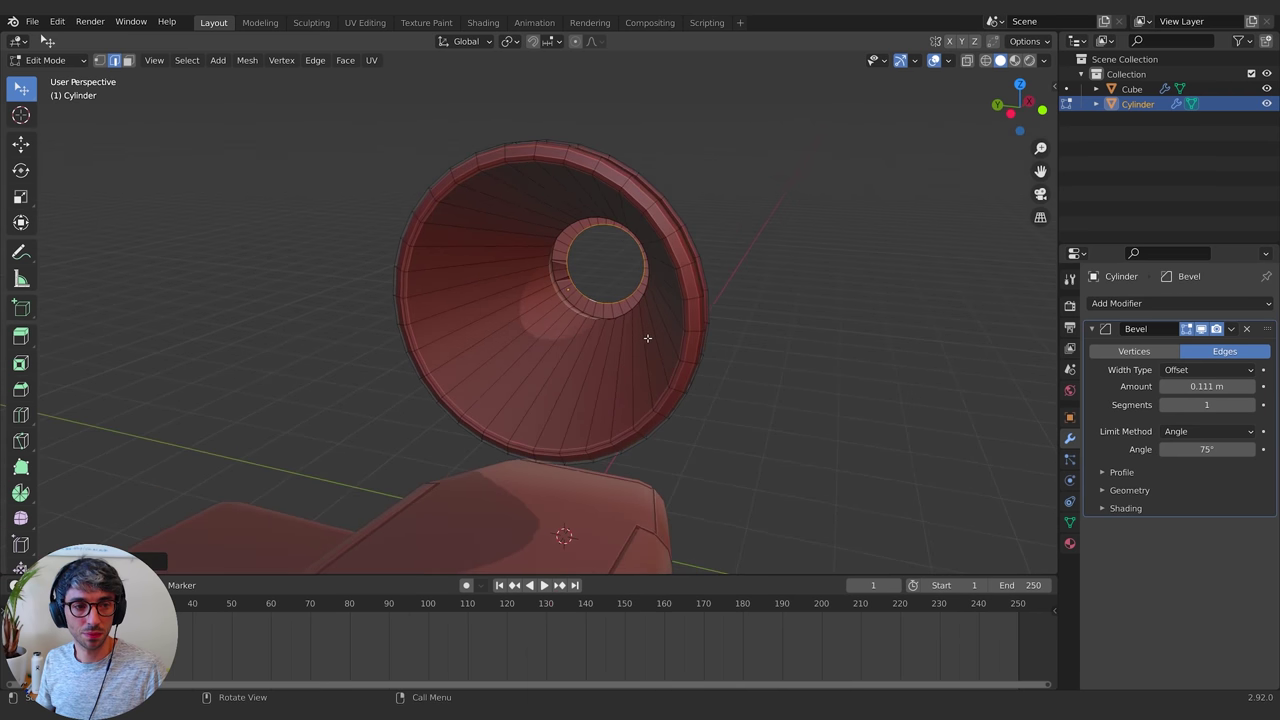
{"action": "key", "text": "ctrl+z"}
Try to extrude the front rim inward and merge the mesh by distance, and undo both operations
{"action": "middle_click_drag", "start_coordinate": [716, 319], "coordinate": [591, 368]}
{"action": "key", "text": "e"}
{"action": "key", "text": "s"}
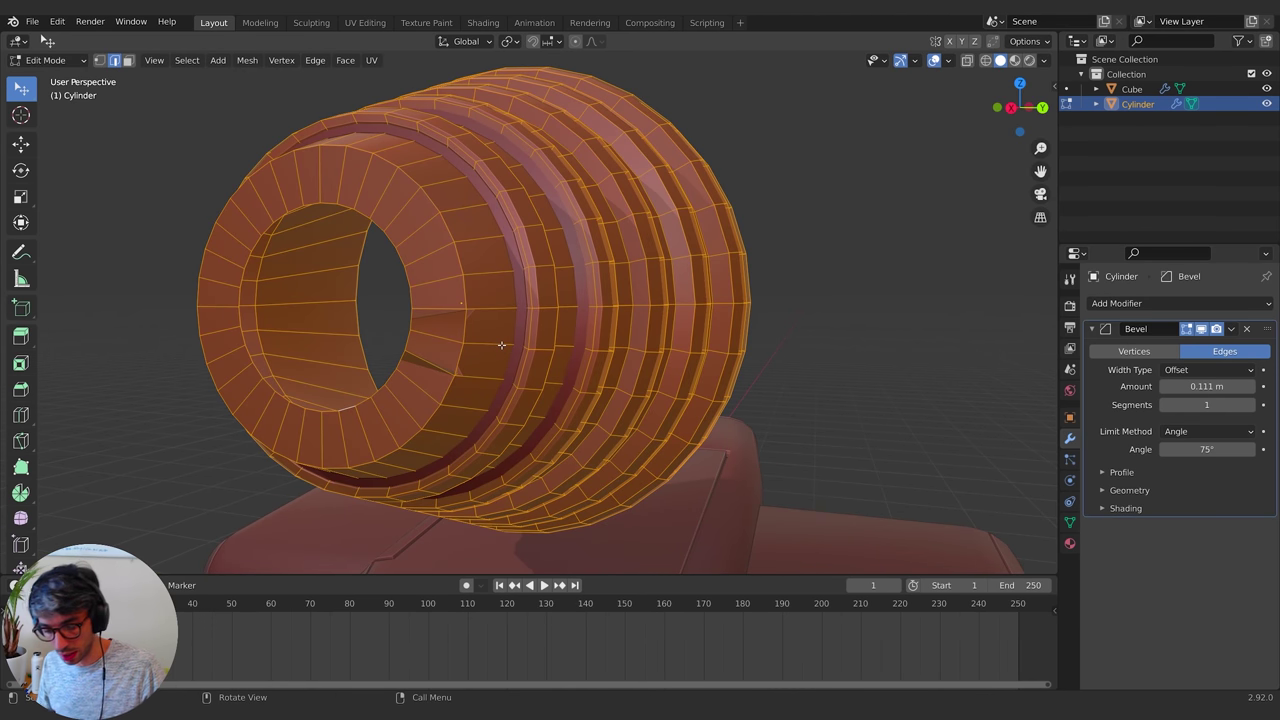
{"action": "key", "text": "m"}
{"action": "left_click", "coordinate": [502, 346]}
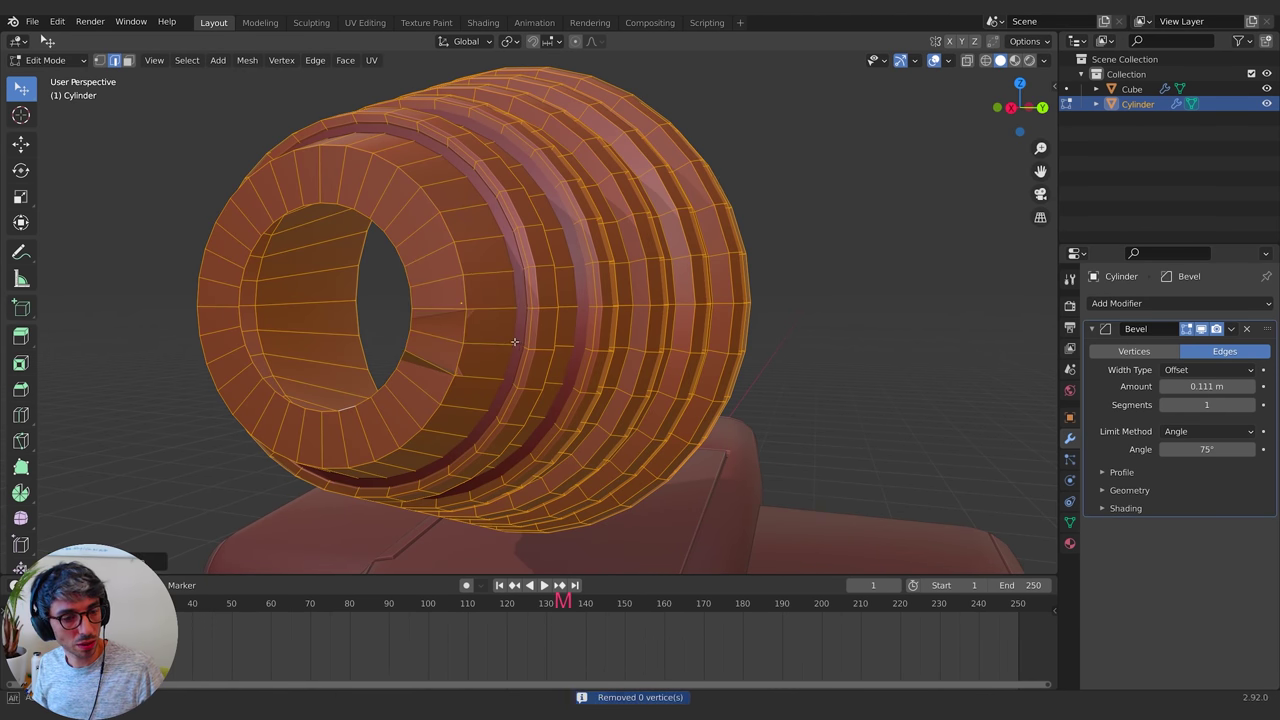
{"action": "middle_click_drag", "start_coordinate": [514, 342], "coordinate": [503, 334]}
{"action": "key", "text": "ctrl+z"}
{"action": "key", "text": "ctrl+z"}
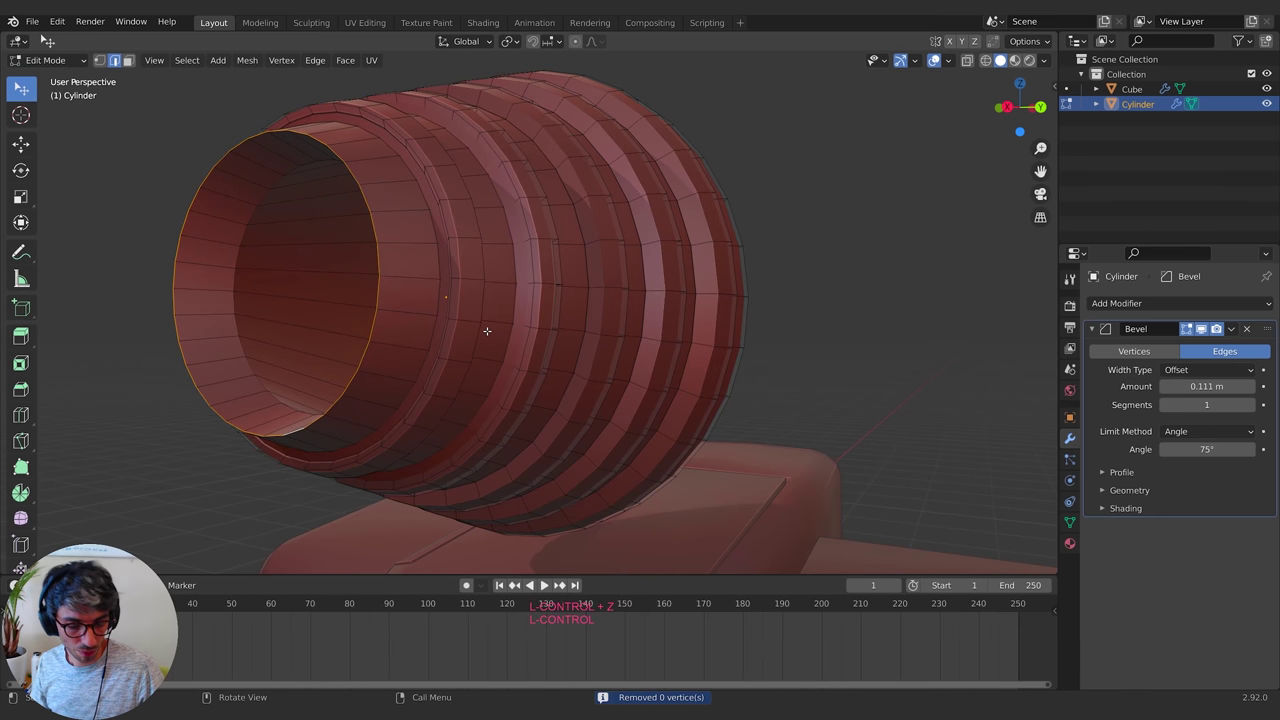
Select the entire cone mesh and merge its duplicate vertices by distance
{"action": "key", "text": "a"}
{"action": "key", "text": "m"}
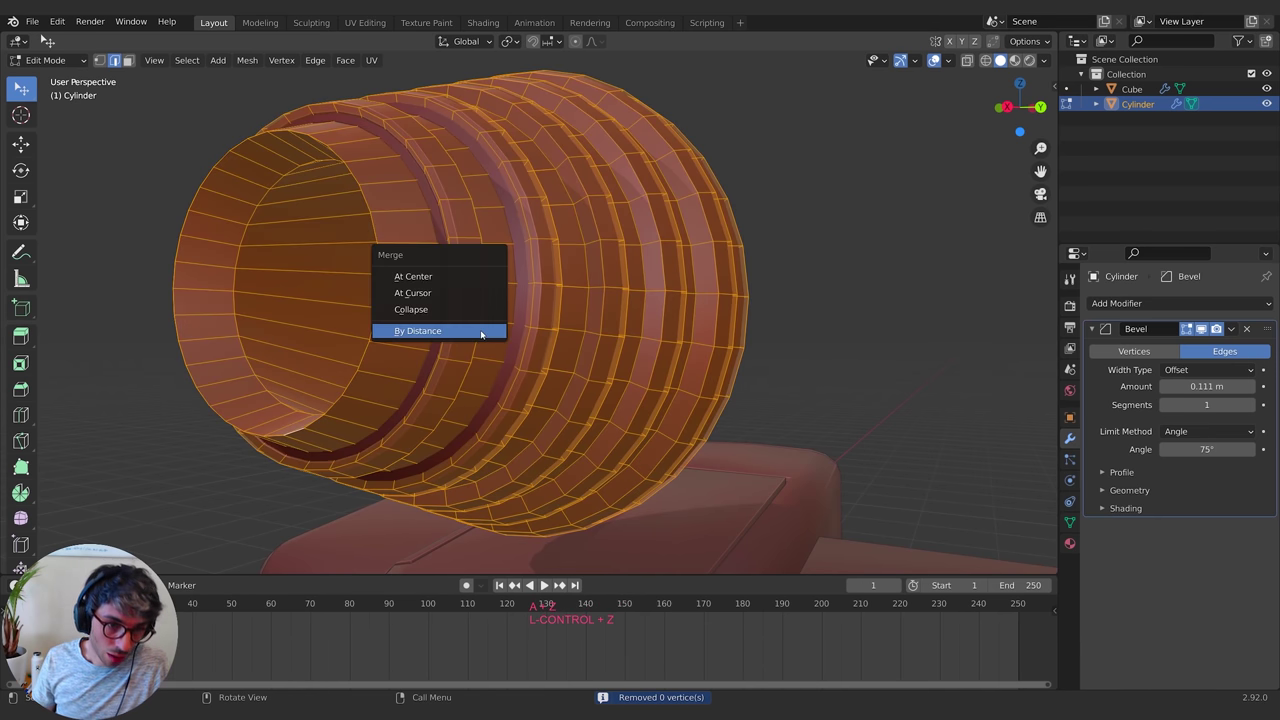
{"action": "left_click", "coordinate": [483, 331]}
{"action": "middle_click_drag", "start_coordinate": [483, 331], "coordinate": [828, 298]}
Extrude the inner edge loop at the cone's front opening and scale it inward to form a flat lip
{"action": "key", "text": "alt+a"}
{"action": "left_click", "coordinate": [767, 242], "text": "alt"}
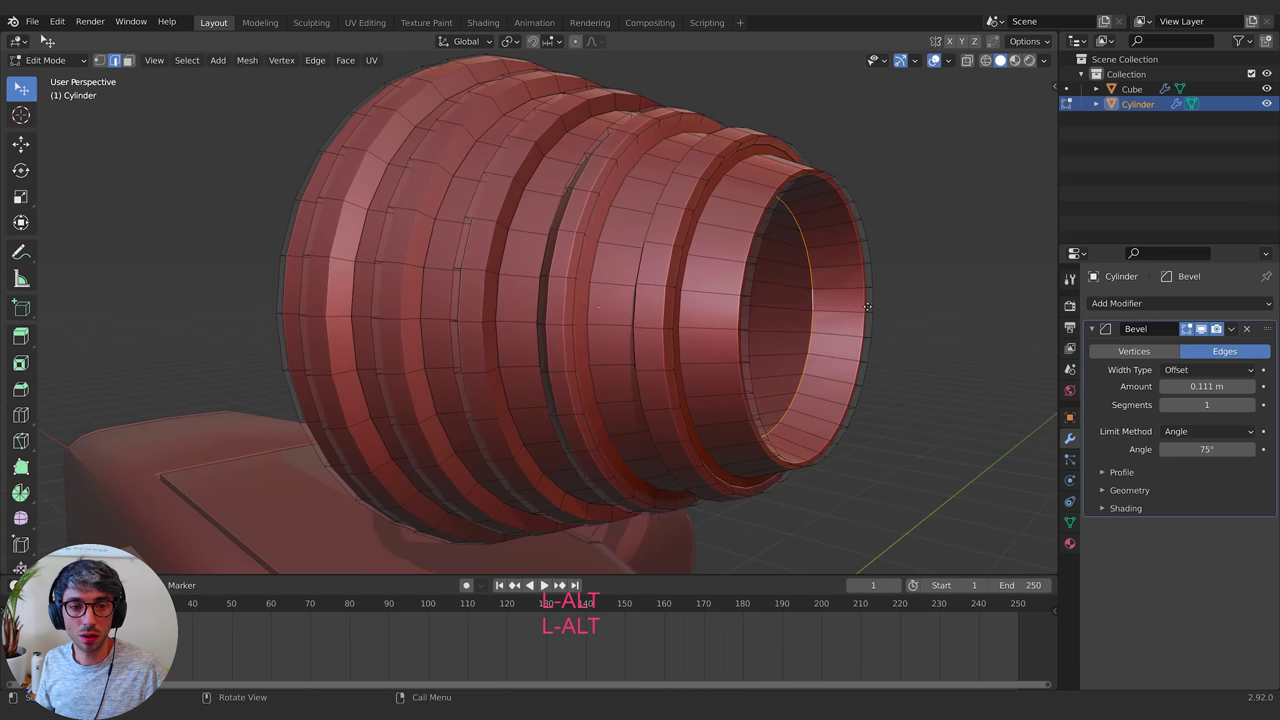
{"action": "key", "text": "e"}
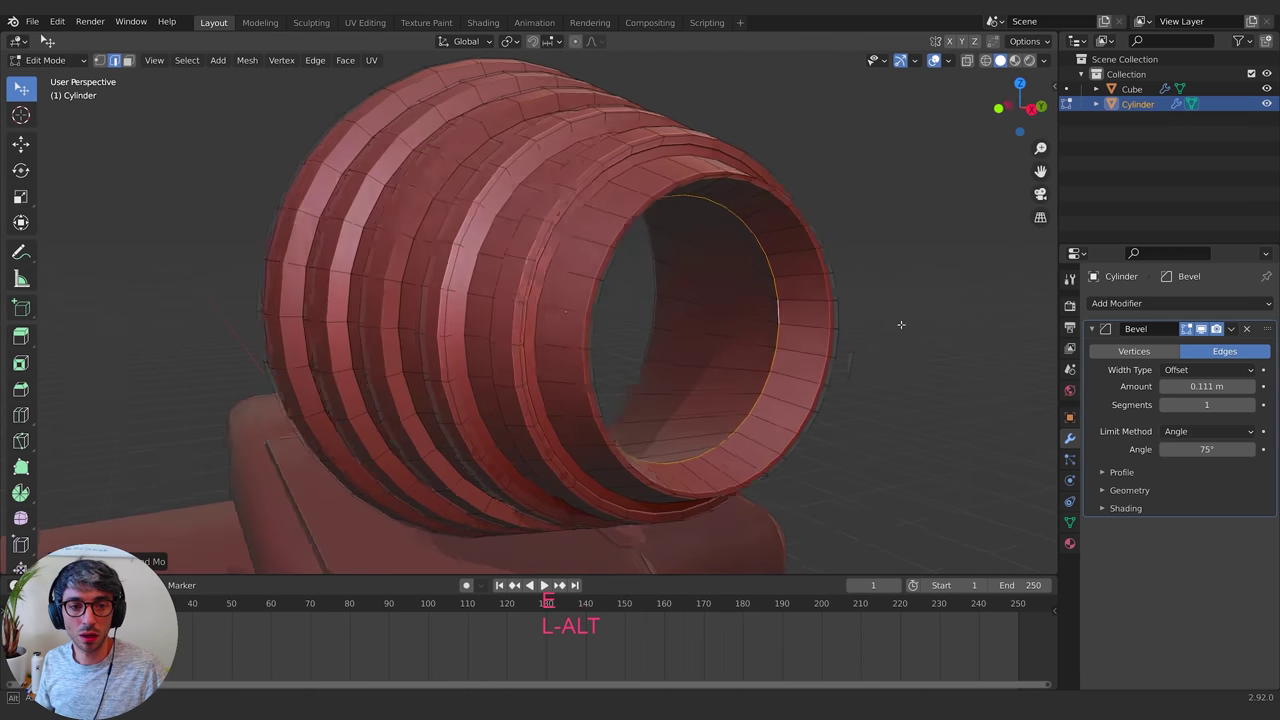
{"action": "key", "text": "s"}
{"action": "middle_click_drag", "start_coordinate": [901, 324], "coordinate": [745, 349]}
{"action": "left_click", "coordinate": [832, 326]}
Extrude the front opening's loop again, shrink it and push it forward along X to form a pointed tip
{"action": "key", "text": "e"}
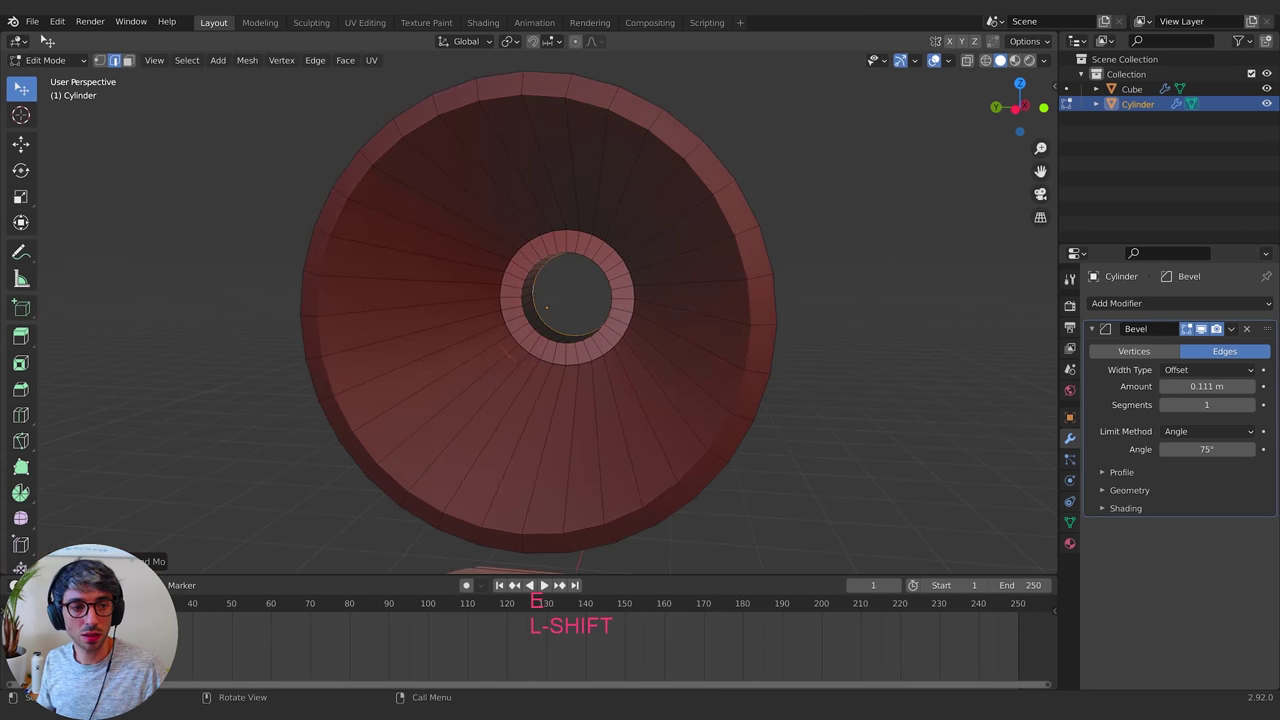
{"action": "key", "text": "s"}
{"action": "left_click", "coordinate": [652, 298]}
{"action": "middle_click_drag", "start_coordinate": [651, 298], "coordinate": [620, 299]}
{"action": "key", "text": "g"}
{"action": "key", "text": "x"}
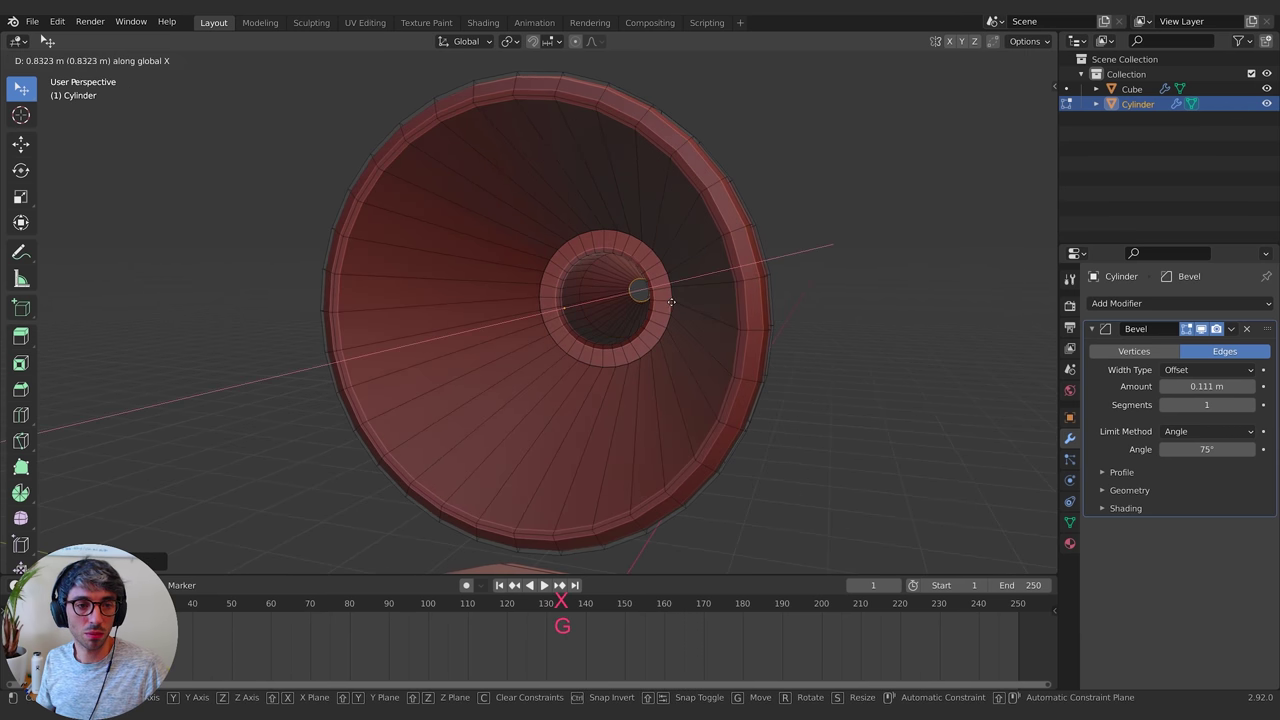
{"action": "left_click", "coordinate": [705, 300]}
{"action": "middle_click_drag", "start_coordinate": [705, 300], "coordinate": [1024, 340]}
{"action": "key", "text": "s"}
{"action": "left_click", "coordinate": [980, 356]}
Bevel the lengthwise edge loop on the cone's side about 0.019 m to make a narrow strip
{"action": "left_click", "coordinate": [643, 347], "text": "alt"}
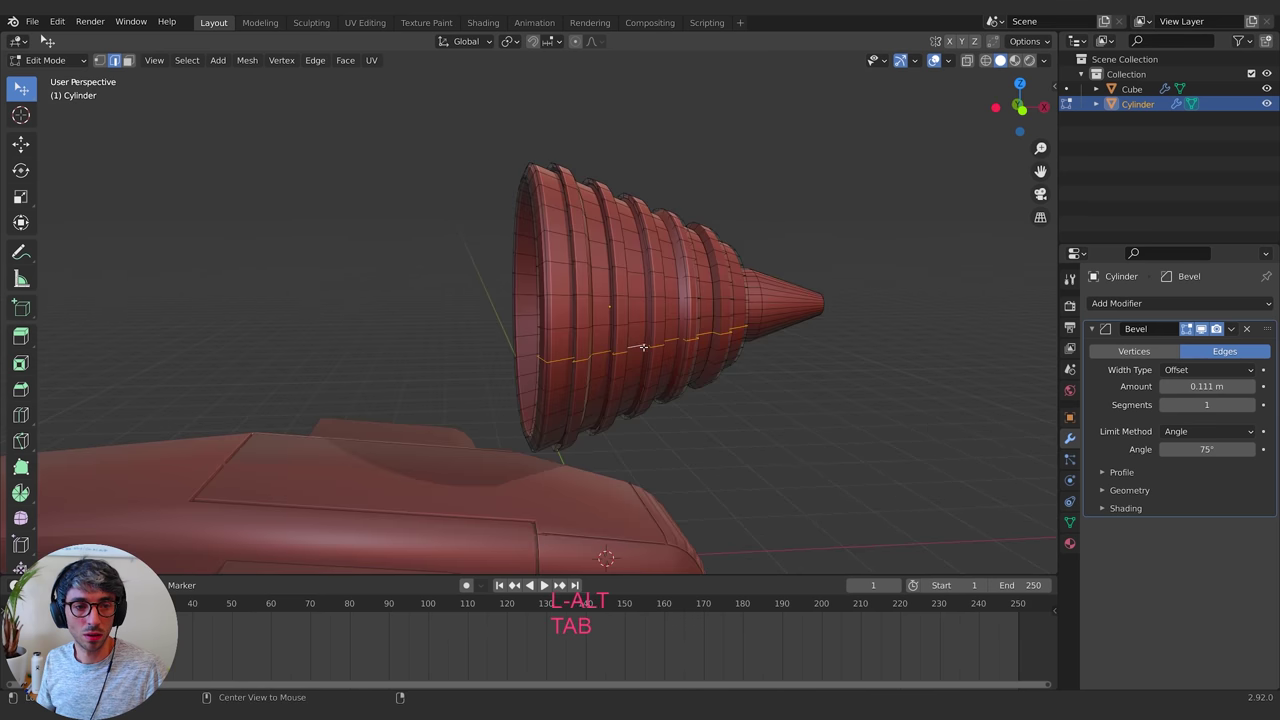
{"action": "middle_click_drag", "start_coordinate": [643, 347], "coordinate": [687, 317]}
{"action": "key", "text": "ctrl+b"}
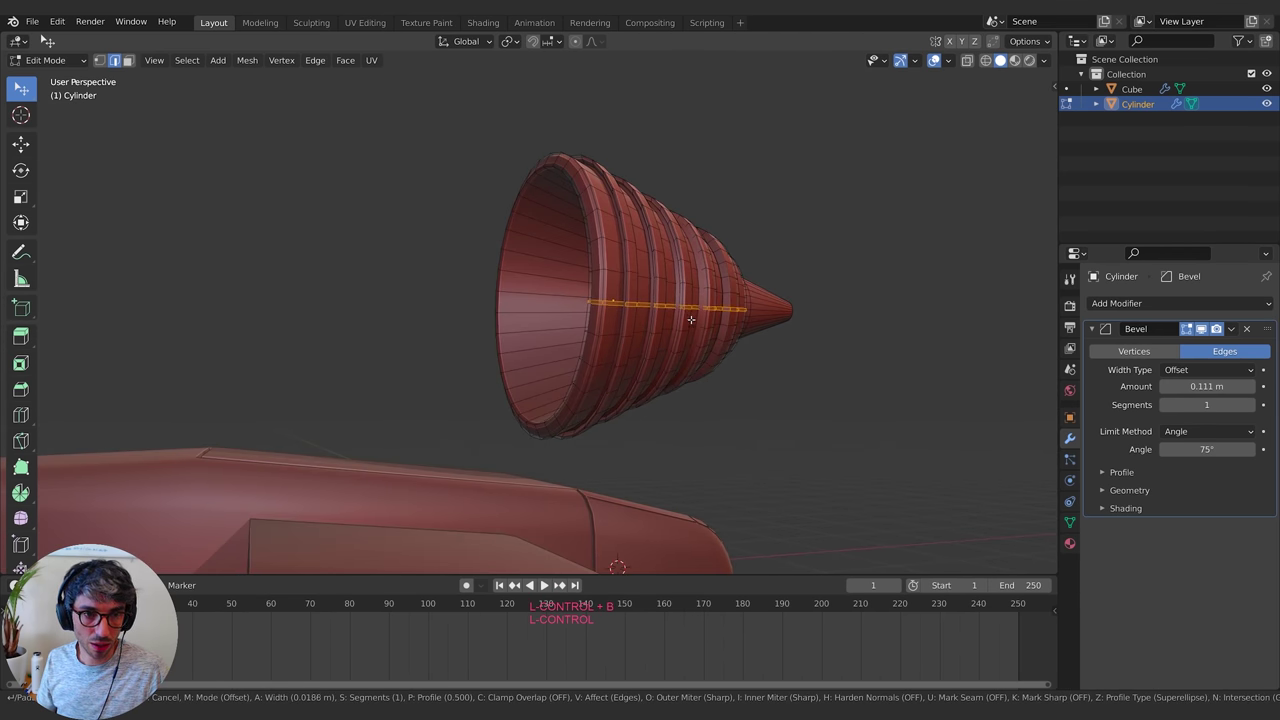
{"action": "left_click", "coordinate": [691, 320]}
{"action": "middle_click_drag", "start_coordinate": [691, 320], "coordinate": [740, 349]}
Extrude the narrow strip in place, scale it outward and move it about -0.047 m along Y to form a raised rib
{"action": "key", "text": "e"}
{"action": "key", "text": "Escape"}
{"action": "key", "text": "s"}
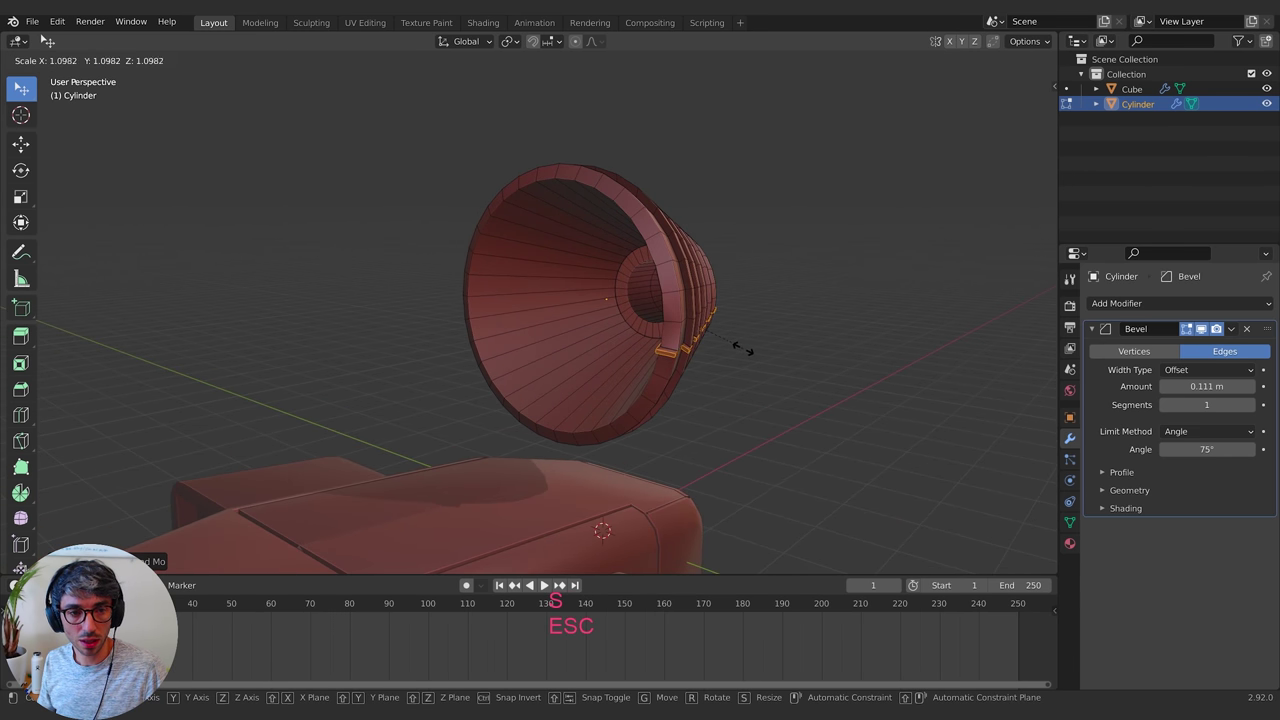
{"action": "key", "text": "g"}
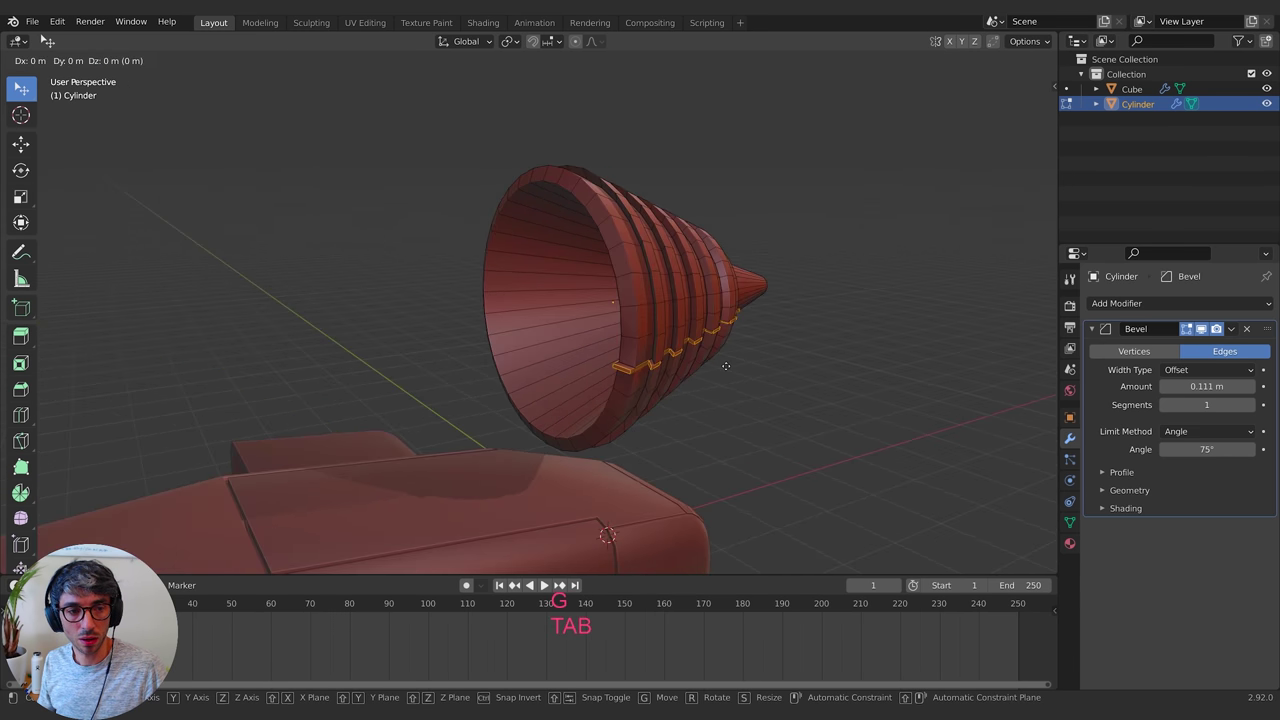
{"action": "key", "text": "y"}
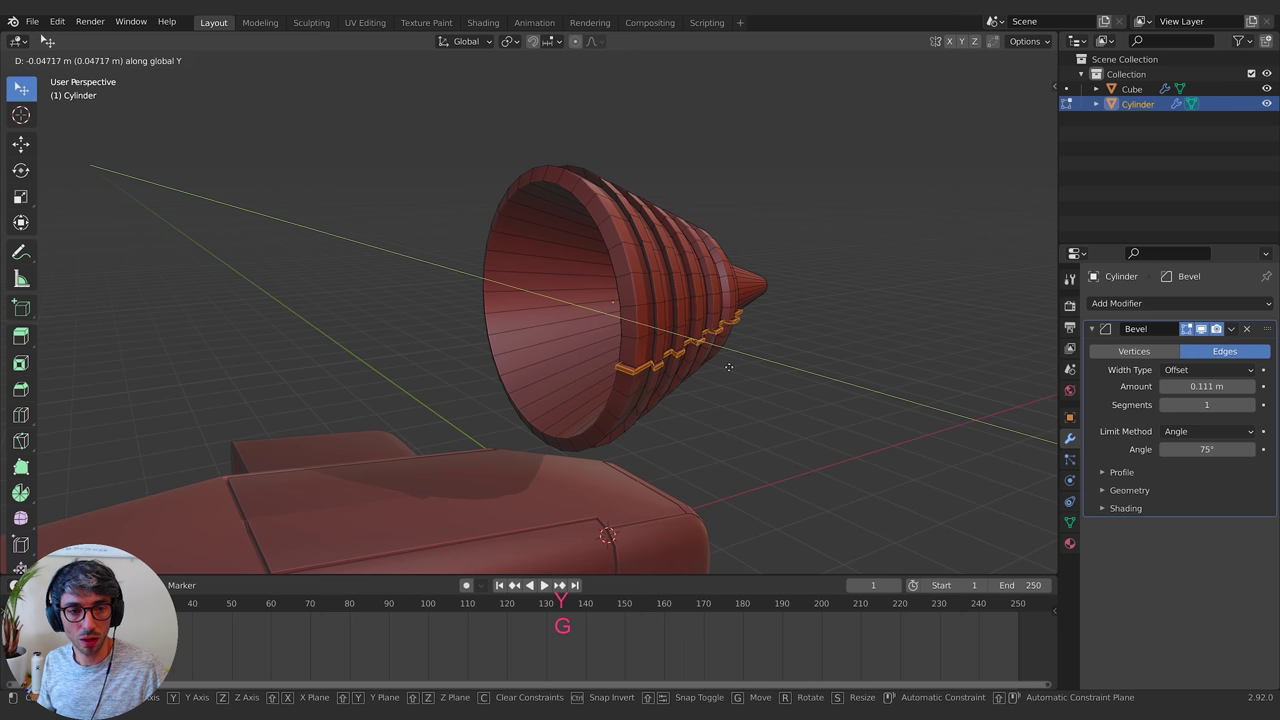
{"action": "left_click", "coordinate": [729, 367]}
{"action": "middle_click_drag", "start_coordinate": [729, 367], "coordinate": [494, 383]}
{"action": "key", "text": "Tab"}
{"action": "key", "text": "Tab"}
{"action": "key", "text": "Tab"}
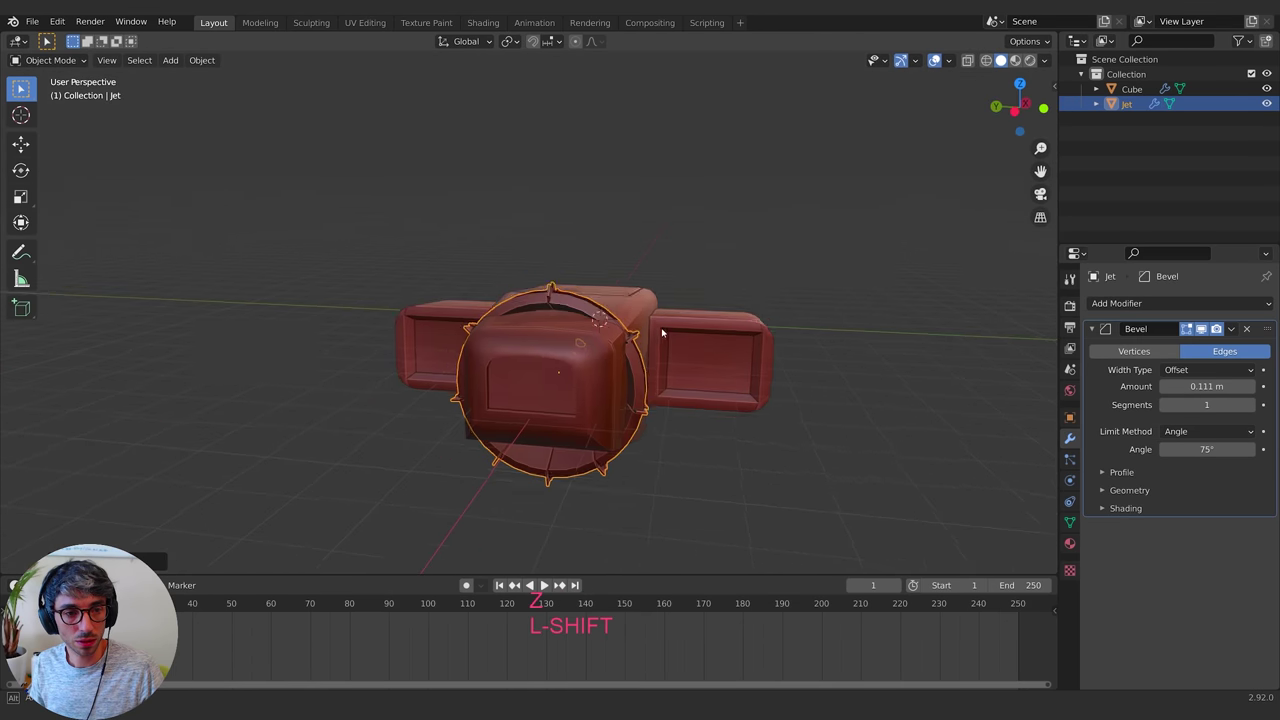
Move the jet sideways along Y to line it up with the side block
{"action": "middle_click_drag", "start_coordinate": [663, 334], "coordinate": [659, 356]}
{"action": "key", "text": "g"}
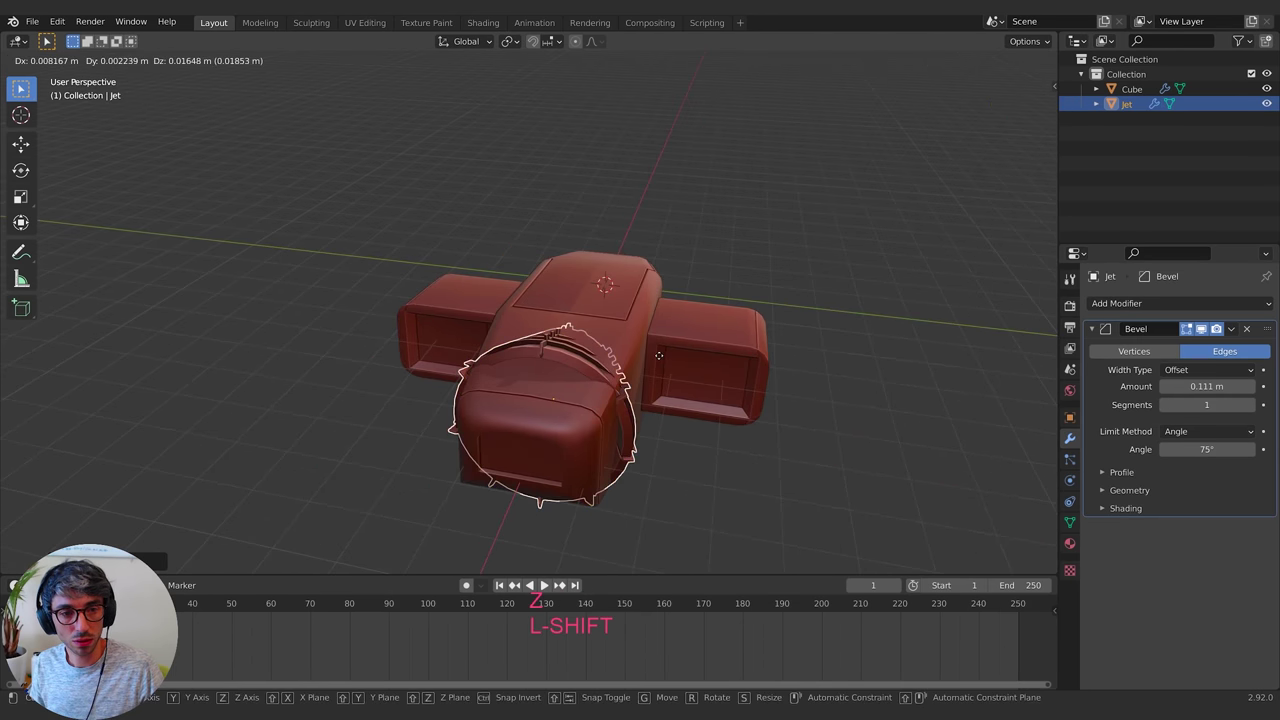
{"action": "key", "text": "y"}
{"action": "left_click", "coordinate": [806, 368]}
Scale the jet down to about 0.22 of its size to fit the side block's rear recess
{"action": "middle_click_drag", "start_coordinate": [806, 368], "coordinate": [872, 324]}
{"action": "key", "text": "s"}
{"action": "left_click", "coordinate": [684, 311]}
{"action": "middle_click_drag", "start_coordinate": [872, 324], "coordinate": [851, 289], "text": "shift"}
{"action": "key", "text": "s"}
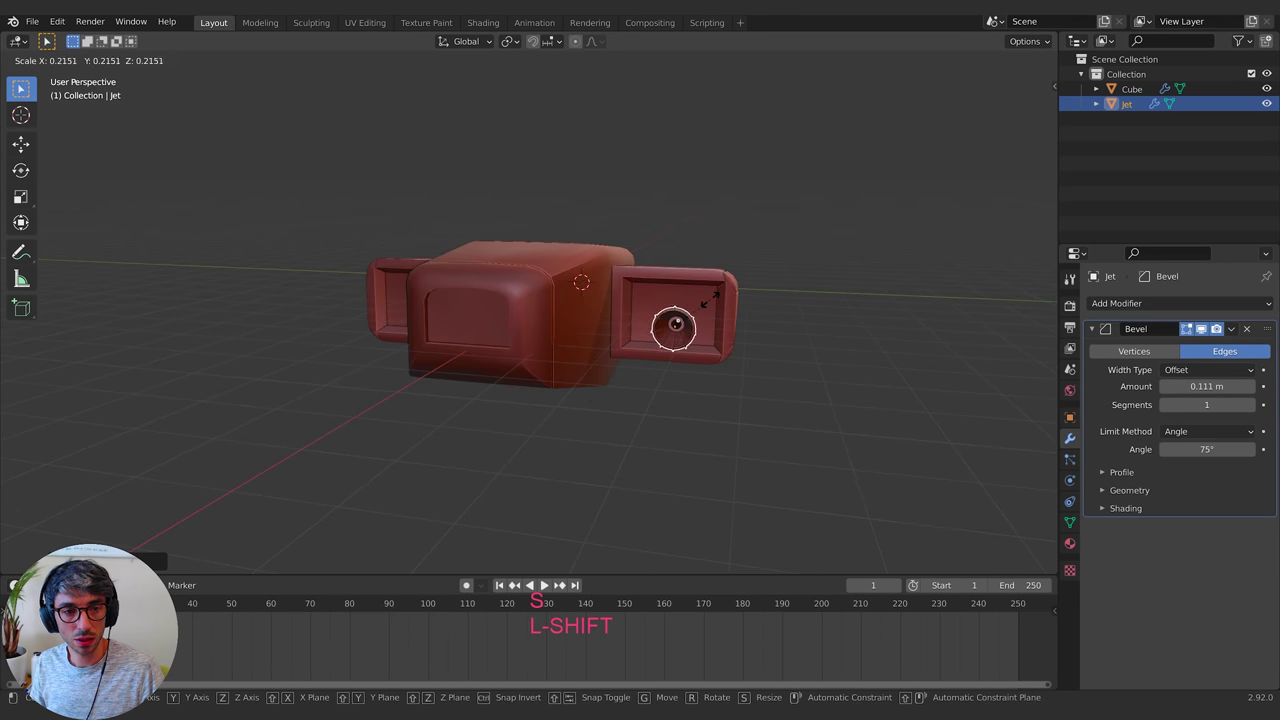
{"action": "left_click", "coordinate": [710, 300]}
Move the jet along X toward the side block's rear recess and adjust its position there
{"action": "middle_click_drag", "start_coordinate": [749, 289], "coordinate": [778, 298]}
{"action": "key", "text": "g"}
{"action": "key", "text": "x"}
{"action": "left_click", "coordinate": [693, 289]}
{"action": "middle_click_drag", "start_coordinate": [778, 298], "coordinate": [710, 345], "text": "shift"}
{"action": "key", "text": "g"}
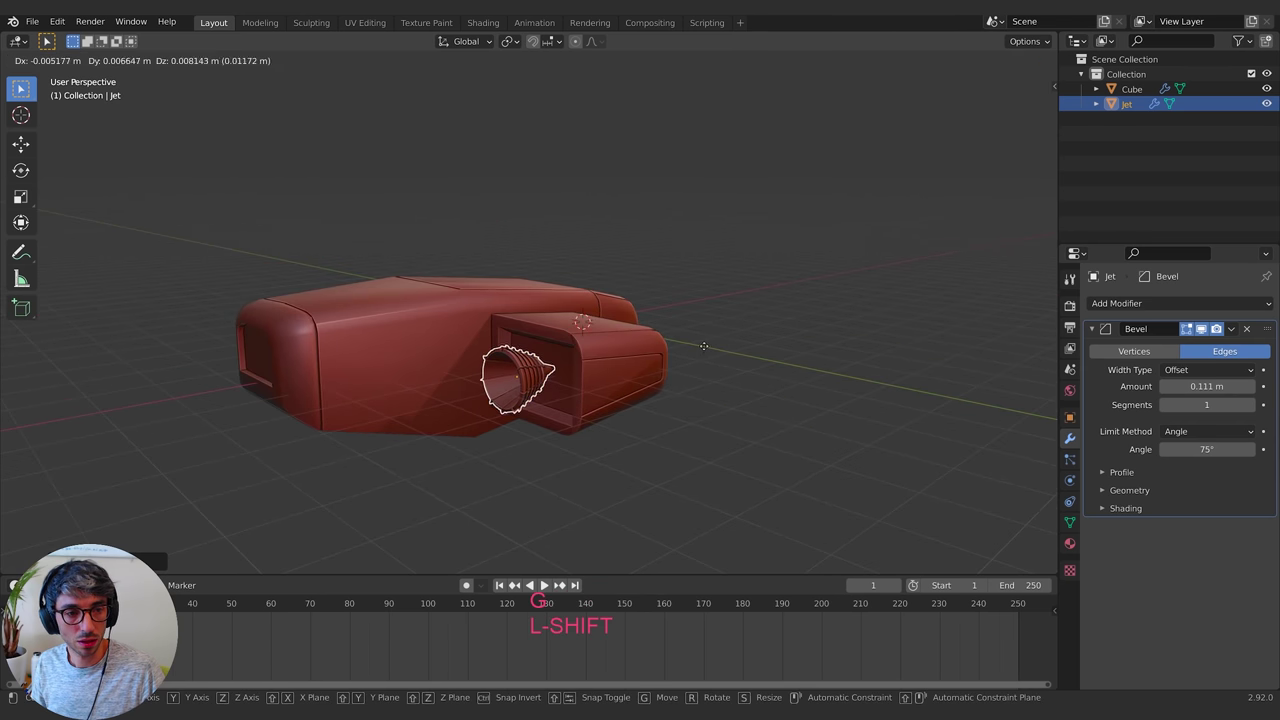
Move the jet nozzle about 0.73 m along the Y axis, in front of the side pod's recess
{"action": "key", "text": "y"}
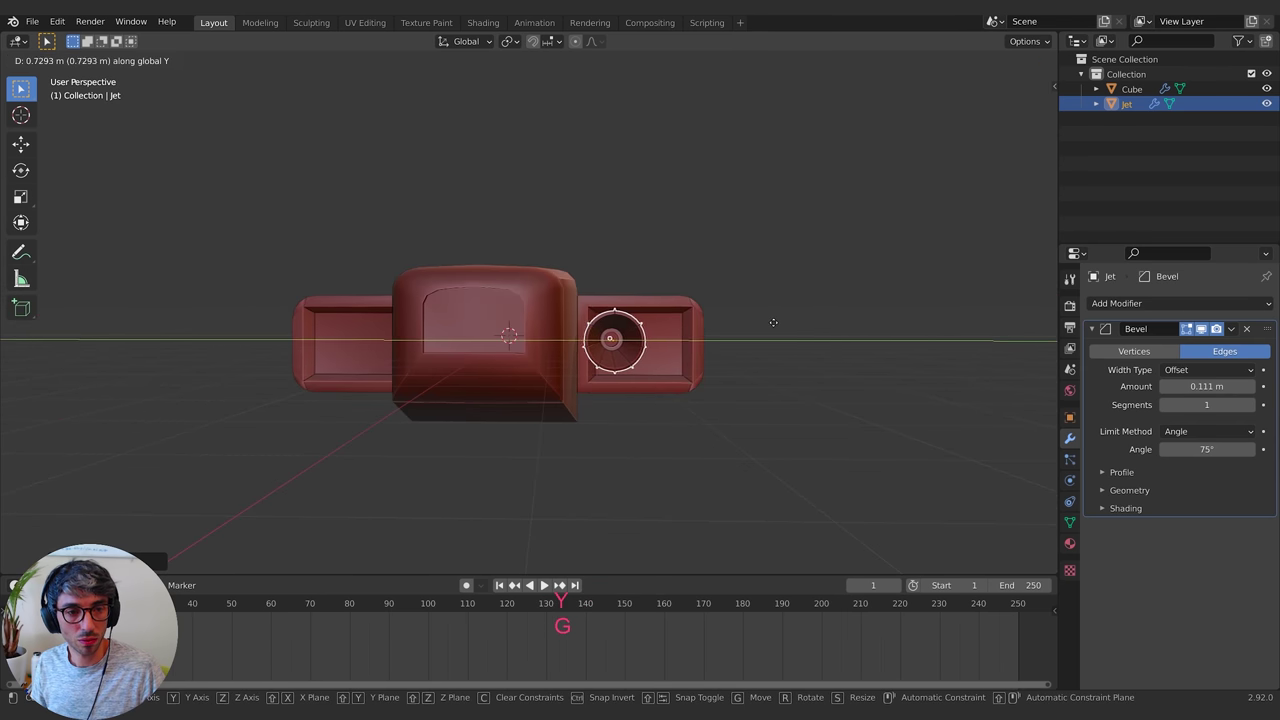
{"action": "left_click", "coordinate": [771, 327]}
{"action": "mouse_move", "coordinate": [771, 327]}
{"action": "middle_mouse_down"}
{"action": "mouse_move", "coordinate": [726, 429]}
{"action": "mouse_move", "coordinate": [748, 337]}
{"action": "middle_mouse_up"}
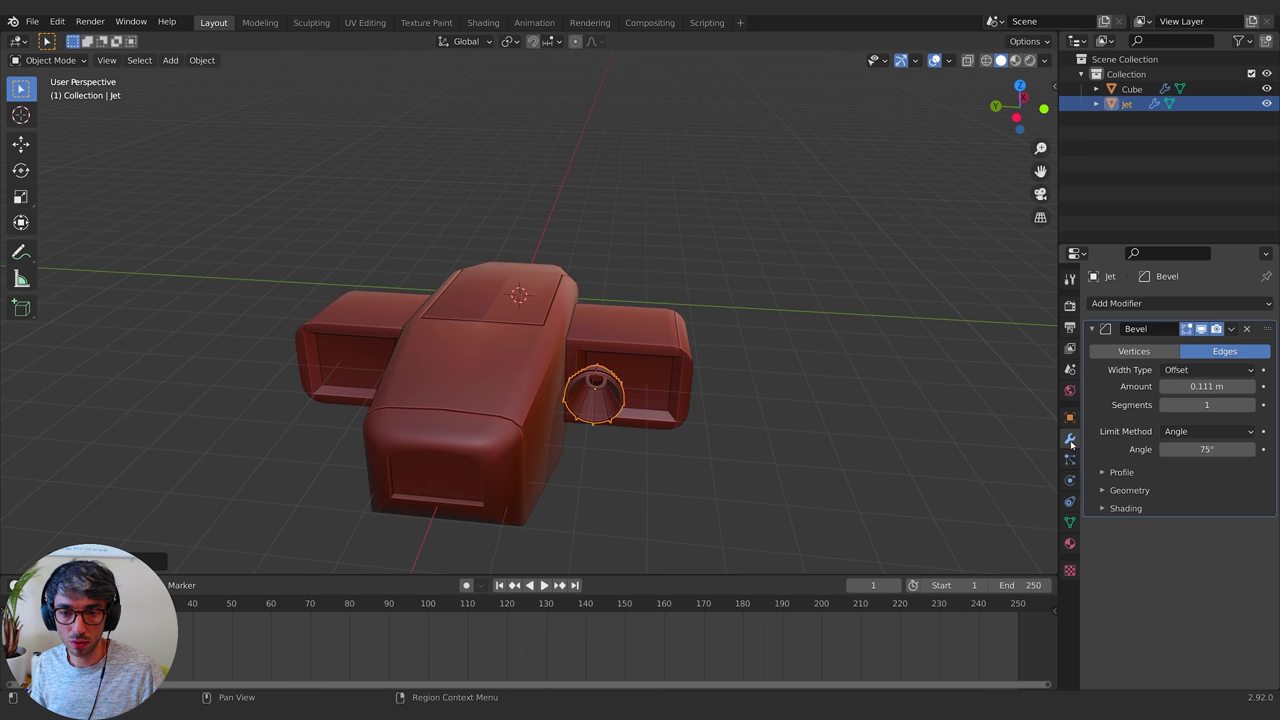
Add an Array modifier to the jet with relative offset X 0 and Y 1, and shift the pair outward along Y
{"action": "left_click", "coordinate": [1120, 303]}
{"action": "left_click", "coordinate": [986, 350]}
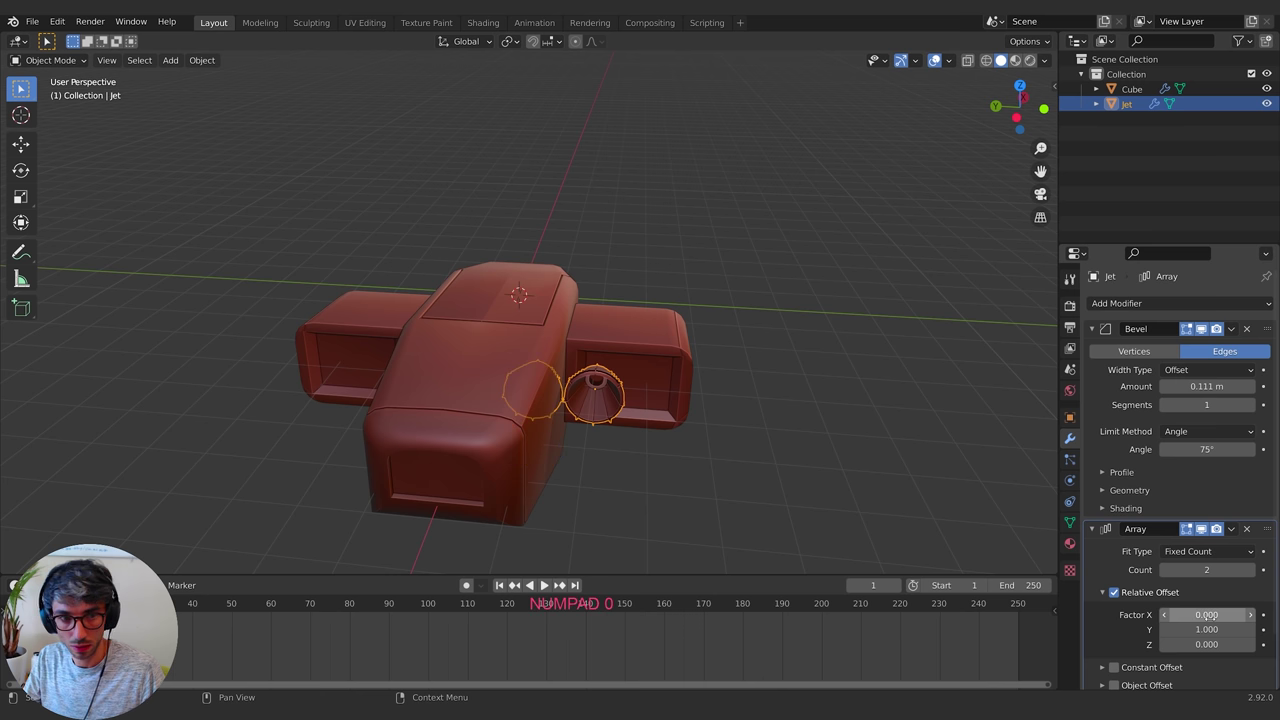
{"action": "key", "text": "g"}
{"action": "key", "text": "y"}
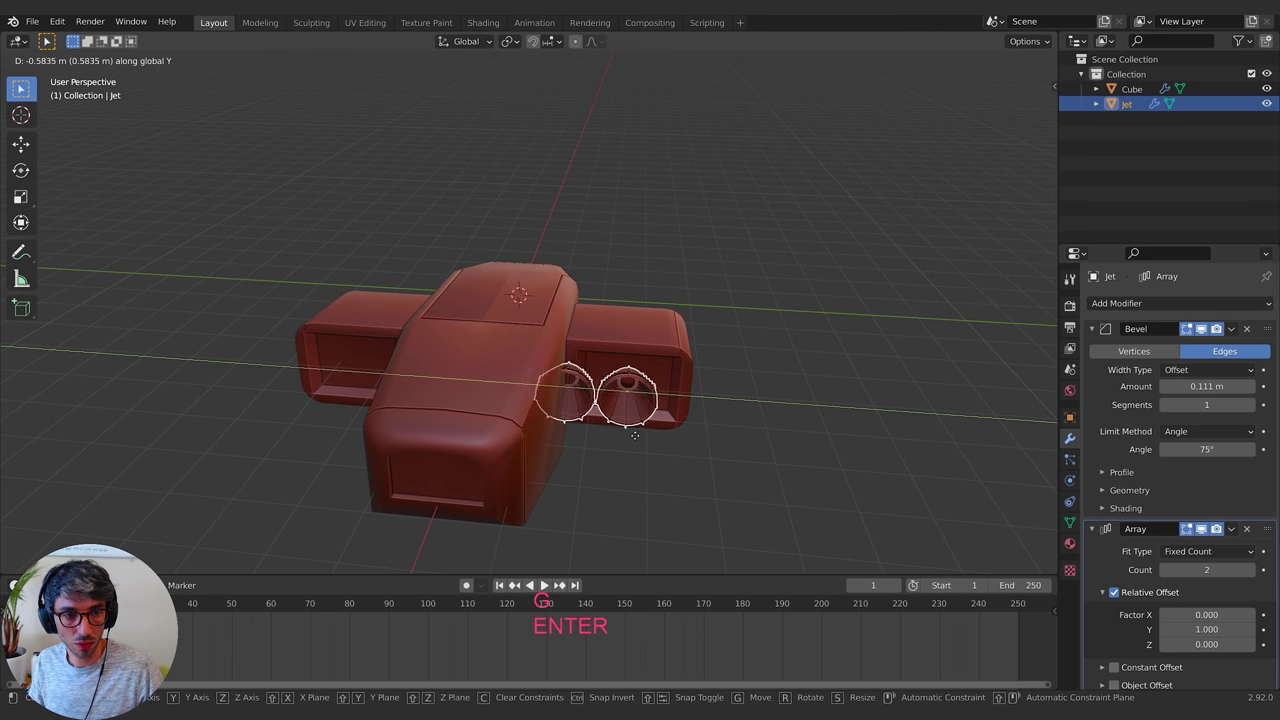
{"action": "left_click", "coordinate": [666, 439]}
Add a second Array modifier to the jet, with count 2 and relative offset X 1, forming a two-by-two cluster
{"action": "middle_click_drag", "start_coordinate": [666, 440], "coordinate": [529, 430]}
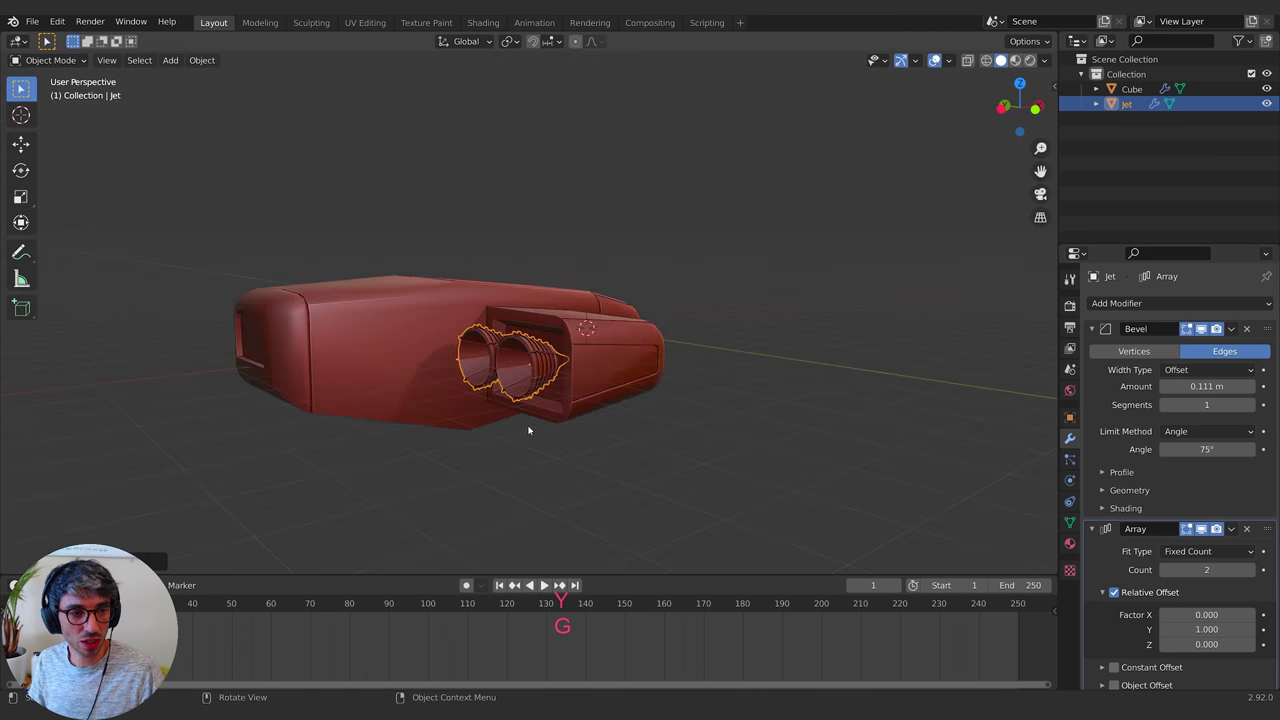
{"action": "scroll", "coordinate": [532, 431], "scroll_direction": "up", "scroll_amount": 4}
{"action": "middle_click_drag", "start_coordinate": [604, 449], "coordinate": [753, 440]}
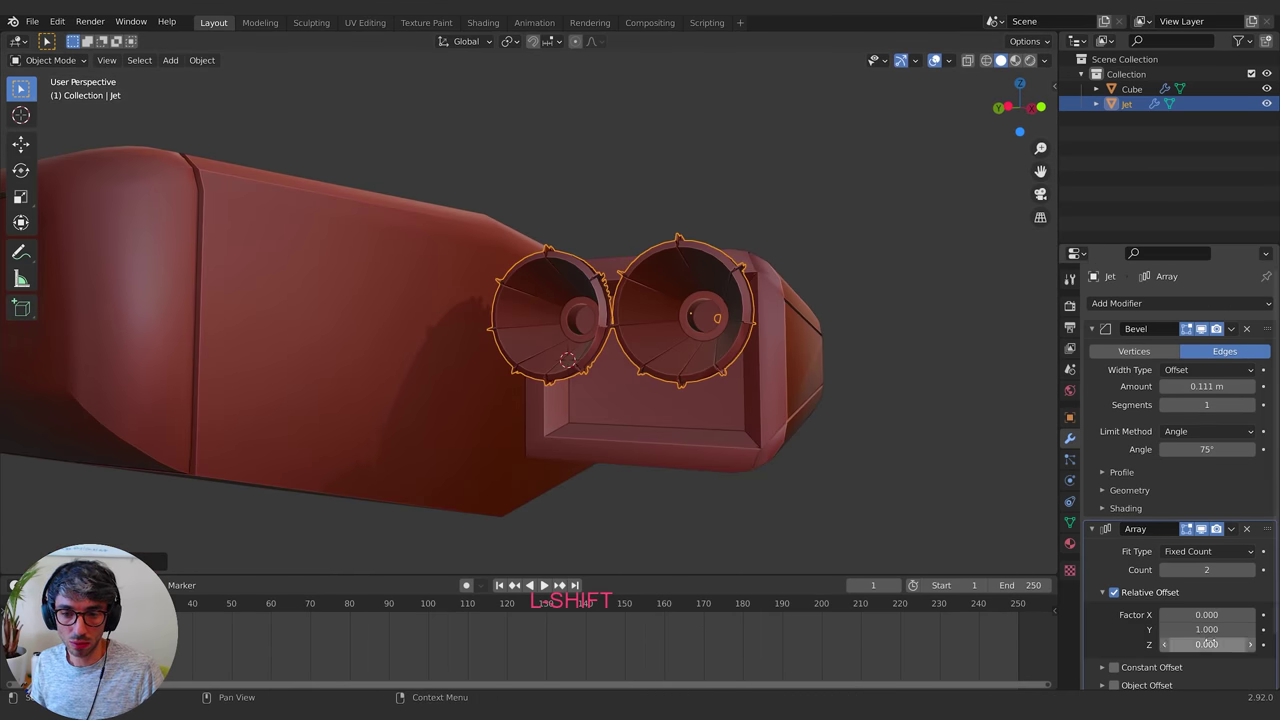
{"action": "left_click", "coordinate": [1092, 528]}
{"action": "left_click", "coordinate": [1140, 304]}
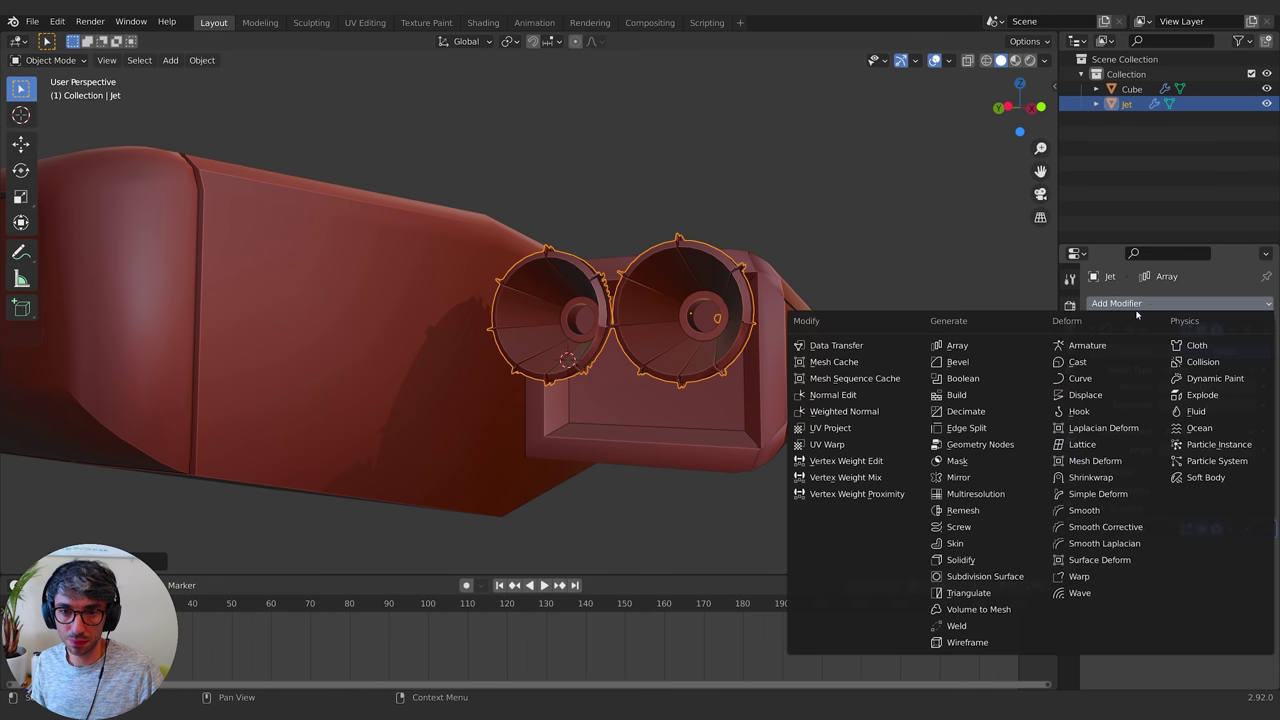
{"action": "left_click", "coordinate": [970, 347]}
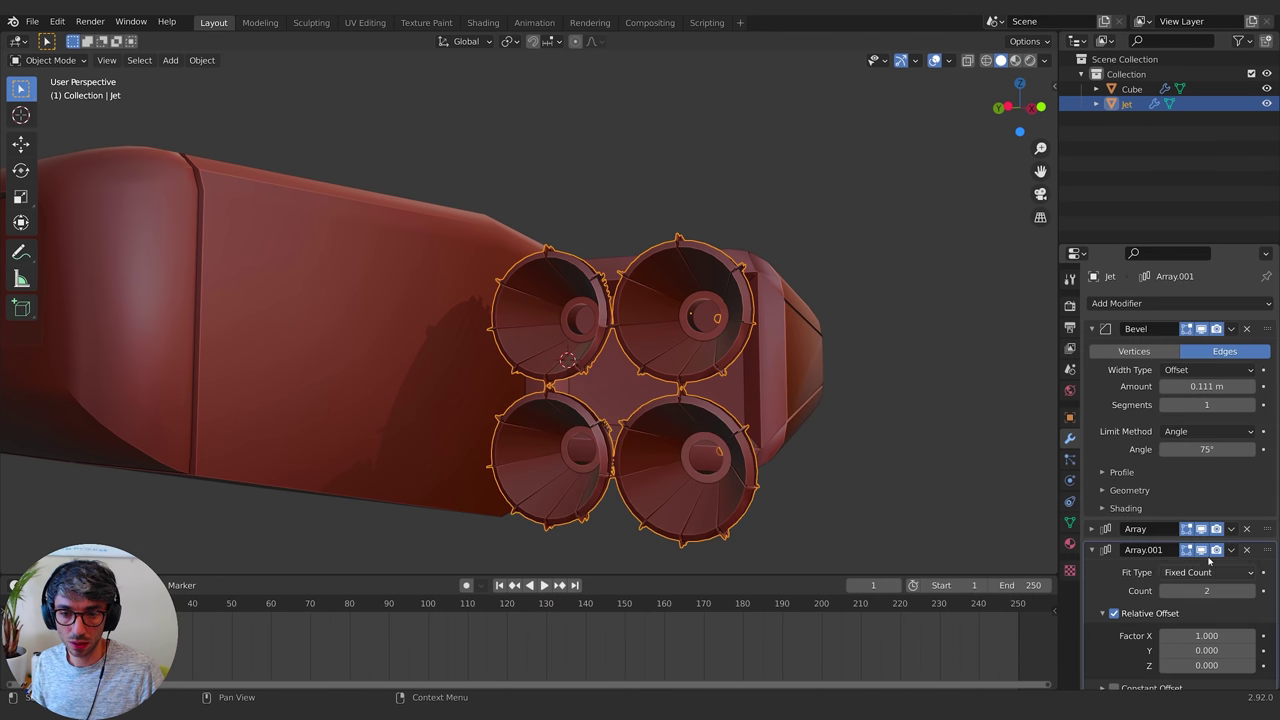
{"action": "left_click", "coordinate": [1093, 550]}
Position the four-jet cluster along the Y axis so that it sits centred in the side pod's recess
{"action": "middle_click_drag", "start_coordinate": [990, 530], "coordinate": [916, 444]}
{"action": "key", "text": "g"}
{"action": "key", "text": "y"}
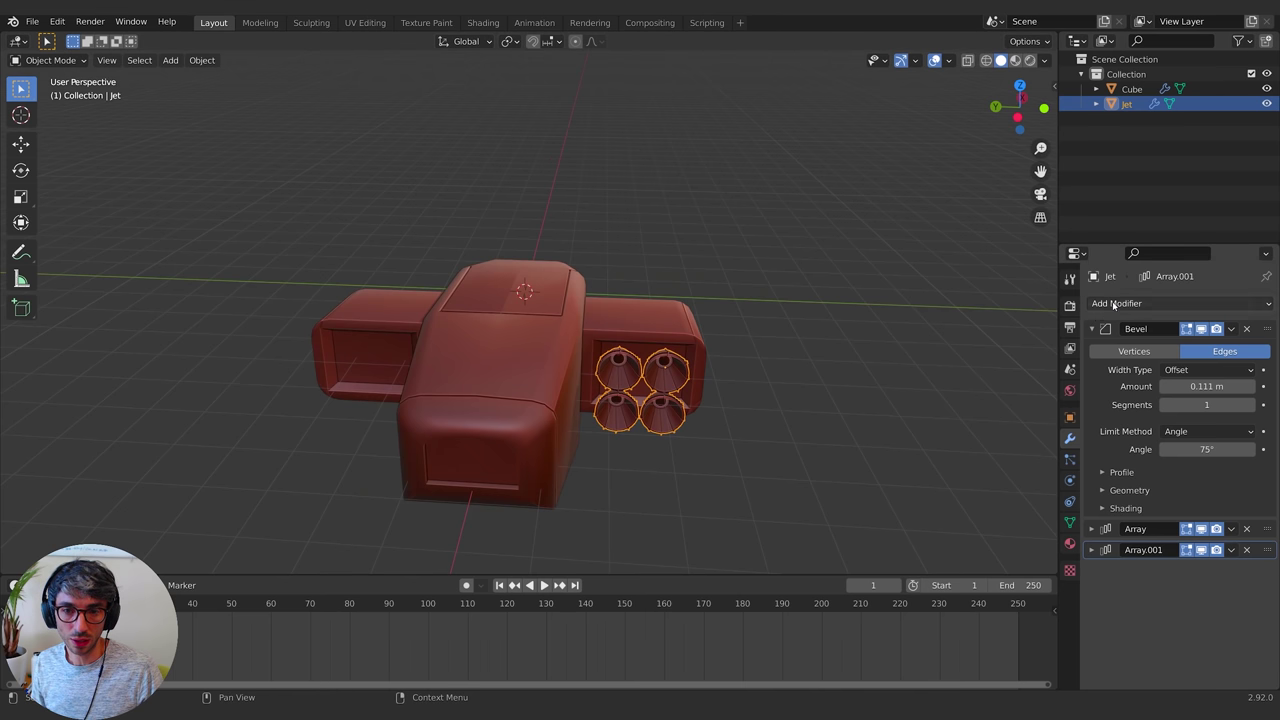
Add a third Array modifier with relative offset X 0 and Y 3.04, placing a matching jet cluster at the opposite pod
{"action": "left_click", "coordinate": [1112, 306]}
{"action": "left_click", "coordinate": [957, 345]}
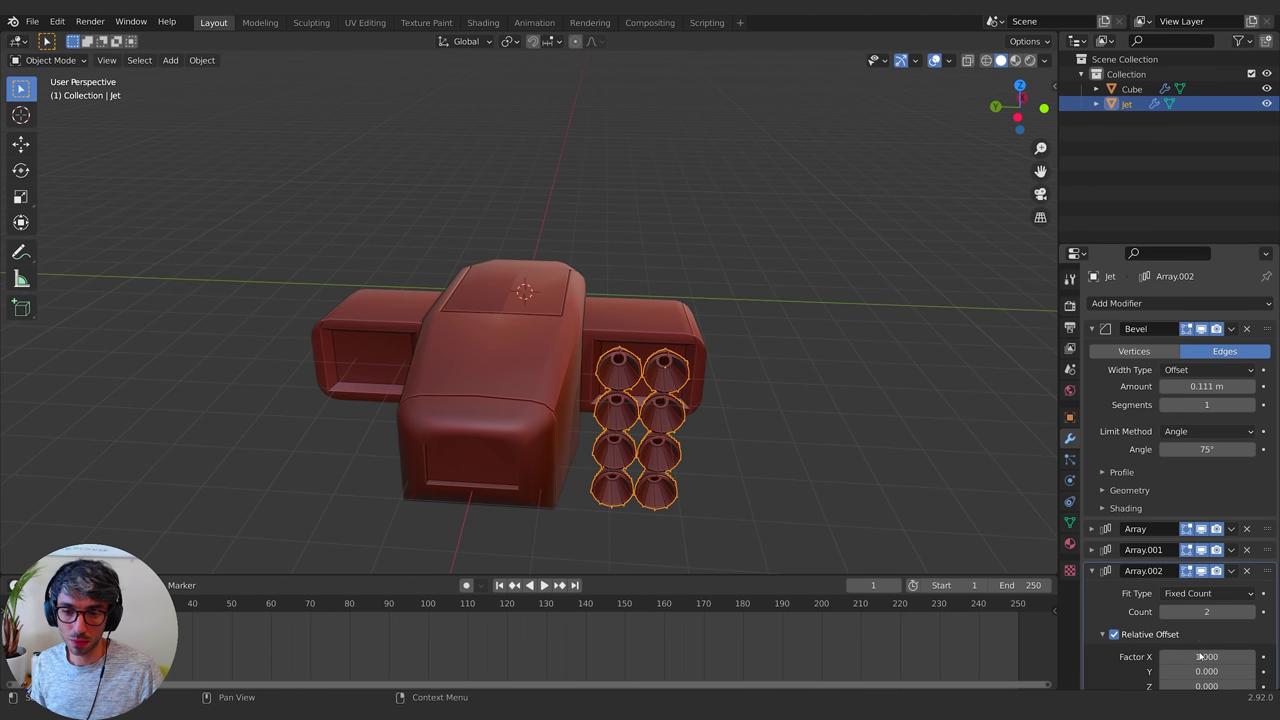
{"action": "scroll", "coordinate": [1200, 656], "scroll_direction": "down", "scroll_amount": 2}
{"action": "type", "text": "1"}
{"action": "key", "text": "Return"}
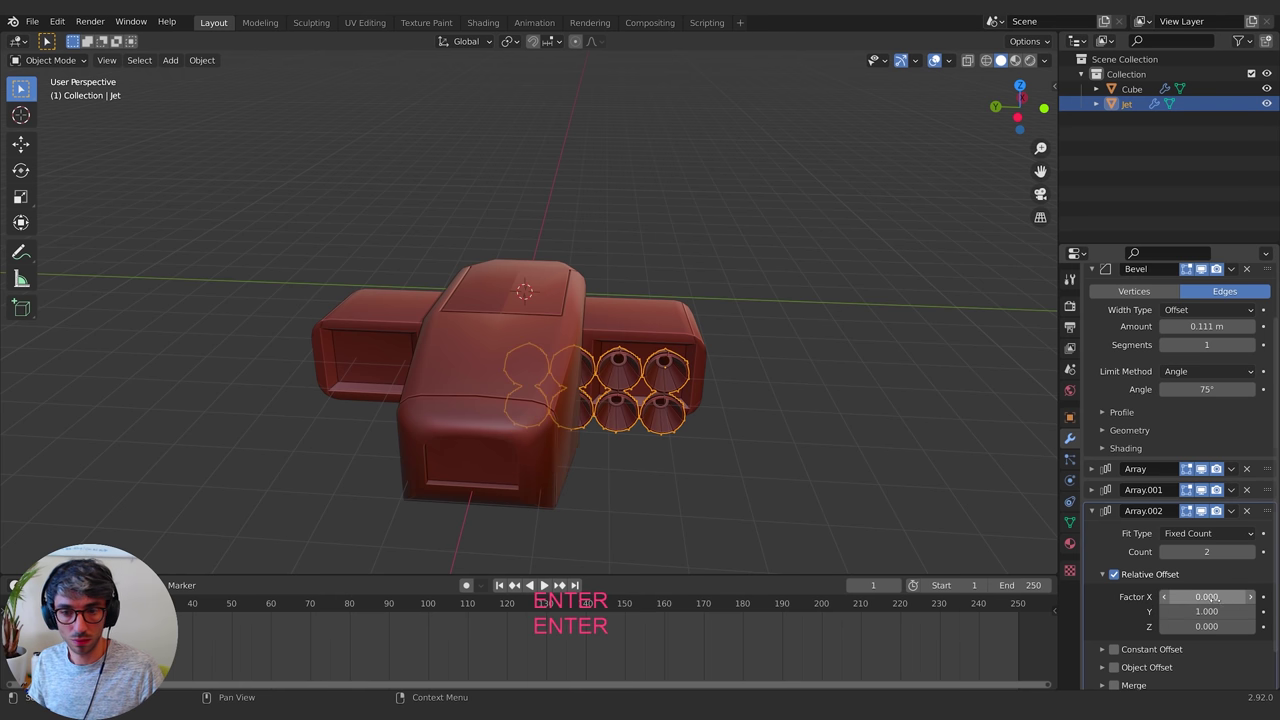
{"action": "left_click_drag", "start_coordinate": [1207, 611], "coordinate": [1110, 611]}
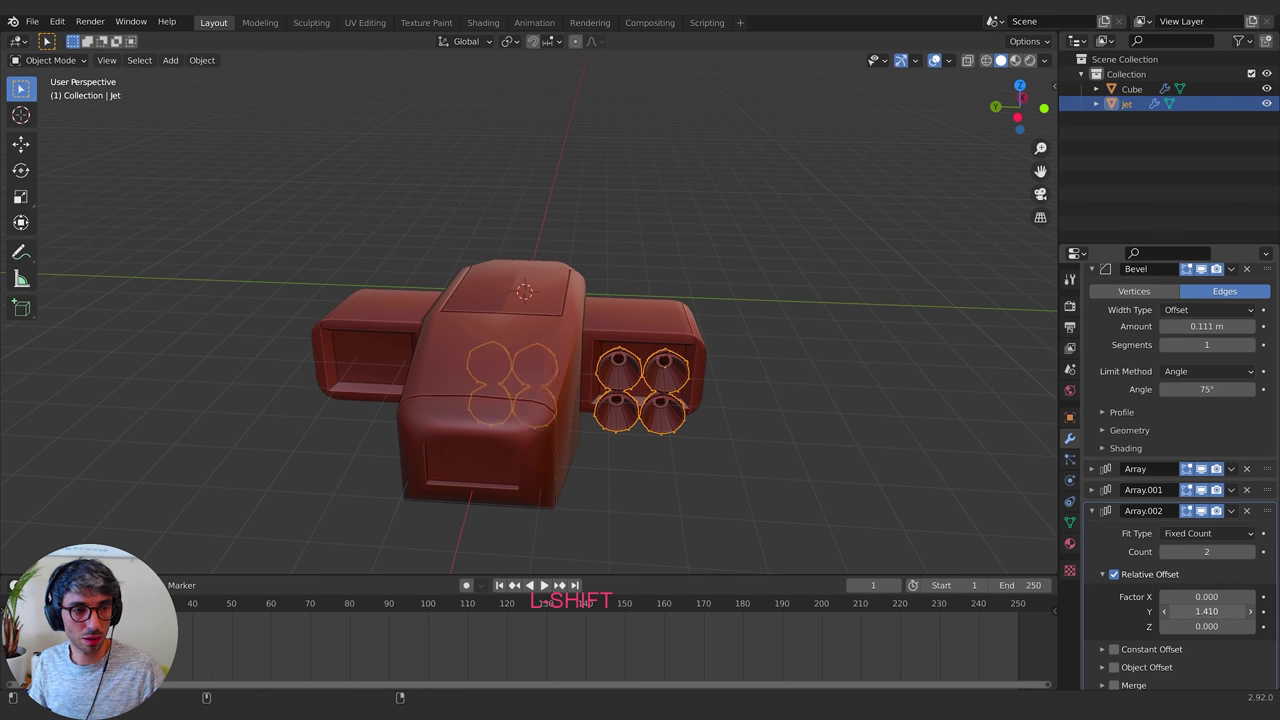
{"action": "left_click_drag", "start_coordinate": [1207, 611], "coordinate": [1238, 611], "text": "shift"}
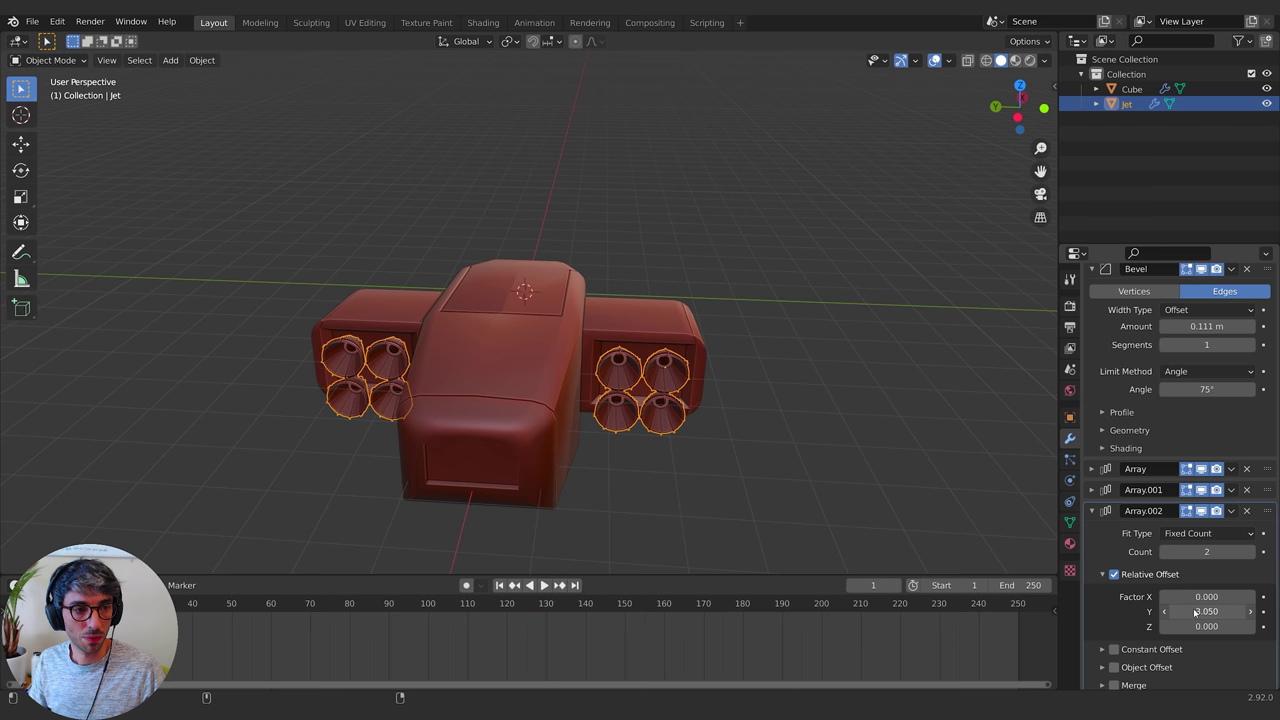
Duplicate the jets, remove the third Array modifier from the copy, and position the four-jet cluster behind the main hull
{"action": "middle_click_drag", "start_coordinate": [680, 470], "coordinate": [846, 426]}
{"action": "key", "text": "shift+d"}
{"action": "key", "text": "Escape"}
{"action": "key", "text": "g"}
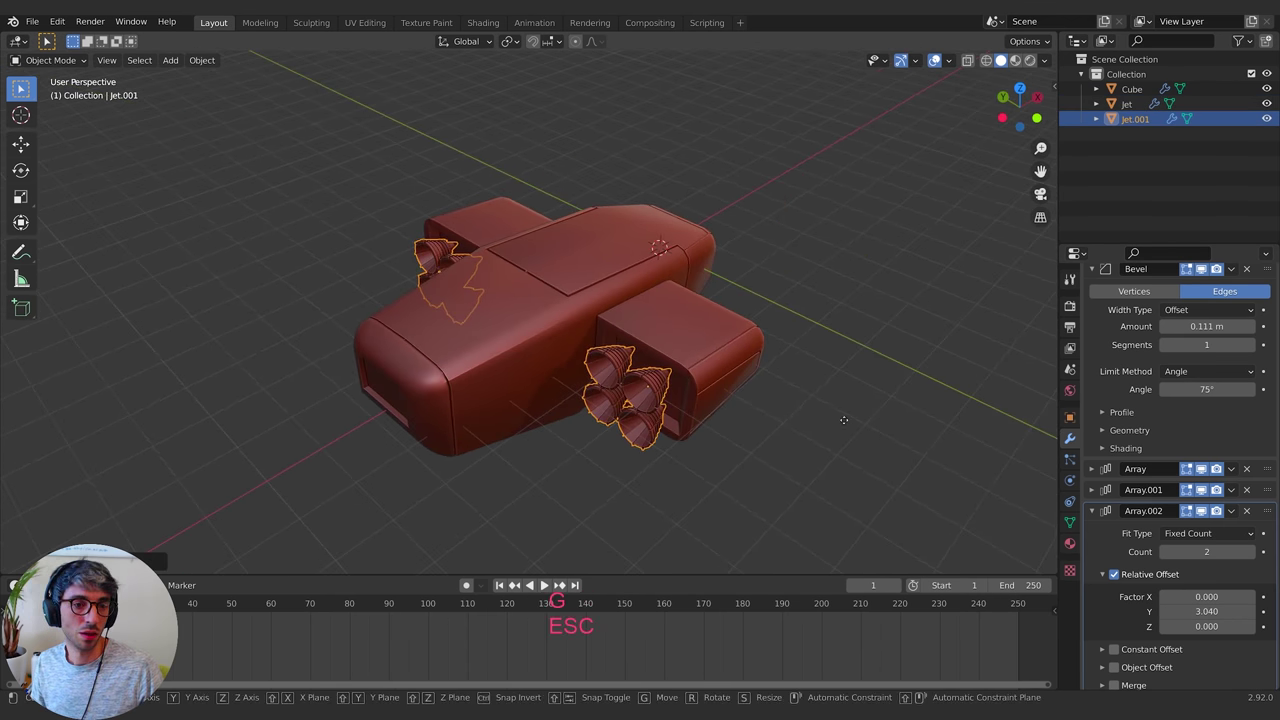
{"action": "key", "text": "x"}
{"action": "left_click", "coordinate": [694, 474]}
{"action": "middle_click_drag", "start_coordinate": [694, 474], "coordinate": [806, 432]}
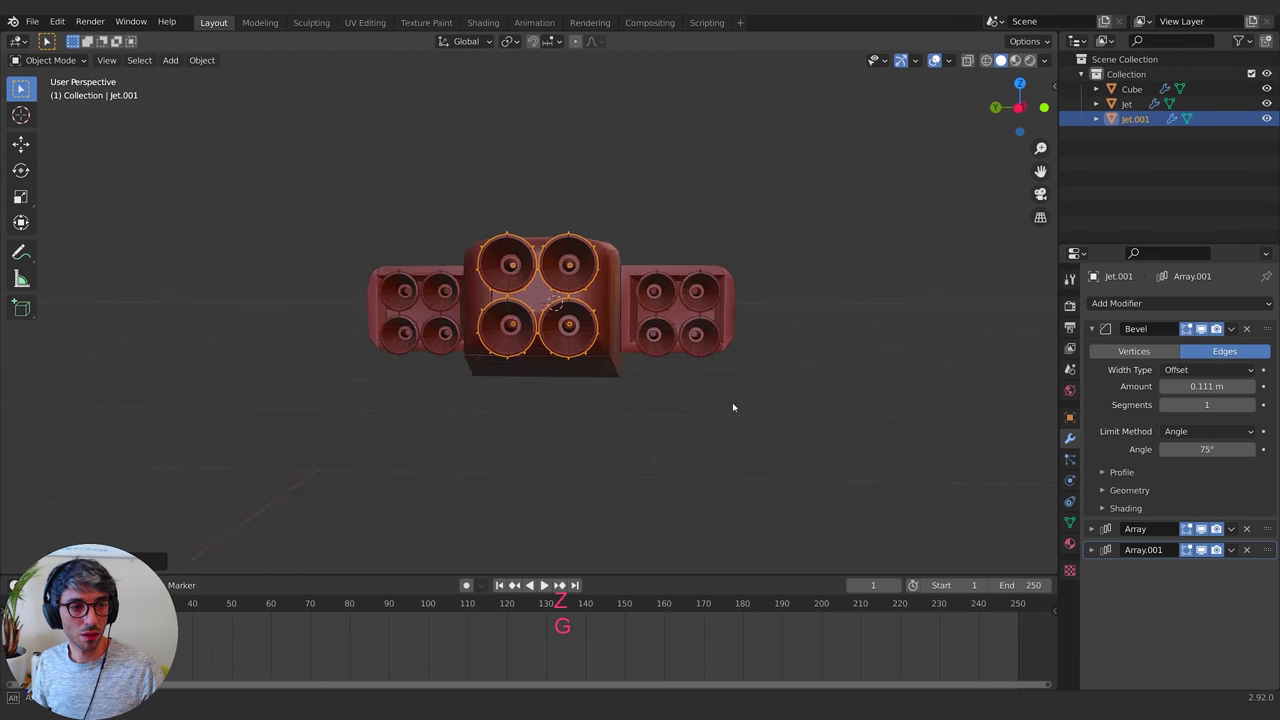
Duplicate the rear jet cluster, remove both Array modifiers from the copy, and move the single jet to the cluster's centre
{"action": "mouse_move", "coordinate": [732, 407]}
{"action": "middle_mouse_down"}
{"action": "mouse_move", "coordinate": [706, 417]}
{"action": "mouse_move", "coordinate": [746, 423]}
{"action": "middle_mouse_up"}
{"action": "key", "text": "shift+d"}
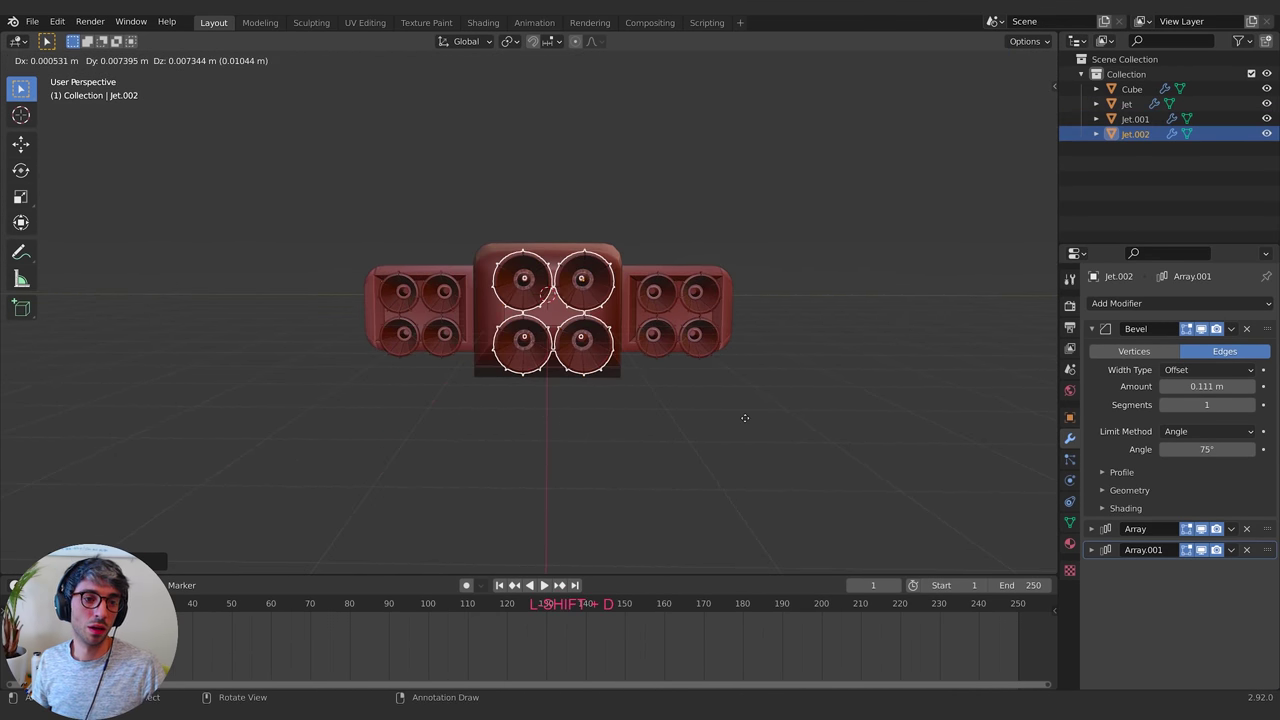
{"action": "key", "text": "Escape"}
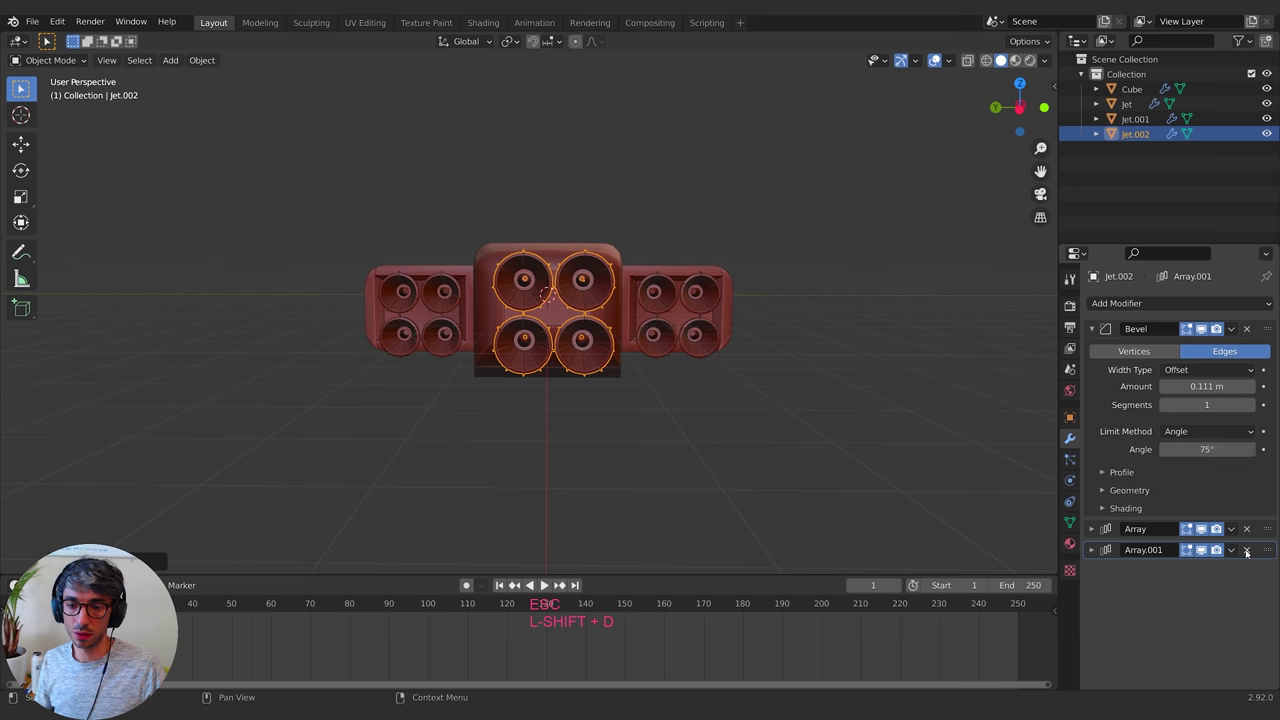
{"action": "left_click", "coordinate": [1246, 550]}
{"action": "key", "text": "g"}
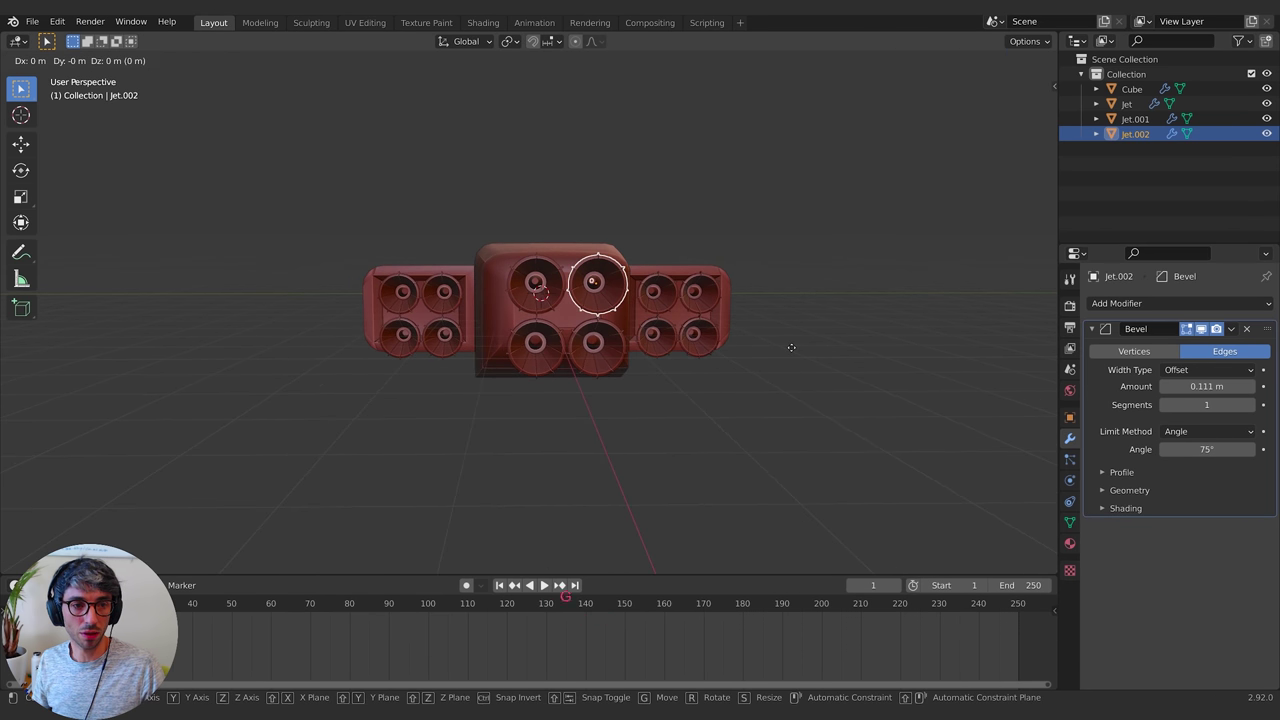
{"action": "key", "text": "y"}
{"action": "middle_click_drag", "start_coordinate": [750, 372], "coordinate": [690, 368]}
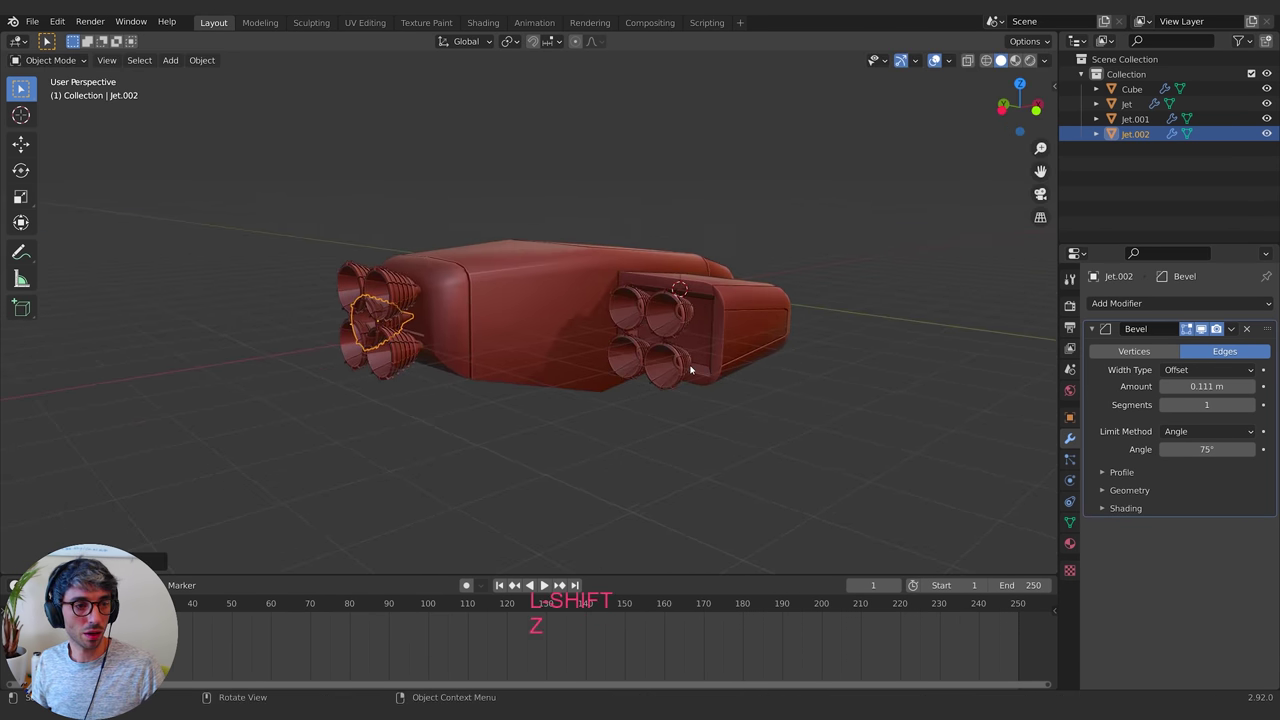
Shift the single centre jet slightly along the X axis relative to the rear cluster
{"action": "key", "text": "g"}
{"action": "key", "text": "y"}
{"action": "key", "text": "x"}
{"action": "key", "text": "Escape"}
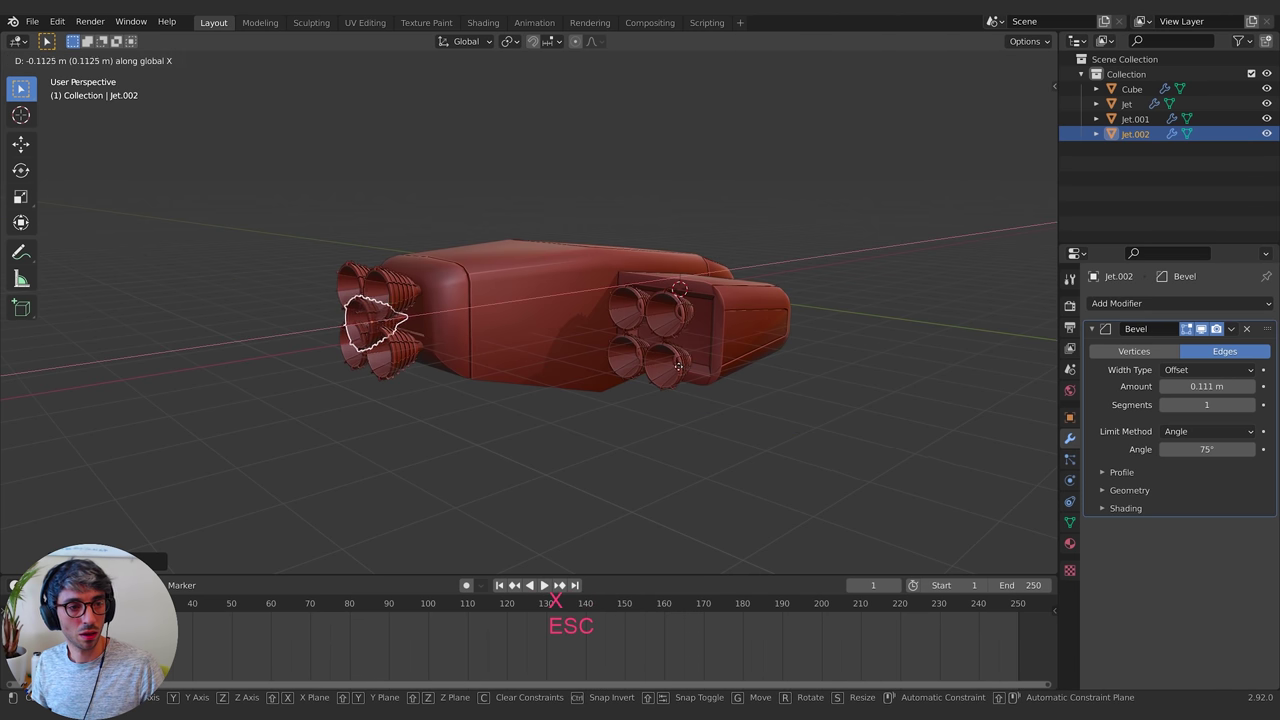
{"action": "left_click", "coordinate": [667, 373]}
Set the rear cluster's first Array Y offset to 1.4 and move the single jet about 0.15 m along Y to recentre it
{"action": "middle_click_drag", "start_coordinate": [667, 373], "coordinate": [629, 366]}
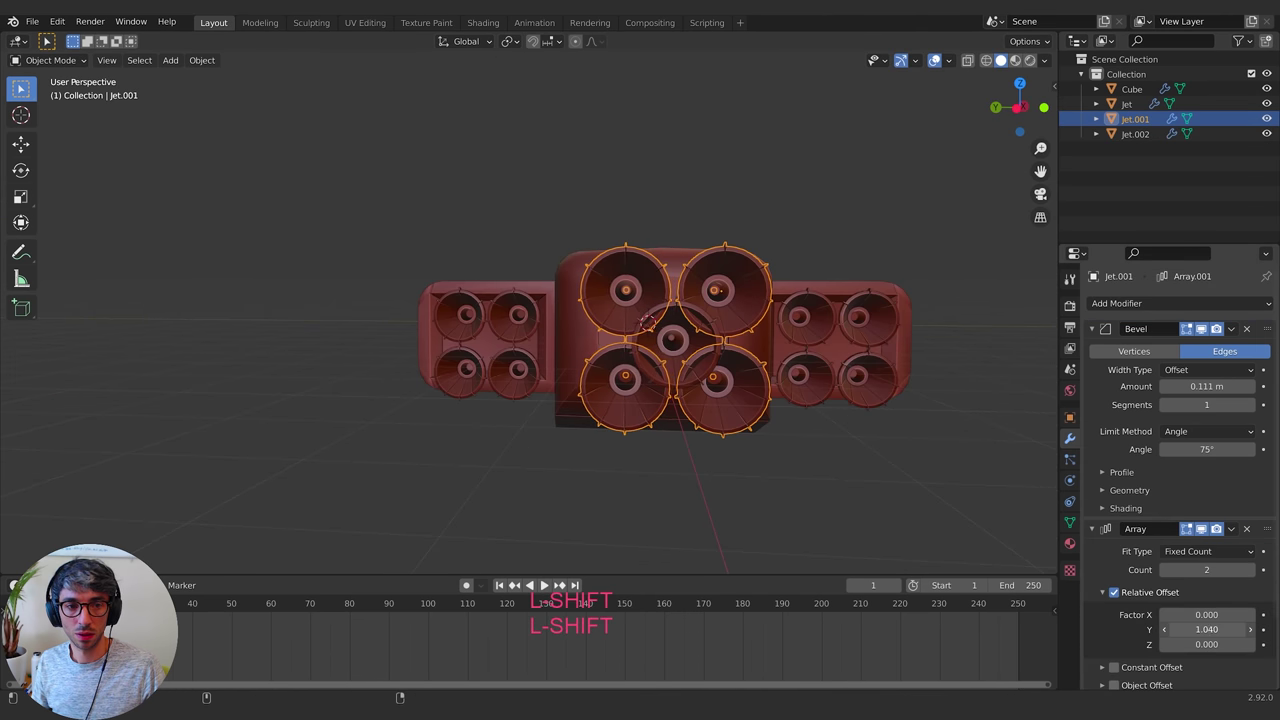
{"action": "left_click_drag", "start_coordinate": [1206, 629], "coordinate": [1250, 629], "text": "shift"}
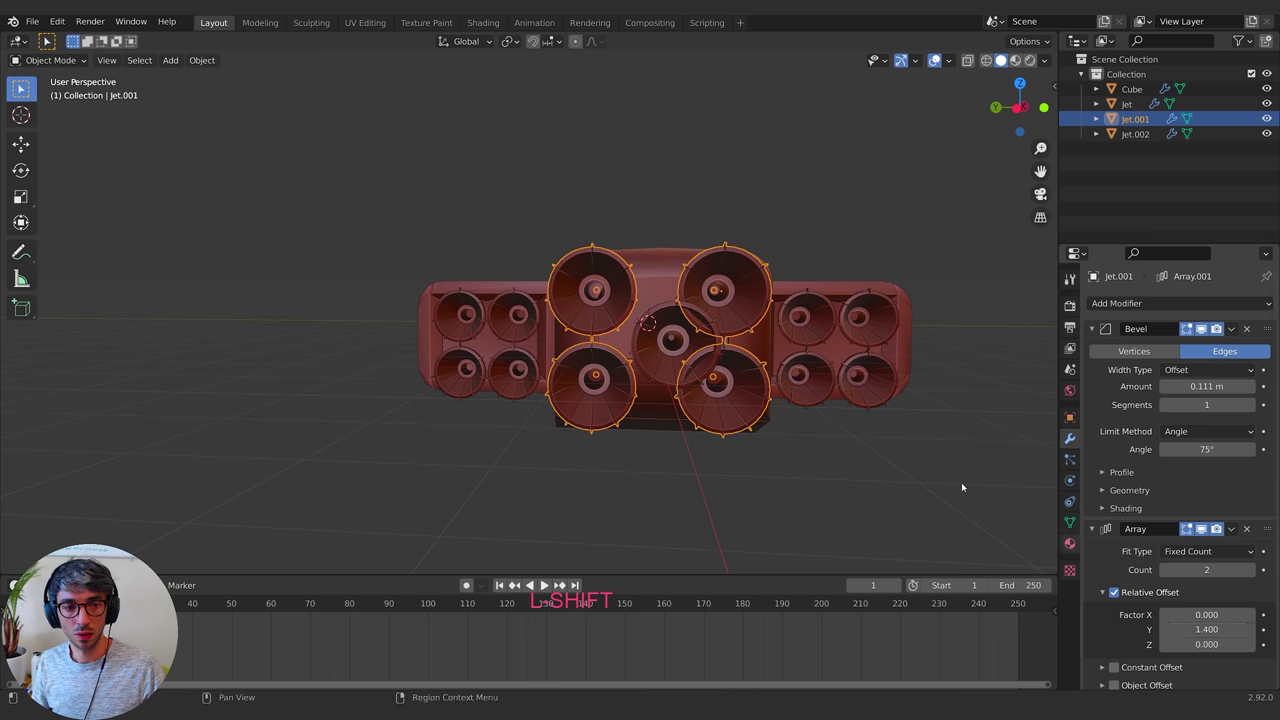
{"action": "left_click", "coordinate": [651, 363]}
{"action": "key", "text": "g"}
{"action": "key", "text": "y"}
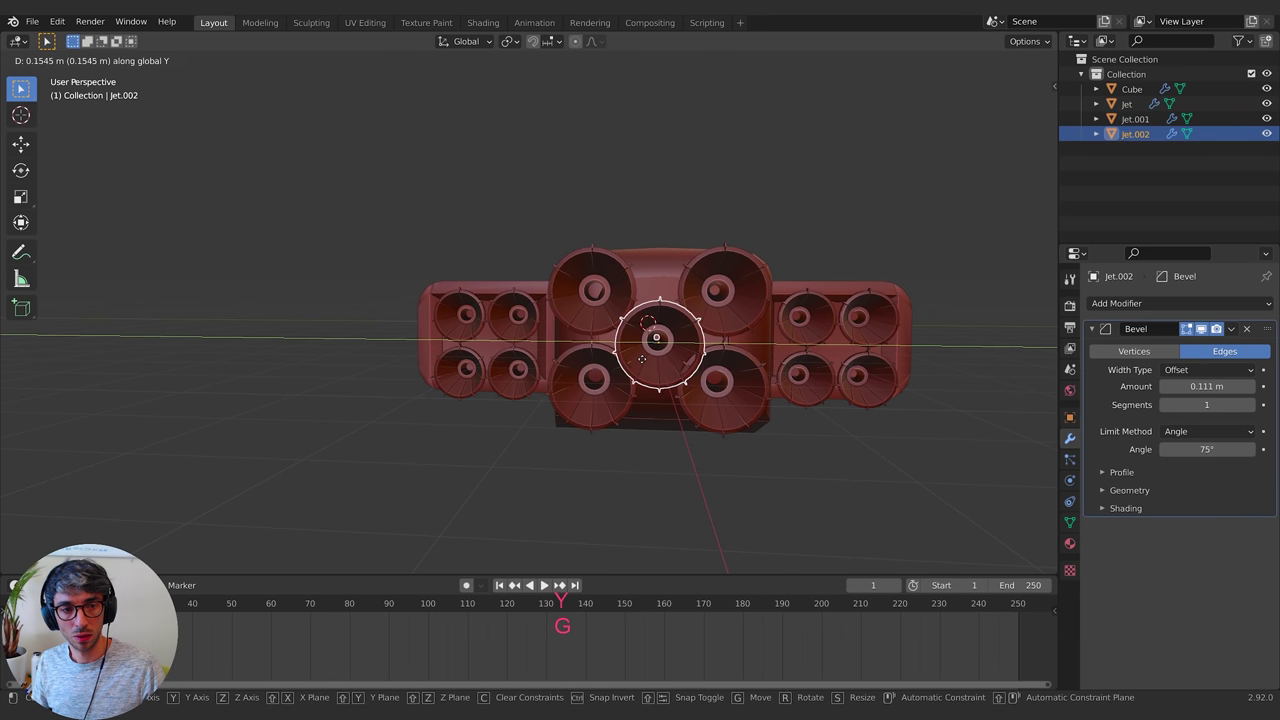
{"action": "right_click", "coordinate": [641, 358]}
{"action": "key", "text": "ctrl+z"}
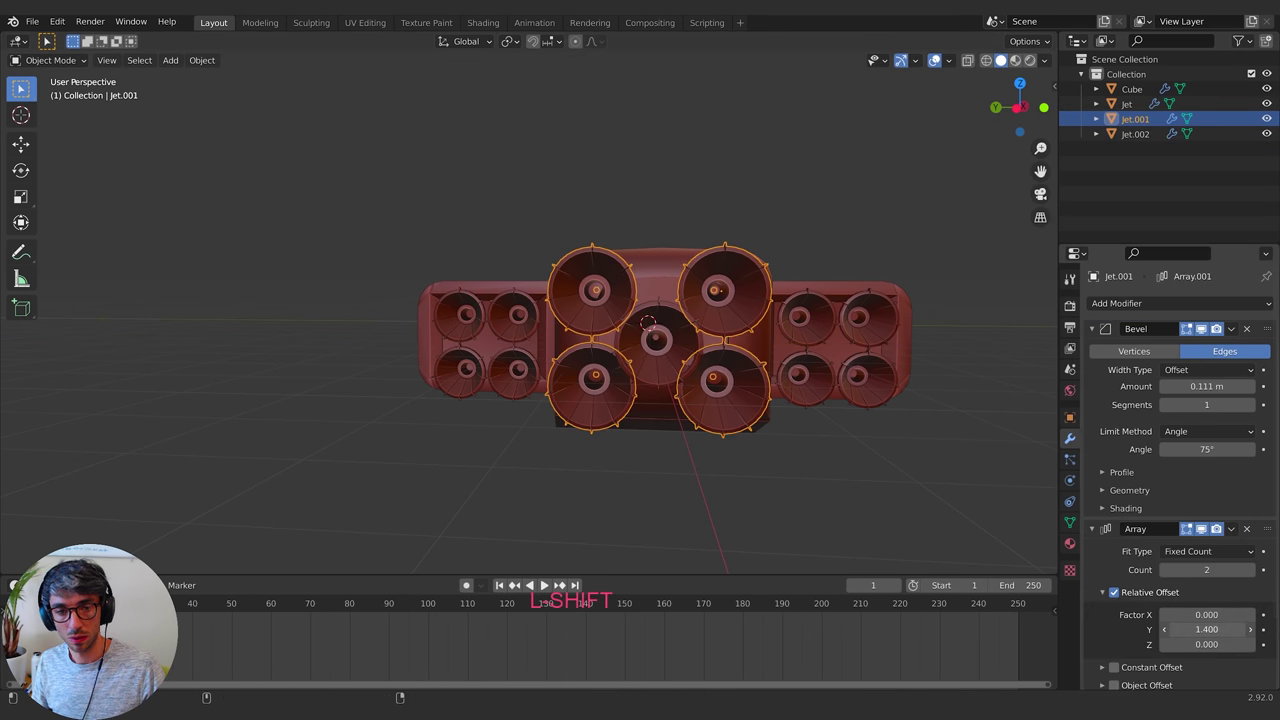
Fine-tune the rear cluster's first Array Y offset and realign the single centre jet along Y
{"action": "left_click_drag", "start_coordinate": [1206, 629], "coordinate": [1244, 629], "text": "shift"}
{"action": "left_click", "coordinate": [648, 360]}
{"action": "key", "text": "g"}
{"action": "key", "text": "y"}
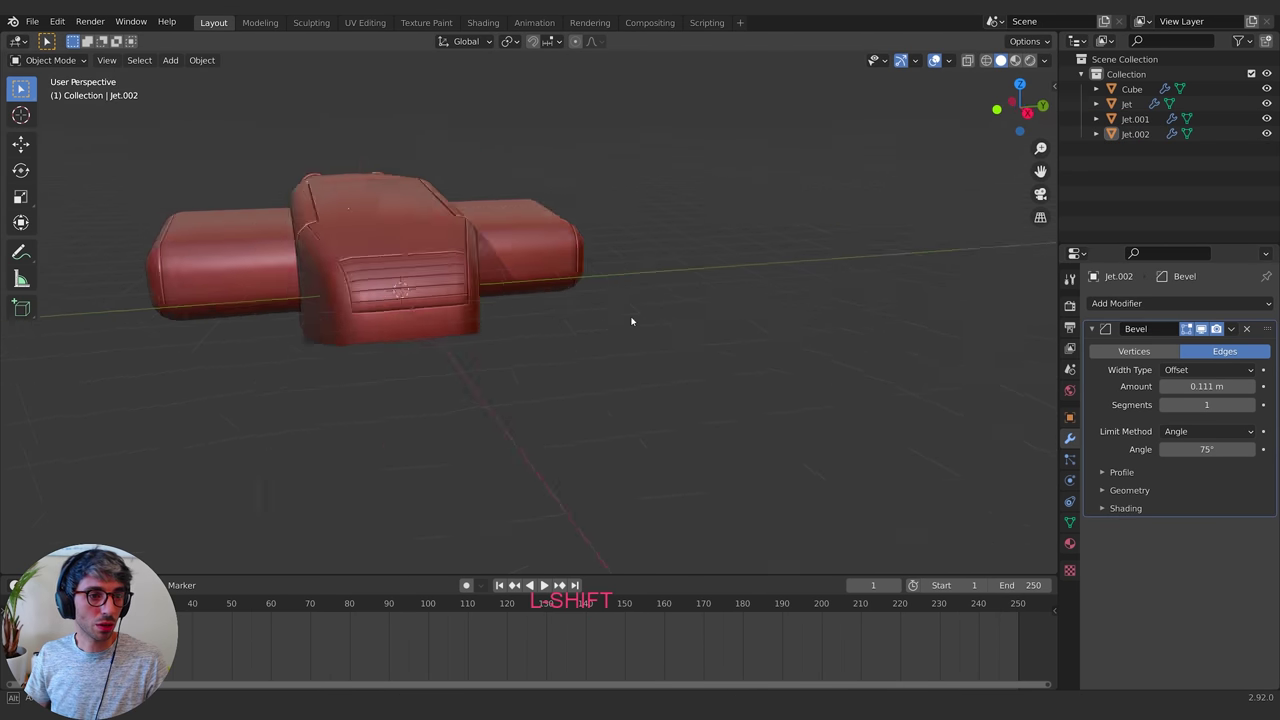
Add a cube mesh and move it along the Y axis, clear of the spaceship's side
{"action": "key", "text": "shift+a"}
{"action": "mouse_move", "coordinate": [665, 311]}
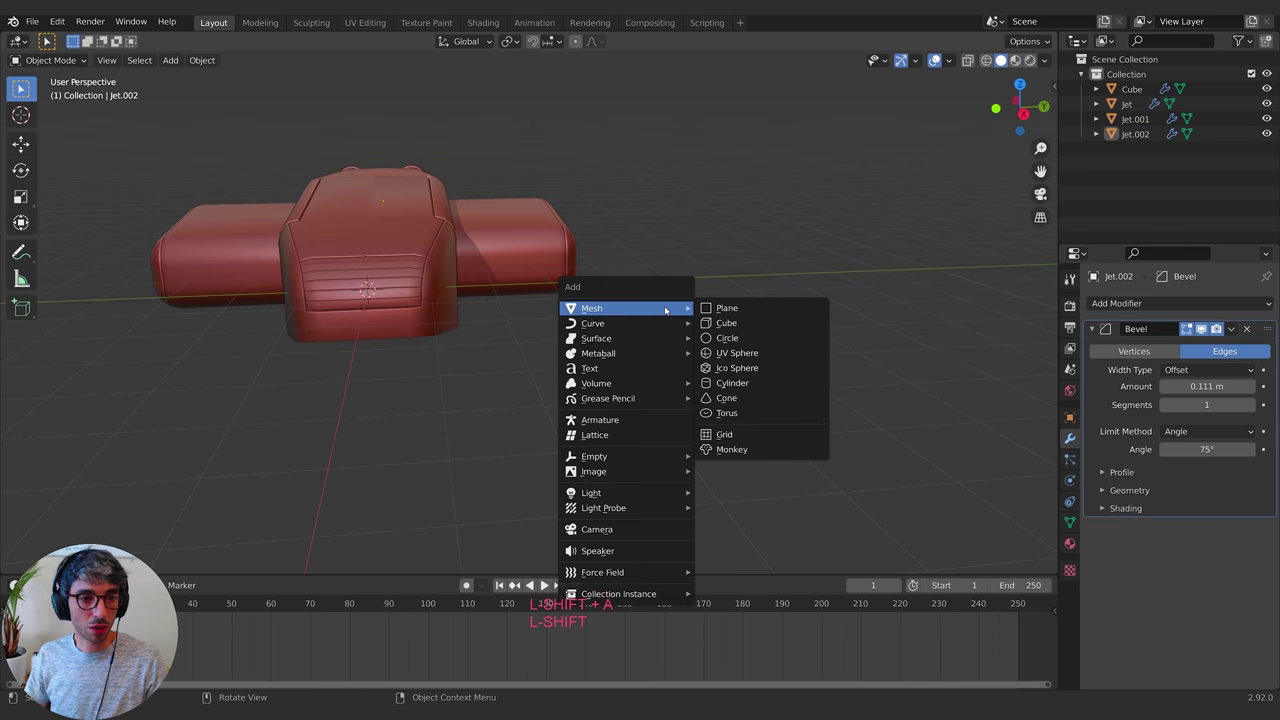
{"action": "left_click", "coordinate": [728, 323]}
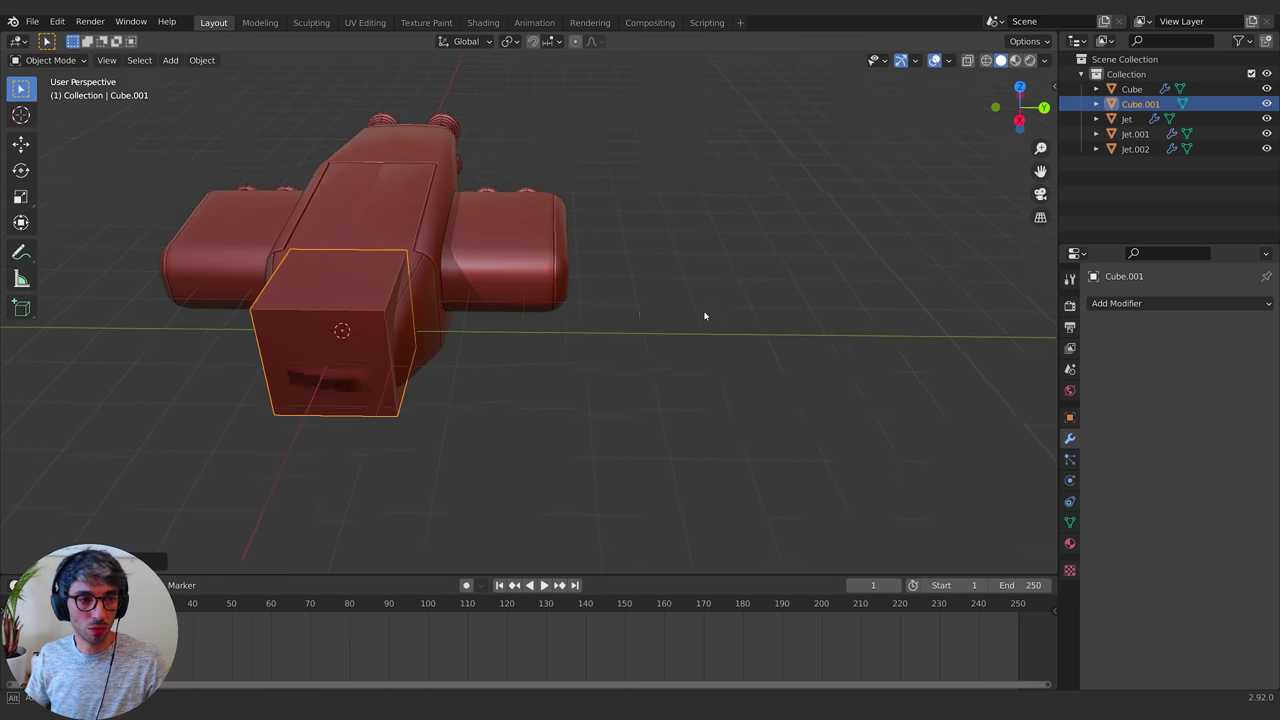
{"action": "key", "text": "g"}
{"action": "key", "text": "y"}
{"action": "left_click", "coordinate": [880, 313]}
Scale the new cube's mesh down along Z in Edit Mode into a thin slab, and resize the slab uniformly
{"action": "middle_click_drag", "start_coordinate": [880, 313], "coordinate": [683, 309], "text": "shift"}
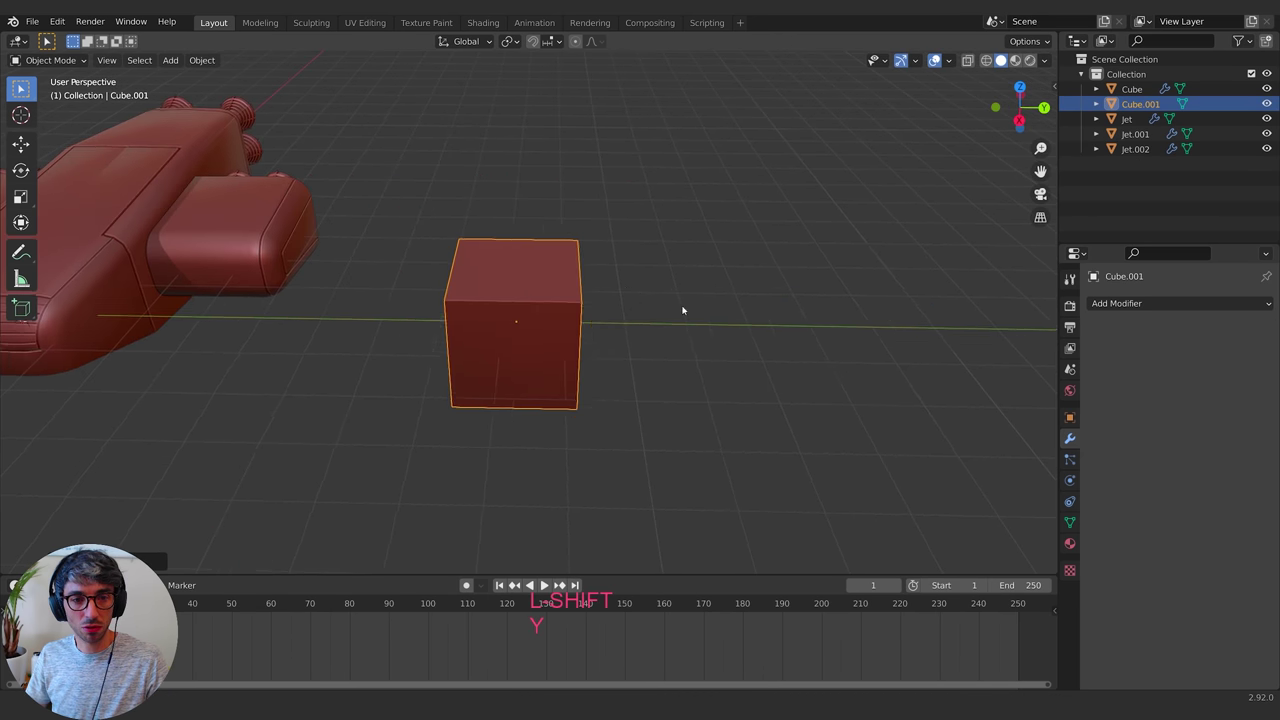
{"action": "scroll", "coordinate": [683, 305], "scroll_direction": "up", "scroll_amount": 5}
{"action": "middle_click_drag", "start_coordinate": [560, 268], "coordinate": [900, 290], "text": "shift"}
{"action": "key", "text": "Tab"}
{"action": "mouse_move", "coordinate": [892, 295]}
{"action": "middle_mouse_down", "text": "shift"}
{"action": "mouse_move", "coordinate": [788, 330]}
{"action": "mouse_move", "coordinate": [893, 313]}
{"action": "middle_mouse_up", "text": "shift"}
{"action": "key", "text": "s"}
{"action": "key", "text": "z"}
{"action": "left_click", "coordinate": [636, 324]}
{"action": "middle_click_drag", "start_coordinate": [636, 326], "coordinate": [680, 355]}
{"action": "key", "text": "s"}
{"action": "left_click", "coordinate": [843, 381]}
{"action": "middle_click_drag", "start_coordinate": [843, 381], "coordinate": [823, 369]}
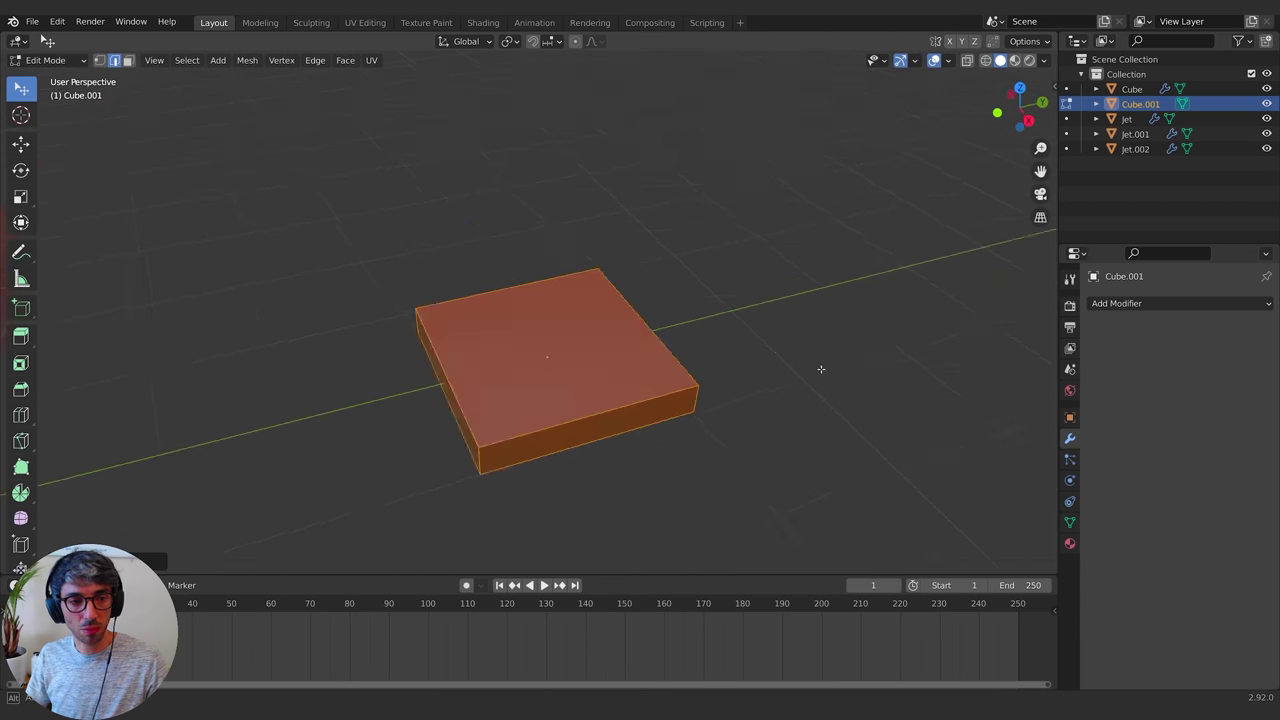
Bevel the slab's four vertical corner edges about 0.247 m wide with several segments to round the corners
{"action": "middle_click_drag", "start_coordinate": [603, 383], "coordinate": [683, 346], "text": "shift"}
{"action": "scroll", "coordinate": [690, 340], "scroll_direction": "up", "scroll_amount": 3}
{"action": "middle_click_drag", "start_coordinate": [738, 306], "coordinate": [708, 338], "text": "shift"}
{"action": "left_click", "coordinate": [583, 540], "text": "alt"}
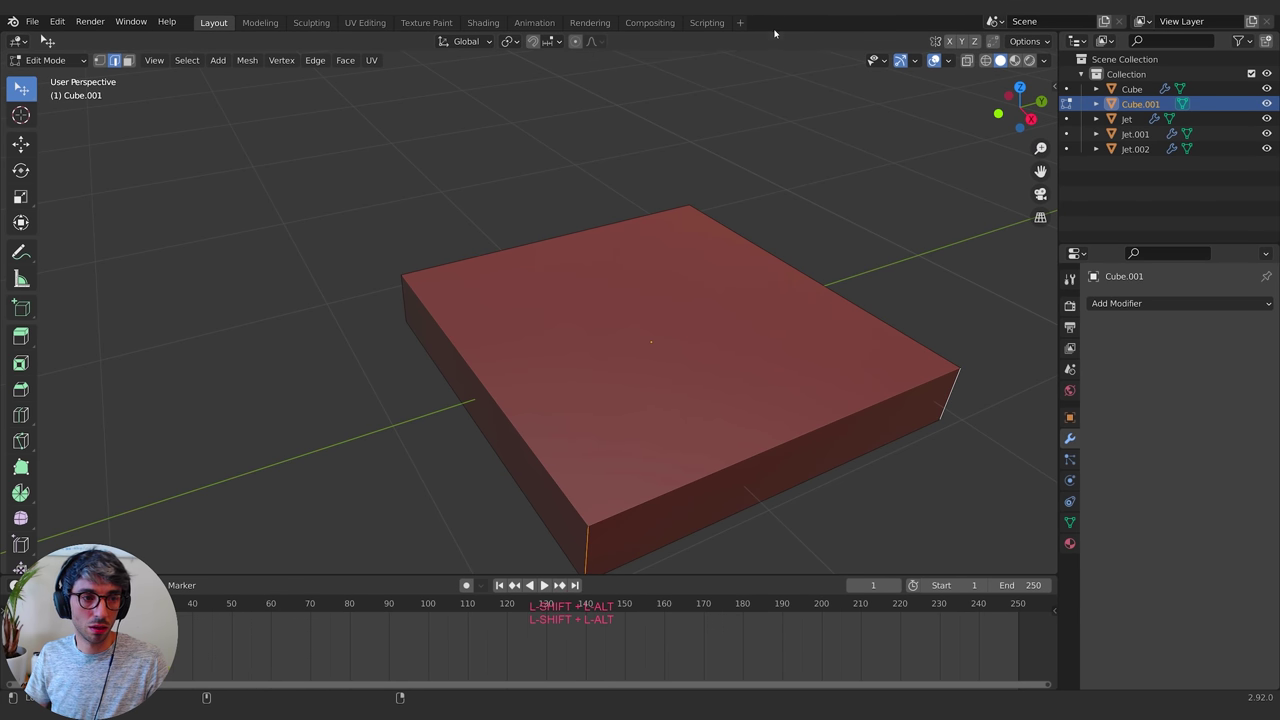
{"action": "middle_click_drag", "start_coordinate": [678, 306], "coordinate": [560, 303]}
{"action": "left_click", "coordinate": [455, 275], "text": "alt+shift"}
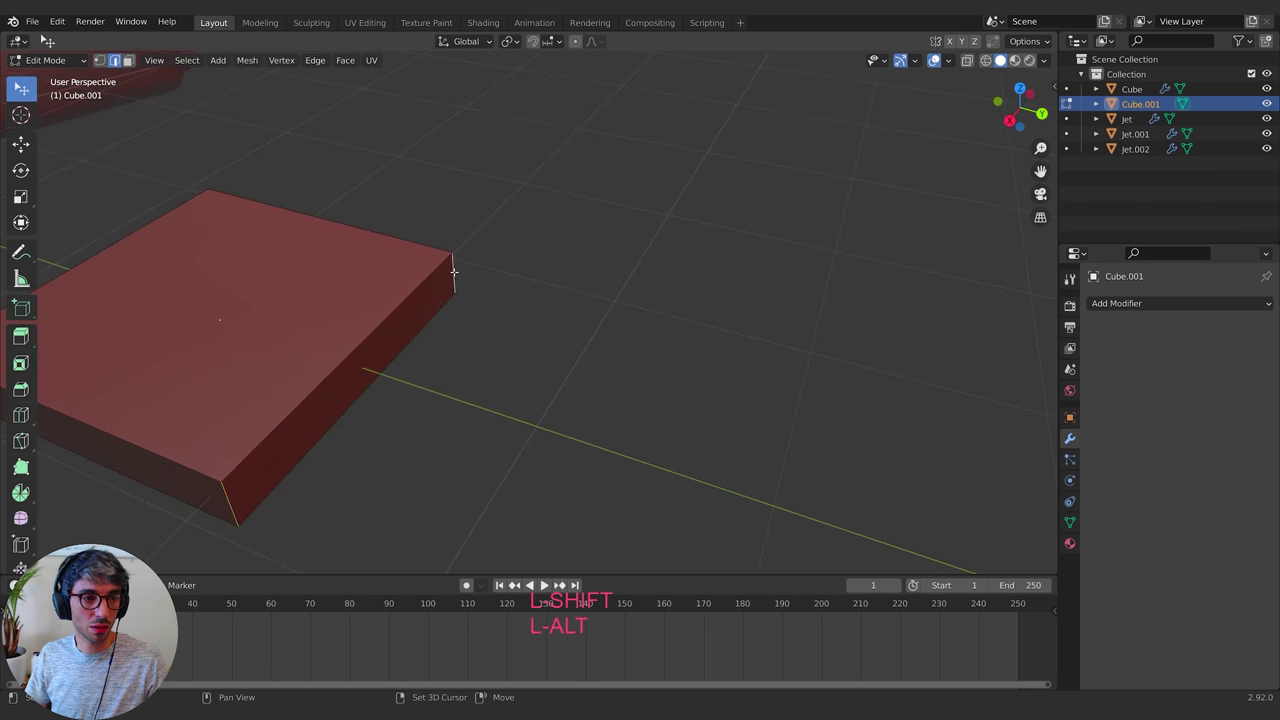
{"action": "middle_click_drag", "start_coordinate": [455, 275], "coordinate": [656, 283], "text": "shift"}
{"action": "middle_click_drag", "start_coordinate": [588, 284], "coordinate": [642, 201]}
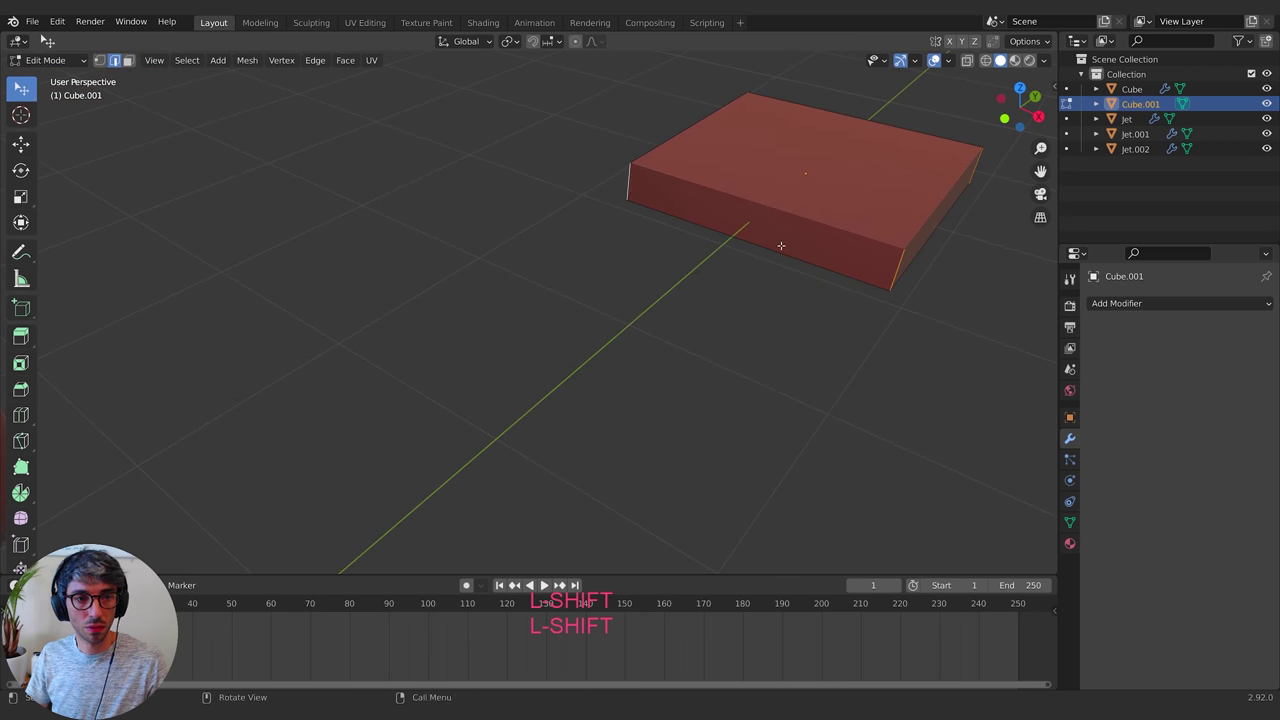
{"action": "middle_click_drag", "start_coordinate": [781, 245], "coordinate": [658, 309], "text": "shift"}
{"action": "key", "text": "ctrl+b"}
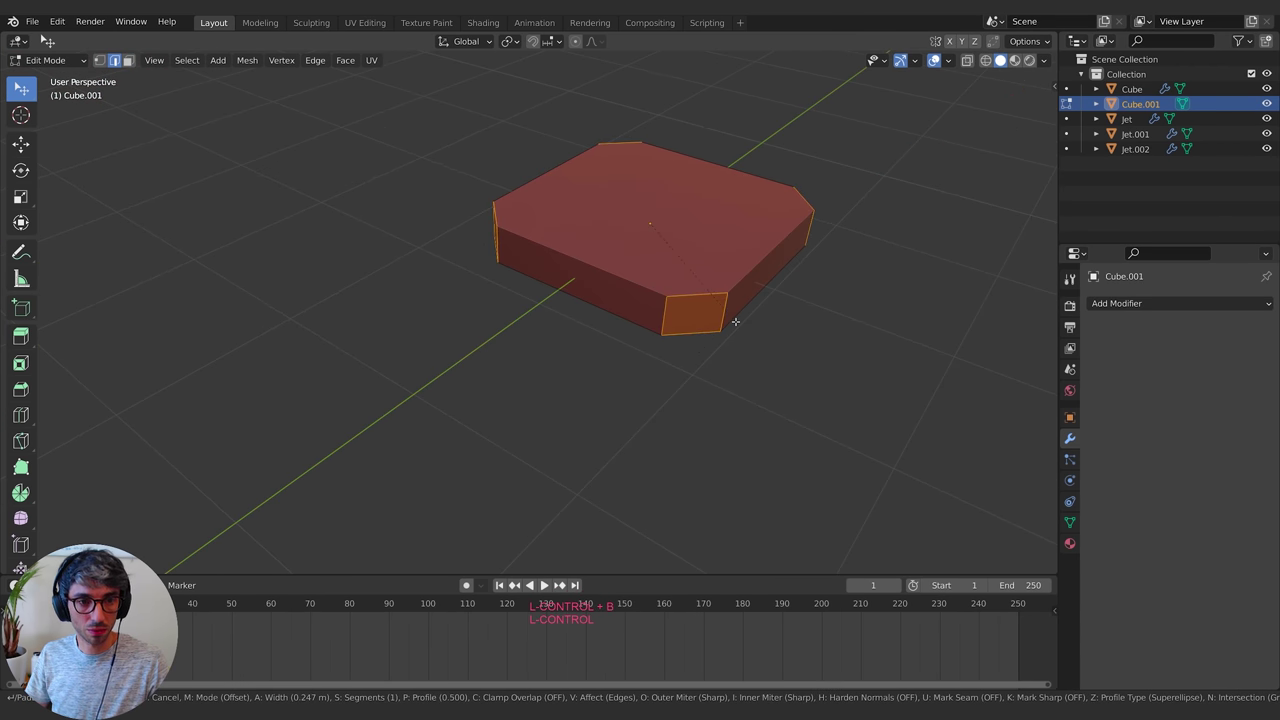
{"action": "left_click", "coordinate": [735, 321]}
Select the rounded slab's top face and inset it about 0.16 m
{"action": "middle_click_drag", "start_coordinate": [737, 320], "coordinate": [697, 311]}
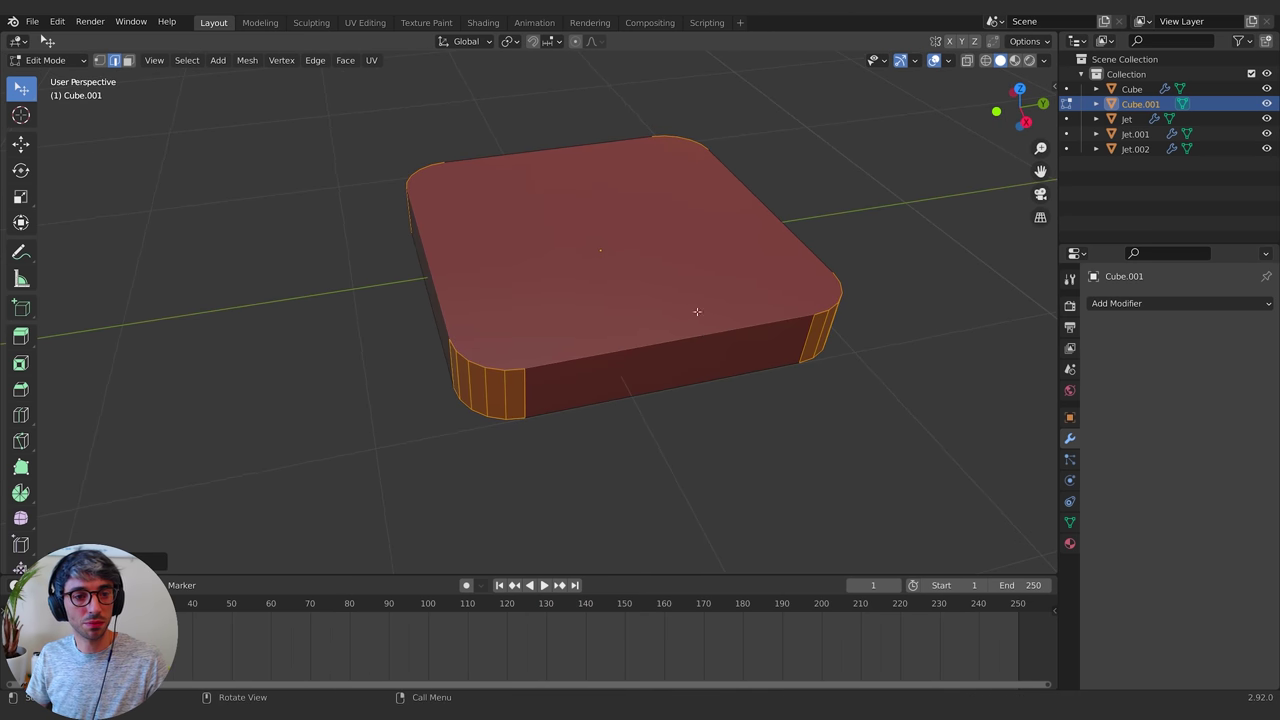
{"action": "left_click", "coordinate": [735, 274]}
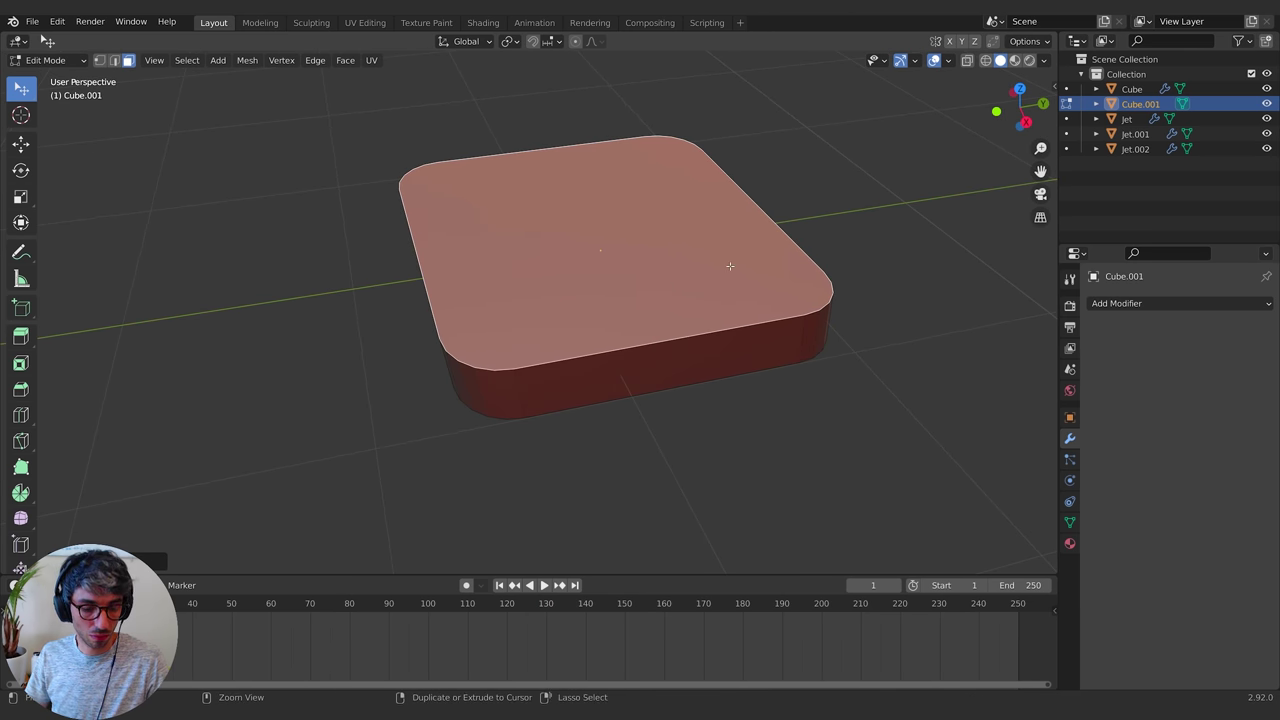
{"action": "key", "text": "ctrl+z"}
{"action": "key", "text": "i"}
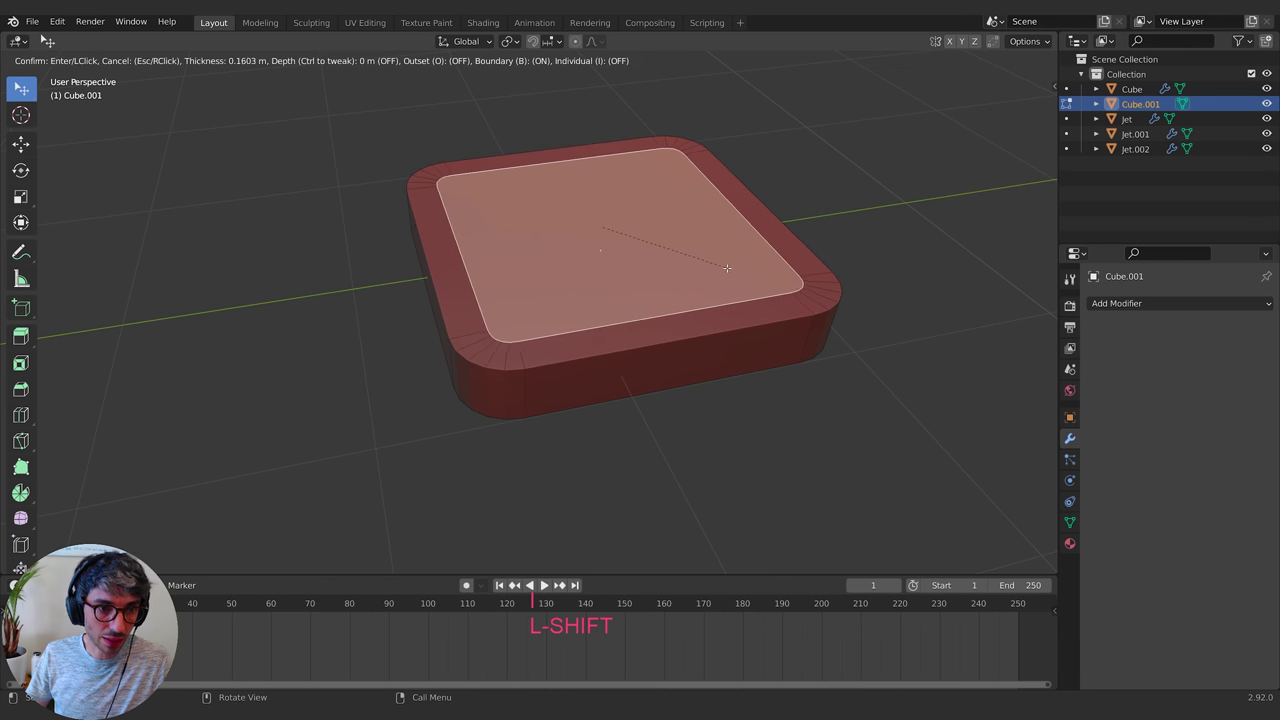
{"action": "left_click", "coordinate": [728, 271]}
{"action": "mouse_move", "coordinate": [728, 271]}
{"action": "middle_mouse_down"}
{"action": "mouse_move", "coordinate": [700, 251]}
{"action": "mouse_move", "coordinate": [714, 262]}
{"action": "middle_mouse_up"}
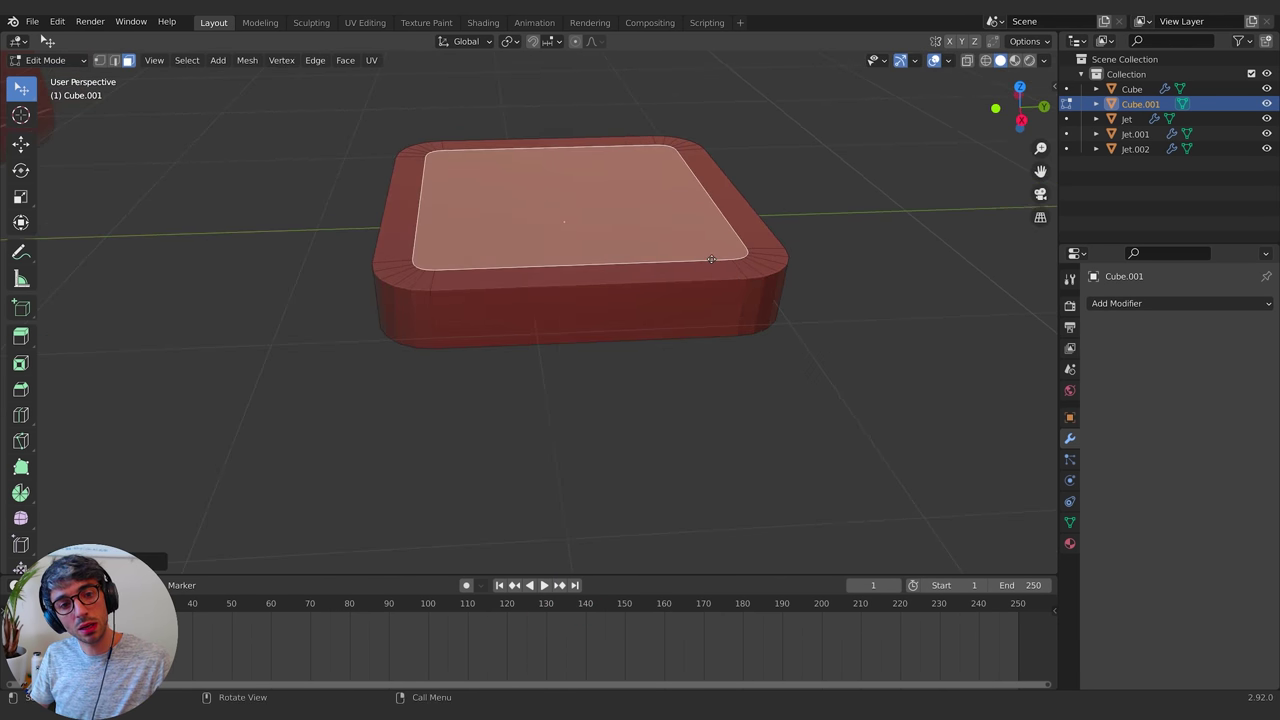
Extrude the inset face and lower it about 0.04 m along Z to form a shallow recess
{"action": "key", "text": "e"}
{"action": "key", "text": "Escape"}
{"action": "key", "text": "g"}
{"action": "key", "text": "z"}
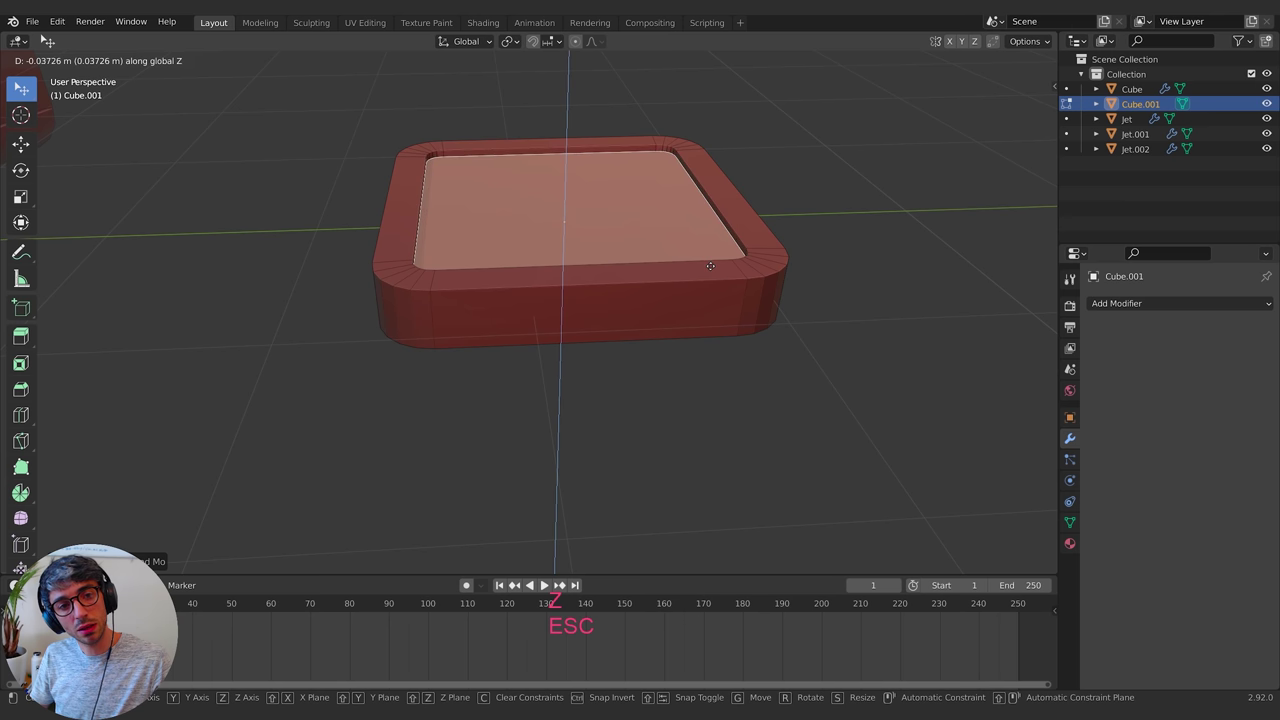
{"action": "key", "text": "Escape"}
{"action": "middle_click_drag", "start_coordinate": [686, 266], "coordinate": [686, 297]}
{"action": "key", "text": "Tab"}
{"action": "key", "text": "Tab"}
{"action": "key", "text": "Tab"}
{"action": "key", "text": "Tab"}
{"action": "key", "text": "Tab"}
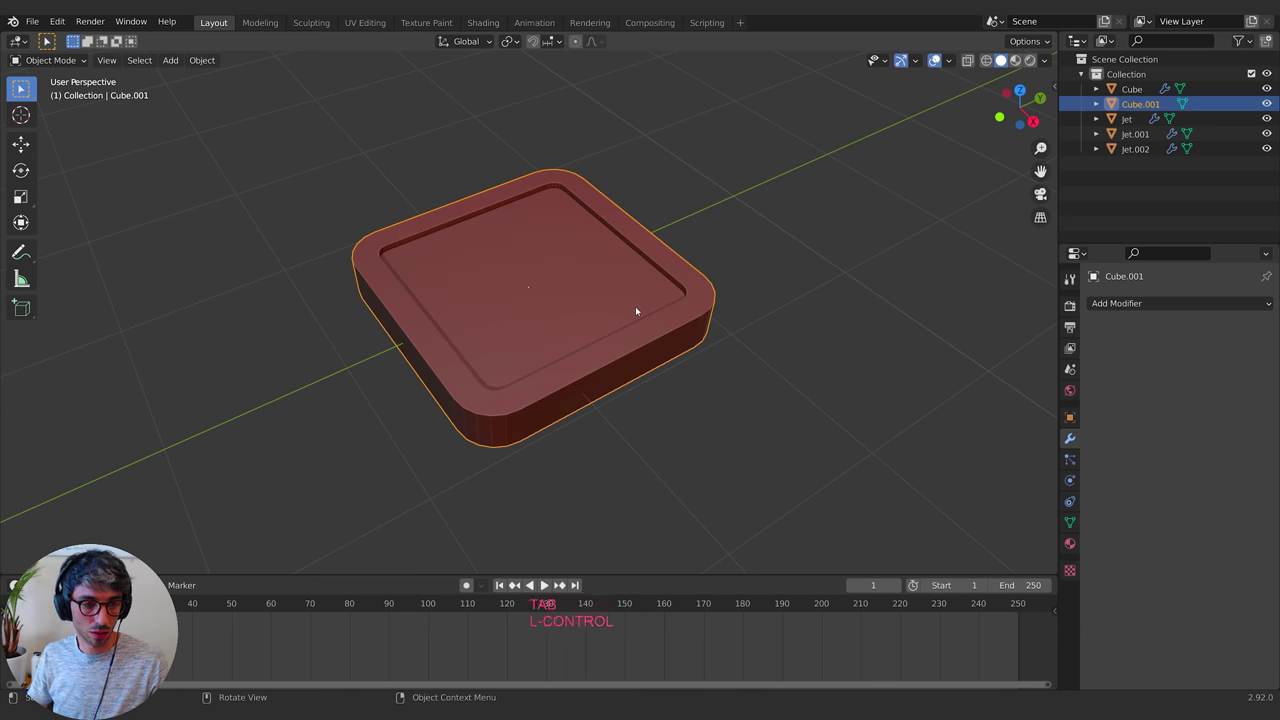
Cut three edge loops across one straight side of the rim and bevel them about 0.029 m wide into strips
{"action": "key", "text": "Tab"}
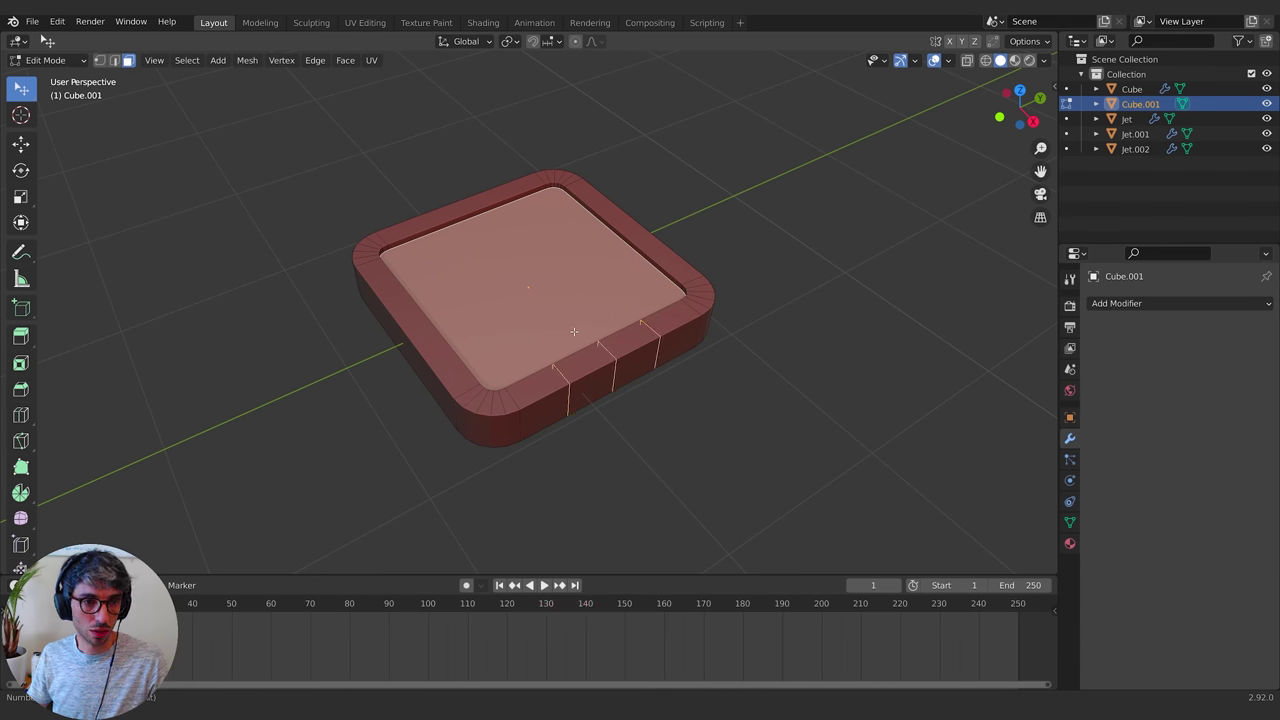
{"action": "left_click", "coordinate": [574, 331]}
{"action": "key", "text": "Escape"}
{"action": "middle_click_drag", "start_coordinate": [698, 352], "coordinate": [680, 343]}
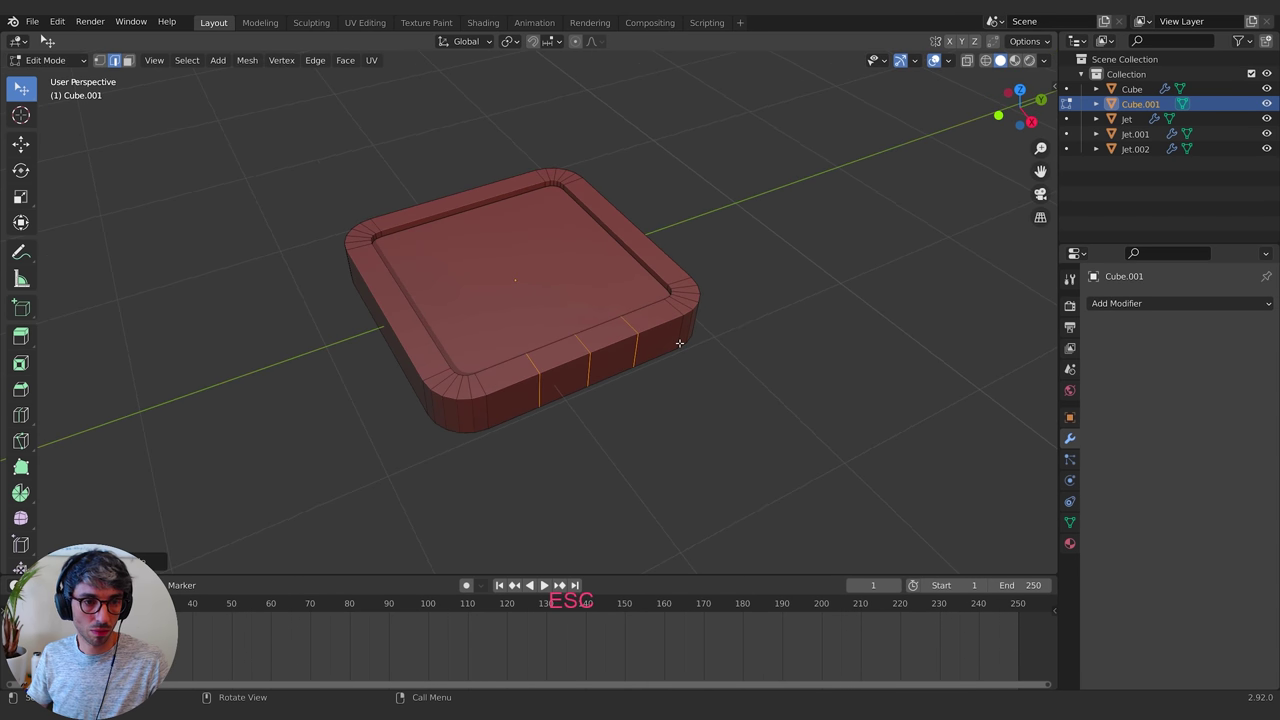
{"action": "key", "text": "ctrl+b"}
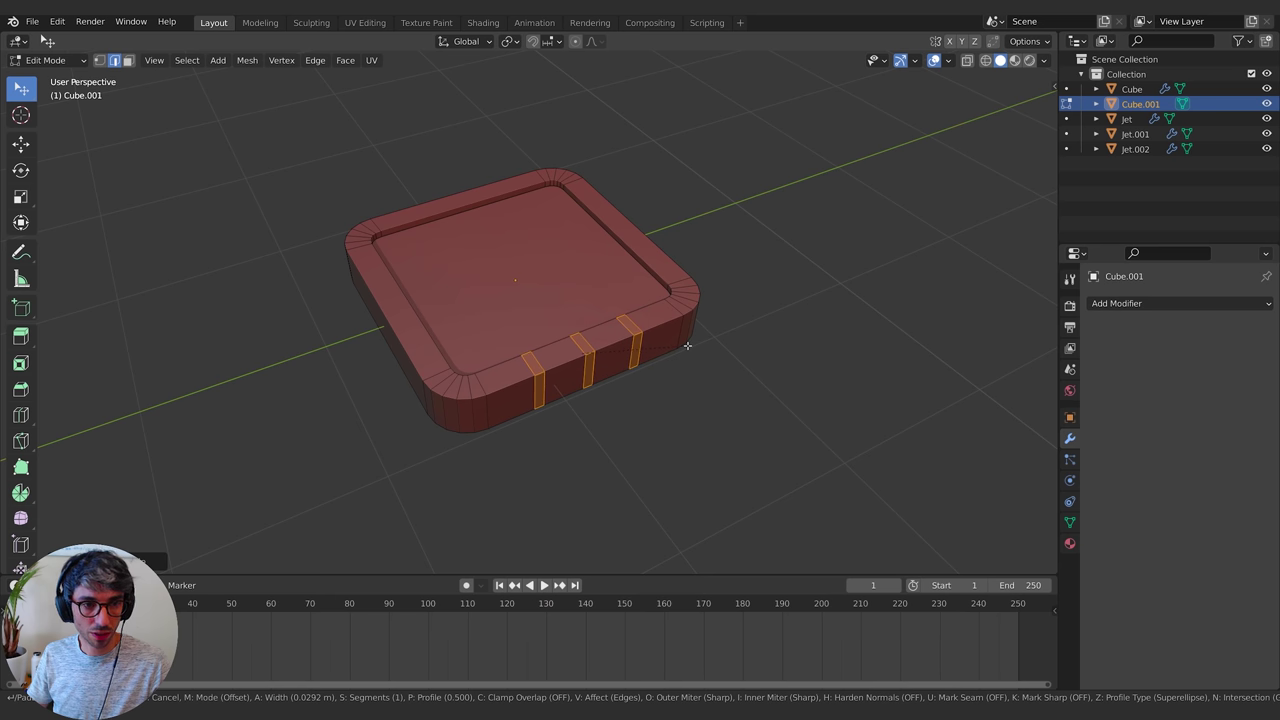
{"action": "left_click", "coordinate": [688, 345]}
{"action": "middle_click_drag", "start_coordinate": [688, 345], "coordinate": [674, 326]}
Extrude the three strips and enlarge them with the Y axis locked so they protrude from the rim
{"action": "key", "text": "e"}
{"action": "key", "text": "s"}
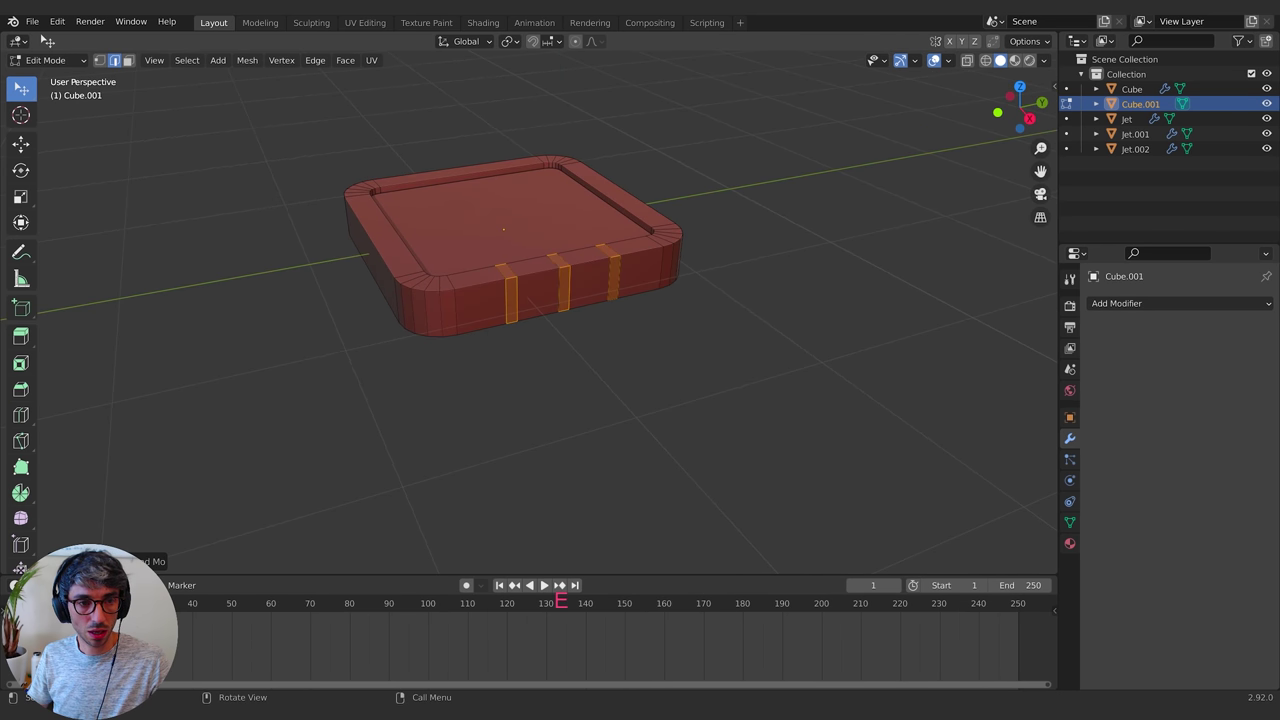
{"action": "key", "text": "shift+y"}
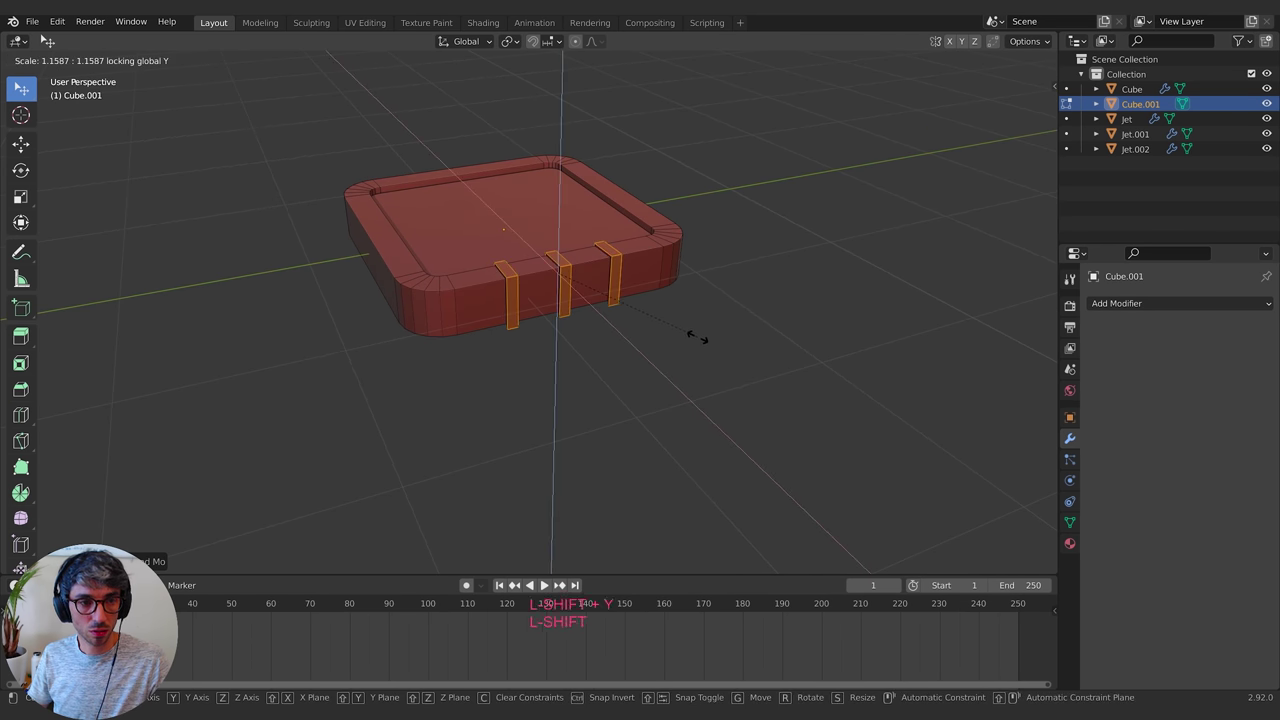
{"action": "left_click", "coordinate": [713, 350]}
{"action": "middle_click_drag", "start_coordinate": [713, 350], "coordinate": [651, 375]}
Adjust the three raised strips' height by moving them along Z
{"action": "key", "text": "g"}
{"action": "key", "text": "z"}
{"action": "left_click", "coordinate": [725, 362]}
{"action": "key", "text": "g"}
{"action": "key", "text": "z"}
{"action": "left_click", "coordinate": [770, 369]}
{"action": "key", "text": "Tab"}
{"action": "key", "text": "Tab"}
{"action": "key", "text": "Tab"}
{"action": "key", "text": "Tab"}
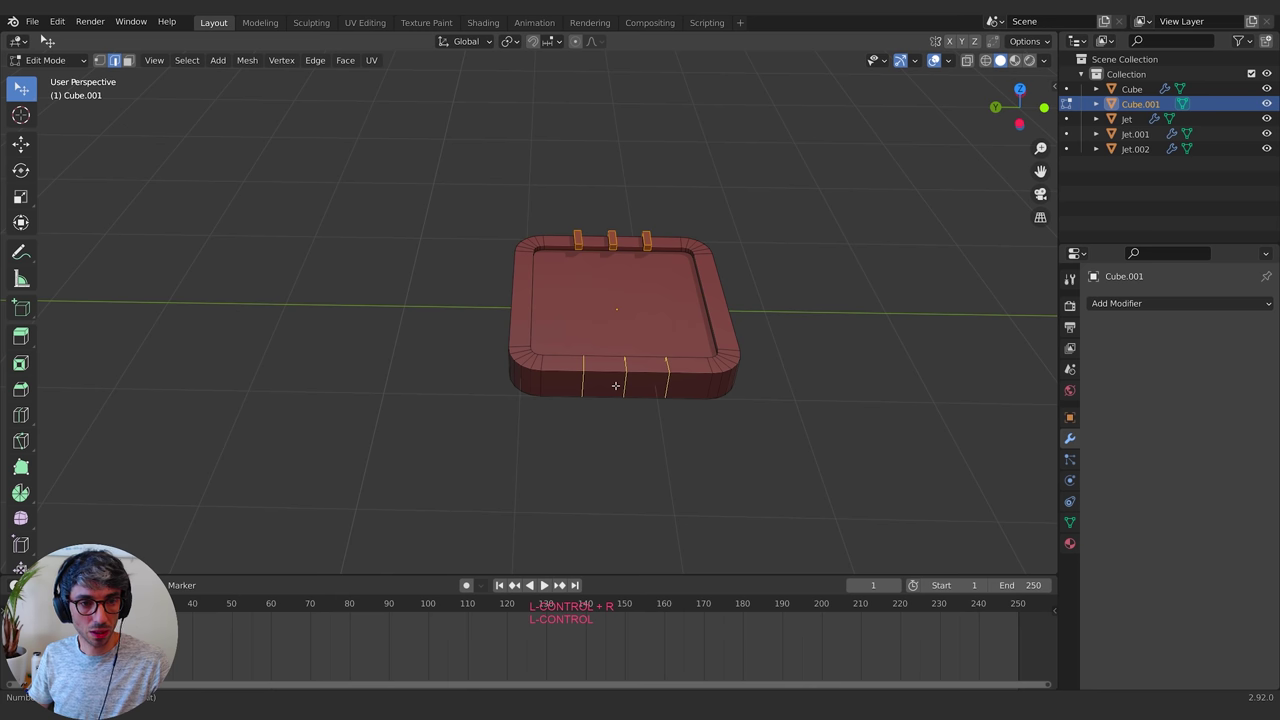
Cut four edge loops across the opposite side of the rim and bevel them about 0.041 m wide
{"action": "key", "text": "Escape"}
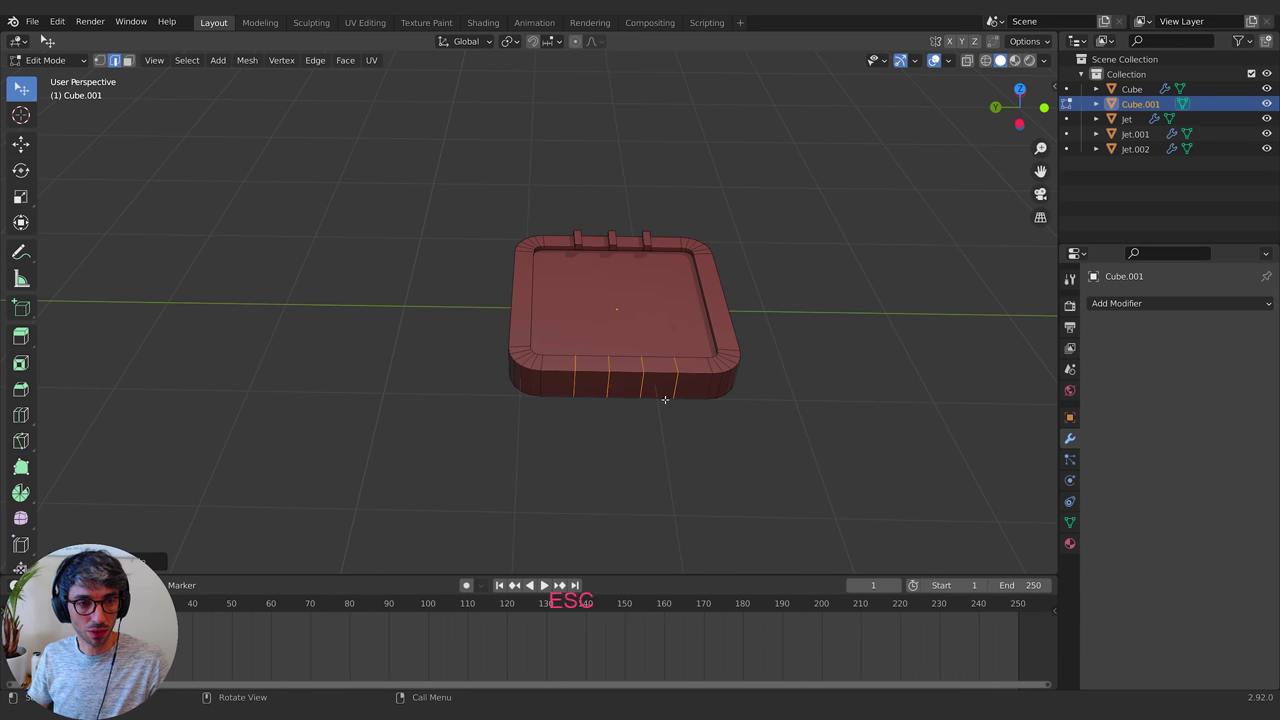
{"action": "key", "text": "ctrl+b"}
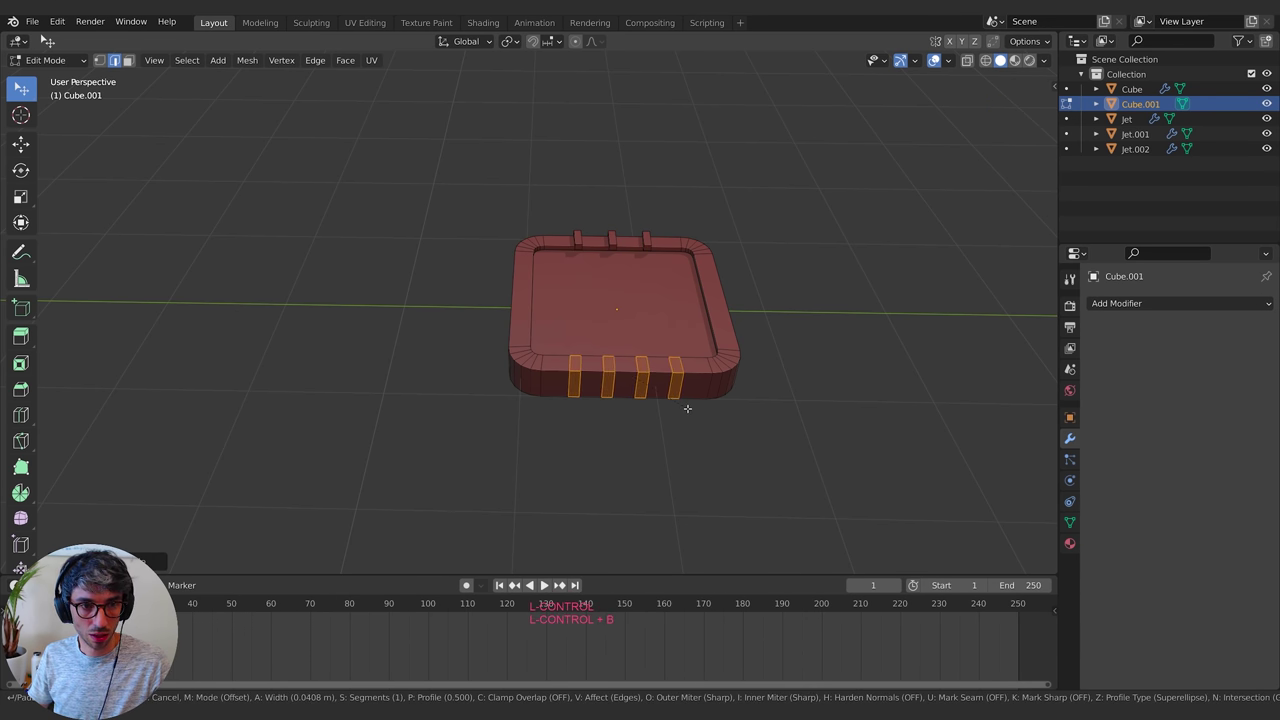
{"action": "left_click", "coordinate": [687, 408]}
{"action": "middle_click_drag", "start_coordinate": [687, 408], "coordinate": [477, 329]}
Extrude the four strips and scale them up with Y locked into raised bands
{"action": "key", "text": "s"}
{"action": "key", "text": "shift+y"}
{"action": "left_click", "coordinate": [736, 402]}
{"action": "key", "text": "Tab"}
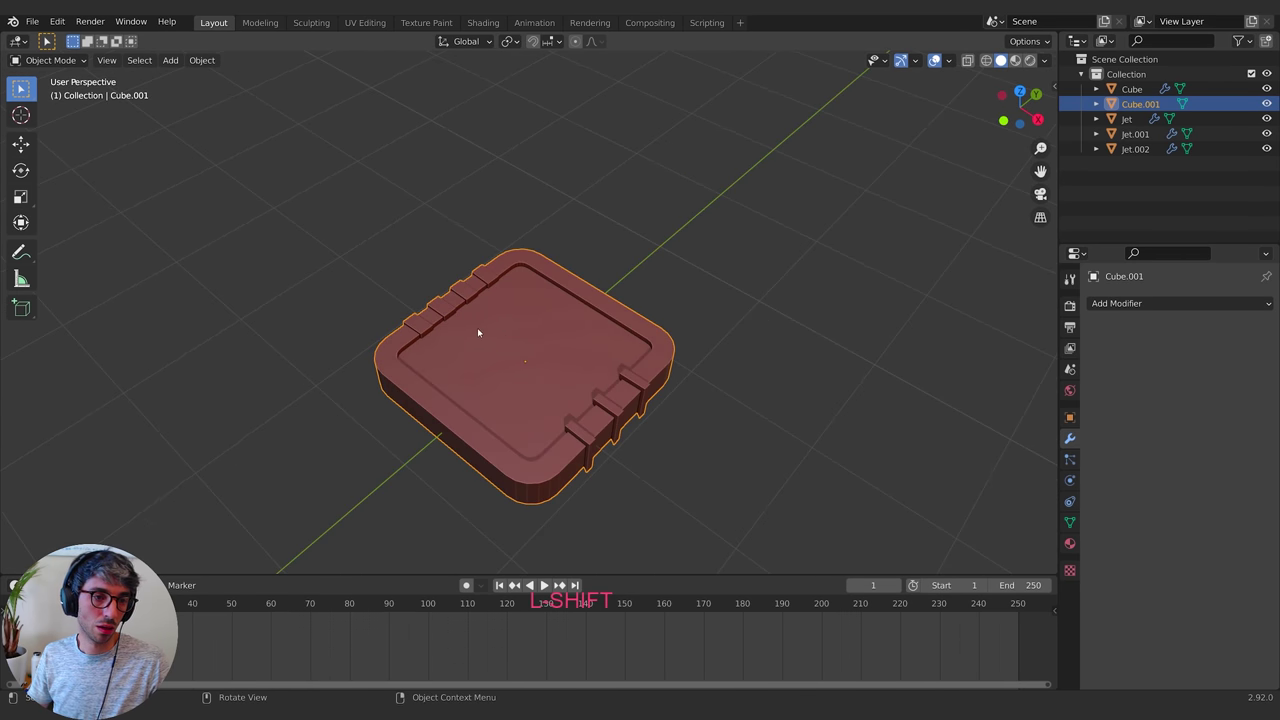
Select the recess floor in face mode and scale it down uniformly to slope the recess walls
{"action": "key", "text": "Tab"}
{"action": "key", "text": "alt+a"}
{"action": "mouse_move", "coordinate": [546, 349]}
{"action": "middle_mouse_down"}
{"action": "mouse_move", "coordinate": [572, 347]}
{"action": "mouse_move", "coordinate": [540, 330]}
{"action": "middle_mouse_up"}
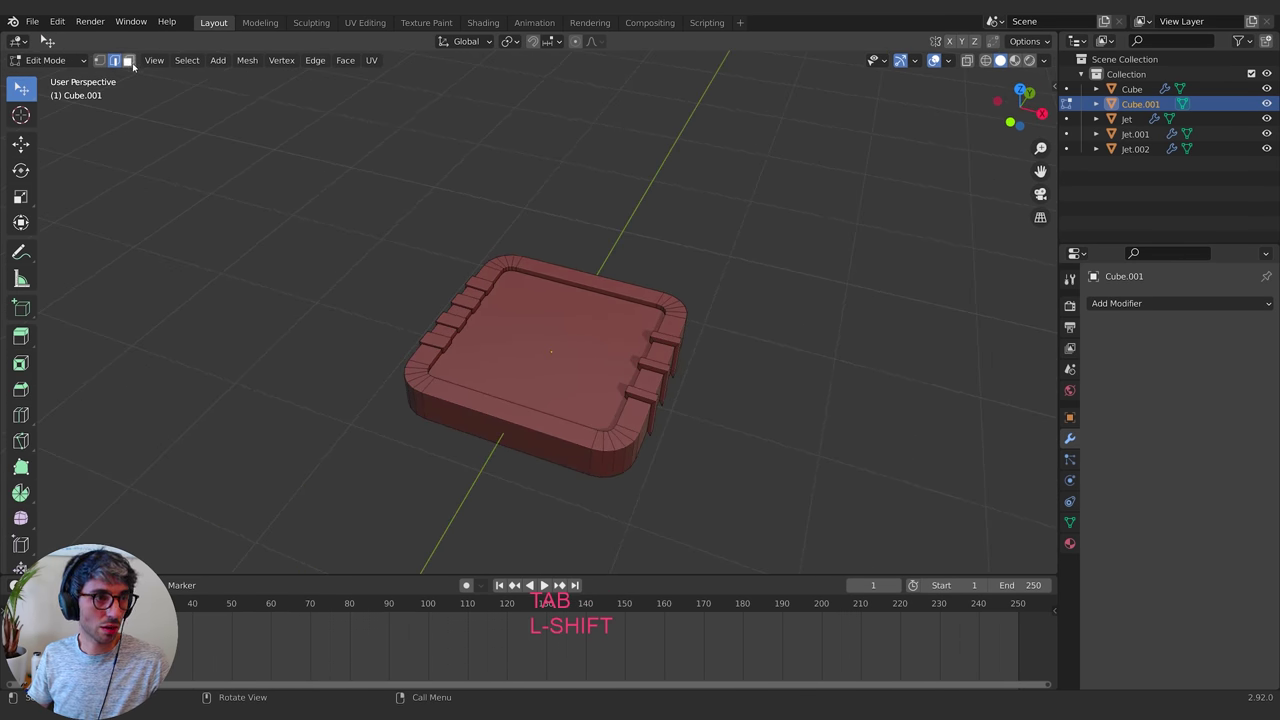
{"action": "middle_click_drag", "start_coordinate": [585, 381], "coordinate": [619, 378]}
{"action": "left_click", "coordinate": [619, 378]}
{"action": "key", "text": "i"}
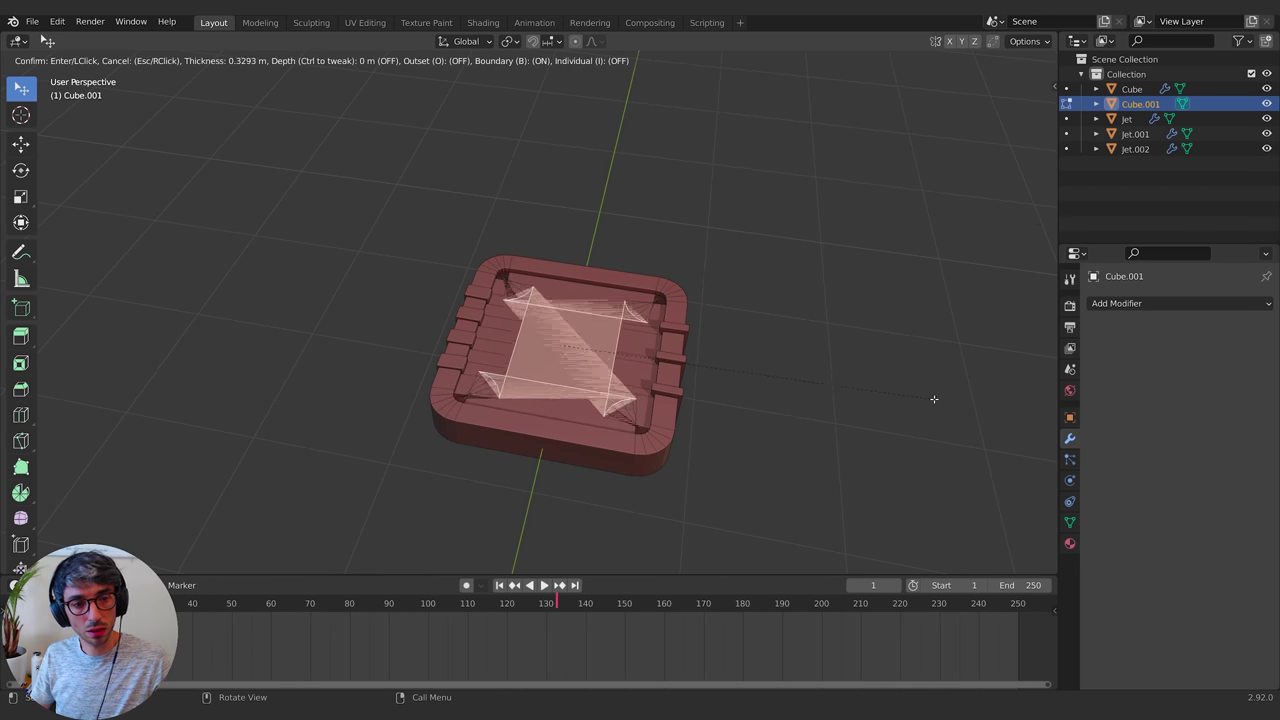
{"action": "key", "text": "Escape"}
{"action": "middle_click_drag", "start_coordinate": [908, 397], "coordinate": [680, 362]}
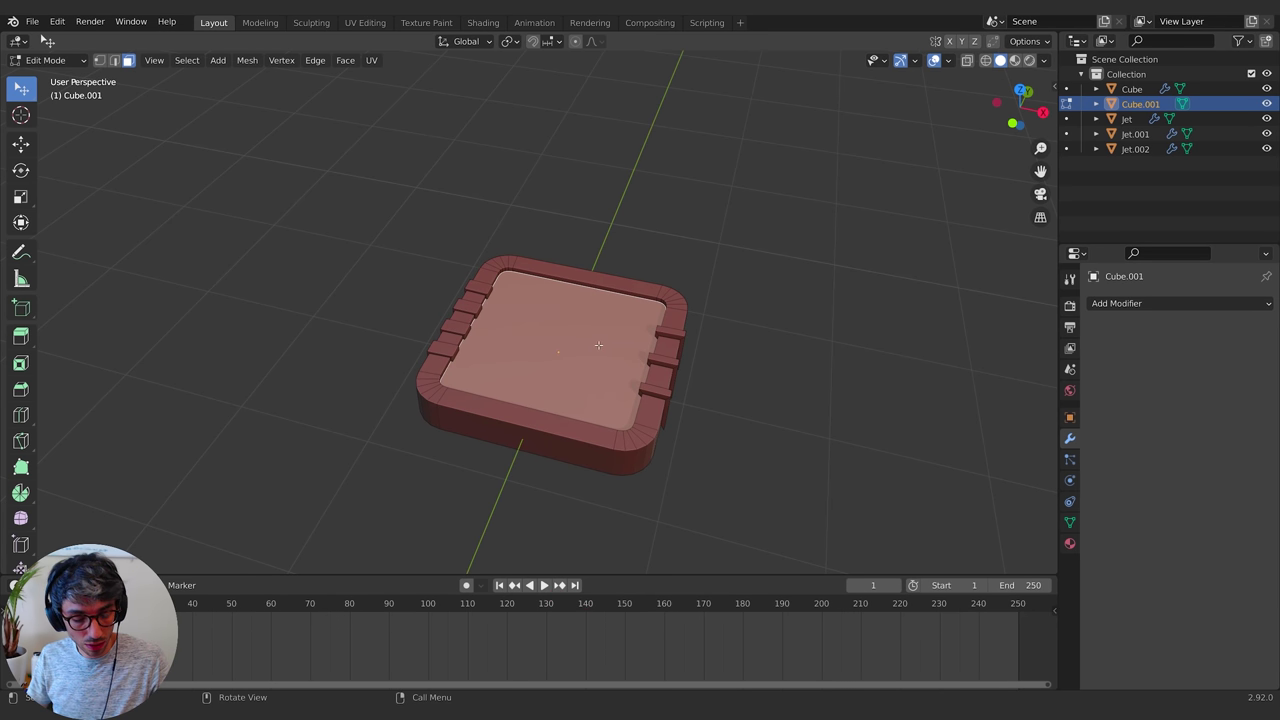
{"action": "key", "text": "s"}
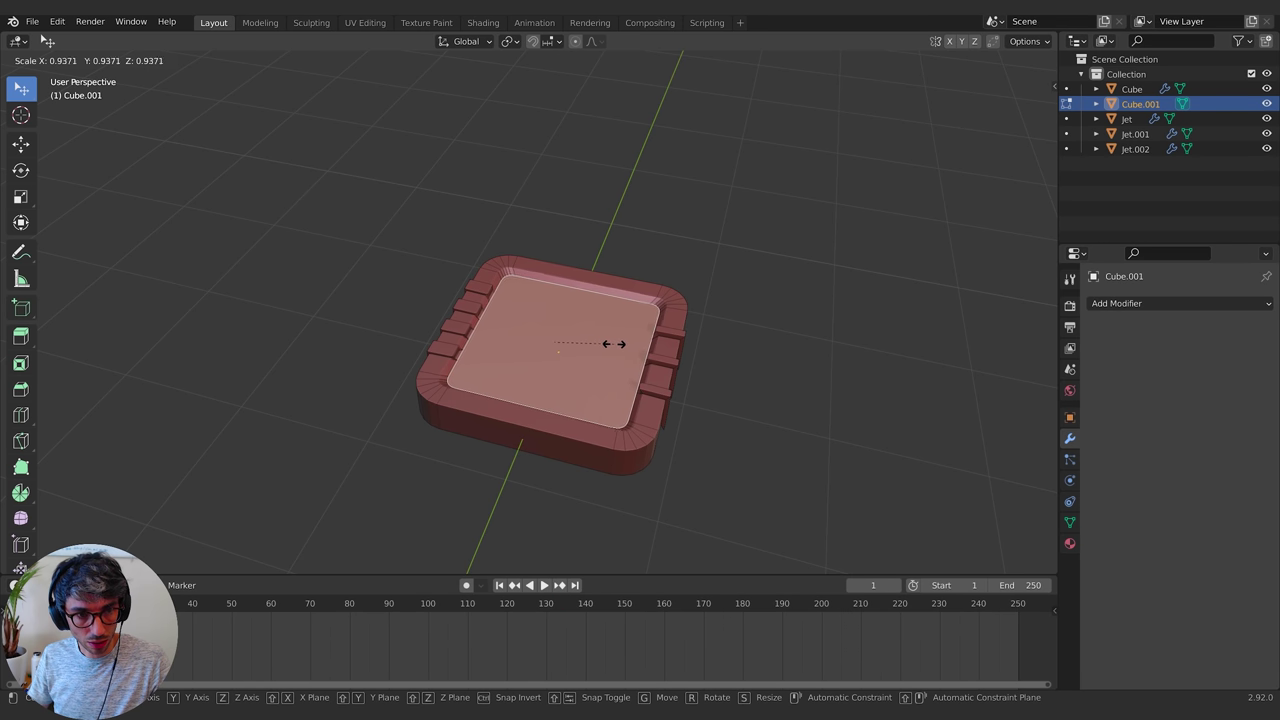
{"action": "left_click", "coordinate": [606, 343]}
{"action": "key", "text": "Tab"}
{"action": "middle_click_drag", "start_coordinate": [757, 360], "coordinate": [683, 359]}
{"action": "key", "text": "Tab"}
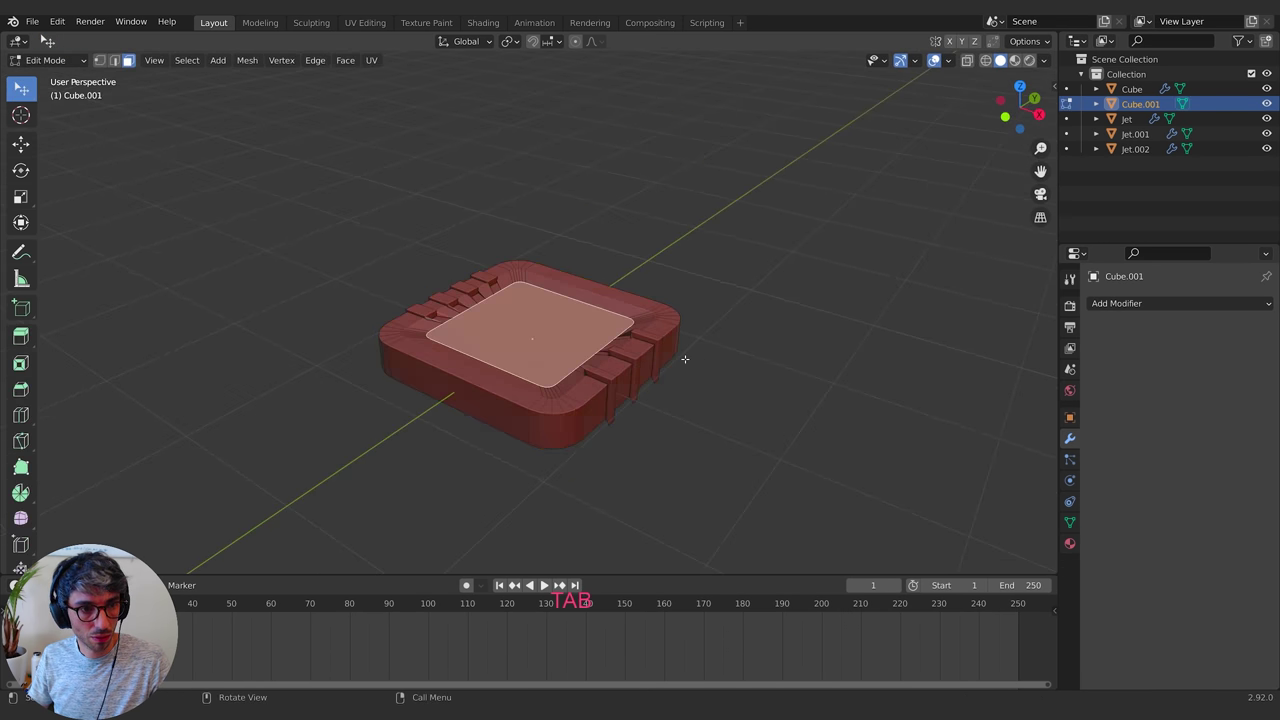
Inset the recess floor by a tiny amount and scale the inner face to about 0.775
{"action": "key", "text": "Tab"}
{"action": "scroll", "coordinate": [683, 362], "scroll_direction": "up", "scroll_amount": 2}
{"action": "key", "text": "Tab"}
{"action": "key", "text": "Tab"}
{"action": "middle_click_drag", "start_coordinate": [605, 343], "coordinate": [655, 359]}
{"action": "key", "text": "Tab"}
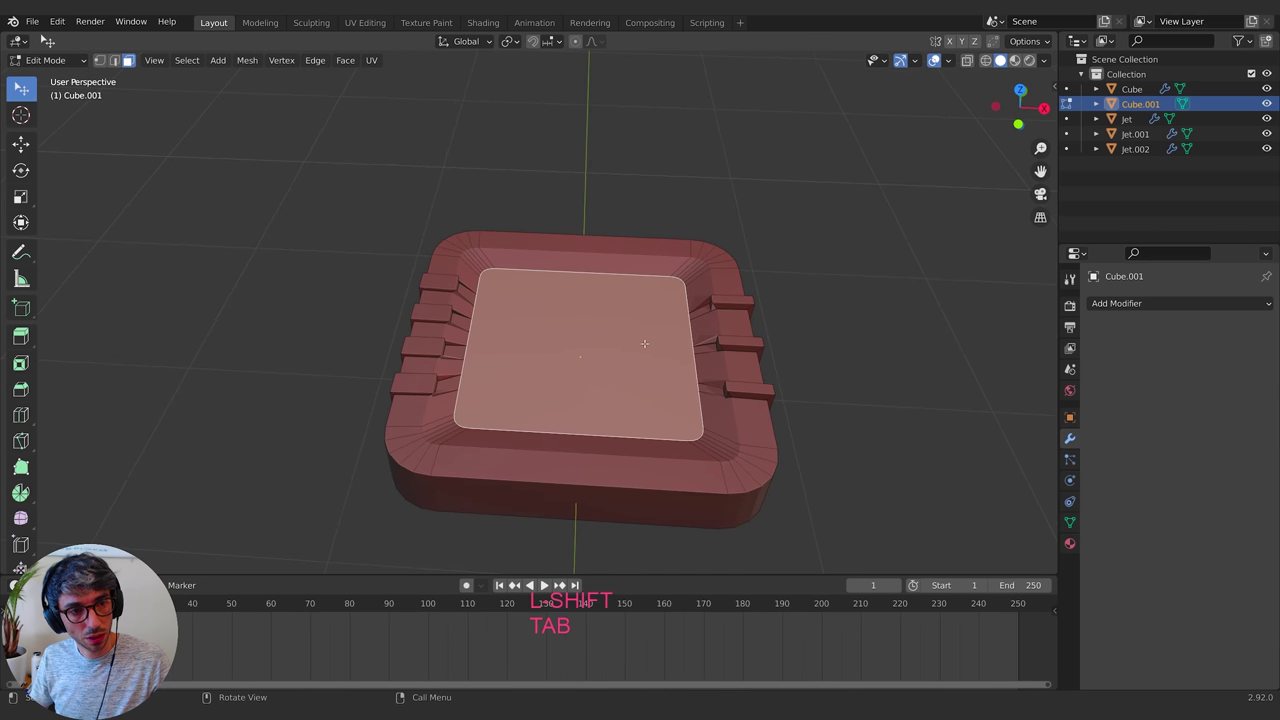
{"action": "key", "text": "i"}
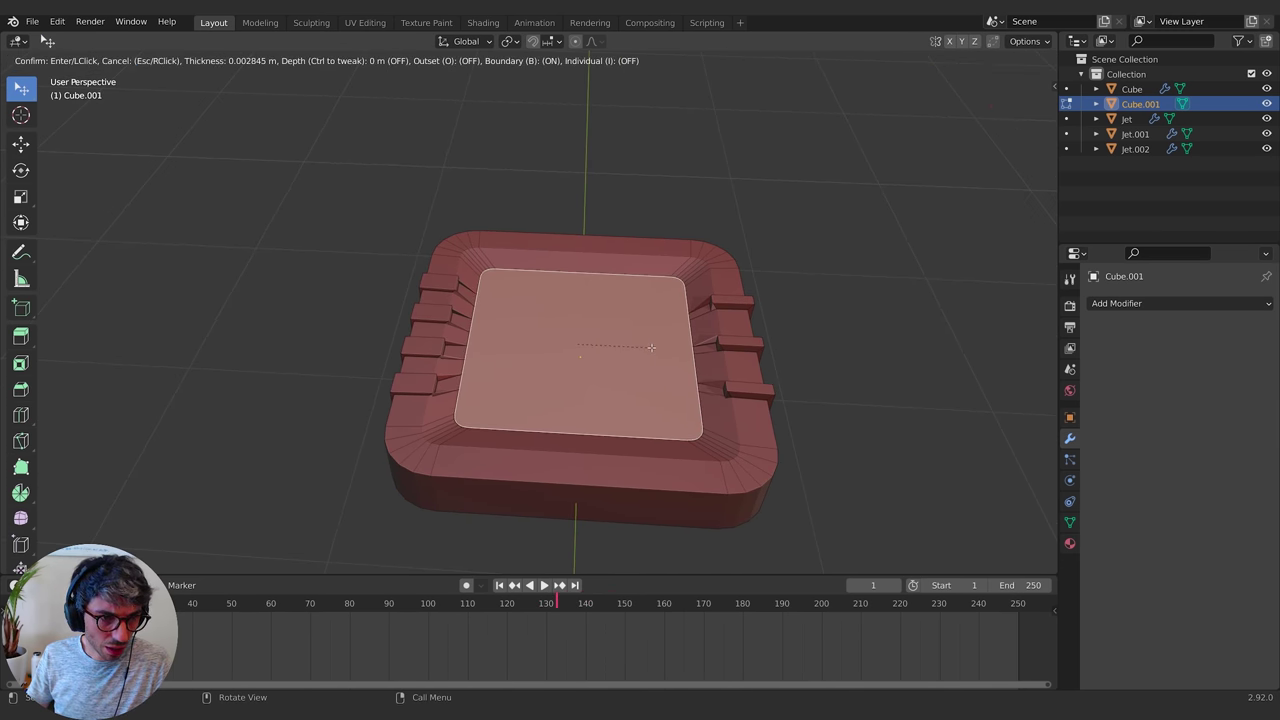
{"action": "left_click", "coordinate": [650, 345]}
{"action": "key", "text": "s"}
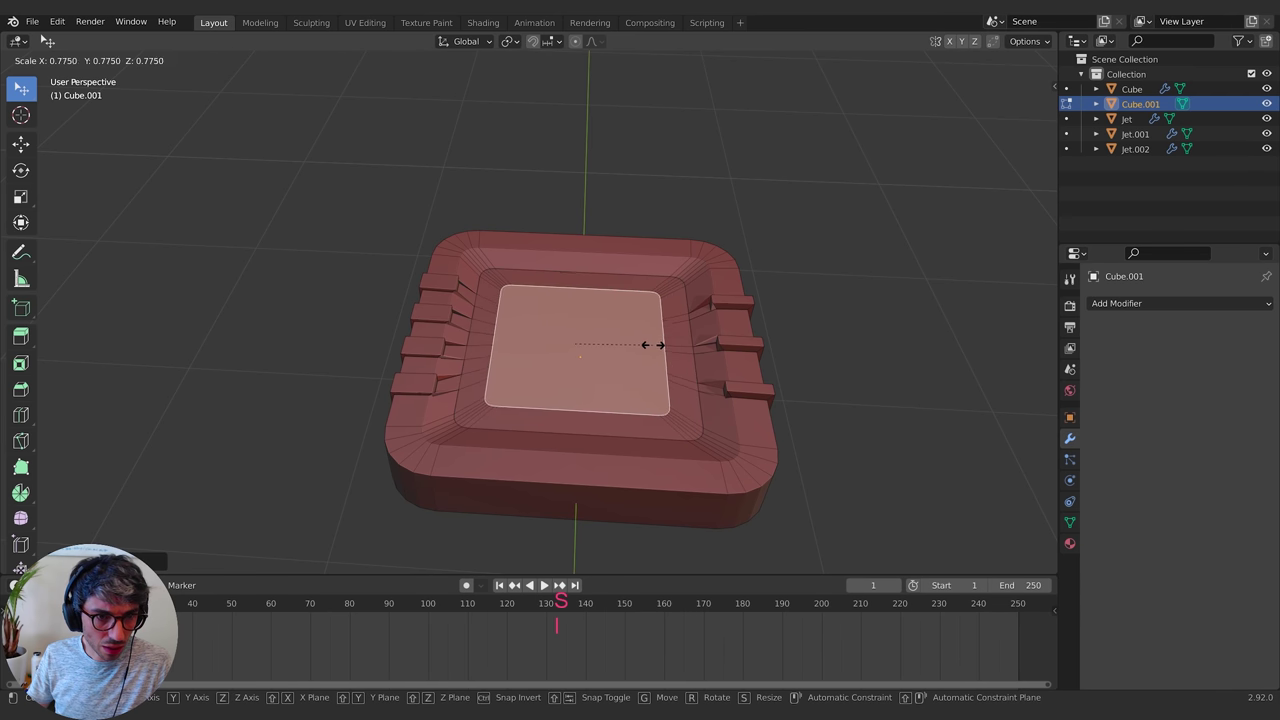
{"action": "left_click", "coordinate": [650, 344]}
{"action": "middle_click_drag", "start_coordinate": [686, 368], "coordinate": [662, 336]}
Extrude the inner face down along Z and scale it smaller to form a tapered pit
{"action": "key", "text": "g"}
{"action": "key", "text": "Escape"}
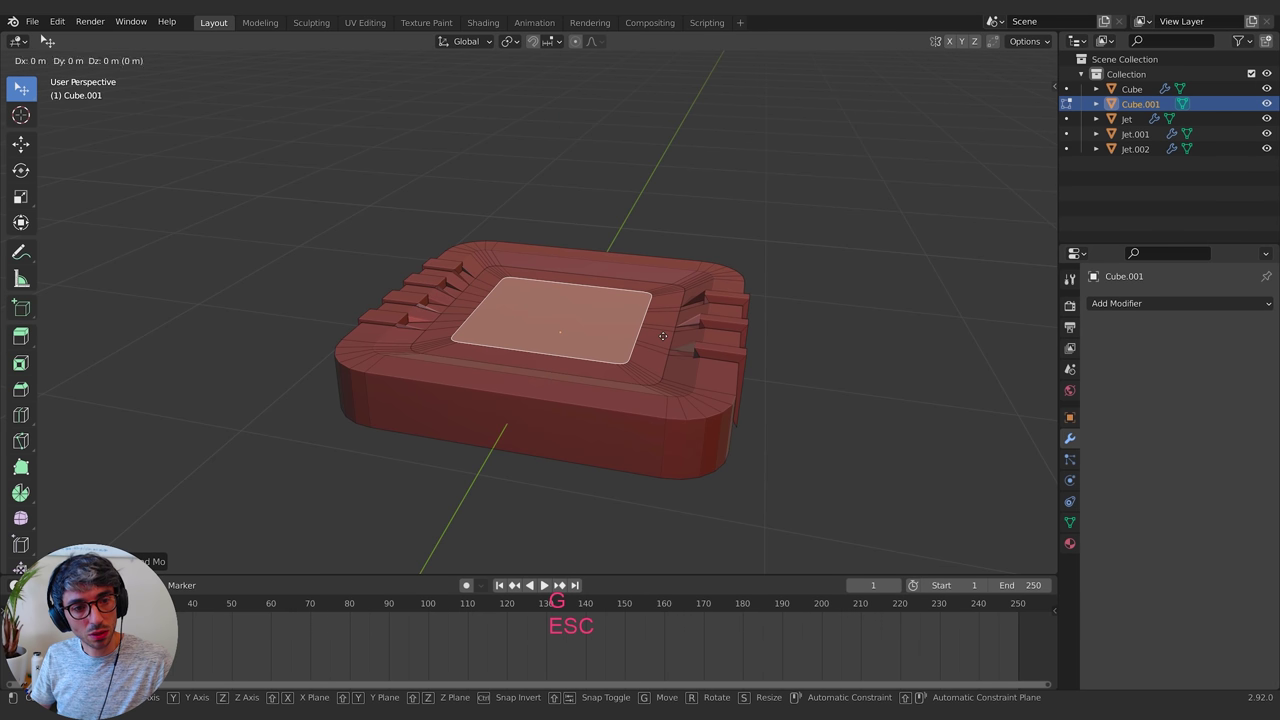
{"action": "key", "text": "g"}
{"action": "key", "text": "z"}
{"action": "left_click", "coordinate": [663, 358]}
{"action": "mouse_move", "coordinate": [663, 358]}
{"action": "middle_mouse_down"}
{"action": "mouse_move", "coordinate": [635, 335]}
{"action": "mouse_move", "coordinate": [608, 369]}
{"action": "mouse_move", "coordinate": [668, 390]}
{"action": "mouse_move", "coordinate": [645, 371]}
{"action": "middle_mouse_up"}
{"action": "key", "text": "s"}
{"action": "left_click", "coordinate": [636, 388]}
Apply the To Sphere transform to the pit's floor face to round its outline
{"action": "key", "text": "F3"}
{"action": "type", "text": "top"}
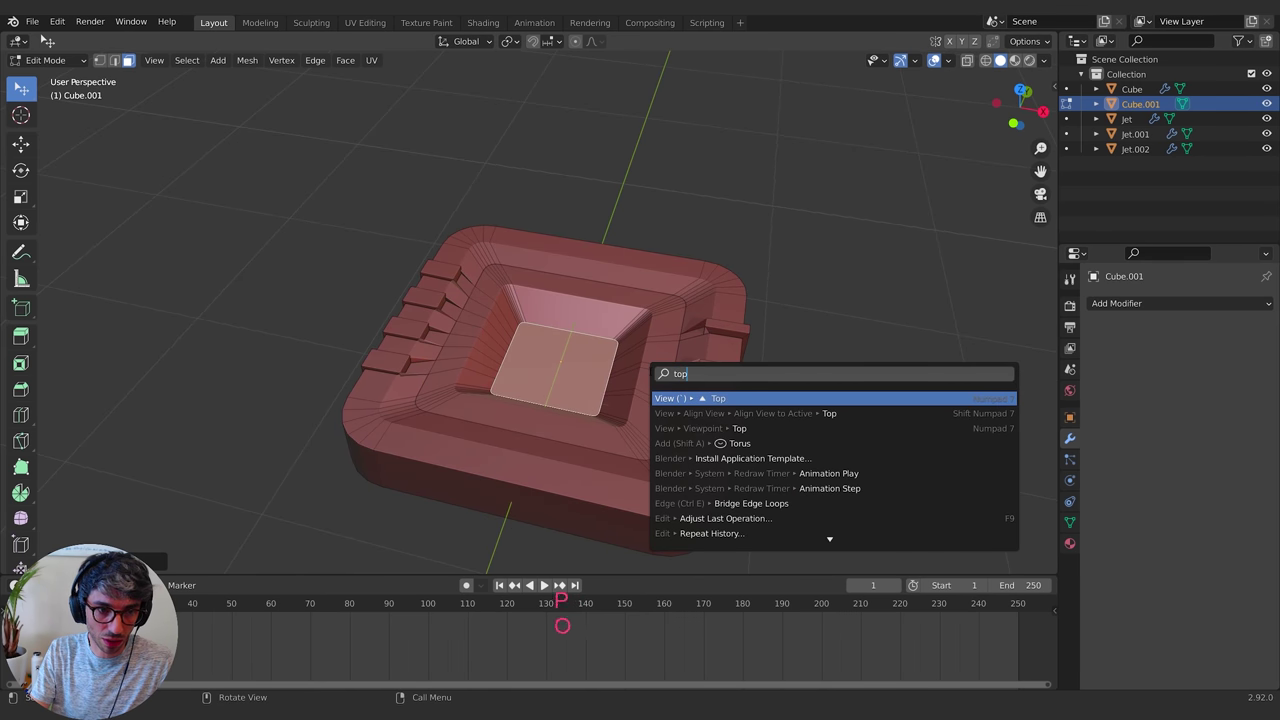
{"action": "key", "text": "BackSpace"}
{"action": "type", "text": "sp"}
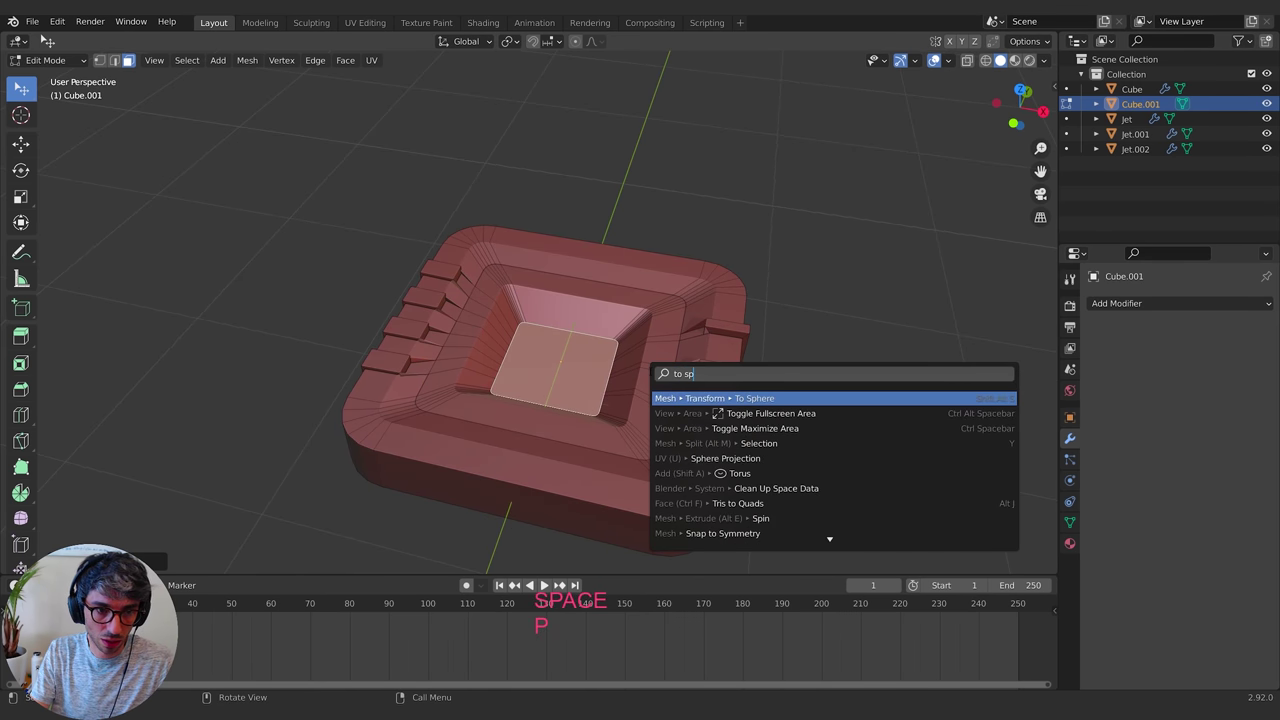
{"action": "key", "text": "Return"}
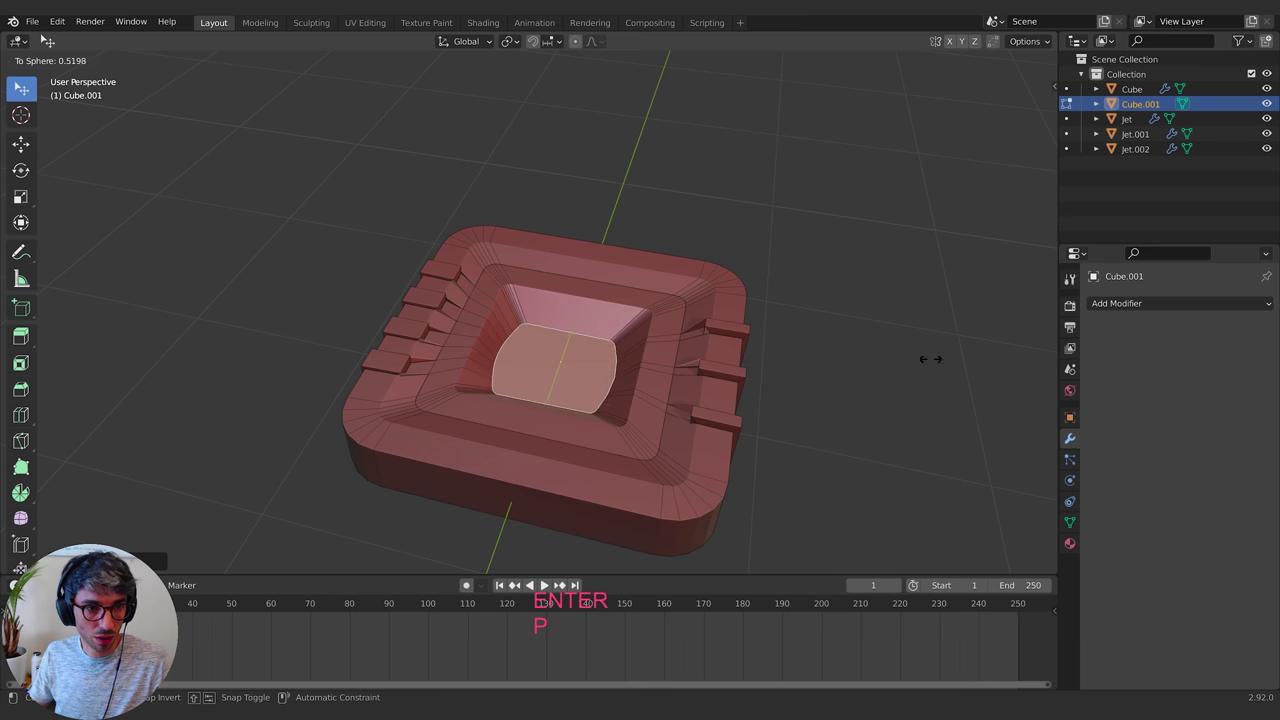
{"action": "middle_click_drag", "start_coordinate": [906, 323], "coordinate": [777, 409]}
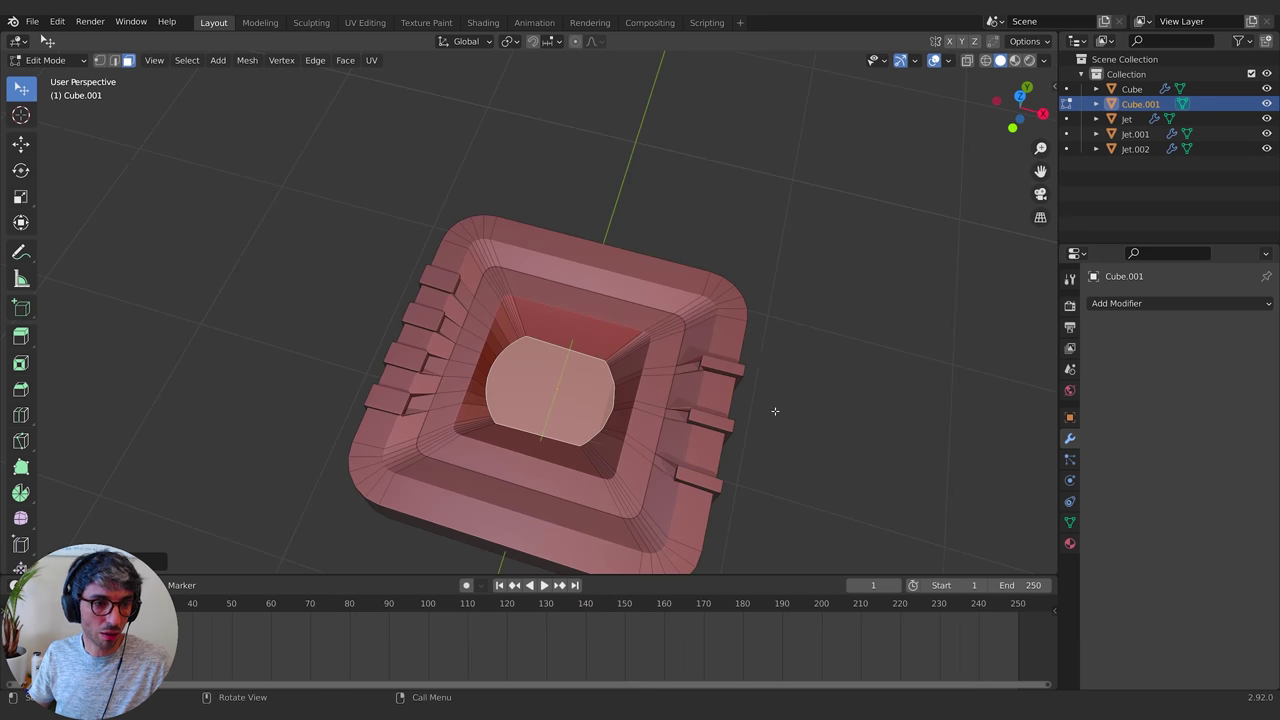
{"action": "key", "text": "Tab"}
Turn on X-ray, box-select all vertices along the part's underside, and move them along Z
{"action": "mouse_move", "coordinate": [794, 346]}
{"action": "middle_mouse_down"}
{"action": "mouse_move", "coordinate": [679, 383]}
{"action": "mouse_move", "coordinate": [551, 349]}
{"action": "mouse_move", "coordinate": [653, 405]}
{"action": "mouse_move", "coordinate": [801, 336]}
{"action": "middle_mouse_up"}
{"action": "key", "text": "Tab"}
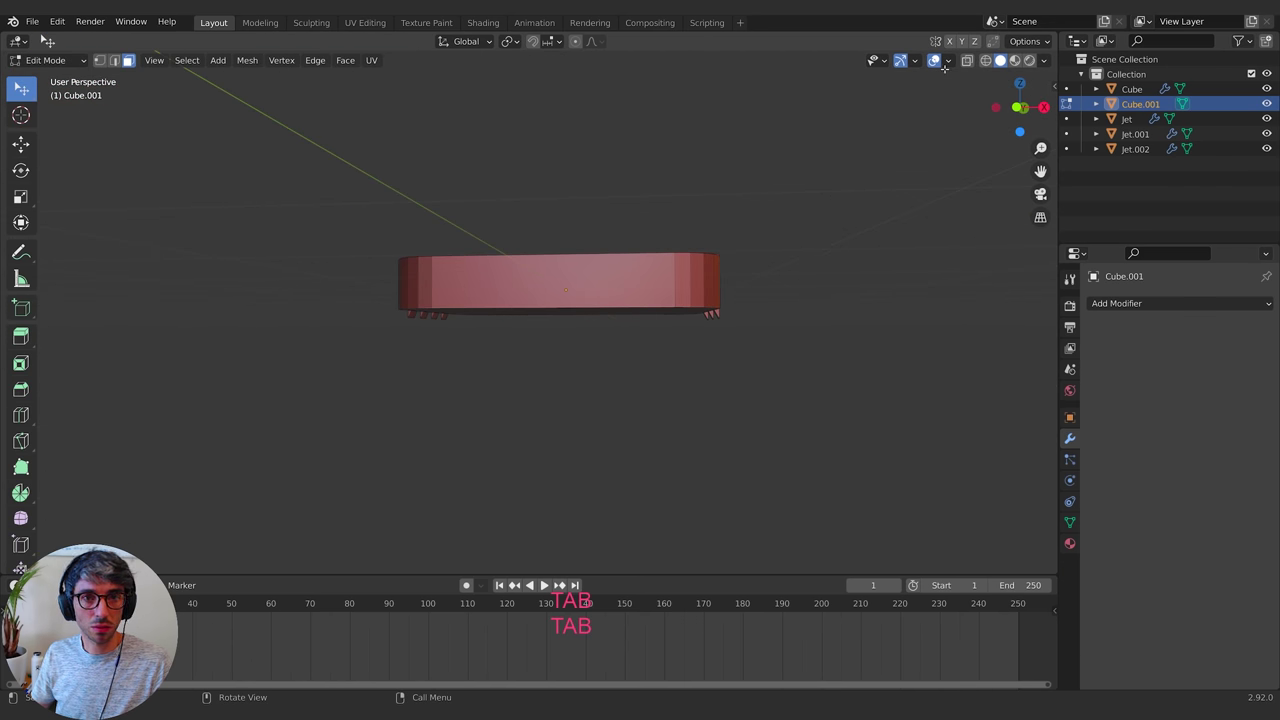
{"action": "left_click", "coordinate": [967, 60]}
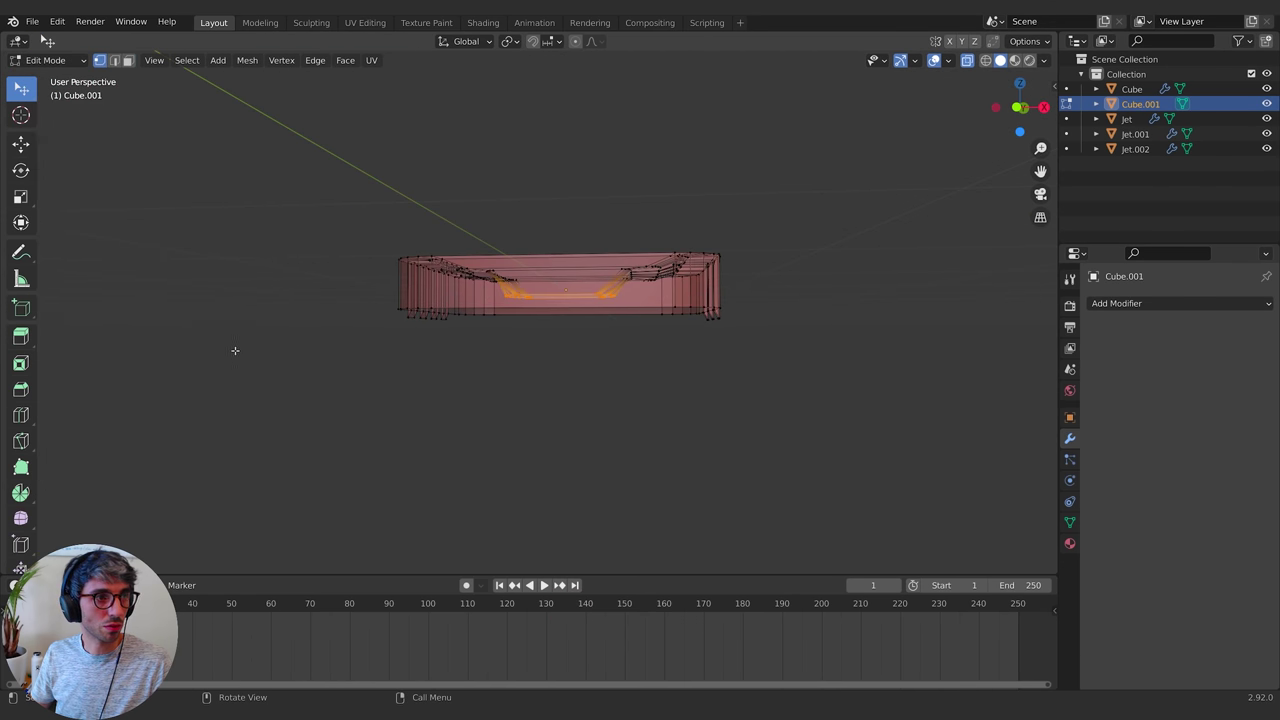
{"action": "middle_click_drag", "start_coordinate": [235, 350], "coordinate": [239, 358]}
{"action": "key", "text": "a"}
{"action": "key", "text": "b"}
{"action": "left_click_drag", "start_coordinate": [331, 292], "coordinate": [348, 320]}
{"action": "left_click_drag", "start_coordinate": [540, 338], "coordinate": [689, 349]}
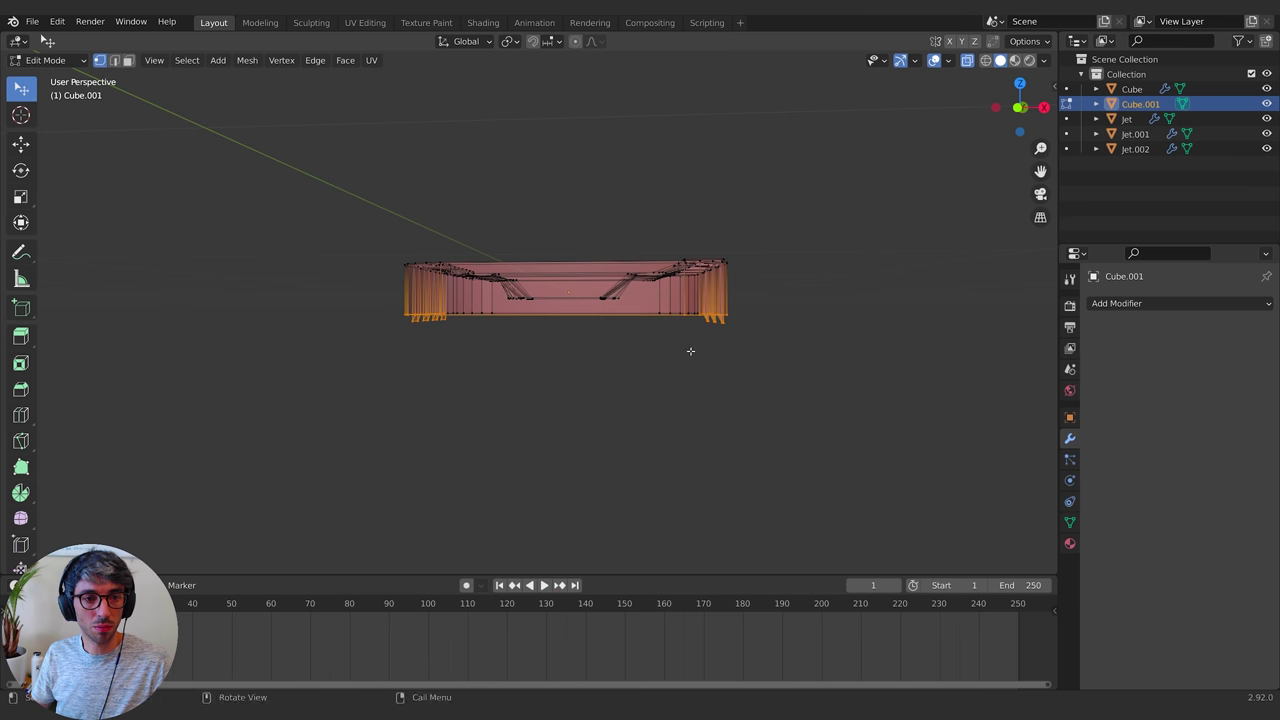
{"action": "key", "text": "b"}
{"action": "left_click_drag", "start_coordinate": [475, 329], "coordinate": [837, 369]}
{"action": "middle_click_drag", "start_coordinate": [837, 369], "coordinate": [634, 286]}
{"action": "key", "text": "g"}
{"action": "key", "text": "z"}
{"action": "left_click", "coordinate": [797, 352]}
Add another cube beside the finished part along Y and flatten its mesh along Z
{"action": "scroll", "coordinate": [751, 334], "scroll_direction": "down", "scroll_amount": 7}
{"action": "key", "text": "Tab"}
{"action": "key", "text": "Tab"}
{"action": "key", "text": "Tab"}
{"action": "scroll", "coordinate": [625, 370], "scroll_direction": "up", "scroll_amount": 5}
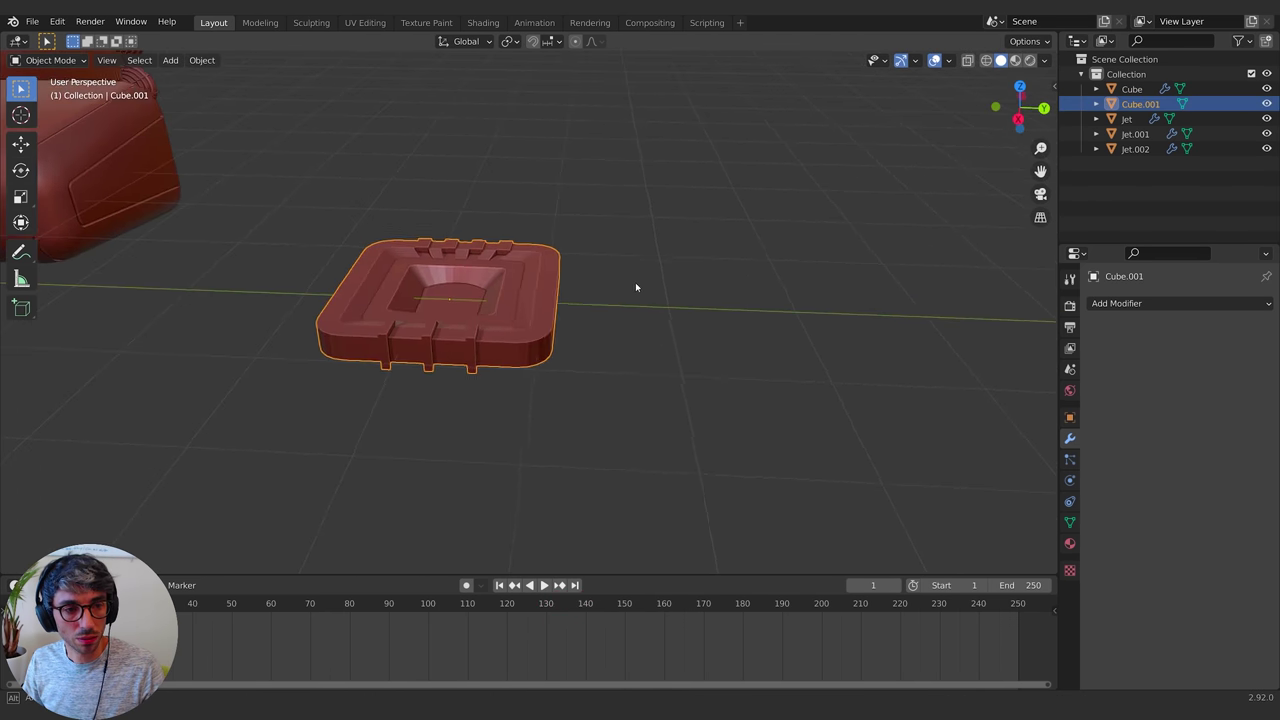
{"action": "key", "text": "shift+a"}
{"action": "left_click", "coordinate": [716, 308]}
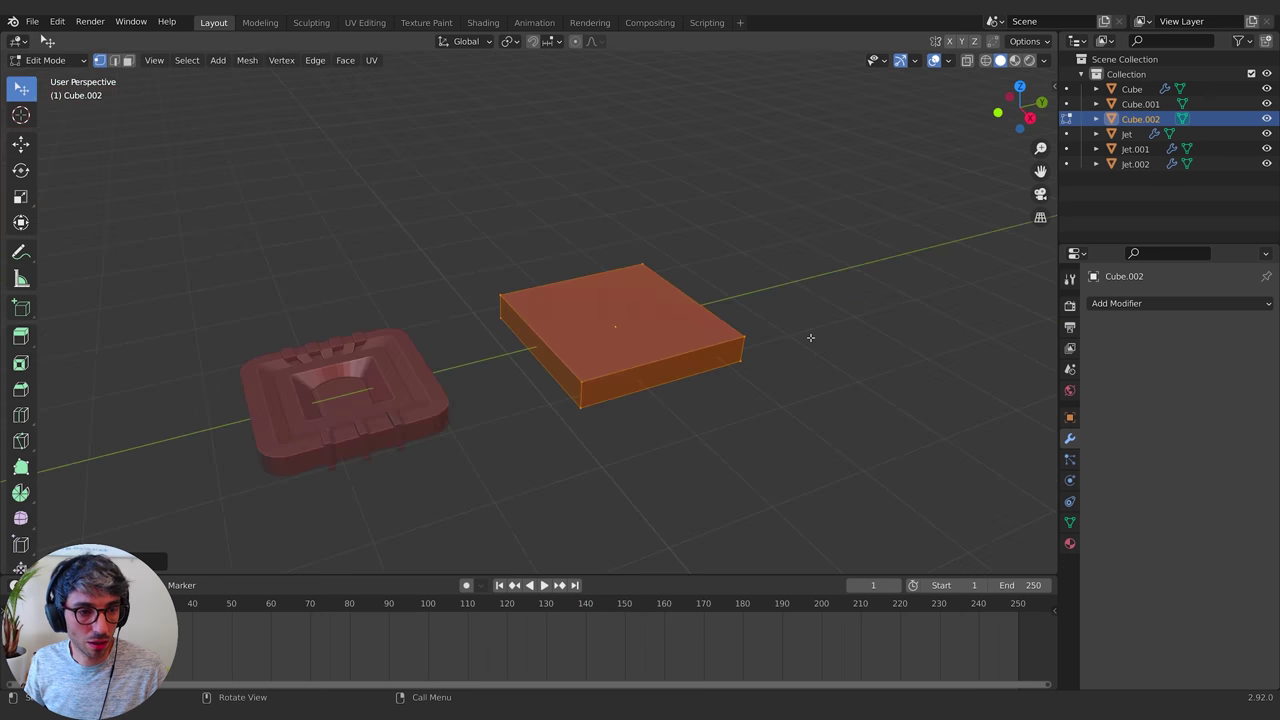
Scale the new slab's mesh down along X into a long narrow bar
{"action": "middle_click_drag", "start_coordinate": [811, 337], "coordinate": [832, 312]}
{"action": "scroll", "coordinate": [728, 345], "scroll_direction": "up", "scroll_amount": 2}
{"action": "key", "text": "s"}
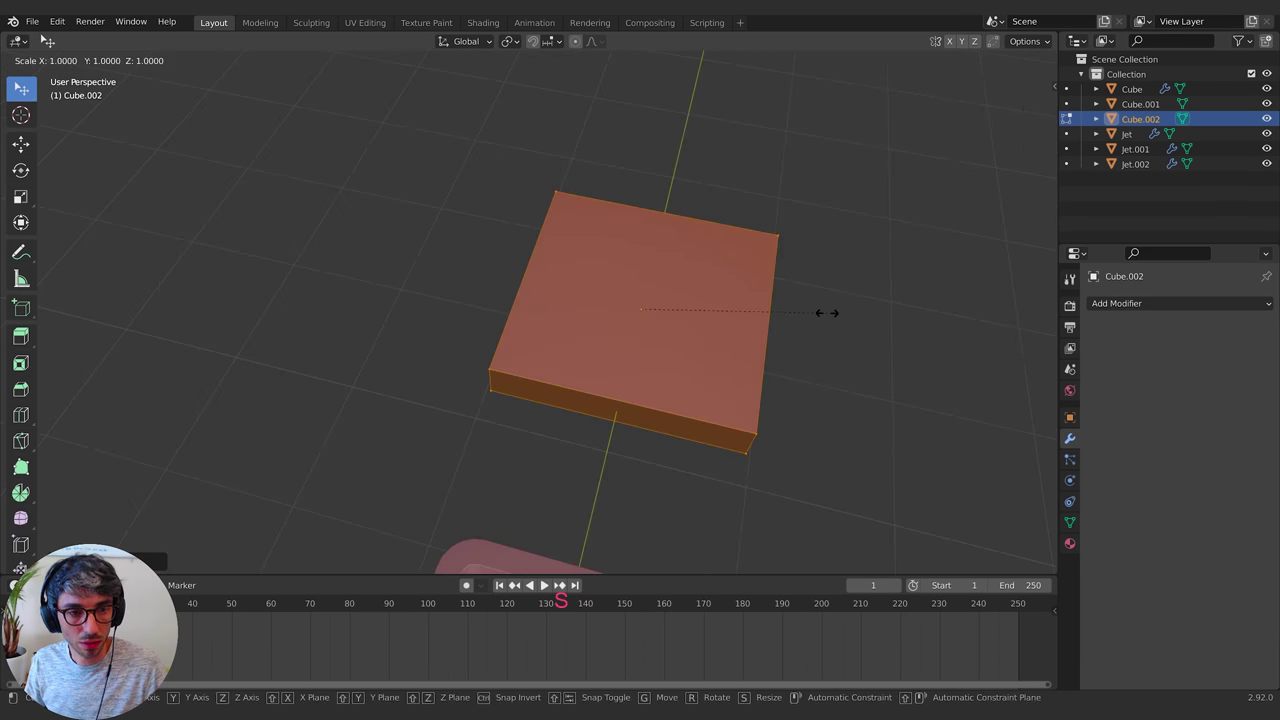
{"action": "key", "text": "x"}
{"action": "left_click", "coordinate": [677, 306]}
{"action": "middle_click_drag", "start_coordinate": [677, 306], "coordinate": [705, 315]}
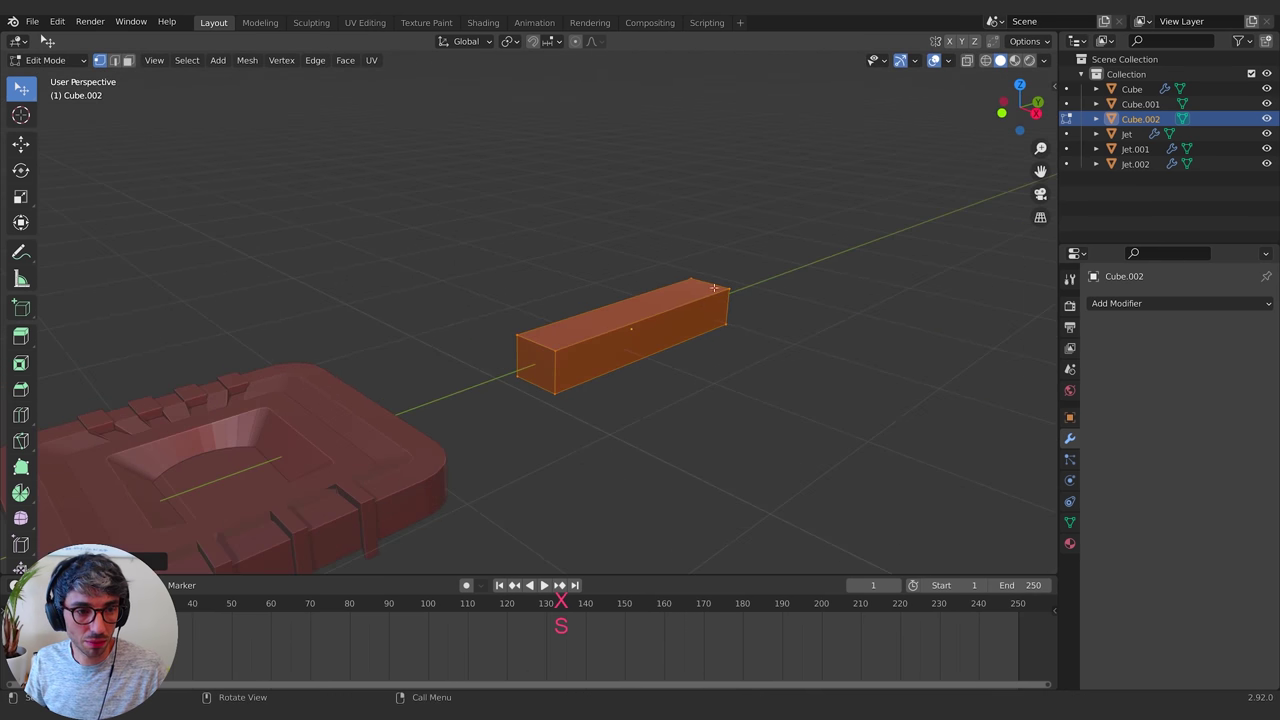
Select faces around the bar and bevel its edges with 4 segments and a width of about 0.09 m
{"action": "key", "text": "alt+a"}
{"action": "left_click", "coordinate": [611, 294], "text": "alt"}
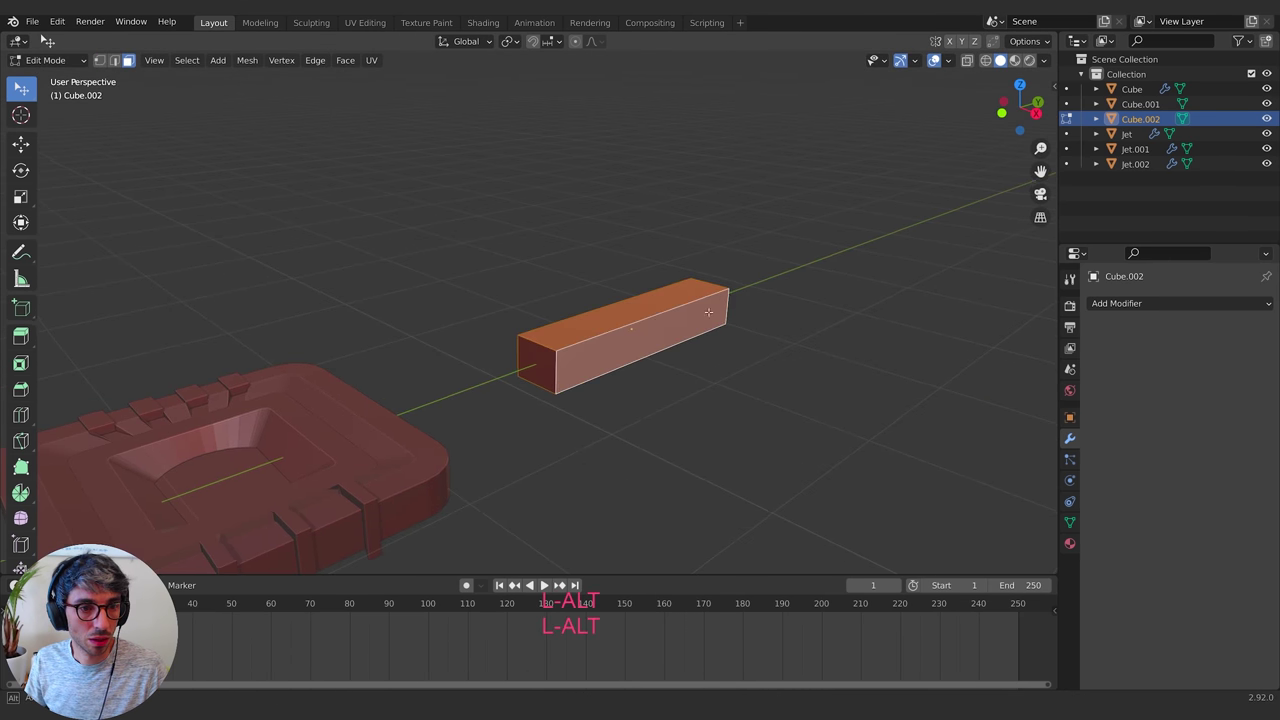
{"action": "middle_click_drag", "start_coordinate": [611, 294], "coordinate": [746, 303]}
{"action": "key", "text": "ctrl+b"}
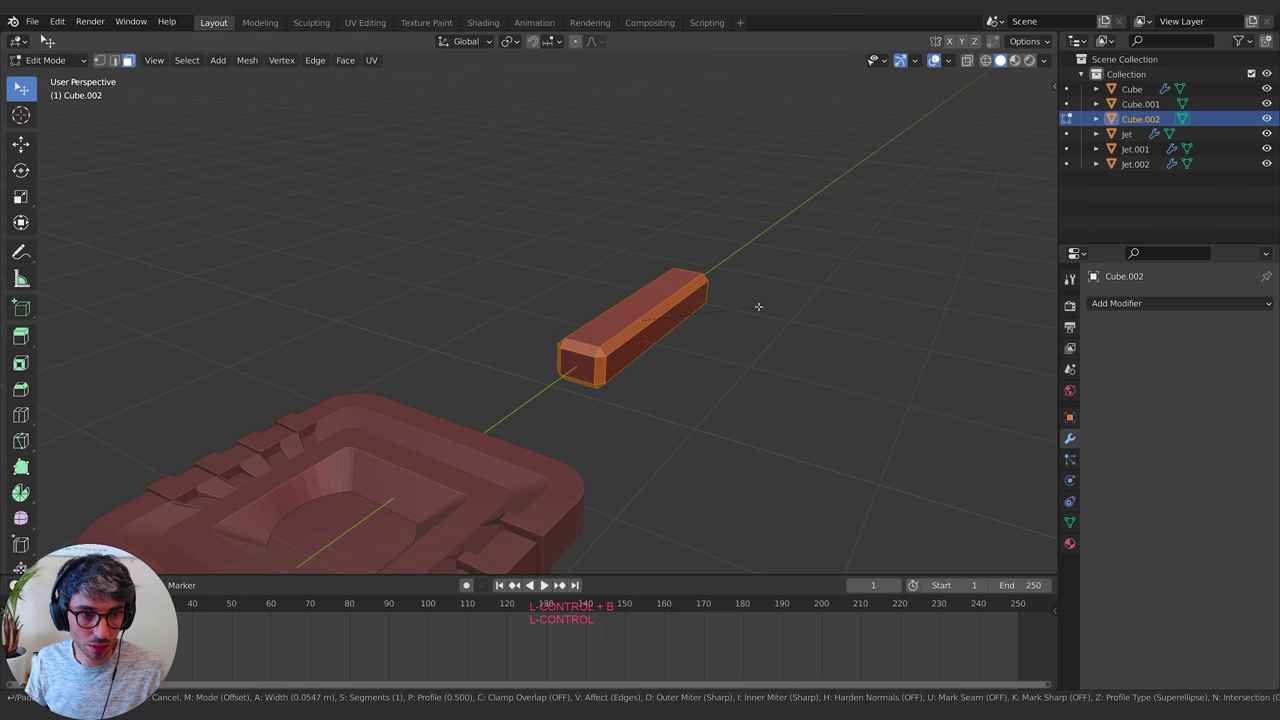
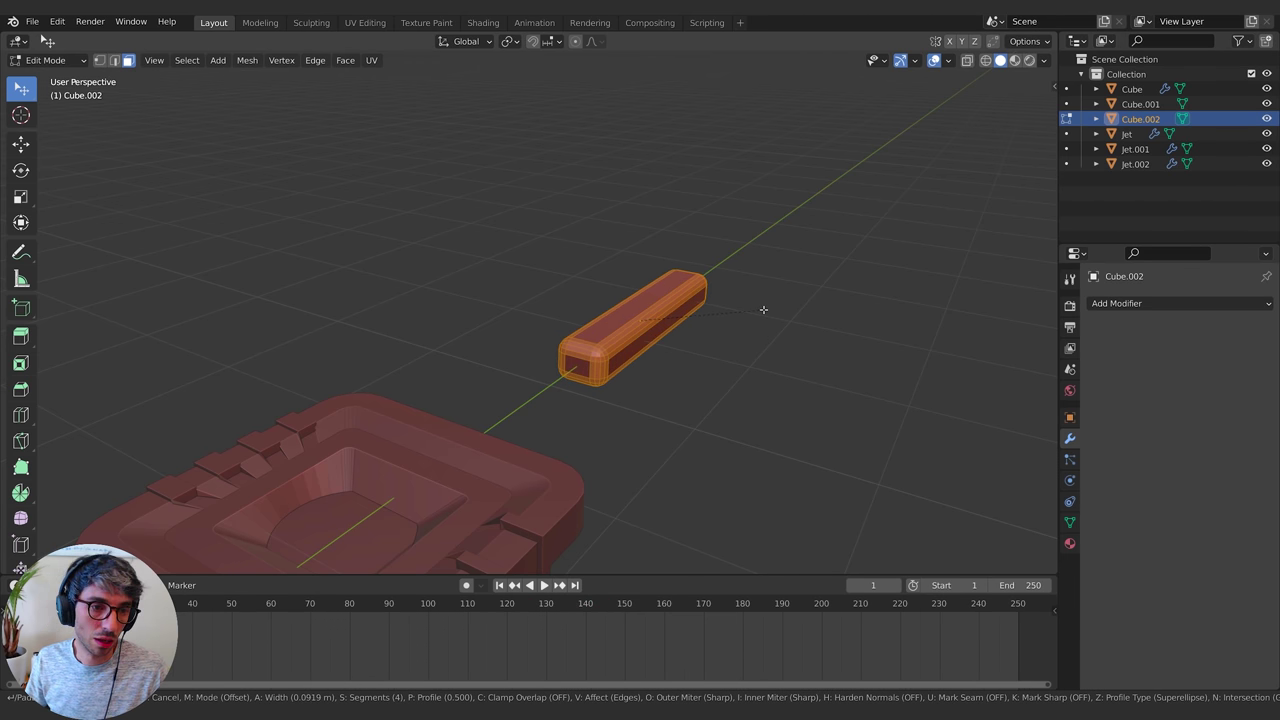
{"action": "left_click", "coordinate": [763, 309]}
Add three loop cuts across the bar's length and scale them together along Y around its middle
{"action": "middle_click_drag", "start_coordinate": [763, 309], "coordinate": [559, 406]}
{"action": "key", "text": "Tab"}
{"action": "key", "text": "Tab"}
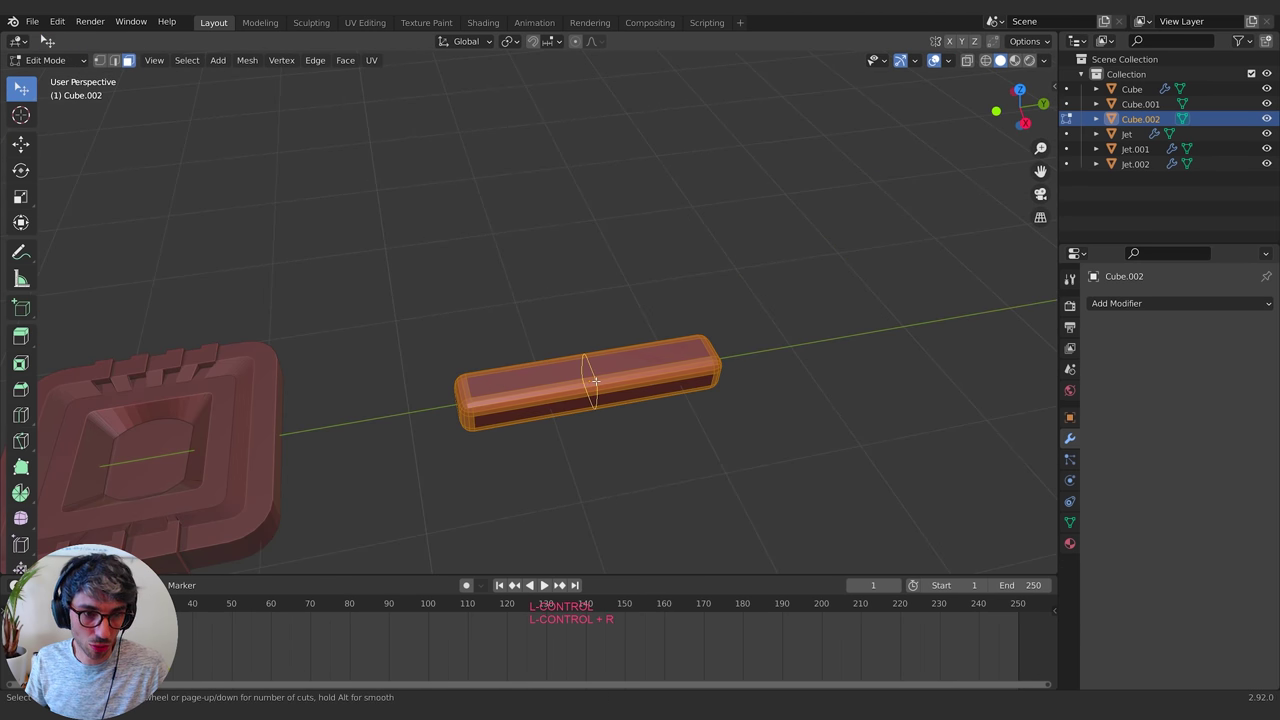
{"action": "left_click", "coordinate": [595, 381]}
{"action": "key", "text": "Escape"}
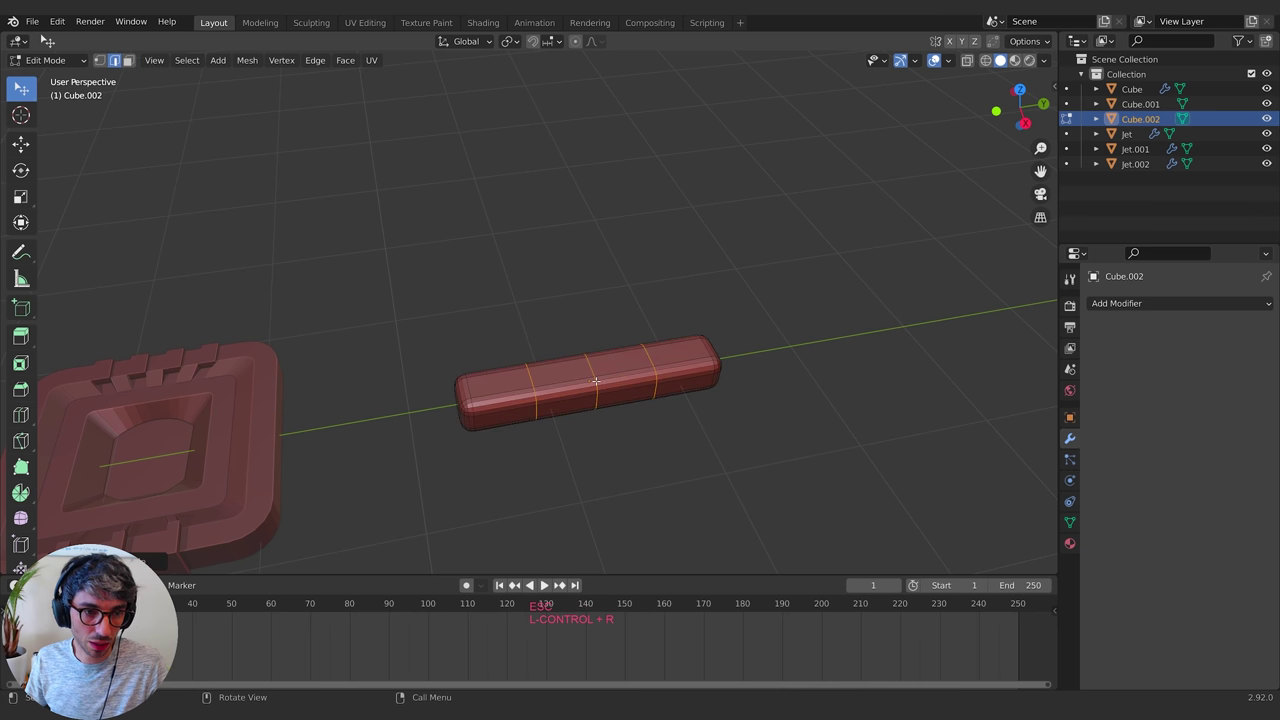
{"action": "key", "text": "s"}
{"action": "key", "text": "y"}
{"action": "left_click", "coordinate": [660, 393]}
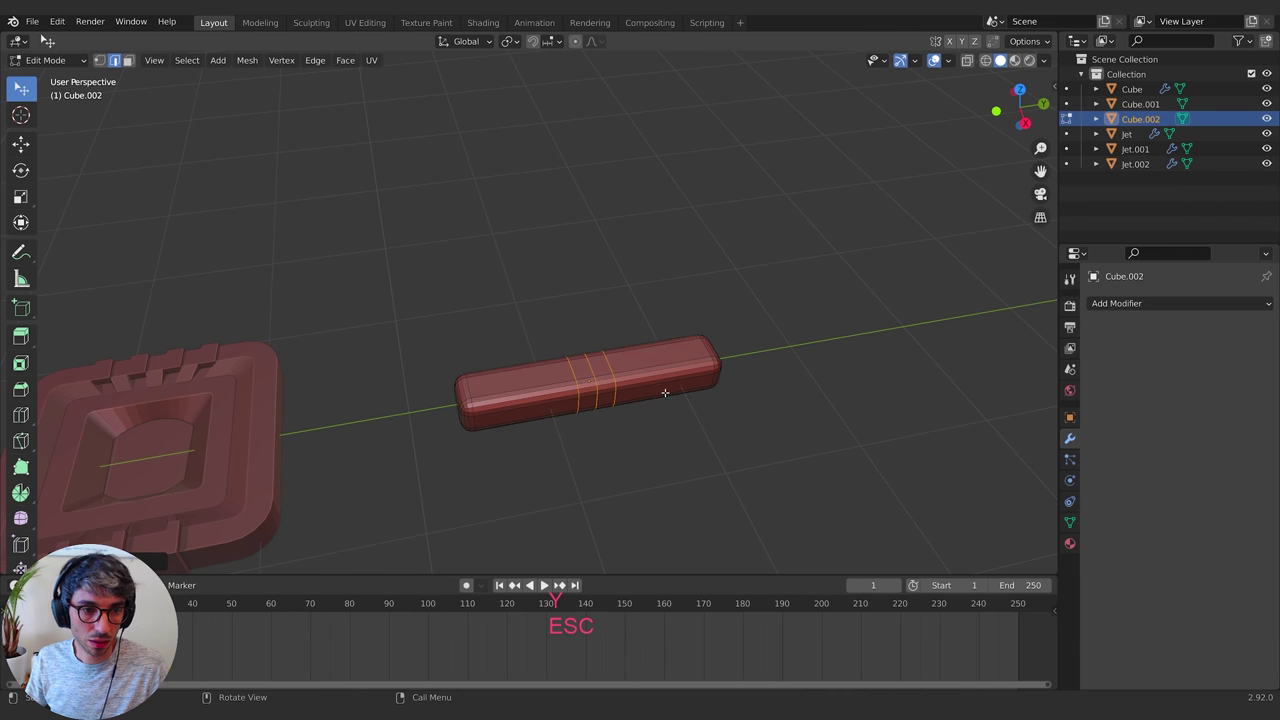
With X-ray on, box-select the vertices of the bar's +Y half and rotate them 90° about Z
{"action": "middle_click_drag", "start_coordinate": [640, 391], "coordinate": [600, 331]}
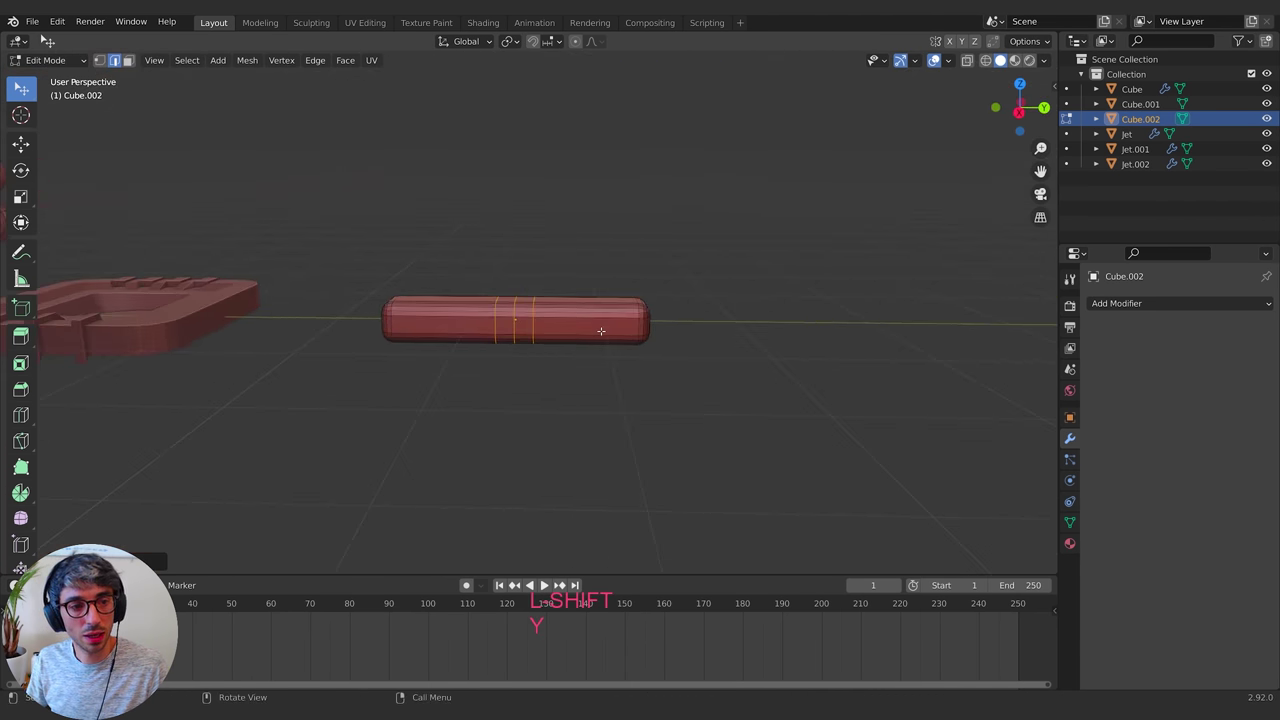
{"action": "left_click", "coordinate": [100, 60]}
{"action": "middle_click_drag", "start_coordinate": [580, 266], "coordinate": [531, 297]}
{"action": "key", "text": "b"}
{"action": "key", "text": "Escape"}
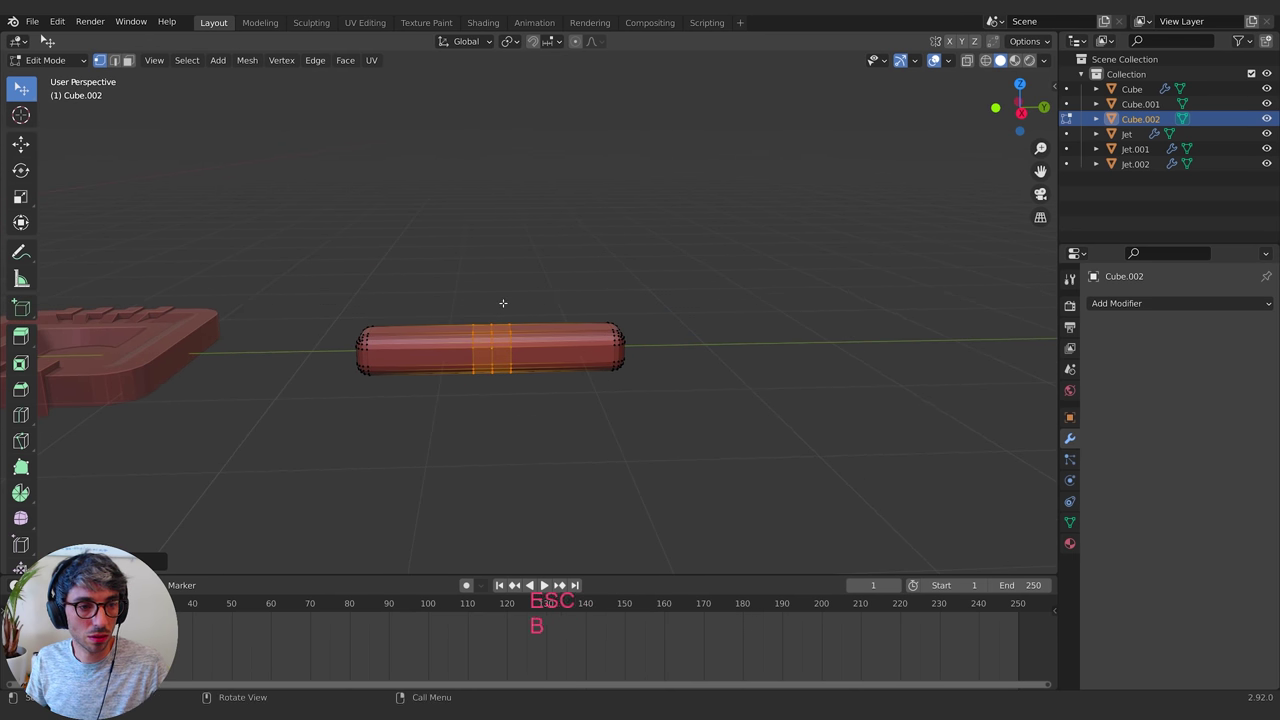
{"action": "left_click_drag", "start_coordinate": [520, 366], "coordinate": [521, 370]}
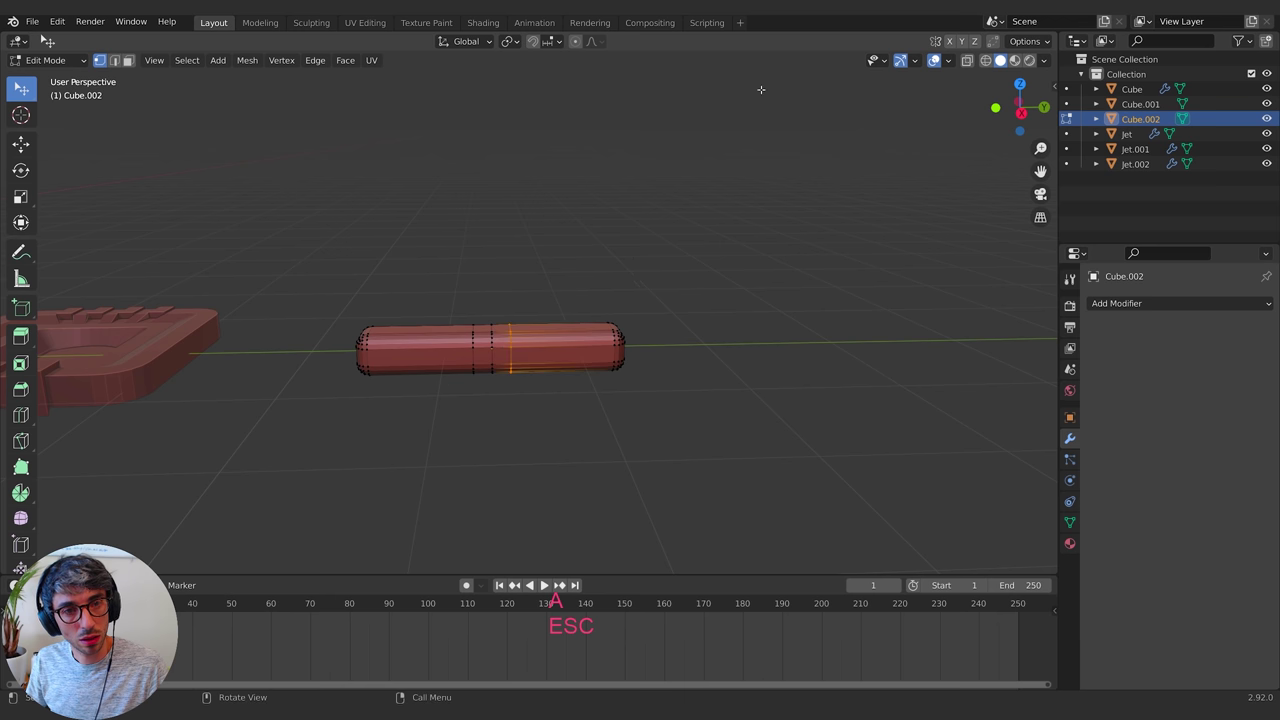
{"action": "left_click", "coordinate": [966, 60]}
{"action": "key", "text": "b"}
{"action": "left_click_drag", "start_coordinate": [496, 289], "coordinate": [700, 464]}
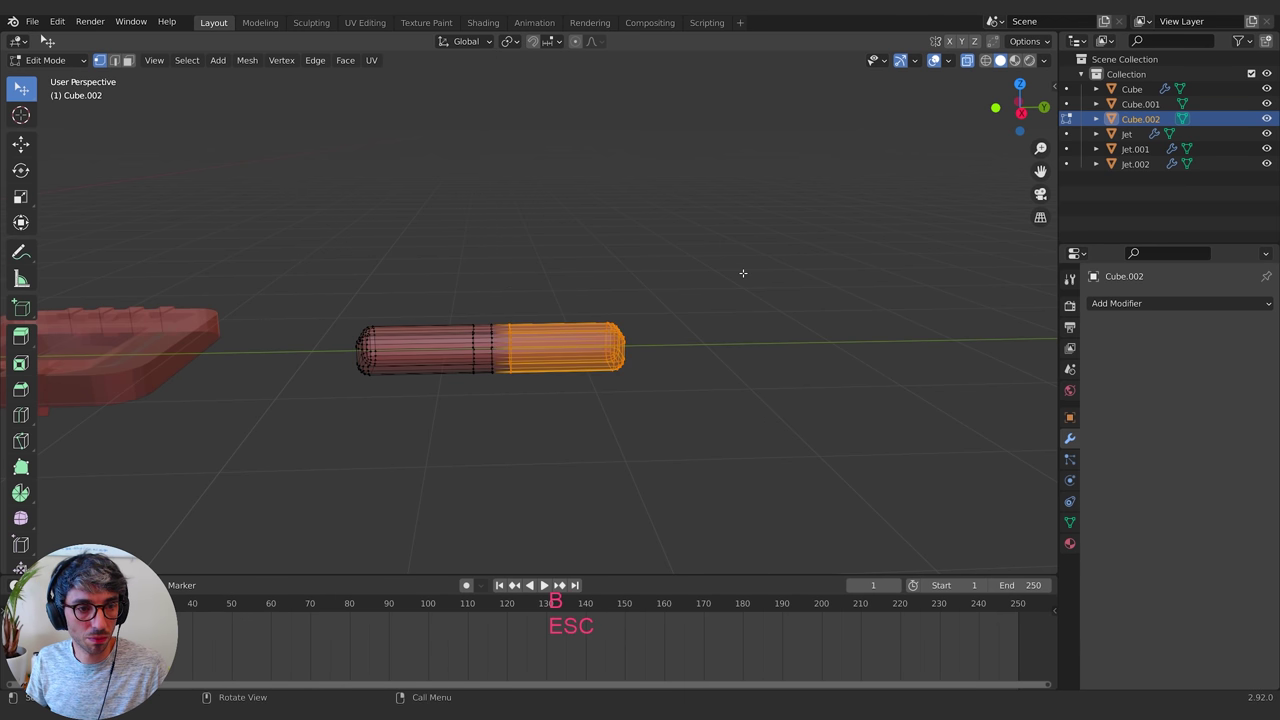
{"action": "middle_click_drag", "start_coordinate": [595, 261], "coordinate": [599, 295]}
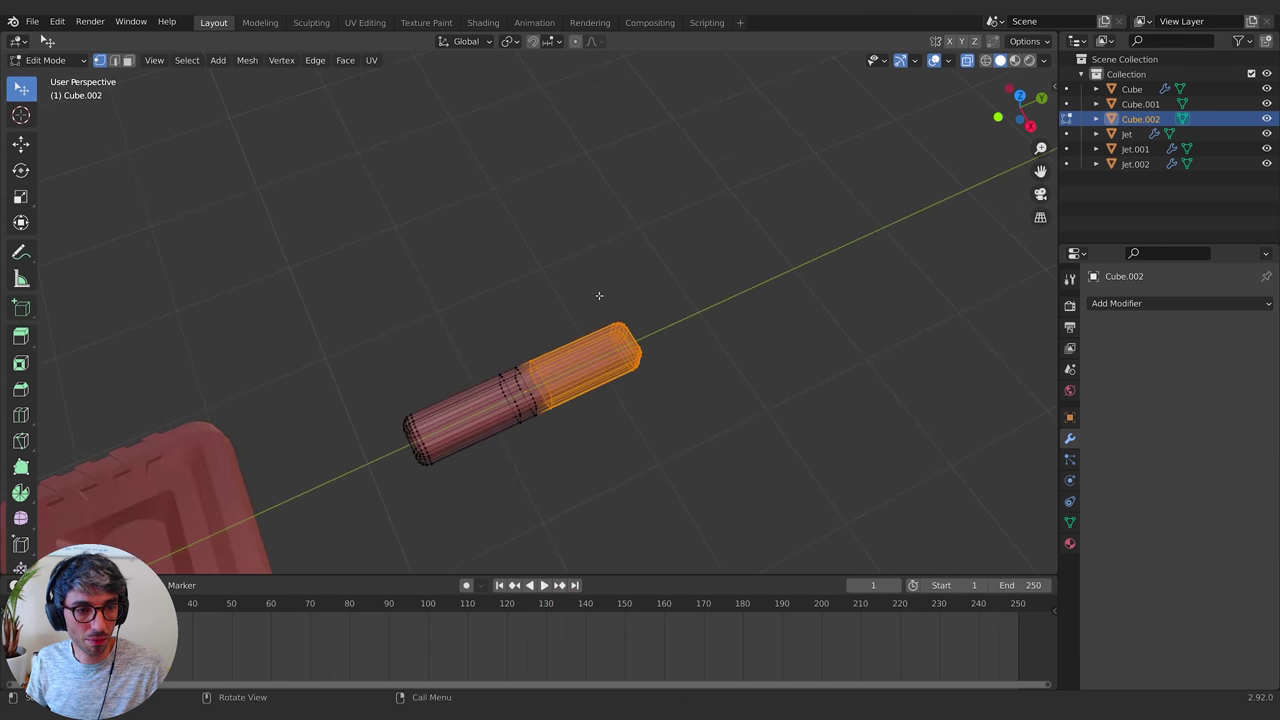
{"action": "middle_click_drag", "start_coordinate": [737, 306], "coordinate": [750, 318]}
{"action": "key", "text": "r"}
{"action": "key", "text": "z"}
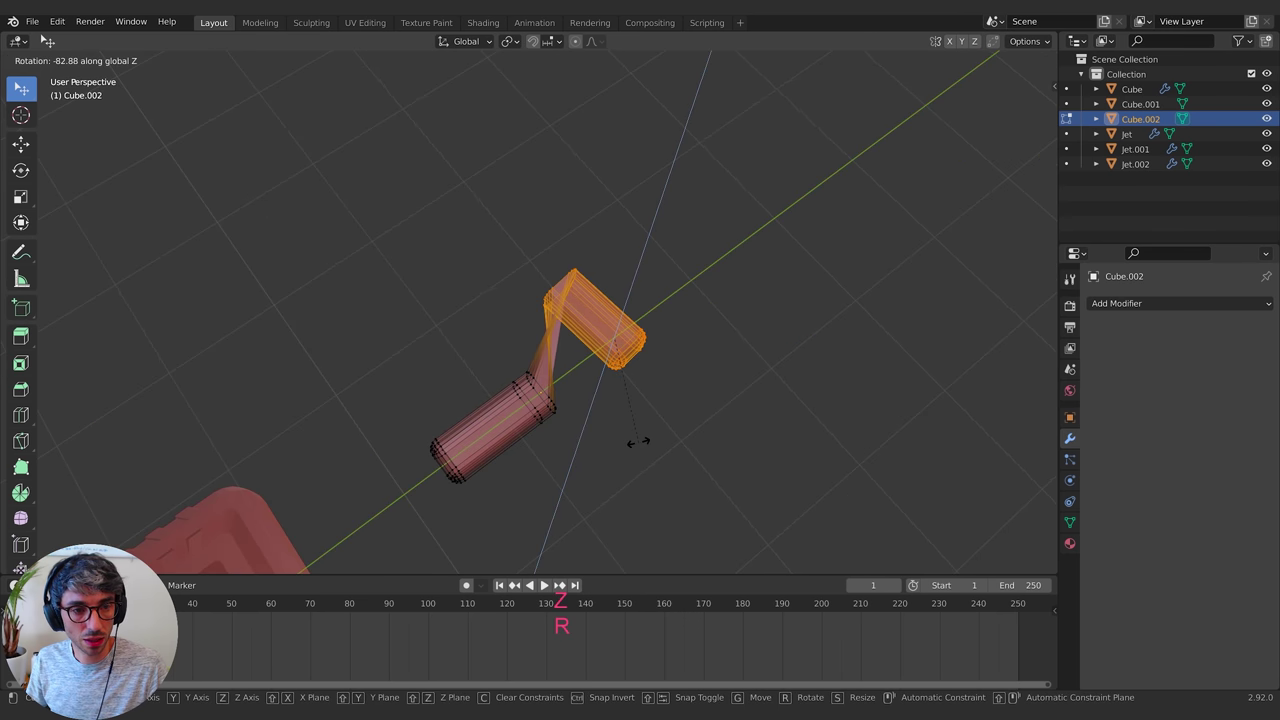
{"action": "type", "text": "90"}
{"action": "key", "text": "Return"}
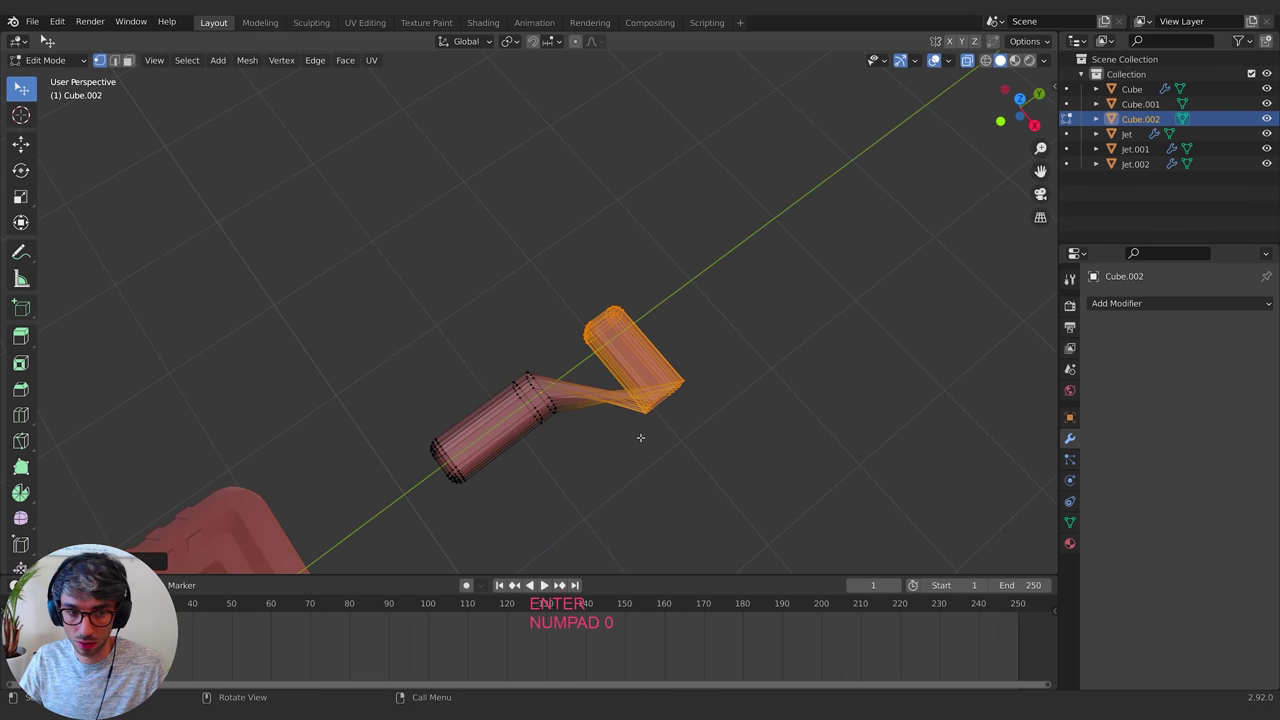
Move the rotated half along X and Y so that it meets the other half in an L-shaped bend
{"action": "key", "text": "g"}
{"action": "key", "text": "x"}
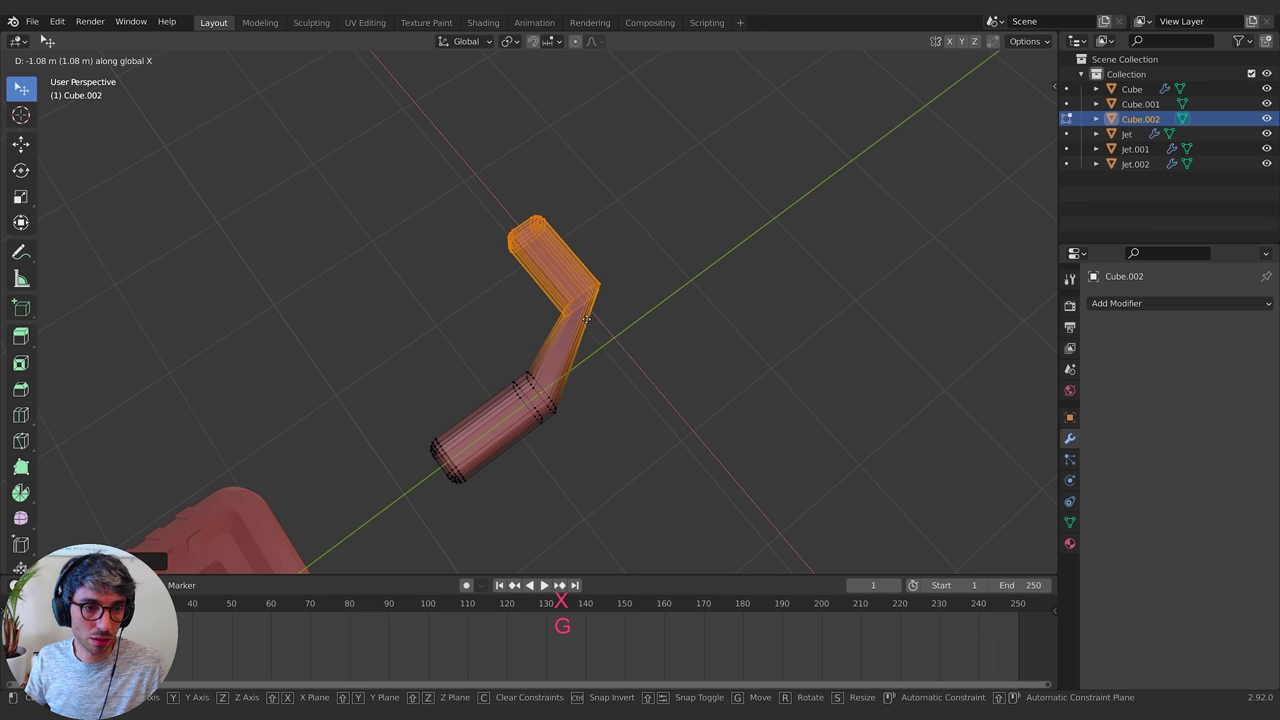
{"action": "key", "text": "y"}
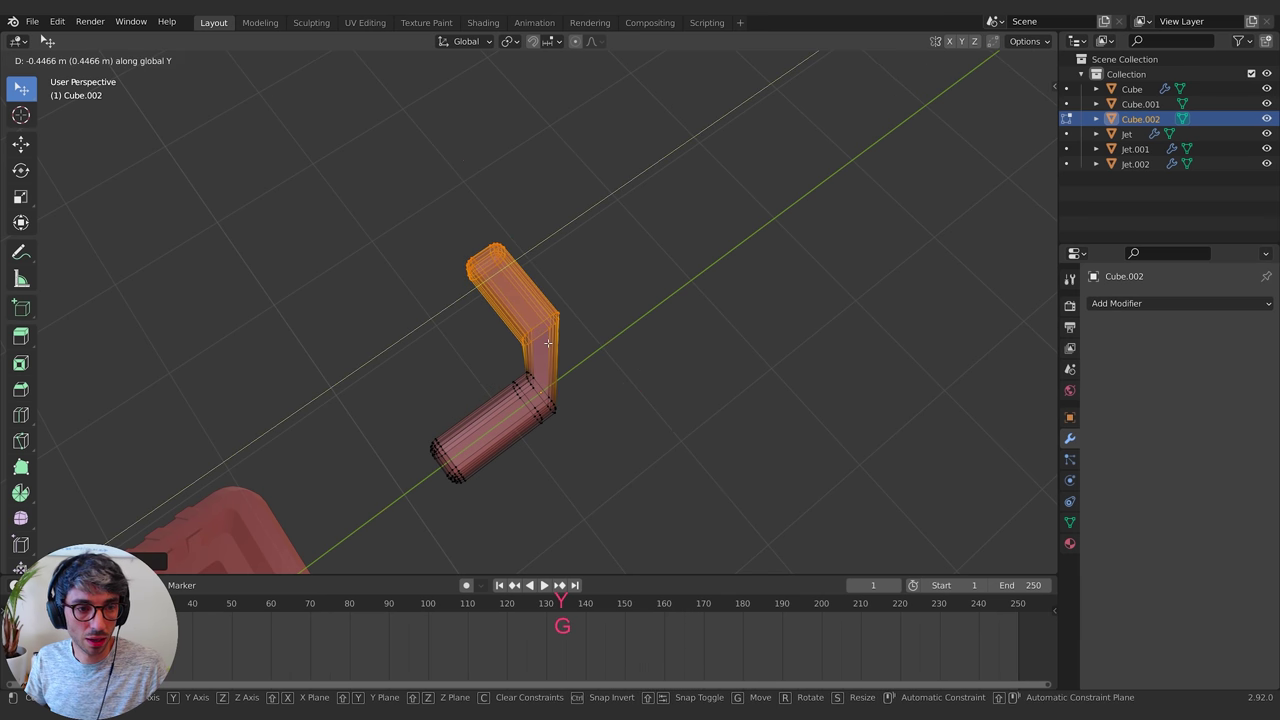
{"action": "key", "text": "x"}
{"action": "left_click", "coordinate": [557, 360]}
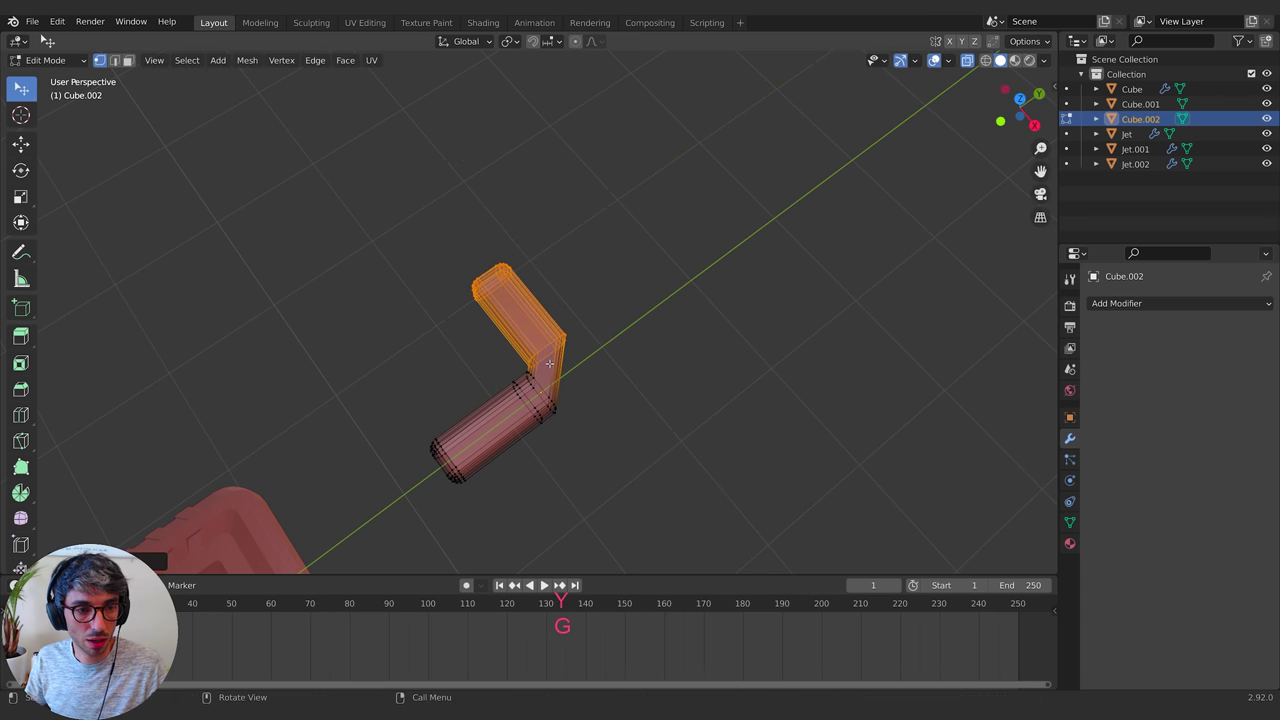
Edge-slide the loop inside the bend to the middle of the corner
{"action": "middle_click_drag", "start_coordinate": [557, 360], "coordinate": [509, 412]}
{"action": "left_click", "coordinate": [465, 375], "text": "alt"}
{"action": "key", "text": "g"}
{"action": "key", "text": "g"}
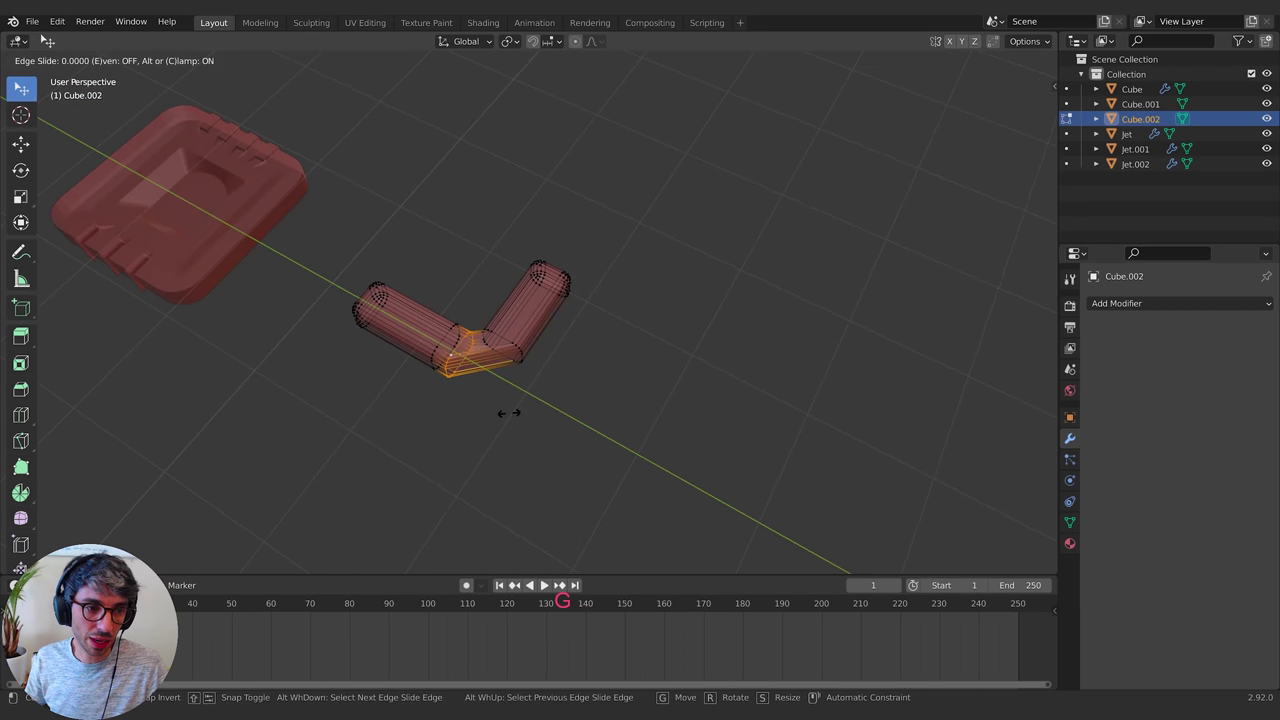
{"action": "left_click", "coordinate": [527, 414]}
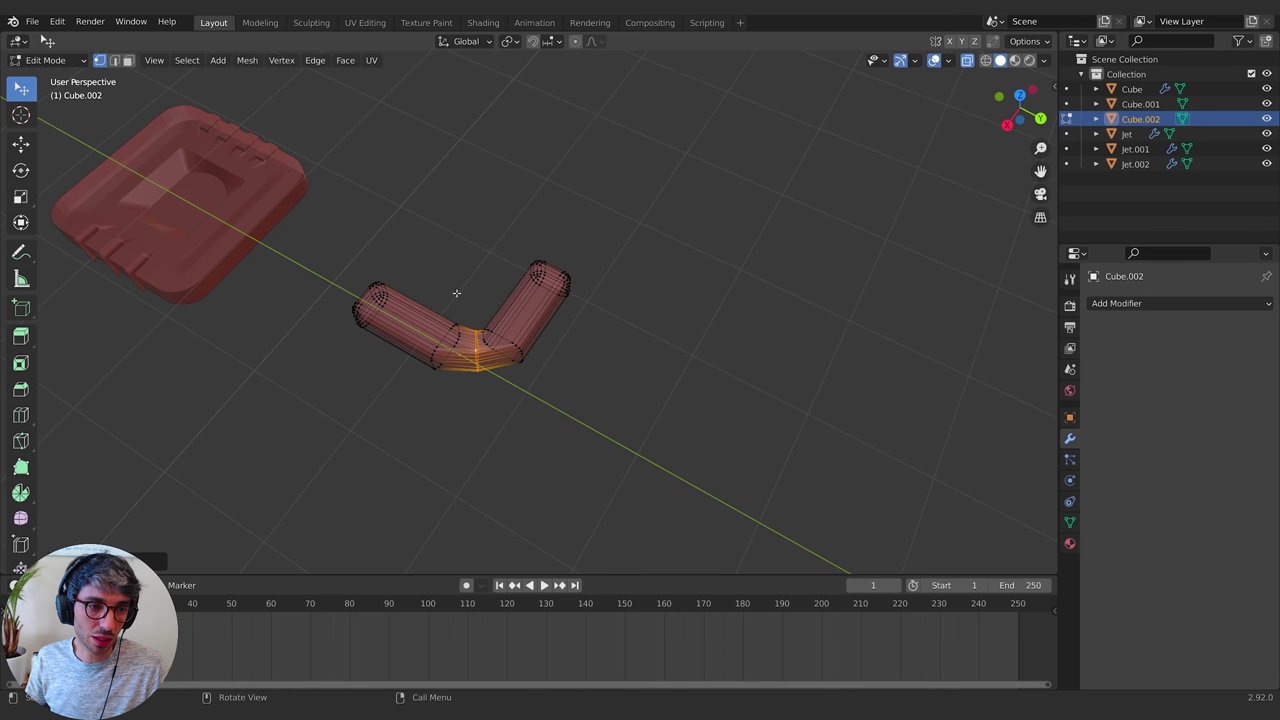
Scale the corner loop up to about 1.31 and move it outward in the XY plane
{"action": "middle_click_drag", "start_coordinate": [457, 291], "coordinate": [614, 420]}
{"action": "key", "text": "s"}
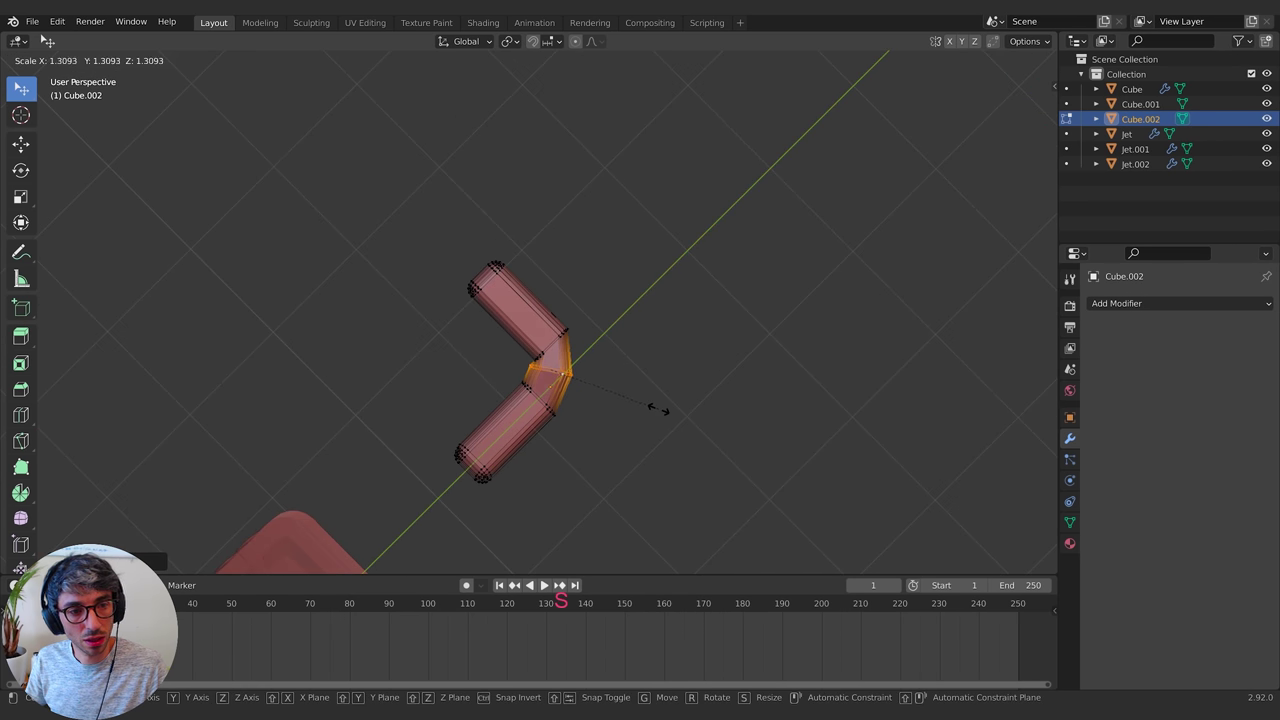
{"action": "left_click", "coordinate": [657, 409]}
{"action": "key", "text": "g"}
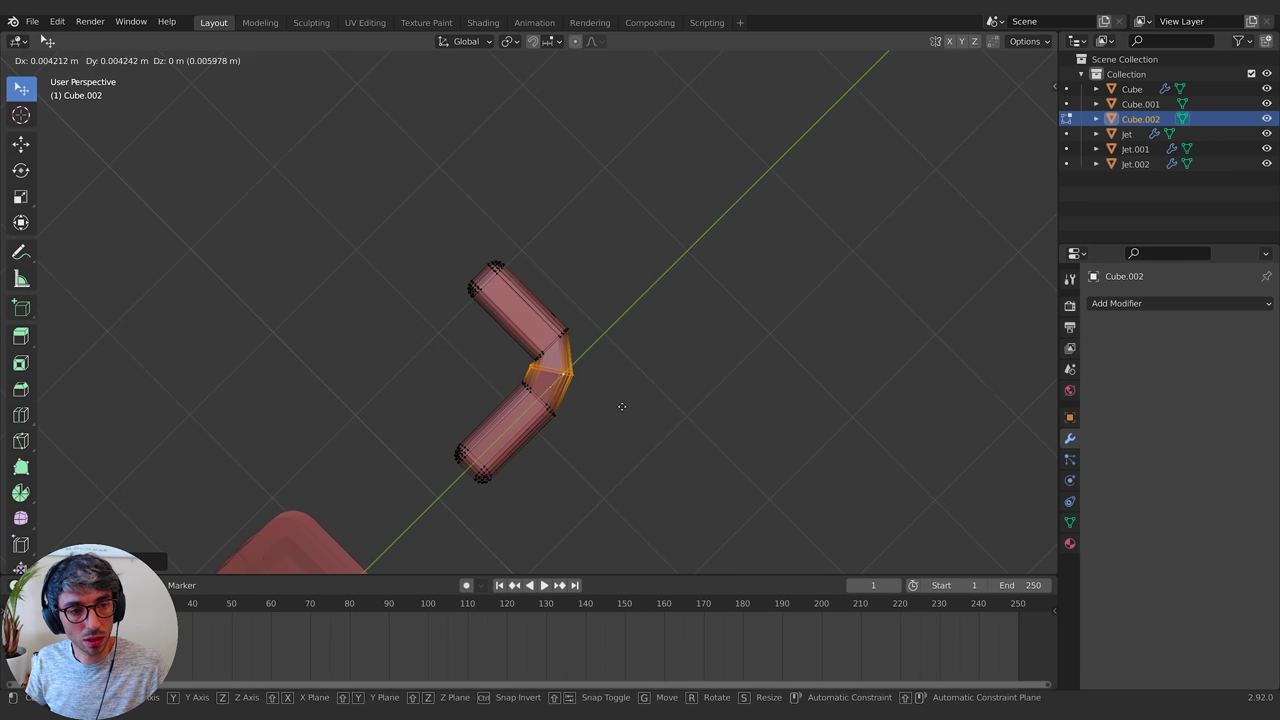
{"action": "key", "text": "shift+z"}
{"action": "left_click", "coordinate": [630, 409]}
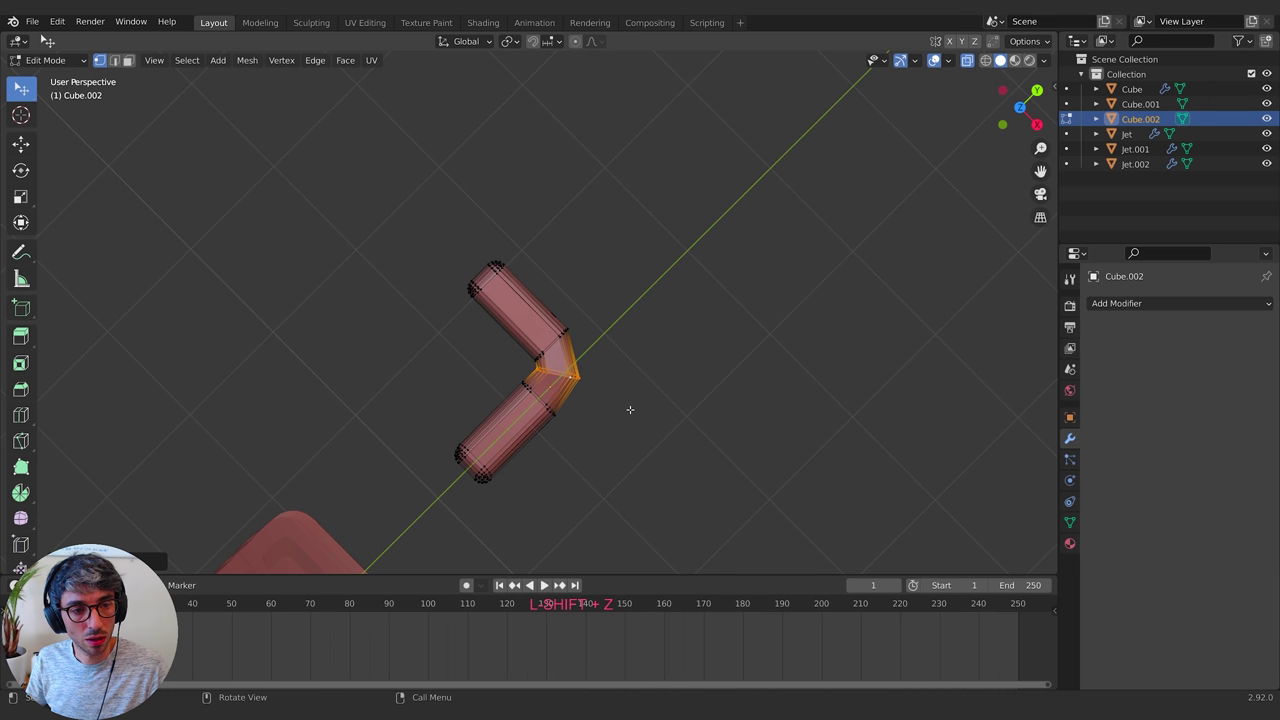
{"action": "middle_click_drag", "start_coordinate": [629, 409], "coordinate": [910, 177]}
Turn off X-ray and scale the corner loop along Z to match the thickness of the arms
{"action": "key", "text": "Tab"}
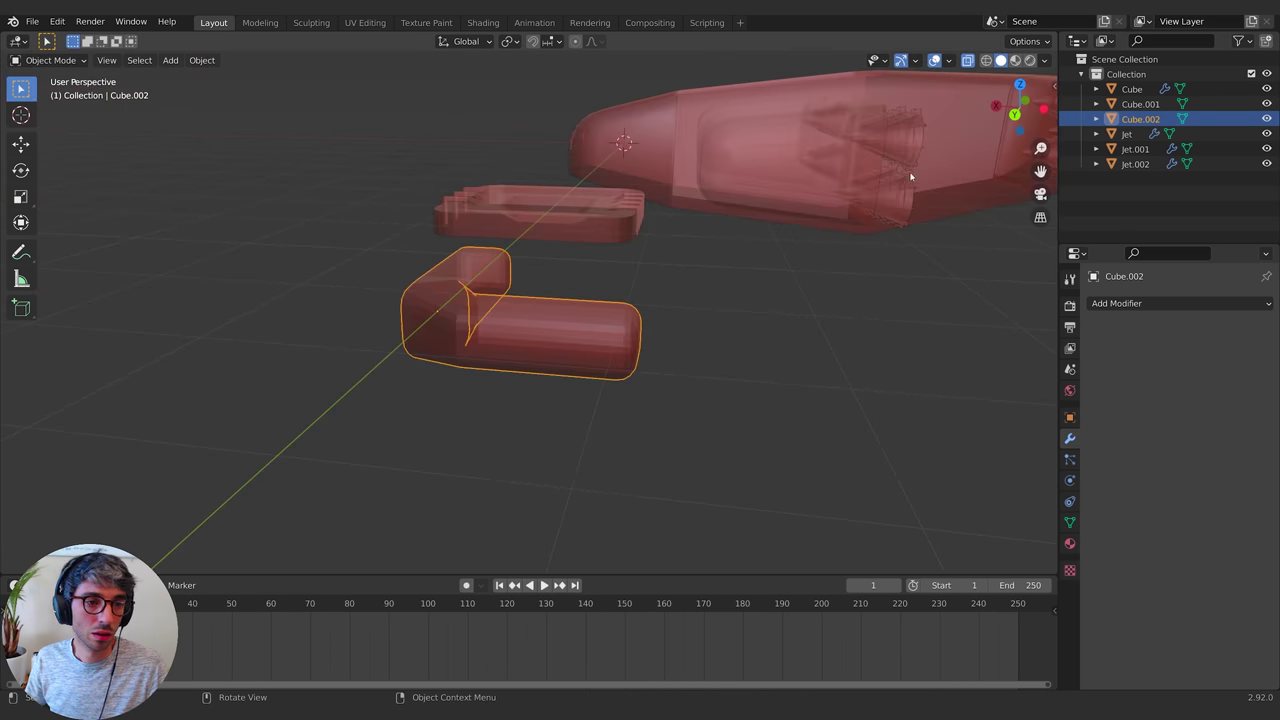
{"action": "left_click", "coordinate": [972, 61]}
{"action": "middle_click_drag", "start_coordinate": [815, 238], "coordinate": [595, 337]}
{"action": "key", "text": "Tab"}
{"action": "key", "text": "s"}
{"action": "key", "text": "z"}
{"action": "left_click", "coordinate": [646, 337]}
Extrude the face loop along the L's top in place and scale it to about 0.83 along Y
{"action": "mouse_move", "coordinate": [612, 390]}
{"action": "middle_mouse_down"}
{"action": "mouse_move", "coordinate": [640, 402]}
{"action": "mouse_move", "coordinate": [591, 363]}
{"action": "mouse_move", "coordinate": [632, 382]}
{"action": "middle_mouse_up"}
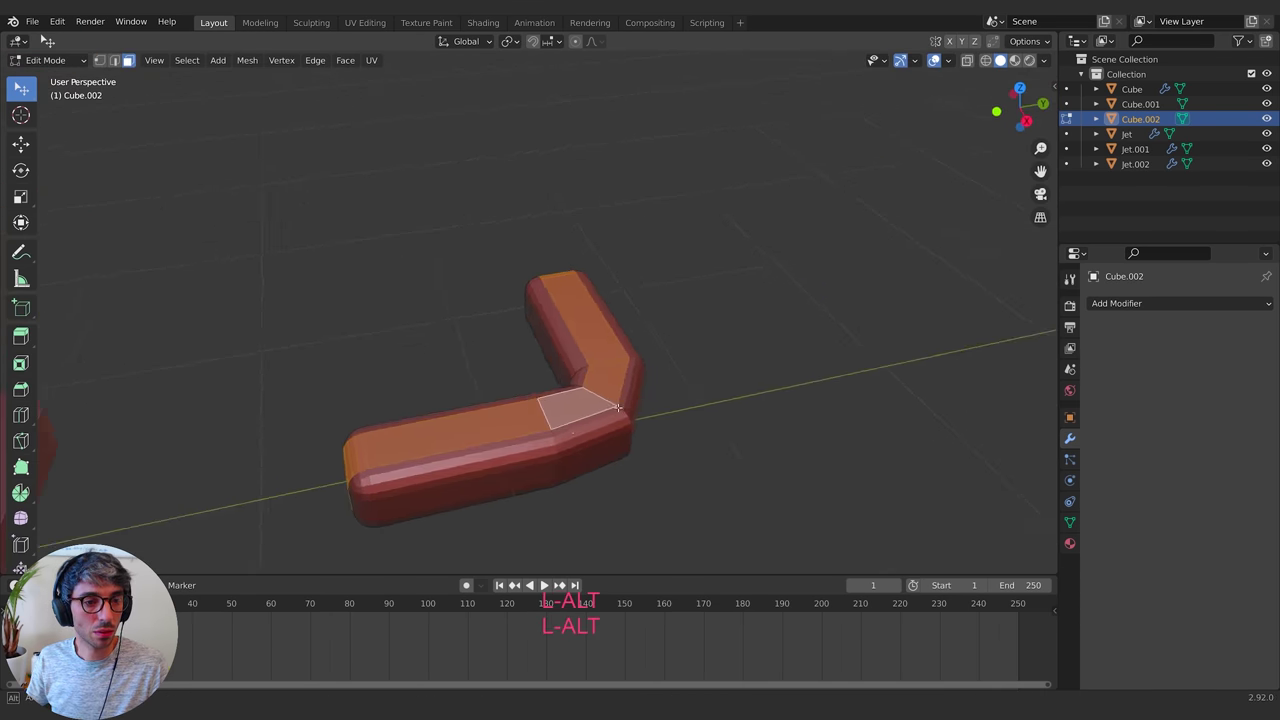
{"action": "key", "text": "e"}
{"action": "key", "text": "Escape"}
{"action": "left_click_drag", "start_coordinate": [632, 382], "coordinate": [786, 394], "text": "alt"}
{"action": "key", "text": "s"}
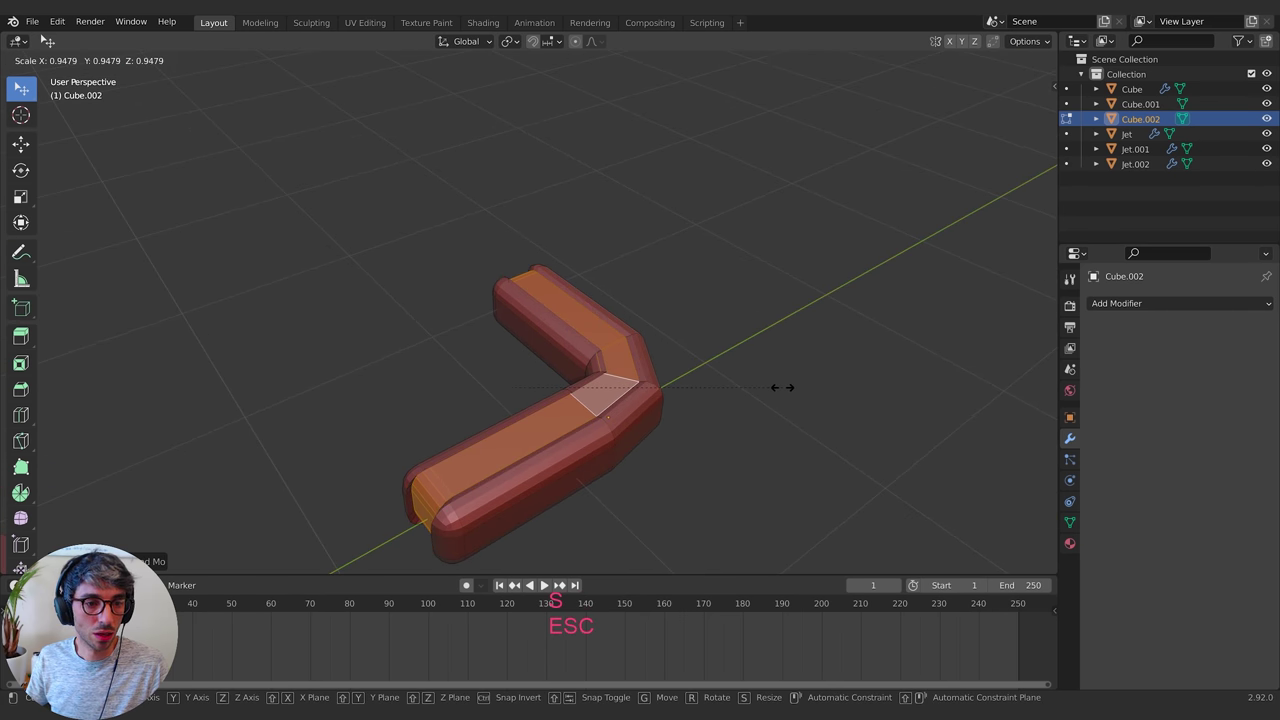
{"action": "key", "text": "y"}
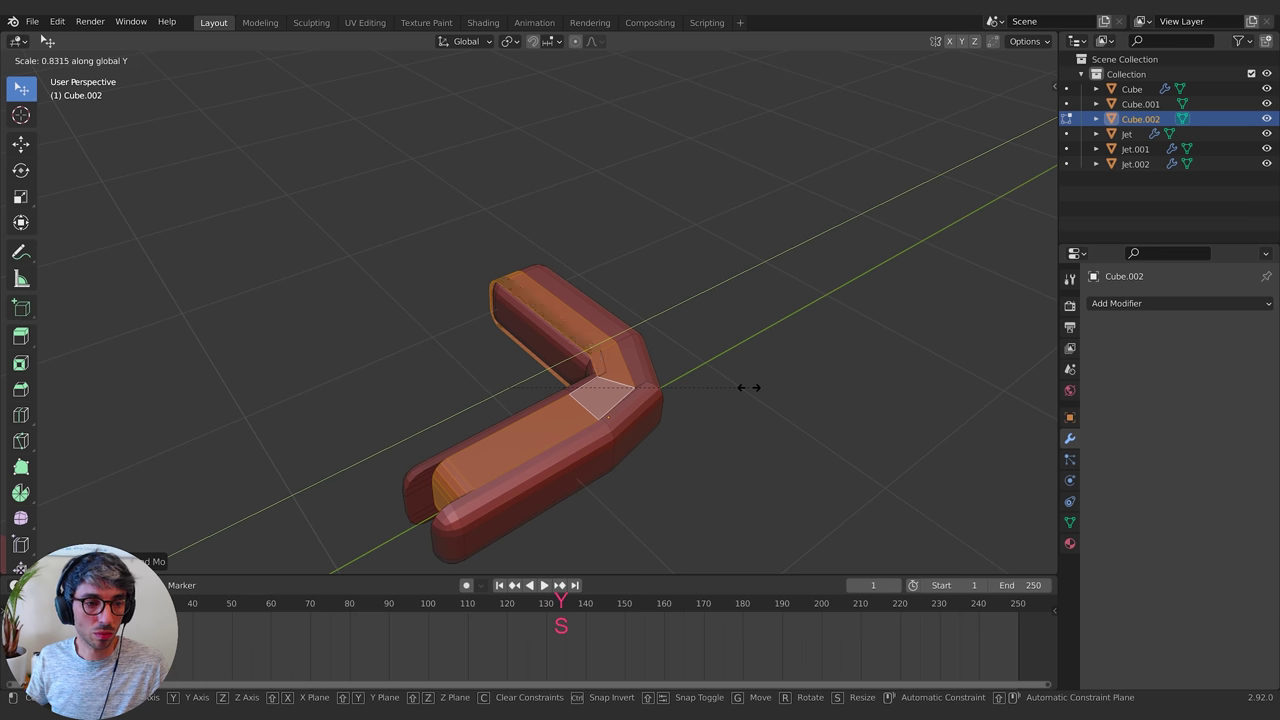
{"action": "left_click", "coordinate": [749, 387]}
Move the extruded strip along Y to re-centre it between the L's outer edges
{"action": "middle_click_drag", "start_coordinate": [749, 387], "coordinate": [680, 400]}
{"action": "key", "text": "g"}
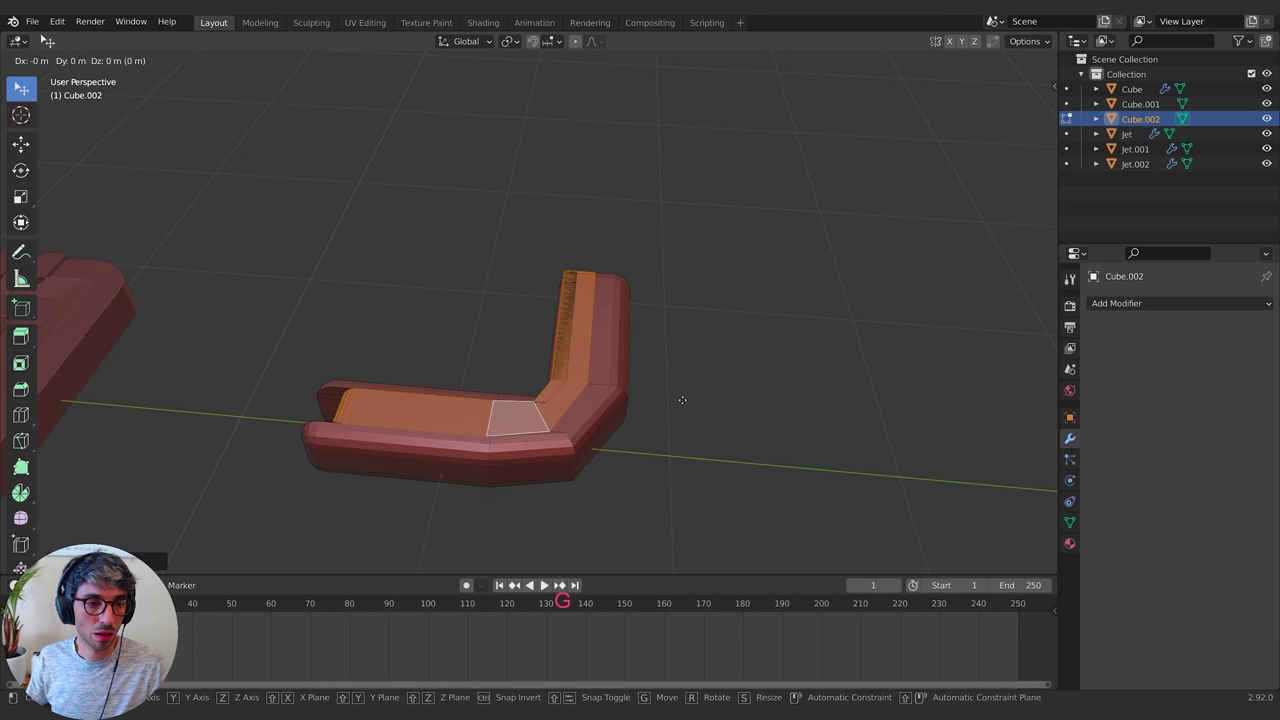
{"action": "key", "text": "y"}
{"action": "key", "text": "Escape"}
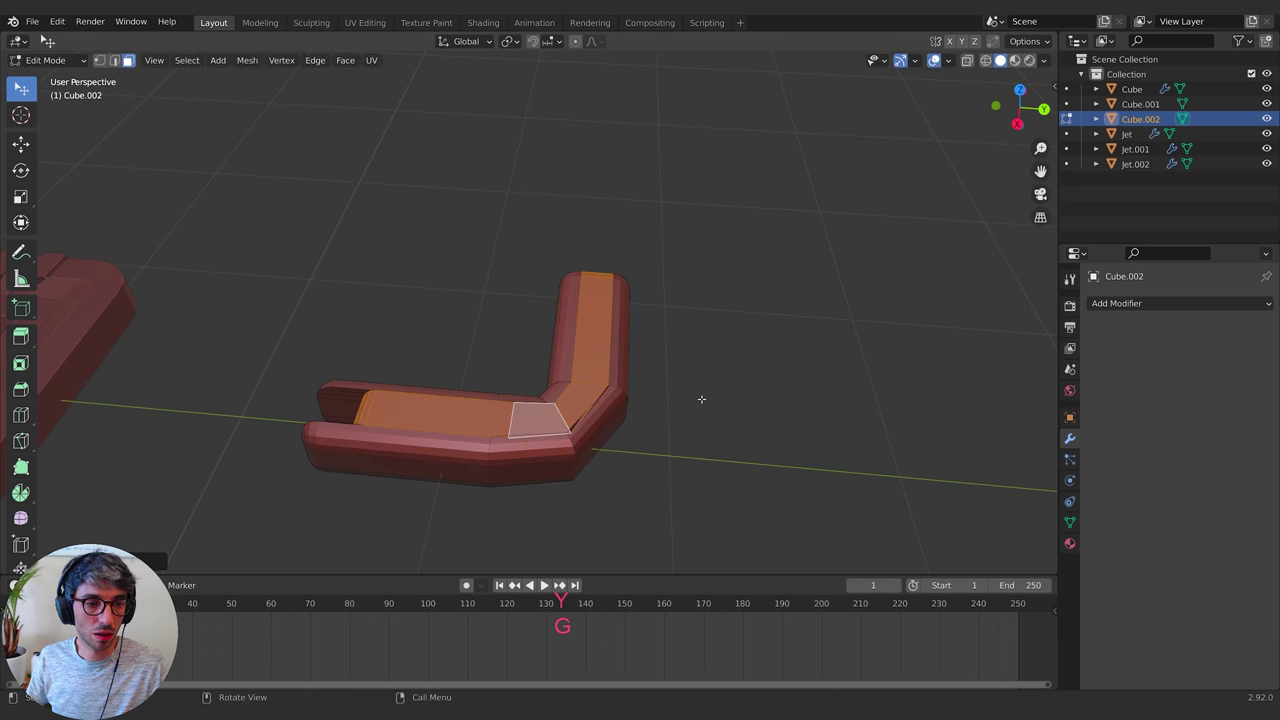
Scale the extruded strip down along X and Z to sink it as a groove into the L-shaped part
{"action": "key", "text": "s"}
{"action": "key", "text": "x"}
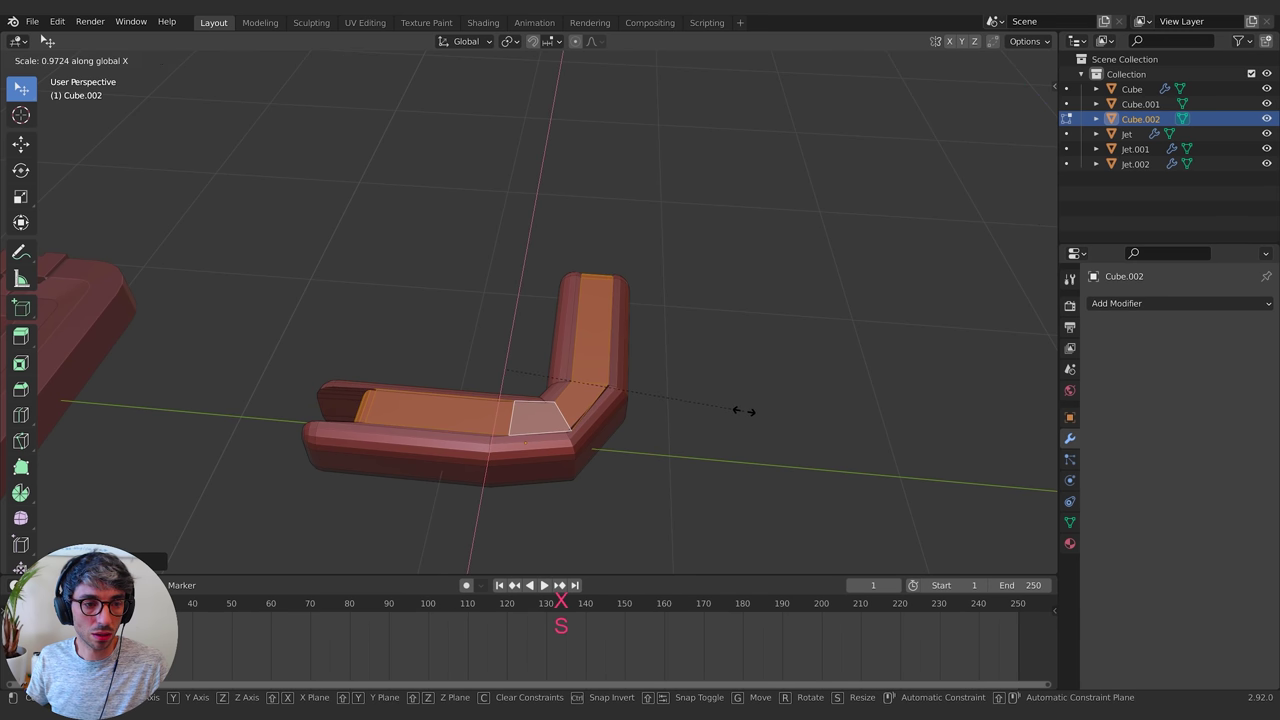
{"action": "key", "text": "x"}
{"action": "key", "text": "Escape"}
{"action": "key", "text": "s"}
{"action": "key", "text": "z"}
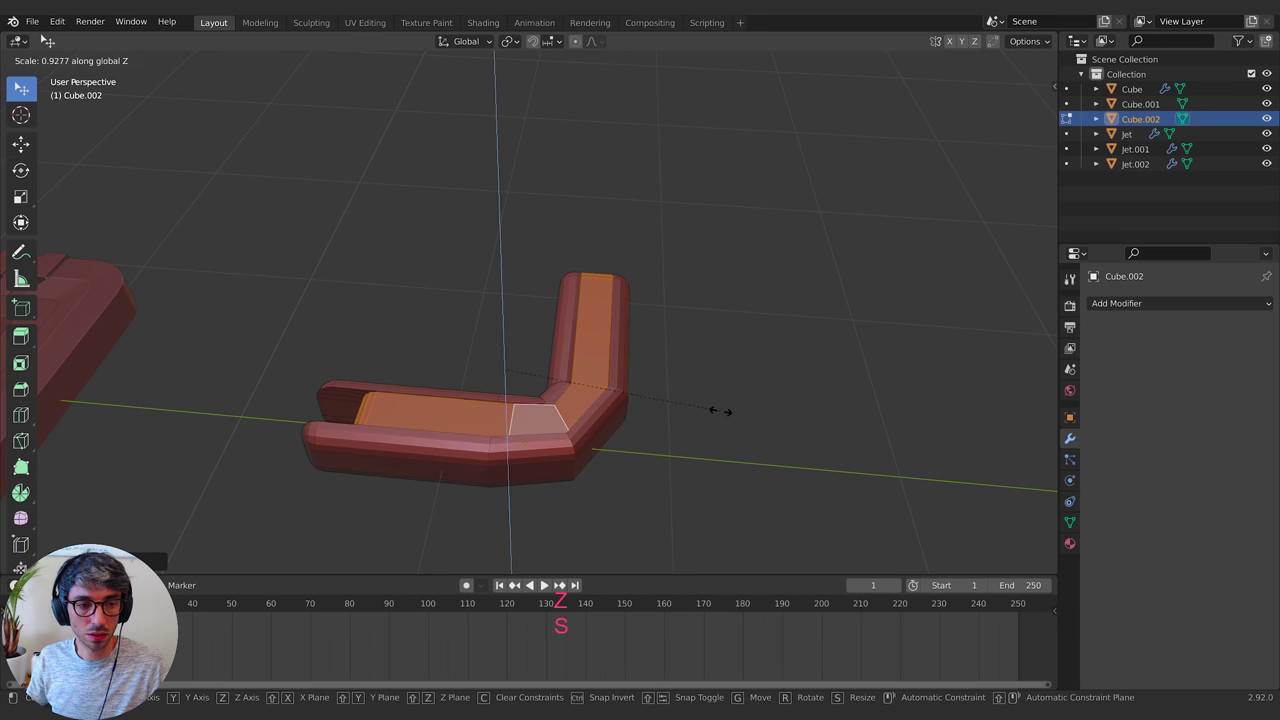
{"action": "key", "text": "Escape"}
{"action": "middle_click_drag", "start_coordinate": [663, 406], "coordinate": [630, 440]}
{"action": "key", "text": "y"}
{"action": "key", "text": "Escape"}
Duplicate the whole L-shaped mesh about 0.8 m along Y and return to Object Mode
{"action": "scroll", "coordinate": [640, 405], "scroll_direction": "down", "scroll_amount": 6}
{"action": "key", "text": "a"}
{"action": "key", "text": "shift+d"}
{"action": "key", "text": "y"}
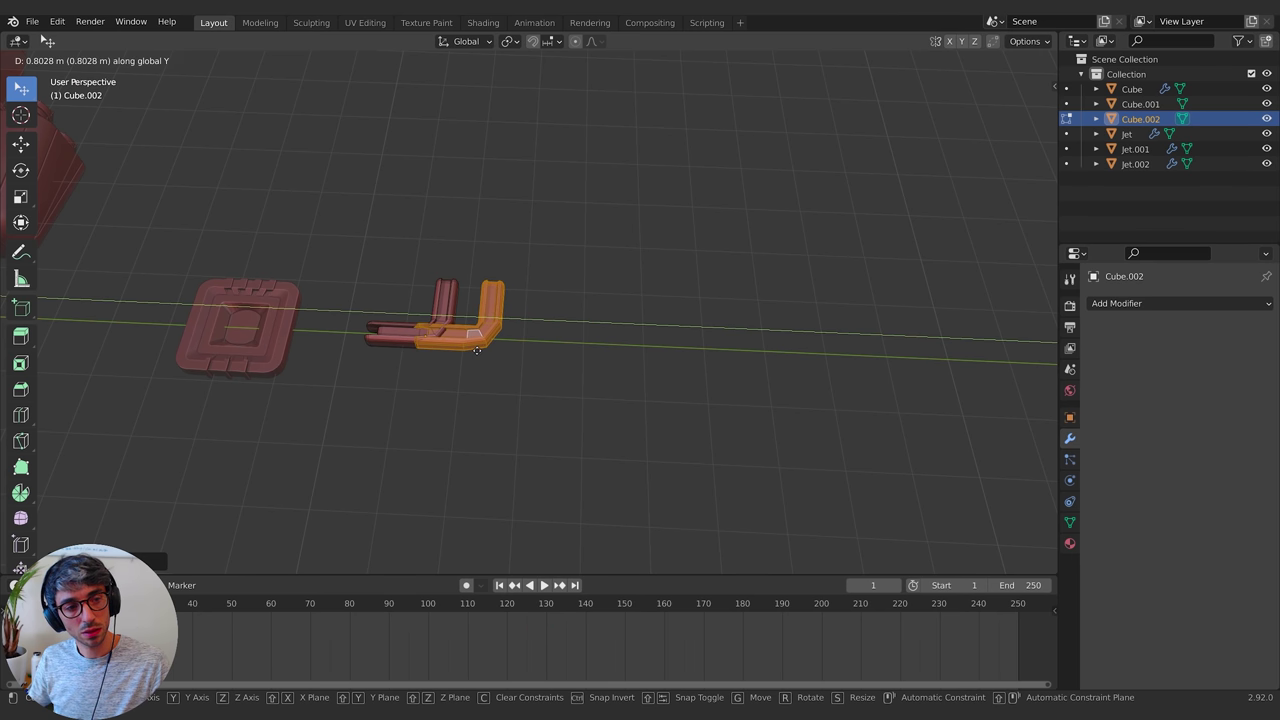
{"action": "left_click", "coordinate": [480, 344]}
{"action": "key", "text": "Tab"}
Enable Auto Smooth at 30° on the doubled pipe part and shade it smooth
{"action": "middle_click_drag", "start_coordinate": [492, 368], "coordinate": [469, 453]}
{"action": "scroll", "coordinate": [518, 415], "scroll_direction": "up", "scroll_amount": 3}
{"action": "scroll", "coordinate": [469, 453], "scroll_direction": "down", "scroll_amount": 3}
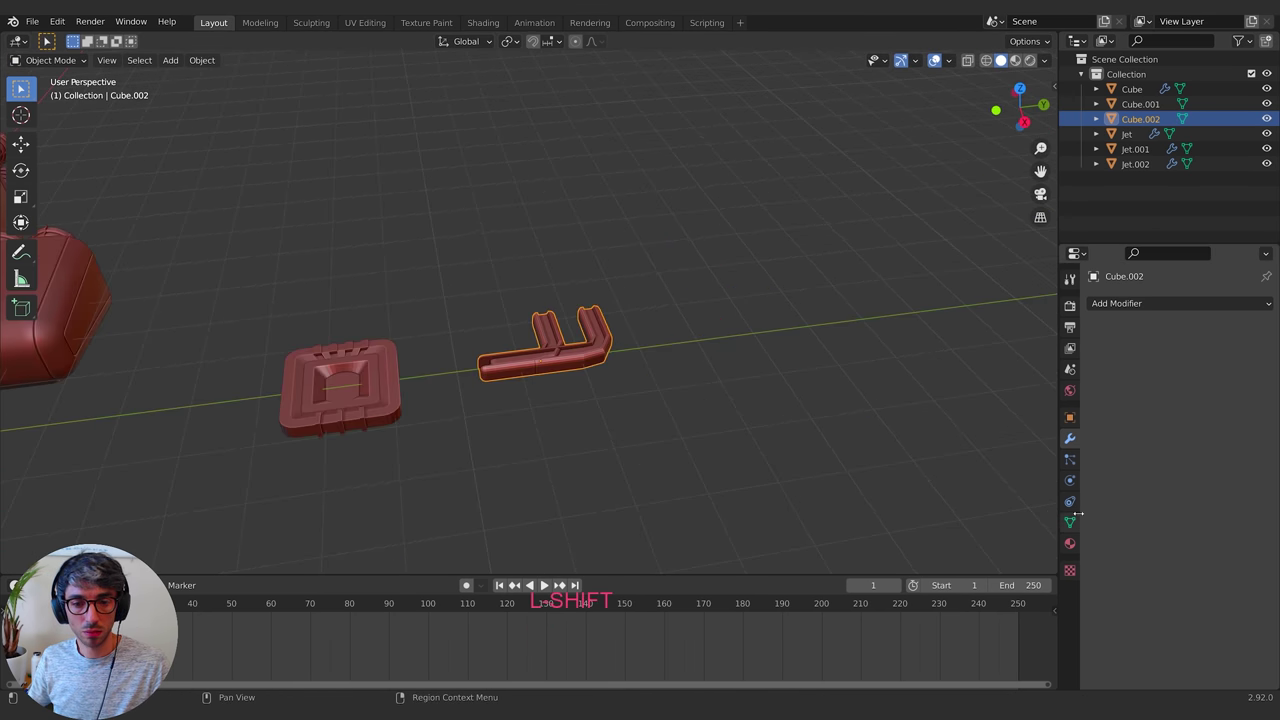
{"action": "left_click", "coordinate": [1069, 522]}
{"action": "left_click", "coordinate": [1165, 581]}
{"action": "right_click", "coordinate": [565, 362]}
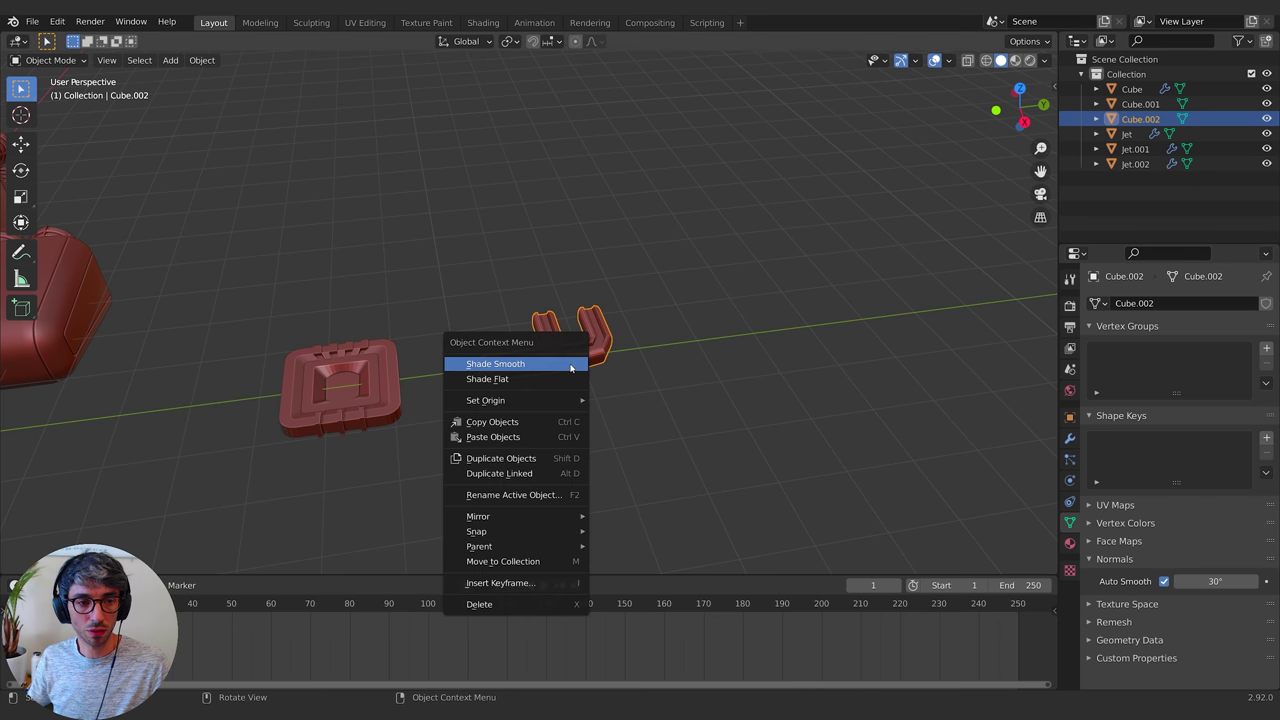
{"action": "left_click", "coordinate": [574, 365]}
{"action": "middle_click_drag", "start_coordinate": [669, 394], "coordinate": [614, 423]}
Select the recessed hatch panel and shade it smooth
{"action": "right_click", "coordinate": [398, 368]}
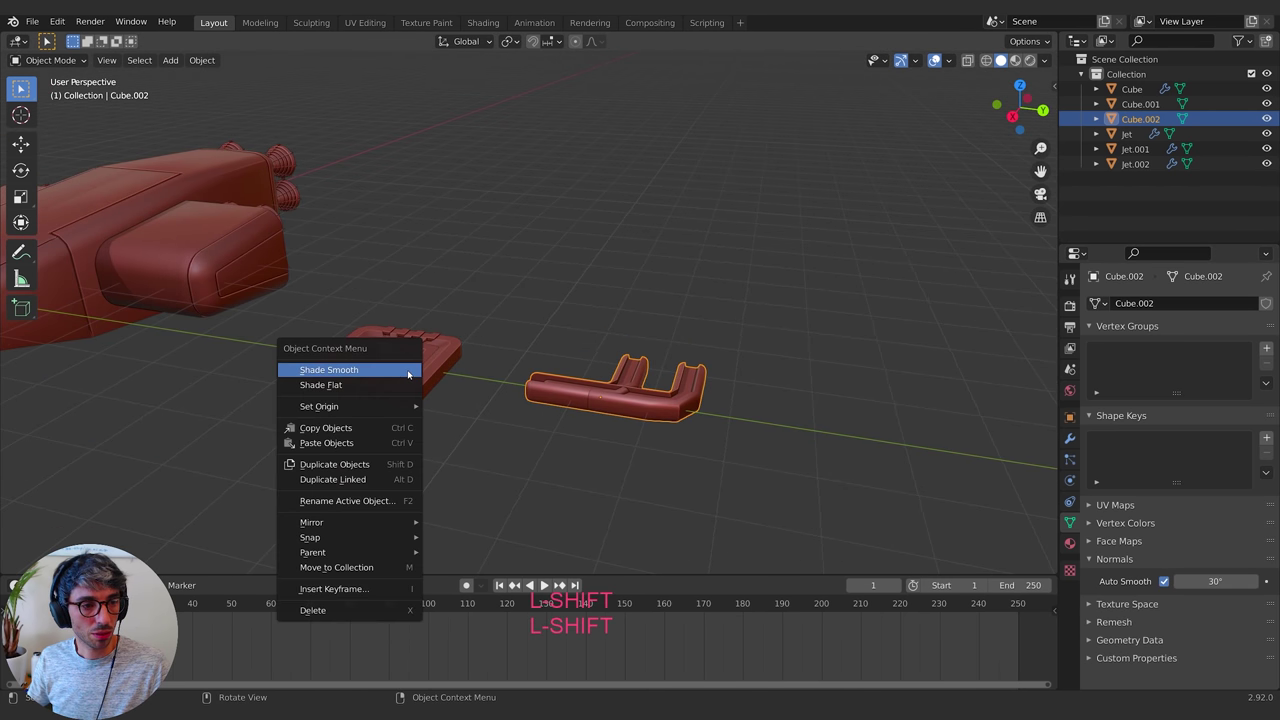
{"action": "left_click", "coordinate": [410, 372]}
{"action": "left_click_drag", "start_coordinate": [434, 363], "coordinate": [424, 365]}
{"action": "right_click", "coordinate": [423, 366]}
{"action": "left_click", "coordinate": [424, 364]}
{"action": "middle_click_drag", "start_coordinate": [451, 389], "coordinate": [536, 416]}
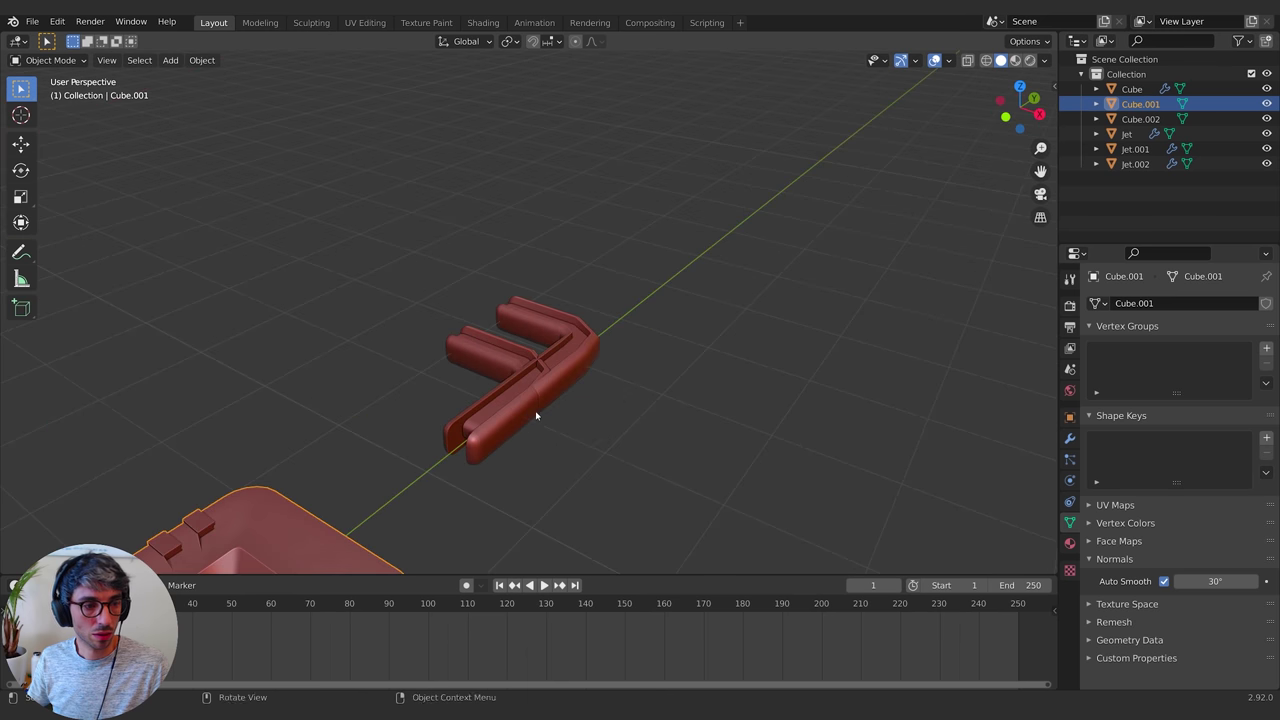
{"action": "middle_click_drag", "start_coordinate": [448, 454], "coordinate": [540, 345], "text": "shift"}
{"action": "scroll", "coordinate": [351, 414], "scroll_direction": "down", "scroll_amount": 5}
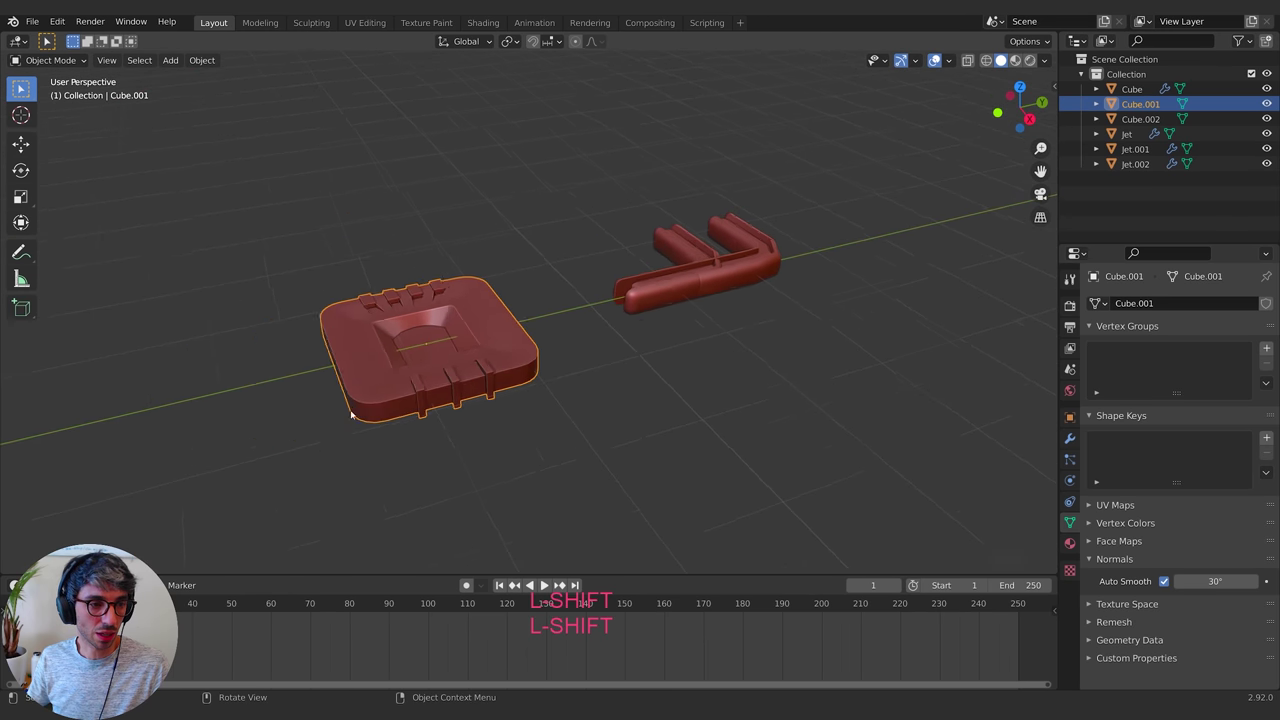
Add a cube and move it along Y to a free spot beyond the pipe parts
{"action": "middle_click_drag", "start_coordinate": [542, 398], "coordinate": [558, 343]}
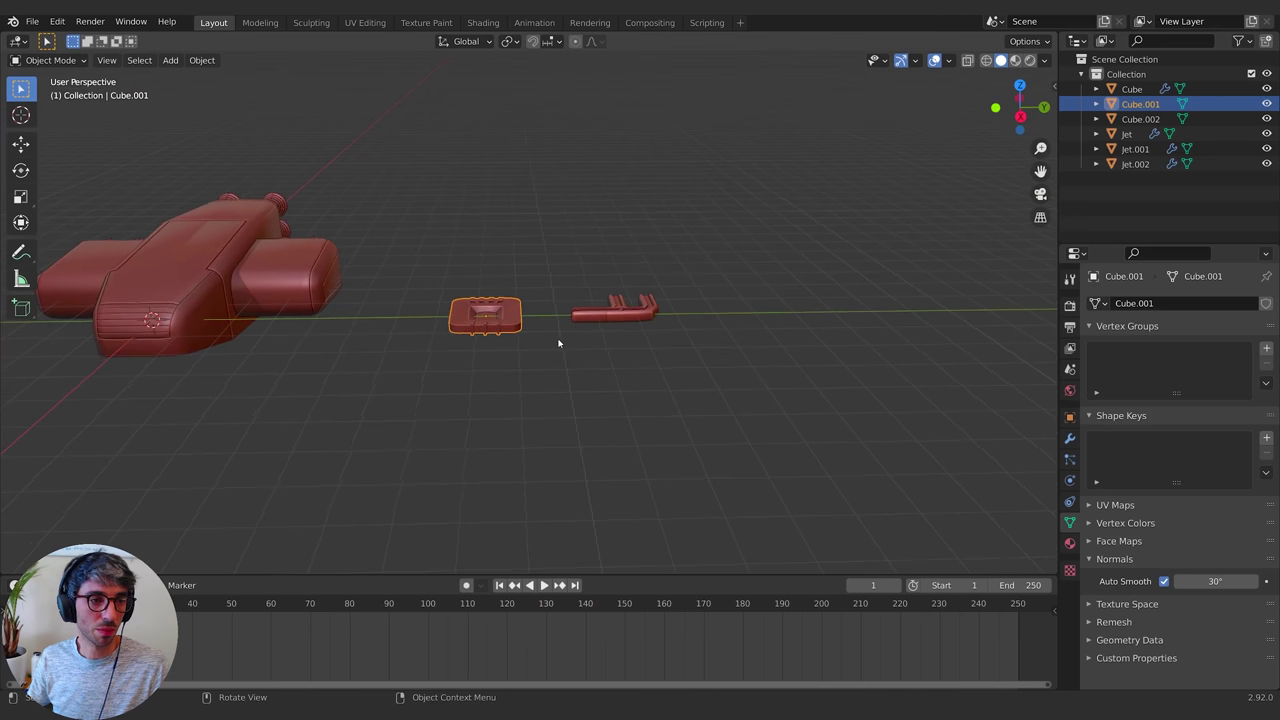
{"action": "middle_click_drag", "start_coordinate": [550, 297], "coordinate": [562, 331], "text": "shift"}
{"action": "key", "text": "shift+a"}
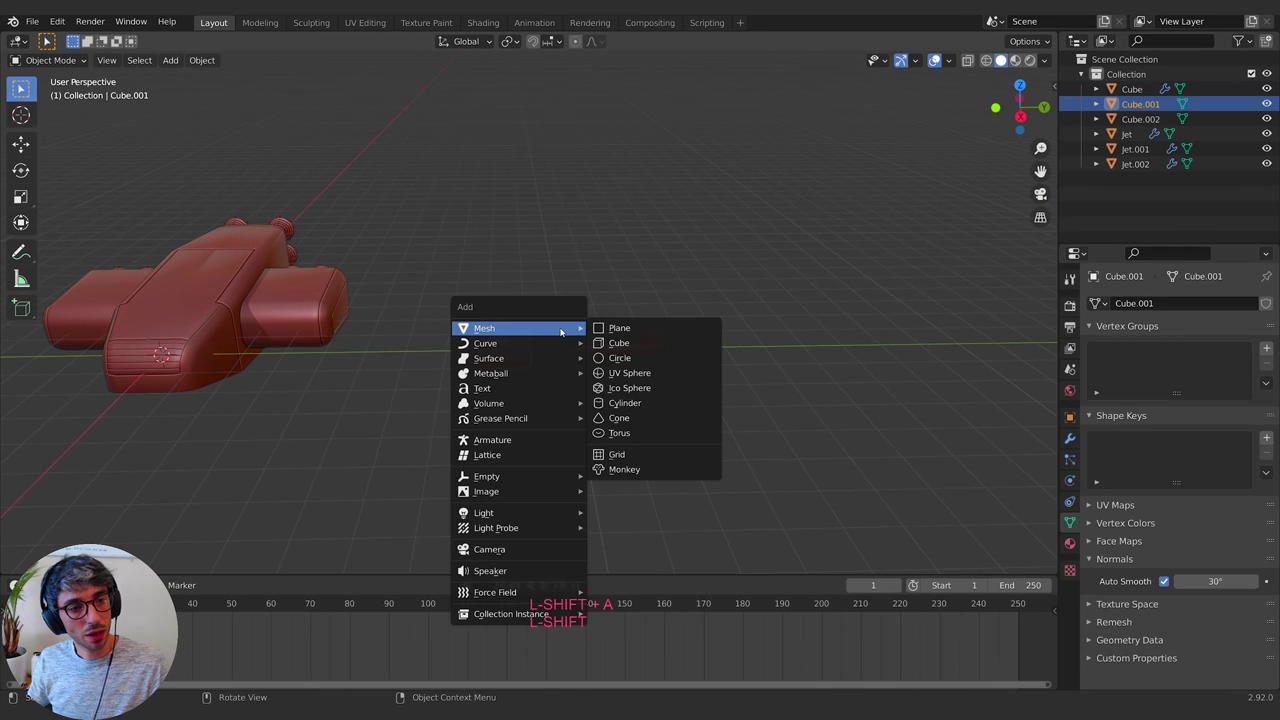
{"action": "left_click", "coordinate": [628, 345]}
{"action": "middle_click_drag", "start_coordinate": [498, 303], "coordinate": [485, 338]}
{"action": "key", "text": "g"}
{"action": "key", "text": "y"}
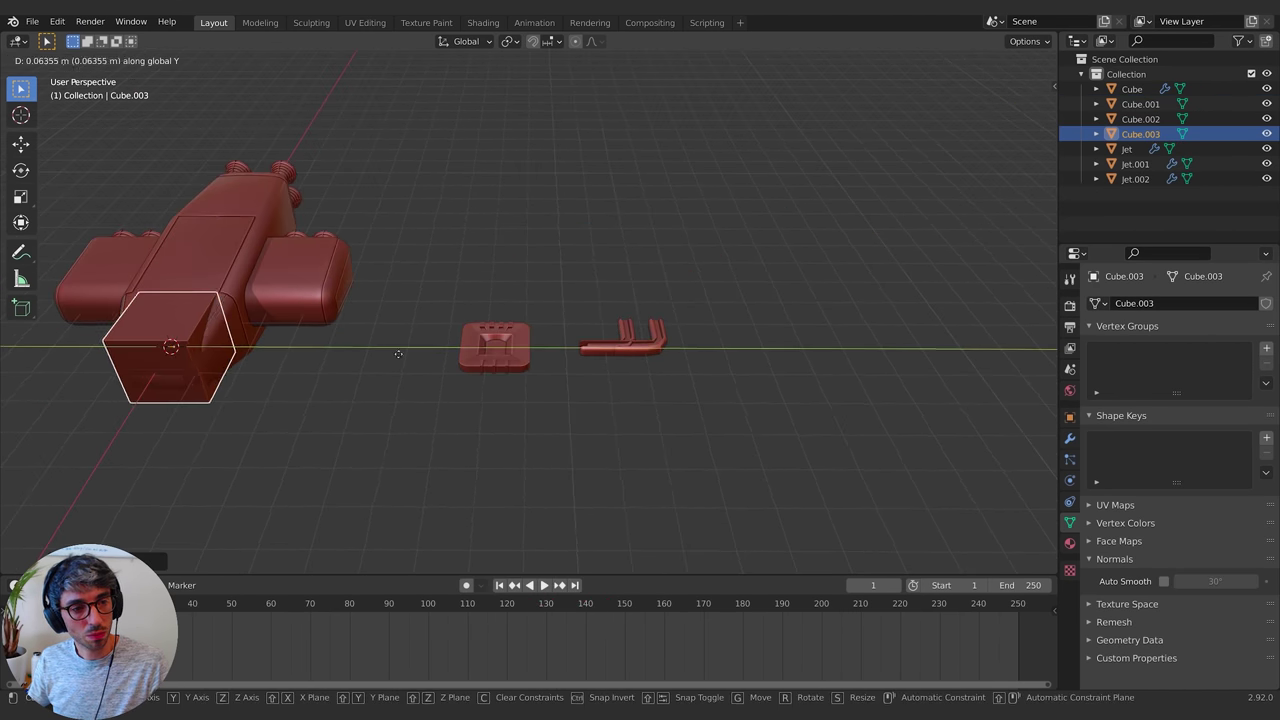
{"action": "left_click", "coordinate": [867, 343]}
{"action": "middle_click_drag", "start_coordinate": [867, 343], "coordinate": [716, 374], "text": "shift"}
{"action": "key", "text": "s"}
{"action": "key", "text": "z"}
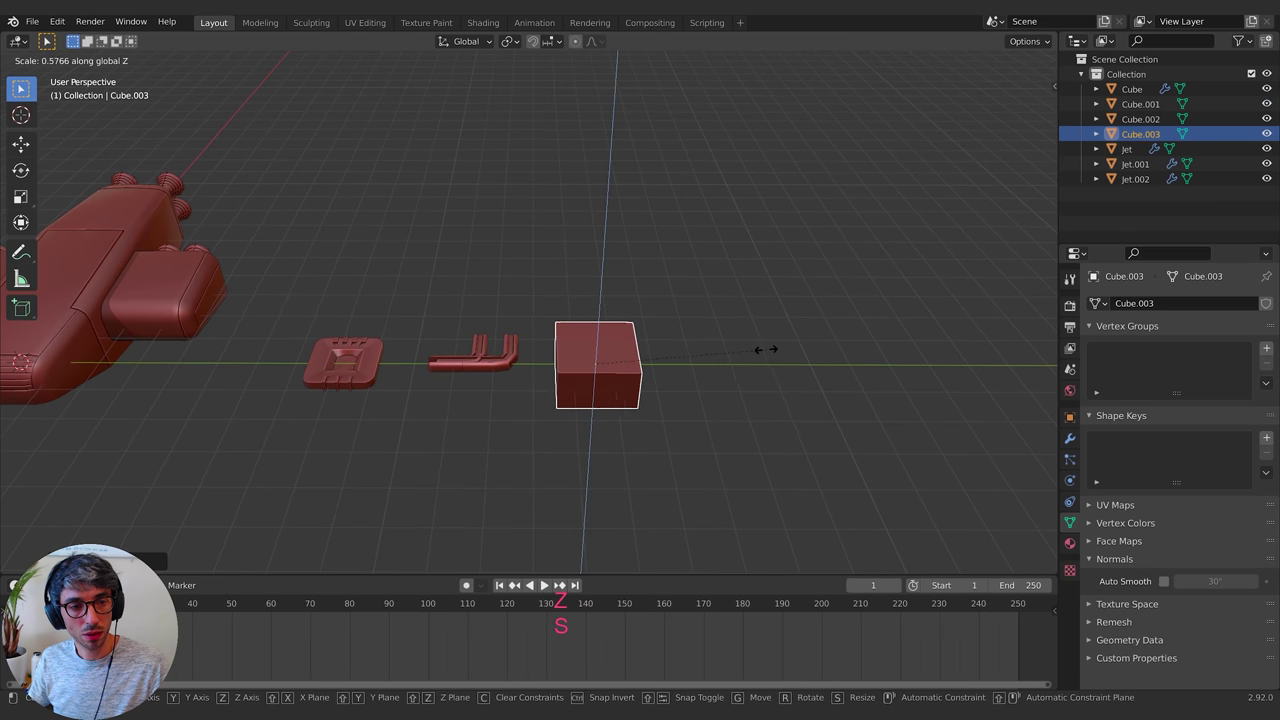
{"action": "key", "text": "Escape"}
Flatten the new cube's whole mesh along Z into a thin plate in Edit Mode
{"action": "key", "text": "a"}
{"action": "key", "text": "Tab"}
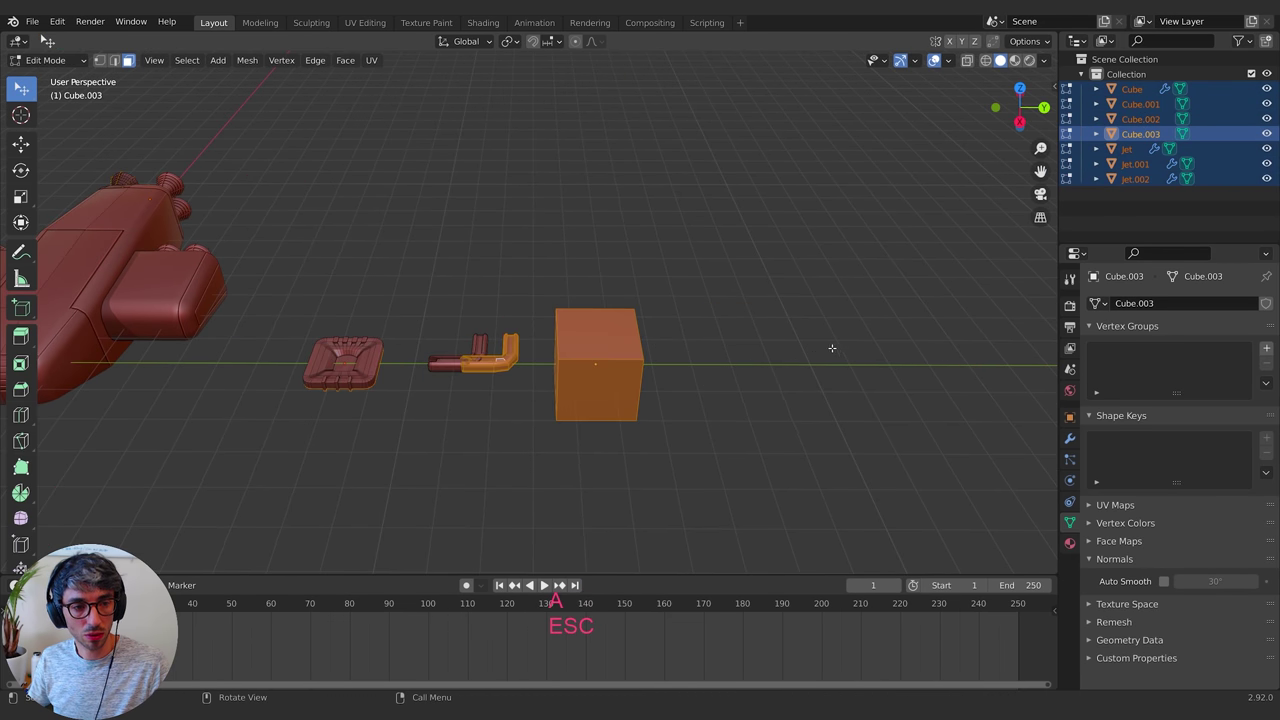
{"action": "left_click", "coordinate": [829, 349]}
{"action": "key", "text": "s"}
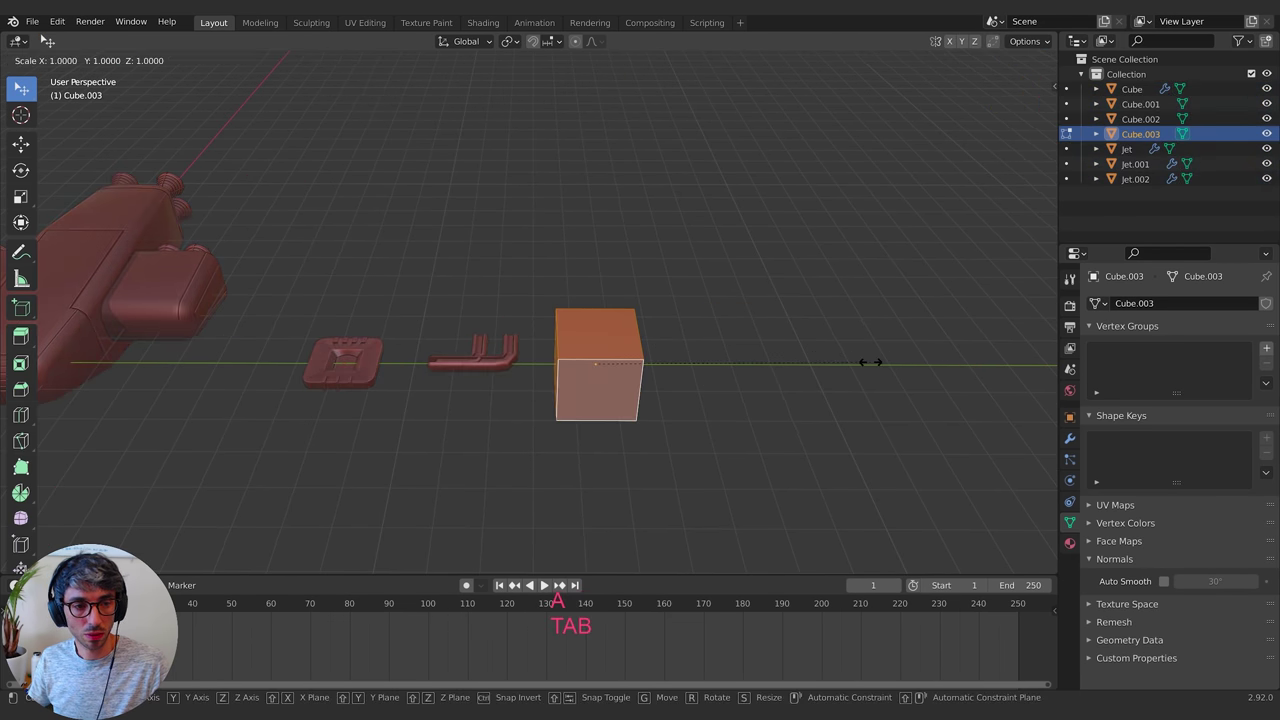
{"action": "key", "text": "z"}
{"action": "left_click", "coordinate": [683, 370]}
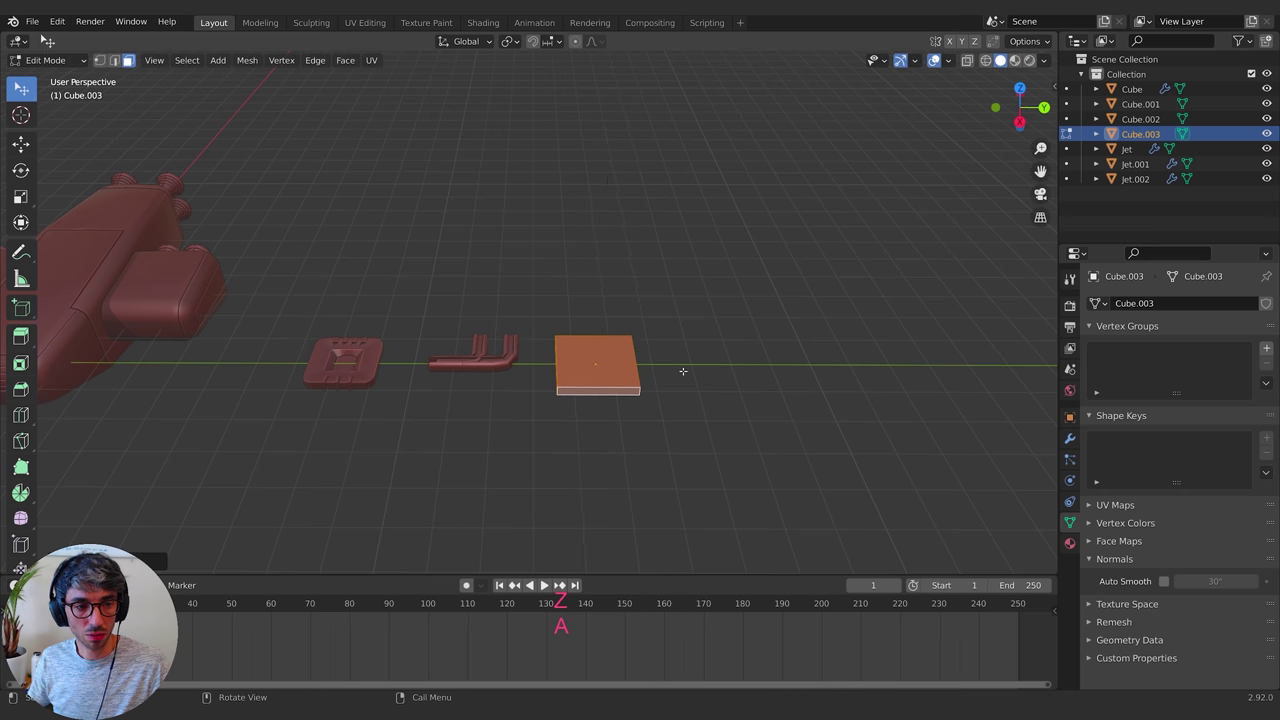
Bevel the edges of the thin plate
{"action": "scroll", "coordinate": [608, 326], "scroll_direction": "up", "scroll_amount": 4}
{"action": "middle_click_drag", "start_coordinate": [683, 371], "coordinate": [618, 300], "text": "shift"}
{"action": "scroll", "coordinate": [827, 424], "scroll_direction": "up", "scroll_amount": 2}
{"action": "scroll", "coordinate": [680, 409], "scroll_direction": "down", "scroll_amount": 4}
{"action": "mouse_move", "coordinate": [680, 409]}
{"action": "middle_mouse_down"}
{"action": "mouse_move", "coordinate": [697, 354]}
{"action": "mouse_move", "coordinate": [666, 306]}
{"action": "mouse_move", "coordinate": [557, 362]}
{"action": "mouse_move", "coordinate": [760, 391]}
{"action": "mouse_move", "coordinate": [691, 371]}
{"action": "mouse_move", "coordinate": [714, 366]}
{"action": "mouse_move", "coordinate": [673, 395]}
{"action": "middle_mouse_up"}
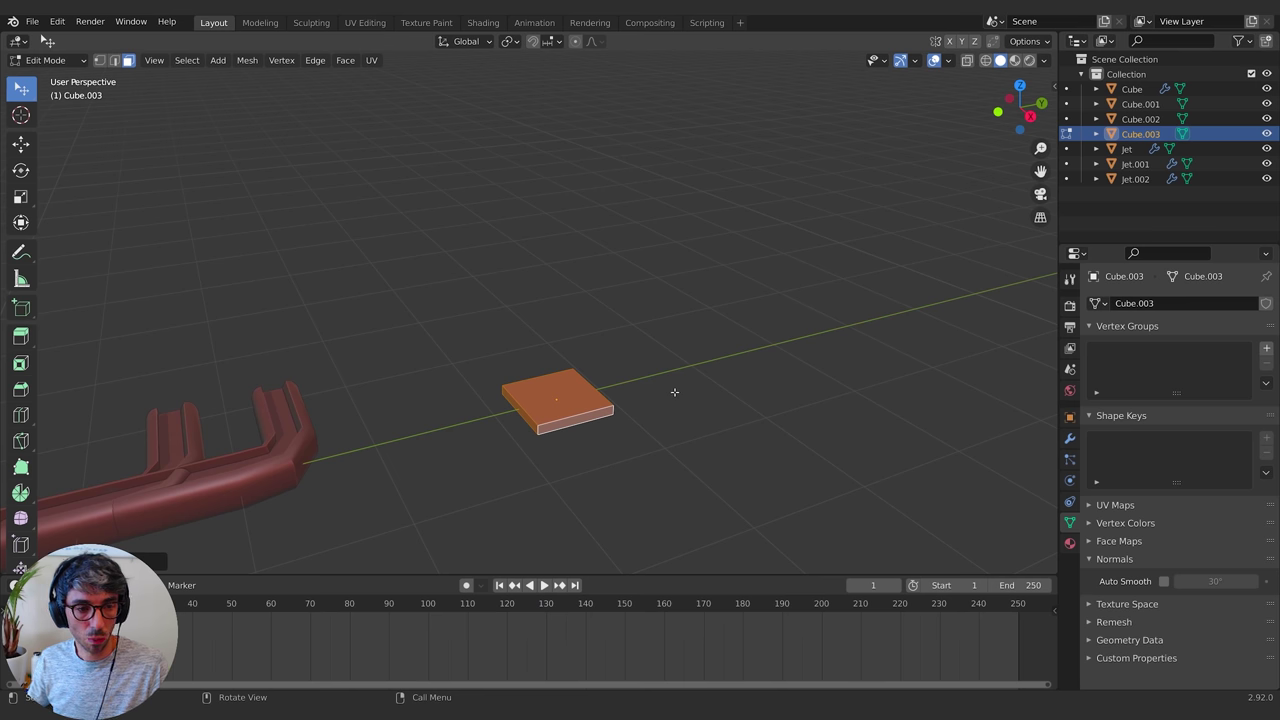
{"action": "key", "text": "ctrl+b"}
{"action": "left_click", "coordinate": [848, 386]}
{"action": "middle_click_drag", "start_coordinate": [820, 380], "coordinate": [610, 360]}
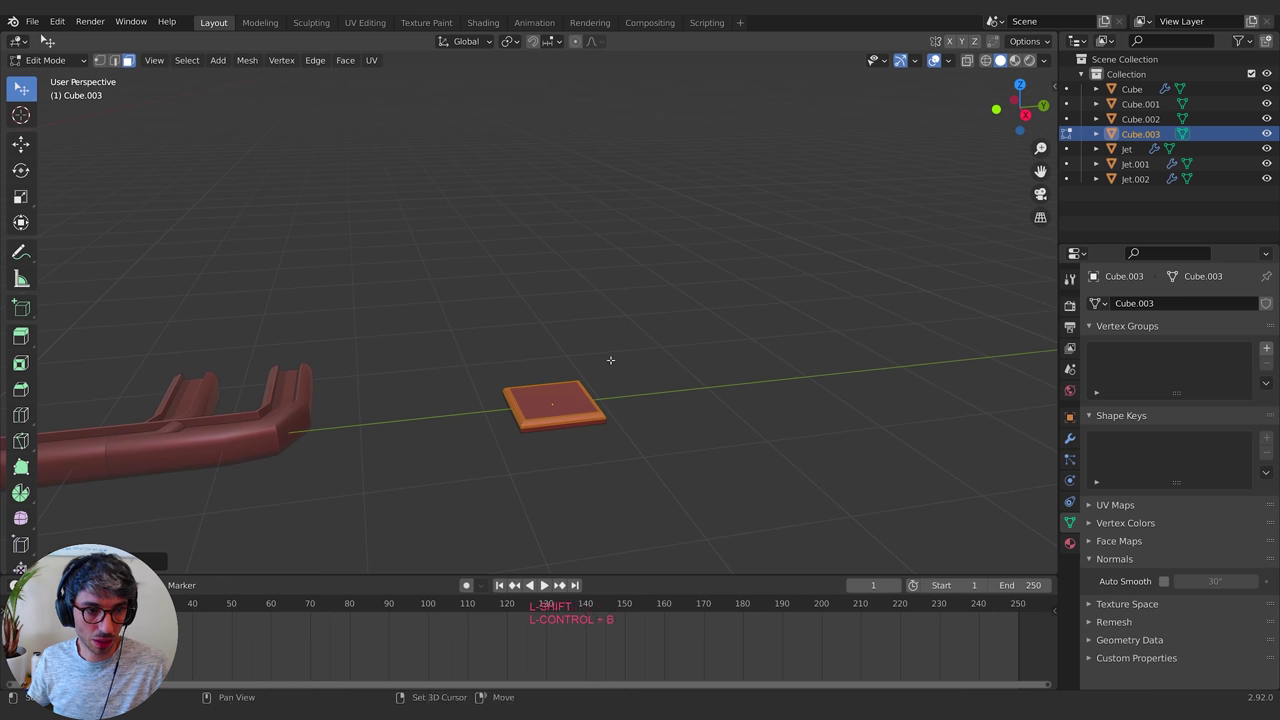
Snap the 3D cursor to the plate's centre, add a UV sphere there and scale it down to fit the plate
{"action": "key", "text": "shift+s"}
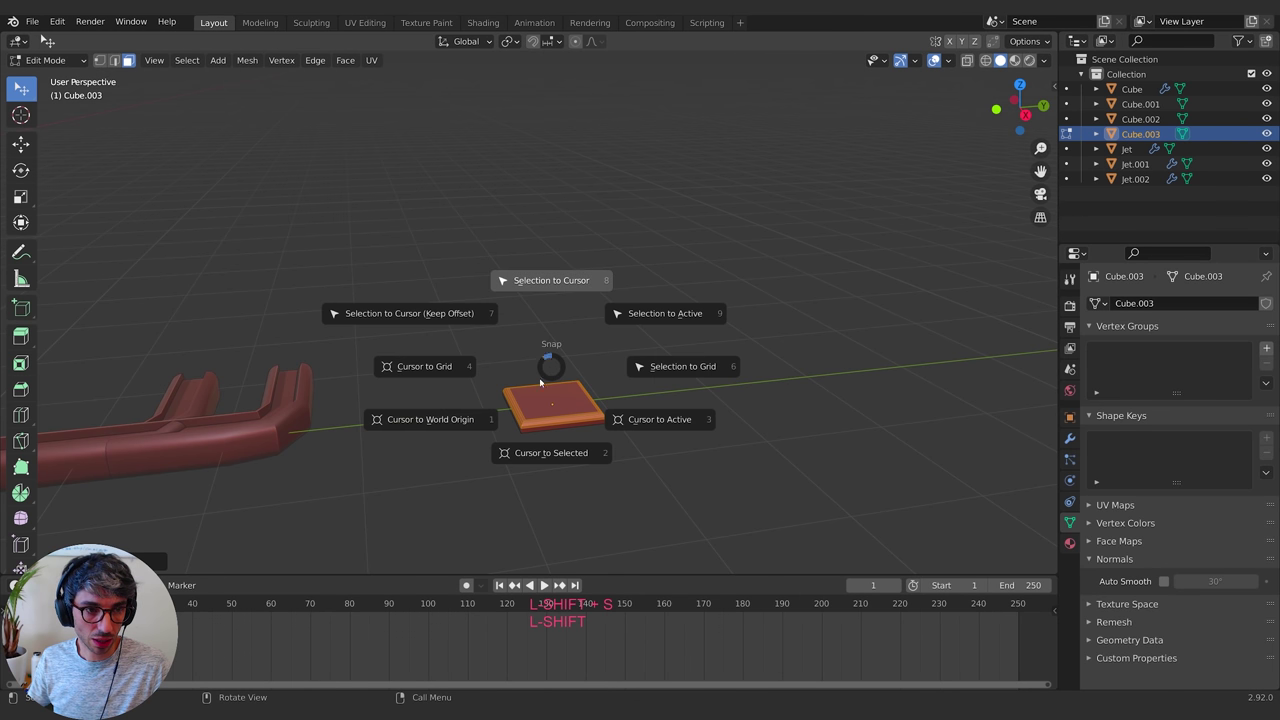
{"action": "left_click", "coordinate": [551, 452]}
{"action": "key", "text": "shift+a"}
{"action": "middle_click_drag", "start_coordinate": [694, 451], "coordinate": [808, 451]}
{"action": "left_click", "coordinate": [619, 473]}
{"action": "key", "text": "s"}
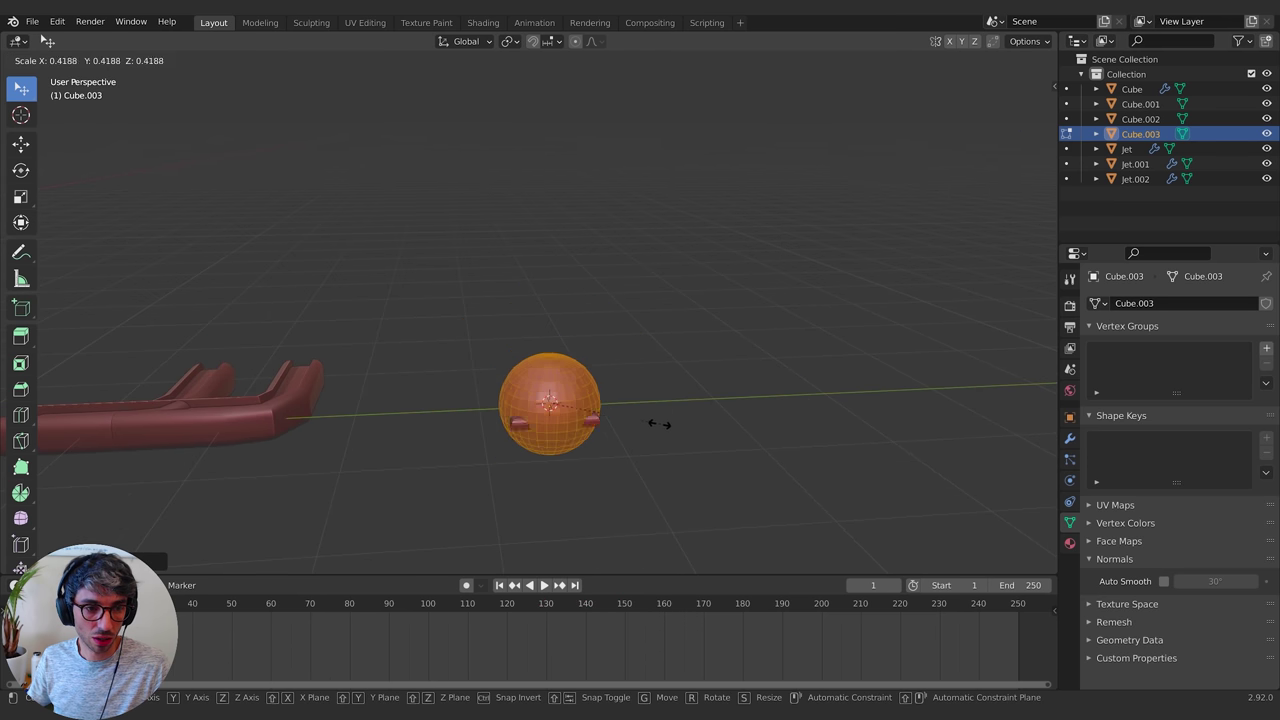
{"action": "left_click", "coordinate": [597, 409]}
Adjust the sphere's size as a dome on the plate and offset it from the centre along negative X
{"action": "middle_click_drag", "start_coordinate": [605, 400], "coordinate": [557, 260]}
{"action": "scroll", "coordinate": [662, 391], "scroll_direction": "up", "scroll_amount": 3}
{"action": "scroll", "coordinate": [557, 262], "scroll_direction": "up", "scroll_amount": 3}
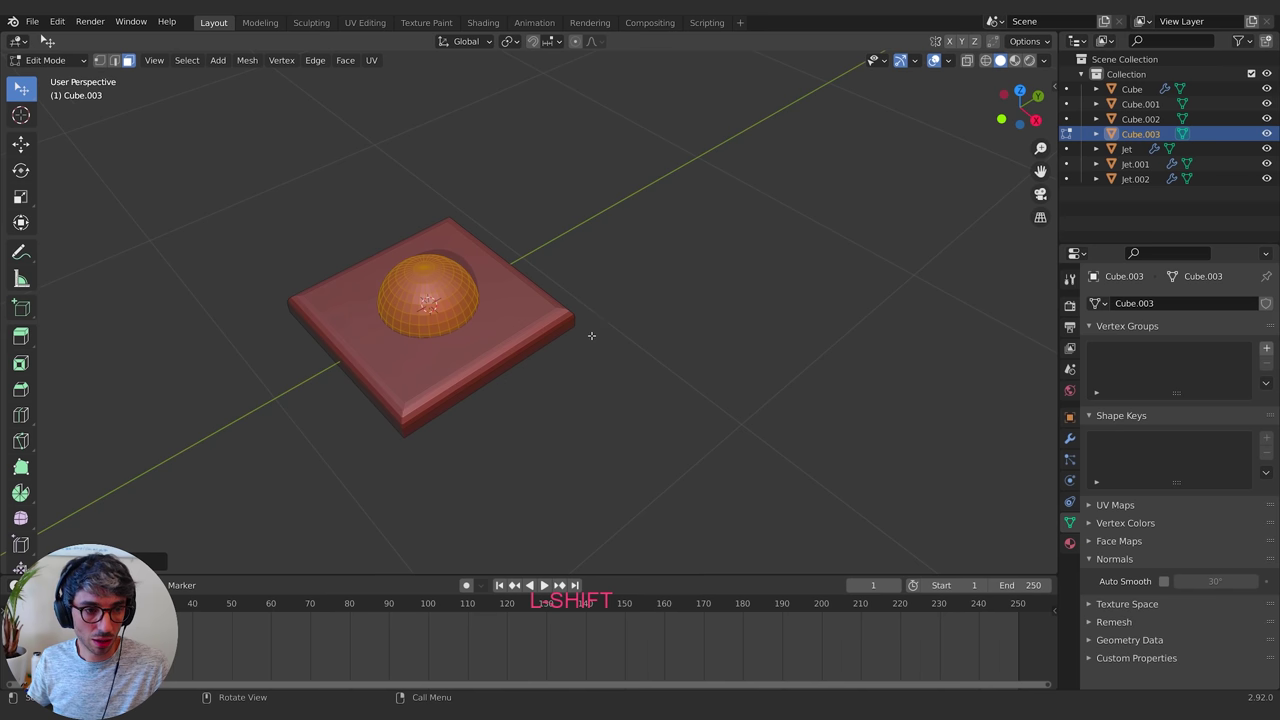
{"action": "middle_click_drag", "start_coordinate": [591, 334], "coordinate": [600, 282]}
{"action": "middle_click_drag", "start_coordinate": [610, 268], "coordinate": [646, 351], "text": "shift"}
{"action": "key", "text": "s"}
{"action": "left_click", "coordinate": [690, 363]}
Try duplicating the dome in place, moving the copy along X and scaling it
{"action": "key", "text": "shift+d"}
{"action": "key", "text": "Escape"}
{"action": "middle_click_drag", "start_coordinate": [531, 349], "coordinate": [491, 374]}
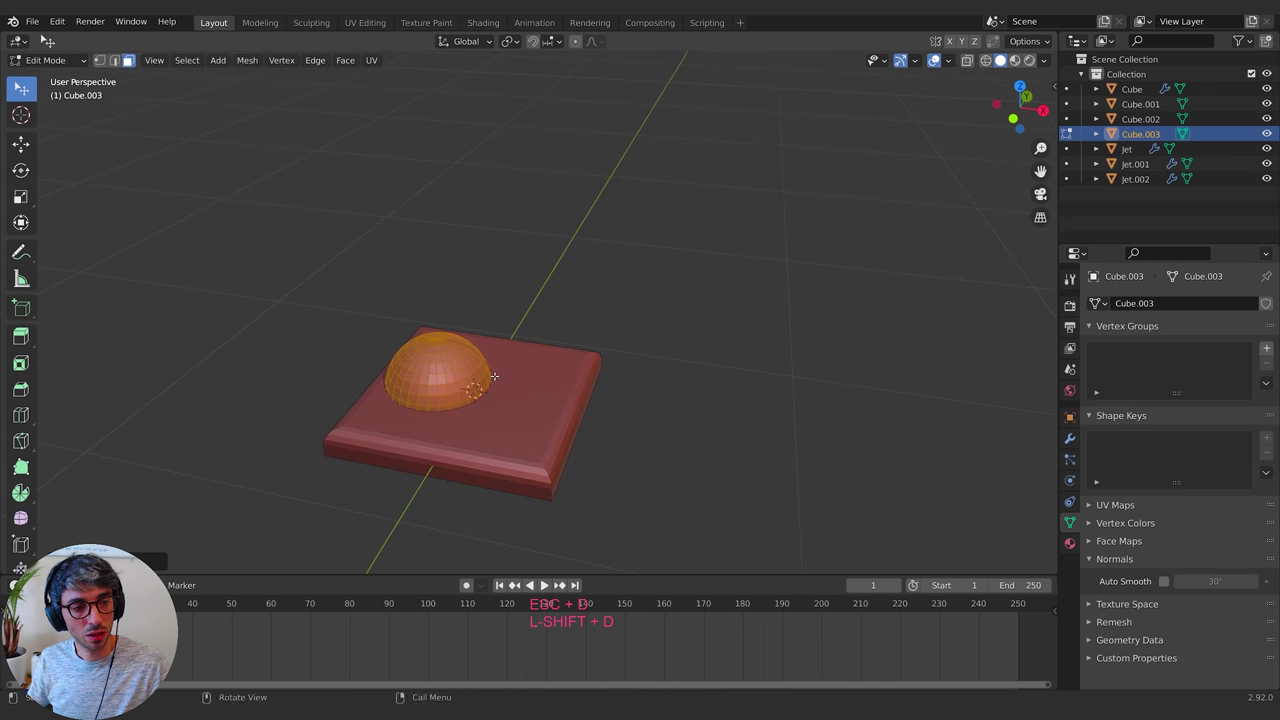
{"action": "key", "text": "g"}
{"action": "key", "text": "x"}
{"action": "left_click", "coordinate": [720, 421]}
{"action": "key", "text": "s"}
{"action": "left_click", "coordinate": [631, 414]}
Reposition the duplicate dome along X, rescale it and delete it
{"action": "key", "text": "g"}
{"action": "middle_click_drag", "start_coordinate": [631, 414], "coordinate": [642, 384]}
{"action": "key", "text": "x"}
{"action": "left_click", "coordinate": [689, 409]}
{"action": "key", "text": "s"}
{"action": "left_click", "coordinate": [720, 402]}
{"action": "key", "text": "x"}
{"action": "left_click", "coordinate": [642, 383]}
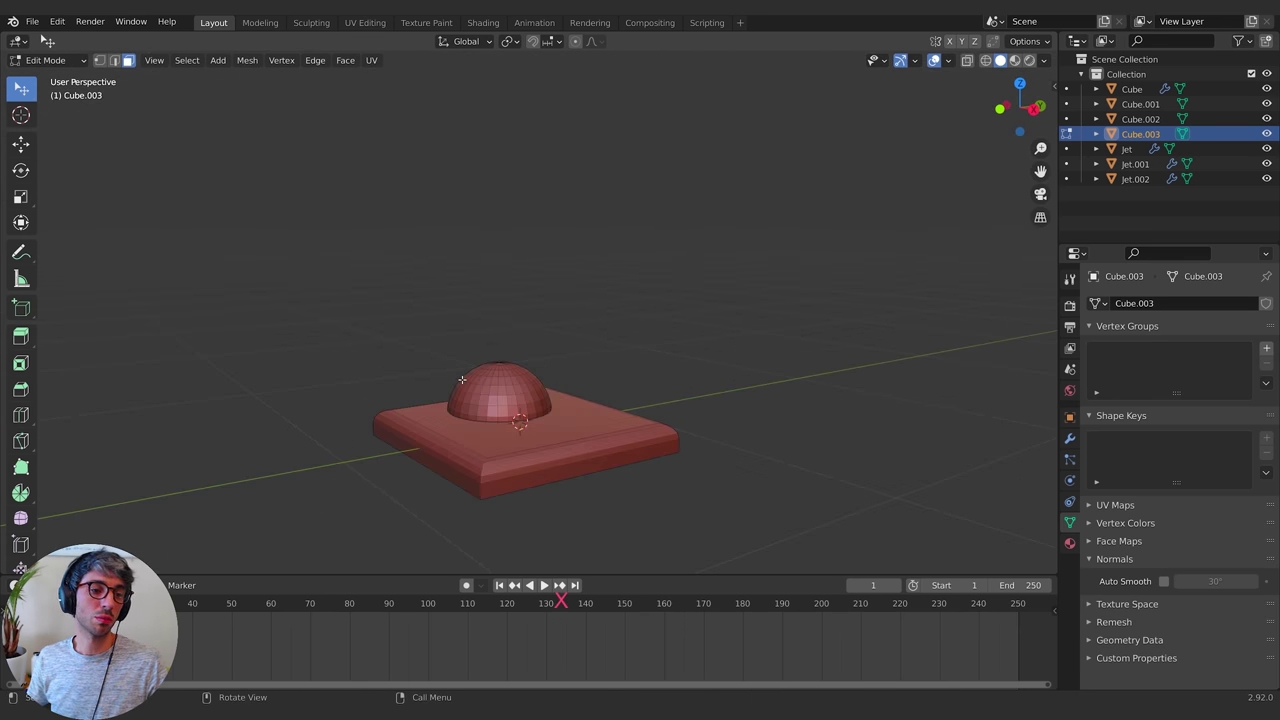
Select the whole dome, duplicate it and move the copy along X beside the first one
{"action": "middle_click_drag", "start_coordinate": [493, 388], "coordinate": [656, 371]}
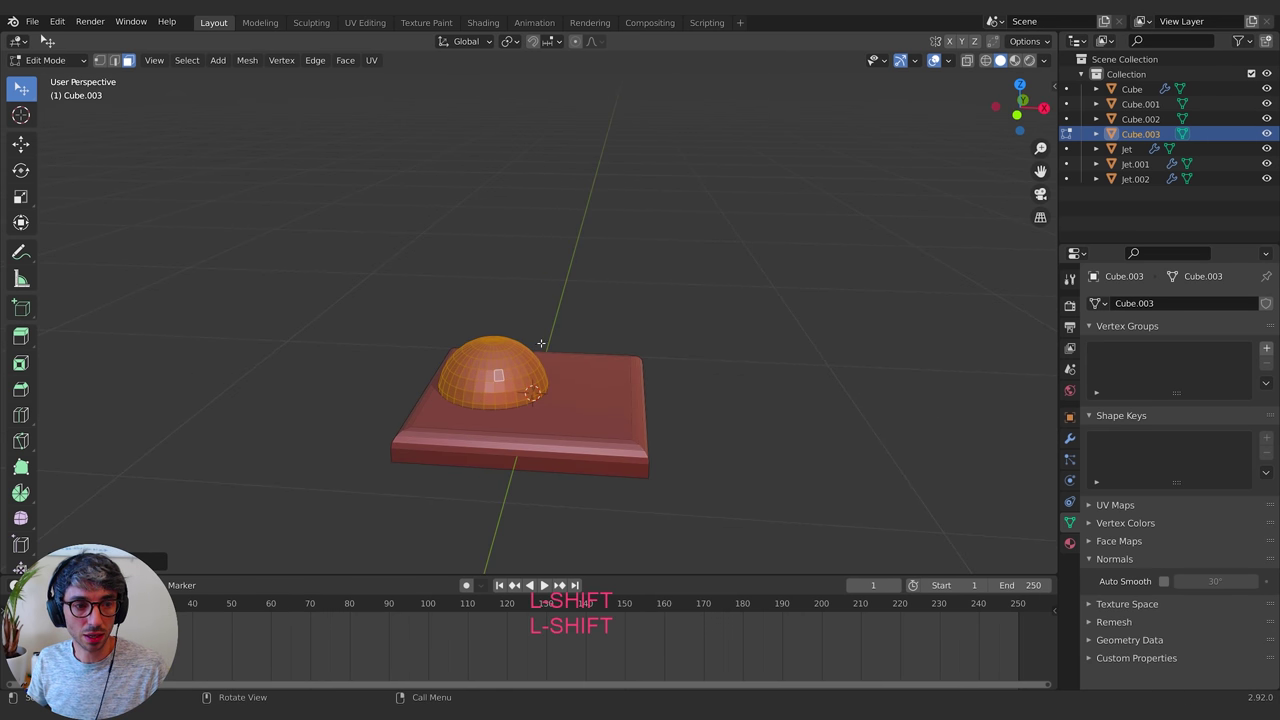
{"action": "middle_click_drag", "start_coordinate": [541, 343], "coordinate": [573, 352]}
{"action": "key", "text": "shift+d"}
{"action": "key", "text": "Escape"}
{"action": "key", "text": "g"}
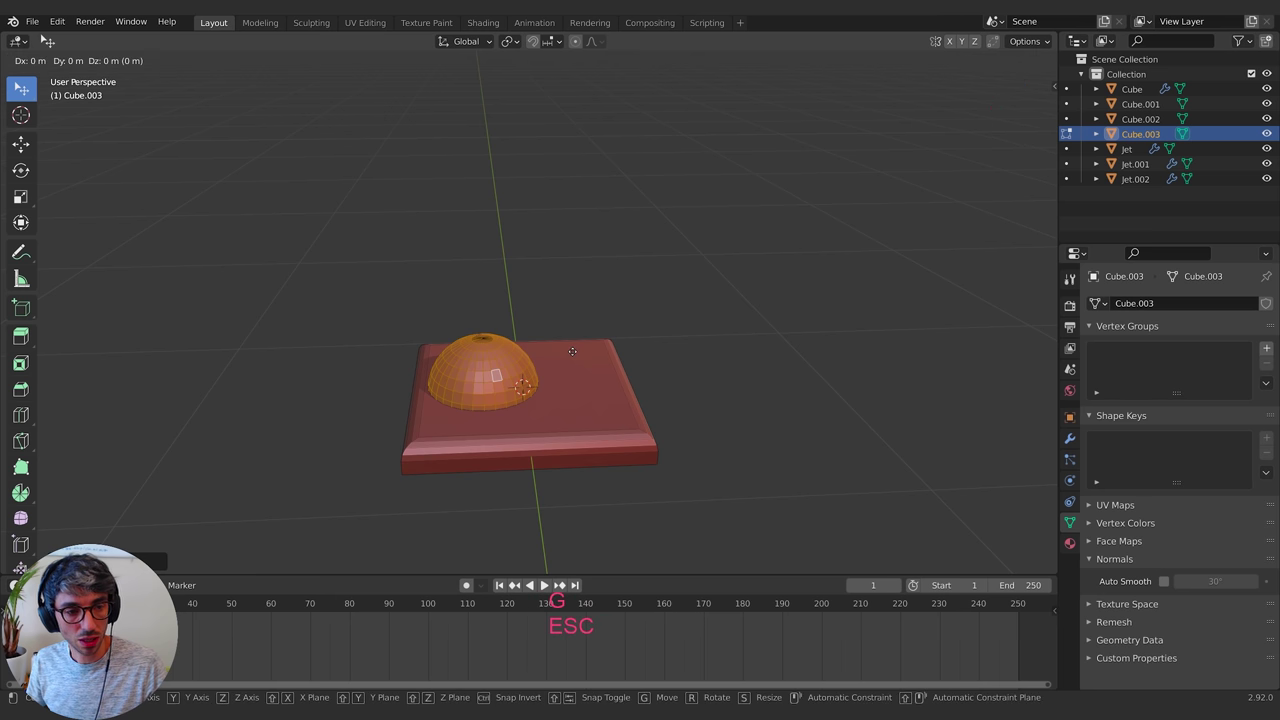
{"action": "key", "text": "x"}
{"action": "left_click", "coordinate": [684, 353]}
{"action": "middle_click_drag", "start_coordinate": [684, 353], "coordinate": [601, 430]}
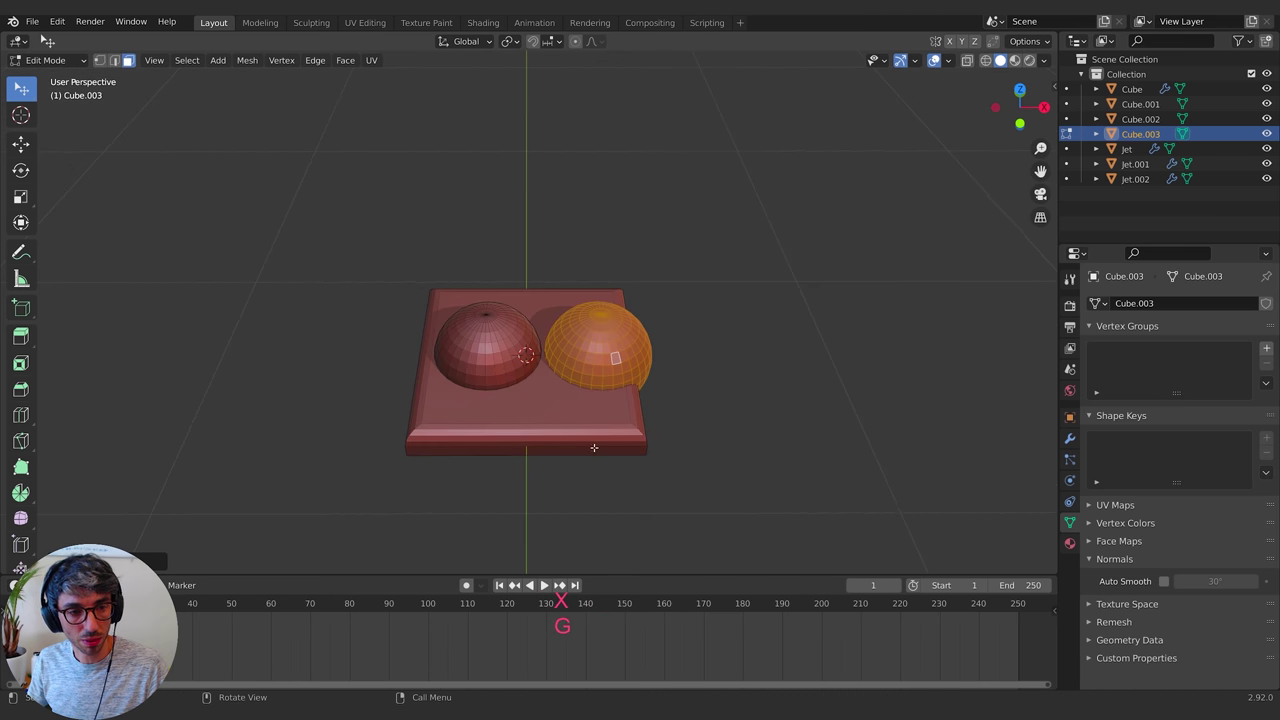
Select only the plate and scale it wider along X to hold both domes
{"action": "key", "text": "Tab"}
{"action": "key", "text": "a"}
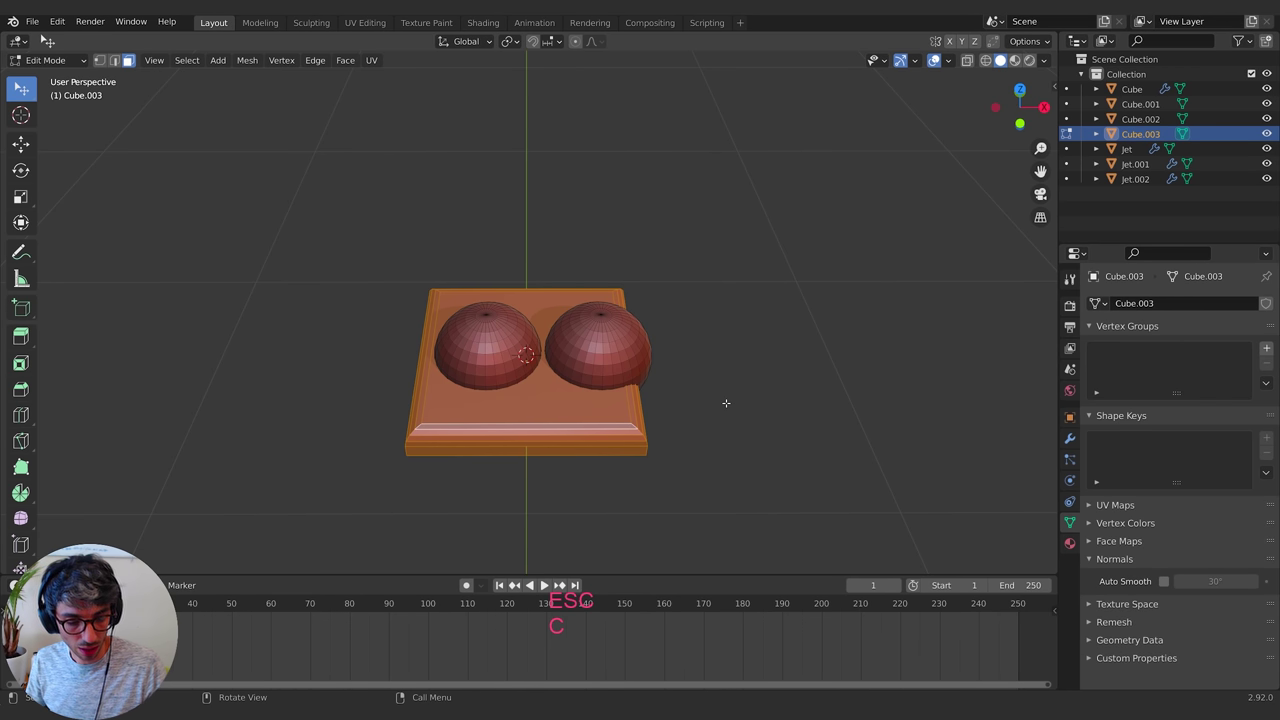
{"action": "key", "text": "s"}
{"action": "key", "text": "x"}
{"action": "left_click", "coordinate": [772, 407]}
{"action": "key", "text": "g"}
{"action": "key", "text": "y"}
{"action": "key", "text": "Escape"}
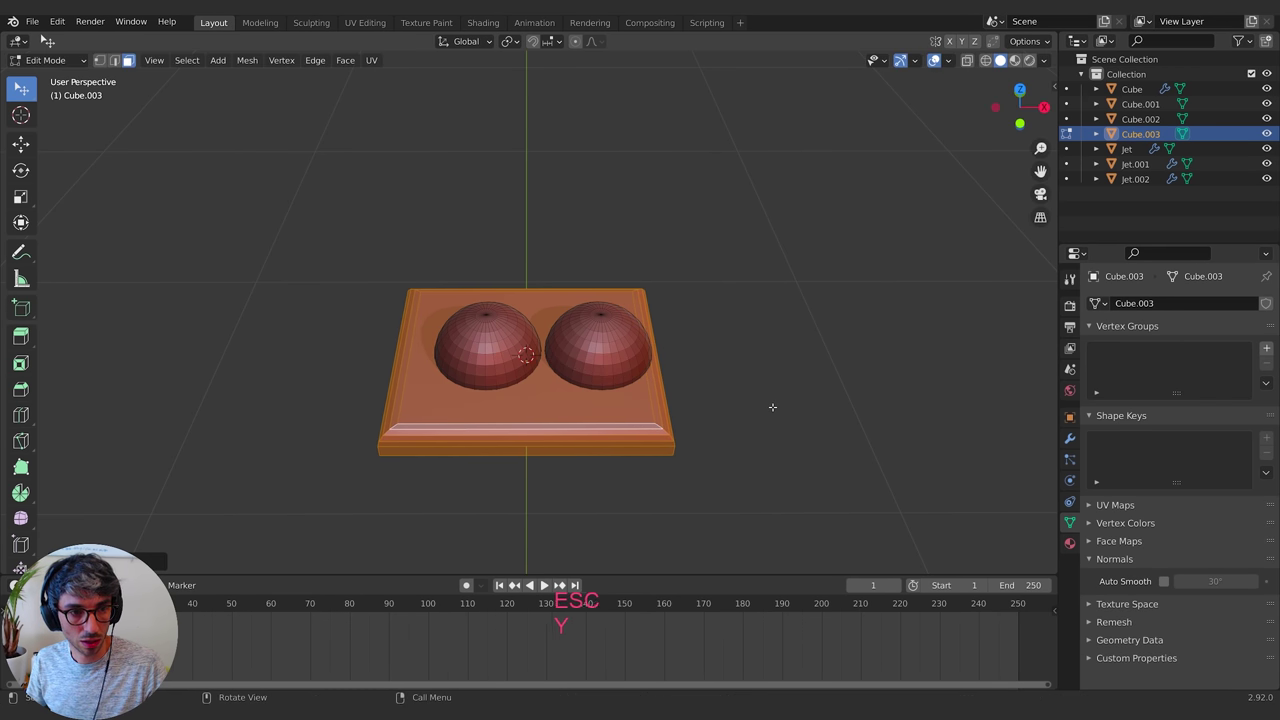
Move the plate along X to centre it under the two domes and return to Object Mode
{"action": "key", "text": "g"}
{"action": "key", "text": "x"}
{"action": "key", "text": "Escape"}
{"action": "key", "text": "Tab"}
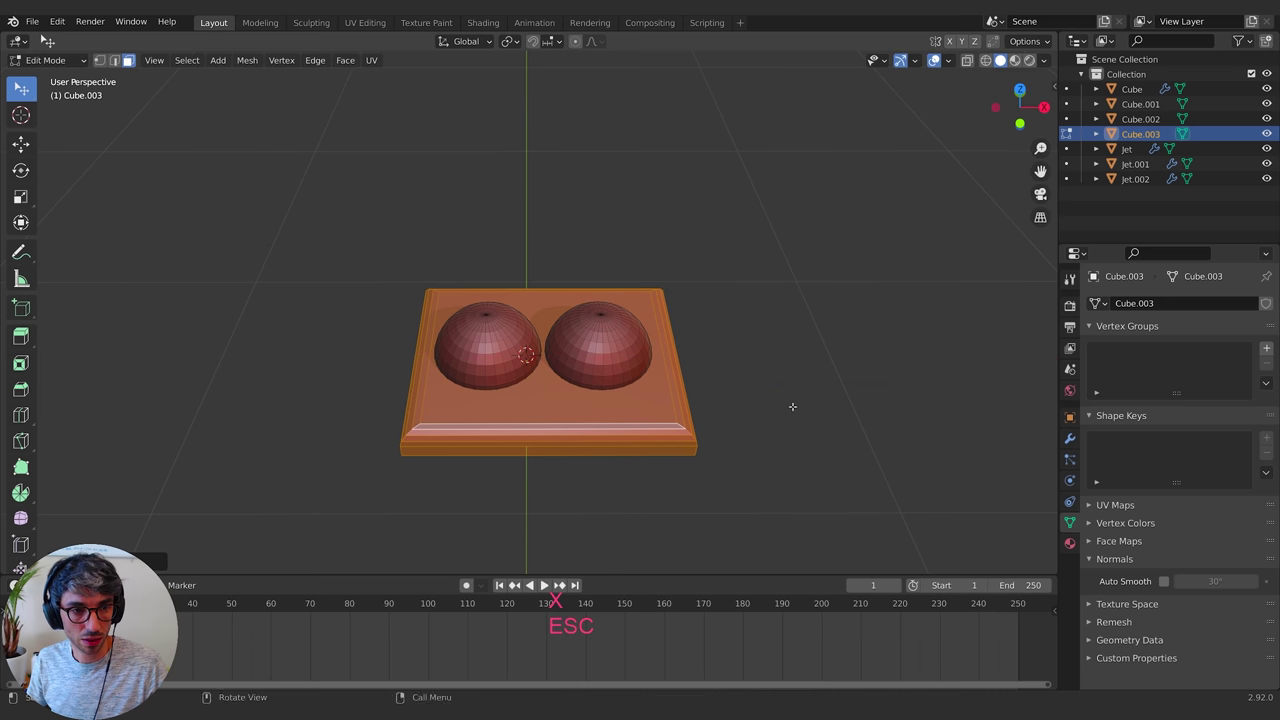
{"action": "middle_click_drag", "start_coordinate": [791, 403], "coordinate": [714, 394]}
{"action": "scroll", "coordinate": [714, 394], "scroll_direction": "down", "scroll_amount": 6}
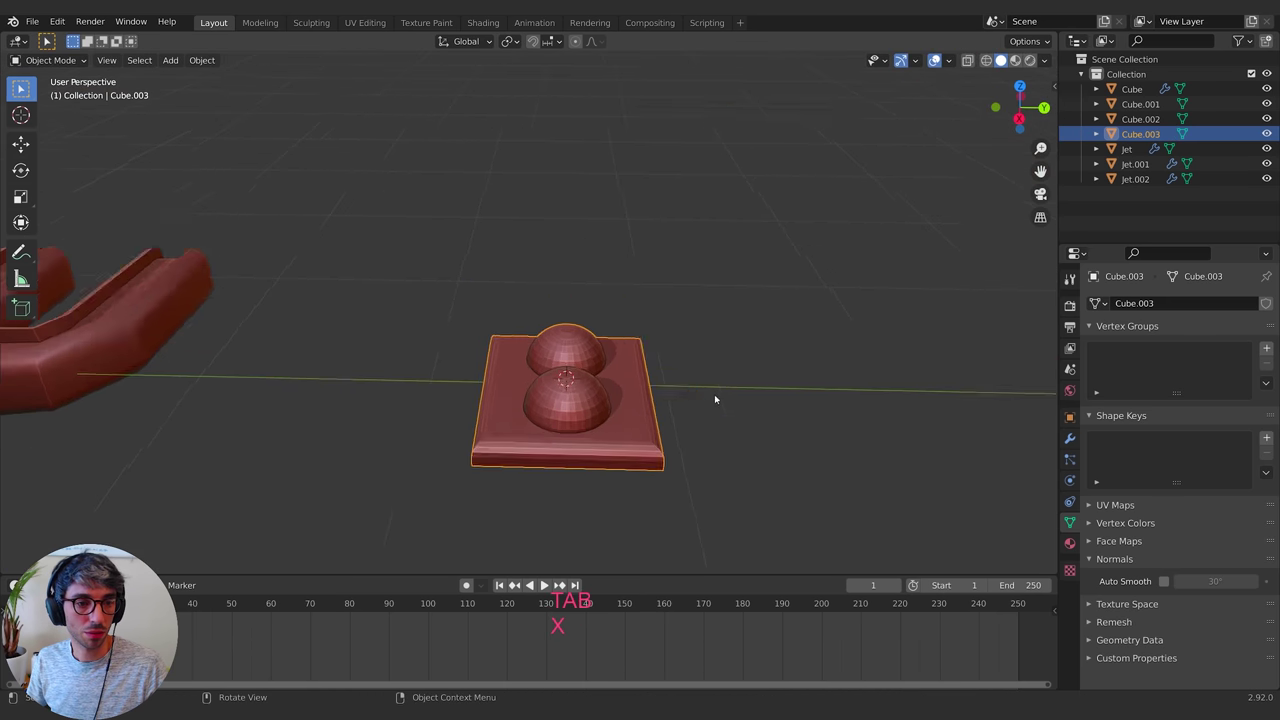
Extrude the plate's top face in place and lower it about 0.023 m along Z to form a recess
{"action": "key", "text": "Tab"}
{"action": "middle_click_drag", "start_coordinate": [443, 403], "coordinate": [727, 377]}
{"action": "scroll", "coordinate": [643, 369], "scroll_direction": "up", "scroll_amount": 5}
{"action": "left_click", "coordinate": [637, 410]}
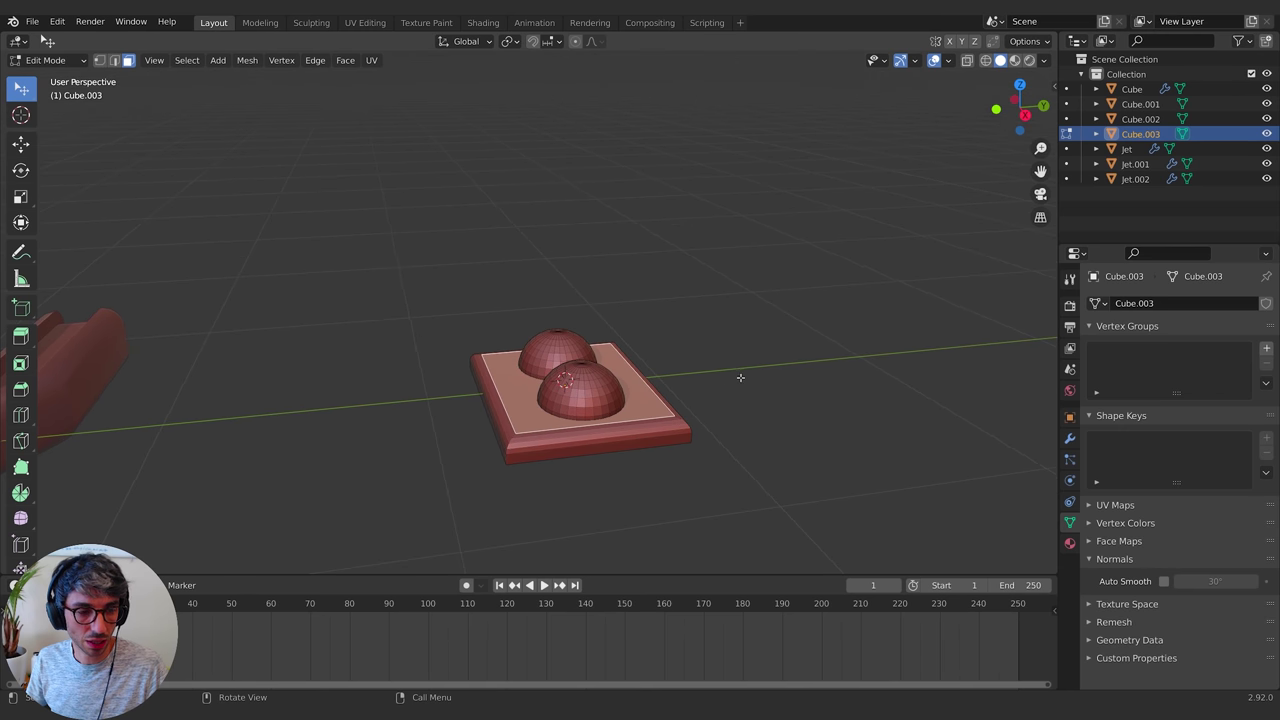
{"action": "key", "text": "e"}
{"action": "key", "text": "Escape"}
{"action": "key", "text": "g"}
{"action": "key", "text": "z"}
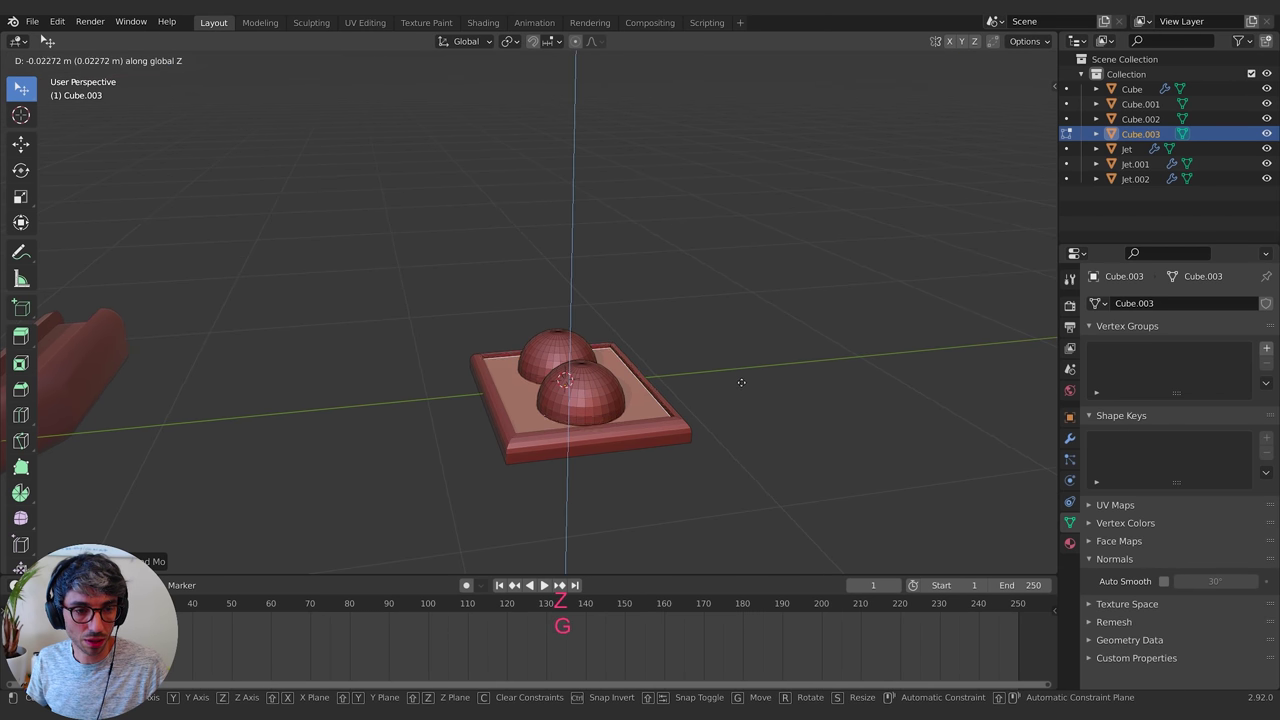
{"action": "left_click", "coordinate": [741, 383]}
Taper the recess walls by shrinking its floor face, enlarge the face again by about 1.14, and return to Object Mode
{"action": "key", "text": "Tab"}
{"action": "middle_click_drag", "start_coordinate": [741, 383], "coordinate": [828, 466]}
{"action": "key", "text": "Tab"}
{"action": "key", "text": "Tab"}
{"action": "key", "text": "s"}
{"action": "left_click", "coordinate": [755, 400]}
{"action": "key", "text": "Tab"}
{"action": "key", "text": "Tab"}
{"action": "key", "text": "s"}
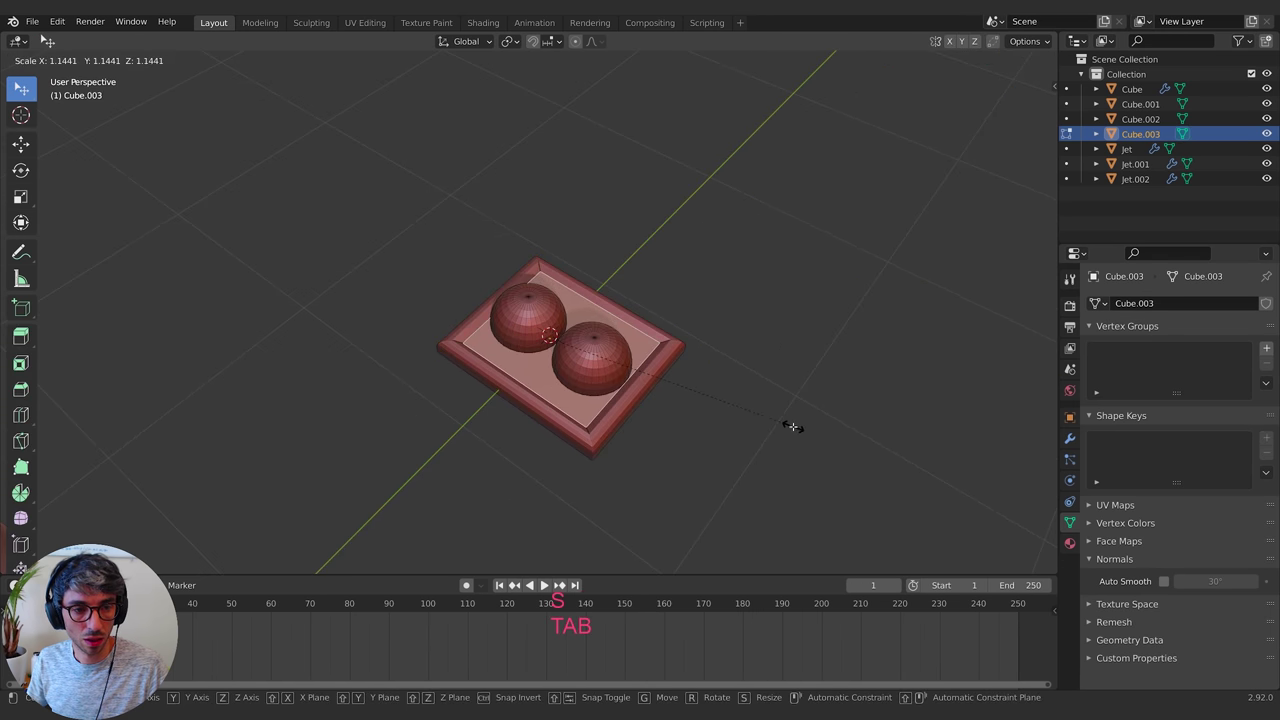
{"action": "left_click", "coordinate": [792, 427]}
{"action": "key", "text": "Tab"}
{"action": "middle_click_drag", "start_coordinate": [800, 414], "coordinate": [641, 415]}
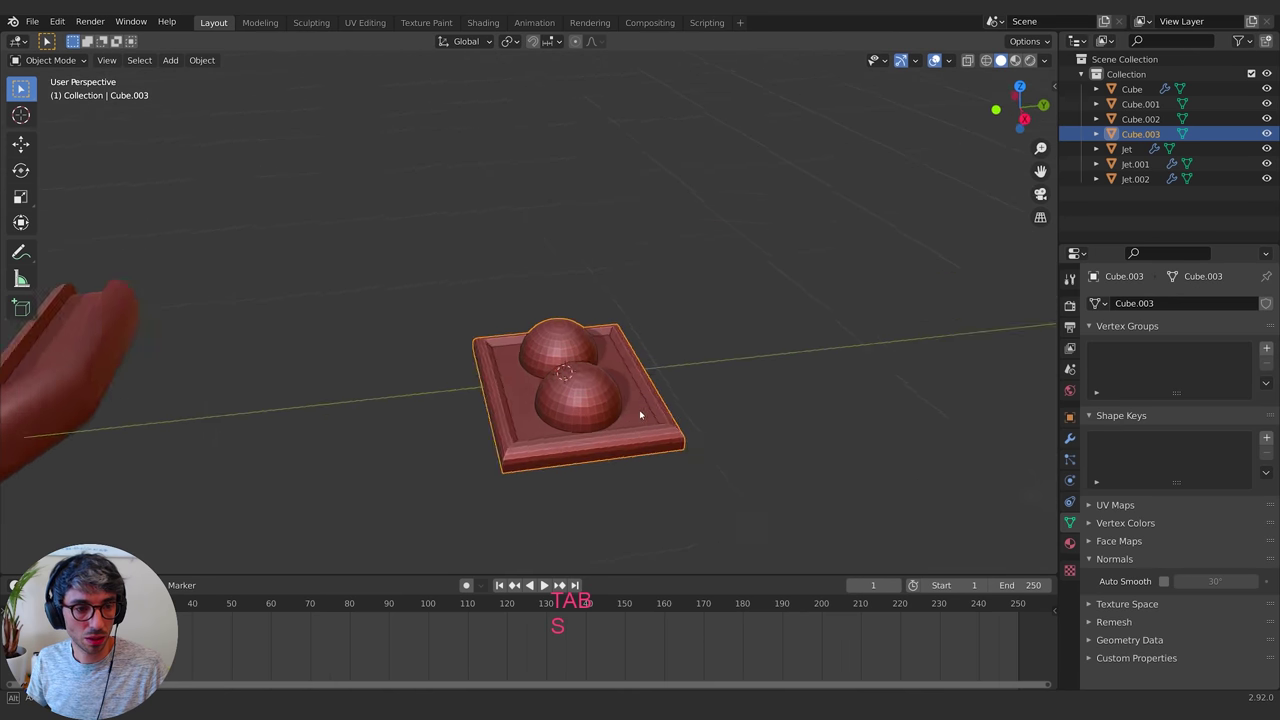
Shade the domed plate smooth with Auto Smooth enabled at 30°, and deselect it
{"action": "scroll", "coordinate": [641, 415], "scroll_direction": "down", "scroll_amount": 7}
{"action": "scroll", "coordinate": [594, 374], "scroll_direction": "up", "scroll_amount": 4}
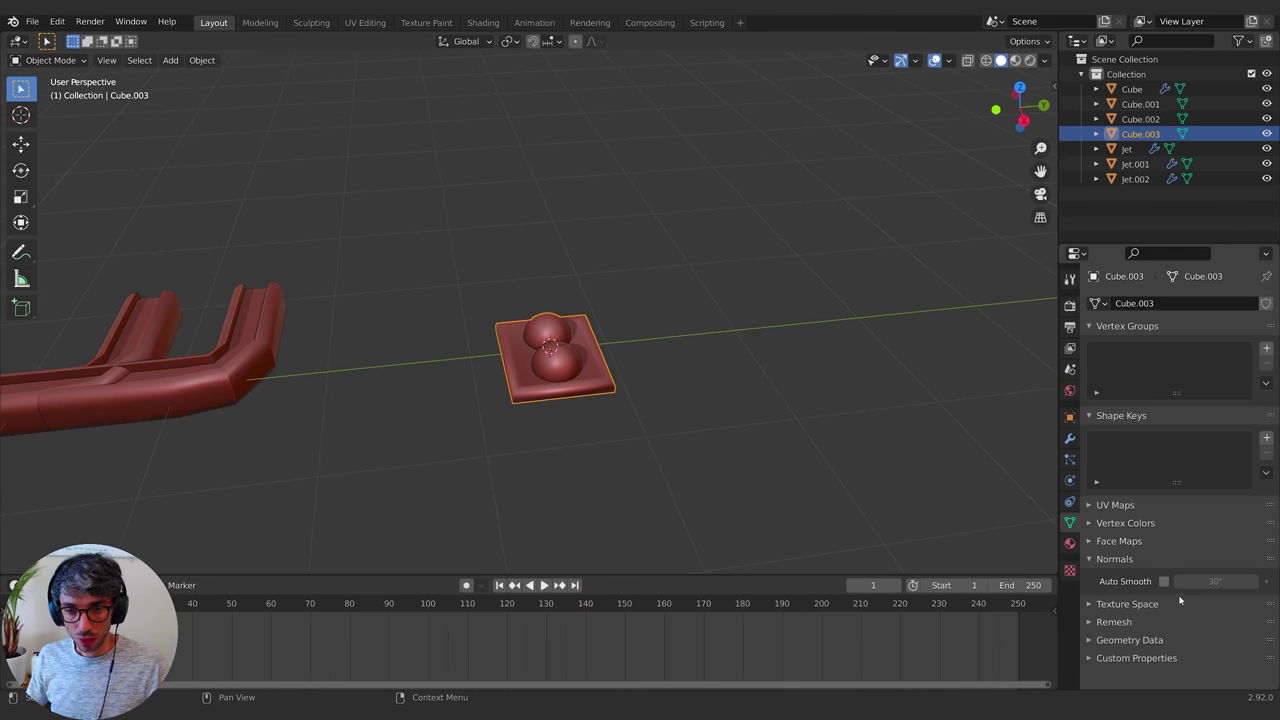
{"action": "left_click", "coordinate": [1164, 582]}
{"action": "middle_click_drag", "start_coordinate": [485, 463], "coordinate": [811, 434]}
{"action": "left_click", "coordinate": [534, 434]}
{"action": "scroll", "coordinate": [802, 420], "scroll_direction": "down", "scroll_amount": 5}
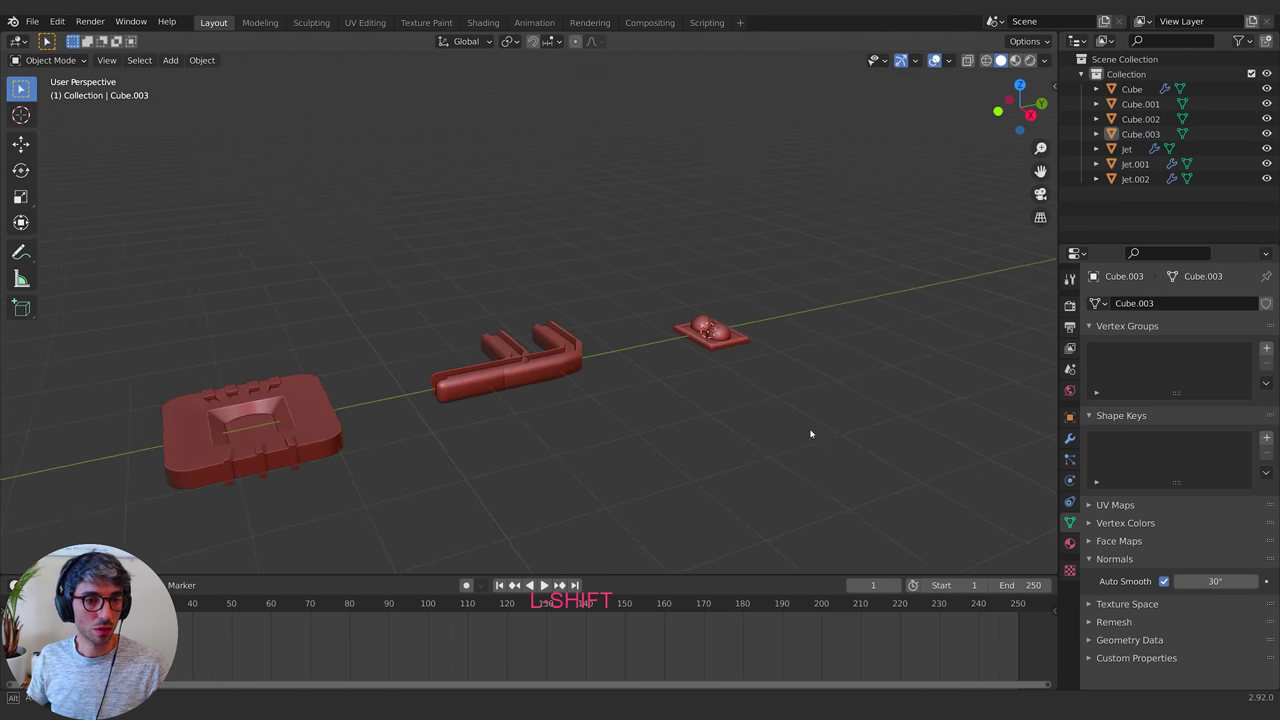
Select the circular cap faces on top of both domes in Edit Mode and inset them about 0.008 m
{"action": "middle_click_drag", "start_coordinate": [612, 420], "coordinate": [621, 461]}
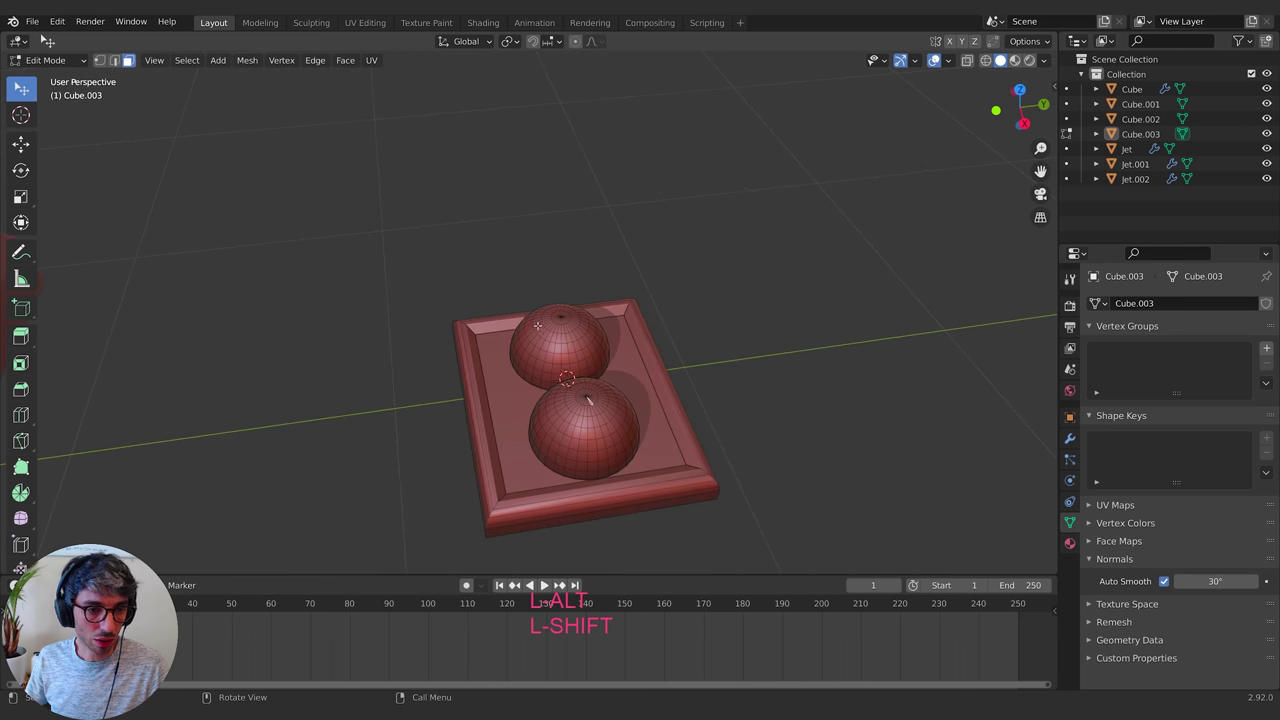
{"action": "scroll", "coordinate": [621, 461], "scroll_direction": "up", "scroll_amount": 3}
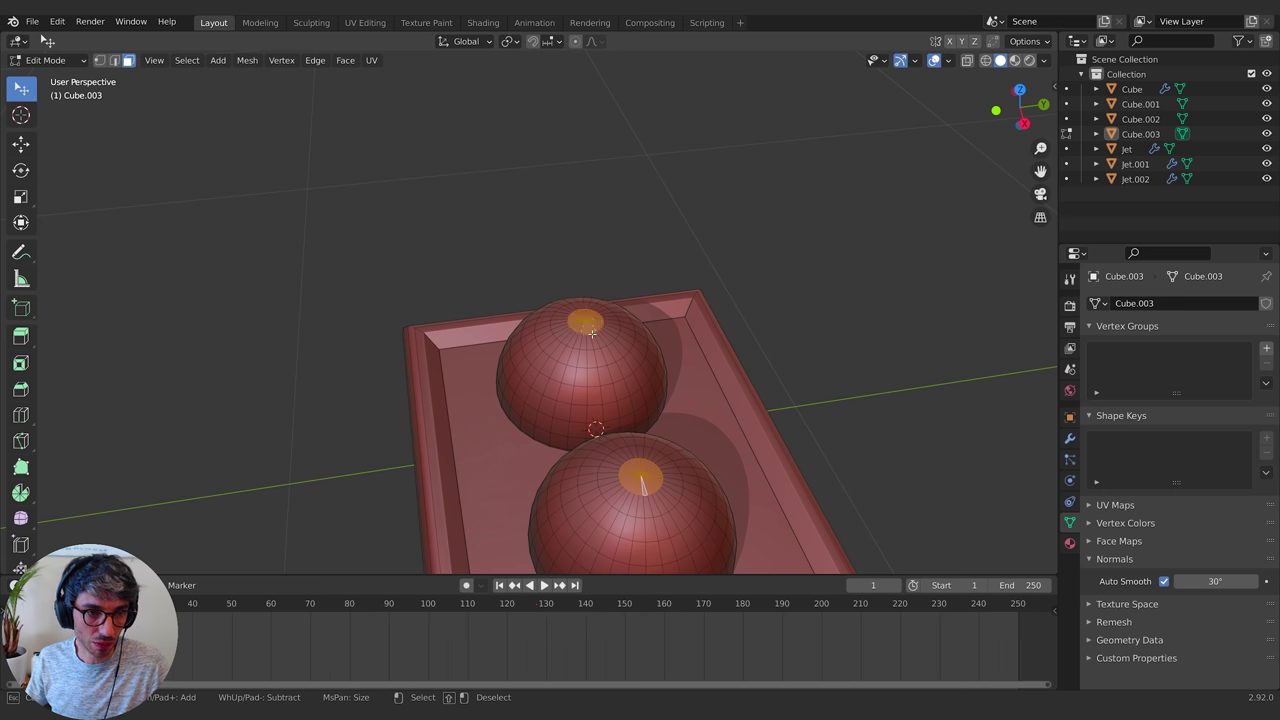
{"action": "scroll", "coordinate": [635, 513], "scroll_direction": "up", "scroll_amount": 3}
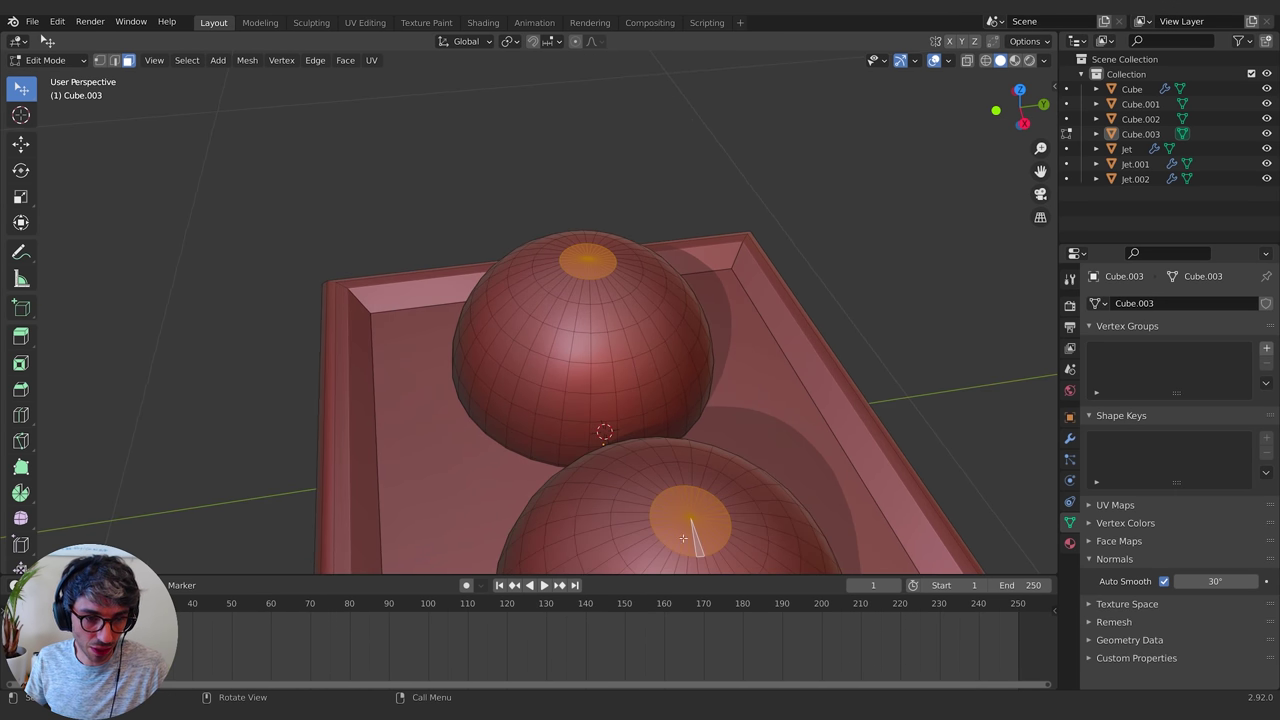
{"action": "middle_click_drag", "start_coordinate": [659, 483], "coordinate": [583, 417], "text": "shift"}
{"action": "middle_click_drag", "start_coordinate": [649, 388], "coordinate": [693, 360], "text": "shift"}
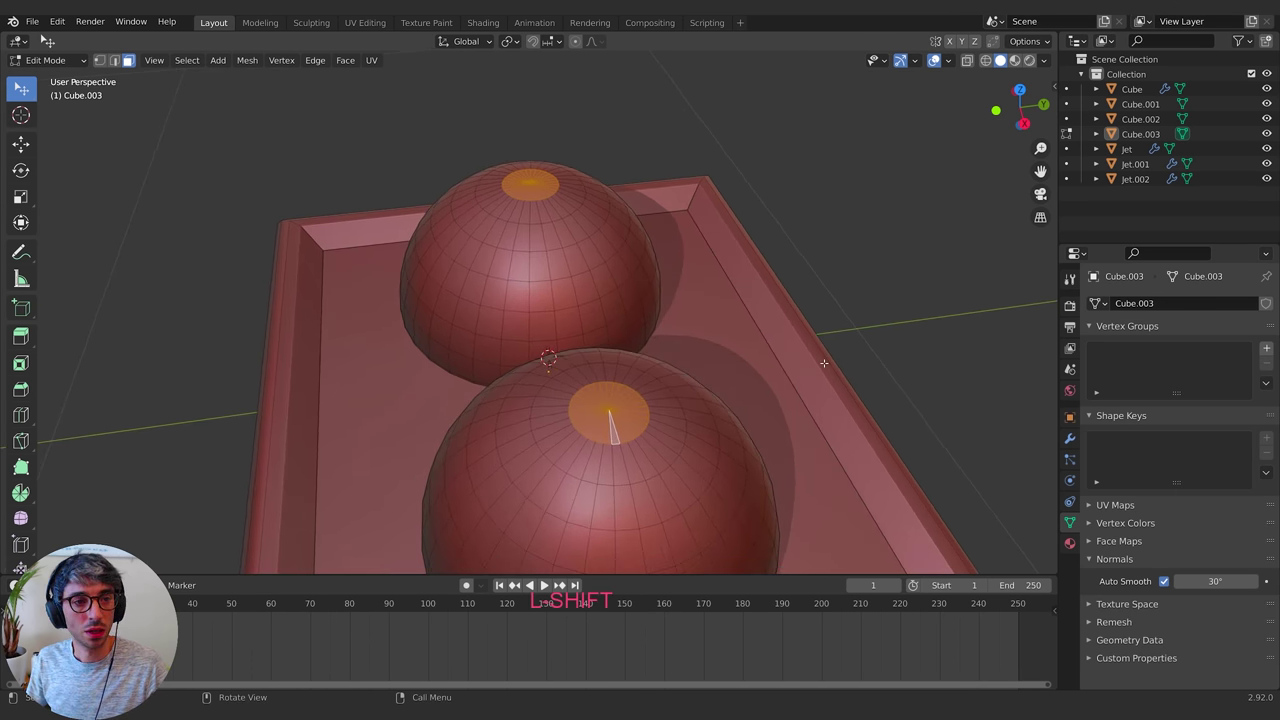
{"action": "key", "text": "i"}
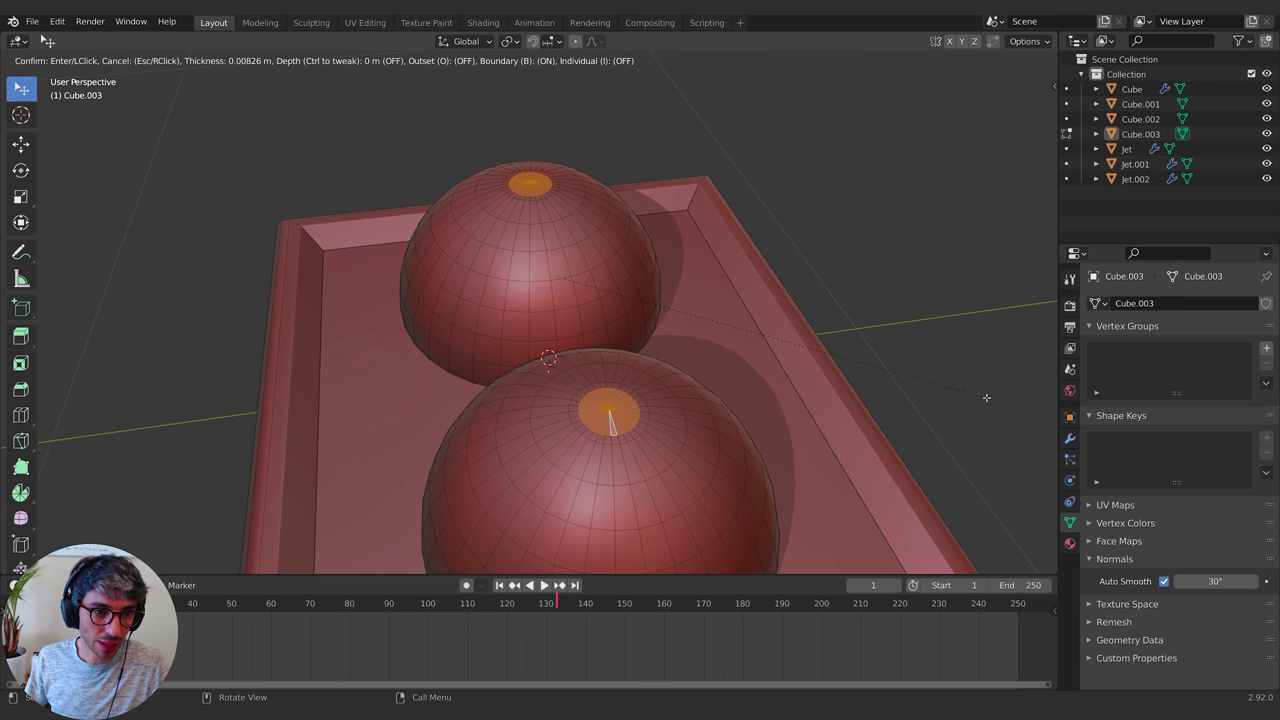
{"action": "left_click", "coordinate": [986, 397]}
Extrude the inset caps in place and lower them along Z to sink a round hole into each dome
{"action": "key", "text": "g"}
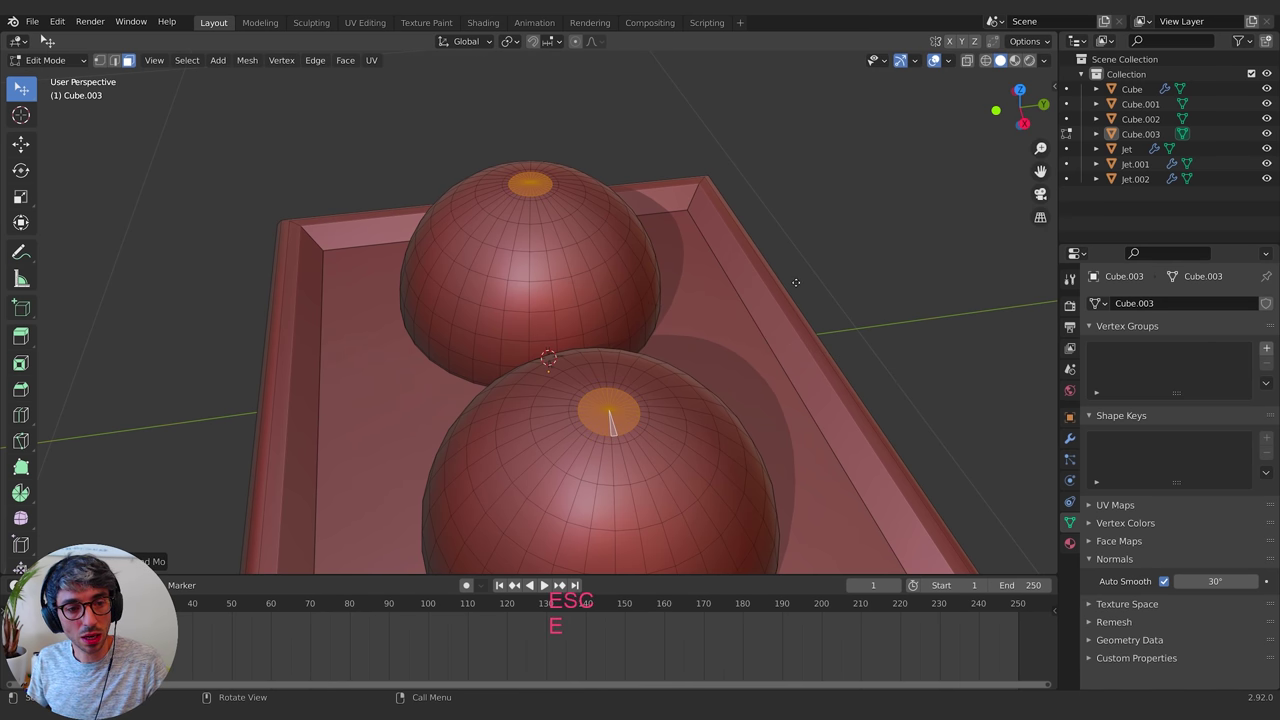
{"action": "key", "text": "z"}
{"action": "left_click", "coordinate": [793, 308]}
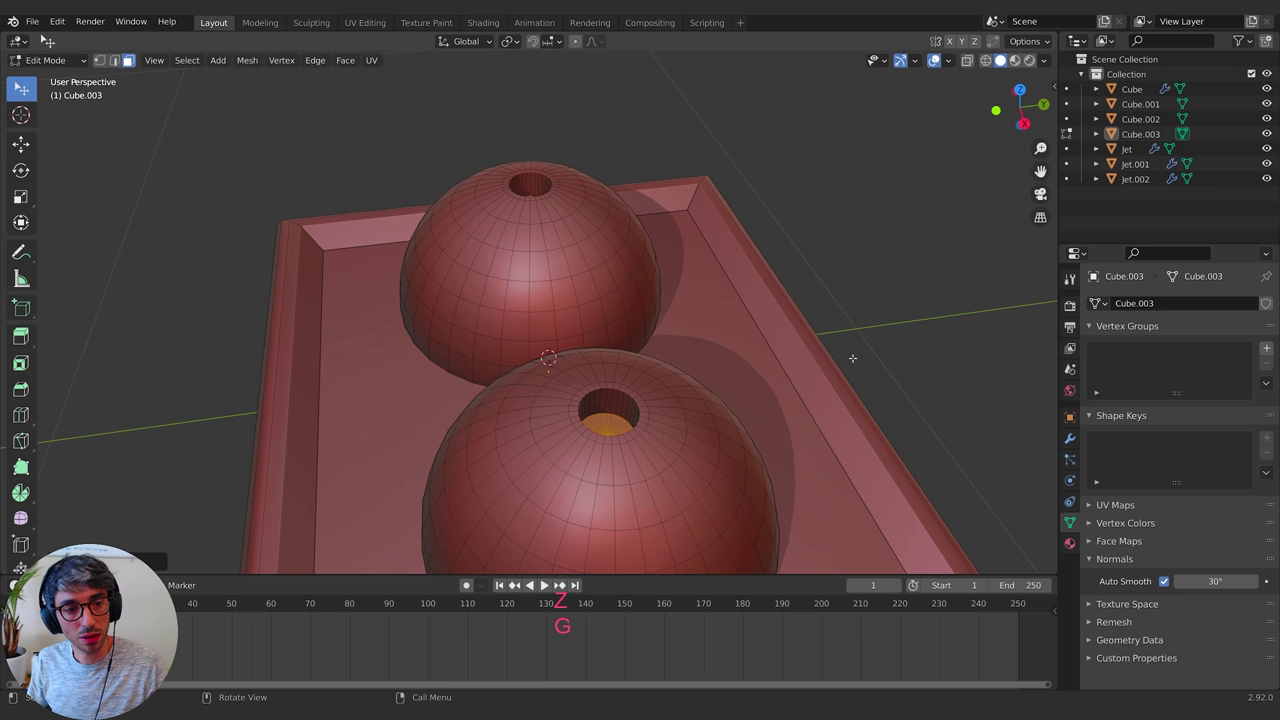
{"action": "key", "text": "s"}
{"action": "key", "text": "Escape"}
{"action": "scroll", "coordinate": [709, 389], "scroll_direction": "down", "scroll_amount": 3}
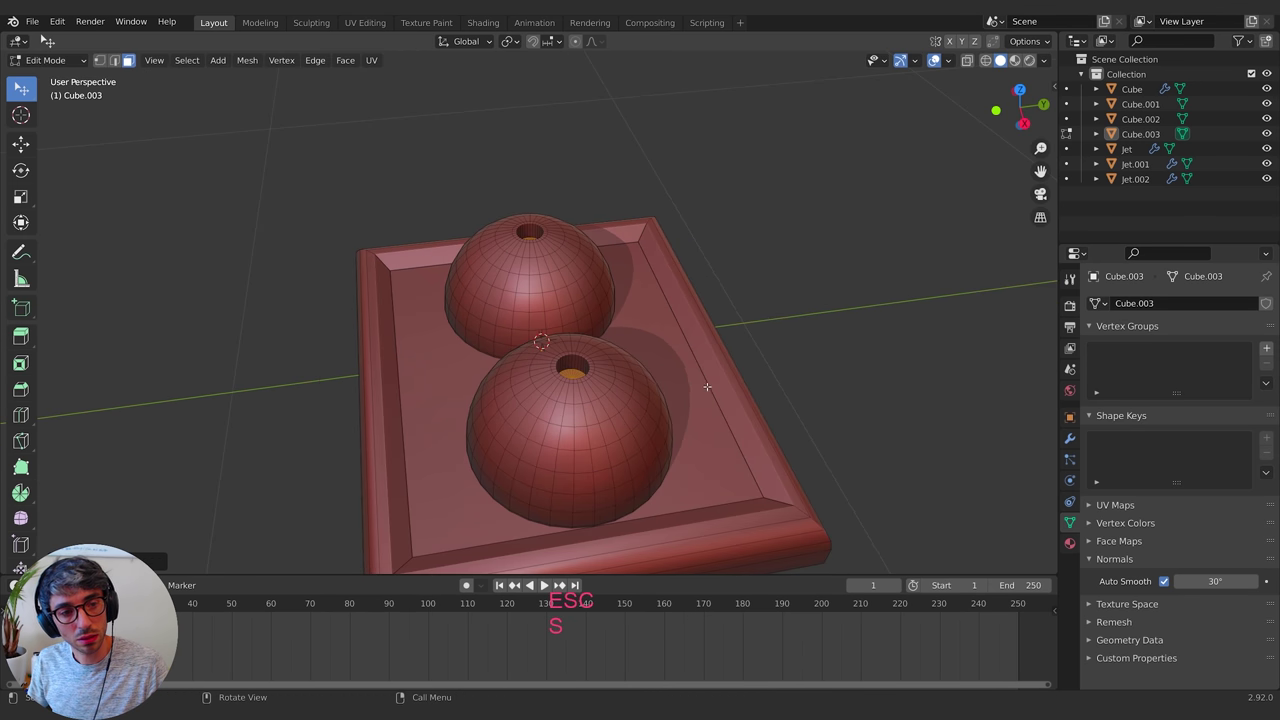
Inset the hole floors of both domes, extrude them in place and lower them along Z to form a narrower stepped hole
{"action": "middle_click_drag", "start_coordinate": [665, 383], "coordinate": [801, 349], "text": "shift"}
{"action": "key", "text": "i"}
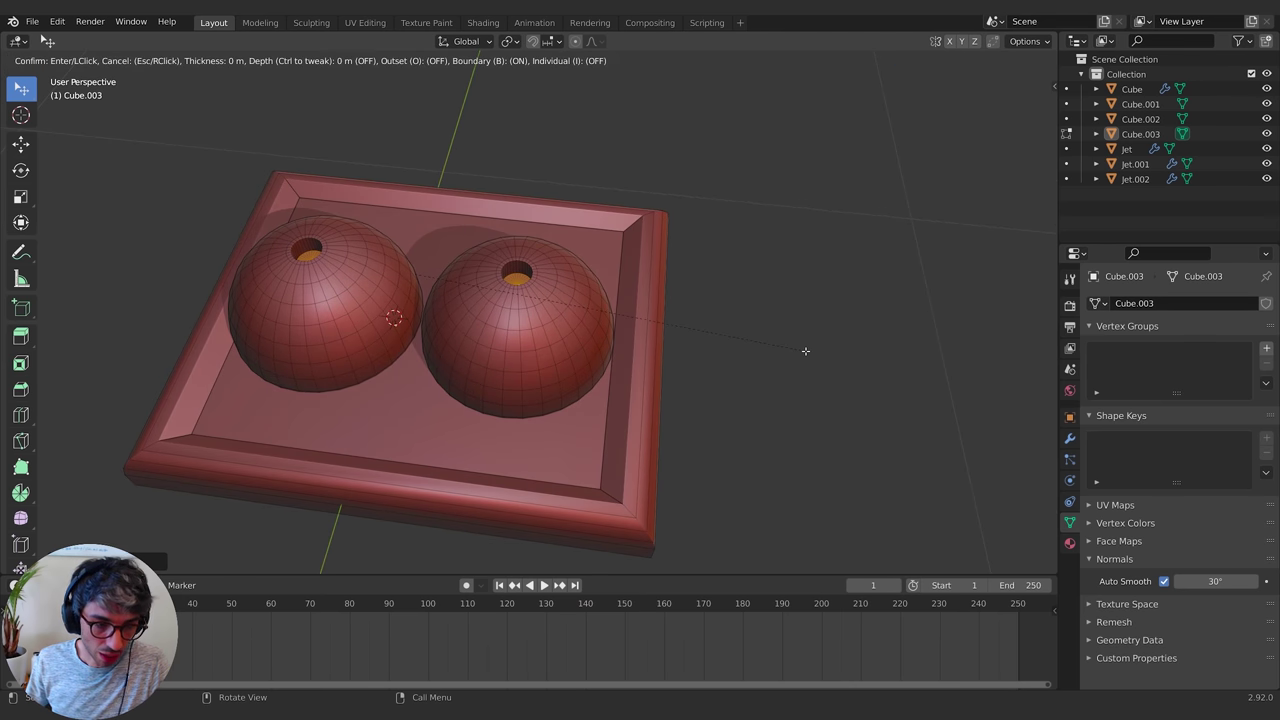
{"action": "left_click", "coordinate": [800, 350]}
{"action": "key", "text": "g"}
{"action": "key", "text": "Escape"}
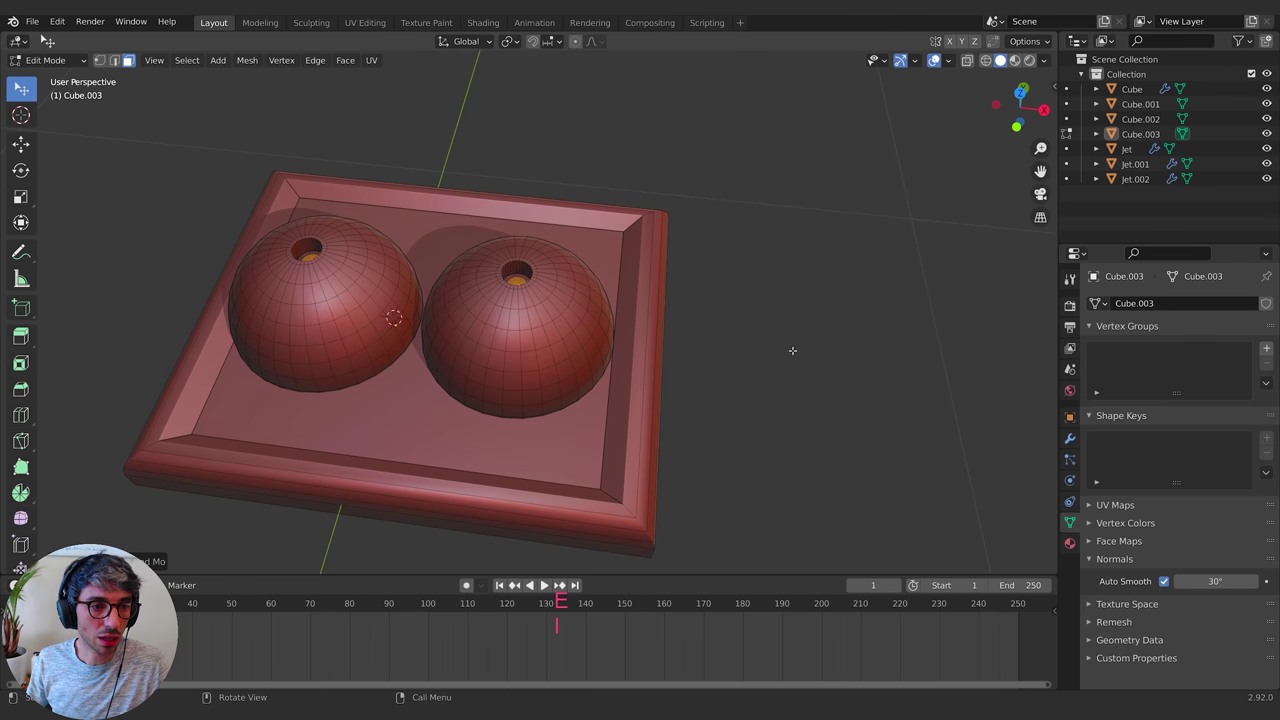
{"action": "key", "text": "g"}
{"action": "key", "text": "z"}
{"action": "left_click", "coordinate": [803, 327]}
{"action": "middle_click_drag", "start_coordinate": [803, 327], "coordinate": [729, 353]}
{"action": "key", "text": "g"}
{"action": "key", "text": "z"}
{"action": "left_click", "coordinate": [731, 393]}
Select a matching horizontal face loop around the middle of each dome and extrude both loops in place
{"action": "left_click", "coordinate": [615, 408], "text": "alt"}
{"action": "middle_click_drag", "start_coordinate": [622, 411], "coordinate": [668, 417]}
{"action": "left_click", "coordinate": [643, 408], "text": "alt"}
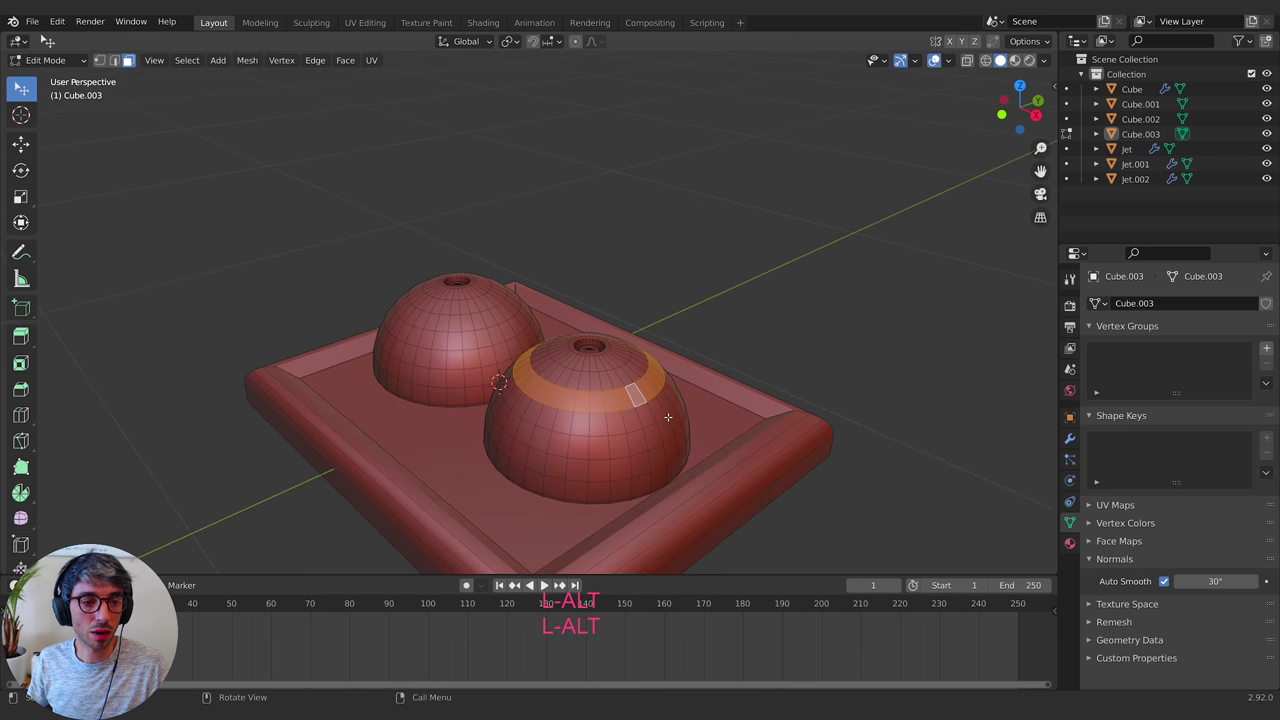
{"action": "middle_click_drag", "start_coordinate": [479, 331], "coordinate": [490, 331]}
{"action": "left_click", "coordinate": [450, 327]}
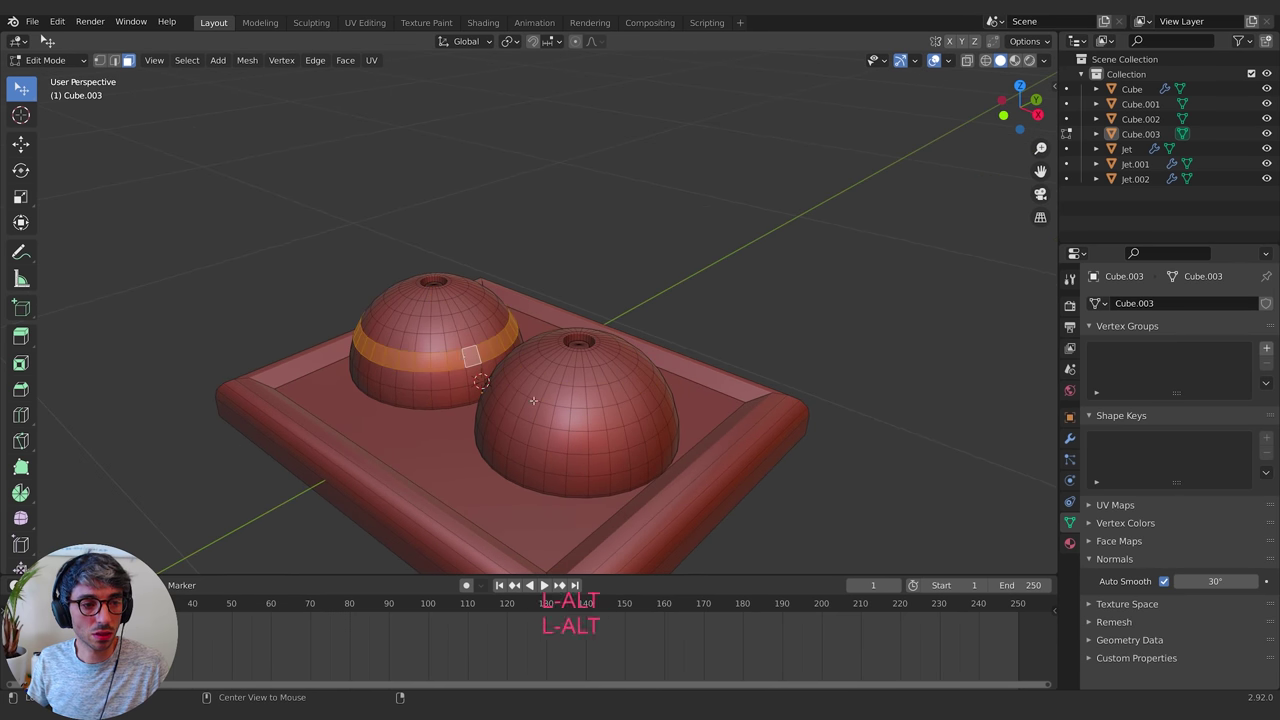
{"action": "left_click", "coordinate": [596, 429], "text": "alt+shift"}
{"action": "middle_click_drag", "start_coordinate": [596, 429], "coordinate": [866, 363]}
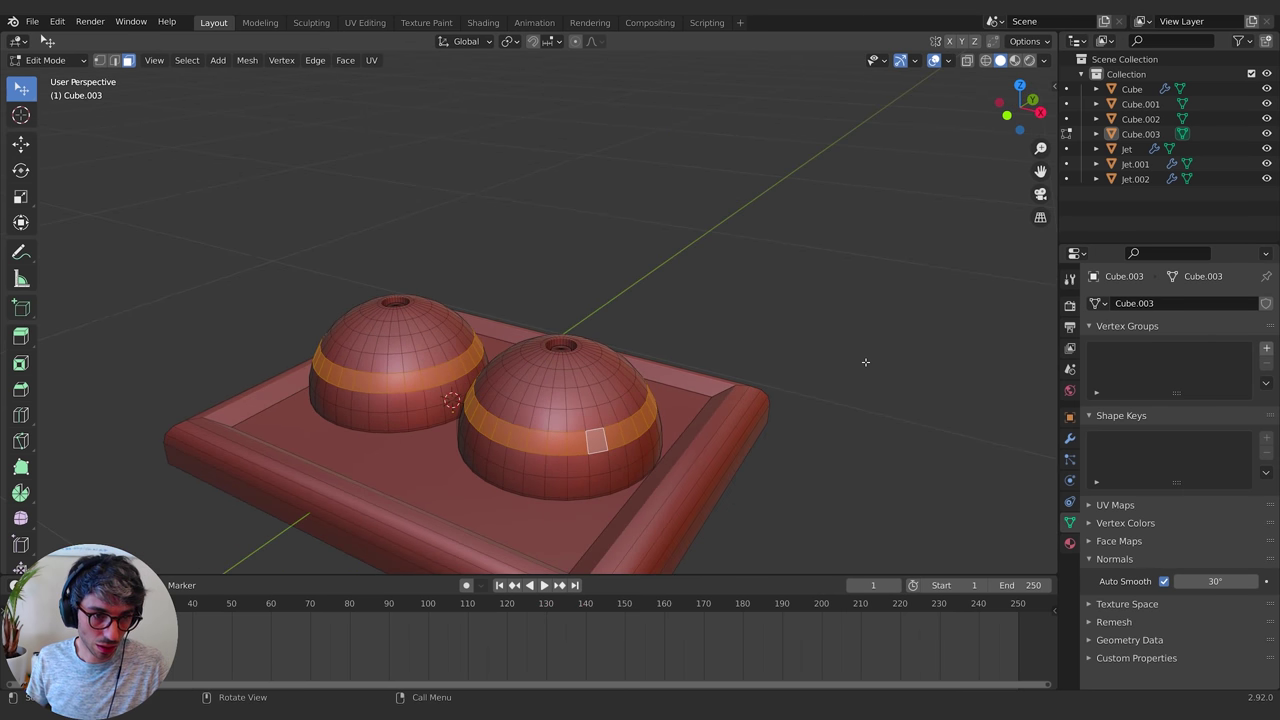
{"action": "key", "text": "e"}
{"action": "key", "text": "Escape"}
Set the transform pivot point to Individual Origins and scale the extruded bands outward so they protrude from each dome
{"action": "key", "text": "s"}
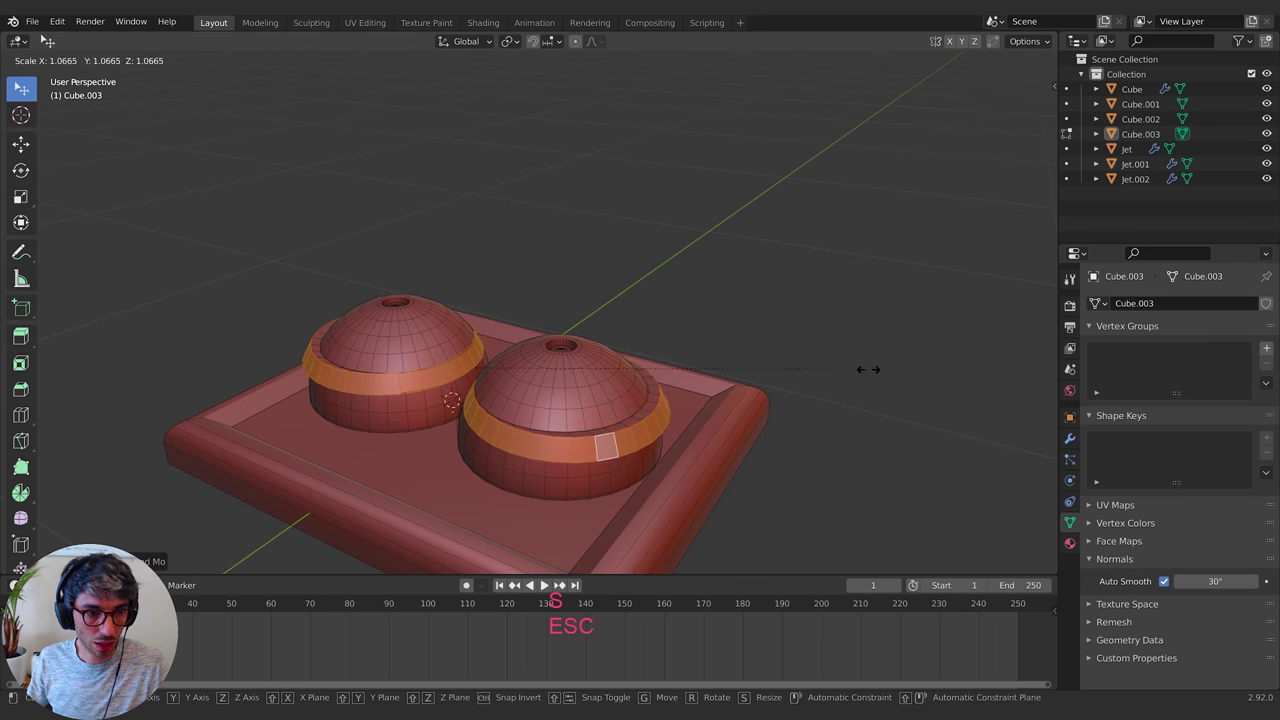
{"action": "key", "text": "Escape"}
{"action": "left_click", "coordinate": [509, 41]}
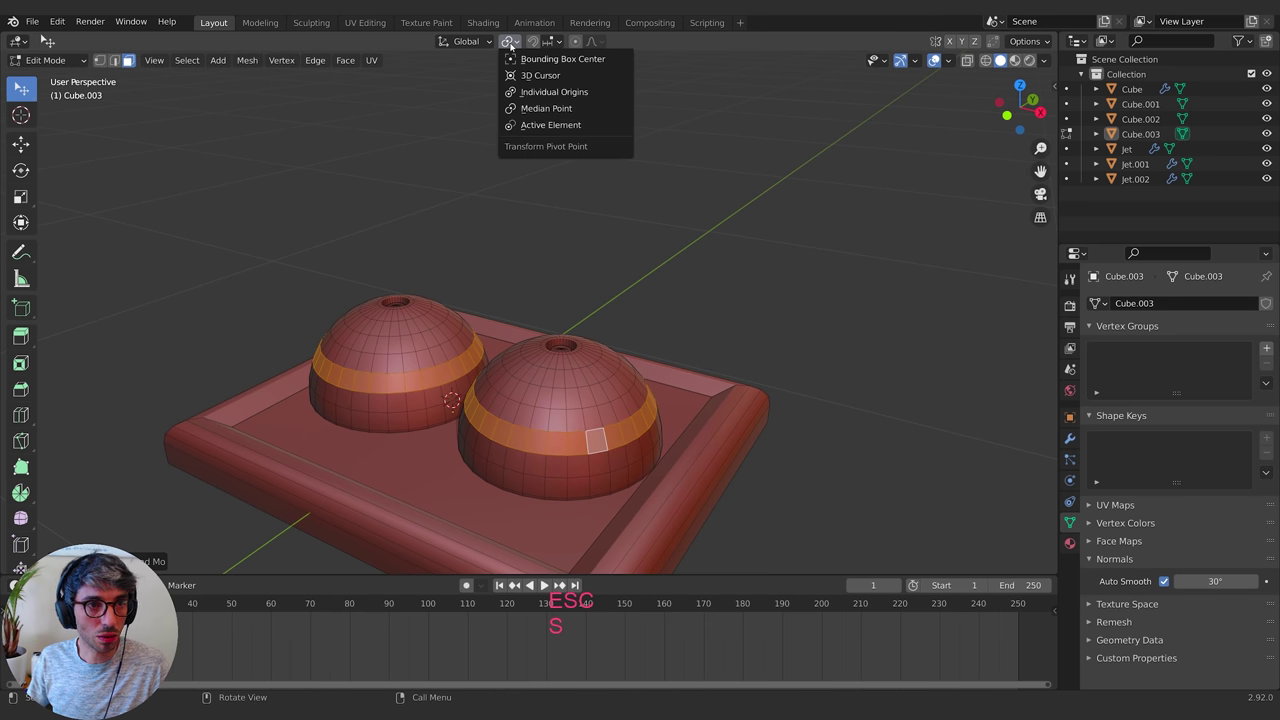
{"action": "left_click", "coordinate": [521, 79]}
{"action": "left_click", "coordinate": [509, 41]}
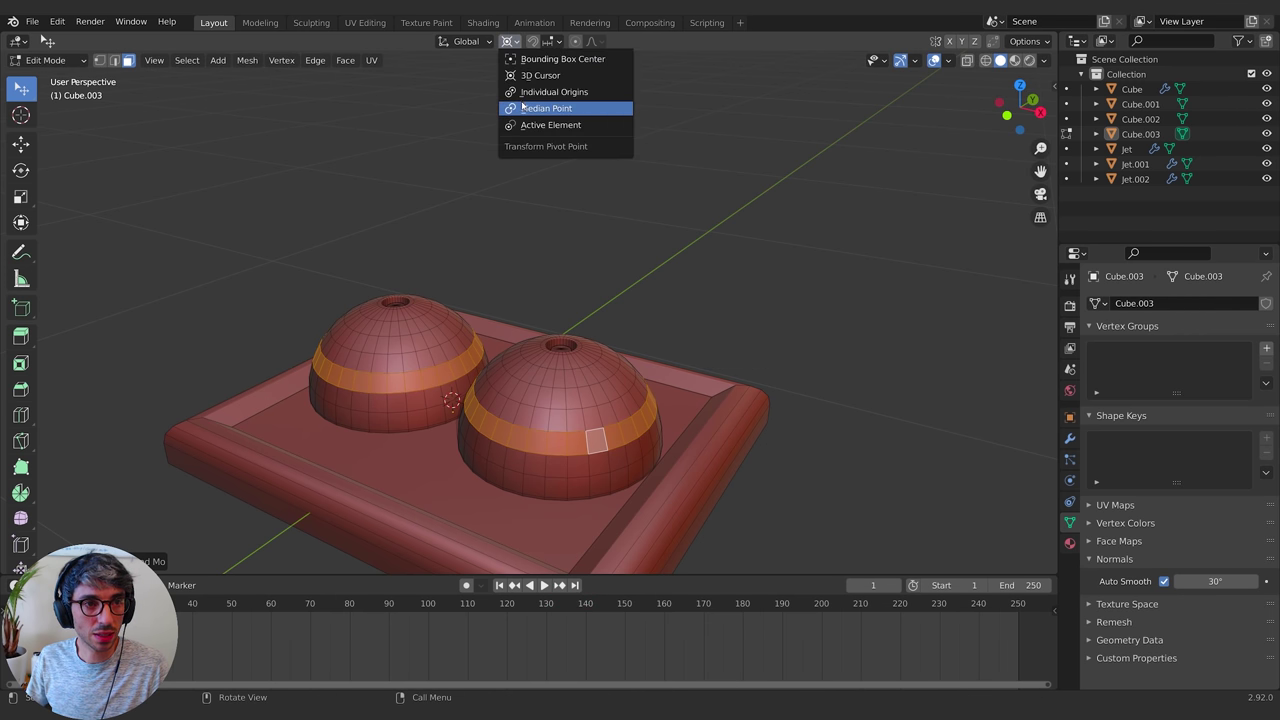
{"action": "left_click", "coordinate": [530, 95]}
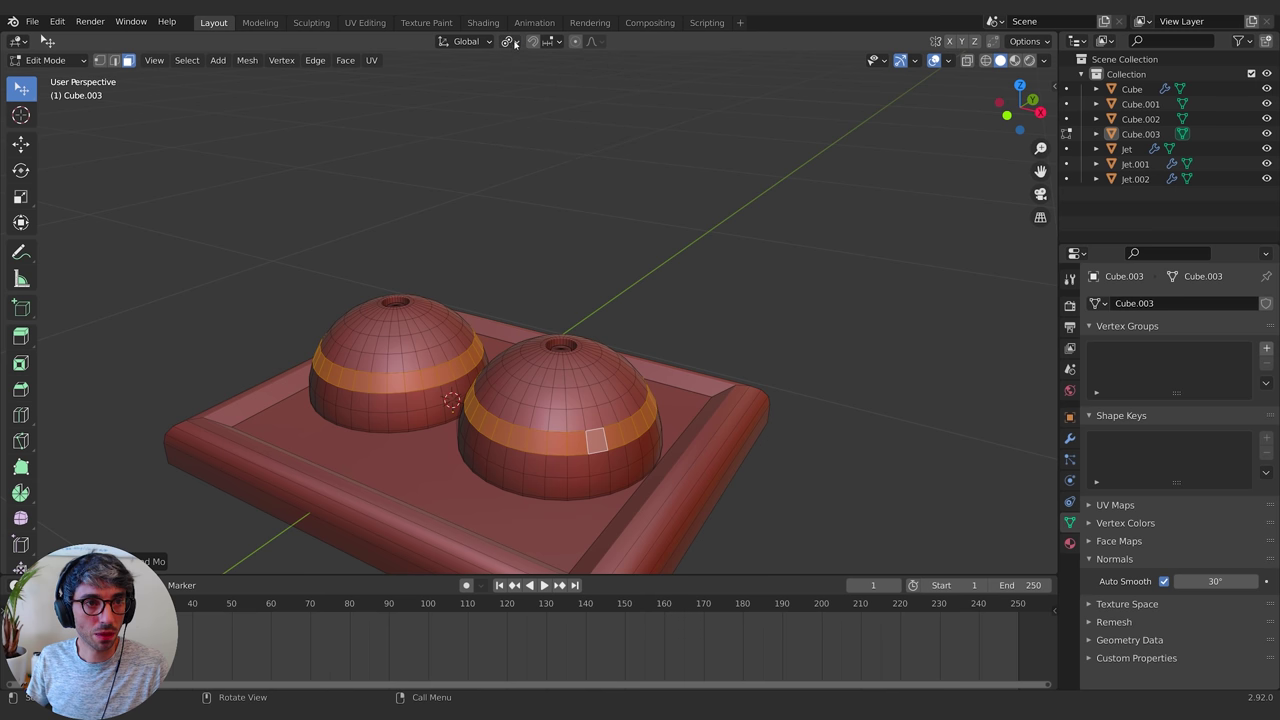
{"action": "middle_click_drag", "start_coordinate": [525, 180], "coordinate": [540, 393]}
{"action": "key", "text": "s"}
{"action": "left_click", "coordinate": [578, 318]}
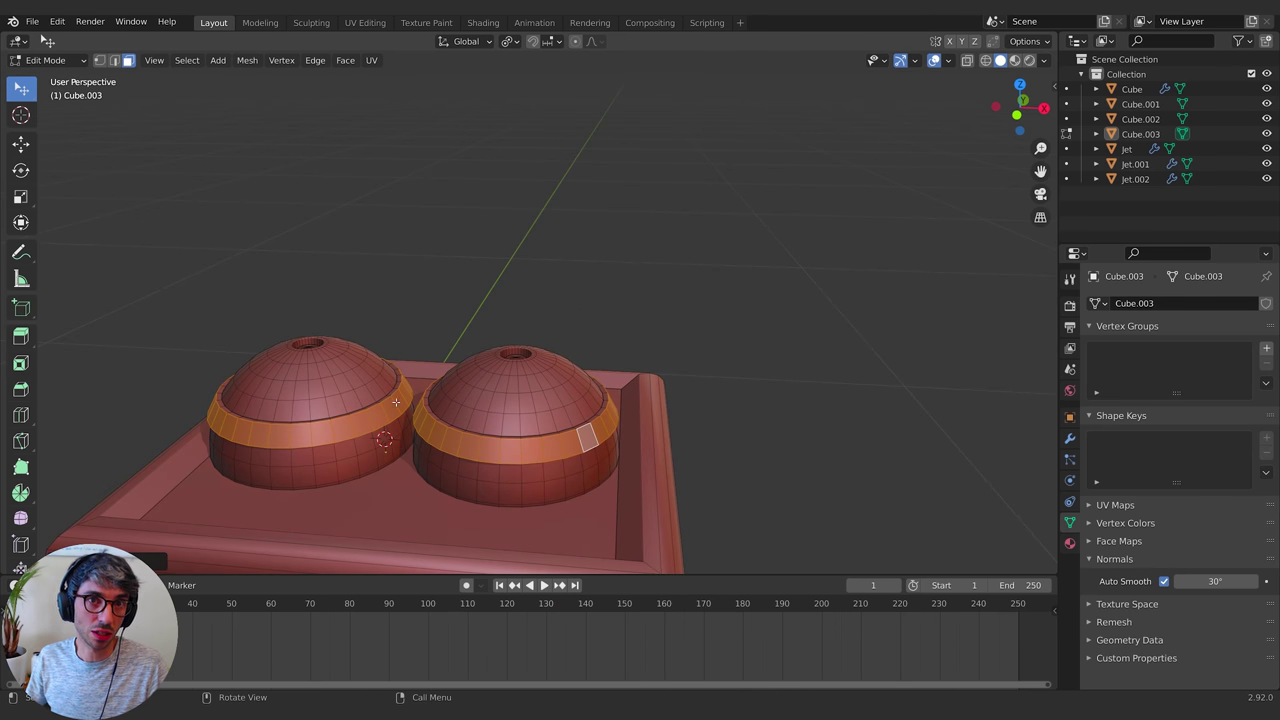
{"action": "scroll", "coordinate": [430, 400], "scroll_direction": "down", "scroll_amount": 2}
{"action": "middle_click_drag", "start_coordinate": [450, 416], "coordinate": [339, 448]}
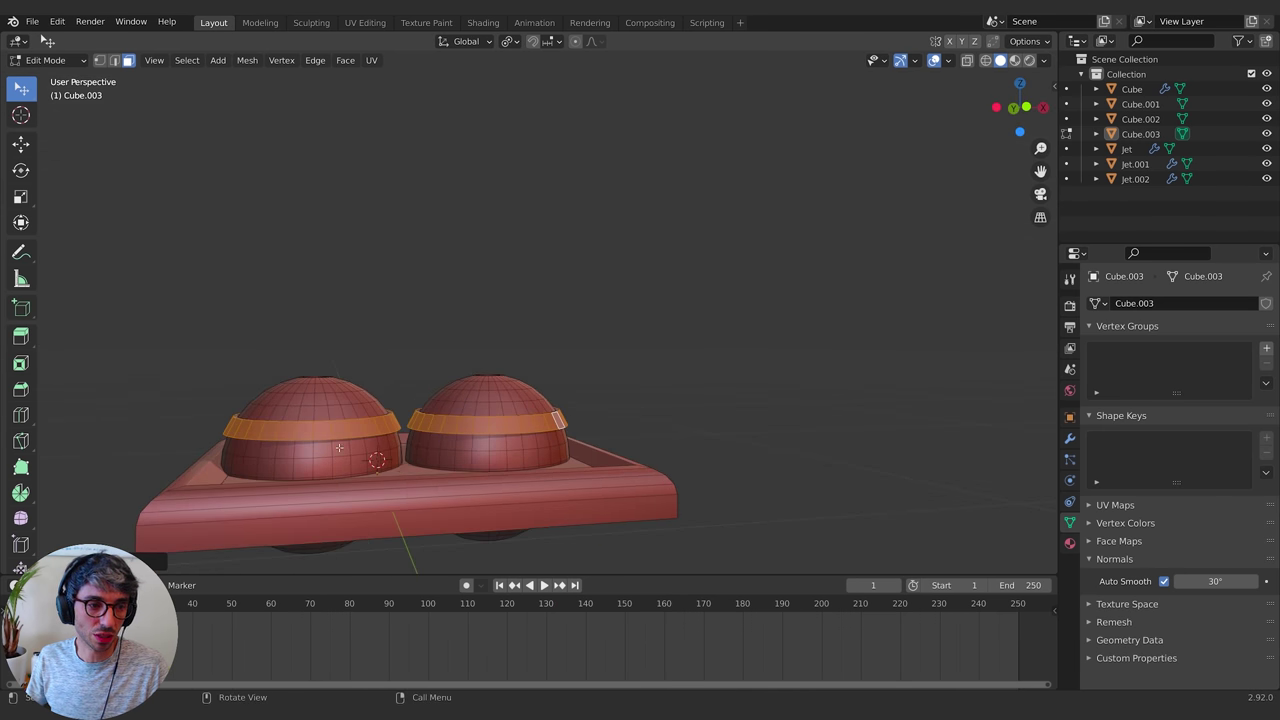
Select a higher face loop on each dome, extrude both in place, scale them and return to Object Mode
{"action": "key", "text": "Tab"}
{"action": "middle_click_drag", "start_coordinate": [428, 448], "coordinate": [694, 454]}
{"action": "key", "text": "Tab"}
{"action": "middle_click_drag", "start_coordinate": [530, 415], "coordinate": [655, 455]}
{"action": "left_click", "coordinate": [553, 411], "text": "alt"}
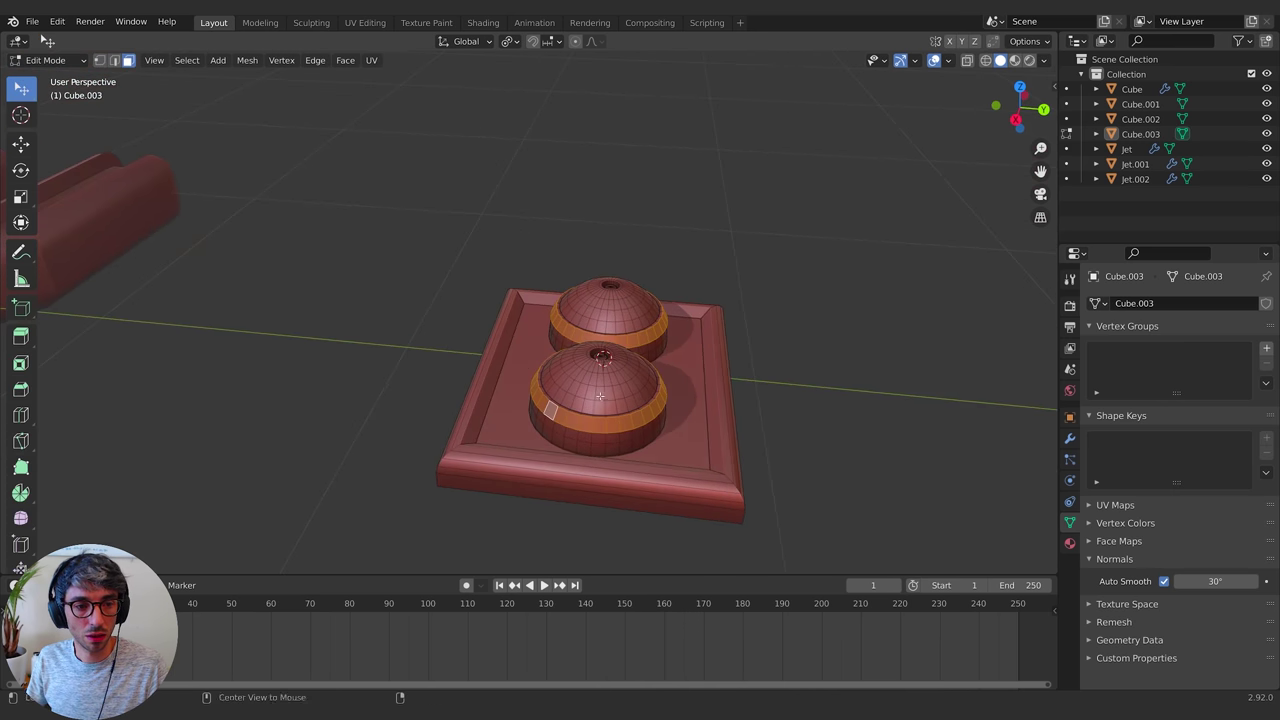
{"action": "left_click", "coordinate": [598, 395], "text": "alt"}
{"action": "middle_click_drag", "start_coordinate": [597, 393], "coordinate": [657, 403]}
{"action": "key", "text": "e"}
{"action": "key", "text": "Escape"}
{"action": "key", "text": "s"}
{"action": "left_click", "coordinate": [729, 384]}
{"action": "key", "text": "Tab"}
Add five evenly spaced loop cuts across the plate in Edit Mode and bevel them into narrow strips
{"action": "middle_click_drag", "start_coordinate": [491, 400], "coordinate": [506, 443]}
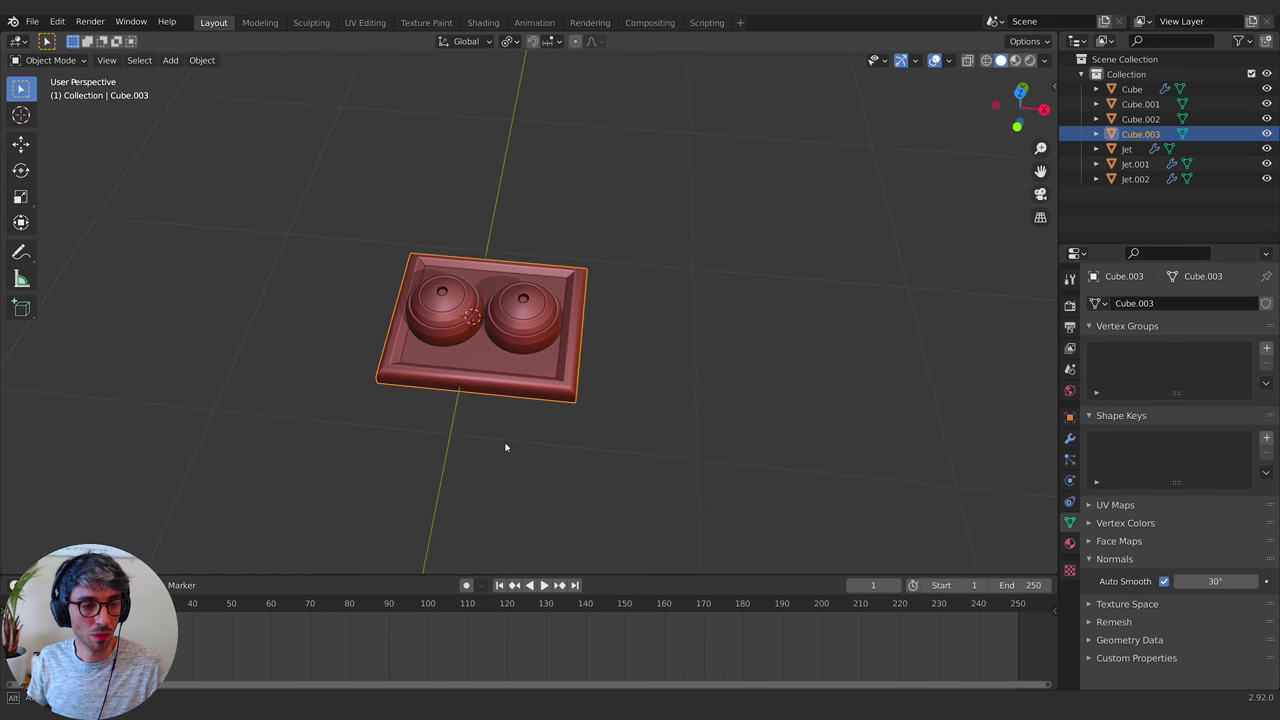
{"action": "key", "text": "Tab"}
{"action": "scroll", "coordinate": [515, 398], "scroll_direction": "up", "scroll_amount": 3}
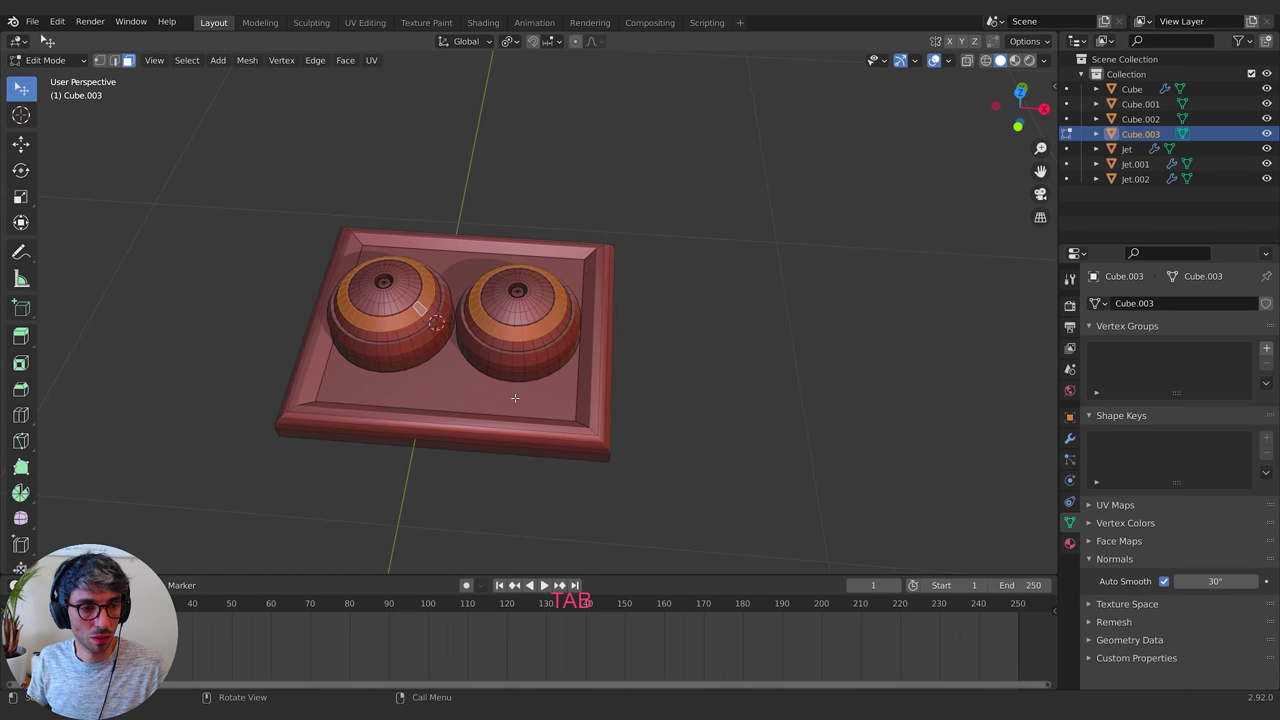
{"action": "left_click", "coordinate": [420, 430]}
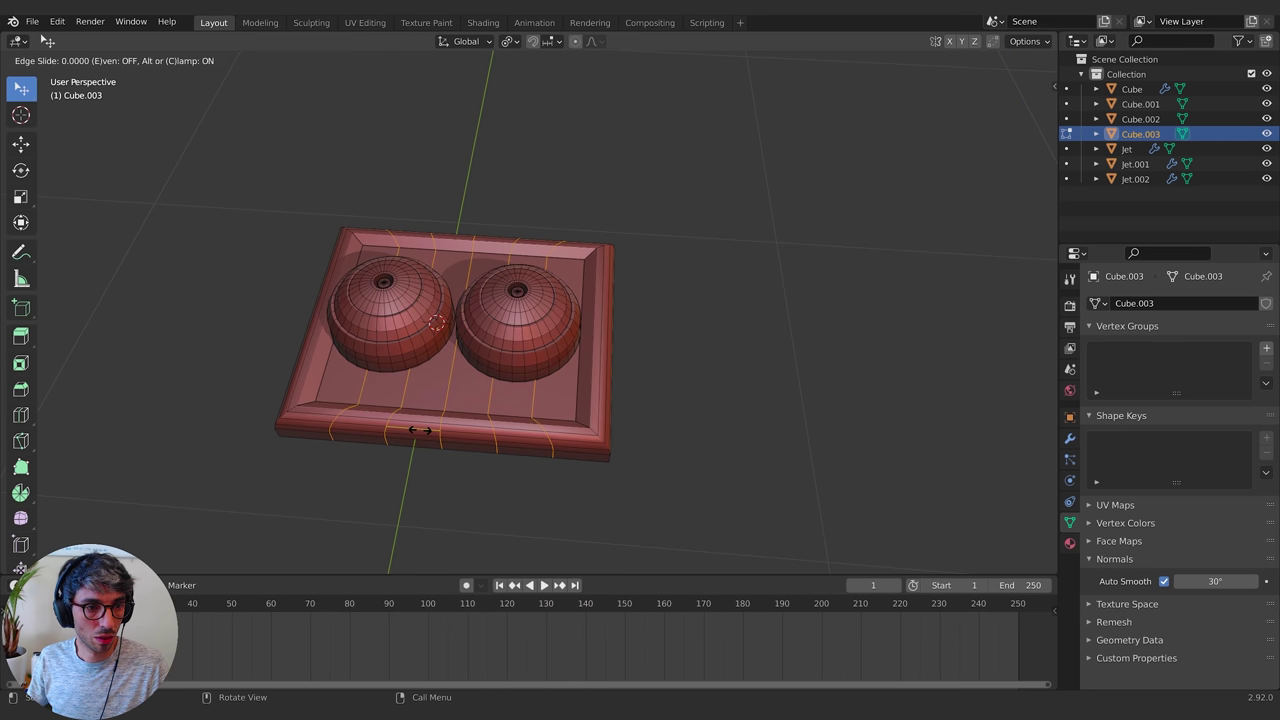
{"action": "key", "text": "Escape"}
{"action": "middle_click_drag", "start_coordinate": [420, 430], "coordinate": [598, 442]}
{"action": "key", "text": "ctrl+b"}
{"action": "left_click", "coordinate": [617, 455]}
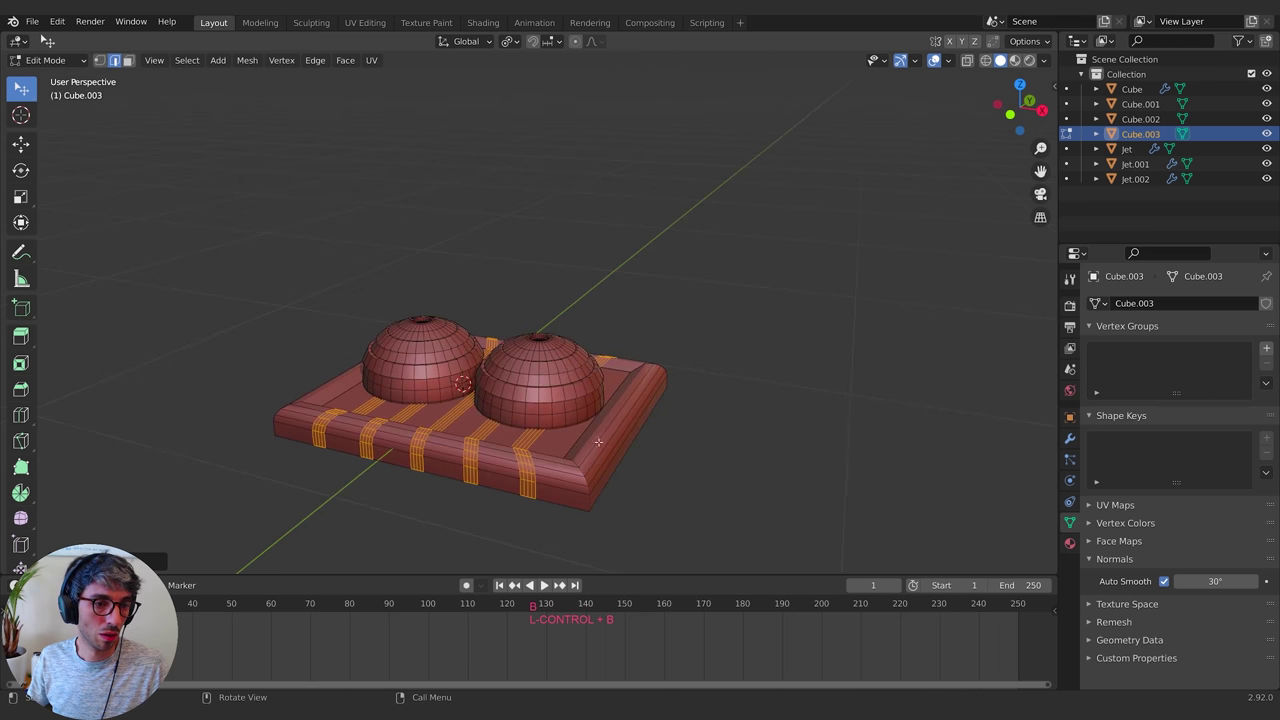
Extrude the beveled strips upward about 0.025 m as raised ribs across the plate, and return to Object Mode
{"action": "middle_click_drag", "start_coordinate": [676, 448], "coordinate": [674, 437]}
{"action": "key", "text": "s"}
{"action": "key", "text": "Escape"}
{"action": "key", "text": "e"}
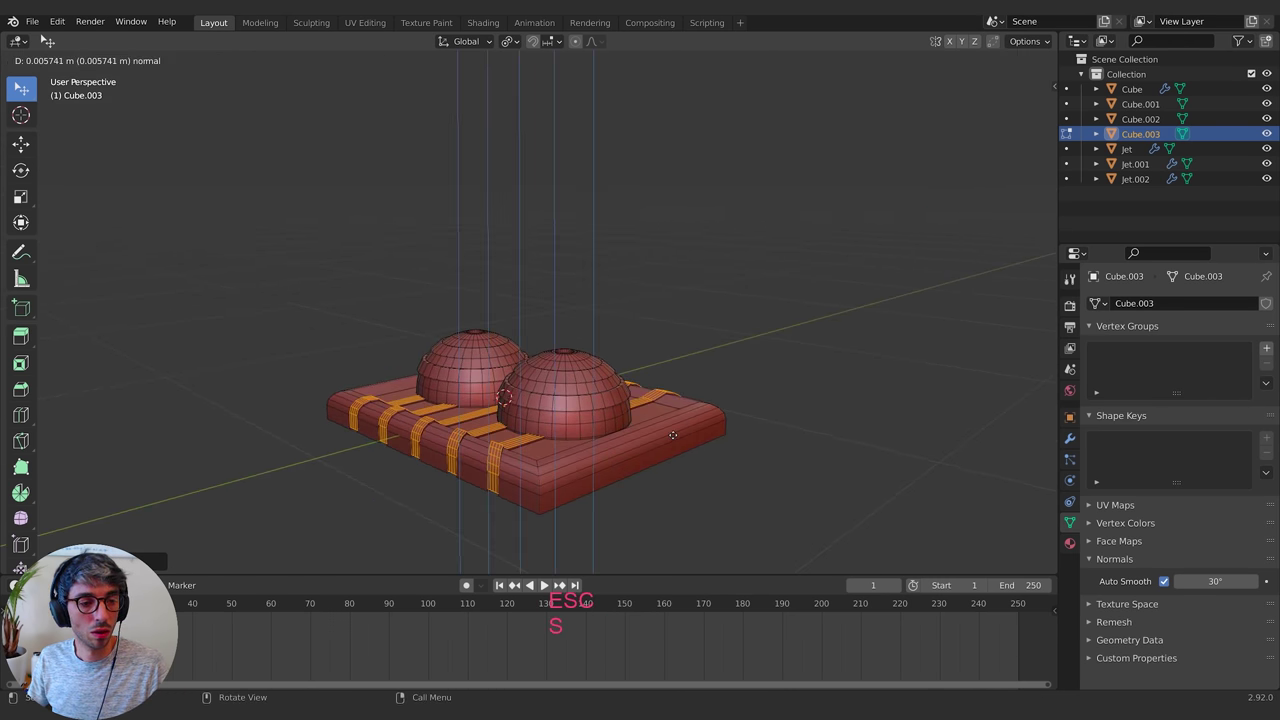
{"action": "key", "text": "z"}
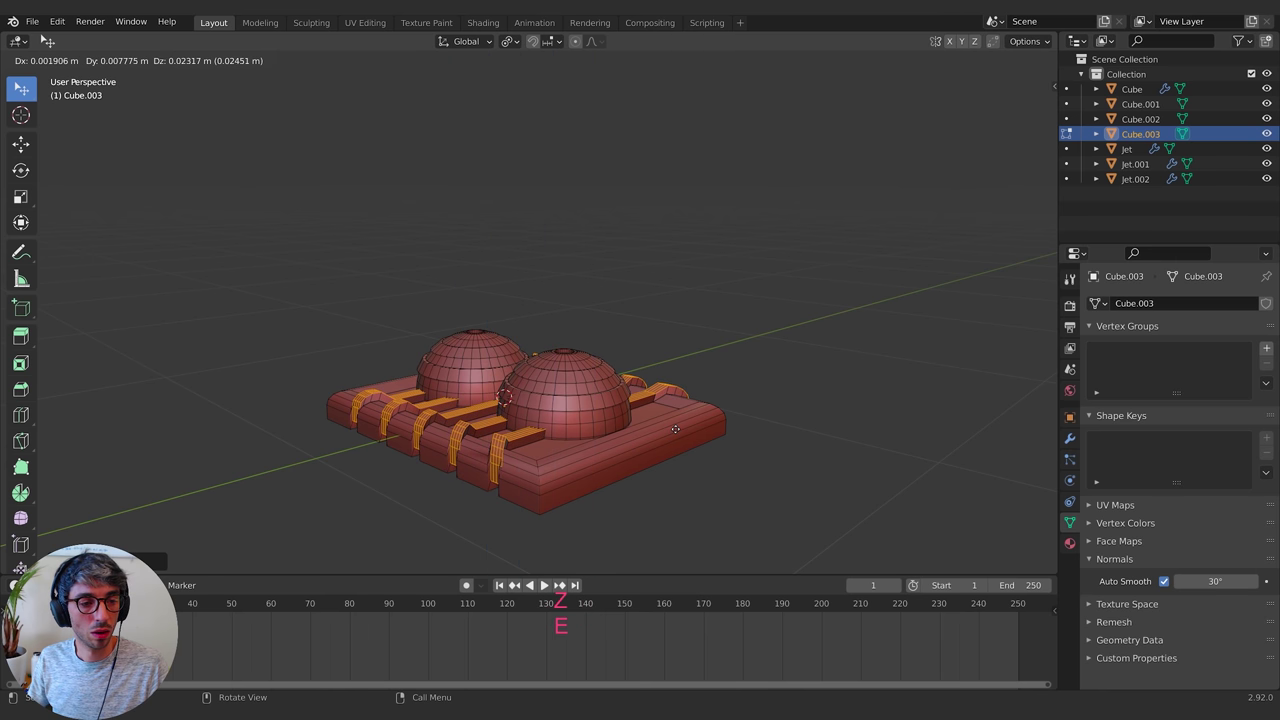
{"action": "left_click", "coordinate": [676, 428]}
{"action": "key", "text": "Tab"}
Deselect the ribbed twin-dome plate and save the file
{"action": "scroll", "coordinate": [740, 462], "scroll_direction": "down", "scroll_amount": 3}
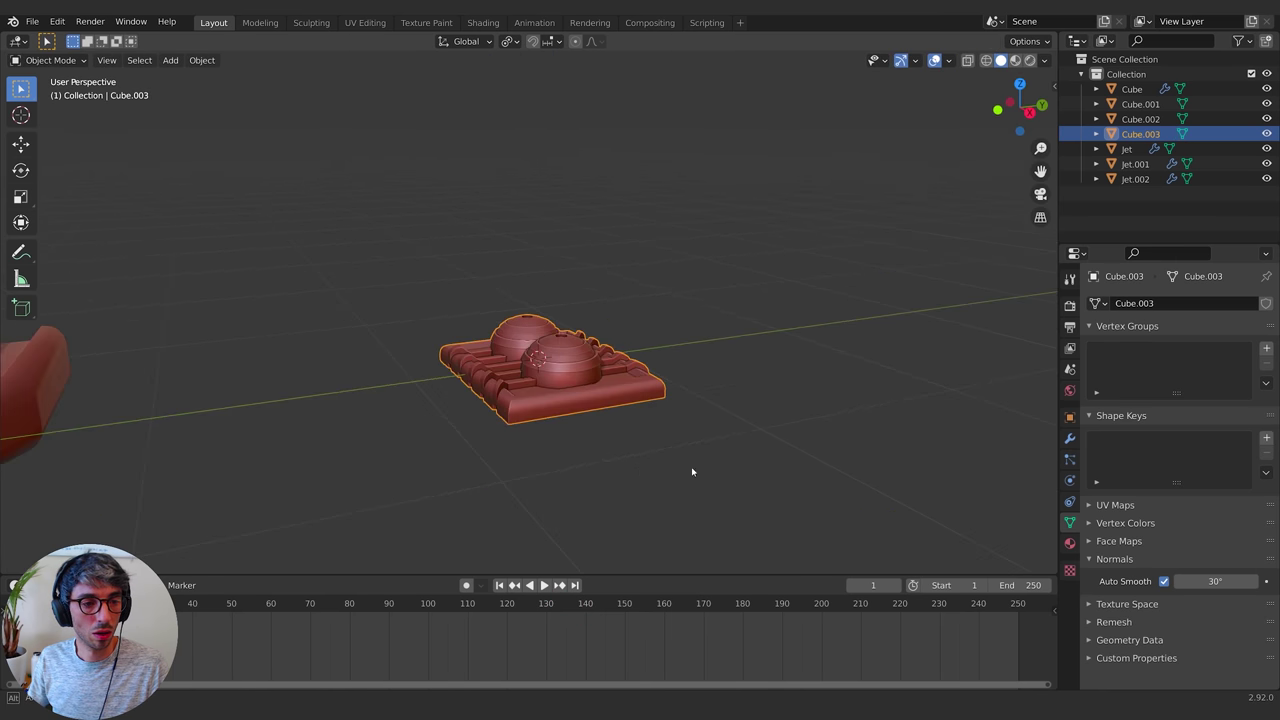
{"action": "middle_click_drag", "start_coordinate": [691, 471], "coordinate": [472, 440]}
{"action": "scroll", "coordinate": [472, 440], "scroll_direction": "down", "scroll_amount": 4}
{"action": "middle_click_drag", "start_coordinate": [600, 451], "coordinate": [660, 374]}
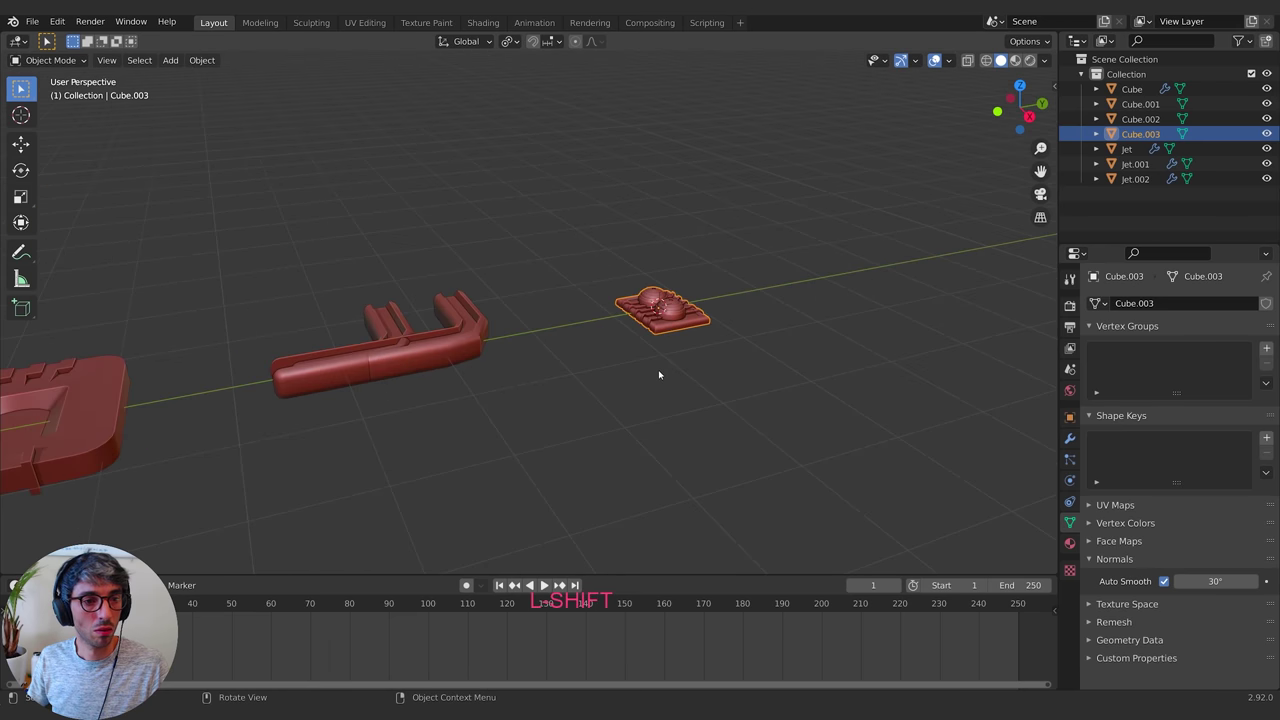
{"action": "middle_click_drag", "start_coordinate": [610, 420], "coordinate": [632, 397], "text": "shift"}
{"action": "left_click", "coordinate": [766, 403]}
{"action": "scroll", "coordinate": [656, 414], "scroll_direction": "down", "scroll_amount": 3}
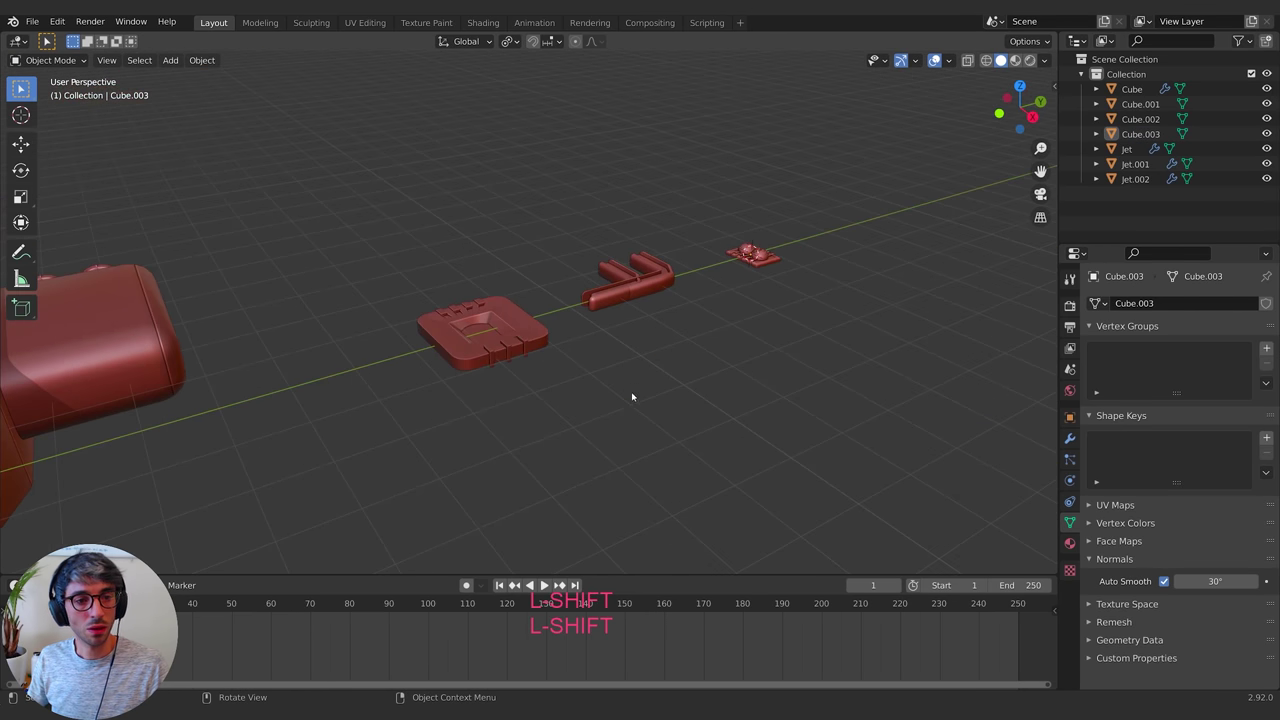
{"action": "middle_click_drag", "start_coordinate": [698, 319], "coordinate": [720, 370]}
{"action": "middle_click_drag", "start_coordinate": [720, 370], "coordinate": [782, 325]}
{"action": "key", "text": "ctrl+s"}
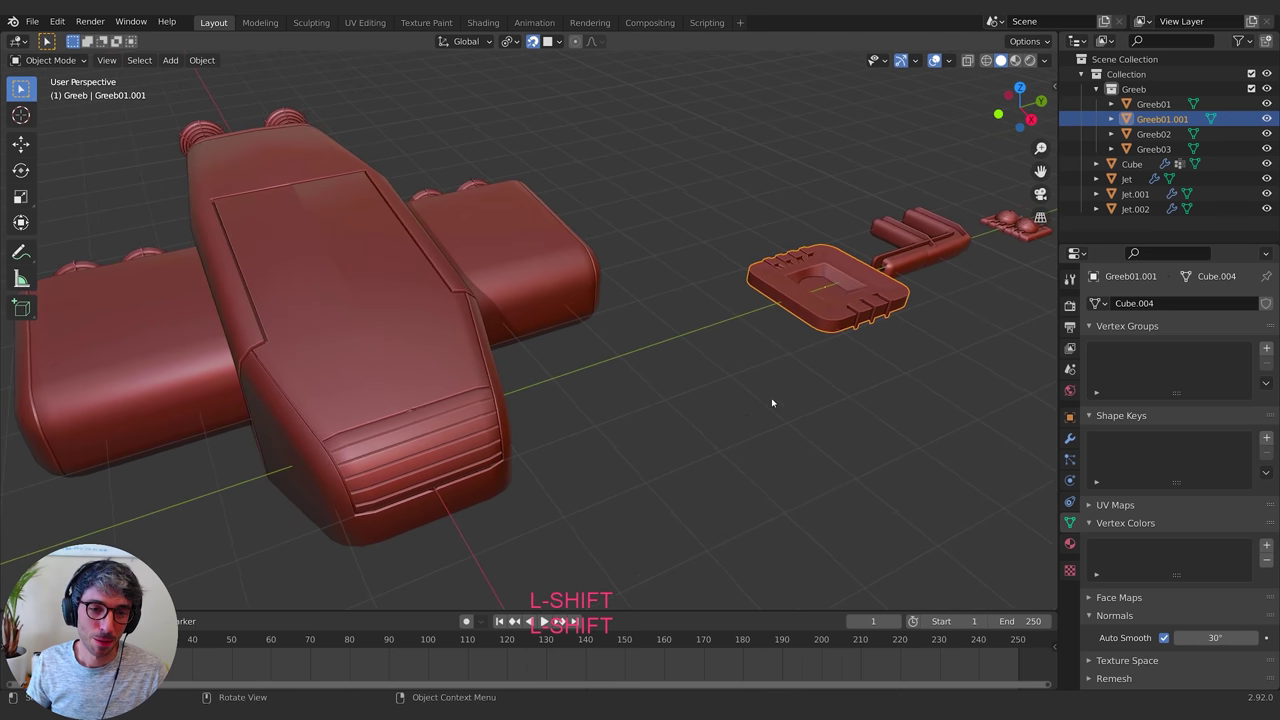
Review the snapping settings for the snap target, the snap point and rotation alignment
{"action": "middle_click_drag", "start_coordinate": [771, 400], "coordinate": [685, 438]}
{"action": "left_click", "coordinate": [559, 41]}
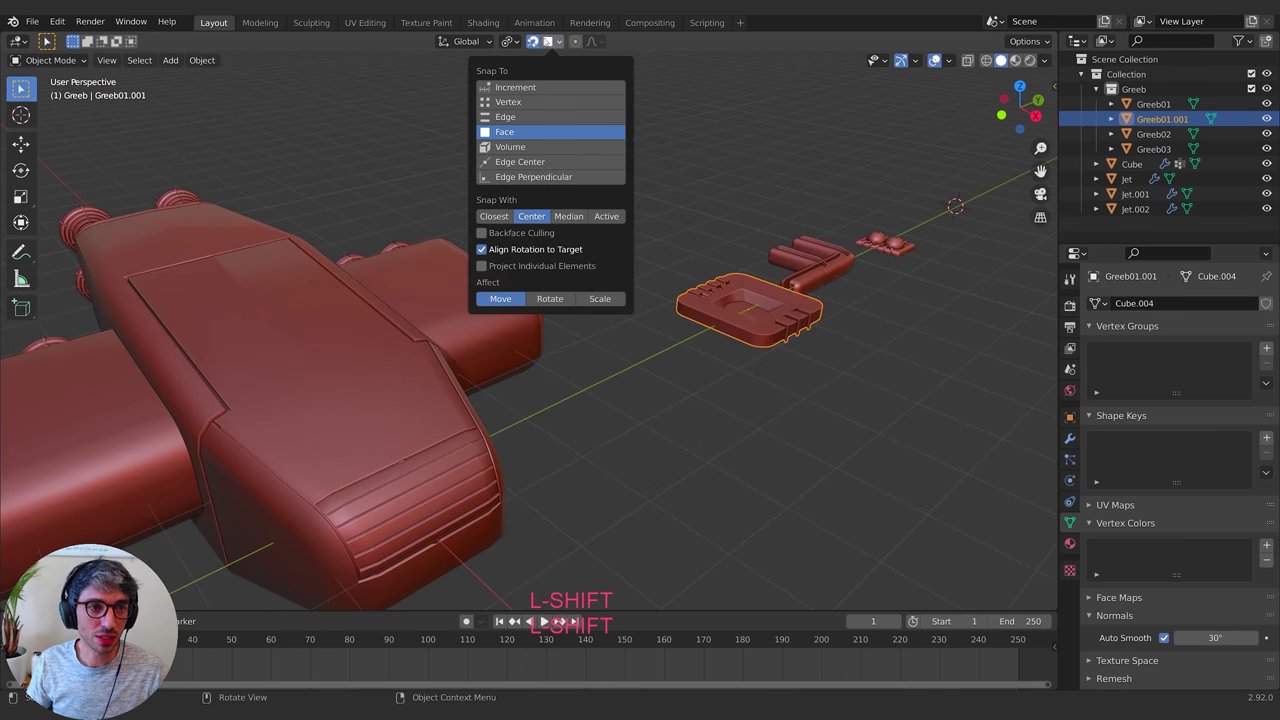
{"action": "left_click", "coordinate": [557, 42]}
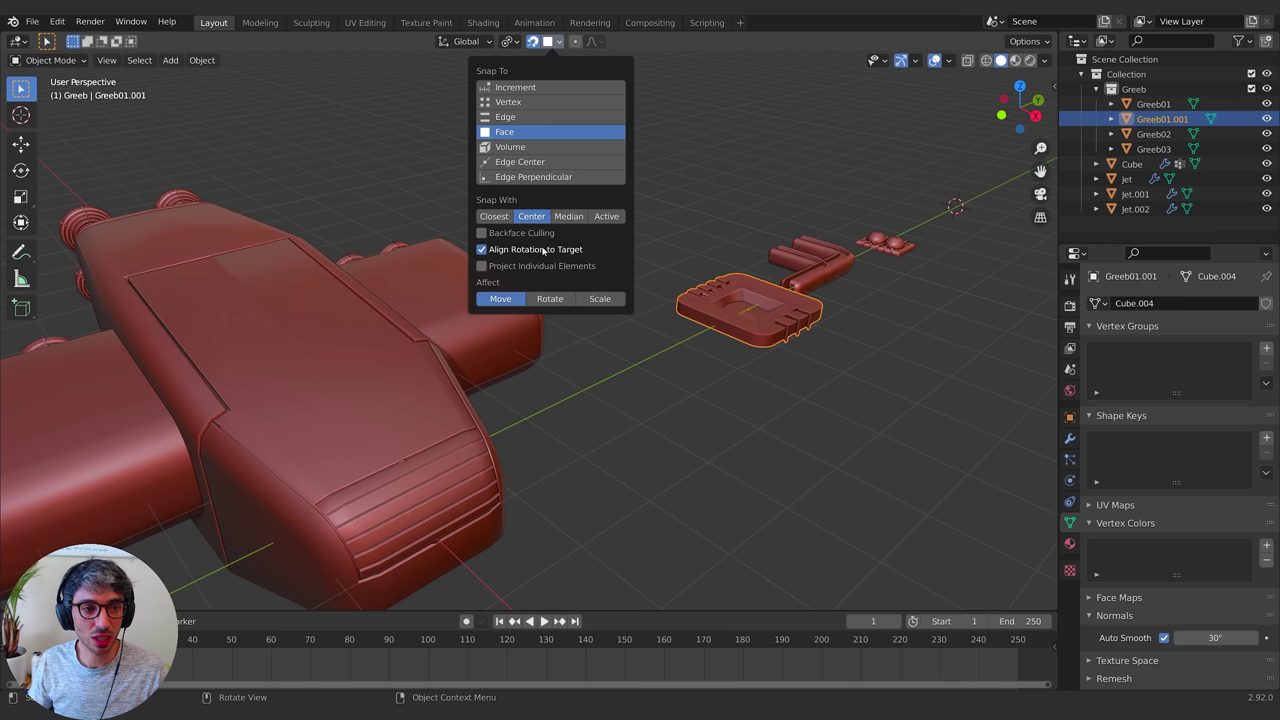
{"action": "middle_click_drag", "start_coordinate": [722, 430], "coordinate": [790, 398], "text": "shift"}
Duplicate the hatch panel Greeb01, snap the copy onto the top of the ship's hull and scale it down
{"action": "left_click", "coordinate": [790, 332]}
{"action": "middle_click_drag", "start_coordinate": [791, 335], "coordinate": [825, 309], "text": "shift"}
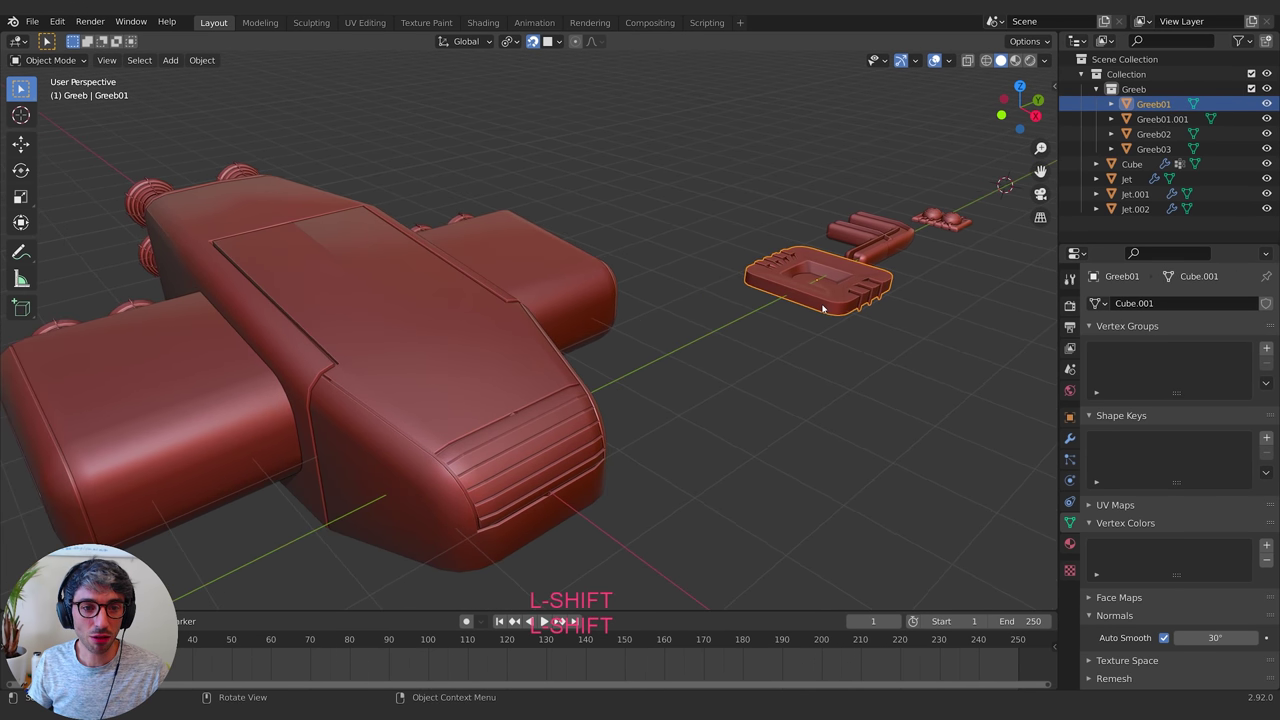
{"action": "key", "text": "shift+d"}
{"action": "left_click", "coordinate": [443, 363]}
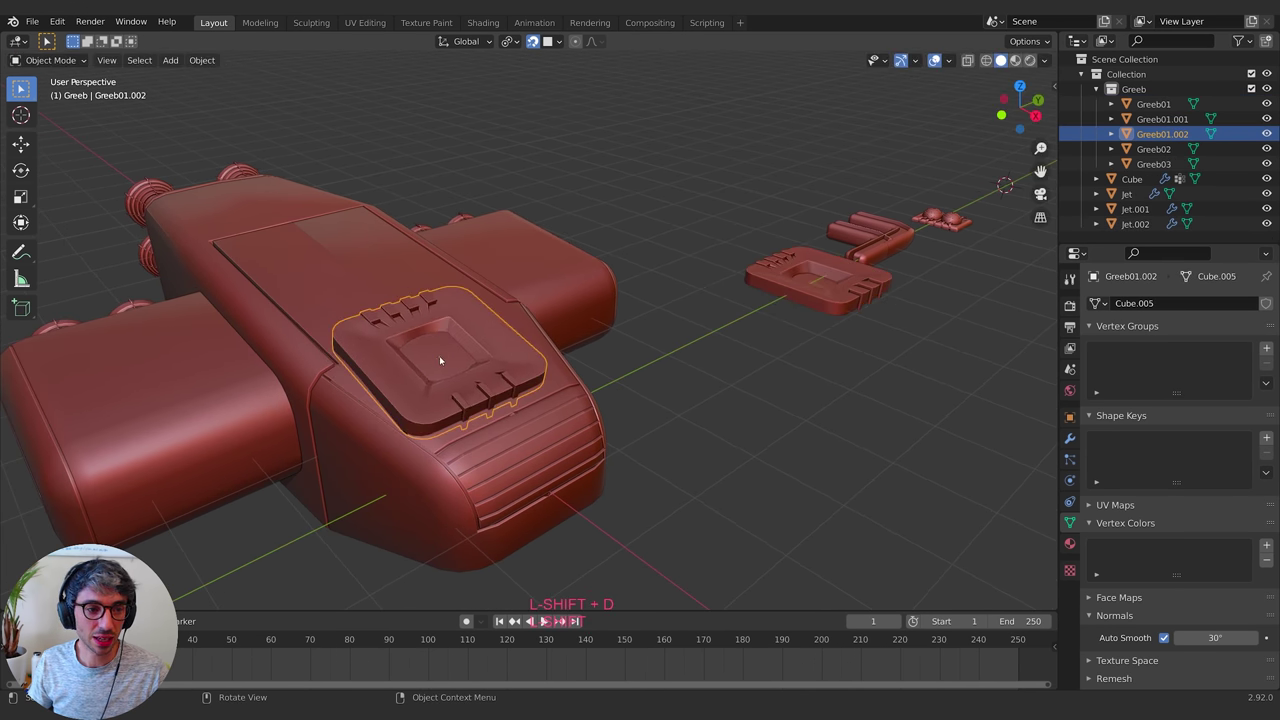
{"action": "middle_click_drag", "start_coordinate": [443, 363], "coordinate": [514, 362]}
{"action": "key", "text": "s"}
{"action": "left_click", "coordinate": [489, 357]}
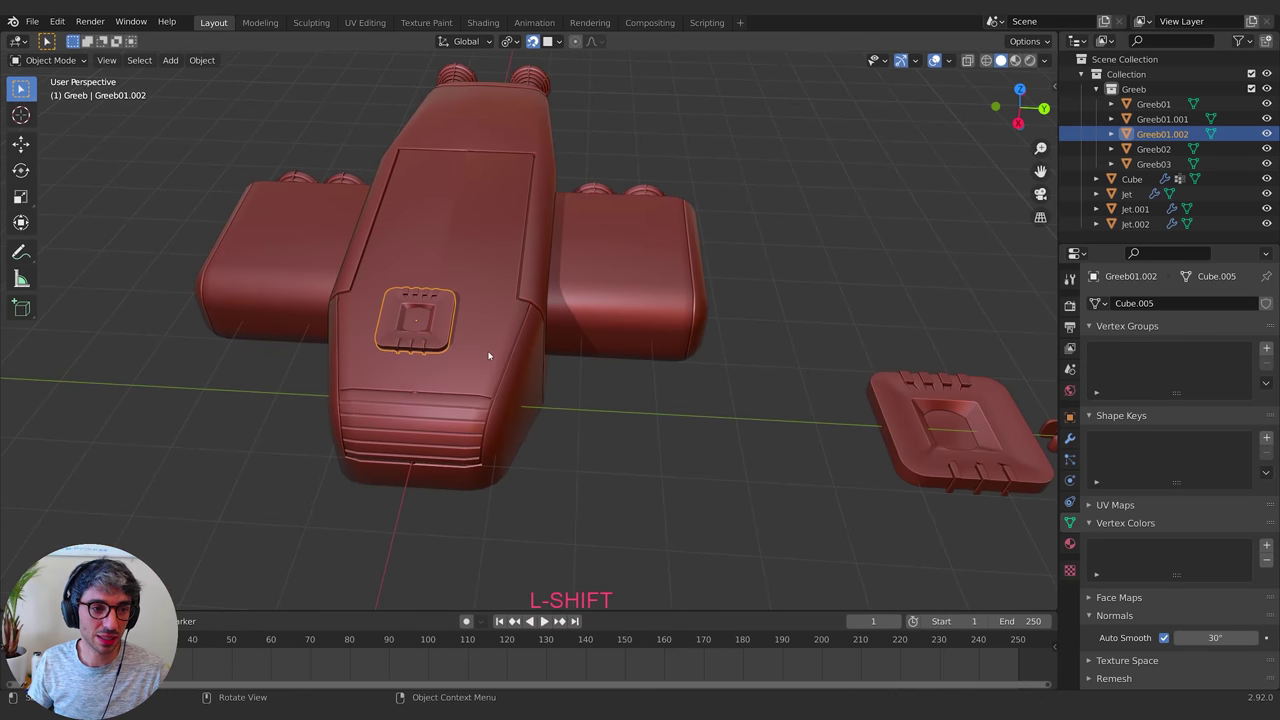
Move the hatch panel copy into the rear corner of the recessed area on top of the hull
{"action": "middle_click_drag", "start_coordinate": [419, 325], "coordinate": [718, 356], "text": "shift"}
{"action": "key", "text": "g"}
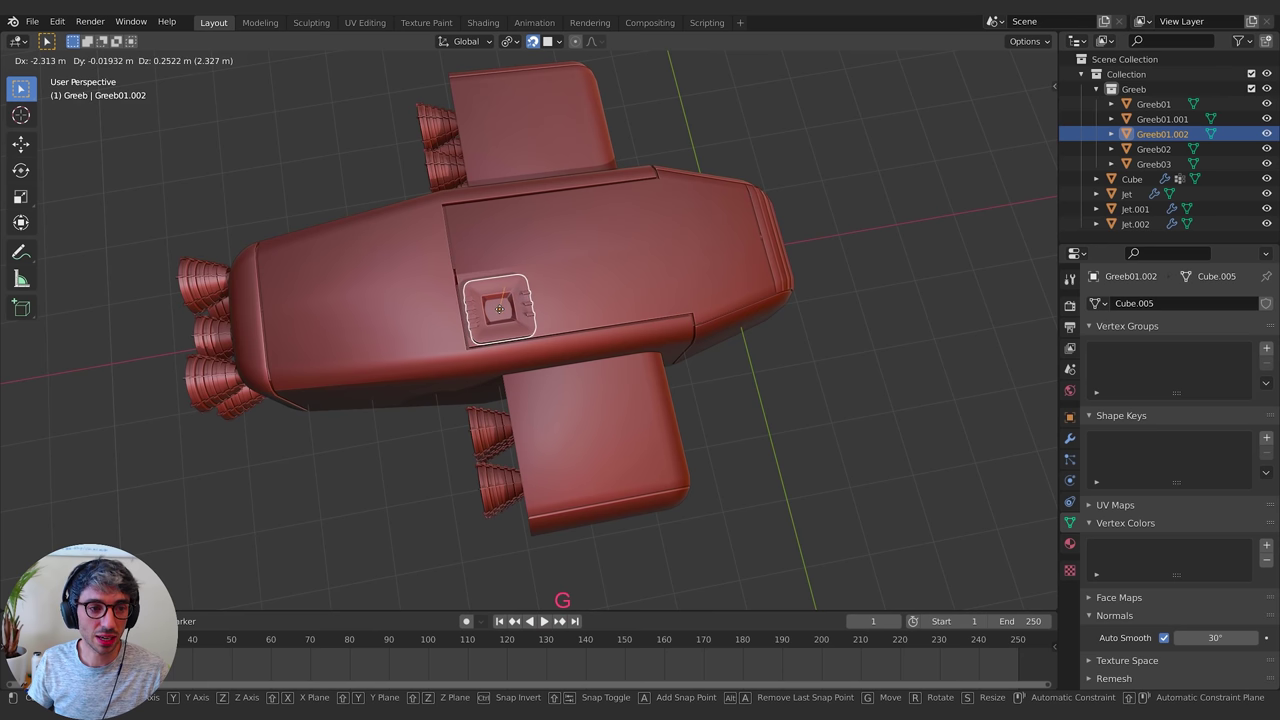
{"action": "left_click", "coordinate": [499, 309]}
{"action": "middle_click_drag", "start_coordinate": [510, 312], "coordinate": [462, 317]}
{"action": "scroll", "coordinate": [470, 318], "scroll_direction": "up", "scroll_amount": 2}
{"action": "middle_click_drag", "start_coordinate": [585, 326], "coordinate": [508, 288]}
Place two much smaller copies of the hatch panel in a row beside the large one on the recessed hull area
{"action": "key", "text": "shift+d"}
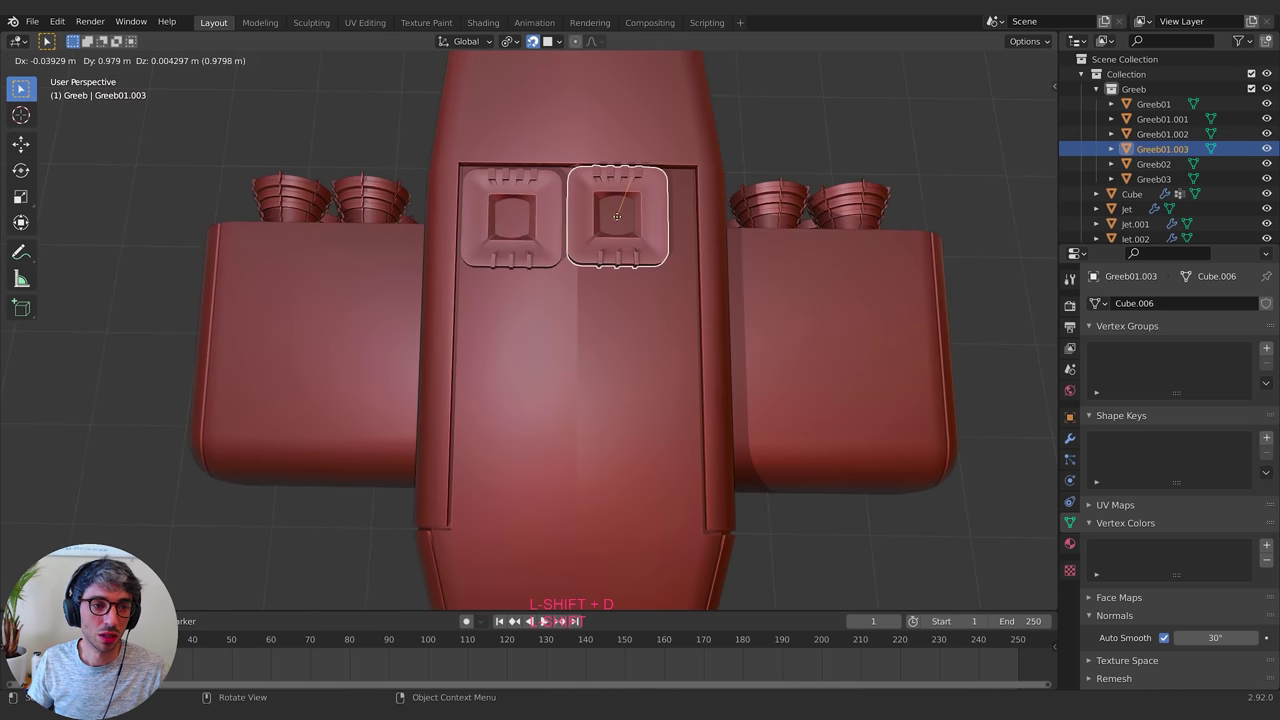
{"action": "middle_click_drag", "start_coordinate": [617, 223], "coordinate": [590, 269], "text": "shift"}
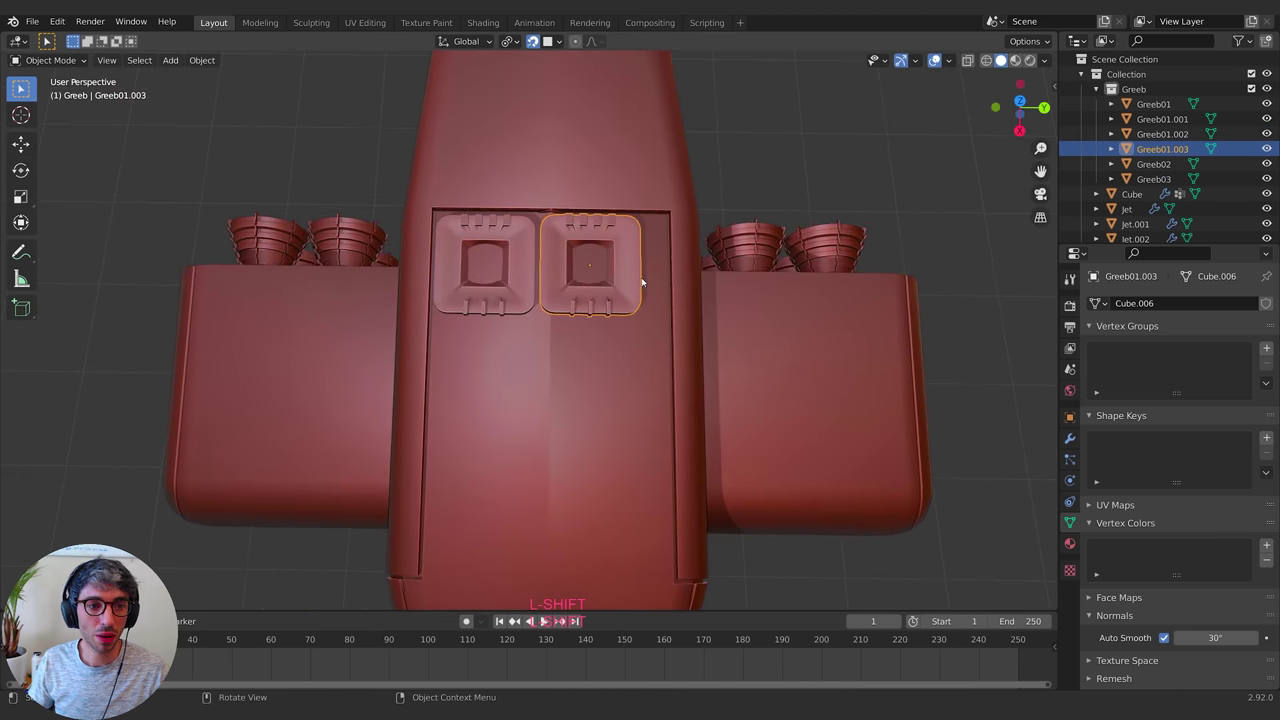
{"action": "key", "text": "s"}
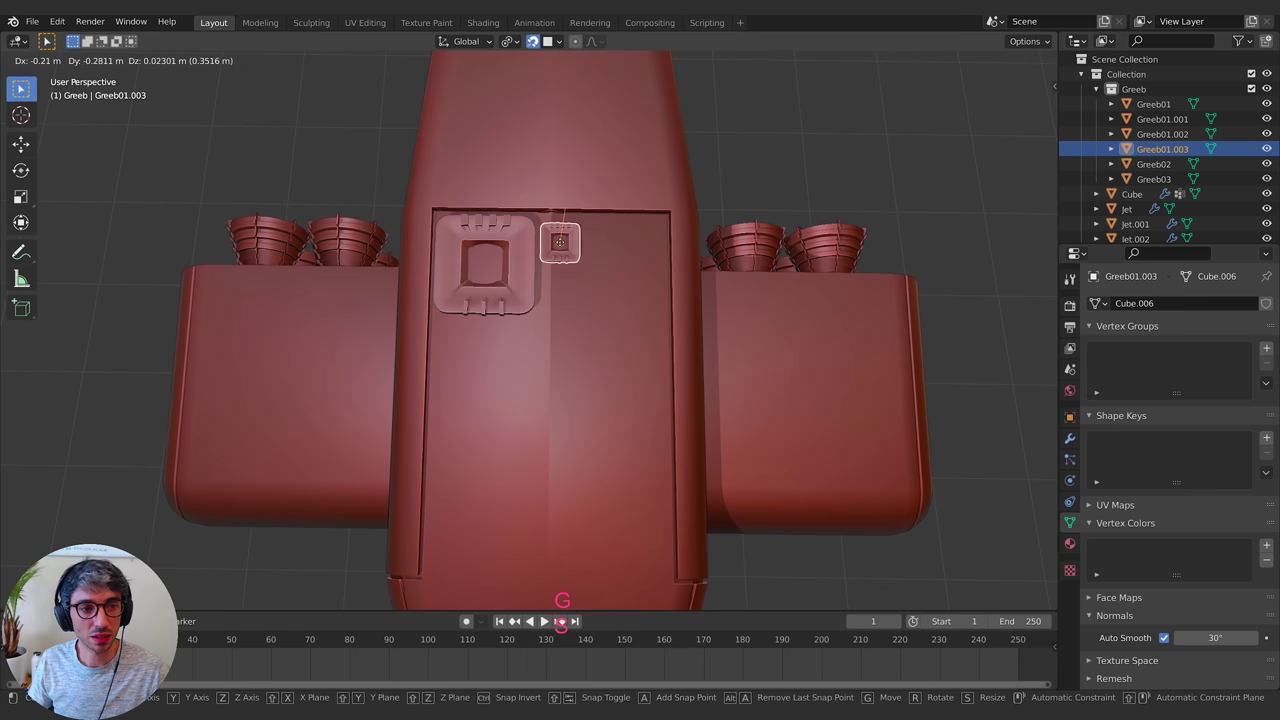
{"action": "left_click", "coordinate": [560, 235]}
{"action": "key", "text": "shift+d"}
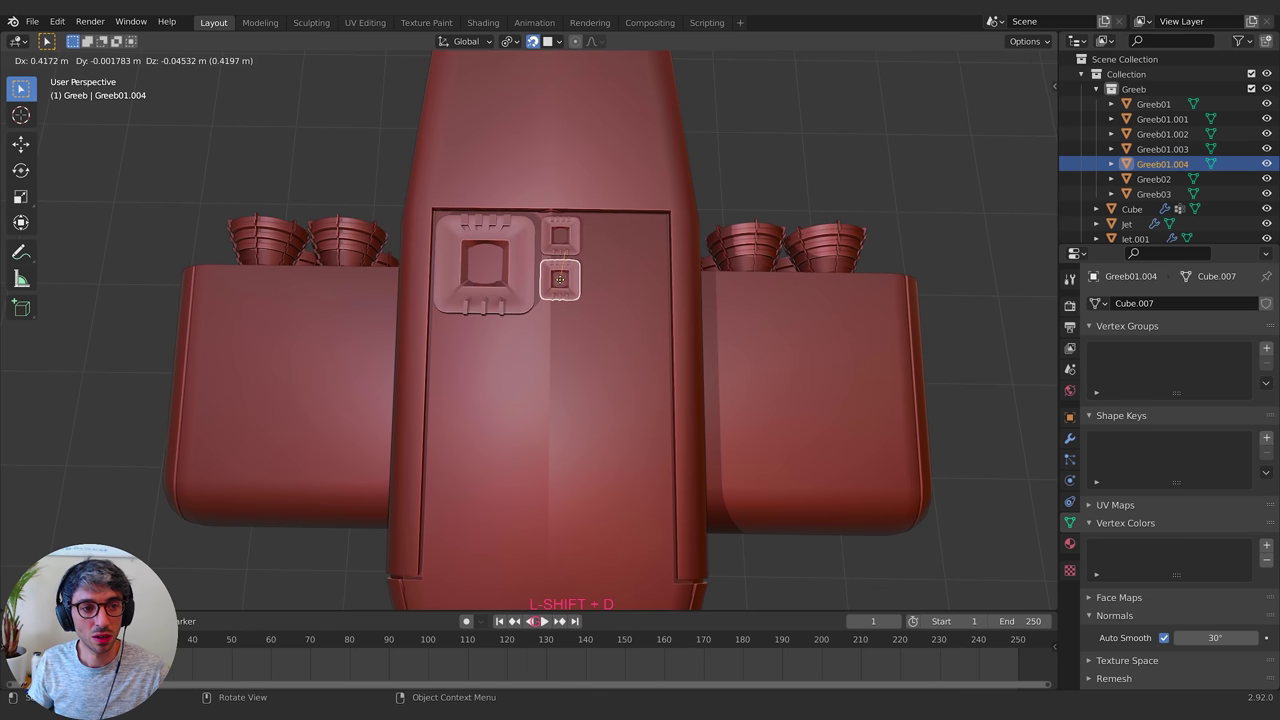
{"action": "middle_click_drag", "start_coordinate": [565, 285], "coordinate": [529, 200]}
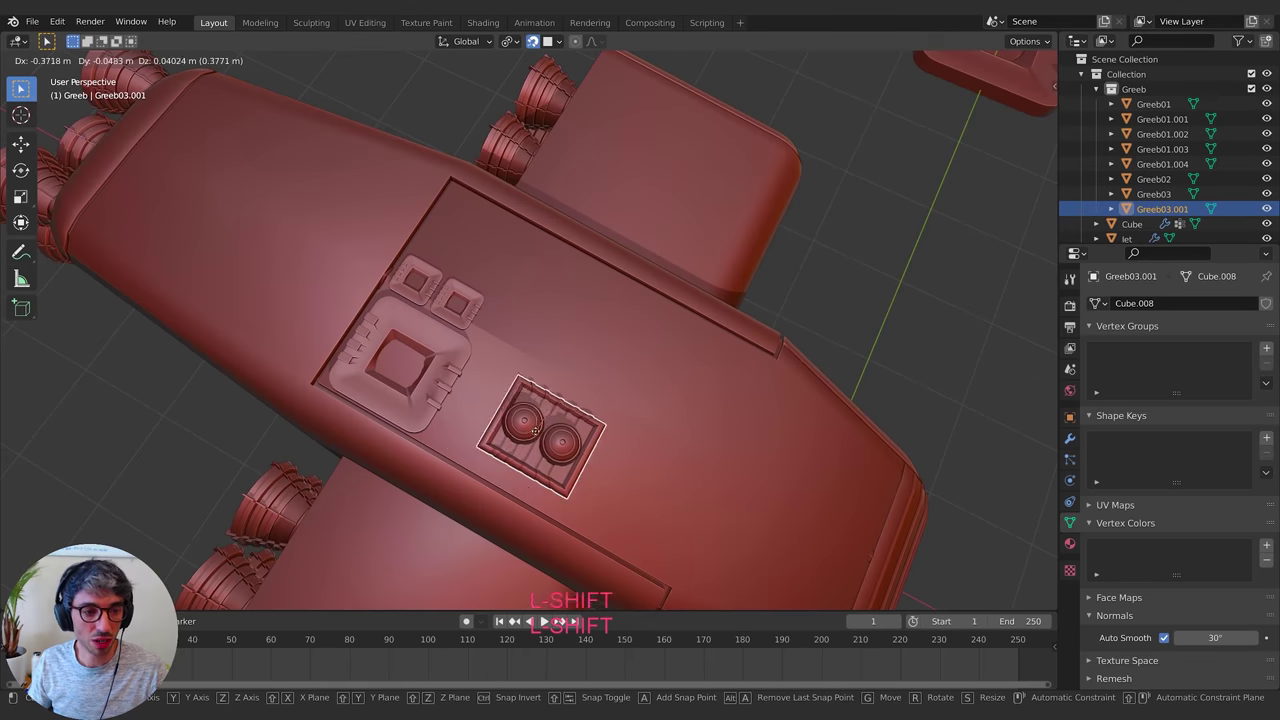
Place copies of the twin-dome plate and the grooved pipe part on the recessed hull area in front of the hatch panels
{"action": "key", "text": "shift+d"}
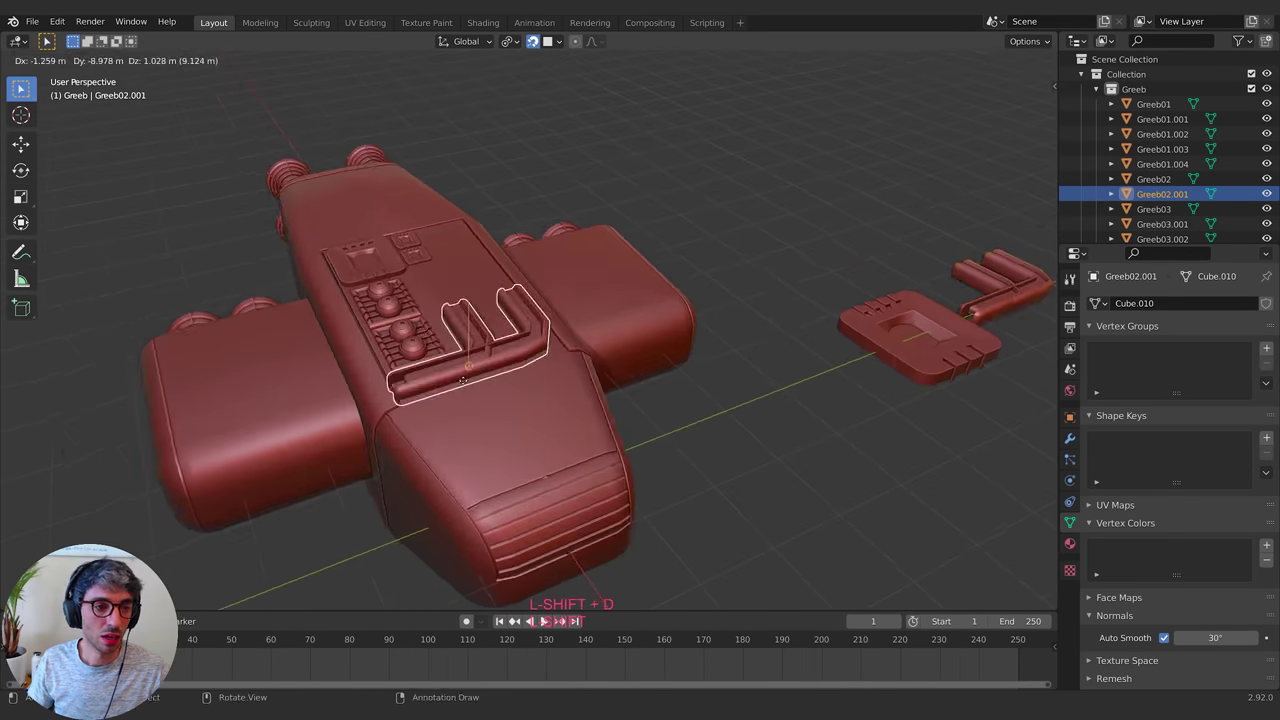
{"action": "middle_click_drag", "start_coordinate": [560, 330], "coordinate": [677, 365]}
{"action": "key", "text": "g"}
{"action": "left_click", "coordinate": [590, 360]}
Duplicate the twin-dome plate again and place a smaller copy on the hull beside the pipe part
{"action": "middle_click_drag", "start_coordinate": [600, 360], "coordinate": [660, 440]}
{"action": "key", "text": "shift+d"}
{"action": "left_click", "coordinate": [520, 341]}
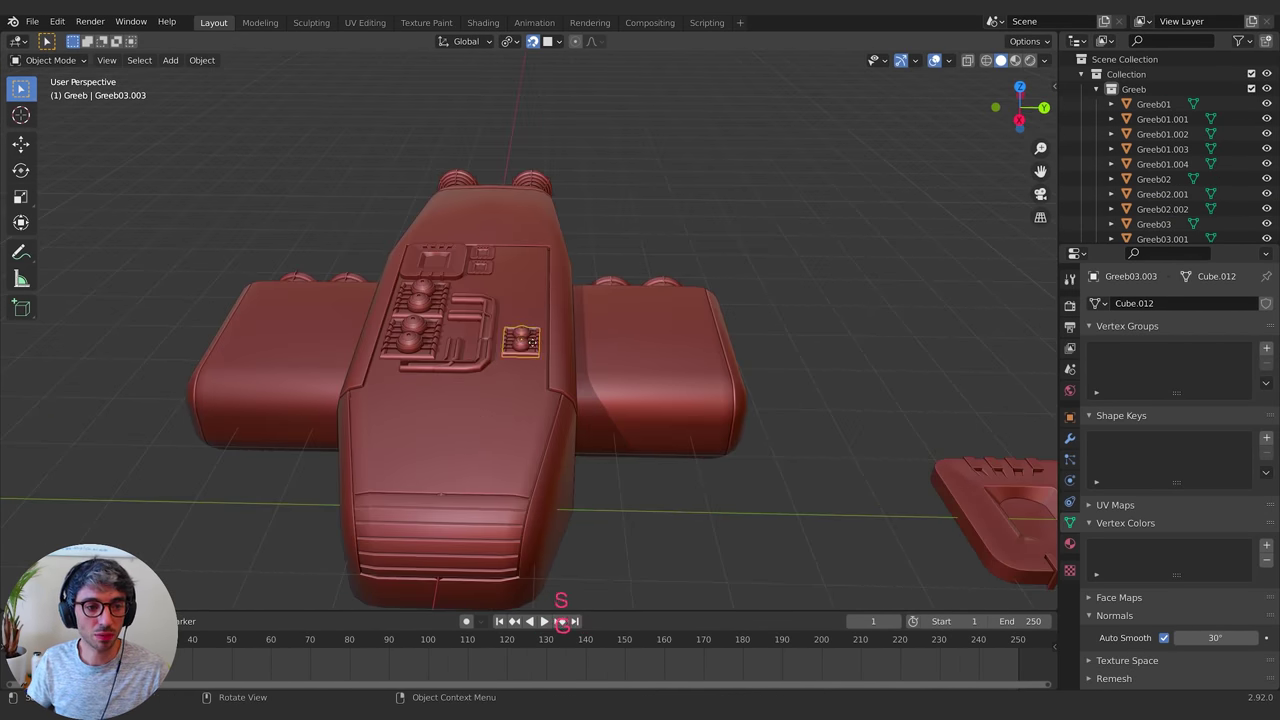
Complete a row of three small twin-dome plates beside the pipes and place hatch panel copies on the neighbouring side pod
{"action": "middle_click_drag", "start_coordinate": [520, 341], "coordinate": [450, 300]}
{"action": "key", "text": "g"}
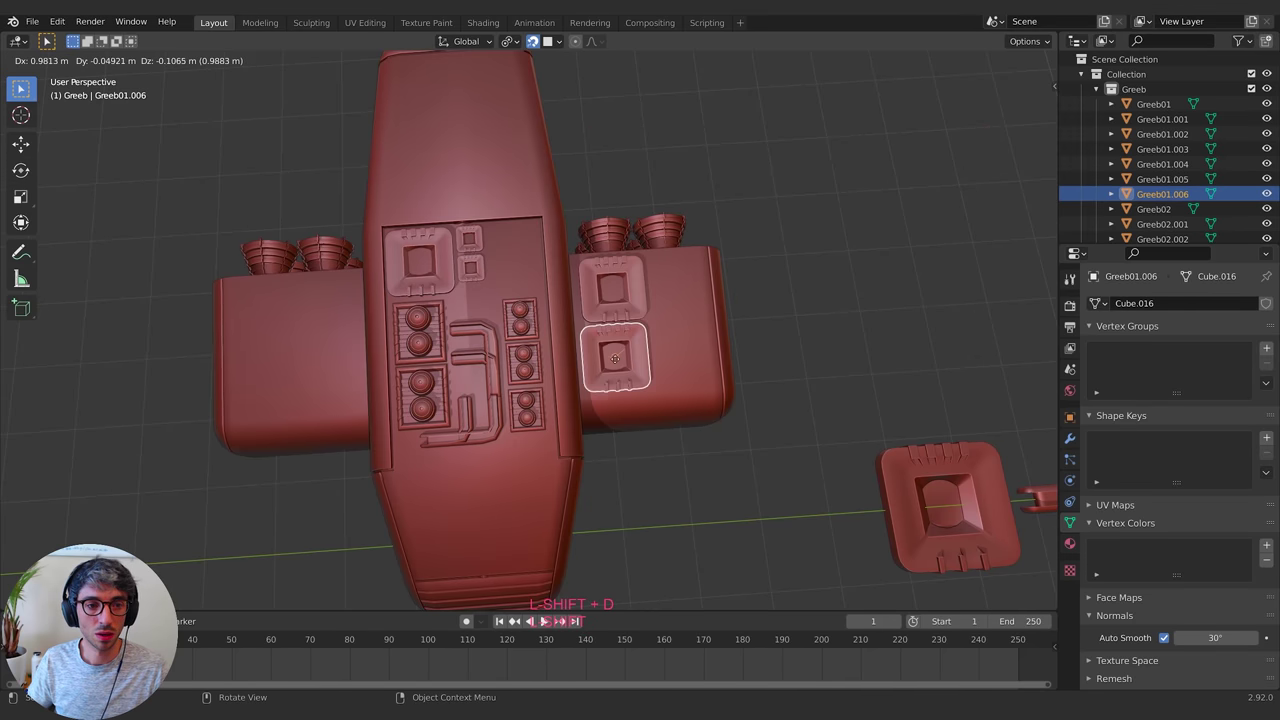
{"action": "middle_click_drag", "start_coordinate": [600, 300], "coordinate": [590, 420]}
{"action": "key", "text": "shift+d"}
Fit a copy of the grooved pipe part on the nose and lengthen its straight pipe run in the mesh
{"action": "key", "text": "Tab"}
{"action": "key", "text": "Tab"}
{"action": "key", "text": "alt+z"}
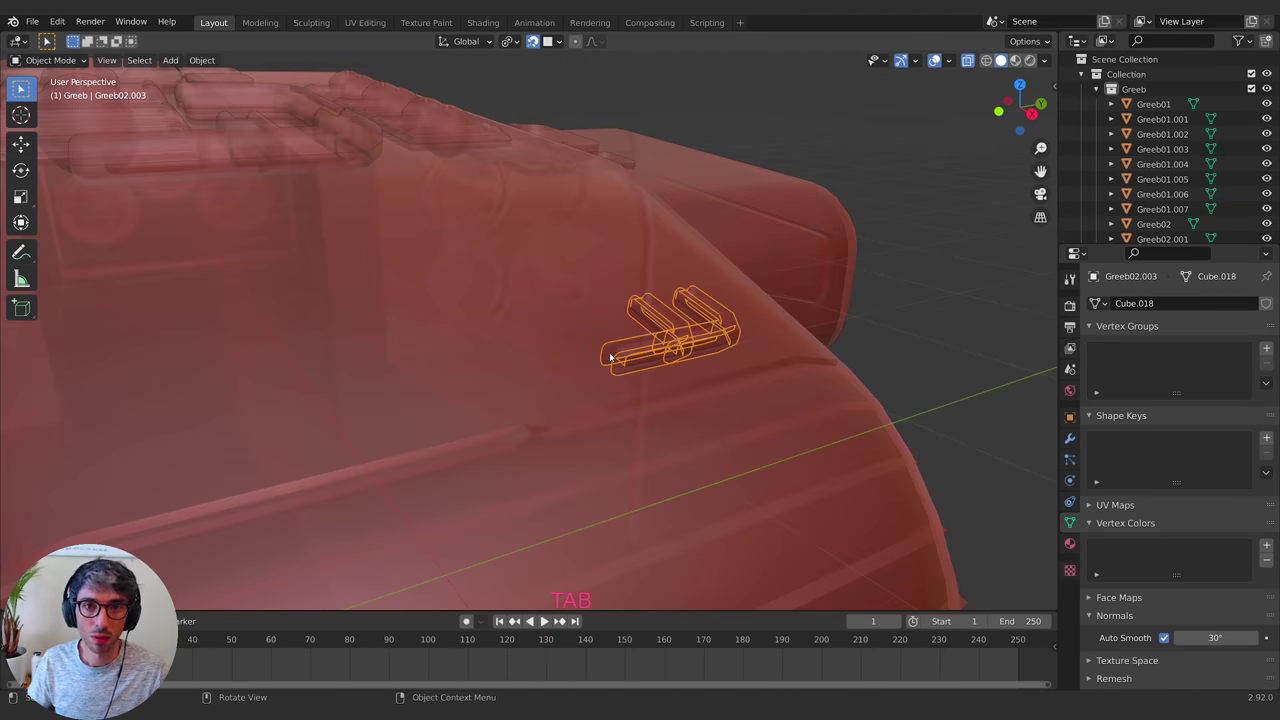
{"action": "key", "text": "Tab"}
{"action": "left_click_drag", "start_coordinate": [245, 350], "coordinate": [340, 425]}
{"action": "scroll", "coordinate": [339, 425], "scroll_direction": "down", "scroll_amount": 5}
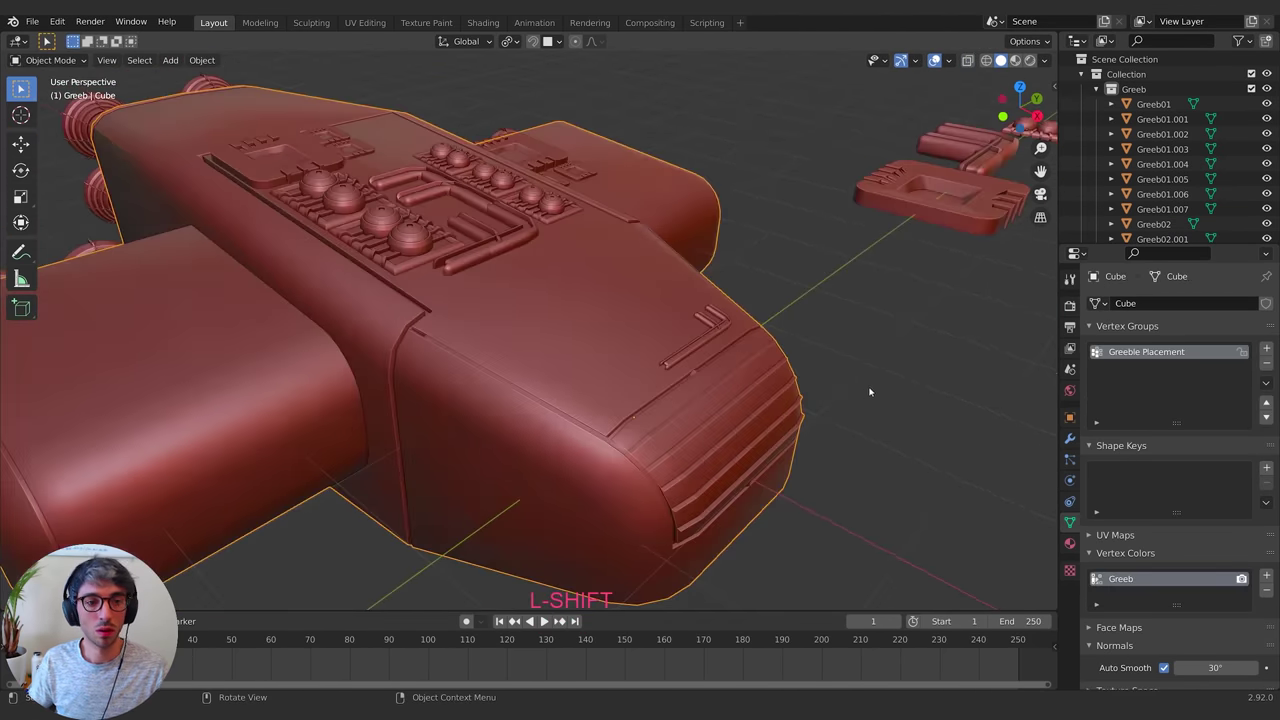
Place two small hatch panel copies and two twin-dome plate copies on the nose behind the long pipe
{"action": "key", "text": "shift+d"}
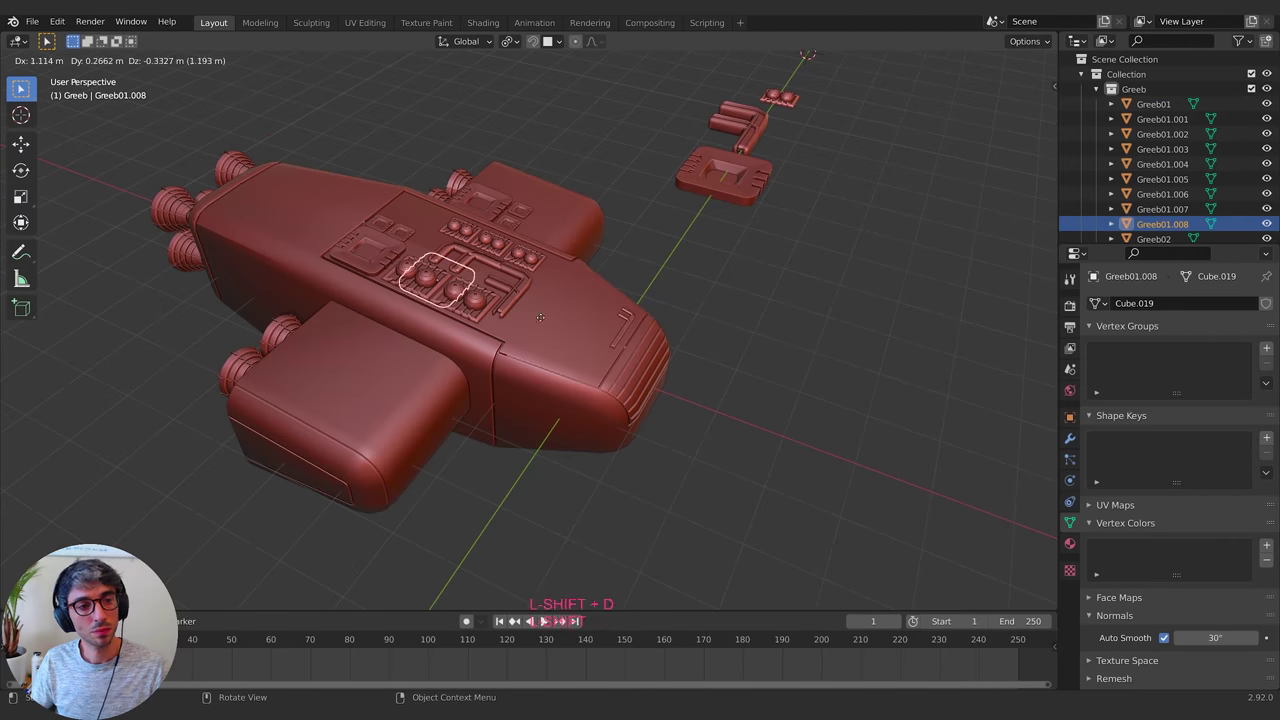
{"action": "left_click", "coordinate": [740, 369]}
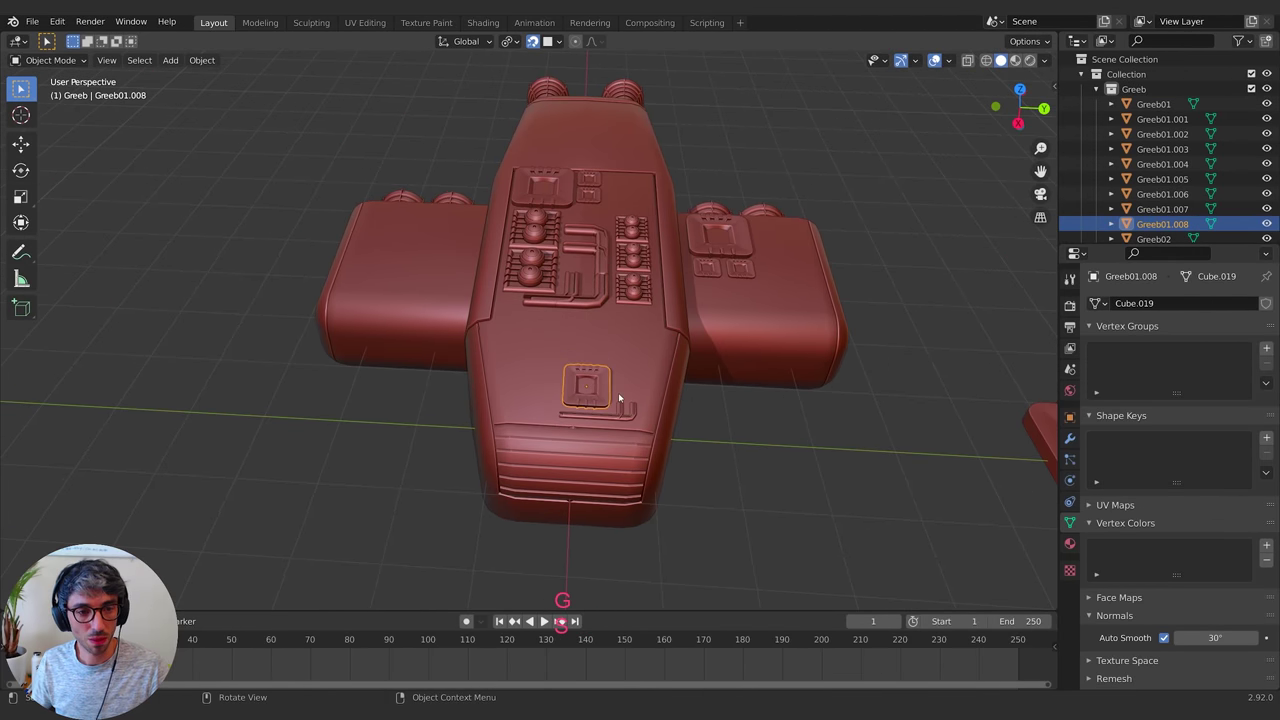
{"action": "middle_click_drag", "start_coordinate": [560, 330], "coordinate": [480, 306]}
{"action": "key", "text": "shift+d"}
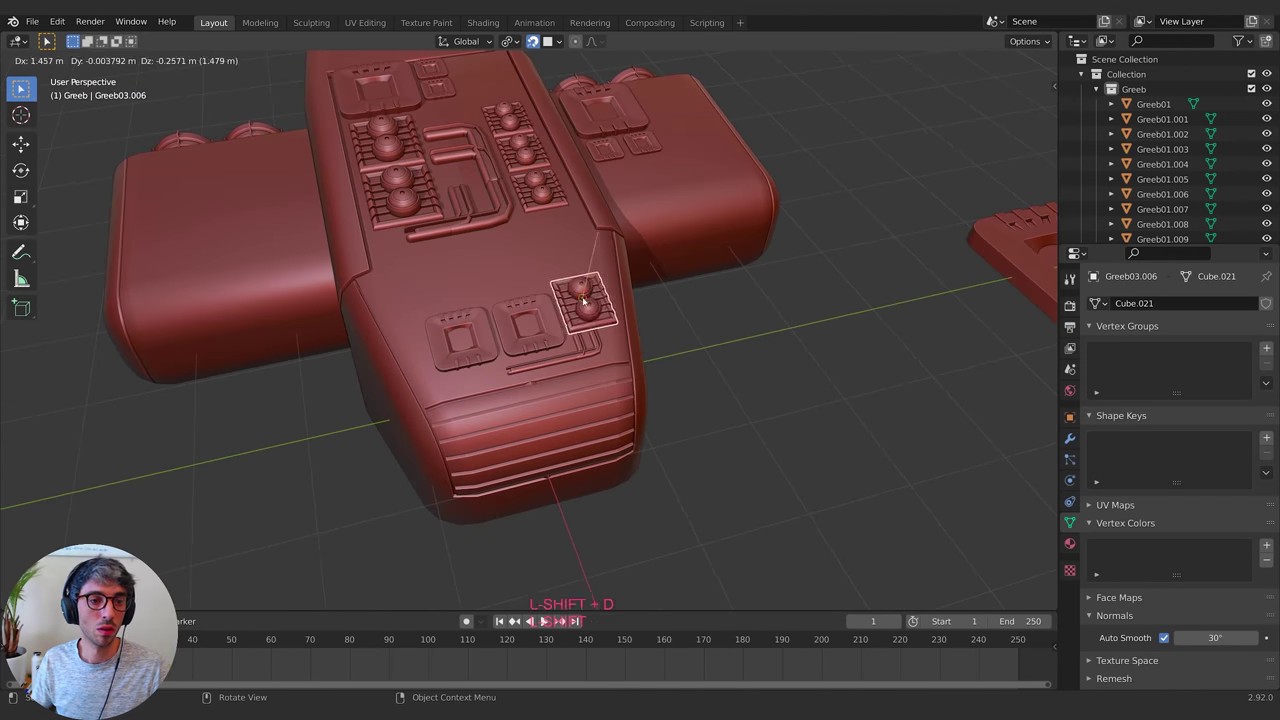
{"action": "left_click", "coordinate": [605, 337]}
{"action": "key", "text": "shift+d"}
Duplicate the pipe part on the nose and reshape it to run from the rear twin-dome plate to the outer hatch panel
{"action": "key", "text": "Tab"}
{"action": "middle_click_drag", "start_coordinate": [580, 380], "coordinate": [680, 420]}
{"action": "key", "text": "g"}
{"action": "key", "text": "Tab"}
{"action": "key", "text": "shift+d"}
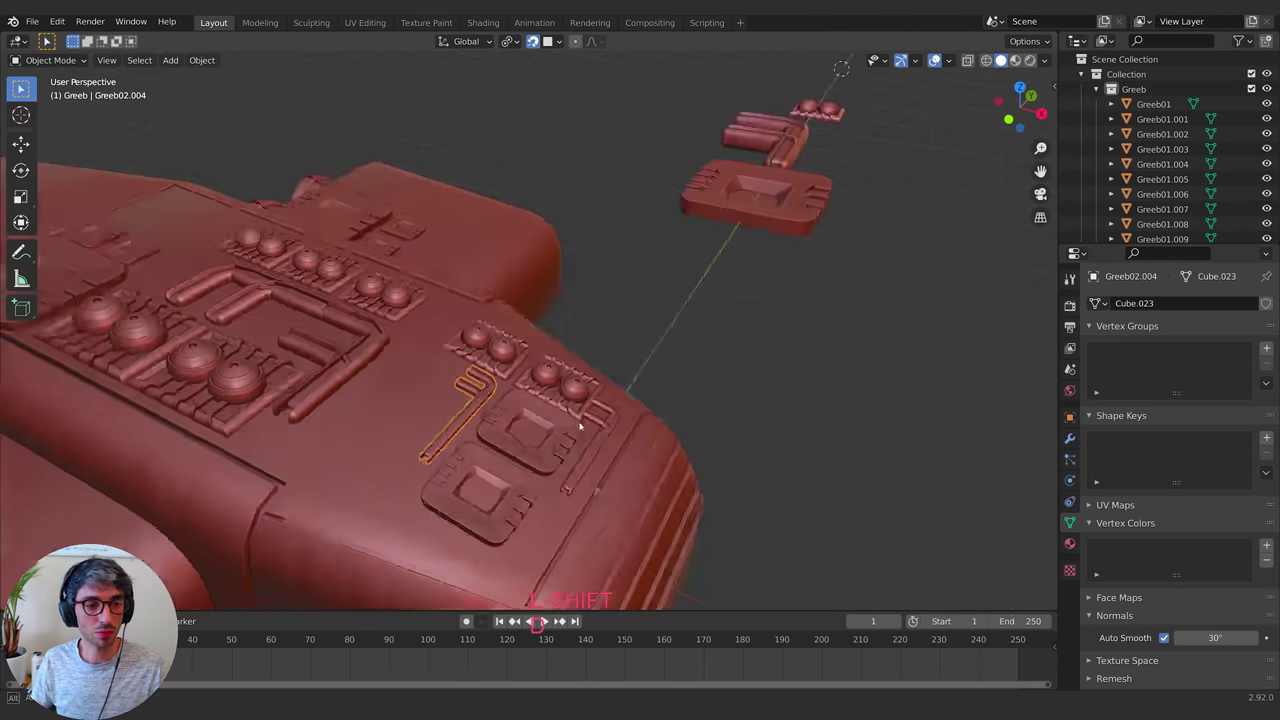
{"action": "middle_click_drag", "start_coordinate": [583, 423], "coordinate": [540, 410]}
{"action": "key", "text": "g"}
{"action": "key", "text": "Return"}
{"action": "middle_click_drag", "start_coordinate": [430, 420], "coordinate": [570, 460]}
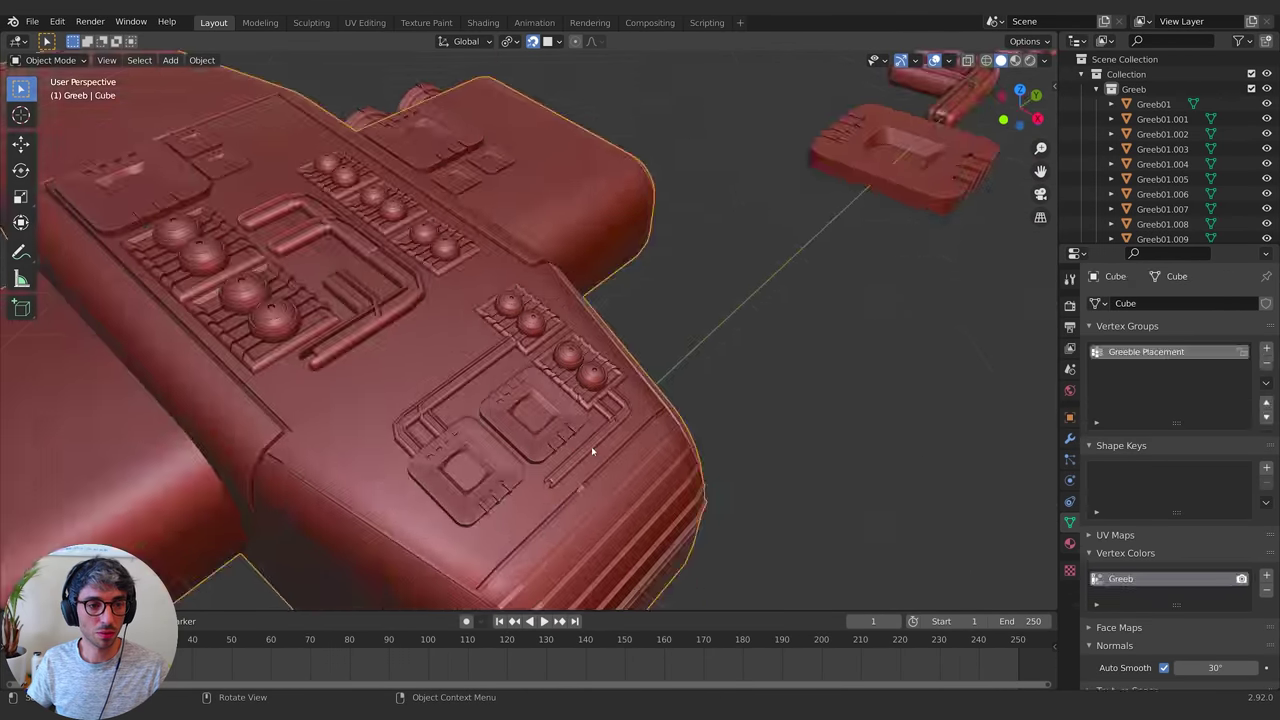
Adjust the position of the long pipe in front of the two hatch panels on the nose
{"action": "left_click", "coordinate": [577, 470]}
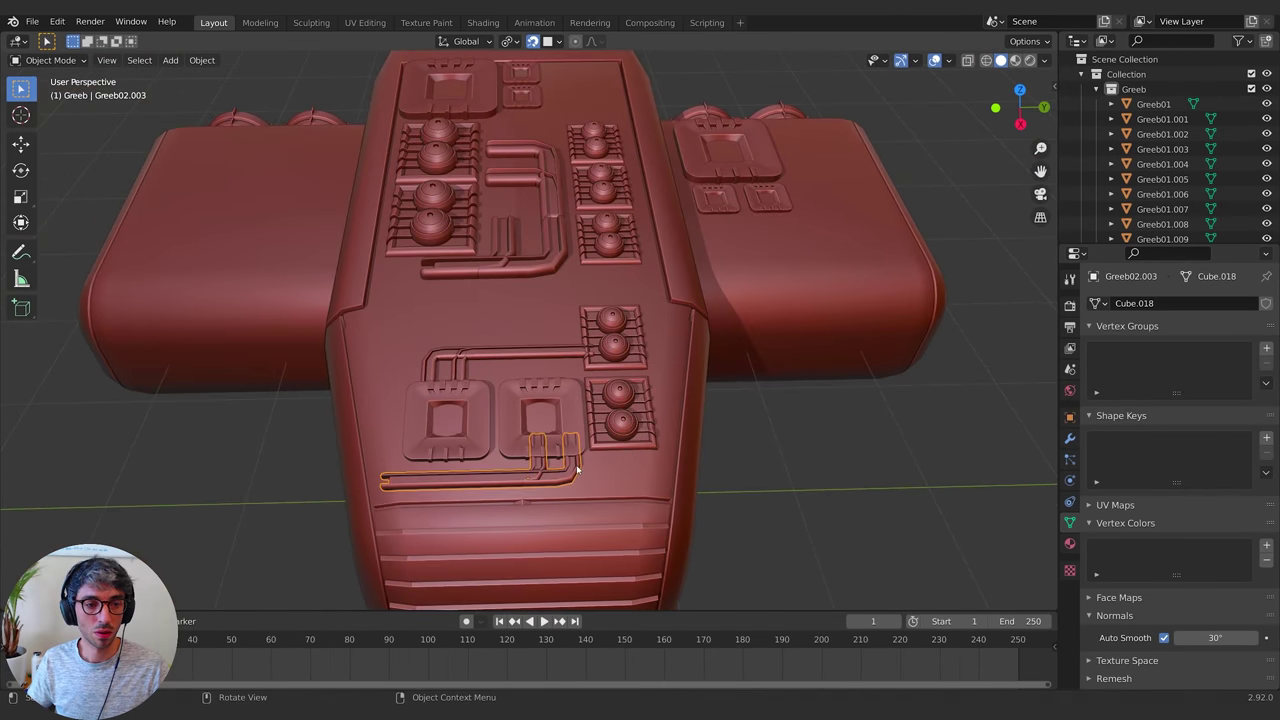
{"action": "key", "text": "g"}
{"action": "right_click", "coordinate": [690, 490]}
Place a twin-dome plate copy at the rear outer corner of the opposite side pod and adjust its height along Z
{"action": "scroll", "coordinate": [500, 470], "scroll_direction": "down", "scroll_amount": 4}
{"action": "middle_click_drag", "start_coordinate": [400, 450], "coordinate": [707, 398]}
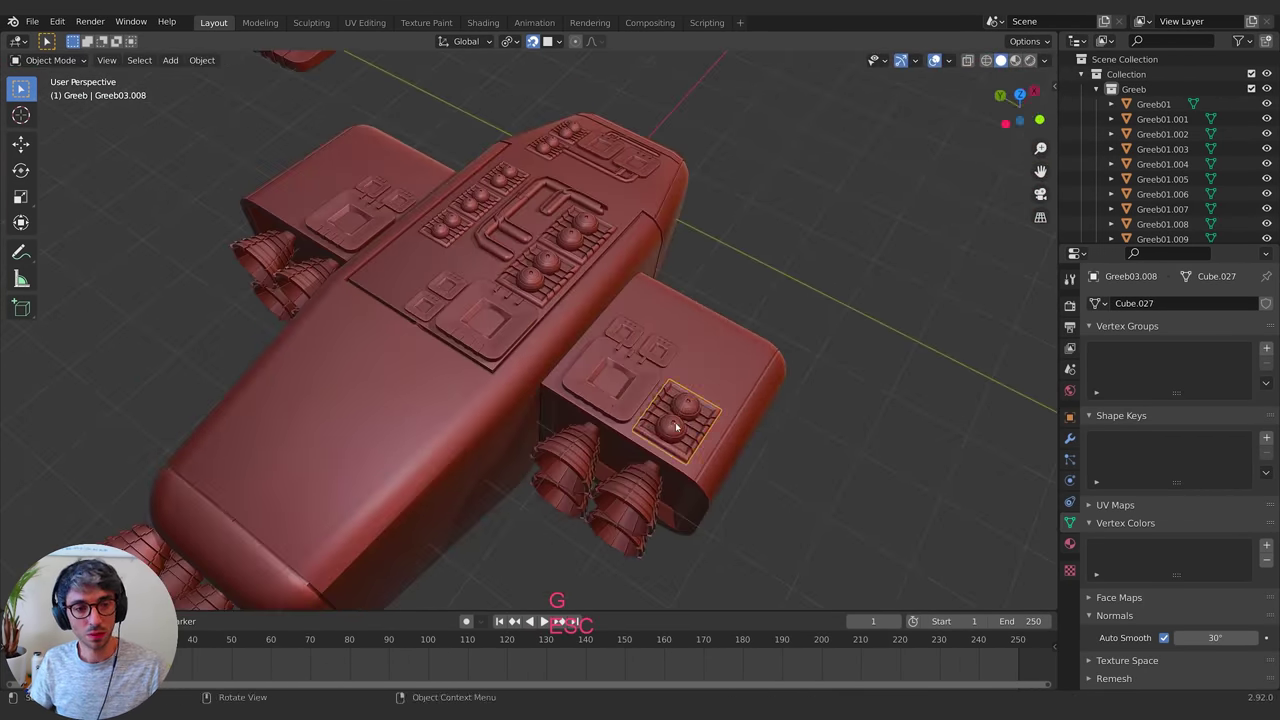
{"action": "key", "text": "g"}
{"action": "left_click", "coordinate": [649, 407]}
{"action": "middle_click_drag", "start_coordinate": [649, 407], "coordinate": [620, 340]}
{"action": "key", "text": "g"}
{"action": "key", "text": "z"}
{"action": "middle_click_drag", "start_coordinate": [680, 400], "coordinate": [480, 480]}
Fill the rest of that pod with a pipe part copy and a hatch panel holding a small twin-dome plate
{"action": "left_click", "coordinate": [412, 232]}
{"action": "key", "text": "shift+d"}
{"action": "left_click", "coordinate": [334, 342]}
{"action": "left_click", "coordinate": [540, 345]}
{"action": "middle_click_drag", "start_coordinate": [334, 342], "coordinate": [757, 568]}
{"action": "scroll", "coordinate": [663, 500], "scroll_direction": "down", "scroll_amount": 5}
{"action": "scroll", "coordinate": [663, 500], "scroll_direction": "up", "scroll_amount": 3}
Duplicate the narrow stretched hatch panel on the other side pod and place the copy beside it
{"action": "key", "text": "shift+d"}
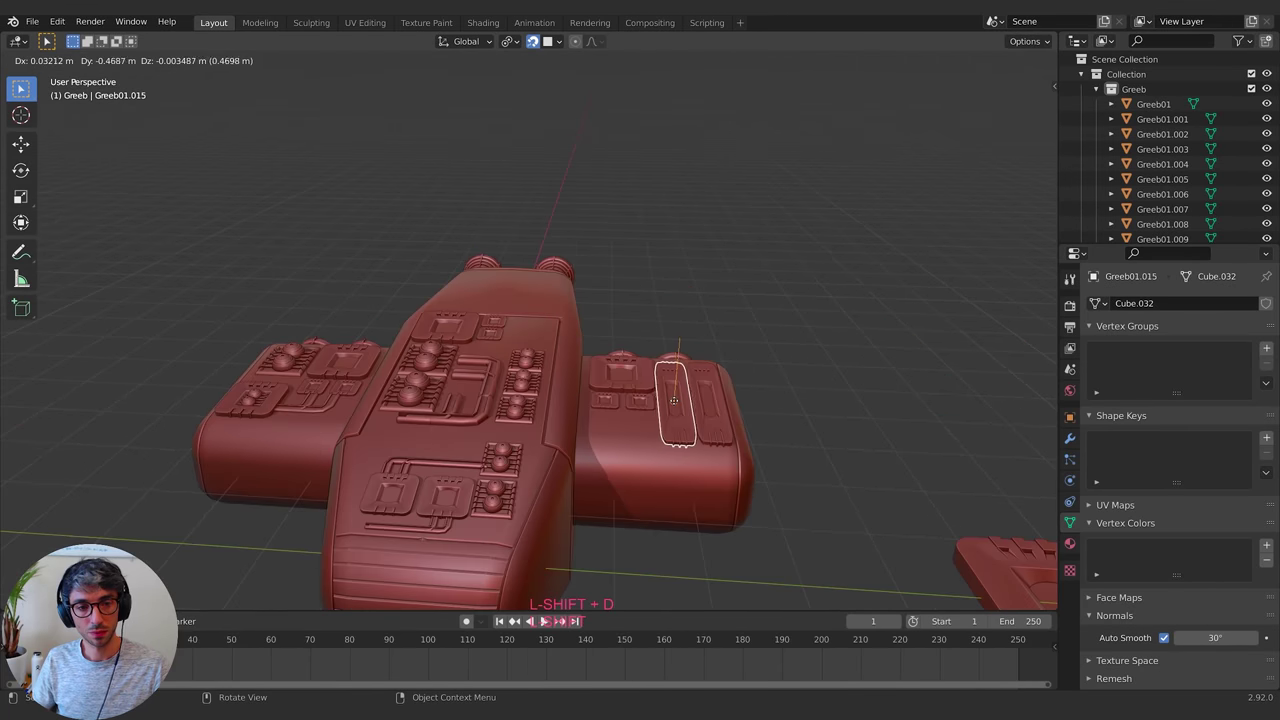
{"action": "left_click", "coordinate": [674, 401]}
{"action": "key", "text": "g"}
{"action": "left_click", "coordinate": [474, 463]}
{"action": "middle_click_drag", "start_coordinate": [474, 463], "coordinate": [636, 510]}
Move a copy of the large hatch panel to the rear hull, align its rotation and add a small twin-dome plate in its recess
{"action": "key", "text": "shift+d"}
{"action": "left_click", "coordinate": [597, 308]}
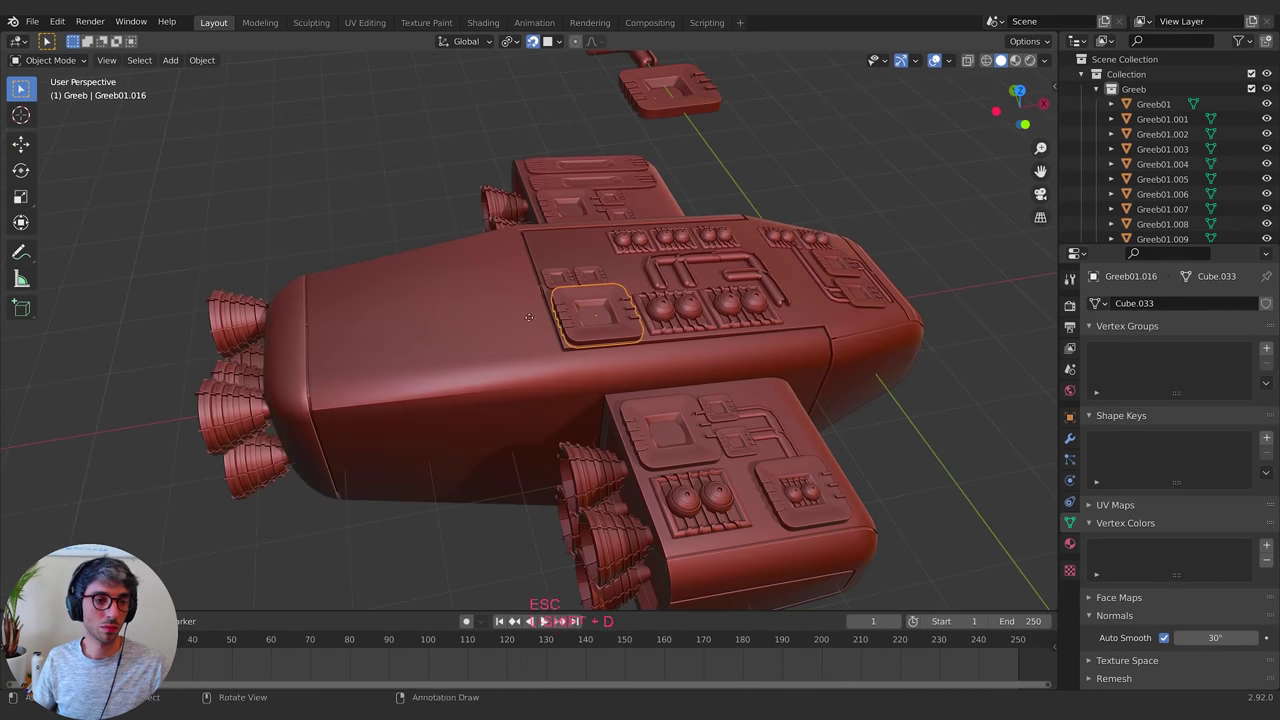
{"action": "key", "text": "g"}
{"action": "middle_click_drag", "start_coordinate": [597, 308], "coordinate": [502, 358]}
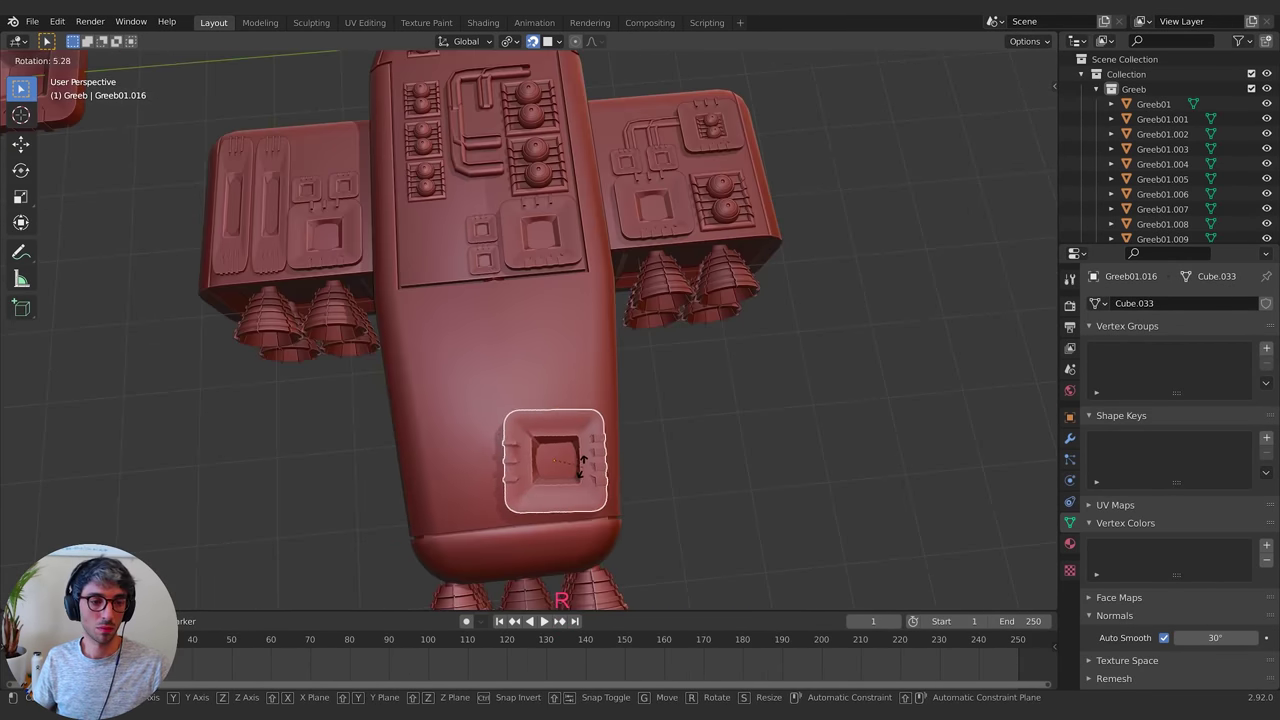
{"action": "middle_click_drag", "start_coordinate": [540, 430], "coordinate": [540, 400]}
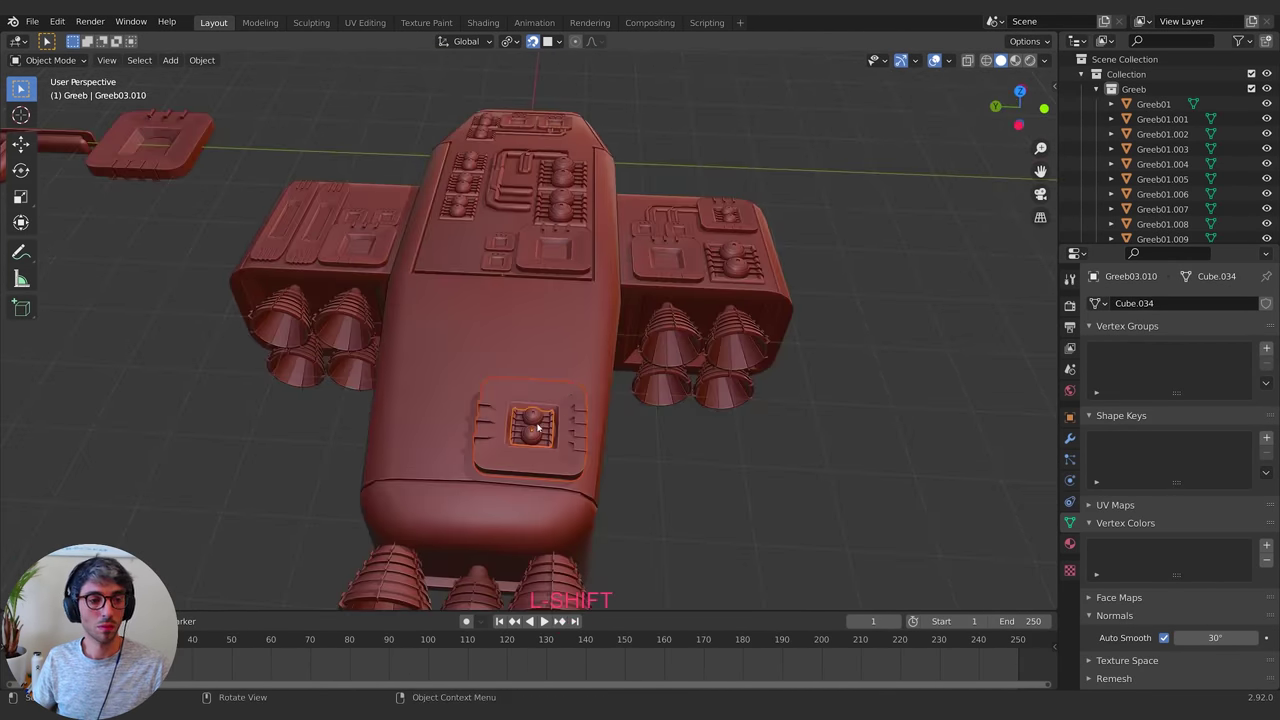
Duplicate the pipe part and place a small copy on the rear hatch panel beside the twin-dome plate
{"action": "middle_click_drag", "start_coordinate": [537, 428], "coordinate": [660, 390]}
{"action": "left_click", "coordinate": [688, 272]}
{"action": "key", "text": "shift+d"}
{"action": "left_click", "coordinate": [360, 322]}
{"action": "middle_click_drag", "start_coordinate": [360, 322], "coordinate": [475, 414]}
{"action": "key", "text": "g"}
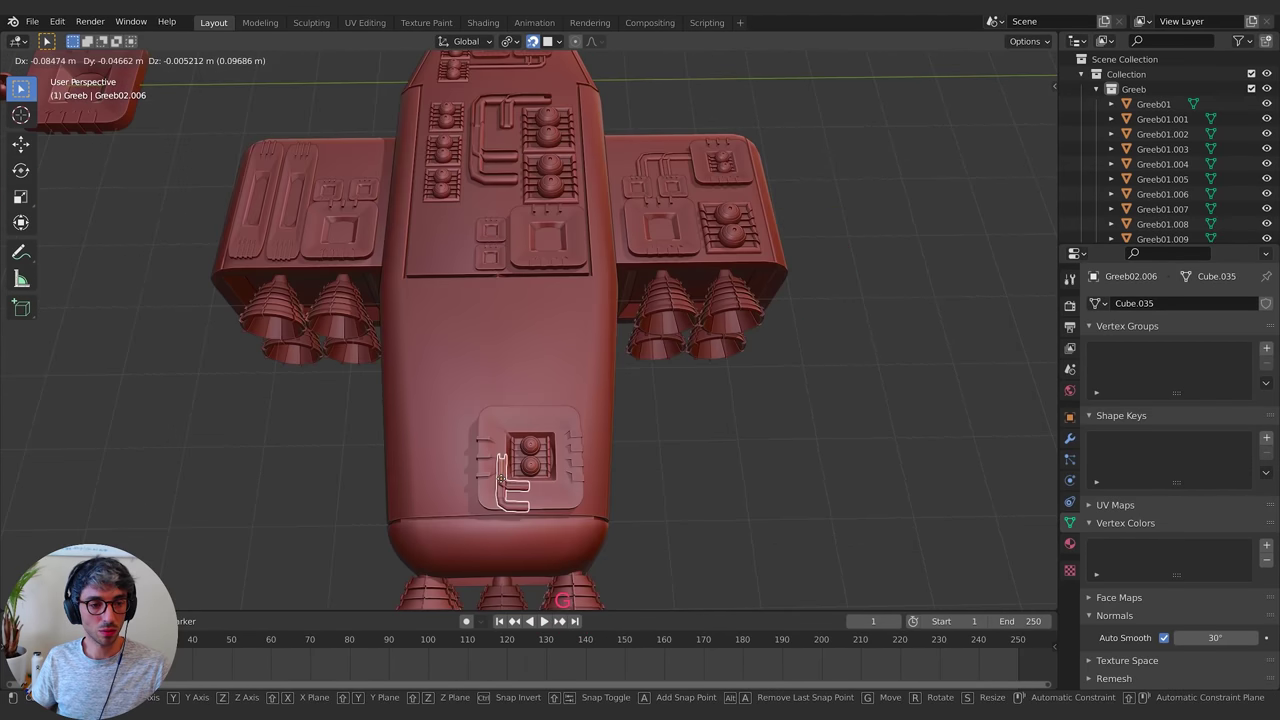
{"action": "left_click", "coordinate": [516, 486]}
Duplicate the small pipe part, rotate it about Z and place it along the adjacent edge of the rear hatch panel
{"action": "middle_click_drag", "start_coordinate": [516, 486], "coordinate": [673, 535]}
{"action": "key", "text": "shift+d"}
{"action": "key", "text": "r"}
{"action": "key", "text": "z"}
{"action": "key", "text": "9"}
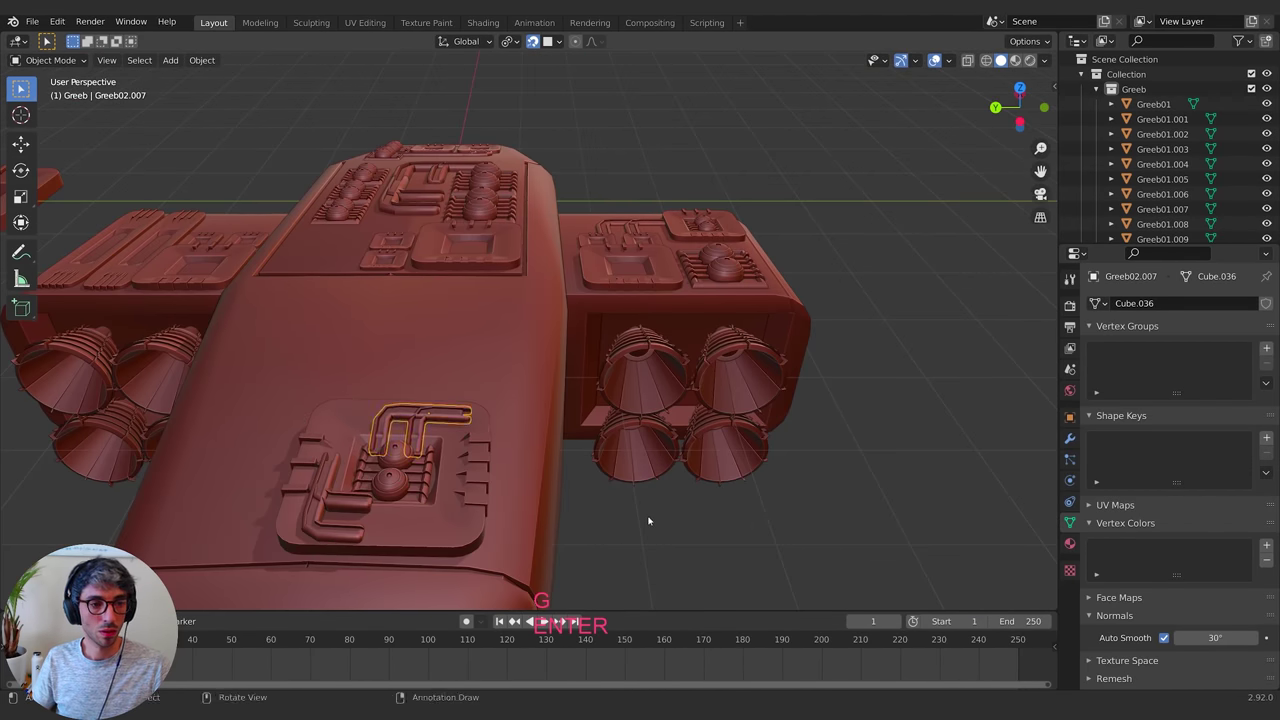
{"action": "key", "text": "Escape"}
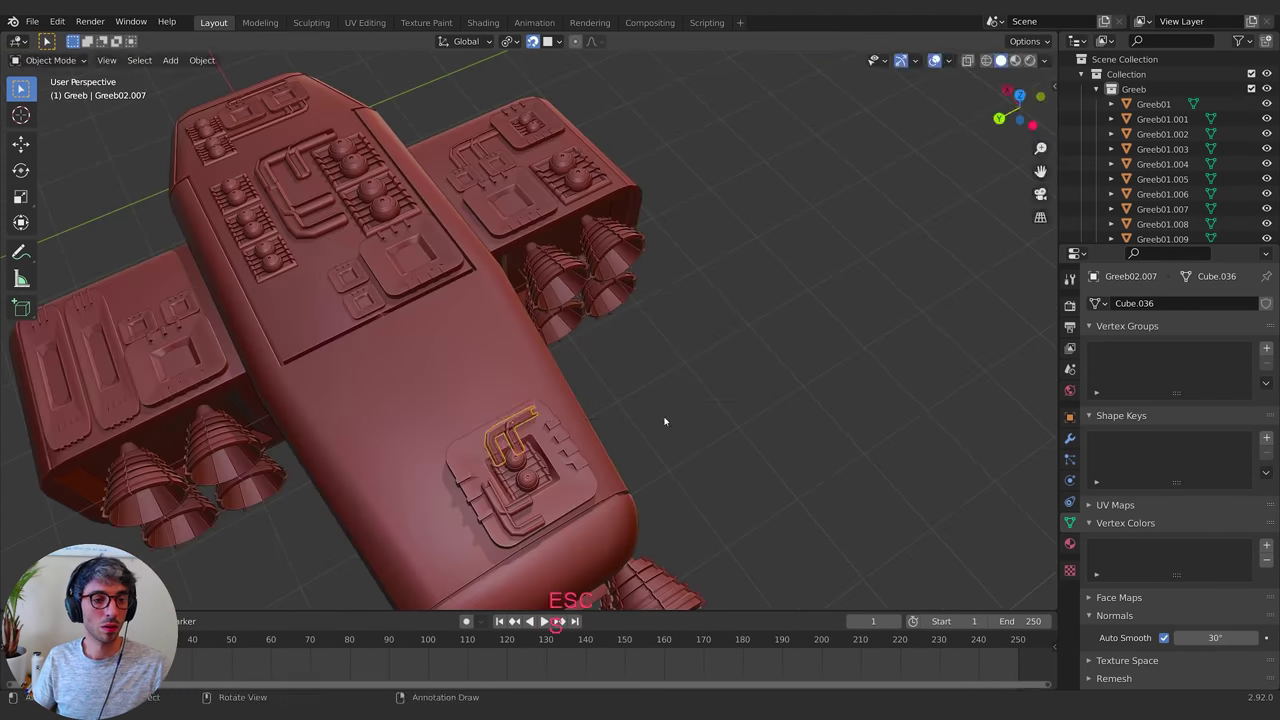
Place another large hatch panel copy in the middle of the rear hull and flatten it along Z to about 0.58
{"action": "middle_click_drag", "start_coordinate": [666, 423], "coordinate": [620, 400]}
{"action": "key", "text": "s"}
{"action": "key", "text": "z"}
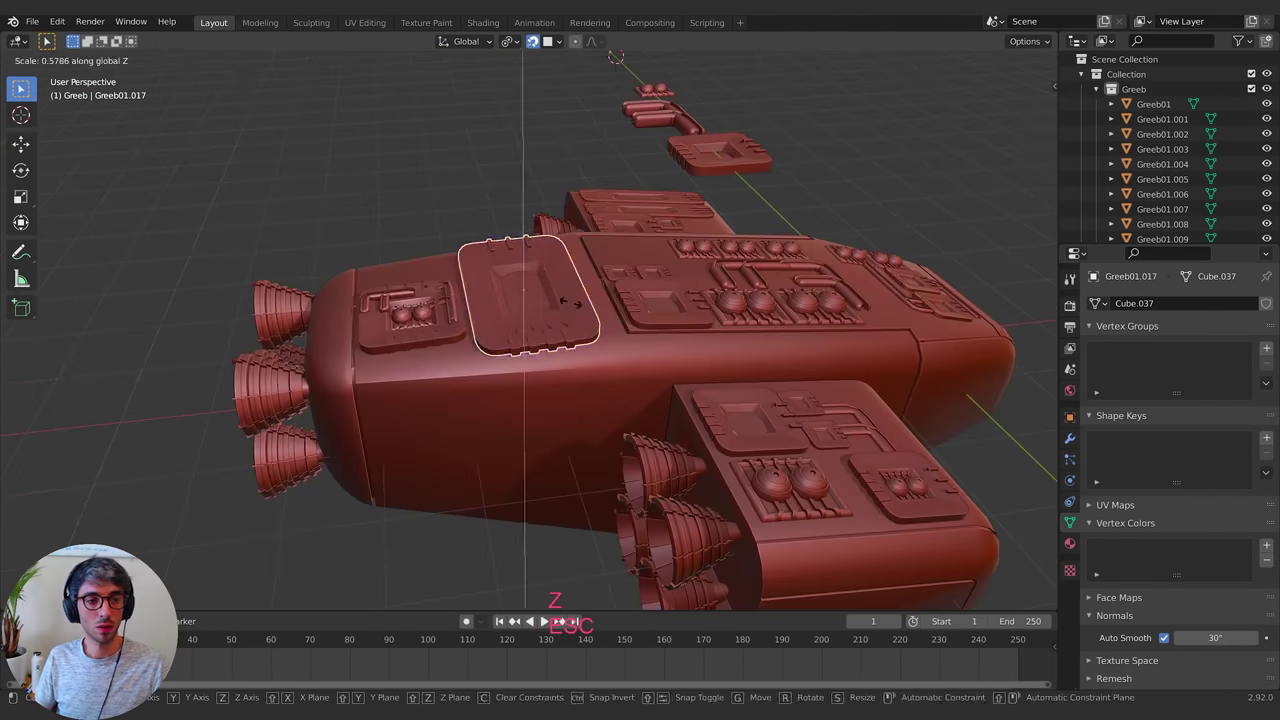
{"action": "left_click", "coordinate": [571, 304]}
{"action": "middle_click_drag", "start_coordinate": [571, 304], "coordinate": [377, 308]}
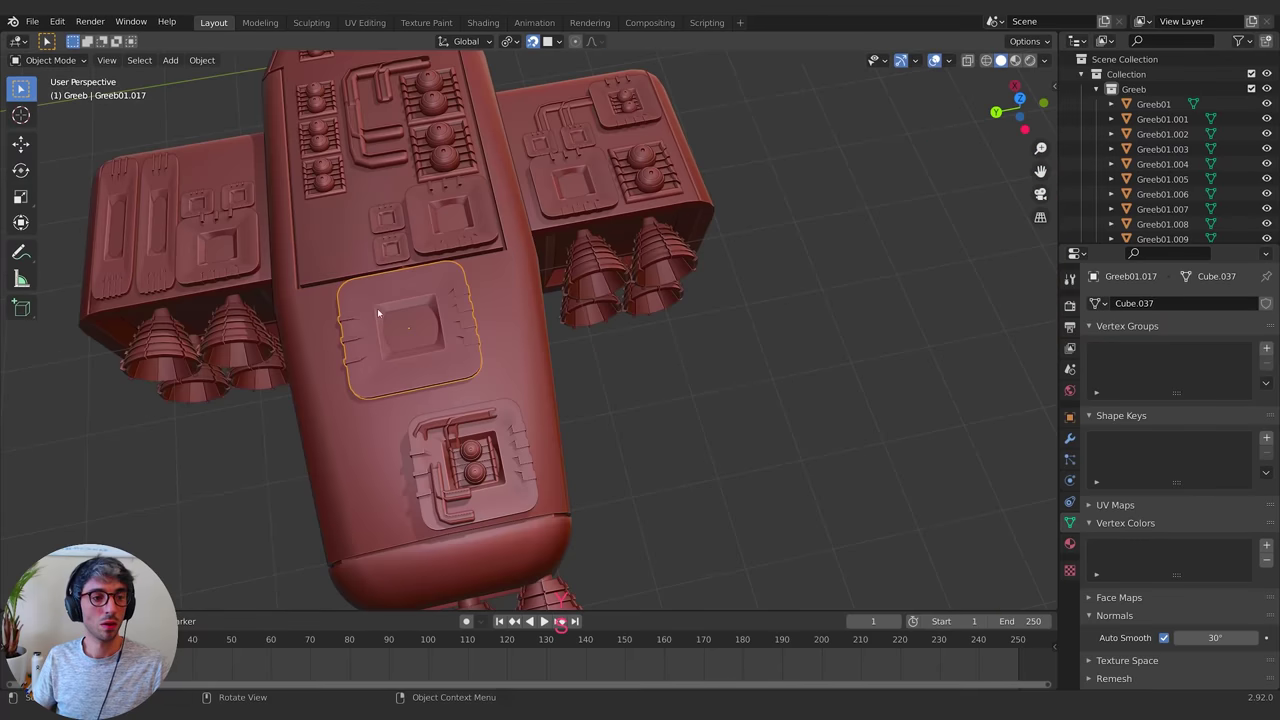
{"action": "left_click", "coordinate": [400, 400]}
Add a flat square box beyond the original detail parts and divide its top into four faces with loop cuts
{"action": "left_click", "coordinate": [757, 491]}
{"action": "middle_click_drag", "start_coordinate": [757, 491], "coordinate": [640, 420]}
{"action": "middle_click_drag", "start_coordinate": [640, 420], "coordinate": [650, 453], "text": "shift"}
{"action": "scroll", "coordinate": [640, 488], "scroll_direction": "down", "scroll_amount": 3}
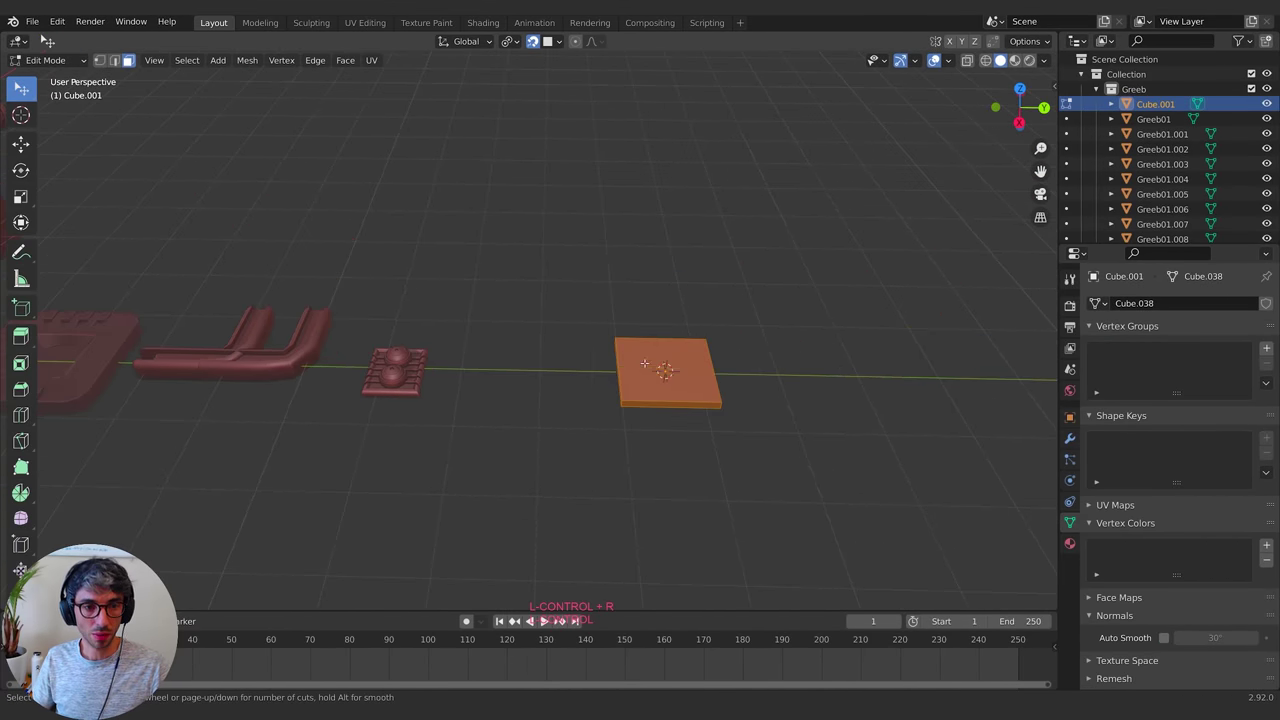
{"action": "key", "text": "Tab"}
{"action": "key", "text": "ctrl+r"}
{"action": "key", "text": "3"}
Extrude three of the box's four top faces upward along Z to form a raised L-shaped area
{"action": "left_click", "coordinate": [545, 390]}
{"action": "left_click", "coordinate": [545, 450], "text": "shift"}
{"action": "left_click", "coordinate": [495, 400], "text": "shift"}
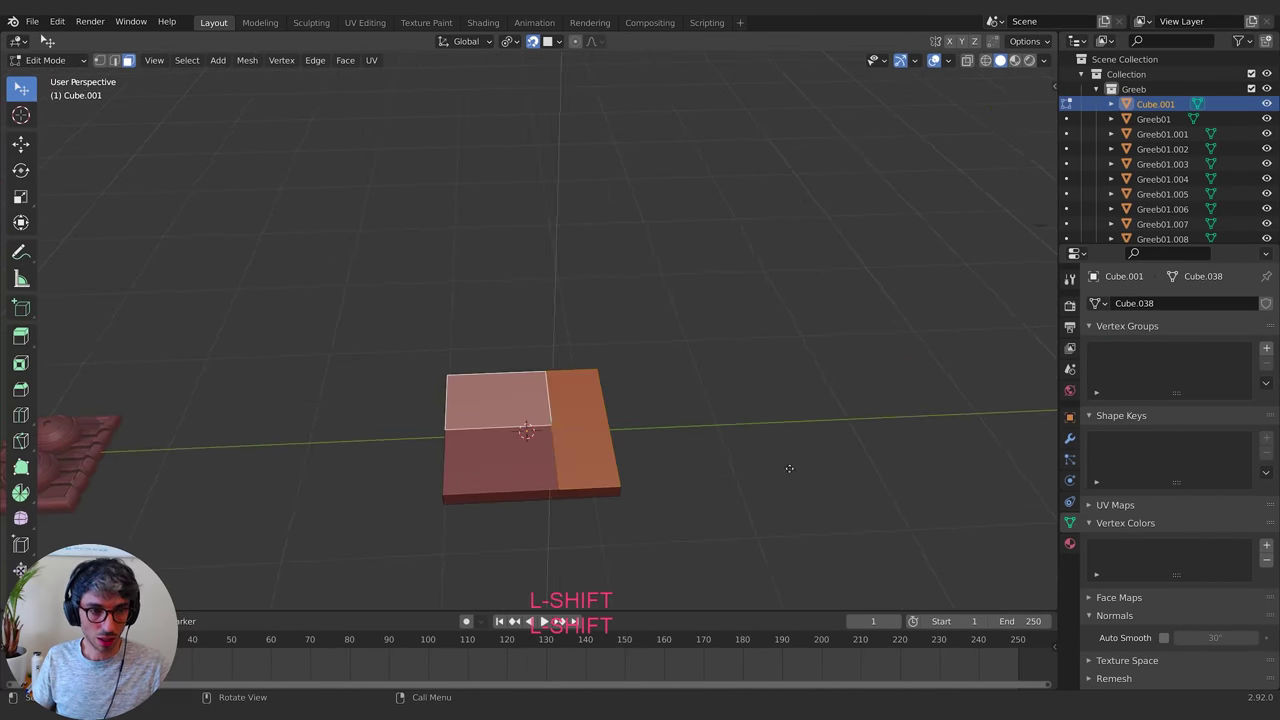
{"action": "key", "text": "e"}
{"action": "key", "text": "z"}
{"action": "left_click", "coordinate": [803, 411]}
Add loop cuts to the raised area and extrude a group of its inner faces for finer detail
{"action": "key", "text": "ctrl+r"}
{"action": "left_click", "coordinate": [594, 436]}
{"action": "key", "text": "3"}
{"action": "left_click", "coordinate": [484, 440]}
{"action": "left_click", "coordinate": [582, 447], "text": "shift"}
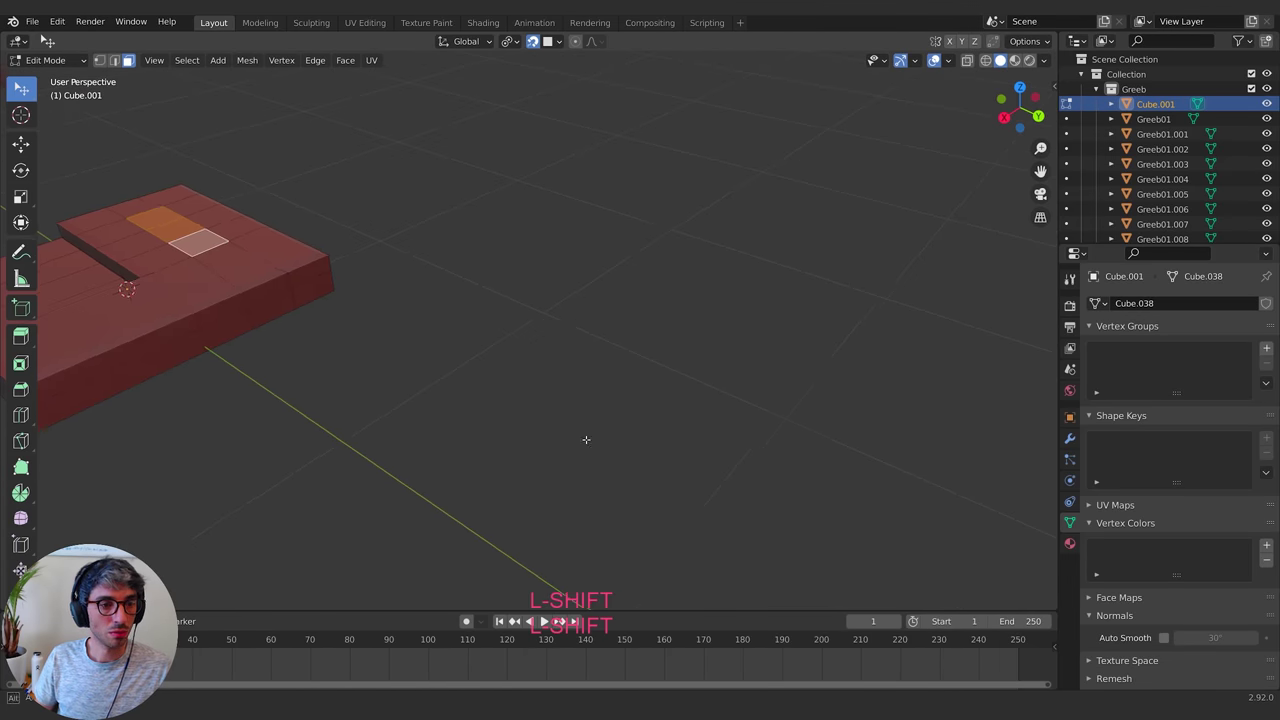
{"action": "middle_click_drag", "start_coordinate": [586, 440], "coordinate": [700, 430], "text": "shift"}
{"action": "key", "text": "e"}
{"action": "key", "text": "shift+Tab"}
{"action": "left_click", "coordinate": [569, 436]}
{"action": "key", "text": "Tab"}
Link the new stepped panel's mesh data to the flattened hatch panel copy on the rear hull
{"action": "scroll", "coordinate": [599, 430], "scroll_direction": "down", "scroll_amount": 5}
{"action": "middle_click_drag", "start_coordinate": [590, 400], "coordinate": [1016, 326], "text": "shift"}
{"action": "left_click", "coordinate": [284, 197]}
{"action": "left_click", "coordinate": [1000, 290], "text": "shift"}
{"action": "key", "text": "space"}
{"action": "key", "text": "Down"}
{"action": "key", "text": "Return"}
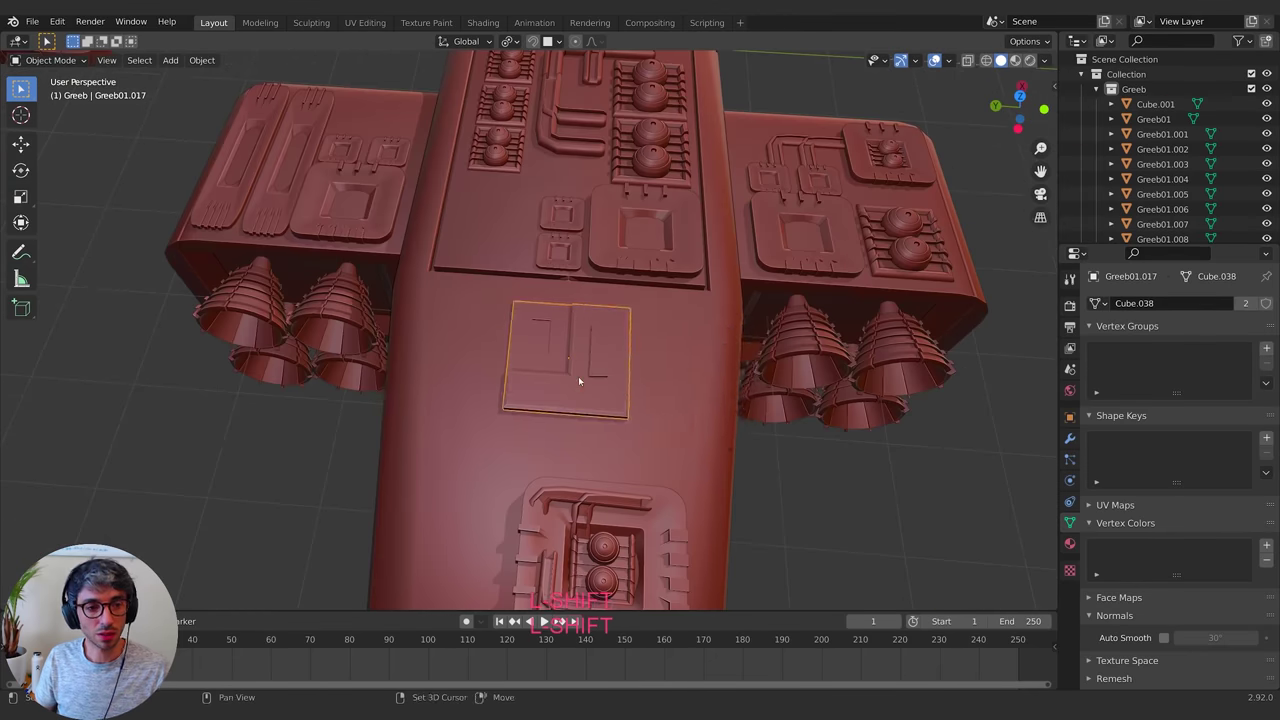
Place rescaled copies of the stepped panel on the rear hull
{"action": "left_click", "coordinate": [563, 358]}
{"action": "key", "text": "g"}
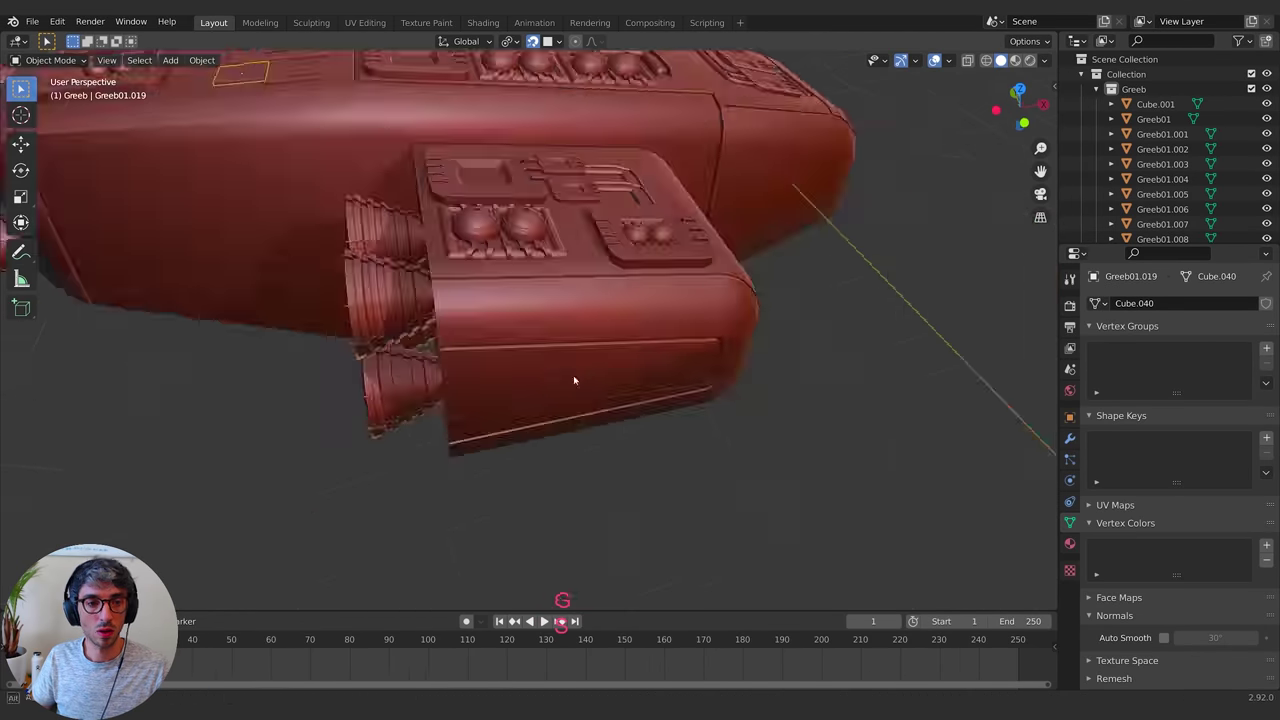
{"action": "middle_click_drag", "start_coordinate": [574, 380], "coordinate": [504, 383]}
Try to link the stepped panel's mesh data to another detail part on the ship
{"action": "left_click", "coordinate": [749, 420], "text": "shift"}
{"action": "key", "text": "F3"}
{"action": "key", "text": "Return"}
{"action": "key", "text": "ctrl+z"}
Duplicate and rescale the detail parts and place the copies on the sides of the hull and side pods
{"action": "middle_click_drag", "start_coordinate": [840, 352], "coordinate": [832, 326]}
{"action": "left_click", "coordinate": [937, 386]}
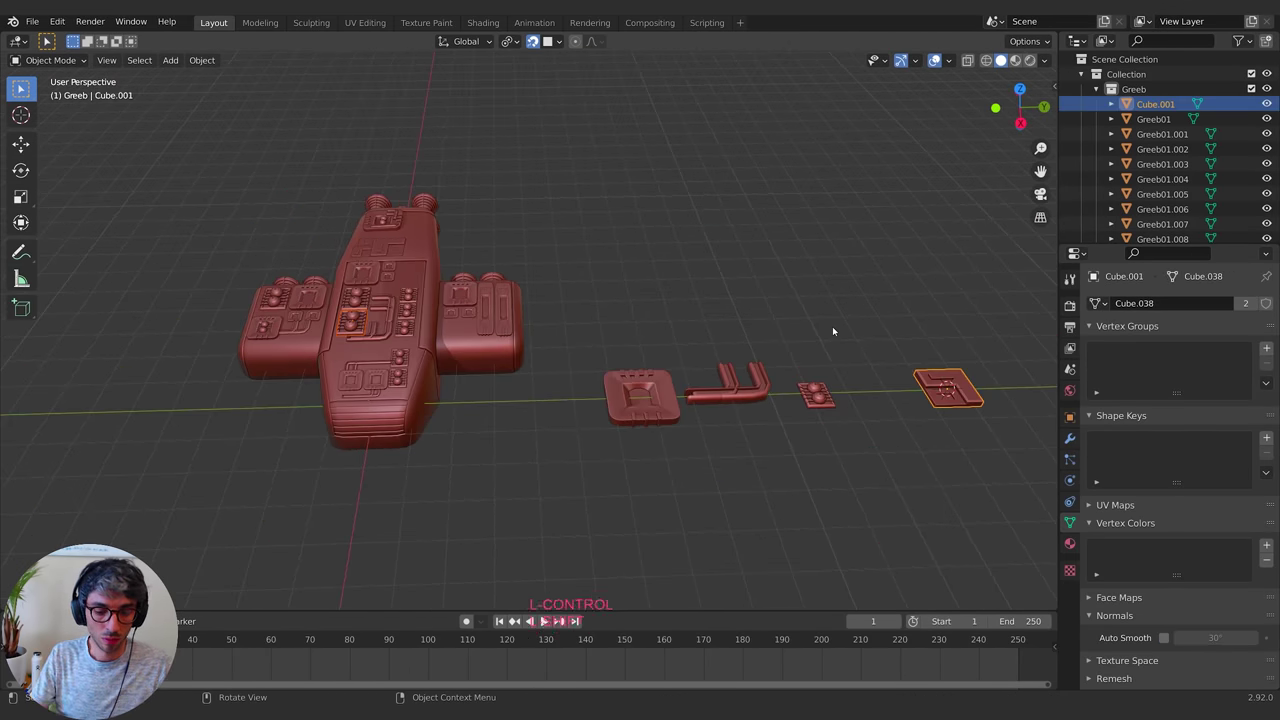
{"action": "key", "text": "shift+d"}
{"action": "key", "text": "s"}
{"action": "middle_click_drag", "start_coordinate": [400, 330], "coordinate": [766, 380]}
{"action": "key", "text": "shift+d"}
{"action": "key", "text": "g"}
{"action": "key", "text": "Escape"}
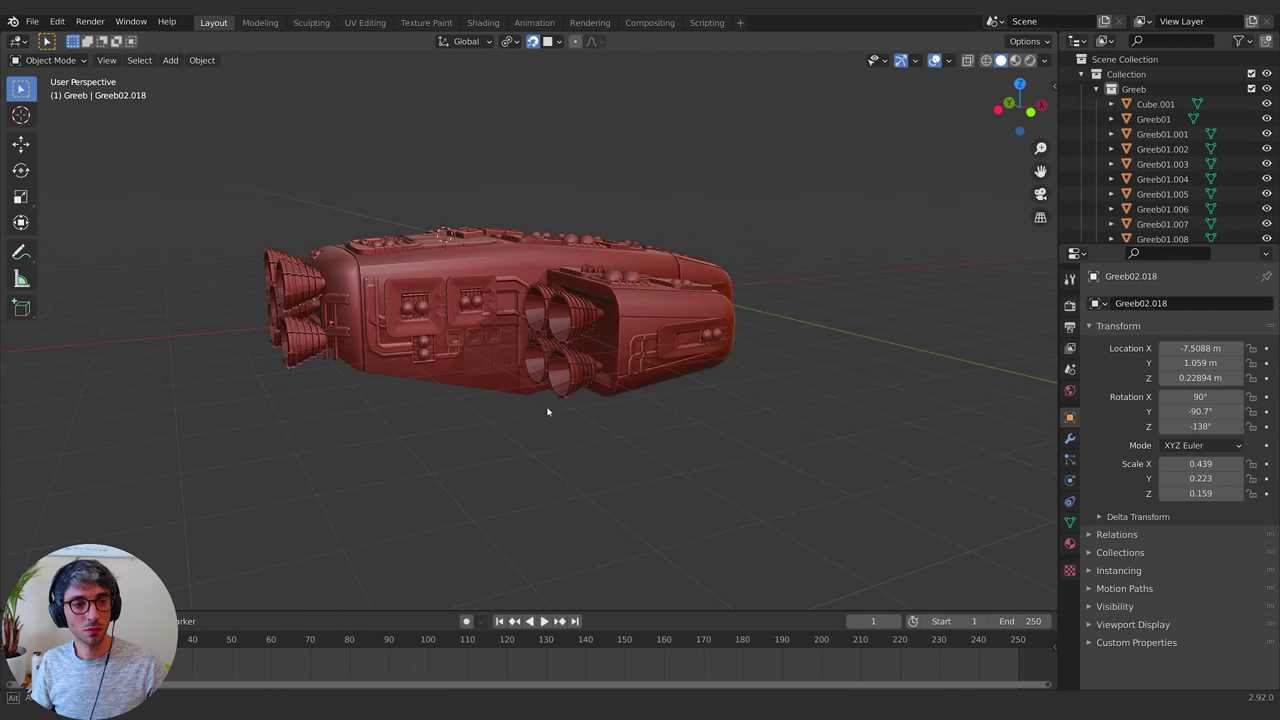
Duplicate the group of detail parts on the hull's rear side in place and mirror them with a local Z scale of -1
{"action": "scroll", "coordinate": [421, 350], "scroll_direction": "up", "scroll_amount": 2}
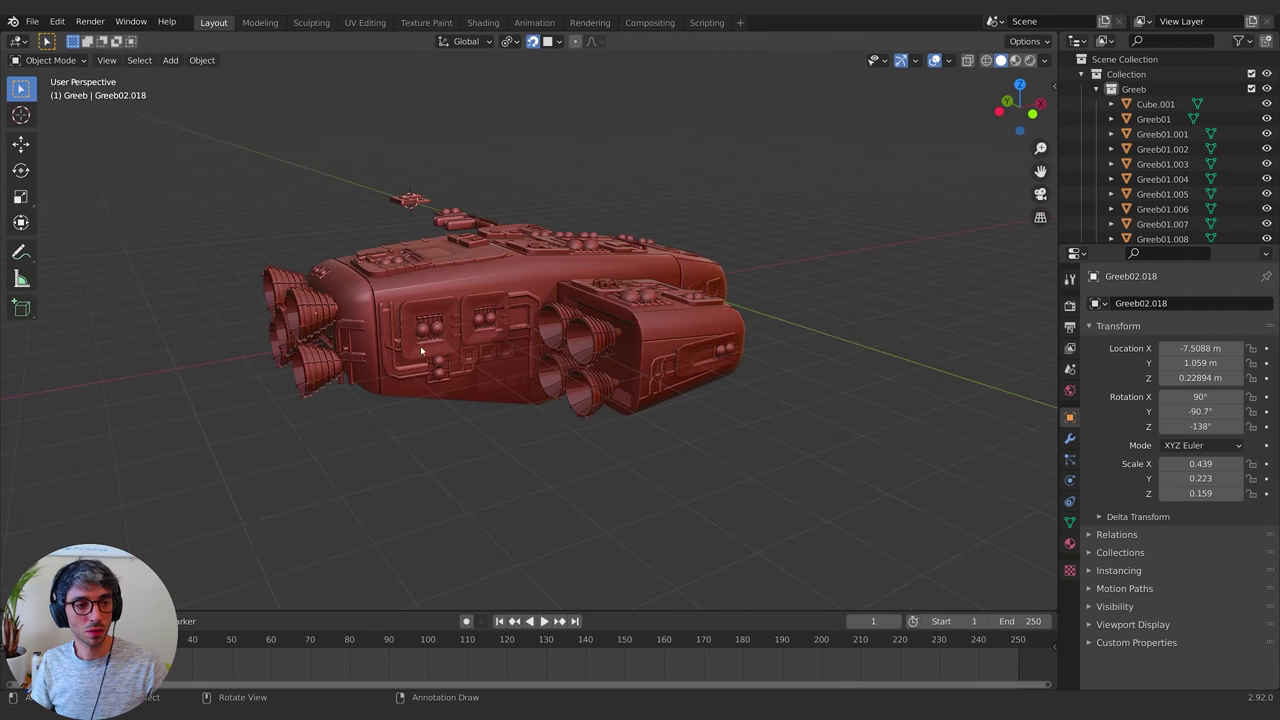
{"action": "left_click", "coordinate": [425, 343]}
{"action": "middle_click_drag", "start_coordinate": [425, 343], "coordinate": [447, 332]}
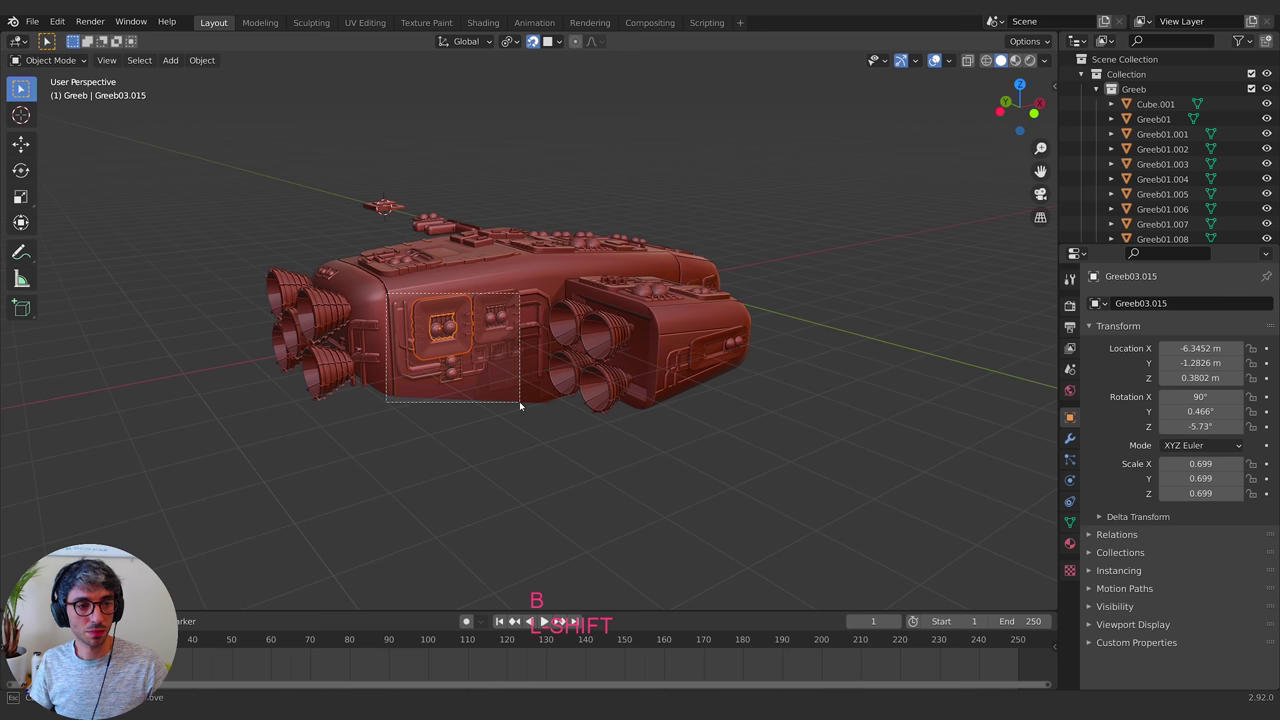
{"action": "left_click_drag", "start_coordinate": [519, 401], "coordinate": [519, 401]}
{"action": "middle_click_drag", "start_coordinate": [519, 401], "coordinate": [771, 434]}
{"action": "key", "text": "shift+d"}
{"action": "key", "text": "Escape"}
{"action": "key", "text": "s"}
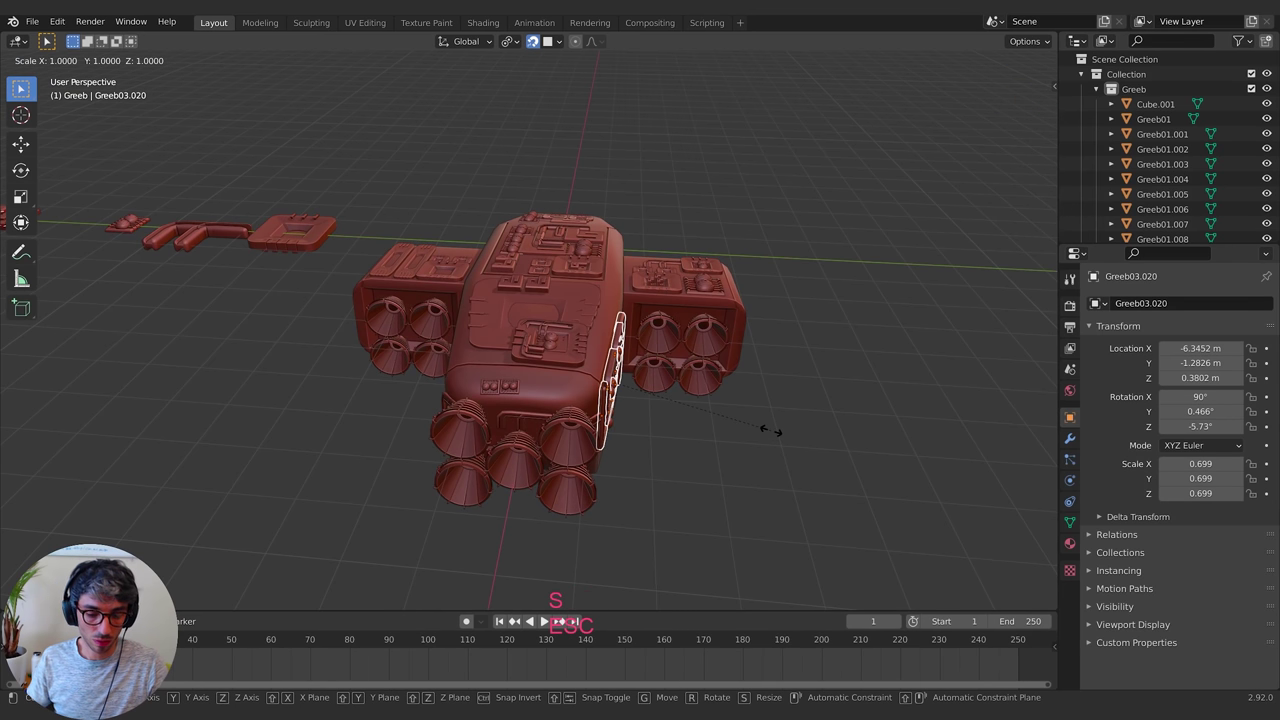
{"action": "key", "text": "Return"}
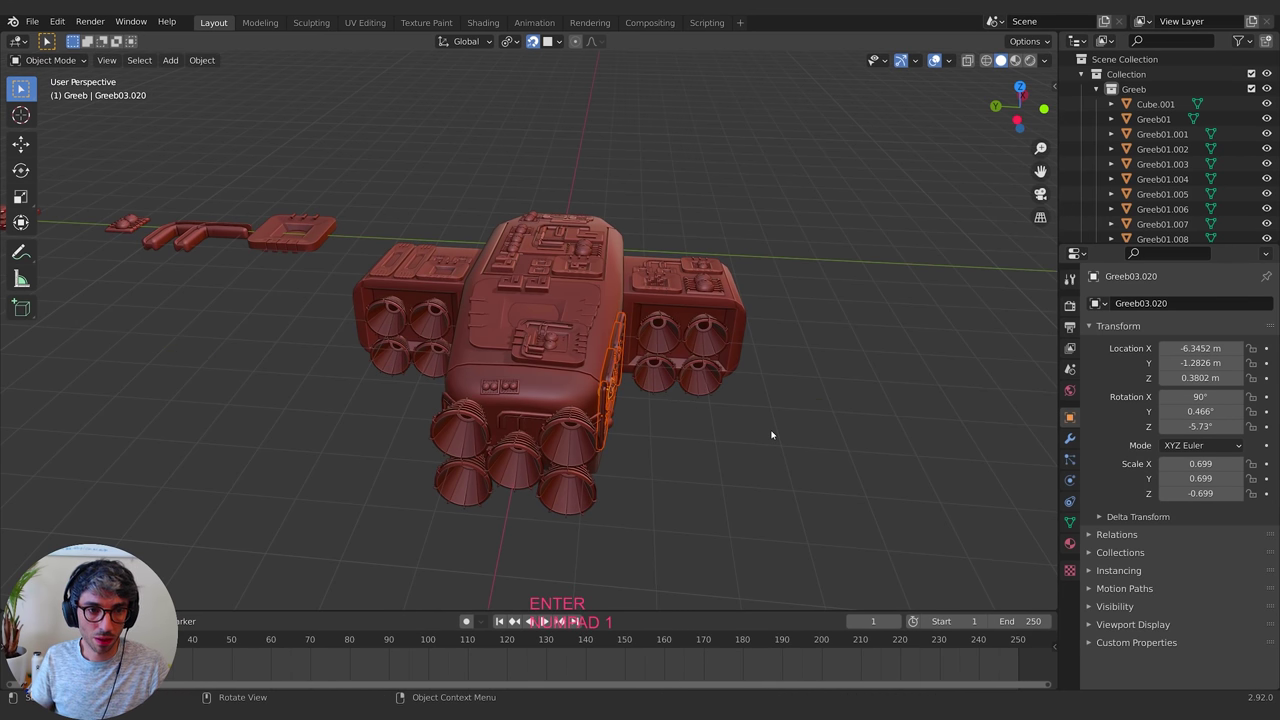
Move the mirrored details along Y to the opposite side of the hull and fit them against its surface without snapping
{"action": "key", "text": "g"}
{"action": "key", "text": "y"}
{"action": "left_click", "coordinate": [545, 406]}
{"action": "middle_click_drag", "start_coordinate": [714, 392], "coordinate": [842, 363]}
{"action": "key", "text": "shift+Tab"}
{"action": "key", "text": "g"}
{"action": "key", "text": "shift+Tab"}
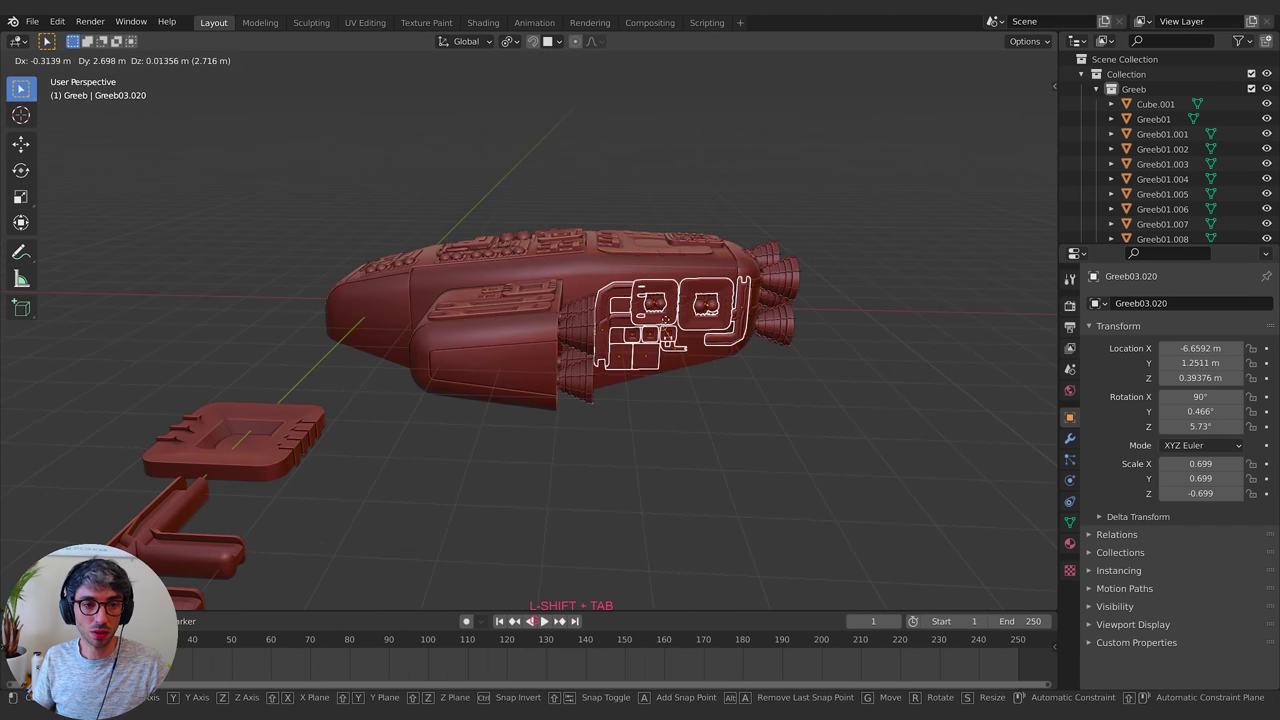
{"action": "left_click", "coordinate": [660, 324]}
{"action": "middle_click_drag", "start_coordinate": [762, 360], "coordinate": [666, 503]}
{"action": "key", "text": "g"}
{"action": "left_click", "coordinate": [637, 321]}
Save DropShip.blend and open the material settings of the ship's hull
{"action": "key", "text": "ctrl+s"}
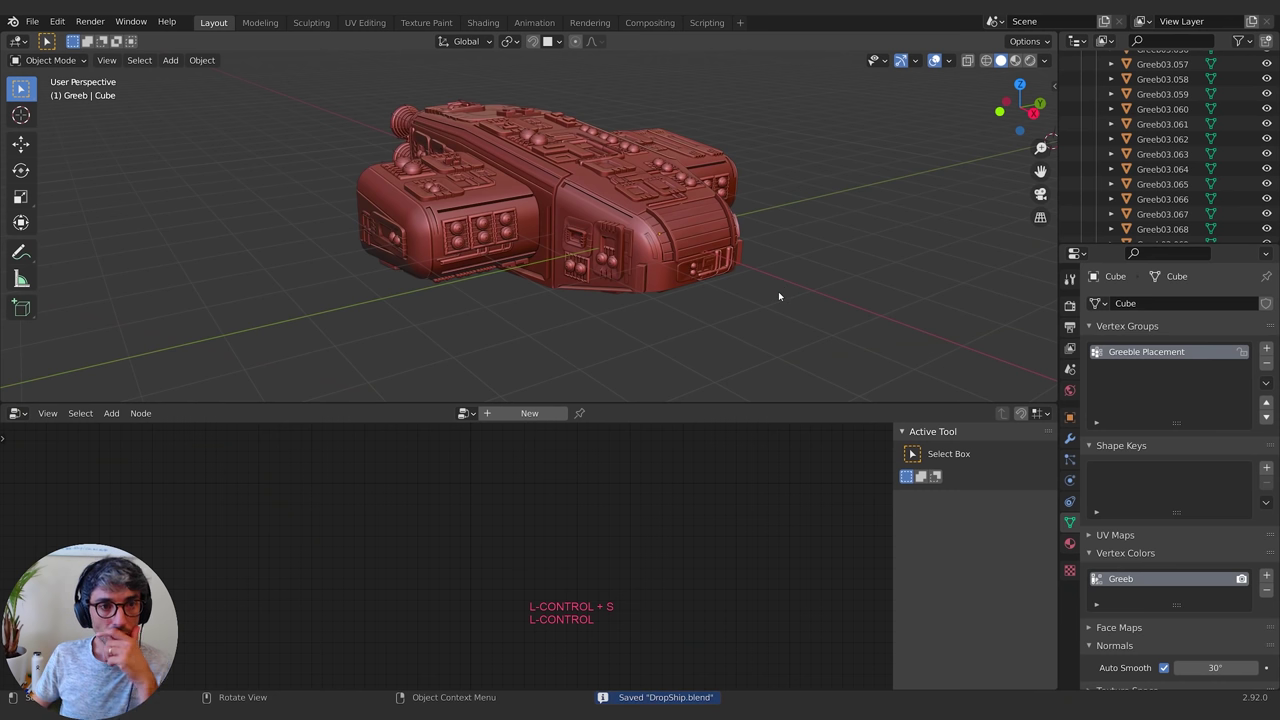
{"action": "middle_click_drag", "start_coordinate": [808, 235], "coordinate": [860, 215]}
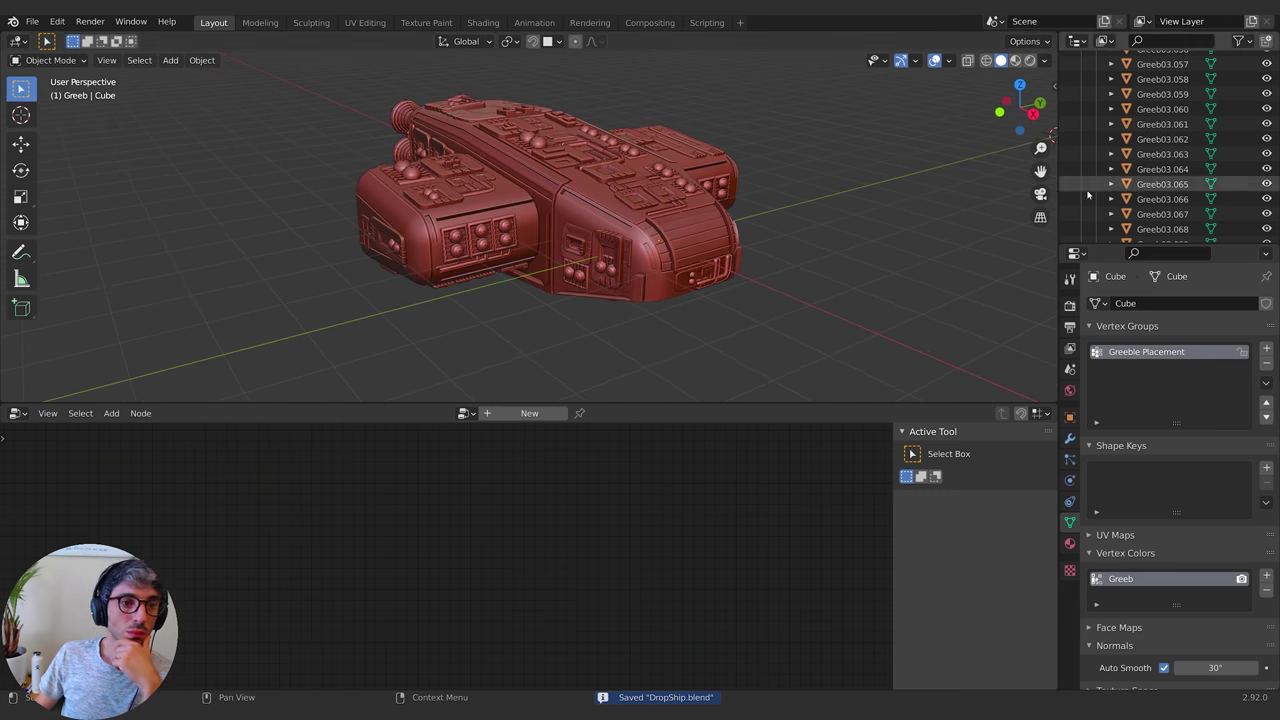
{"action": "middle_click_drag", "start_coordinate": [775, 215], "coordinate": [816, 231]}
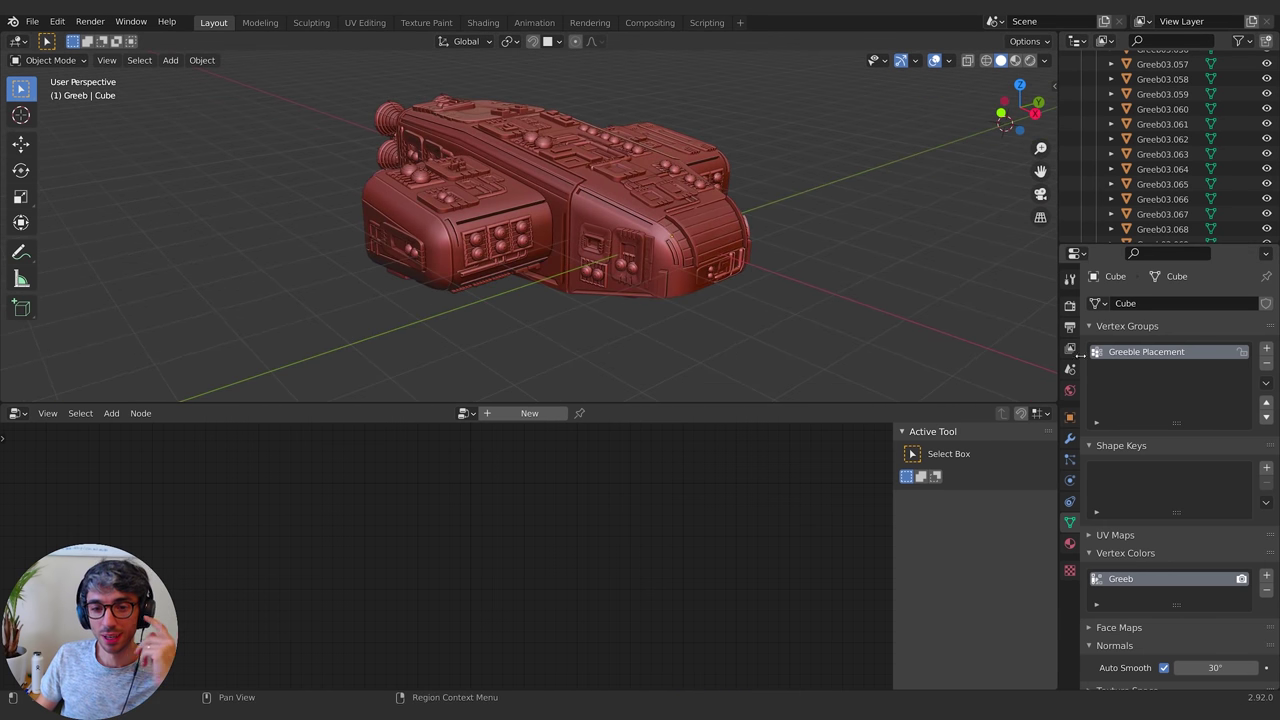
{"action": "left_click", "coordinate": [1069, 544]}
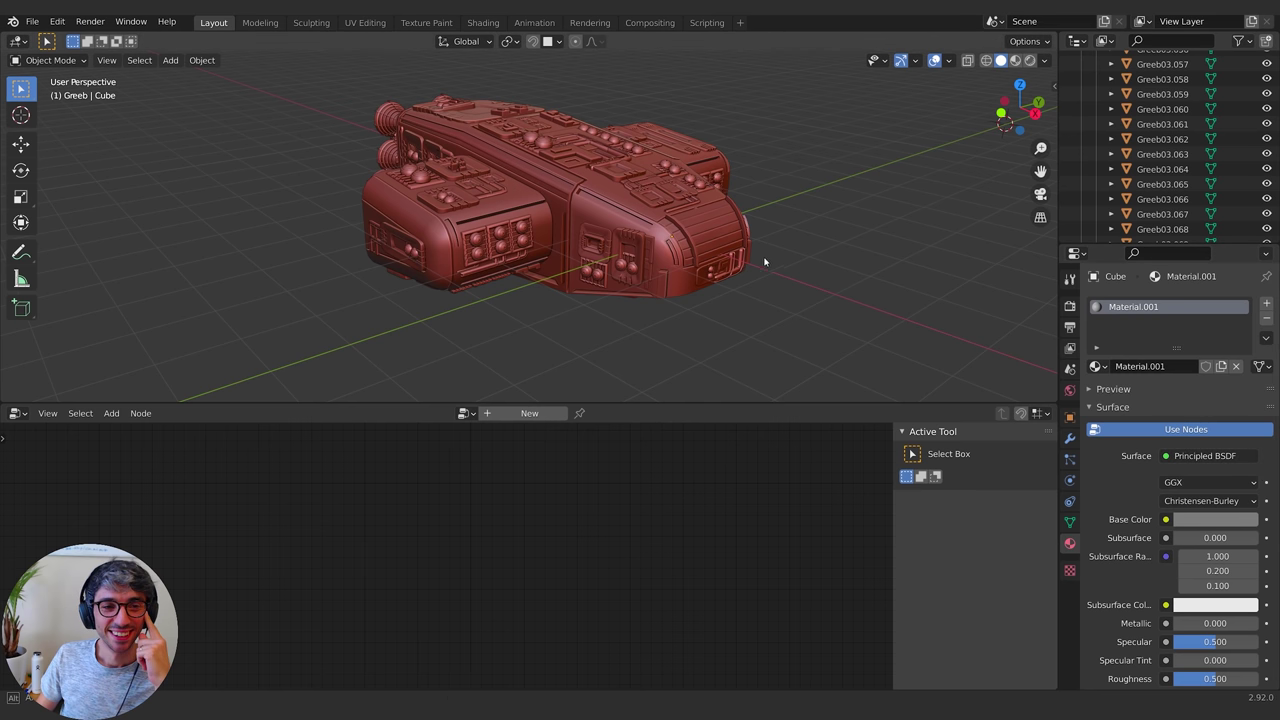
Show the ship in rendered shading and copy the hull's material to all the other parts of the model
{"action": "middle_click_drag", "start_coordinate": [760, 260], "coordinate": [636, 237]}
{"action": "left_click", "coordinate": [1030, 61]}
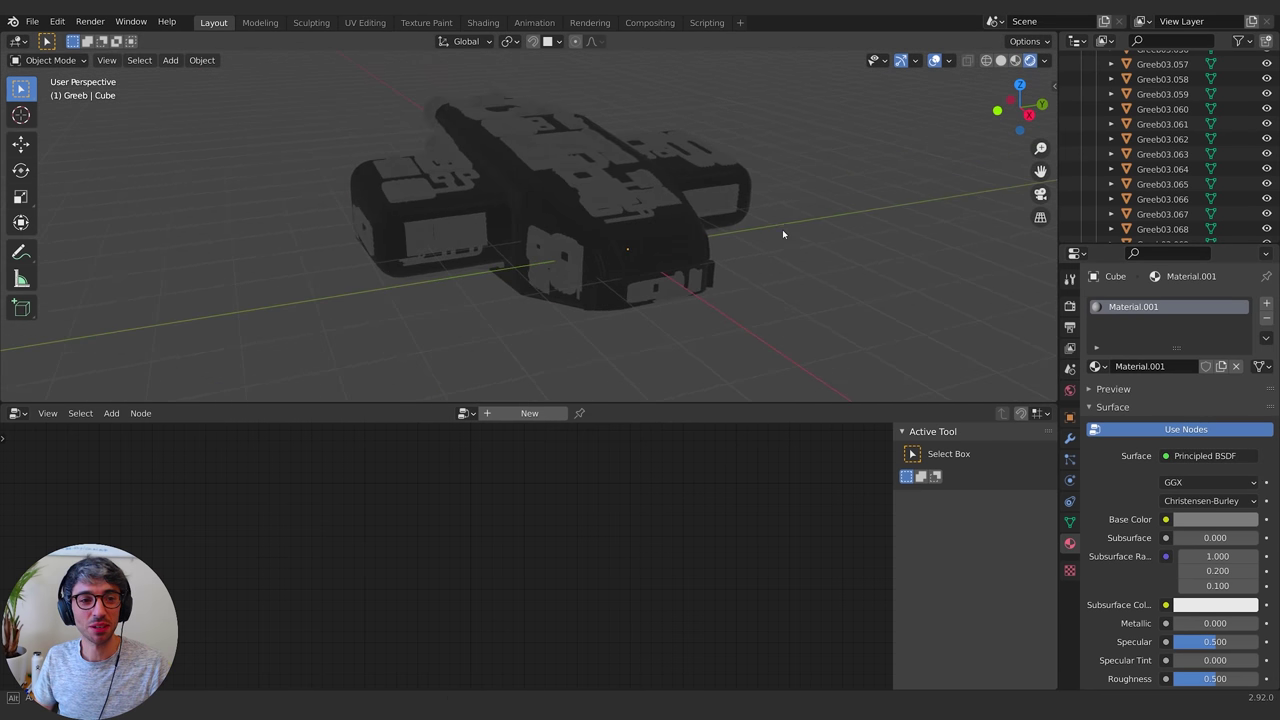
{"action": "mouse_move", "coordinate": [783, 234]}
{"action": "middle_mouse_down"}
{"action": "mouse_move", "coordinate": [840, 260]}
{"action": "mouse_move", "coordinate": [820, 229]}
{"action": "mouse_move", "coordinate": [703, 180]}
{"action": "mouse_move", "coordinate": [700, 190]}
{"action": "middle_mouse_up"}
{"action": "key", "text": "a"}
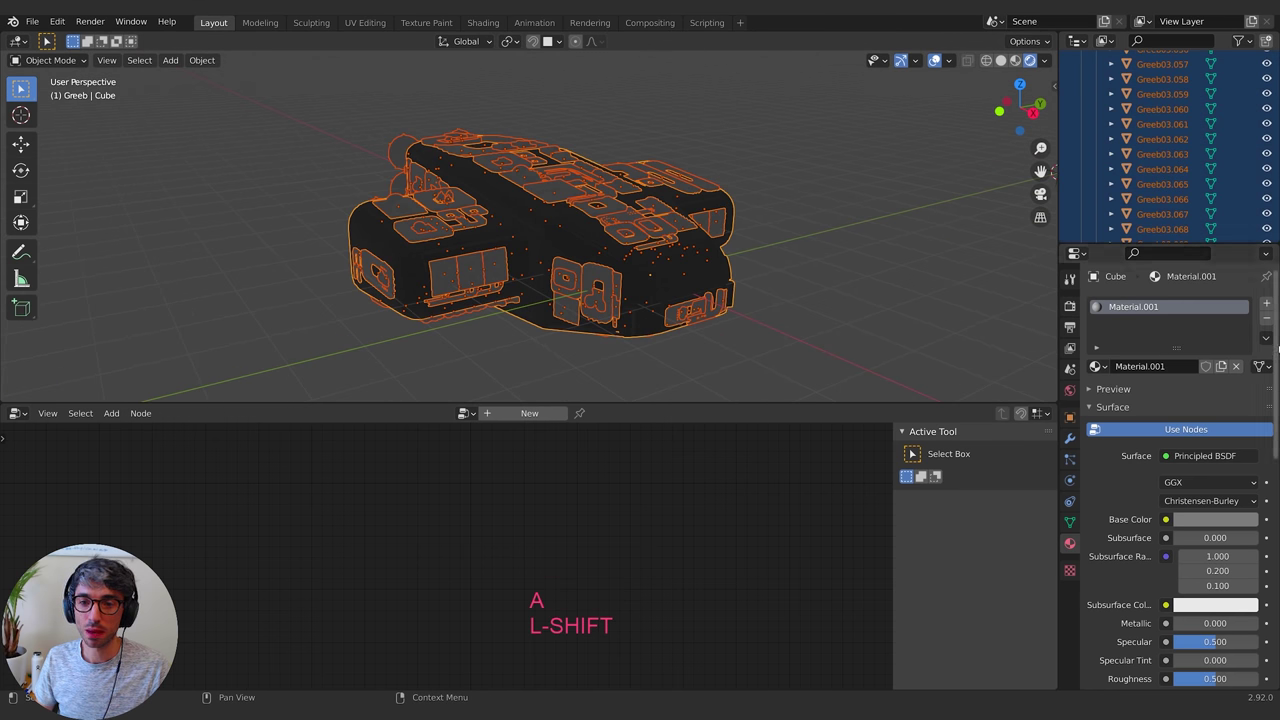
{"action": "left_click", "coordinate": [1266, 338]}
{"action": "left_click", "coordinate": [1237, 373]}
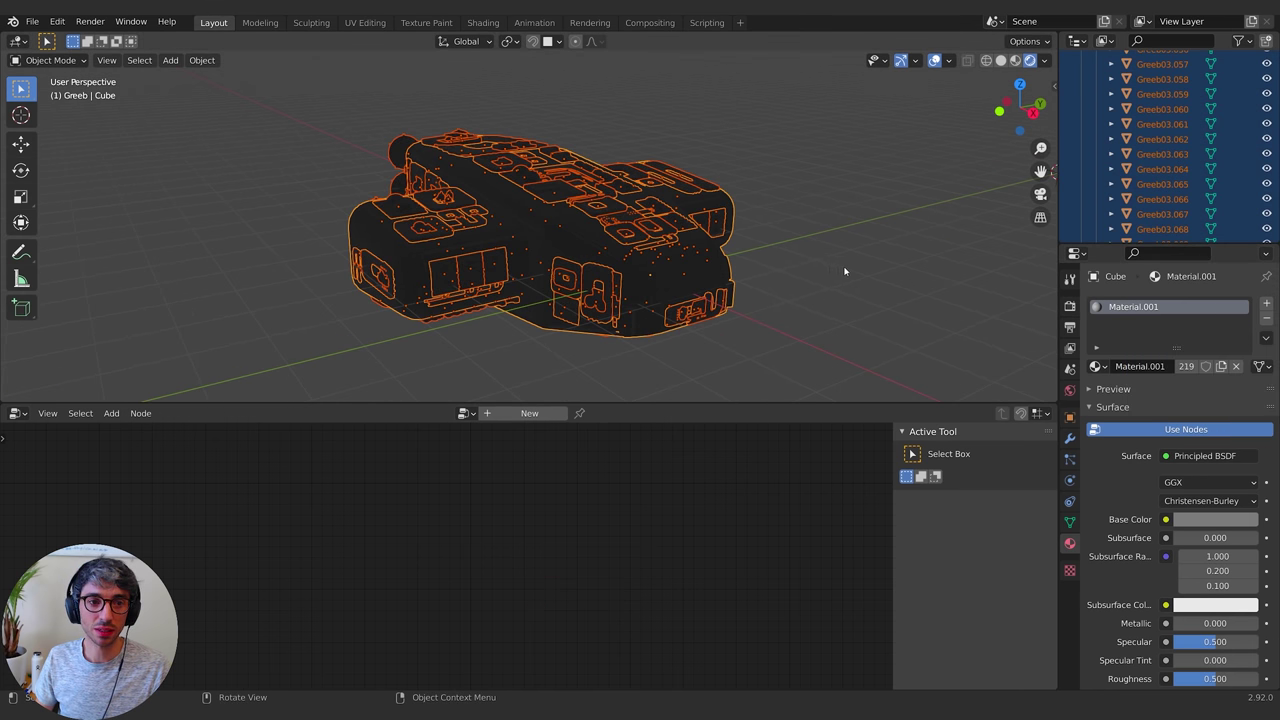
{"action": "key", "text": "alt+a"}
{"action": "middle_click_drag", "start_coordinate": [903, 277], "coordinate": [866, 275]}
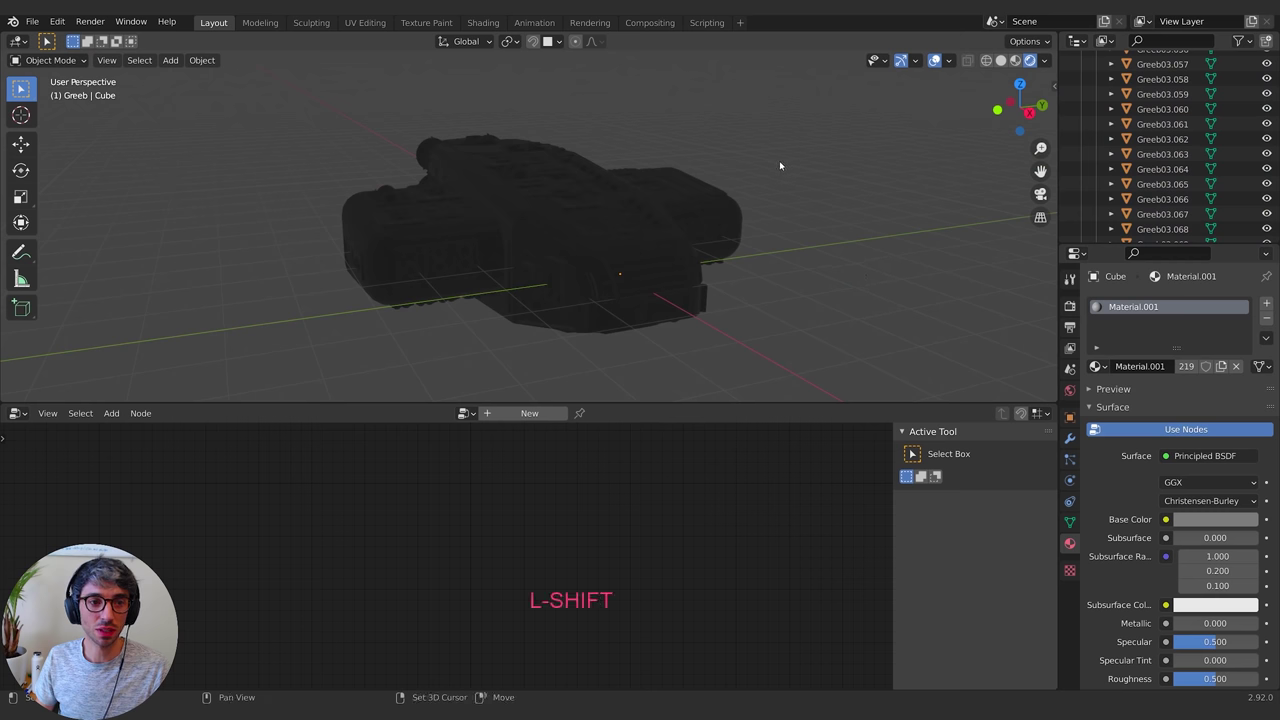
Add a sun light to the scene and tilt it freely for a first lighting direction
{"action": "key", "text": "shift+a"}
{"action": "left_click", "coordinate": [839, 361]}
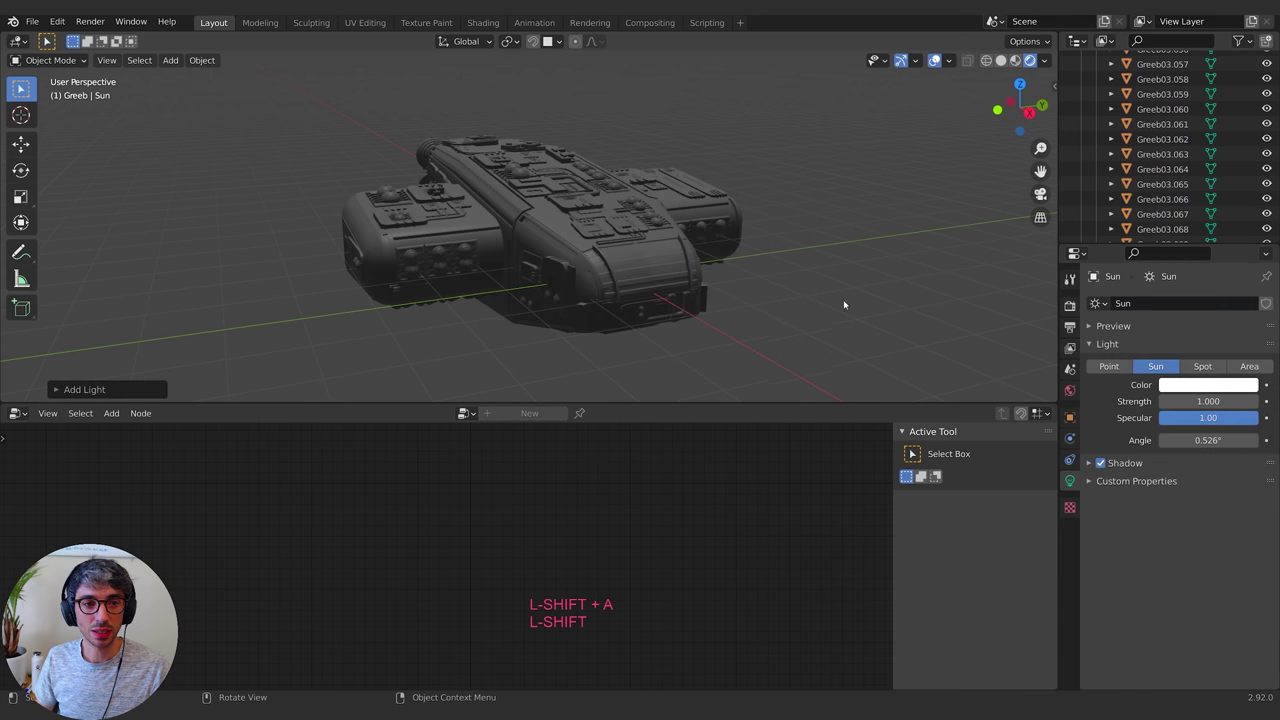
{"action": "key", "text": "r"}
{"action": "left_click", "coordinate": [829, 126]}
Rotate the sun light about the global Z axis, and set its strength to 10 and its angle to 0°
{"action": "middle_click_drag", "start_coordinate": [829, 126], "coordinate": [791, 229]}
{"action": "key", "text": "r"}
{"action": "key", "text": "x"}
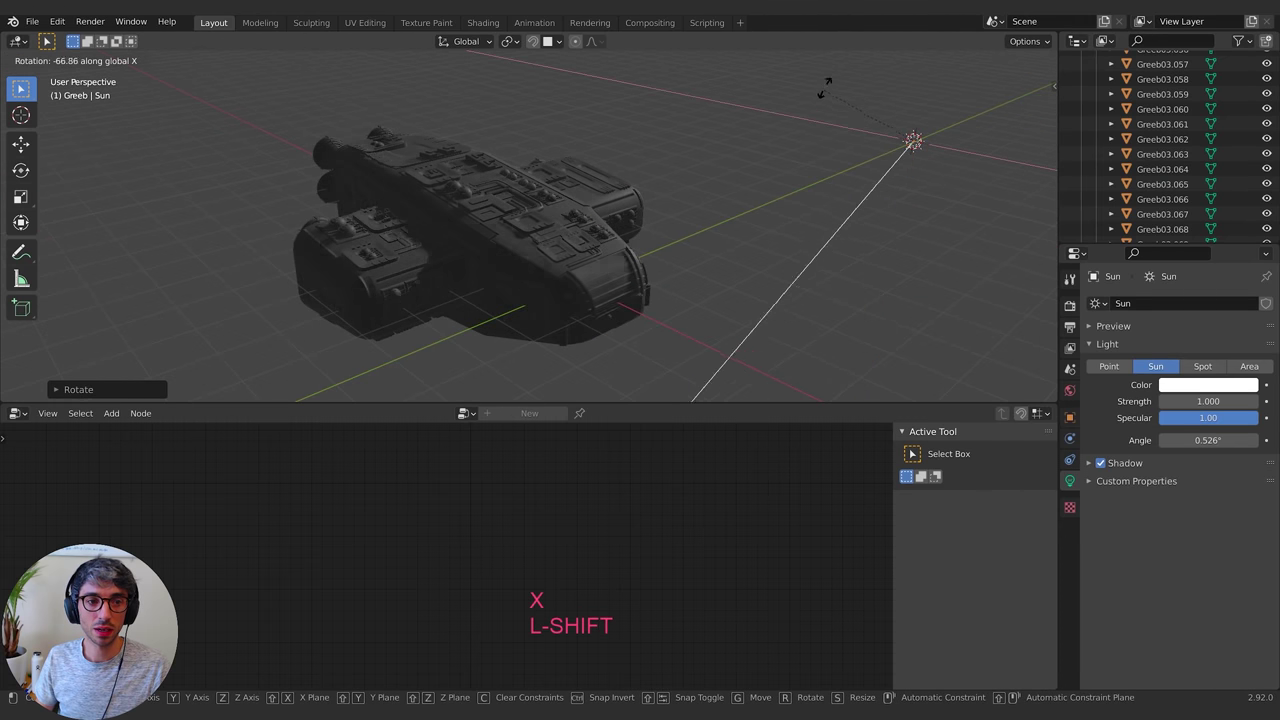
{"action": "key", "text": "z"}
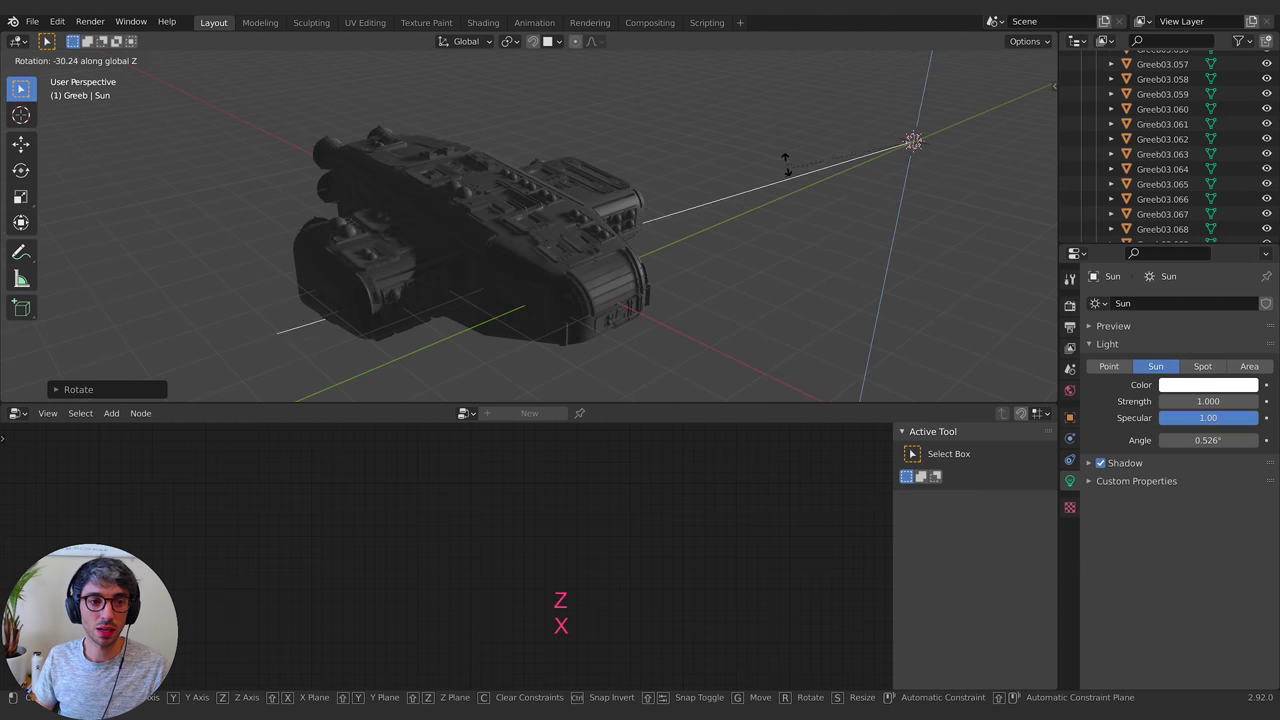
{"action": "left_click", "coordinate": [741, 137]}
{"action": "middle_click_drag", "start_coordinate": [741, 137], "coordinate": [820, 150]}
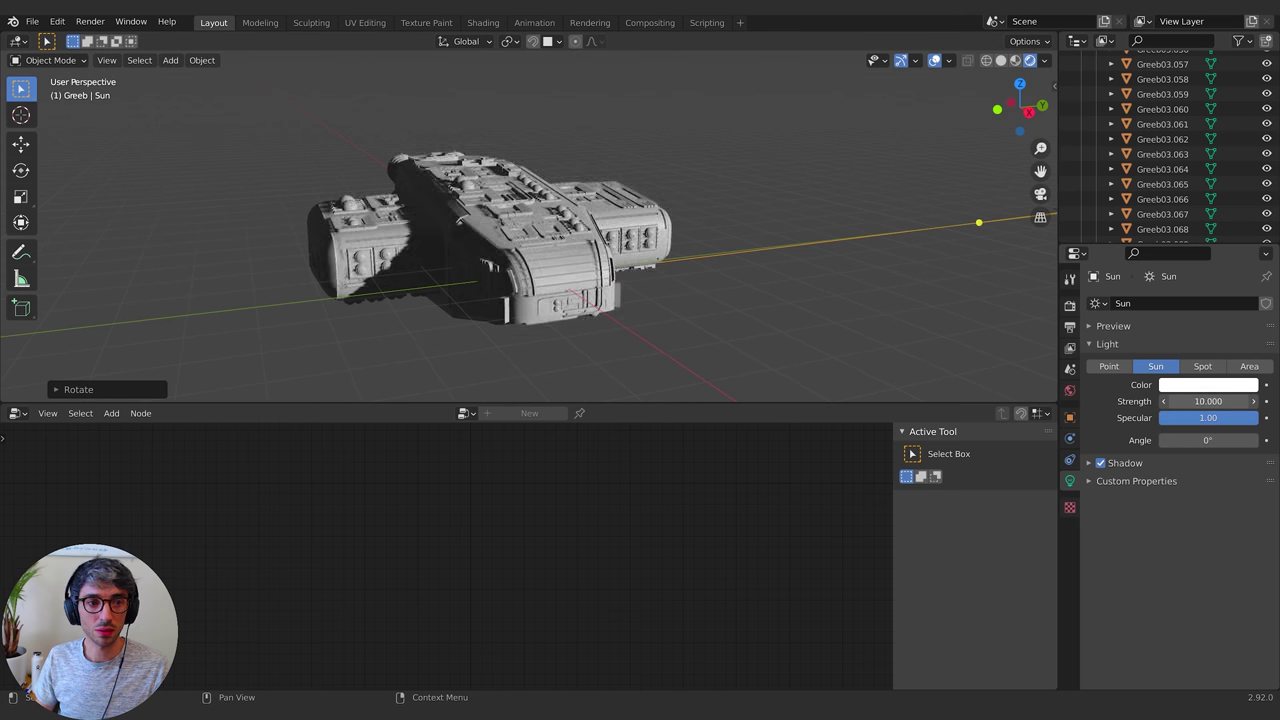
{"action": "mouse_move", "coordinate": [640, 295]}
{"action": "middle_mouse_down"}
{"action": "mouse_move", "coordinate": [657, 271]}
{"action": "mouse_move", "coordinate": [696, 292]}
{"action": "mouse_move", "coordinate": [659, 283]}
{"action": "middle_mouse_up"}
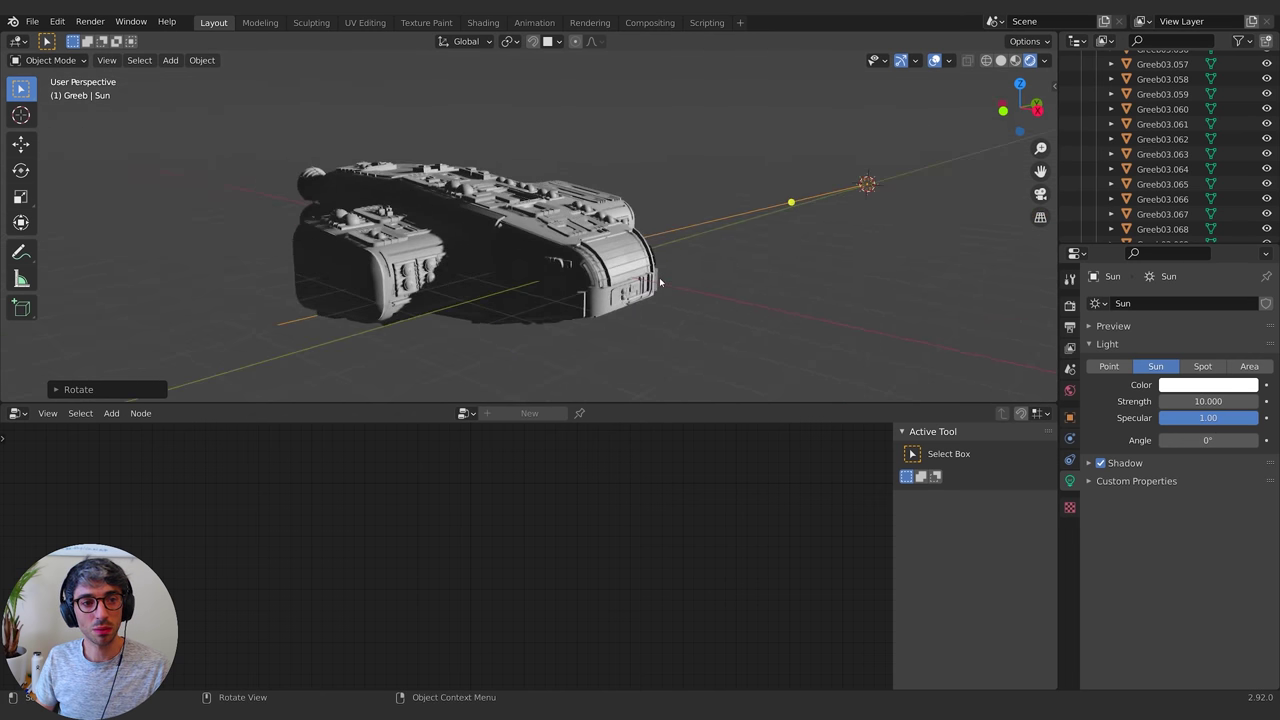
Set the world background colour to pure black and hide the viewport overlays and gizmos to judge the ship's lighting
{"action": "left_click", "coordinate": [1070, 390]}
{"action": "left_click", "coordinate": [1205, 406]}
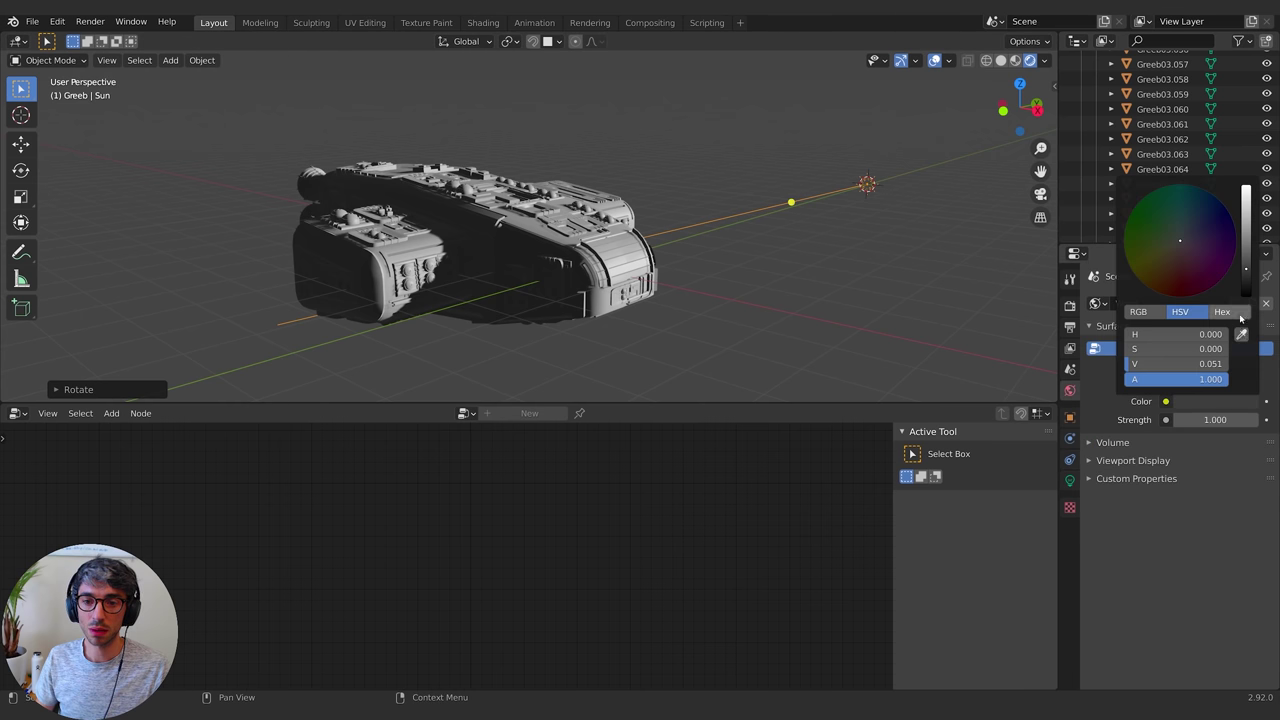
{"action": "left_click_drag", "start_coordinate": [1247, 272], "coordinate": [1247, 300]}
{"action": "left_click", "coordinate": [934, 60]}
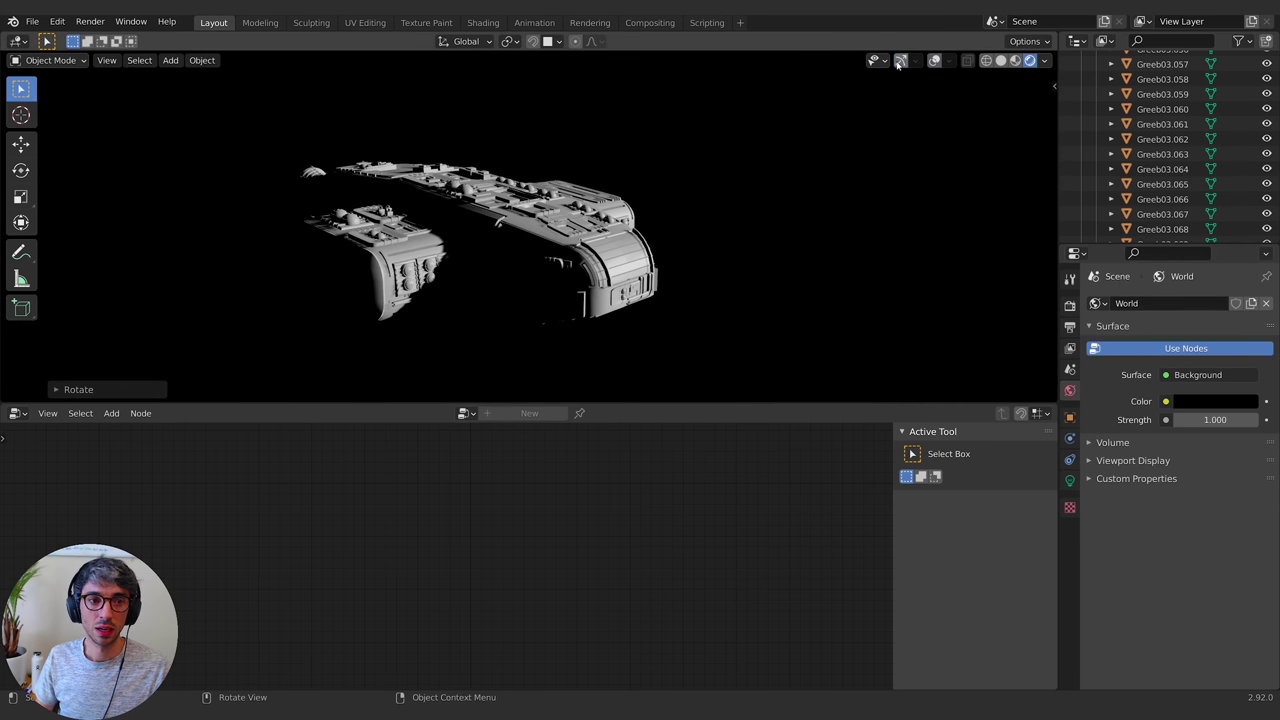
{"action": "middle_click_drag", "start_coordinate": [760, 270], "coordinate": [737, 313]}
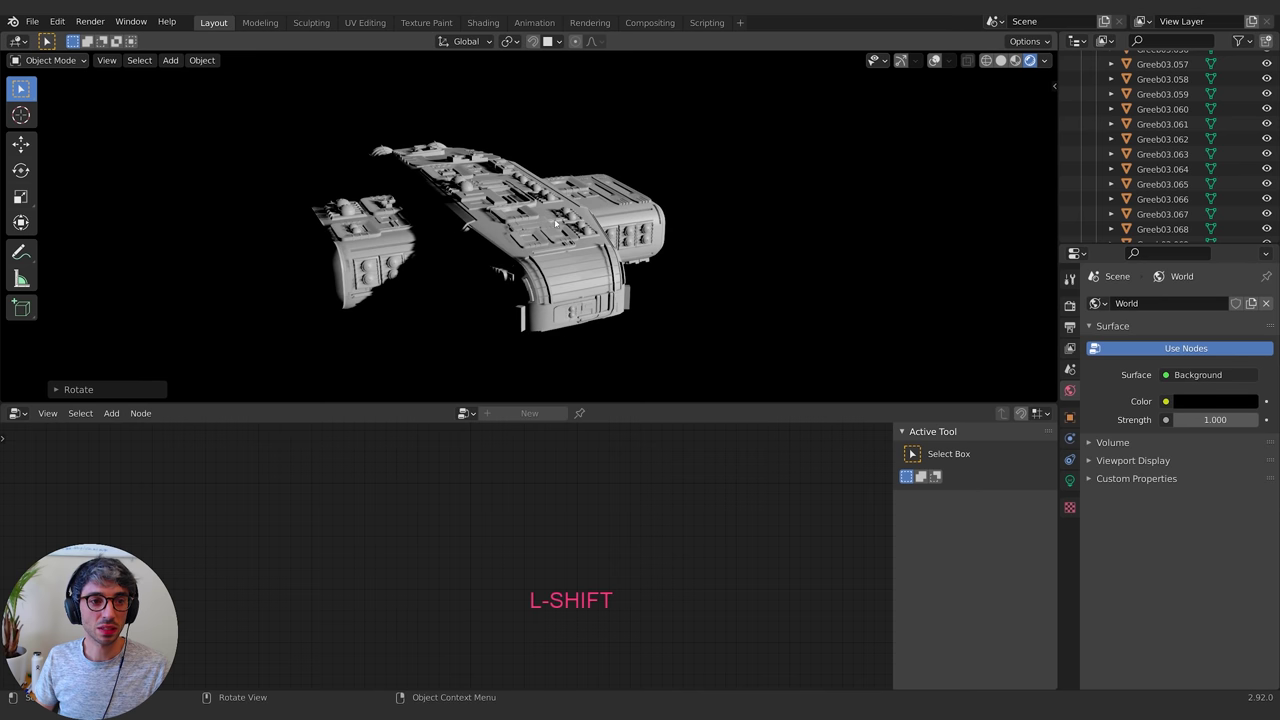
{"action": "middle_click_drag", "start_coordinate": [556, 224], "coordinate": [632, 241]}
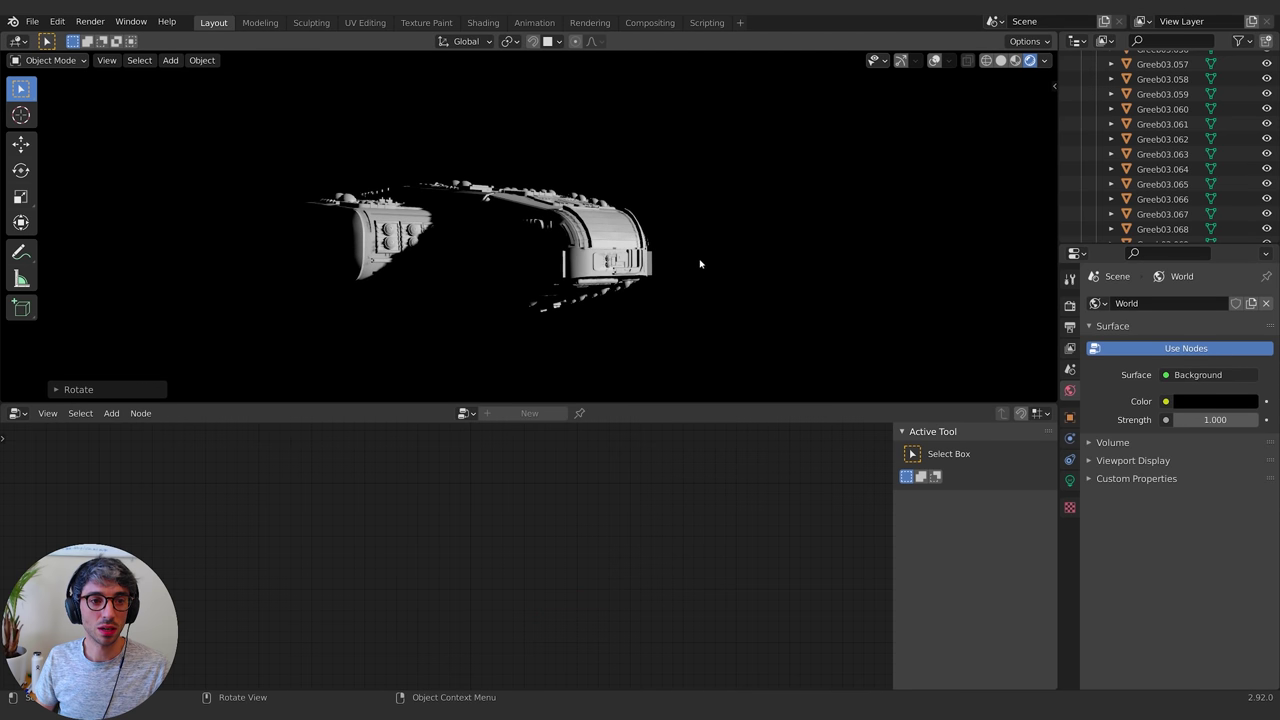
{"action": "middle_click_drag", "start_coordinate": [700, 264], "coordinate": [518, 256]}
{"action": "middle_click_drag", "start_coordinate": [613, 274], "coordinate": [690, 272], "text": "shift"}
{"action": "middle_click_drag", "start_coordinate": [745, 280], "coordinate": [869, 234]}
{"action": "left_click_drag", "start_coordinate": [869, 234], "coordinate": [626, 268], "text": "shift"}
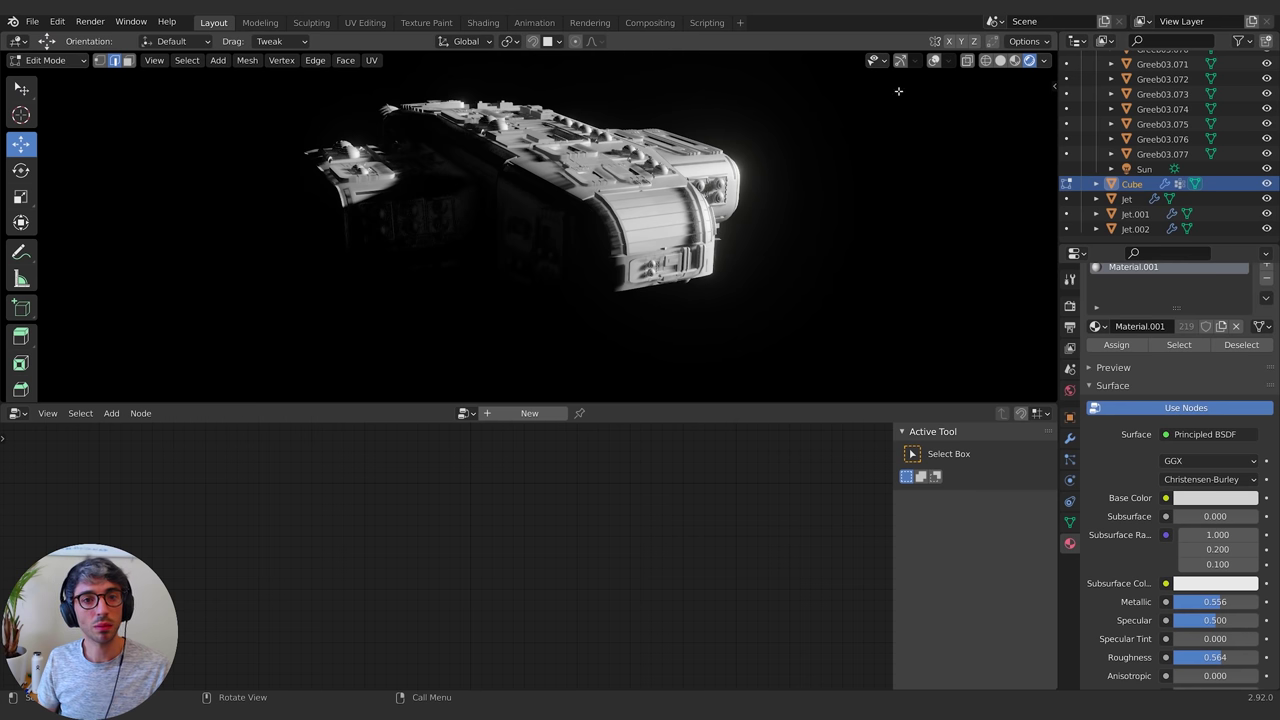
Select the curved window panel faces on the hull's nose and assign a new second material to them
{"action": "left_click", "coordinate": [934, 61]}
{"action": "key", "text": "KP_Decimal"}
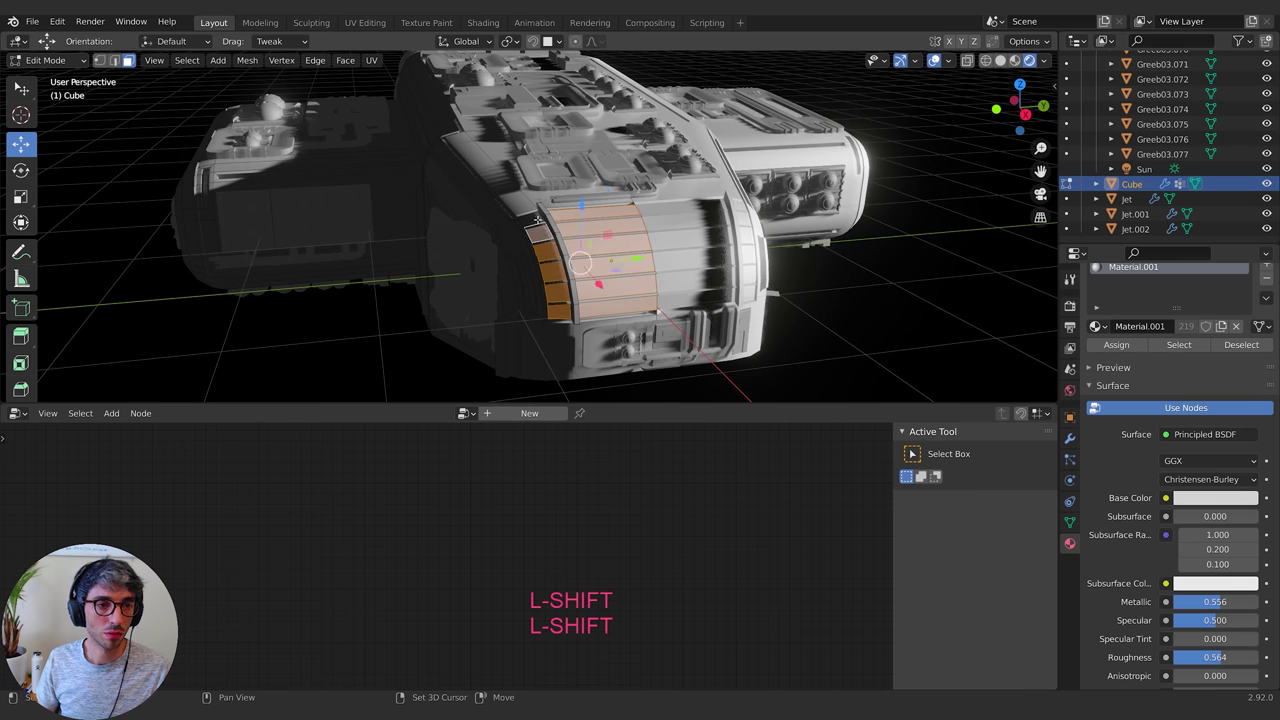
{"action": "middle_click_drag", "start_coordinate": [685, 296], "coordinate": [820, 288]}
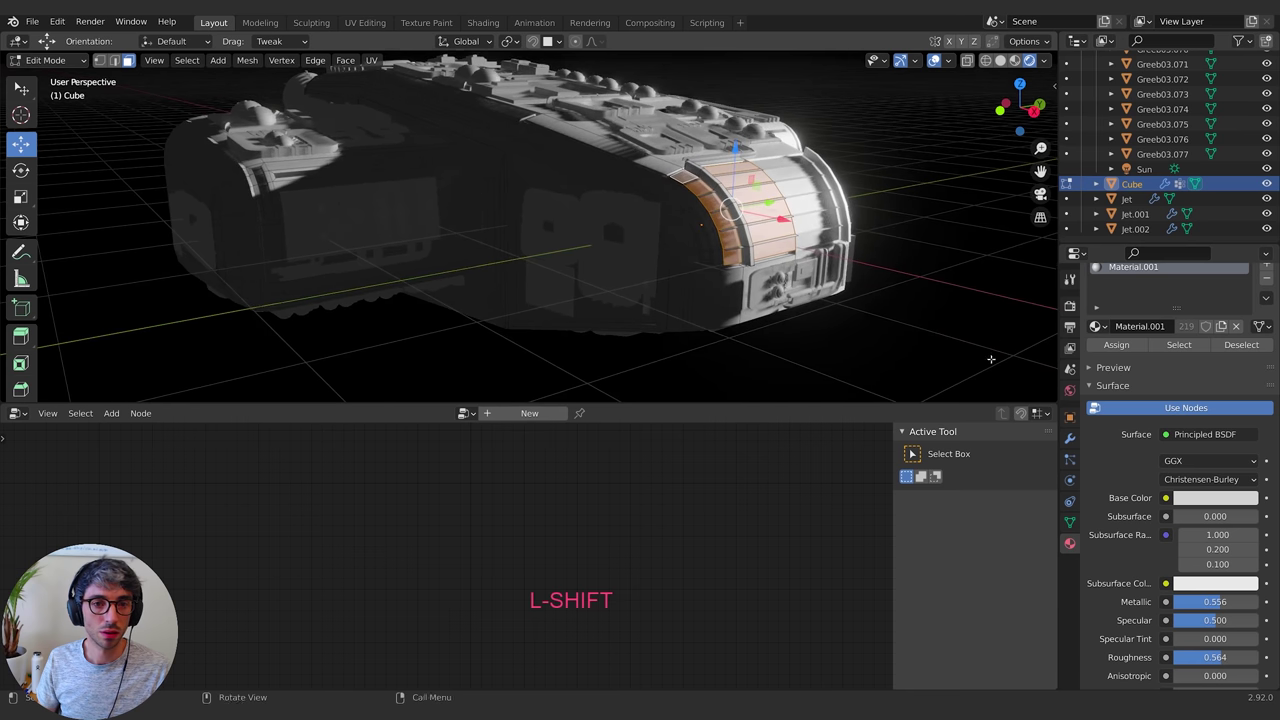
{"action": "left_click", "coordinate": [1266, 270]}
{"action": "left_click", "coordinate": [1164, 397]}
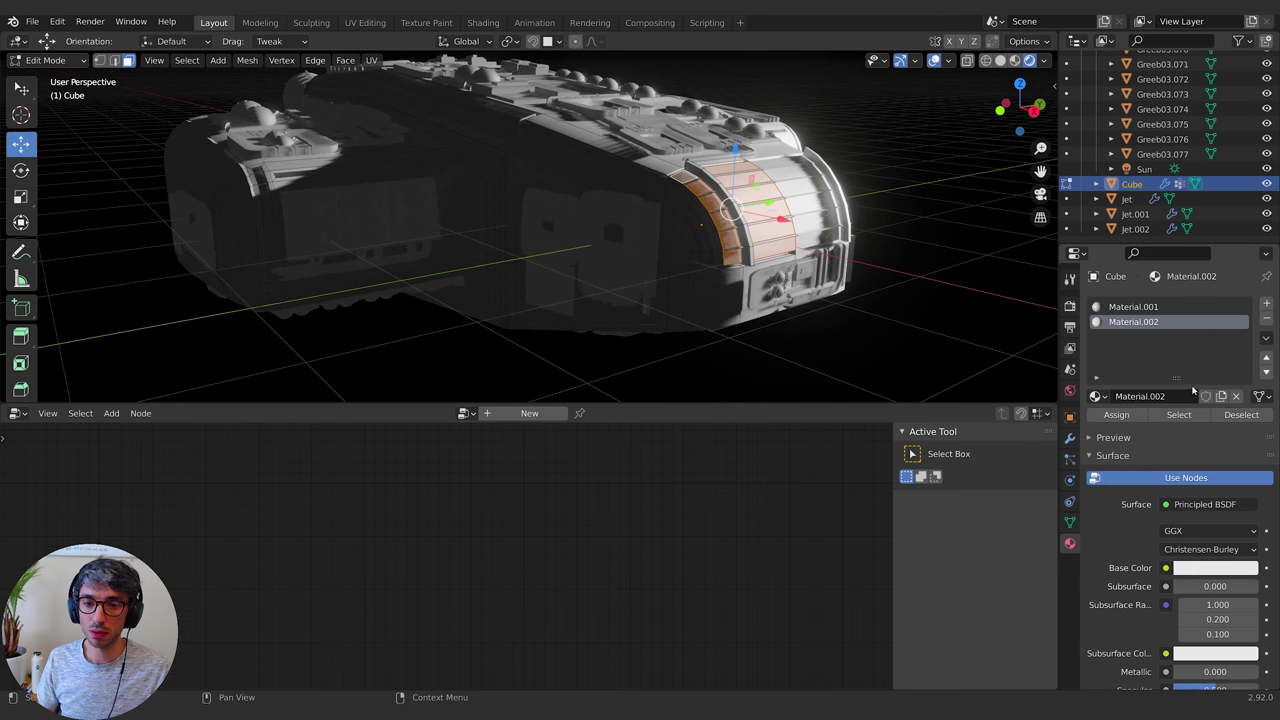
{"action": "left_click", "coordinate": [1121, 417]}
{"action": "middle_click_drag", "start_coordinate": [933, 276], "coordinate": [849, 289], "text": "shift"}
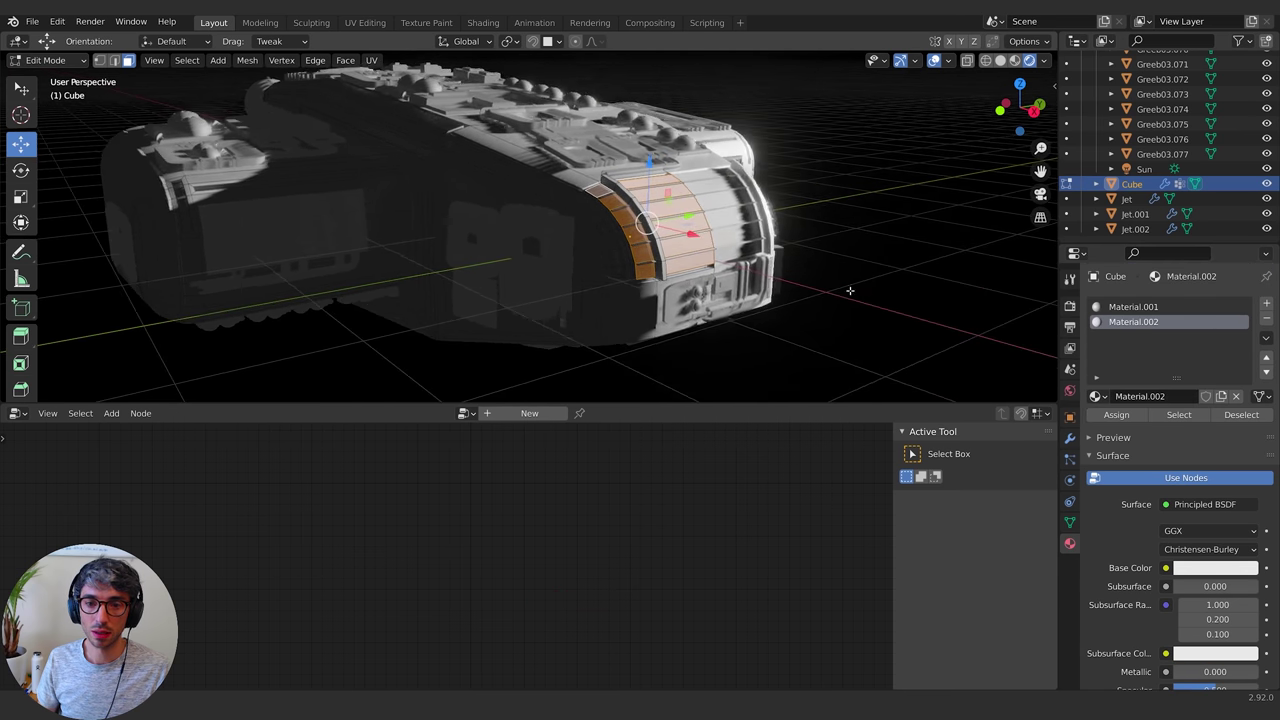
Give the window material roughness 0.050, metallic 0.602, specular 0.833 and an amber-orange base colour
{"action": "scroll", "coordinate": [1130, 567], "scroll_direction": "down", "scroll_amount": 4}
{"action": "scroll", "coordinate": [1131, 567], "scroll_direction": "down", "scroll_amount": 2}
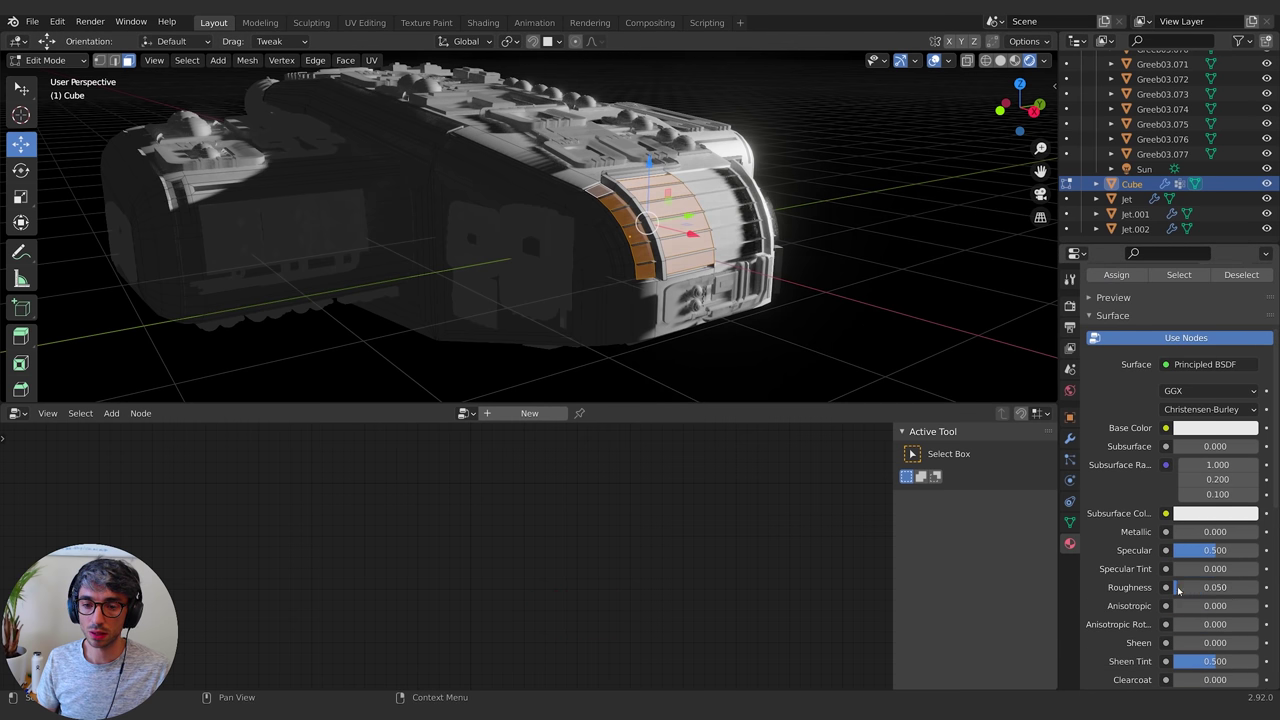
{"action": "middle_click_drag", "start_coordinate": [893, 249], "coordinate": [880, 296]}
{"action": "key", "text": "Tab"}
{"action": "left_click", "coordinate": [1215, 409]}
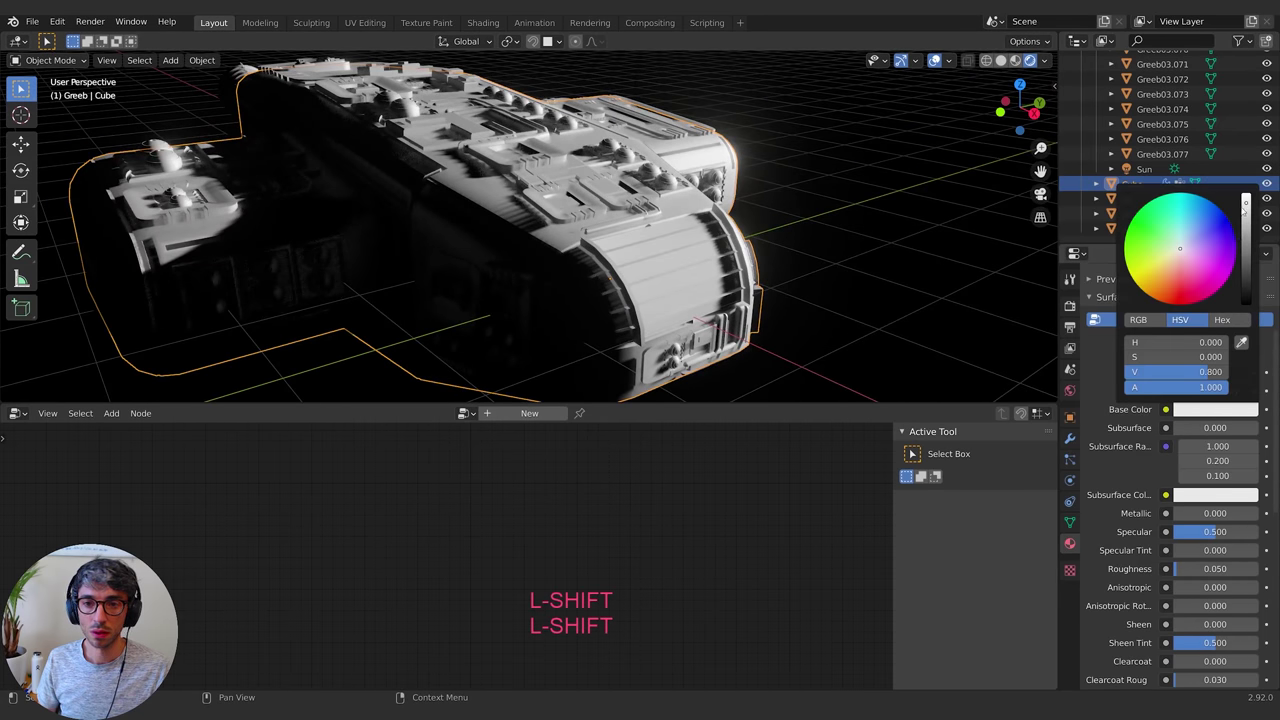
{"action": "mouse_move", "coordinate": [1245, 205]}
{"action": "left_mouse_down"}
{"action": "mouse_move", "coordinate": [1245, 250]}
{"action": "mouse_move", "coordinate": [1171, 271]}
{"action": "left_mouse_up"}
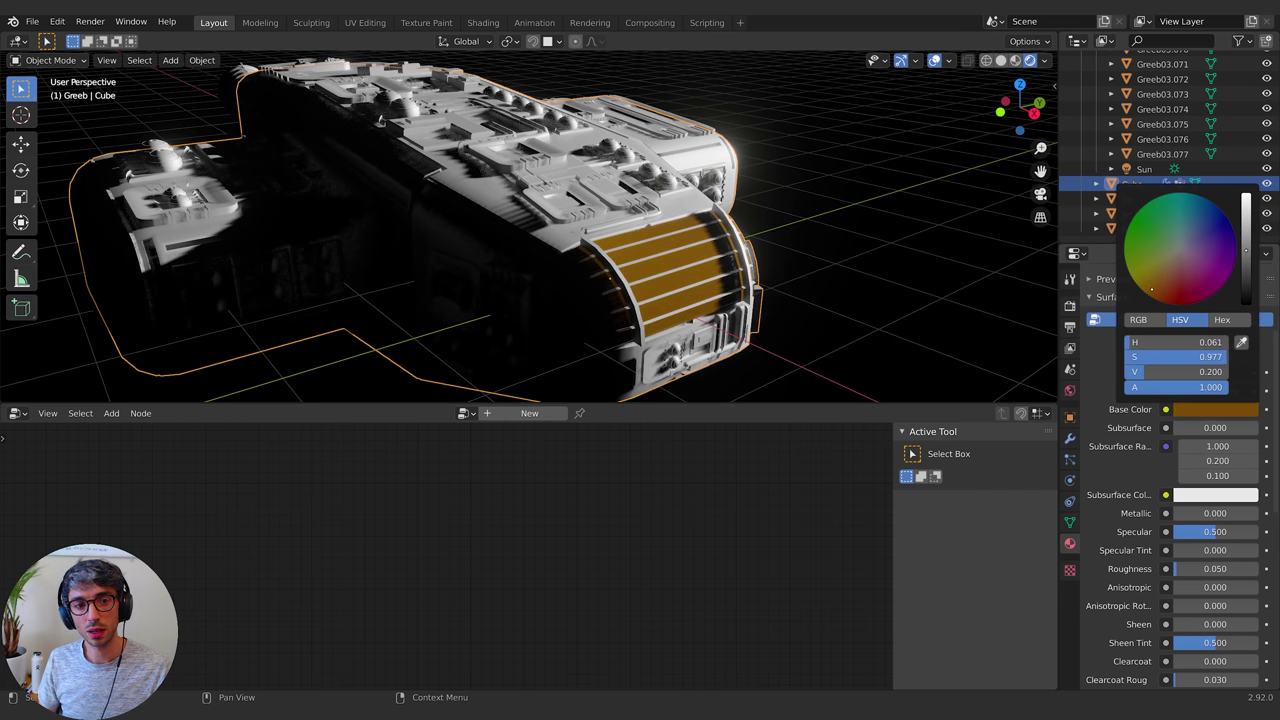
{"action": "left_click_drag", "start_coordinate": [1249, 261], "coordinate": [1247, 228]}
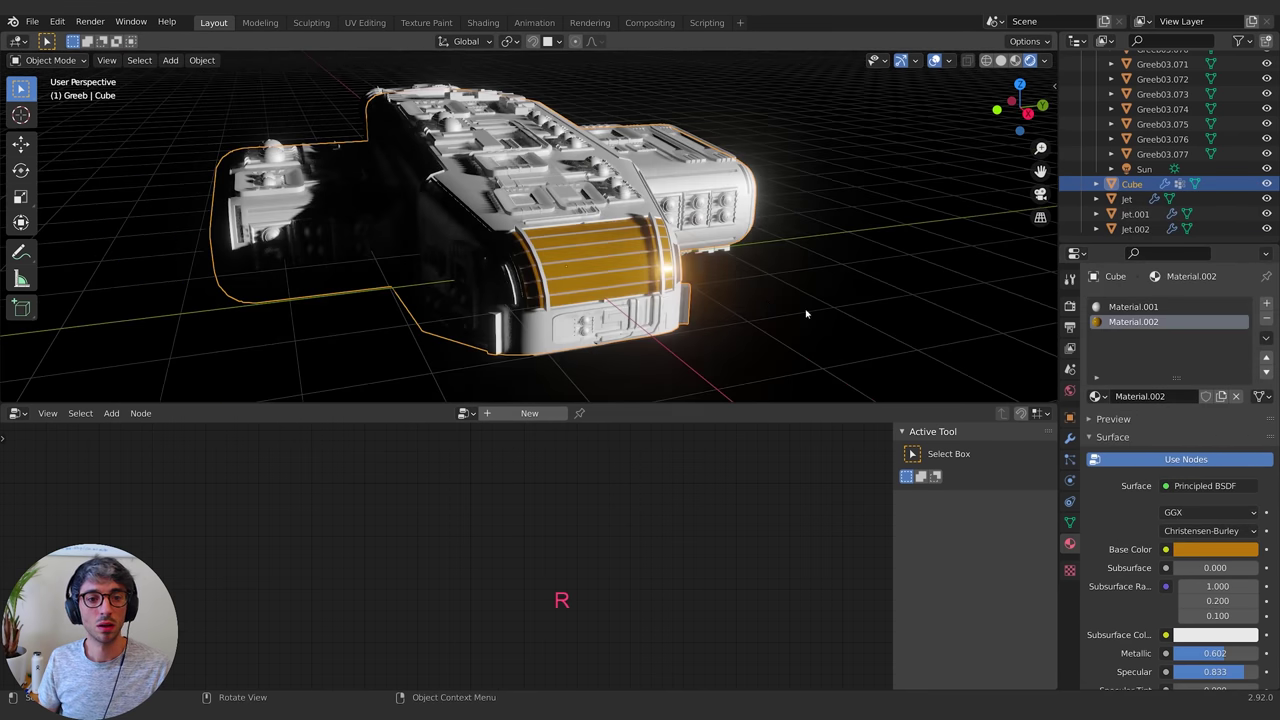
Change the window material's base colour to a paler salmon tone with hue 0.046, saturation 0.606 and value 0.497
{"action": "middle_click_drag", "start_coordinate": [829, 314], "coordinate": [814, 323]}
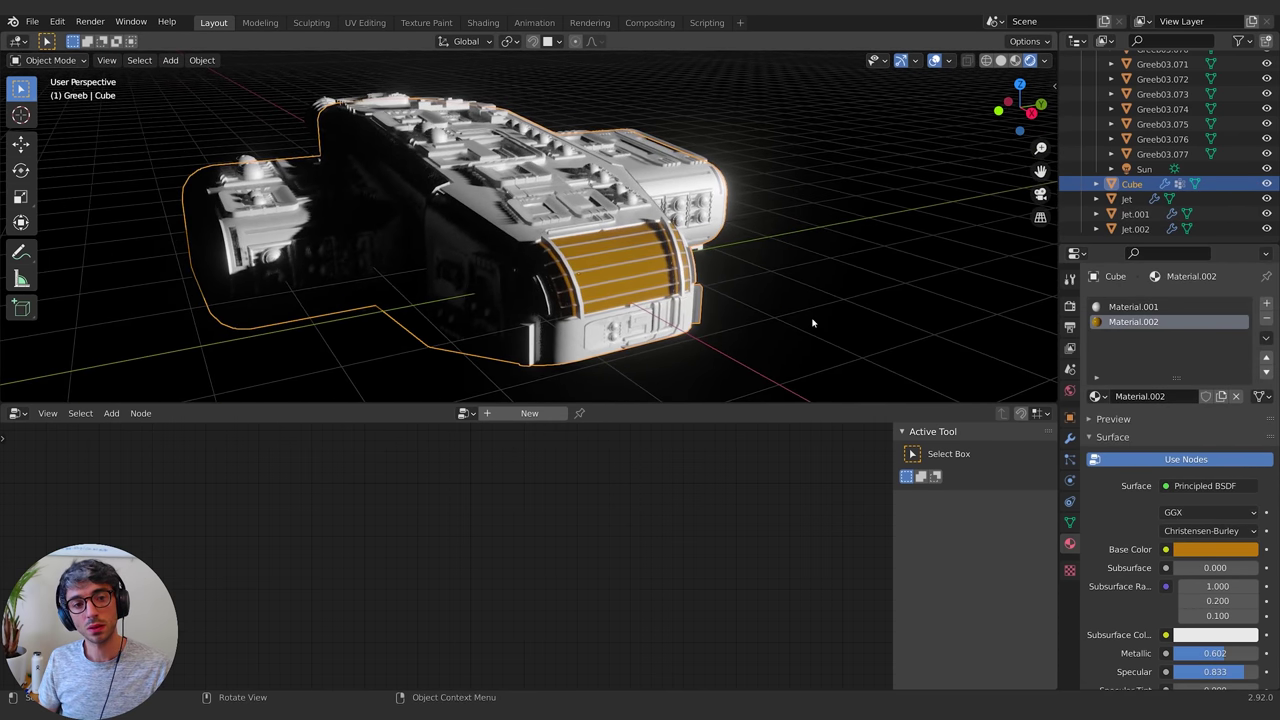
{"action": "left_click", "coordinate": [1205, 549]}
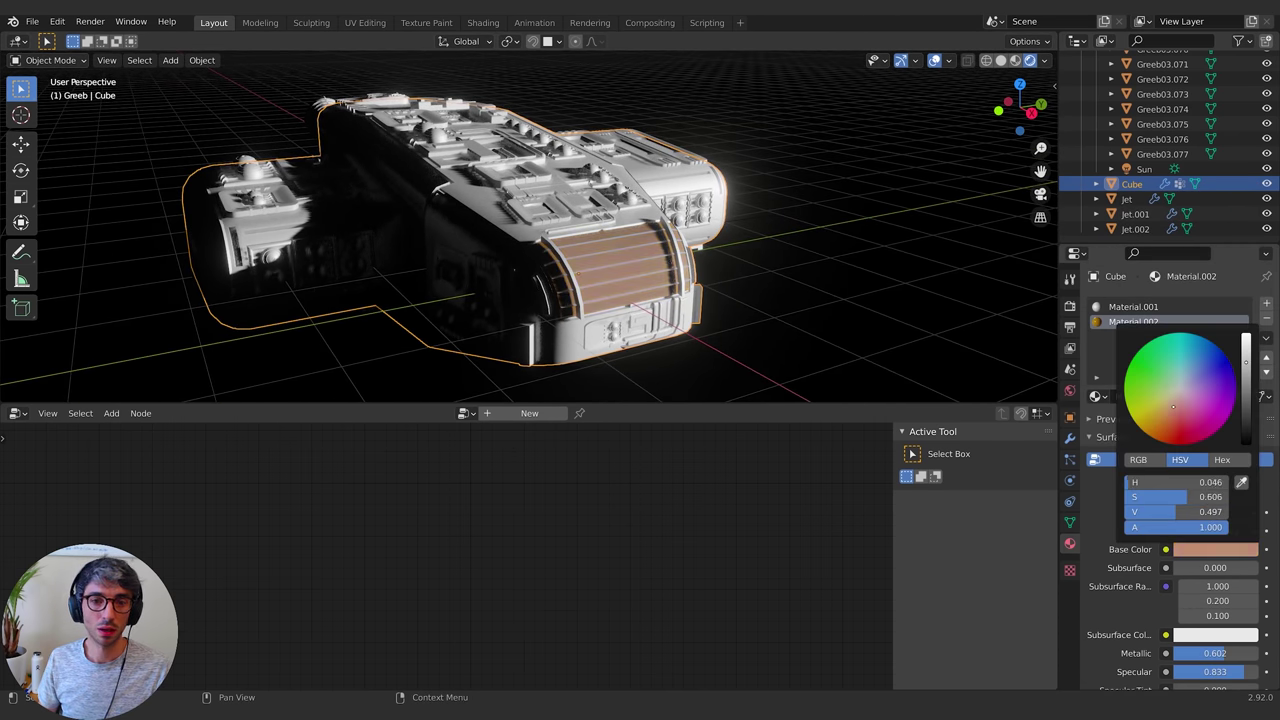